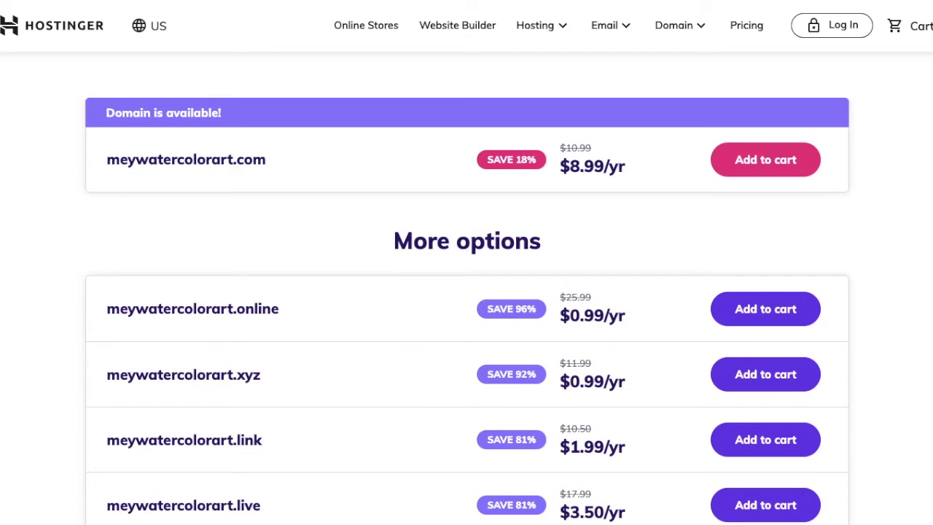
# - Leave the Domain Checker result showing meywatercolorart.com available and go to Hostinger's Log In page
pyautogui.scroll(5, 466, 263)
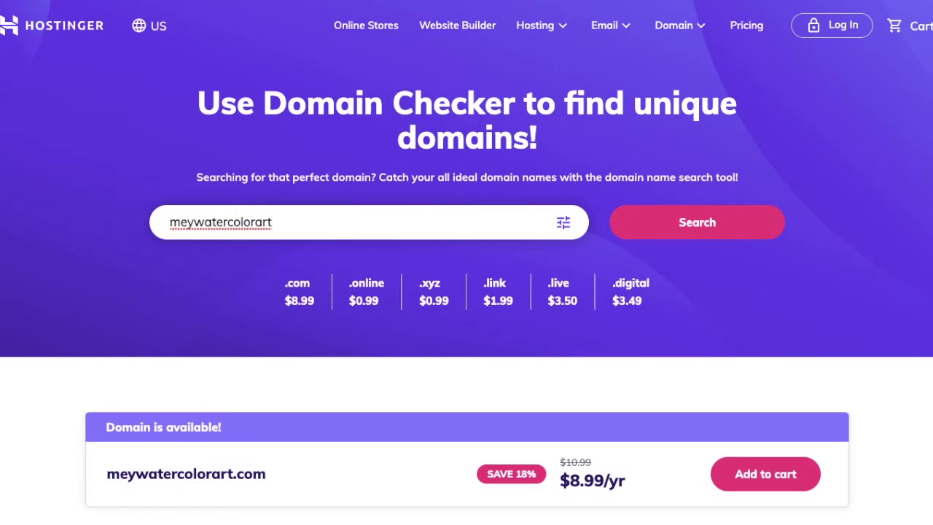
pyautogui.click(820, 105)
pyautogui.click(844, 32)
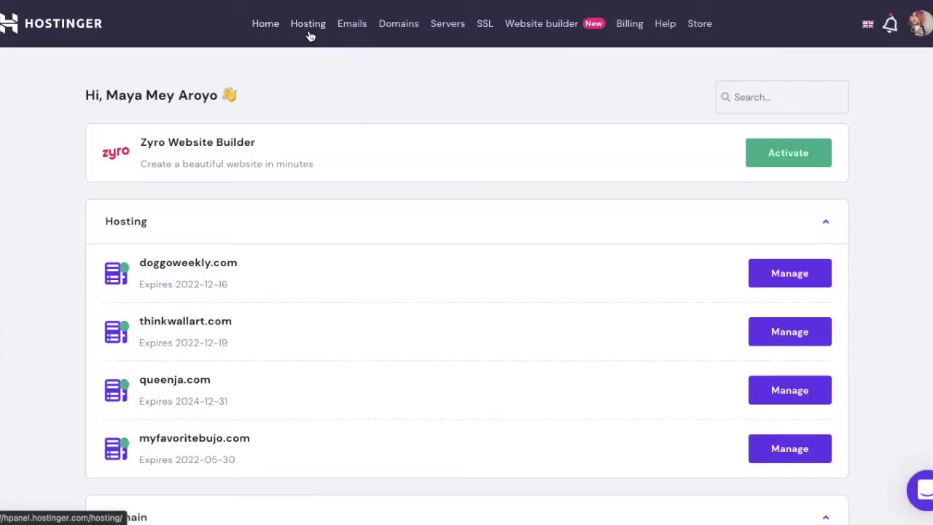
# - Go from the hPanel dashboard to the Hosting page listing the Premium plan websites
pyautogui.scroll(-7, 359, 88)
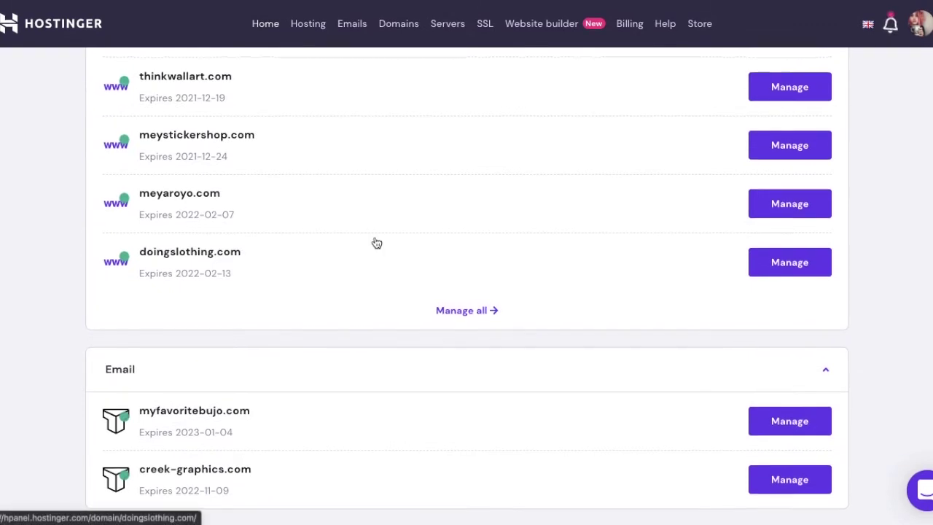
pyautogui.scroll(7, 375, 244)
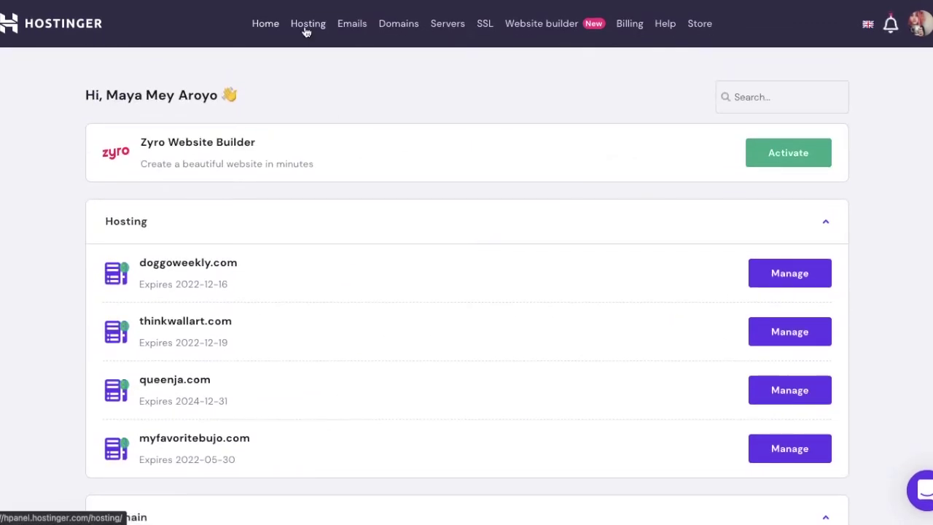
pyautogui.click(307, 29)
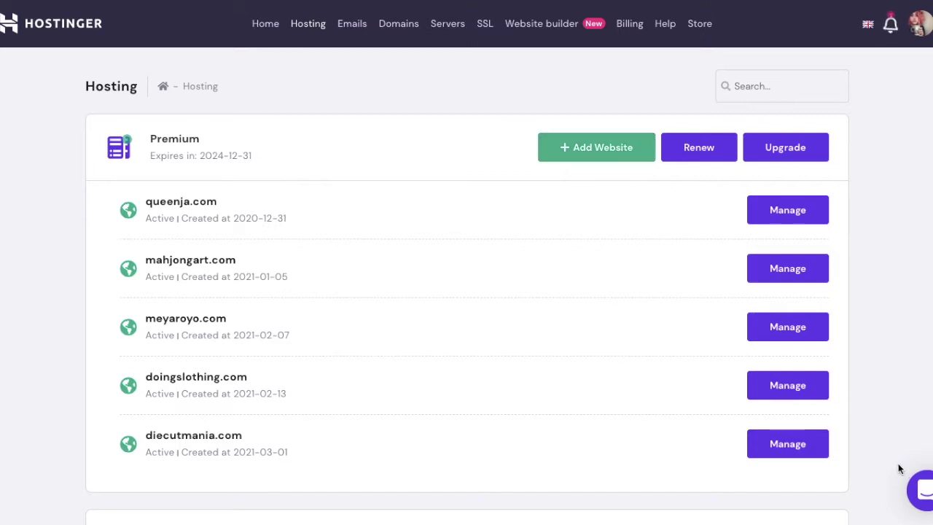
# - Dismiss the support chat and open Manage for meyaroyo.com's hosting account
pyautogui.click(920, 499)
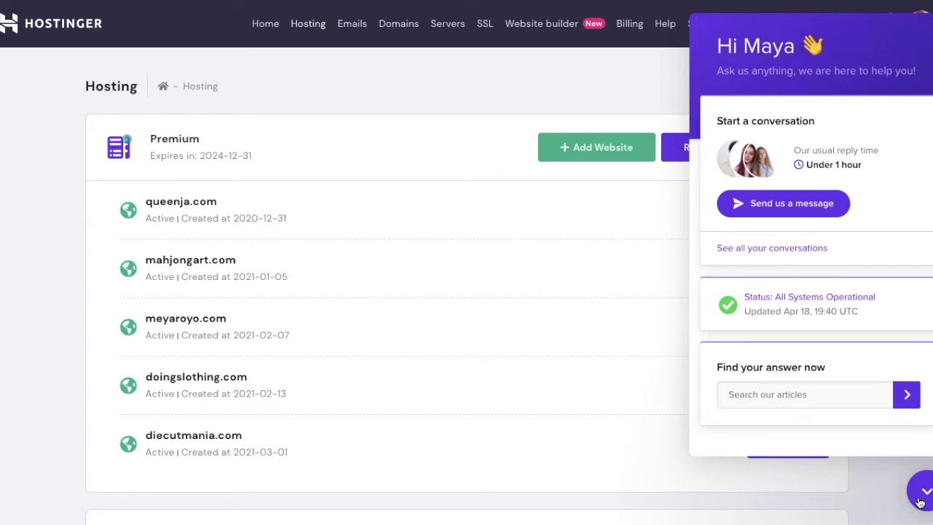
pyautogui.click(922, 501)
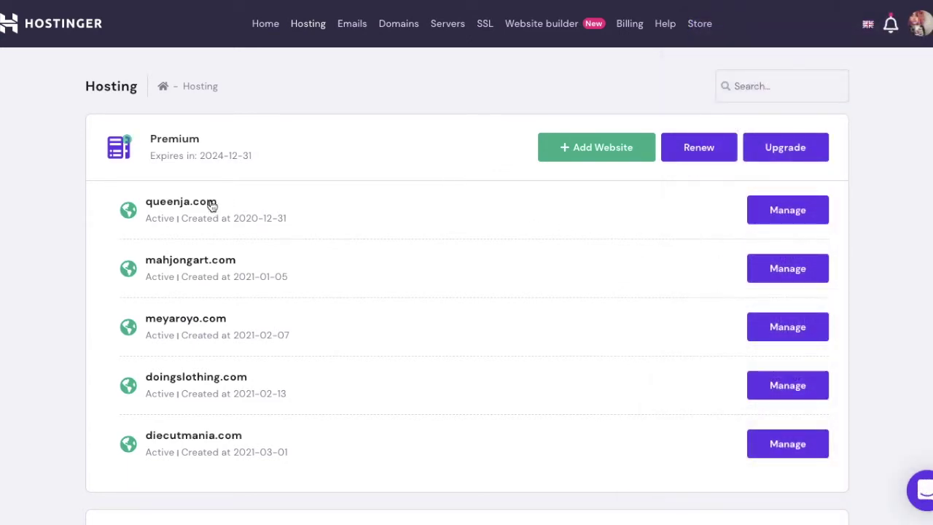
pyautogui.scroll(-2, 364, 214)
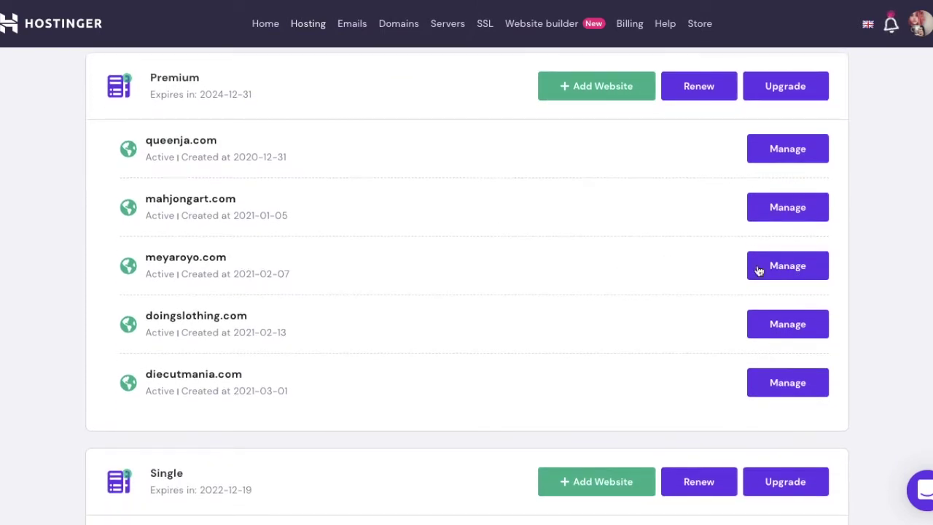
pyautogui.click(762, 268)
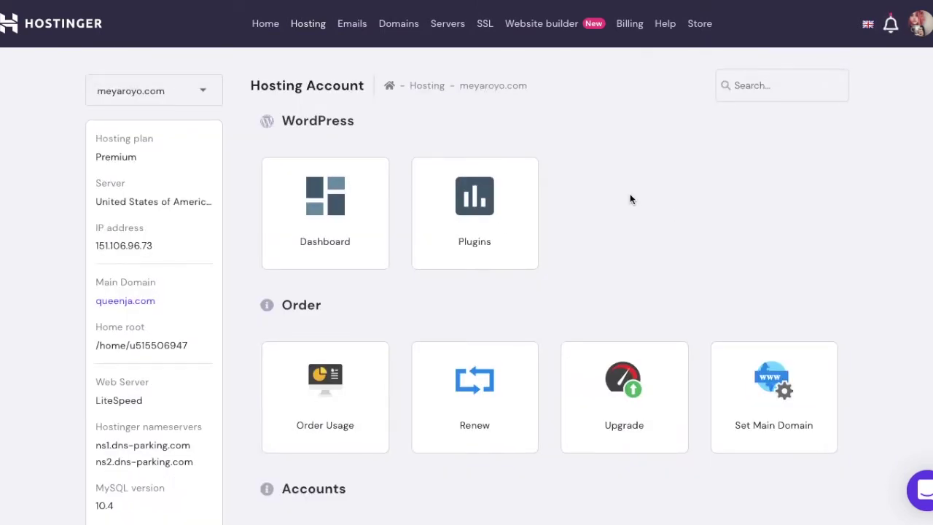
# - Scroll to the Website section and launch the Auto Installer listing the WordPress installs
pyautogui.scroll(-5, 638, 218)
pyautogui.scroll(5, 654, 267)
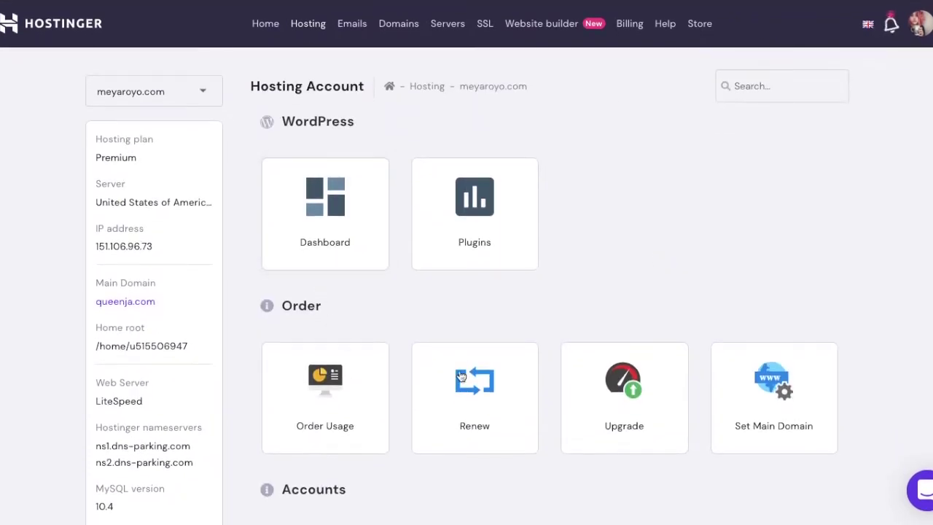
pyautogui.scroll(-5, 693, 123)
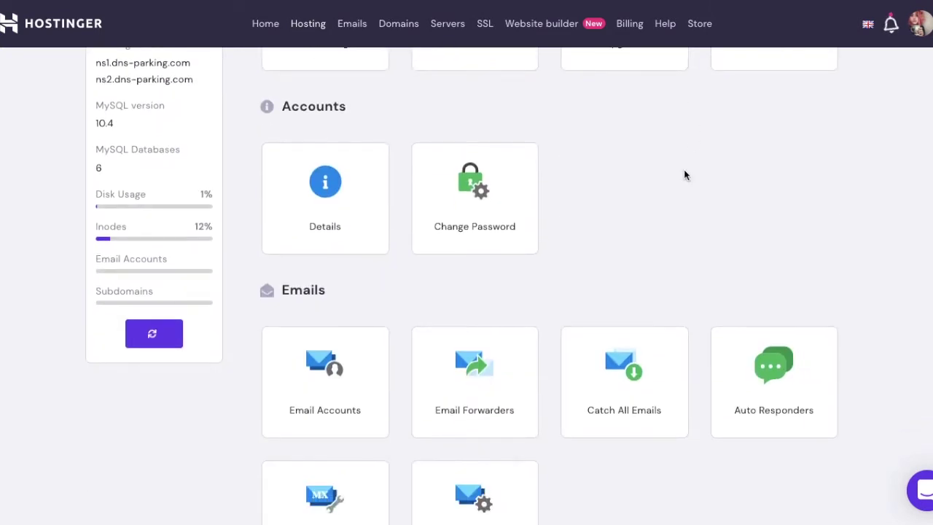
pyautogui.scroll(-9, 684, 175)
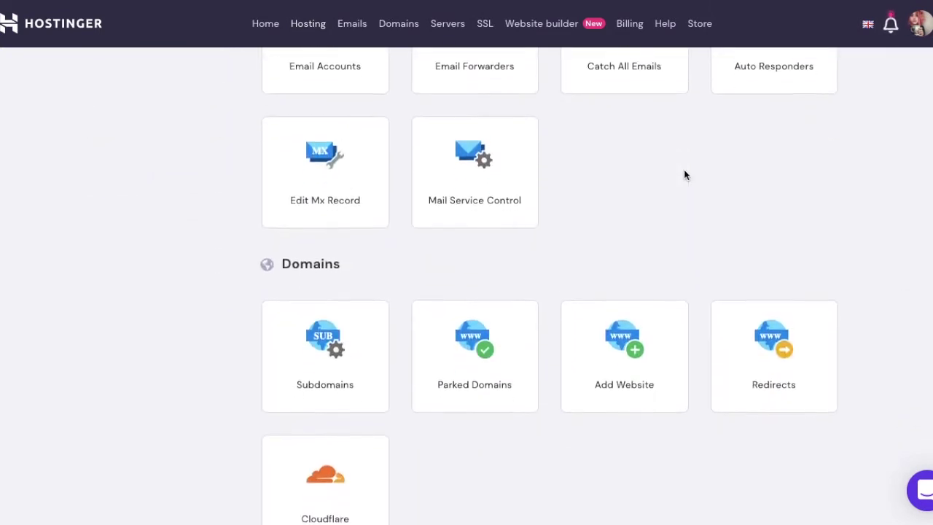
pyautogui.scroll(-2, 684, 175)
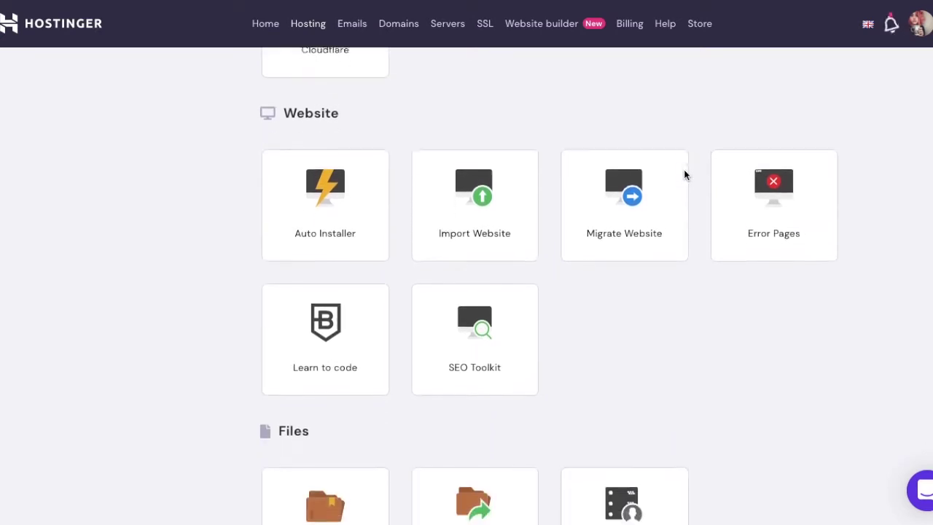
pyautogui.click(355, 197)
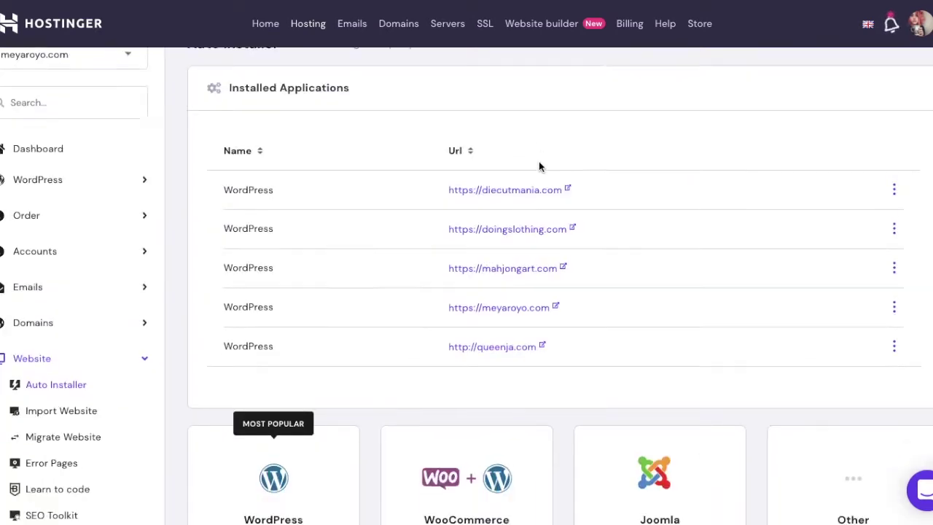
pyautogui.scroll(-3, 539, 165)
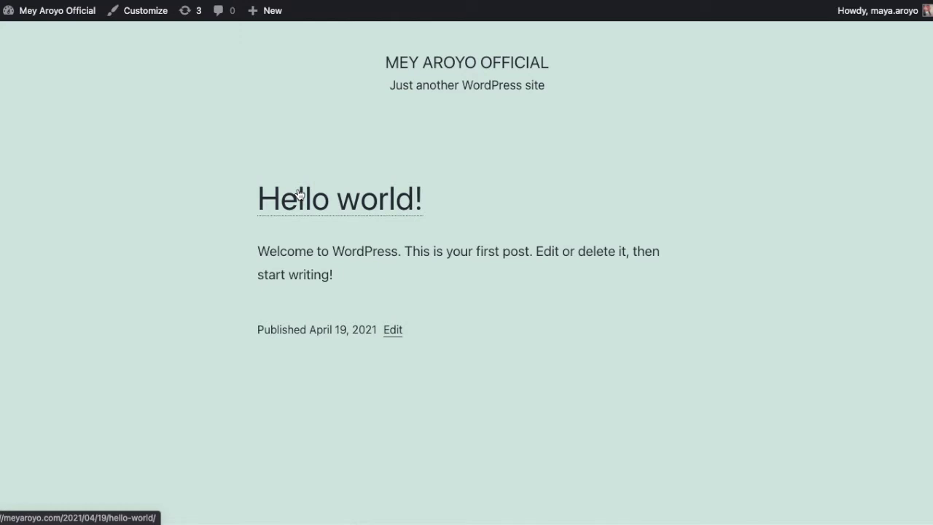
# - Capture a screenshot of the new site with Cmd+Shift+3
pyautogui.press('super+shift+3')
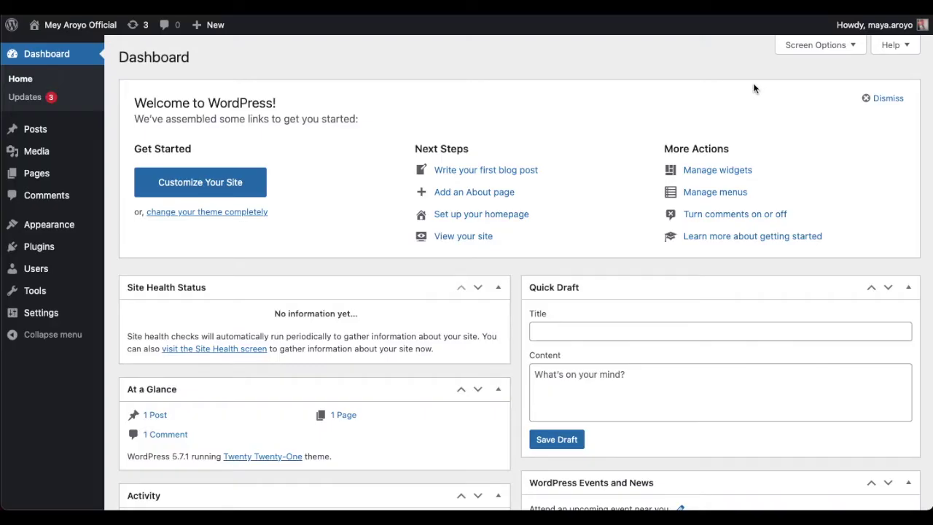
# - Scroll through the Dashboard, check the Posts list, then switch to the Pages list
pyautogui.scroll(-5, 372, 111)
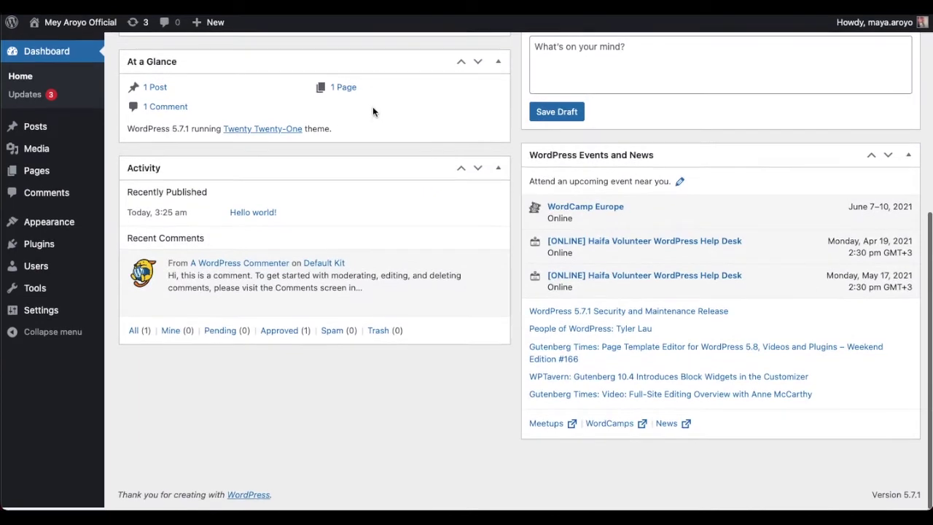
pyautogui.scroll(5, 373, 108)
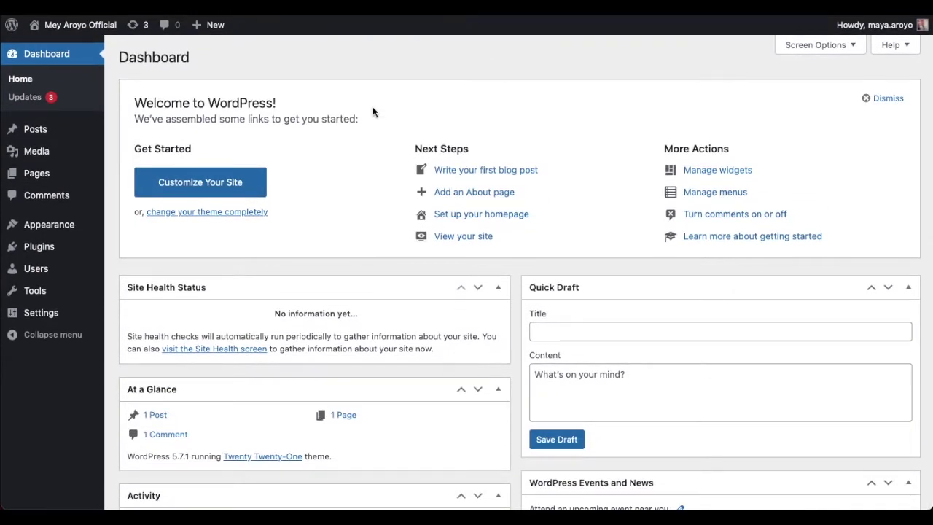
pyautogui.scroll(-1, 372, 110)
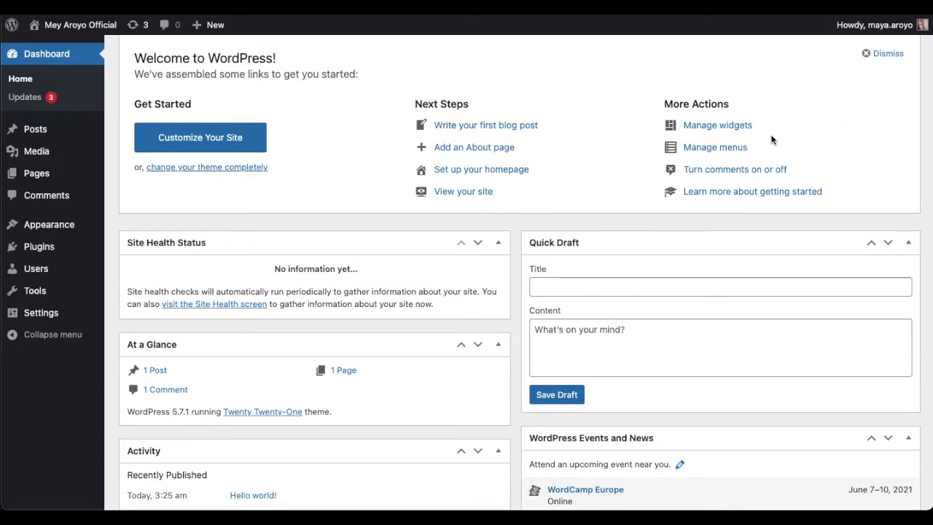
pyautogui.moveTo(35, 135)
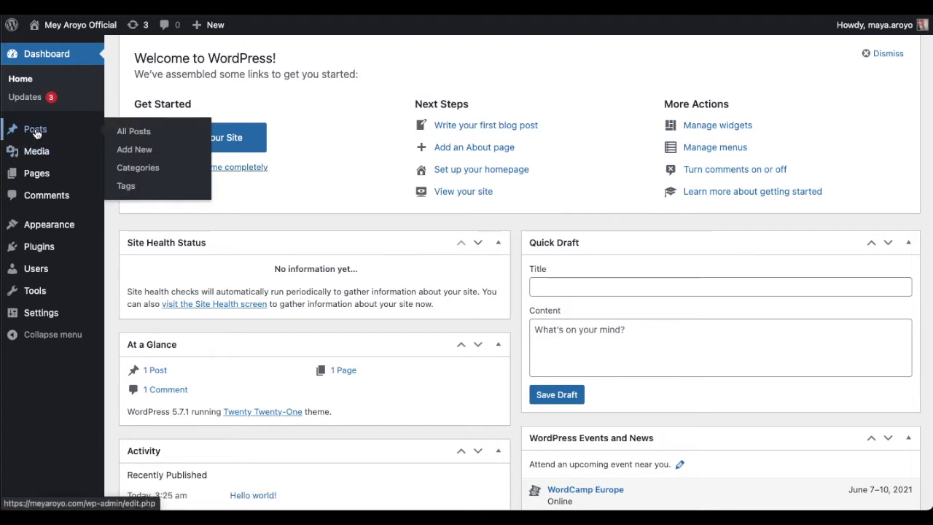
pyautogui.click(35, 132)
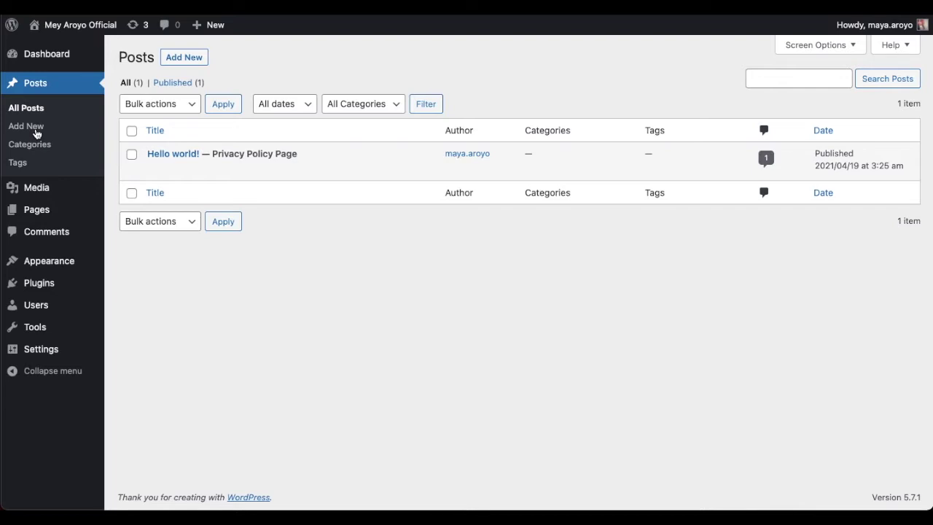
pyautogui.click(37, 210)
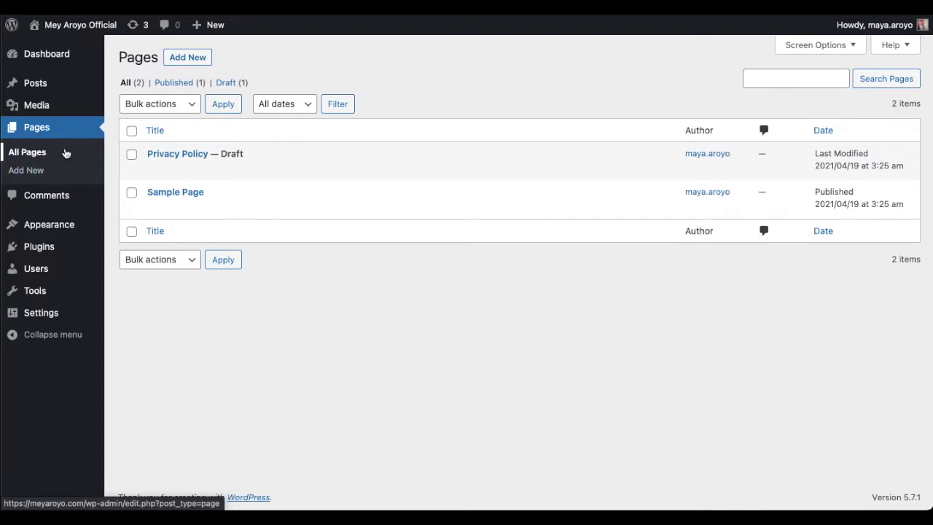
# - Return to the Posts list holding the single 'Hello world!' post
pyautogui.click(39, 85)
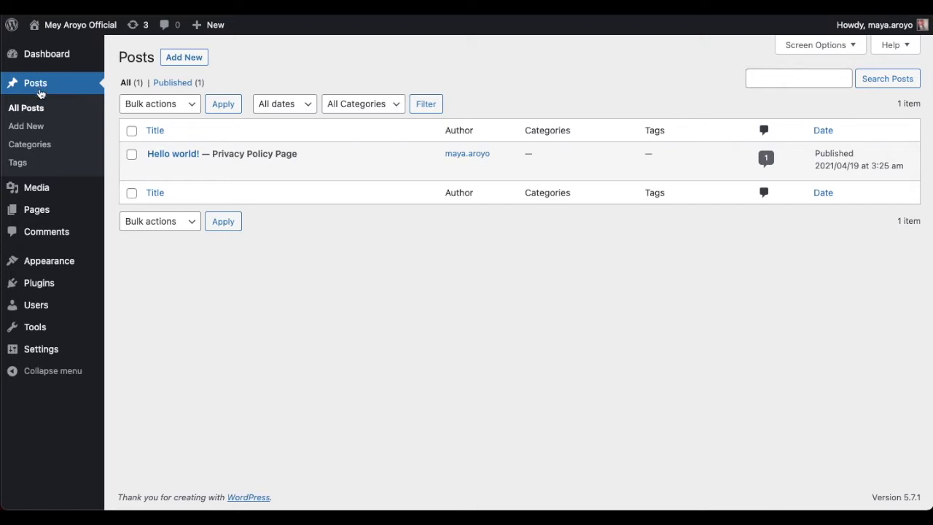
# - Check that the Media Library is empty, then view the Comments list
pyautogui.click(42, 188)
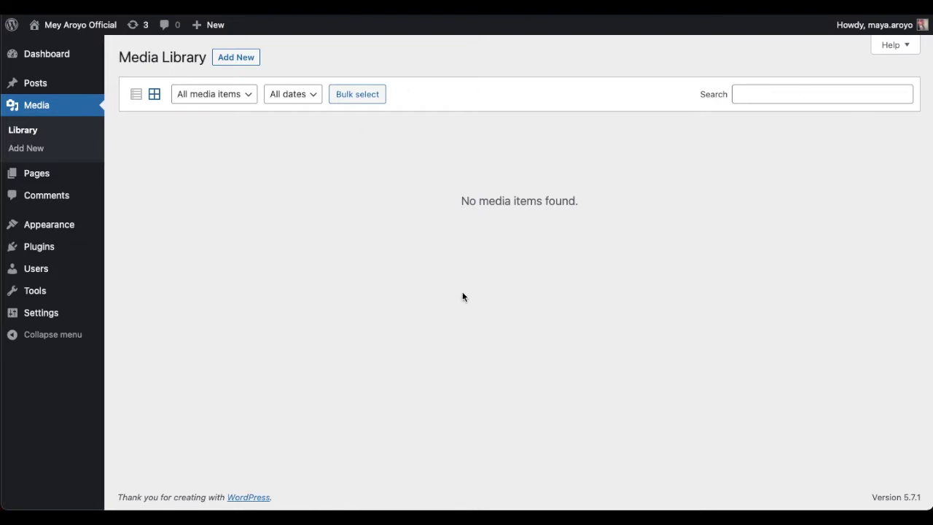
pyautogui.click(59, 202)
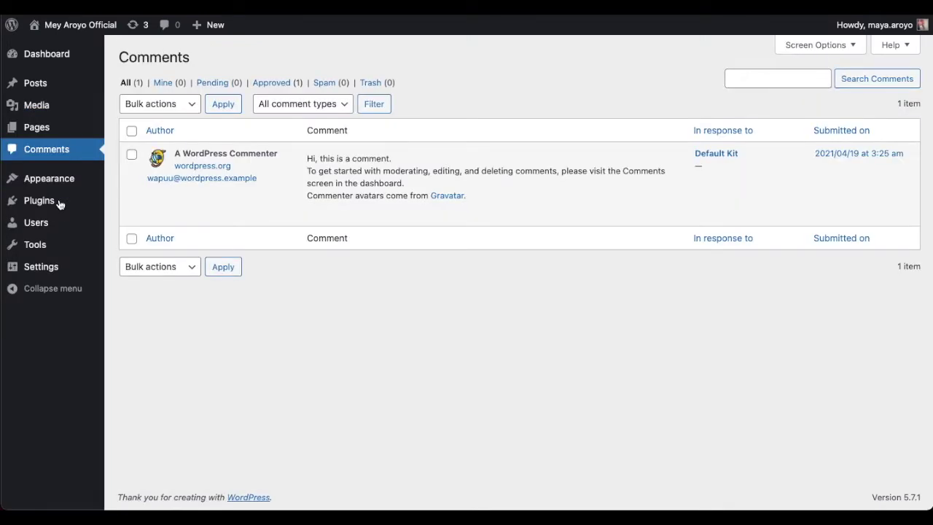
# - Trash the default sample comment and bring up the Installed Plugins list
pyautogui.moveTo(334, 156)
pyautogui.moveTo(387, 214)
pyautogui.click(493, 215)
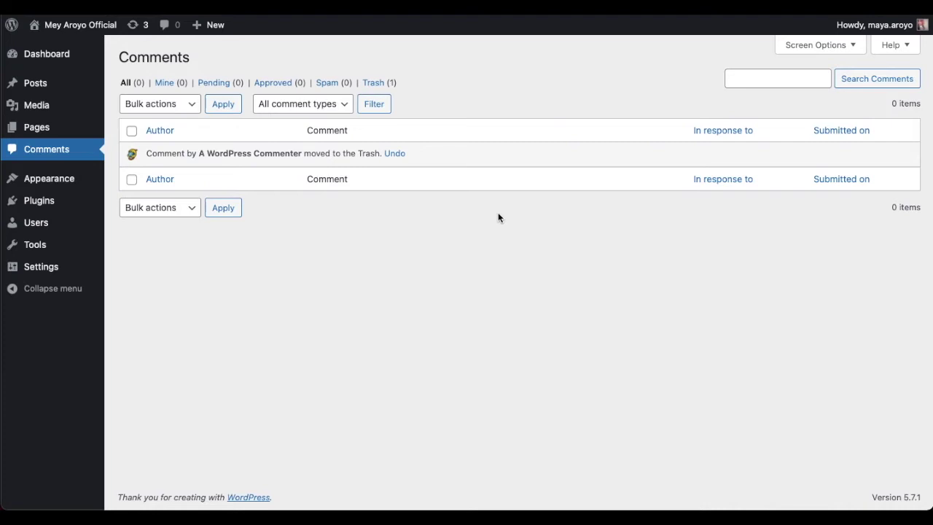
pyautogui.click(41, 204)
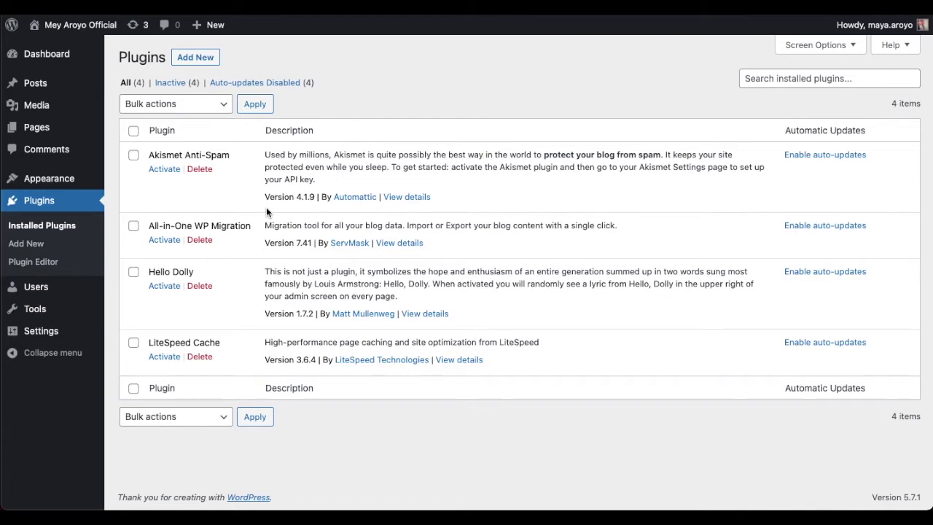
# - Go from the Plugins page to Appearance to manage the site's themes
pyautogui.click(58, 182)
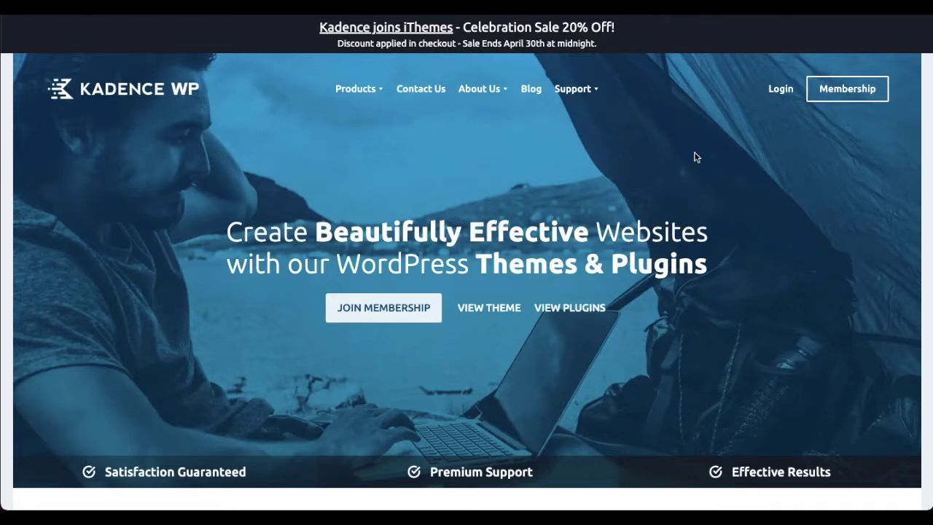
# - Open the Kadence Theme product page from the Kadence WP product list
pyautogui.scroll(-8, 416, 175)
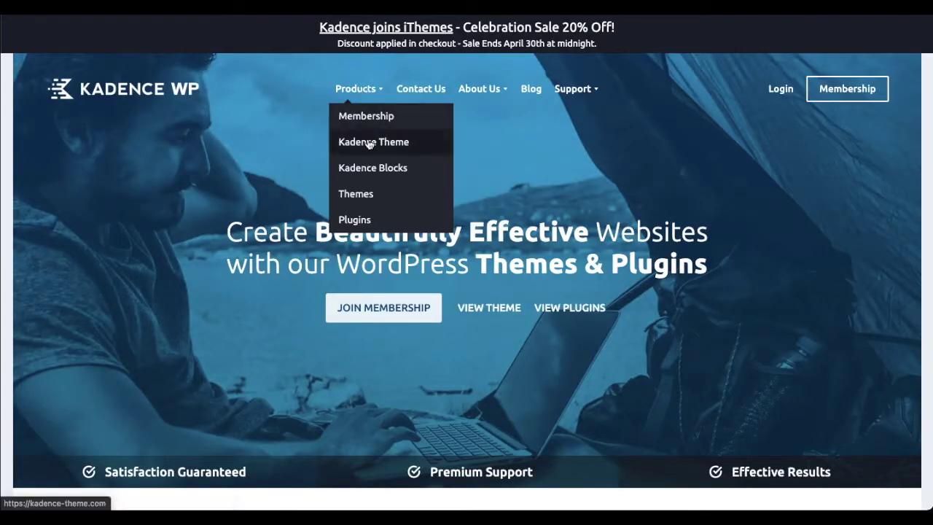
pyautogui.click(371, 149)
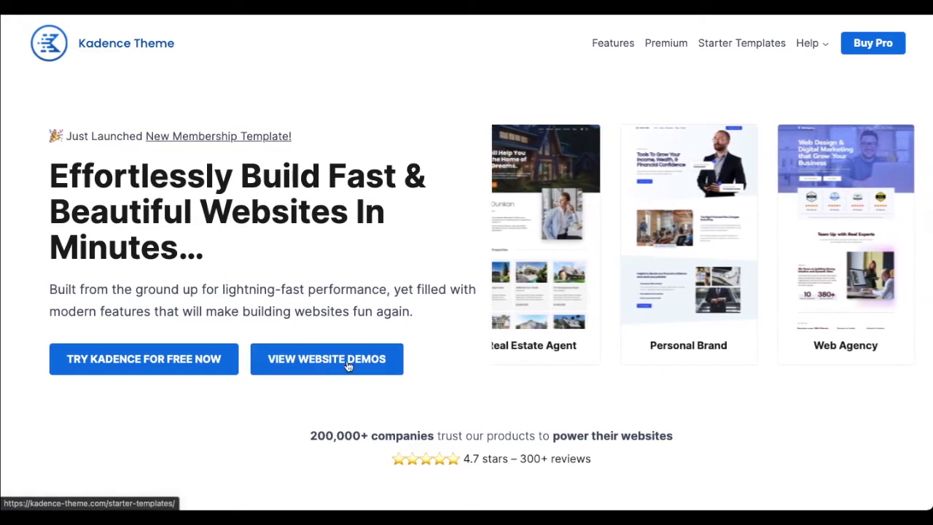
# - Open Kadence's gallery of starter template website demos
pyautogui.click(320, 362)
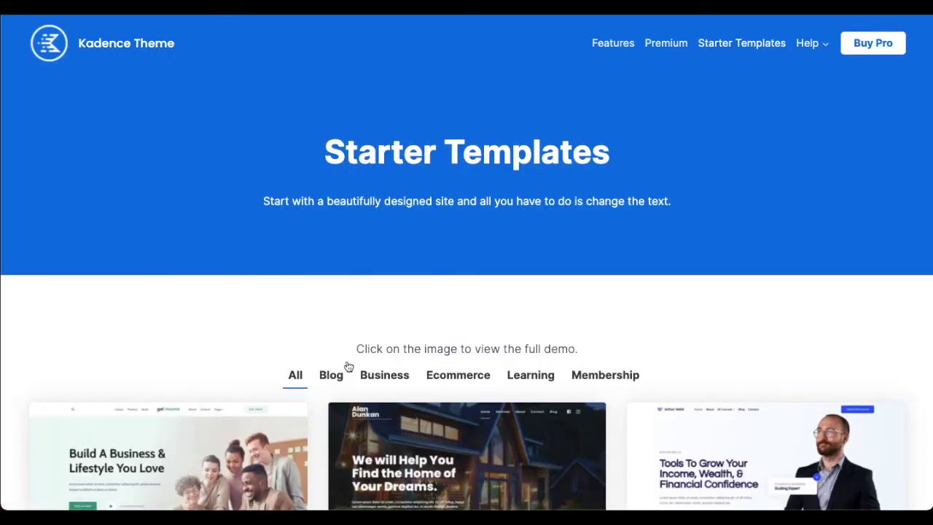
pyautogui.scroll(-3, 689, 183)
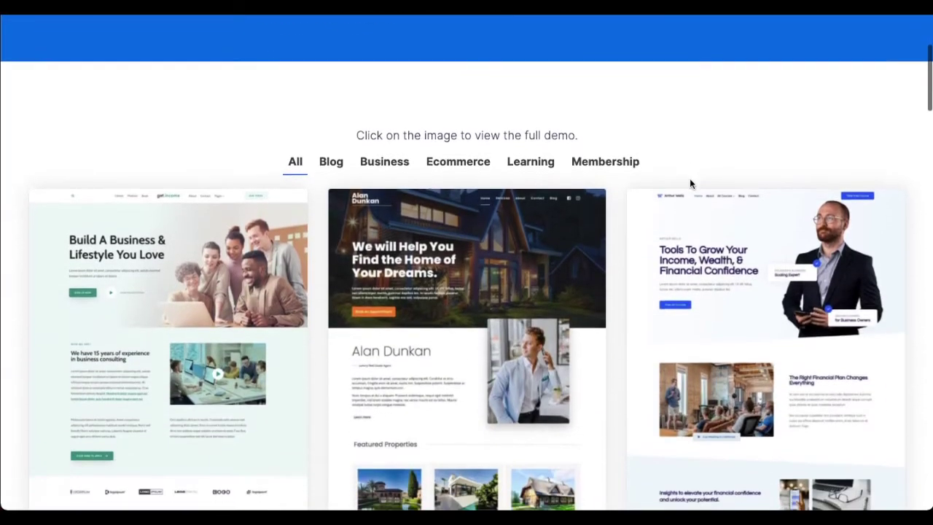
pyautogui.scroll(-4, 689, 183)
pyautogui.scroll(2, 452, 218)
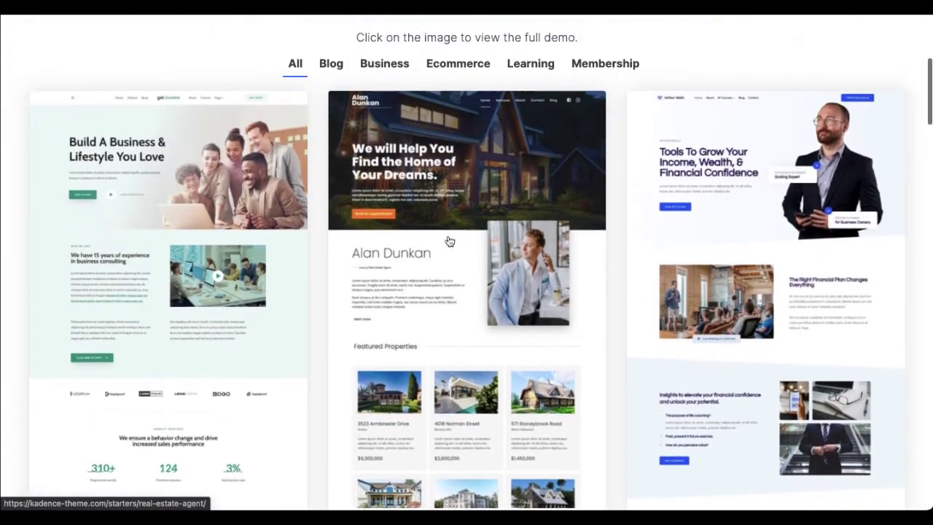
pyautogui.scroll(-4, 658, 236)
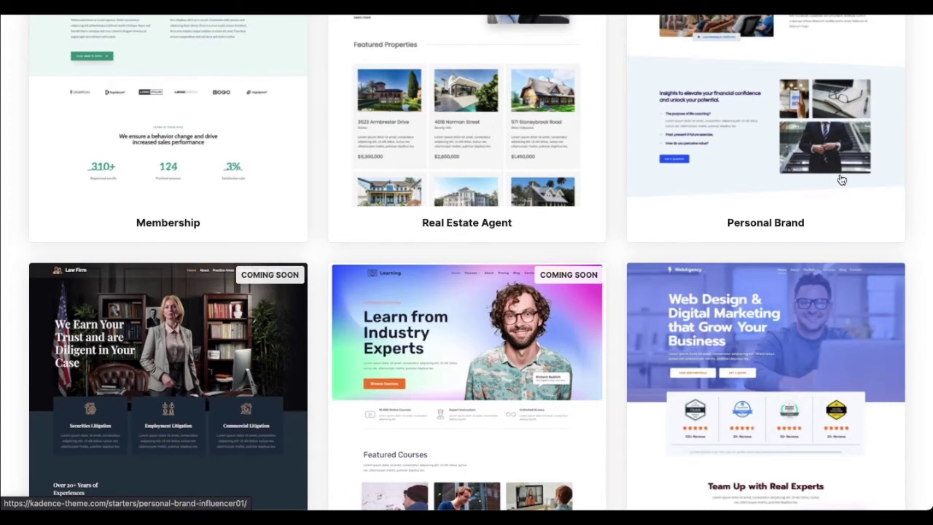
pyautogui.scroll(4, 740, 301)
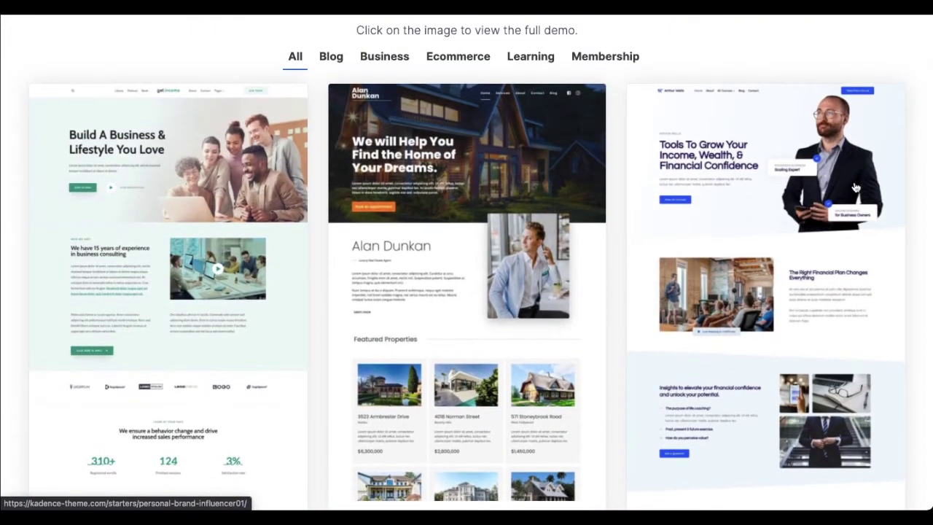
pyautogui.scroll(-3, 831, 248)
pyautogui.scroll(1, 805, 311)
pyautogui.scroll(1, 806, 312)
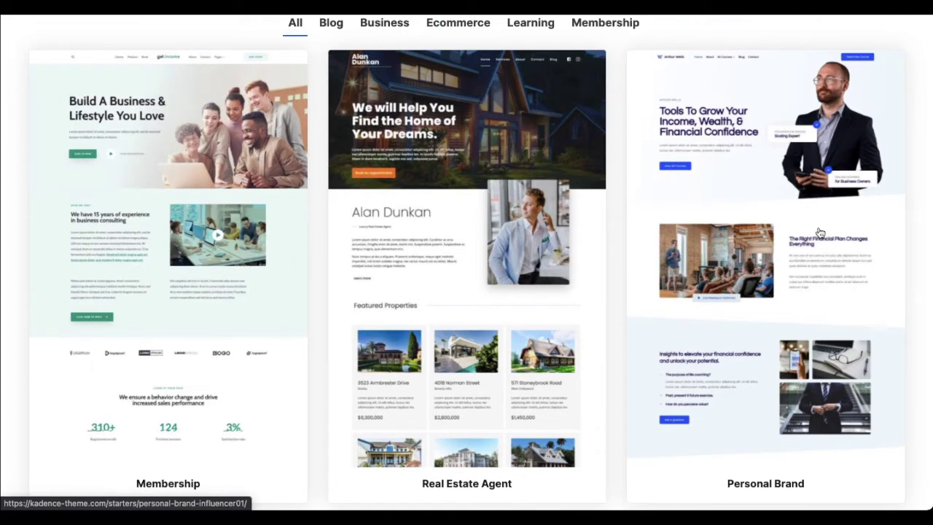
# - Browse the Starter Templates gallery past designs like Recipe Blog and Shopping
pyautogui.scroll(-1, 821, 233)
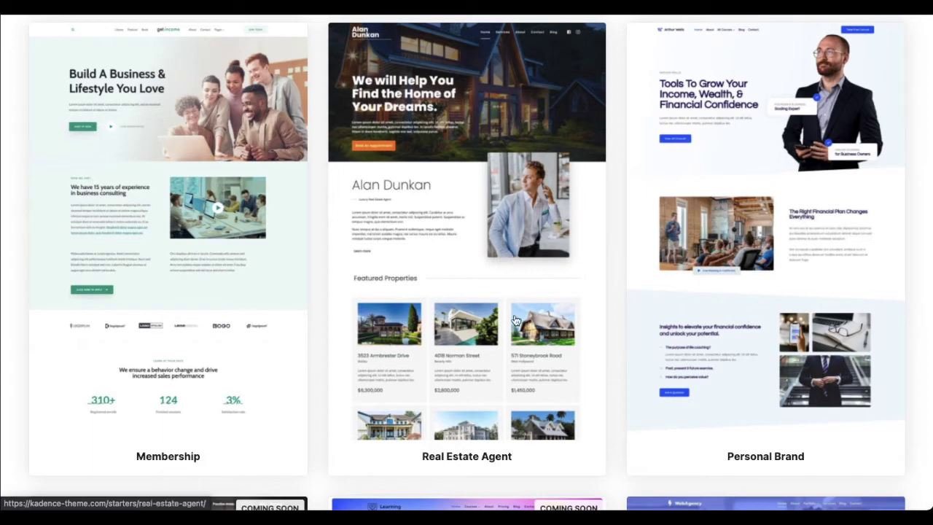
pyautogui.scroll(-1, 515, 321)
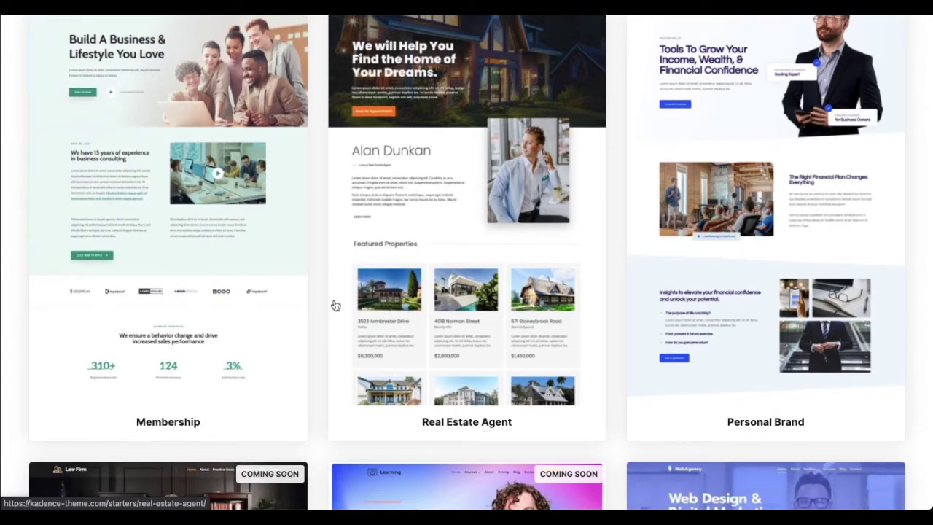
pyautogui.scroll(-3, 334, 306)
pyautogui.scroll(-1, 334, 306)
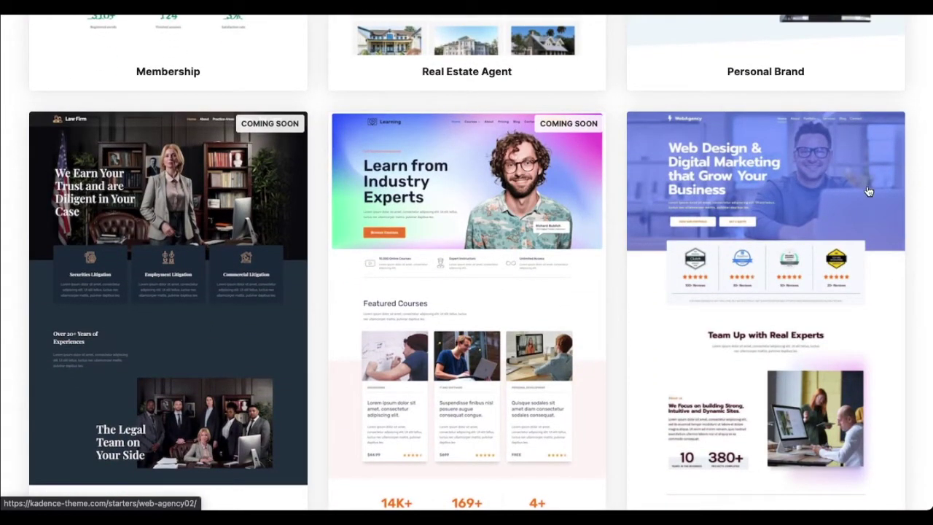
pyautogui.scroll(-1, 868, 189)
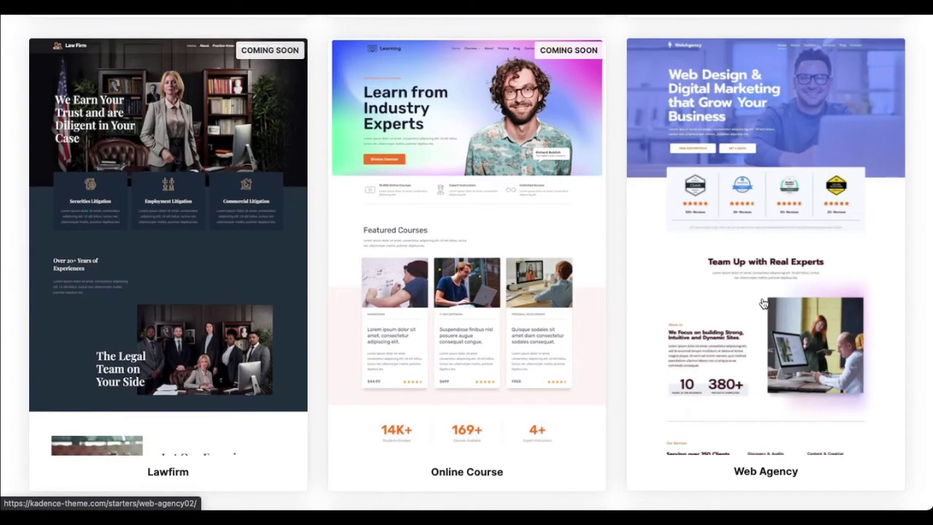
pyautogui.scroll(-4, 764, 303)
pyautogui.scroll(-2, 761, 292)
pyautogui.scroll(-2, 743, 175)
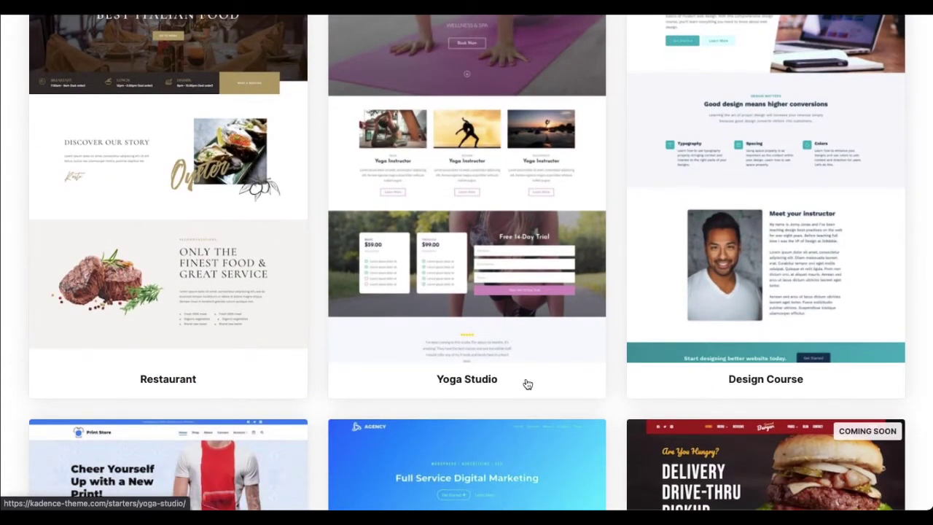
pyautogui.scroll(-6, 199, 387)
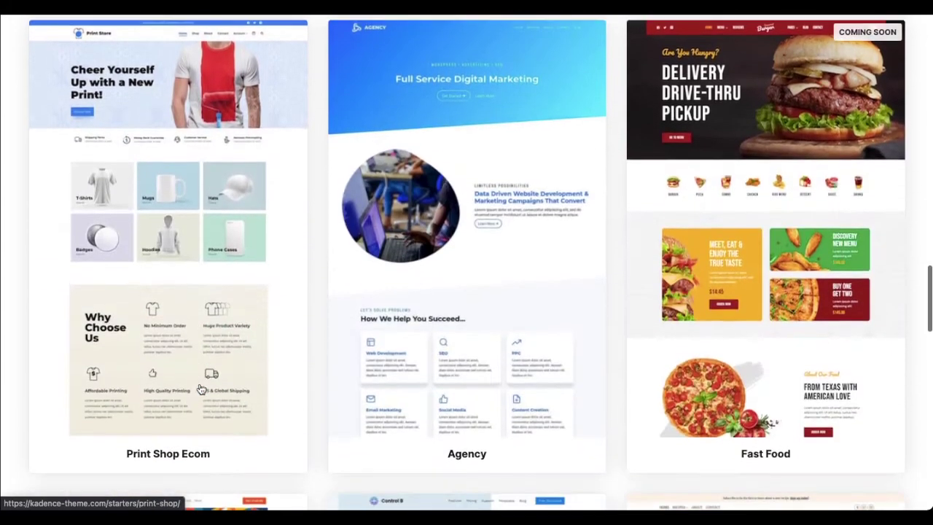
pyautogui.scroll(-2, 201, 389)
pyautogui.scroll(3, 231, 275)
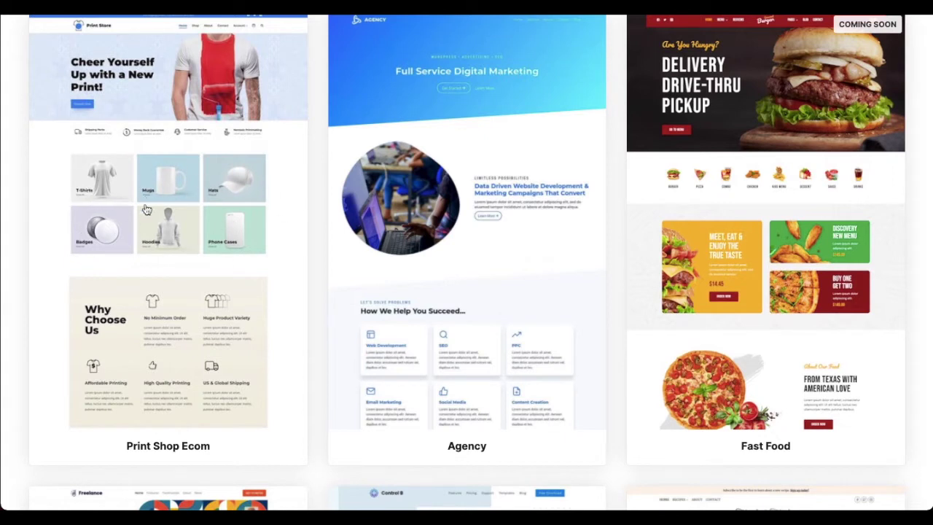
pyautogui.scroll(1, 323, 285)
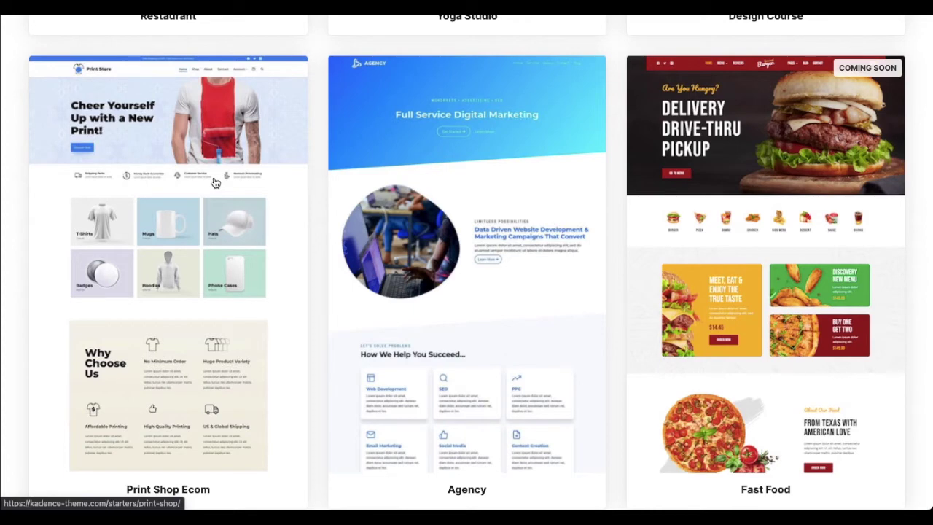
pyautogui.scroll(-1, 423, 433)
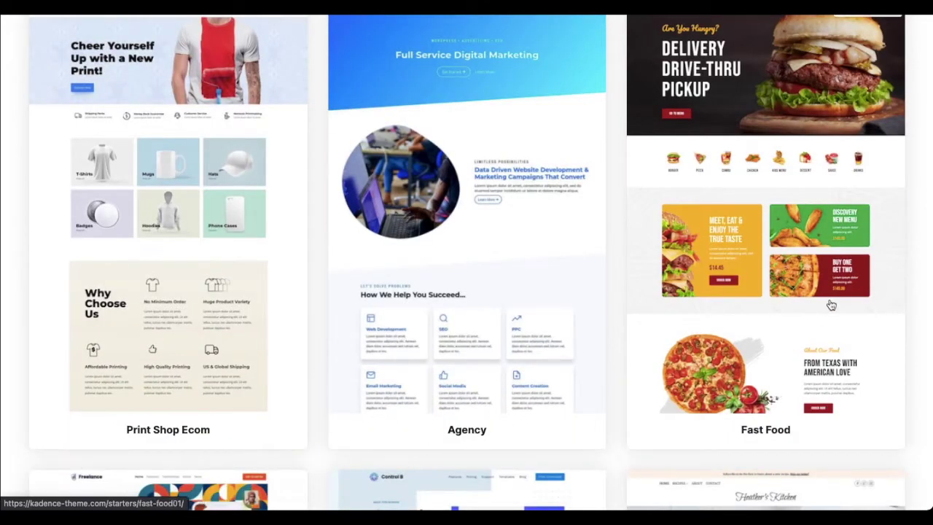
pyautogui.scroll(-6, 744, 380)
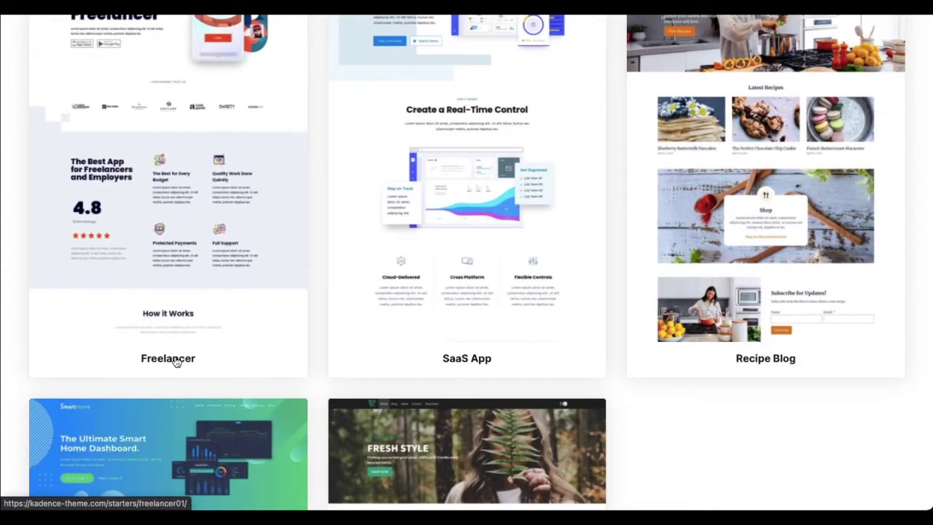
pyautogui.scroll(-5, 440, 302)
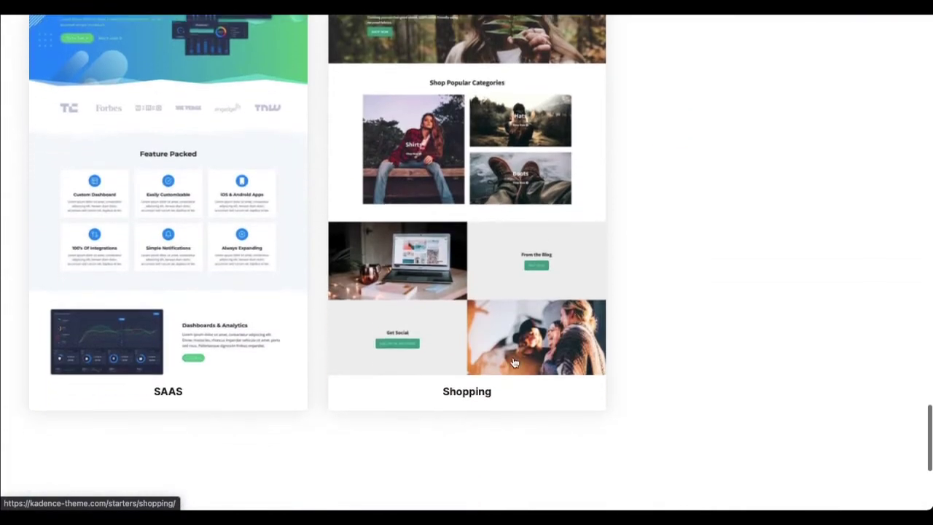
pyautogui.scroll(20, 556, 441)
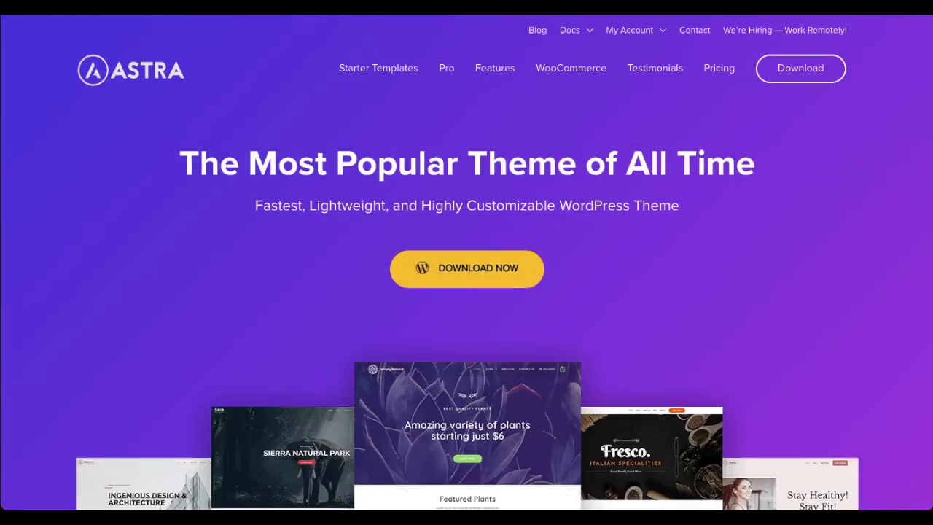
# - Open Astra's Starter Templates gallery, keeping Elementor as the page builder
pyautogui.click(395, 74)
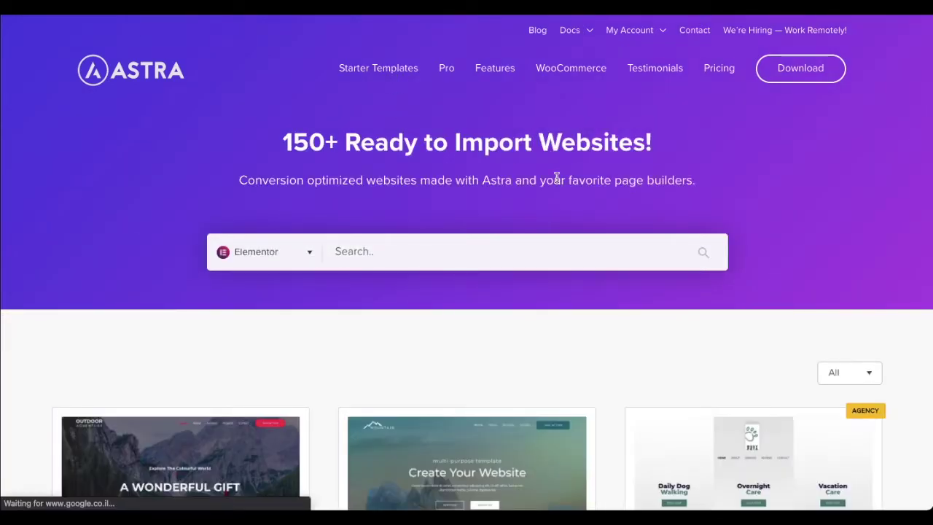
pyautogui.click(279, 254)
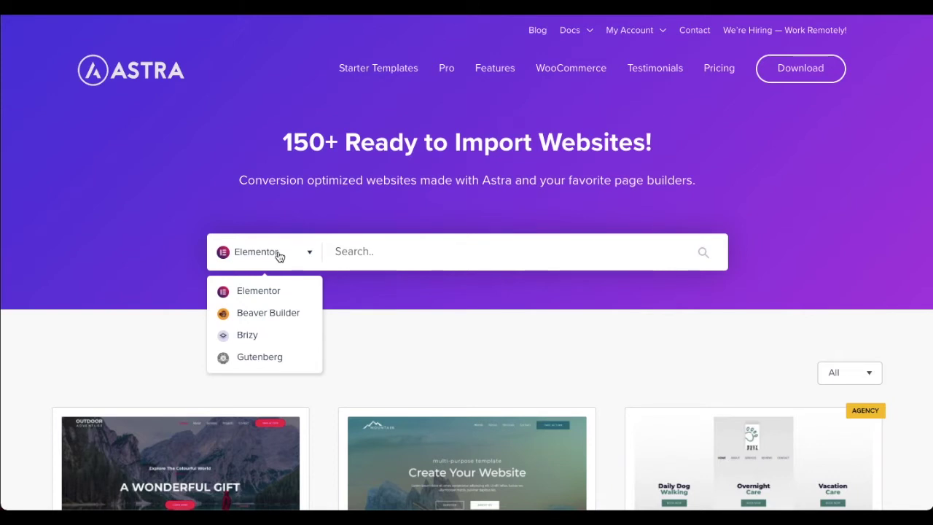
pyautogui.click(278, 256)
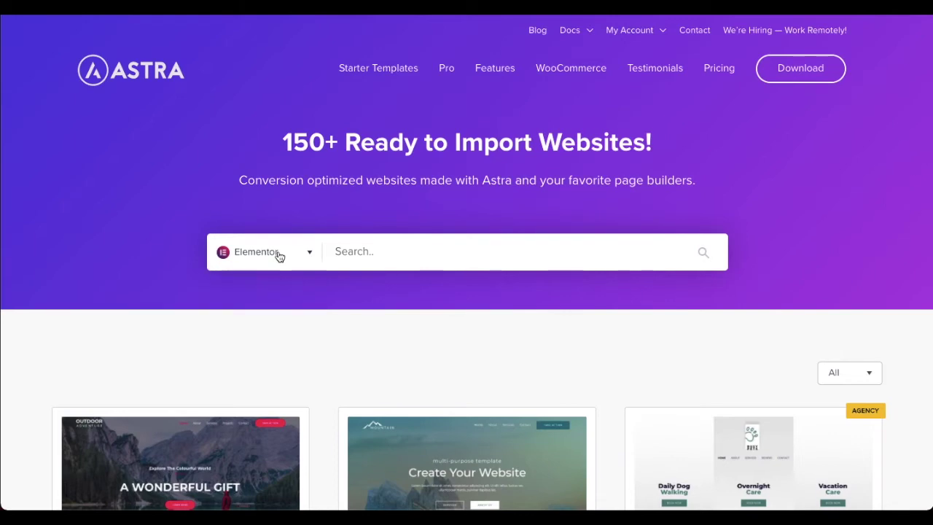
# - Change the price filter from All to Free
pyautogui.scroll(-3, 168, 230)
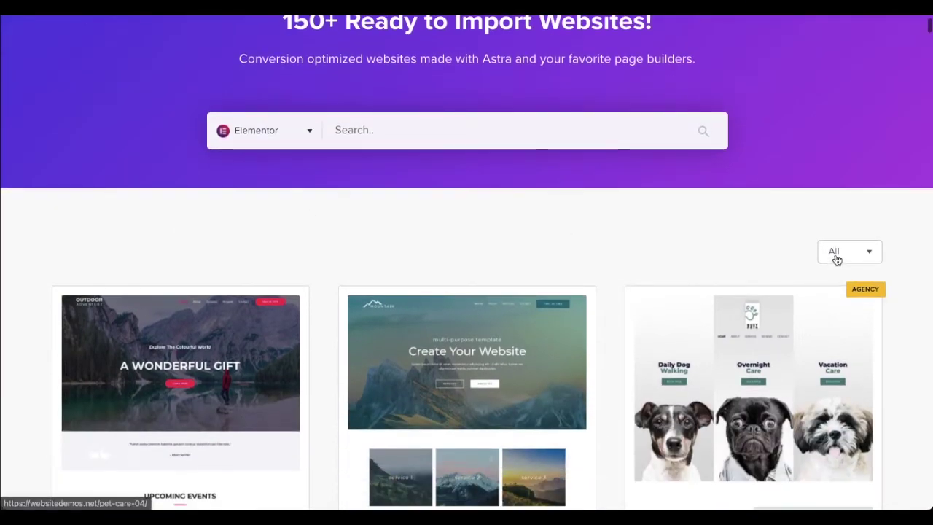
pyautogui.scroll(-3, 574, 213)
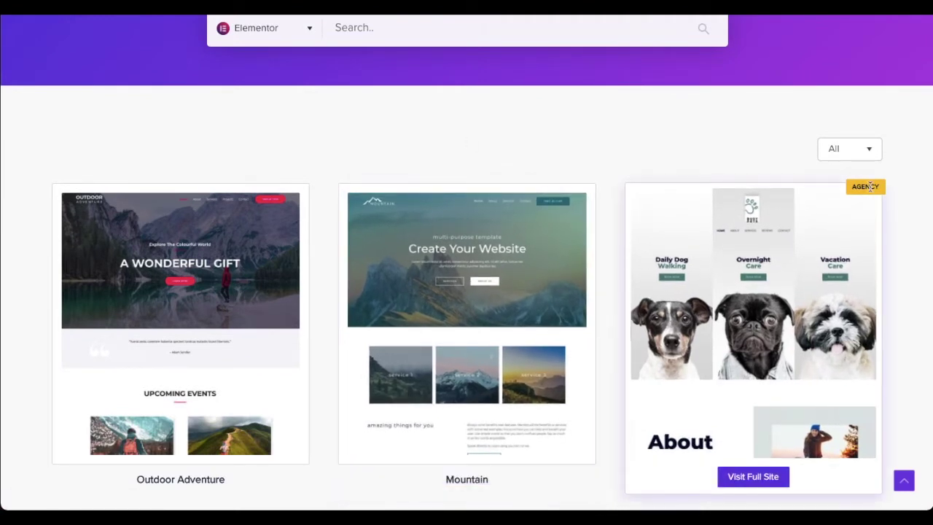
pyautogui.click(862, 151)
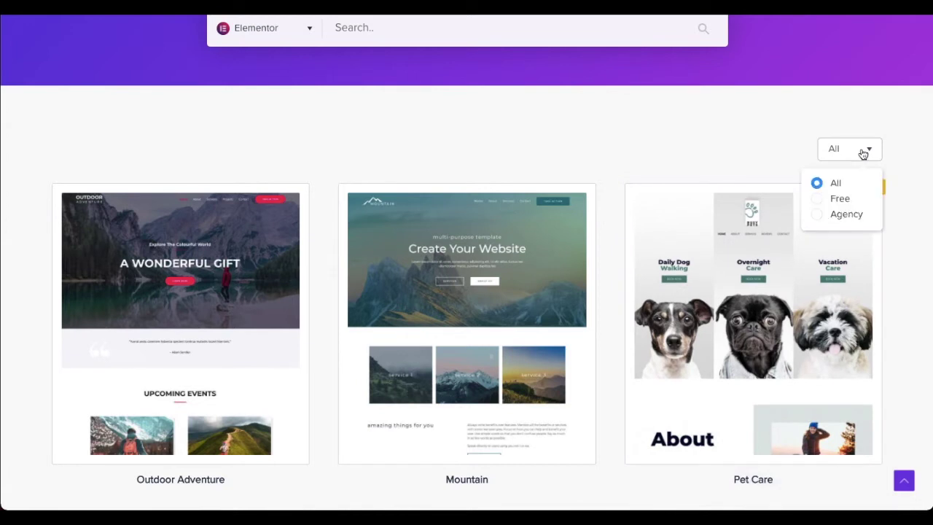
pyautogui.click(827, 201)
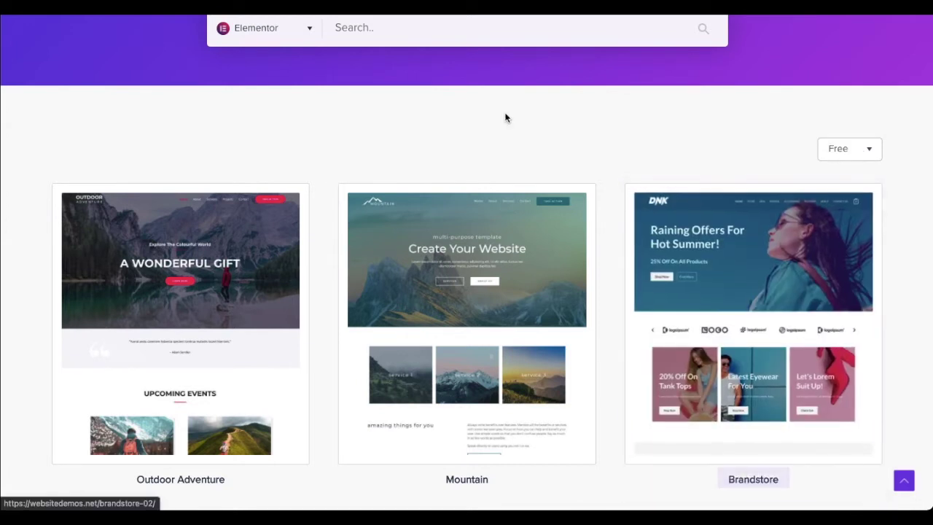
pyautogui.scroll(-1, 505, 118)
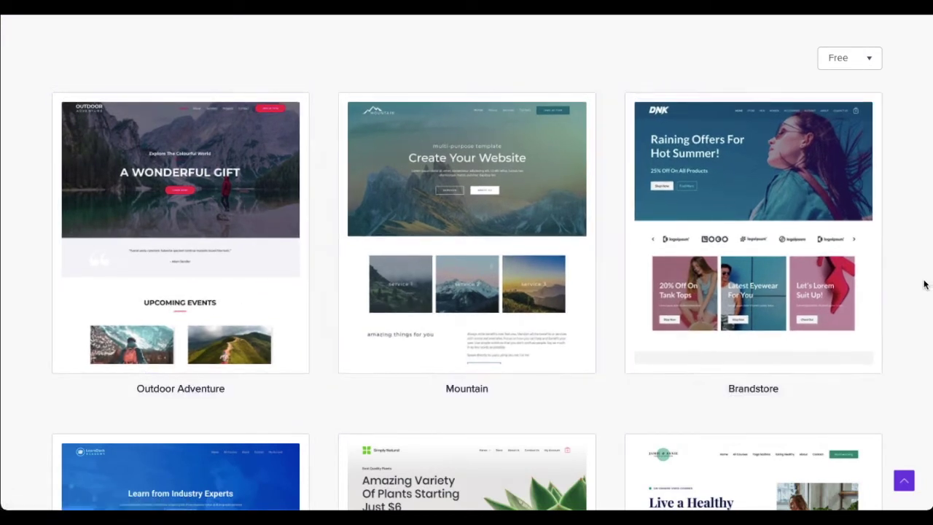
pyautogui.scroll(-7, 835, 172)
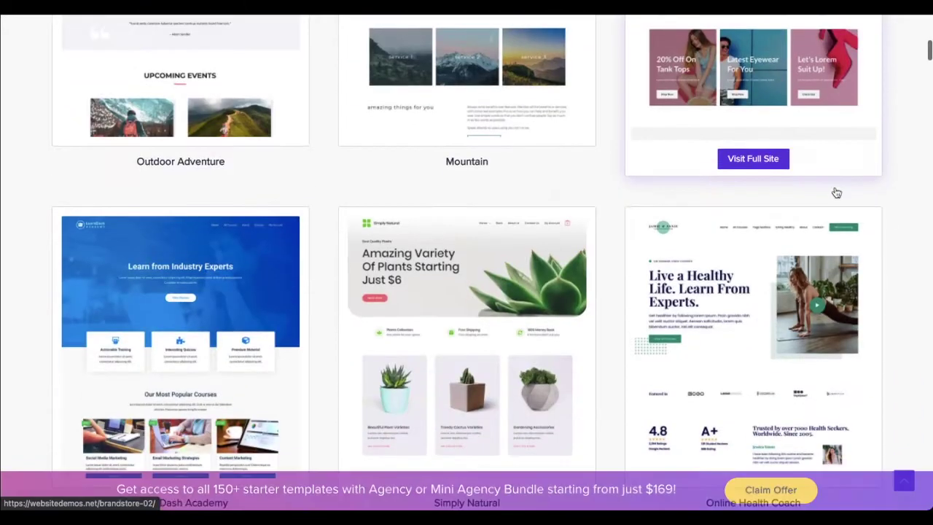
pyautogui.scroll(3, 730, 256)
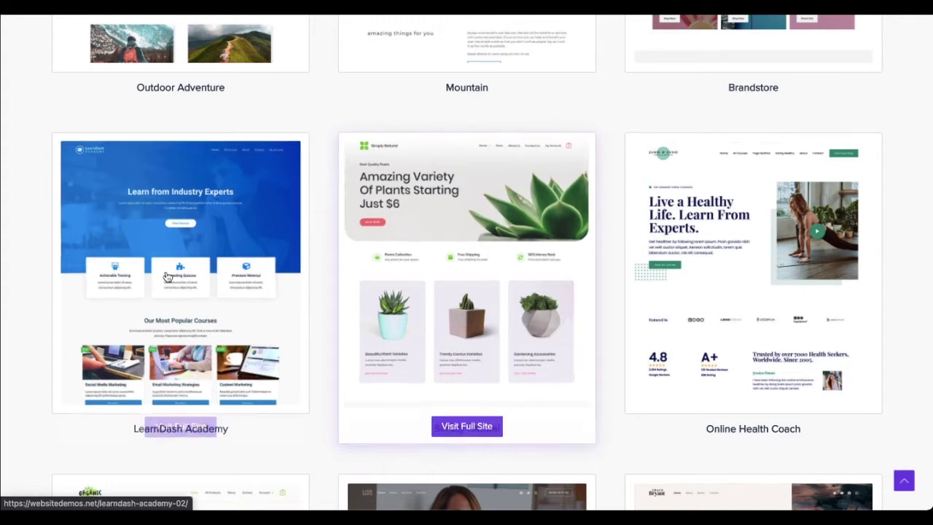
pyautogui.scroll(-6, 246, 321)
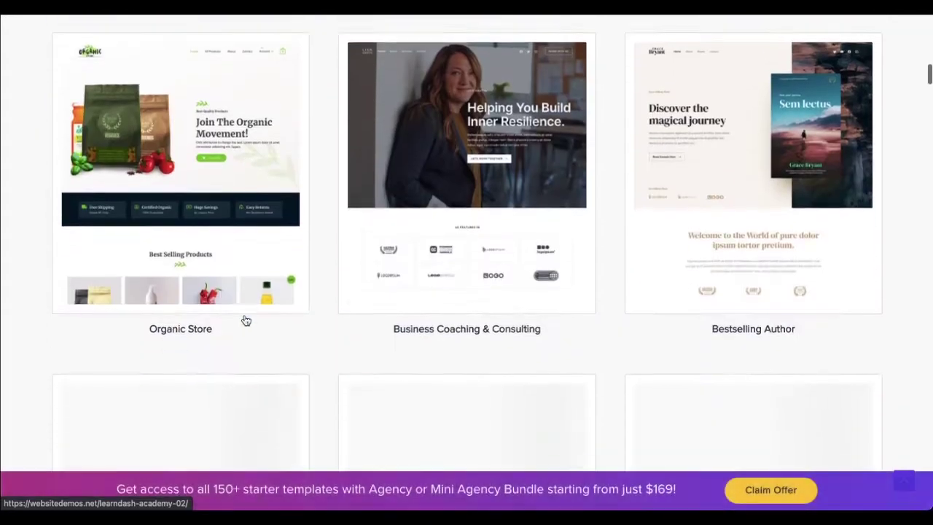
pyautogui.scroll(2, 317, 235)
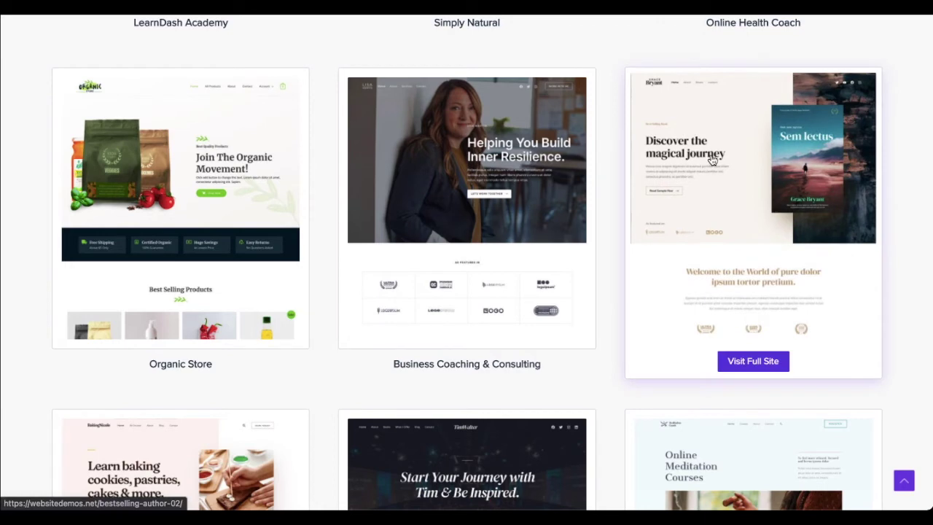
# - Scroll the free Elementor gallery down to the Freelance Artist card and open its full demo site
pyautogui.scroll(-1, 713, 160)
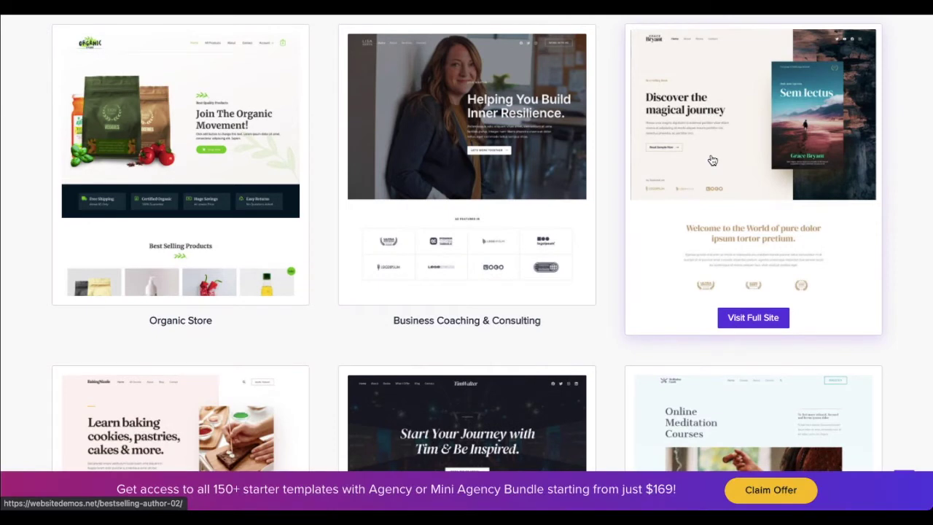
pyautogui.scroll(-5, 693, 175)
pyautogui.scroll(2, 673, 188)
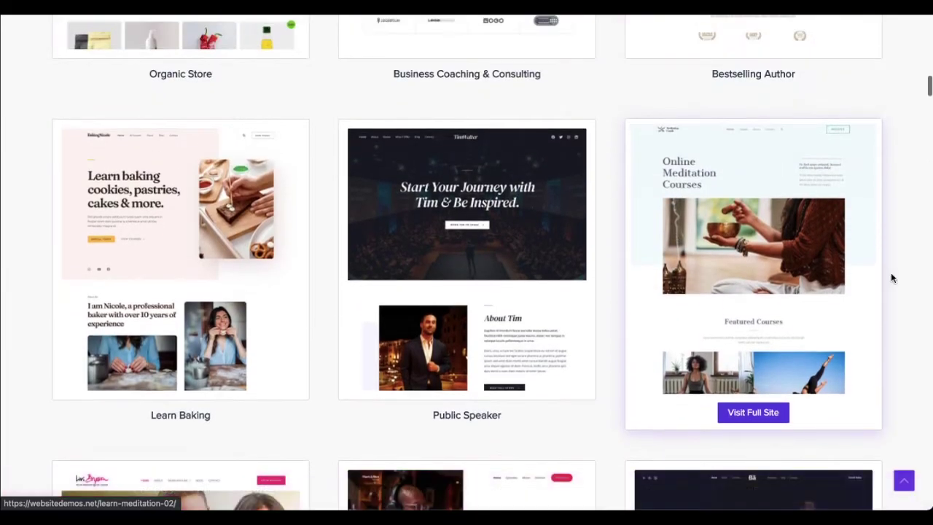
pyautogui.moveTo(475, 297)
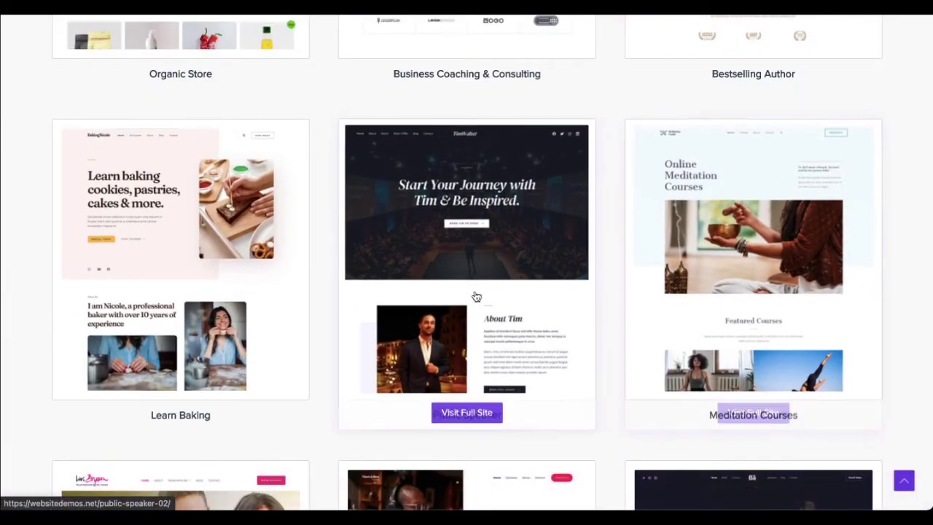
pyautogui.moveTo(249, 285)
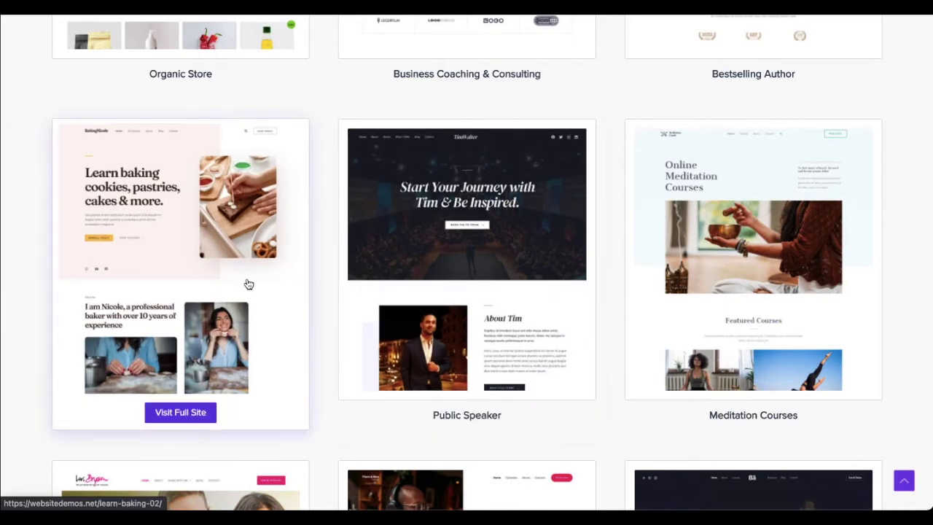
pyautogui.scroll(-2, 249, 285)
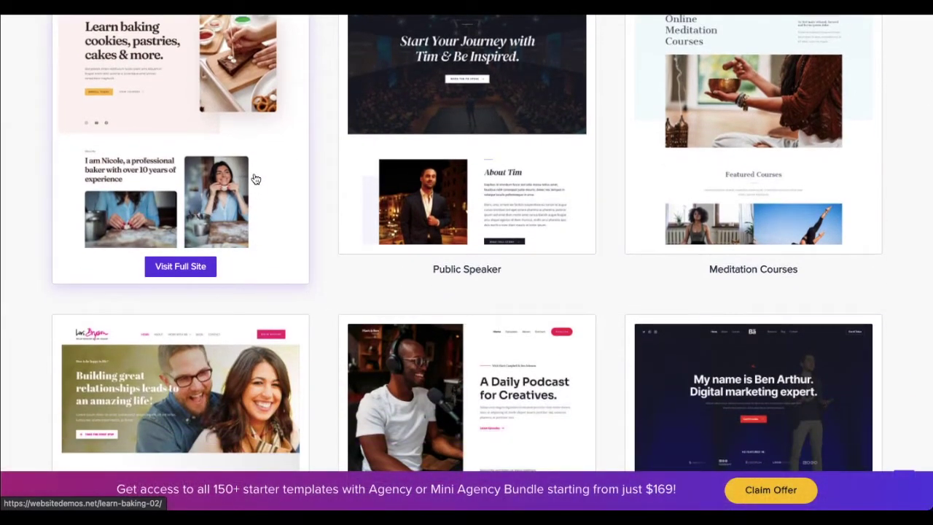
pyautogui.scroll(1, 255, 179)
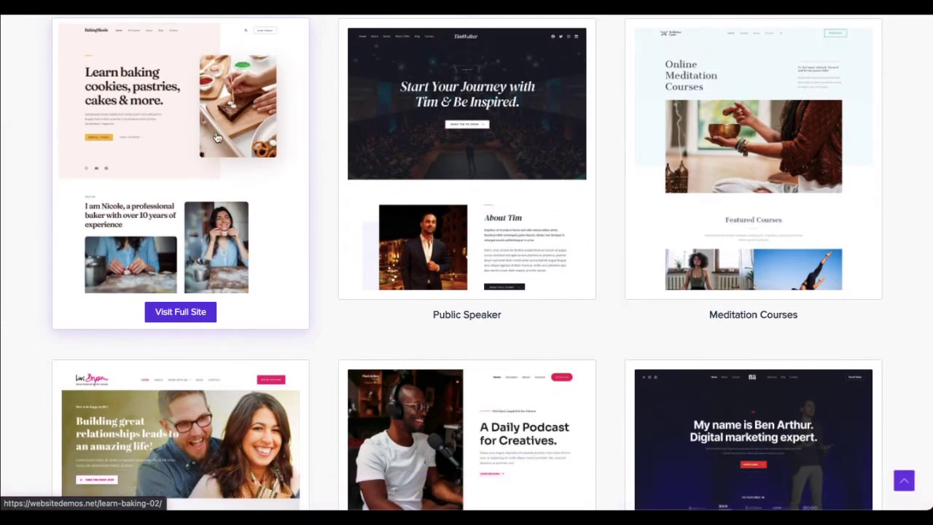
pyautogui.scroll(-5, 157, 276)
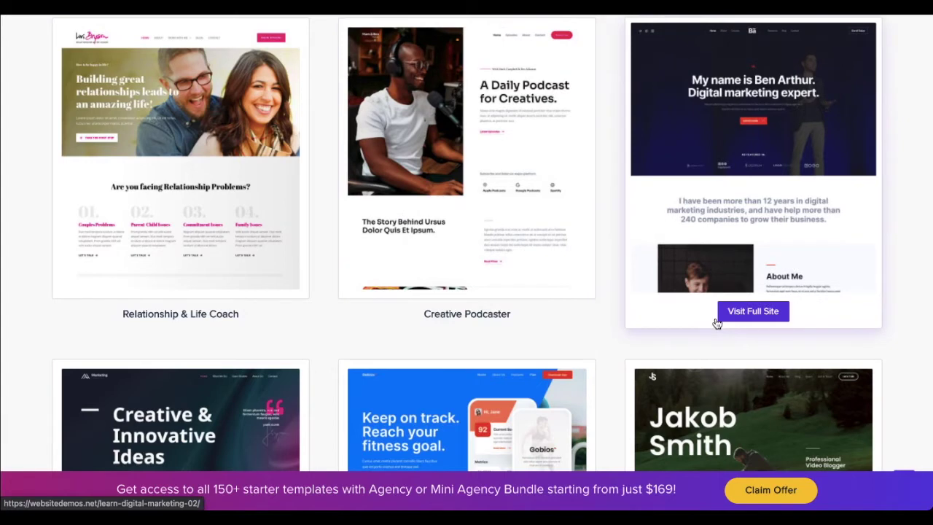
pyautogui.scroll(-5, 715, 323)
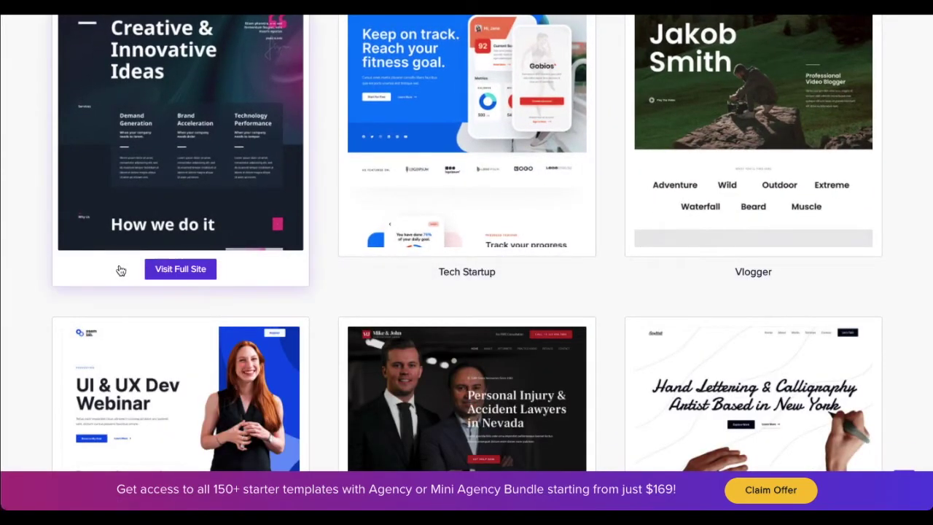
pyautogui.scroll(-3, 99, 276)
pyautogui.scroll(-7, 466, 284)
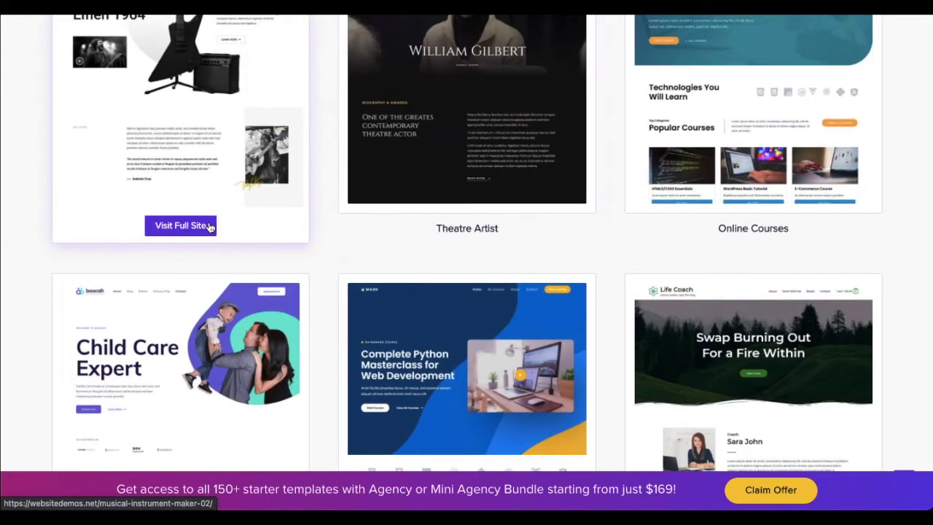
pyautogui.scroll(-3, 209, 225)
pyautogui.scroll(-7, 492, 233)
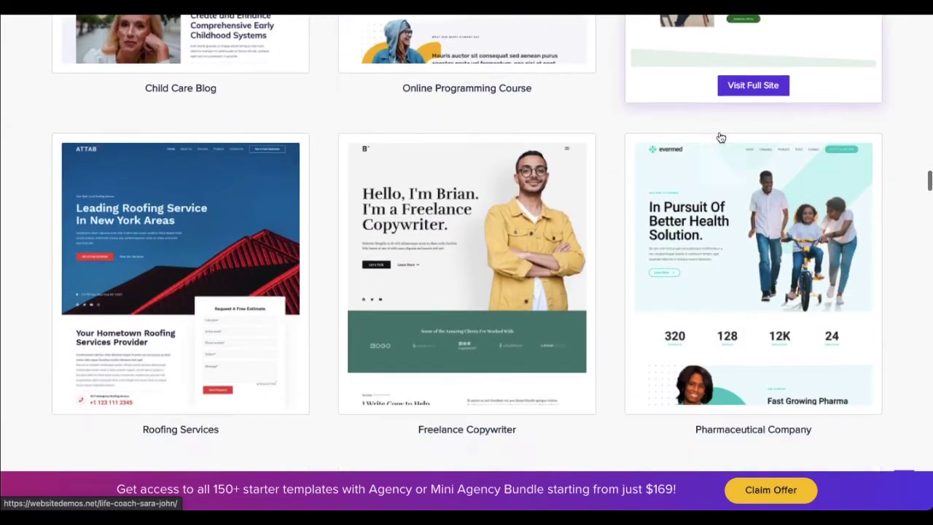
pyautogui.scroll(-8, 635, 202)
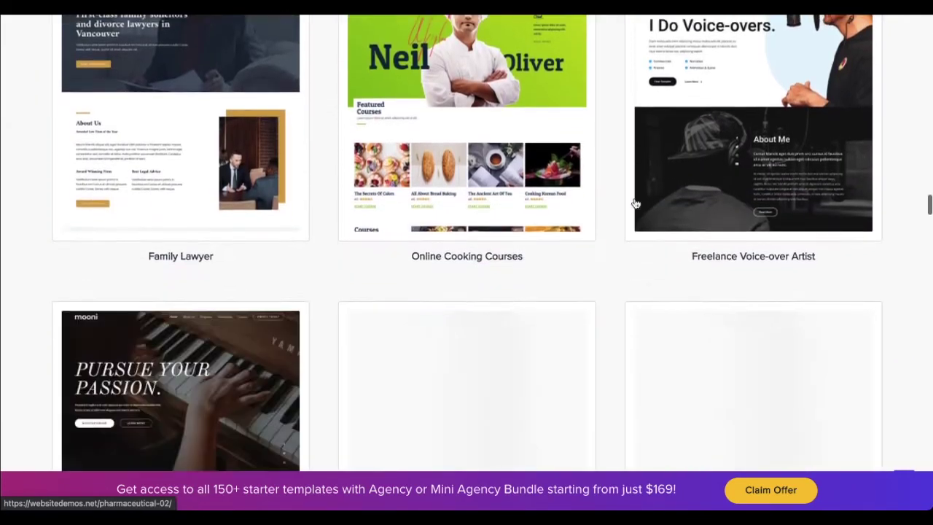
pyautogui.scroll(-2, 635, 202)
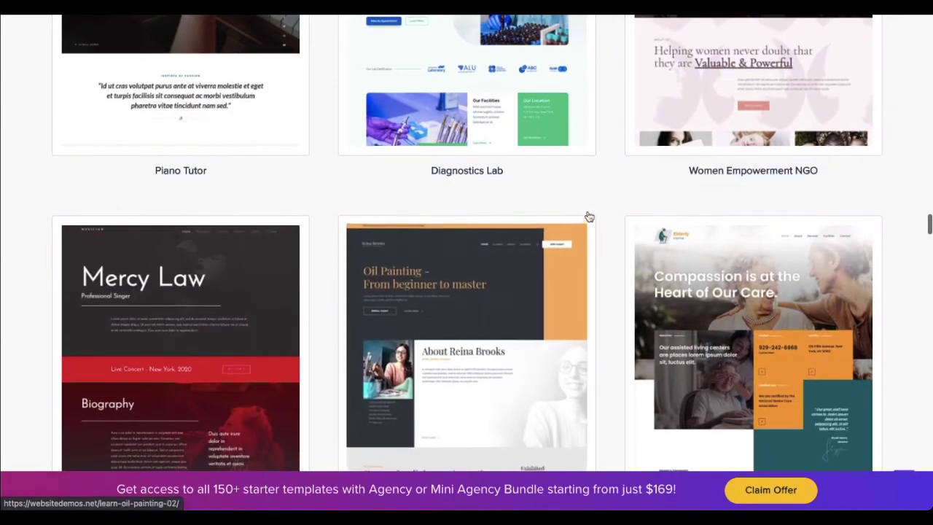
pyautogui.scroll(-15, 589, 194)
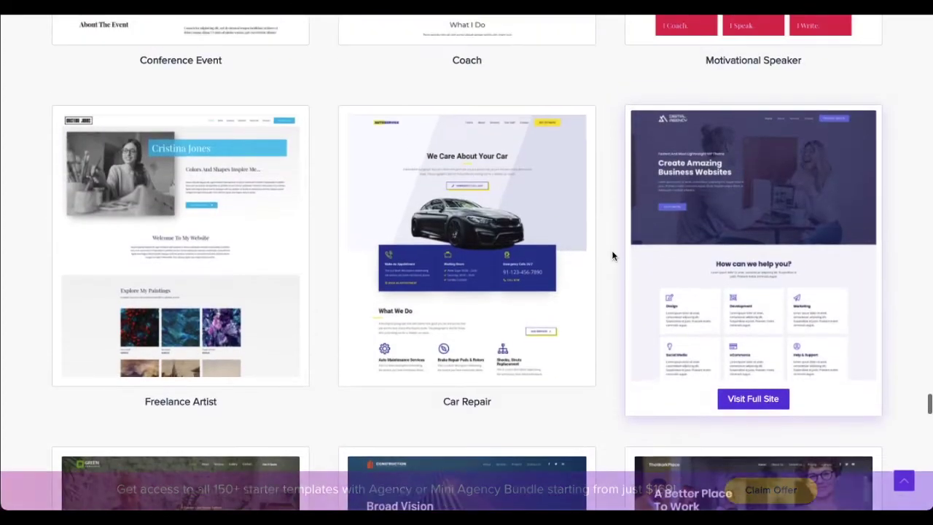
pyautogui.moveTo(268, 204)
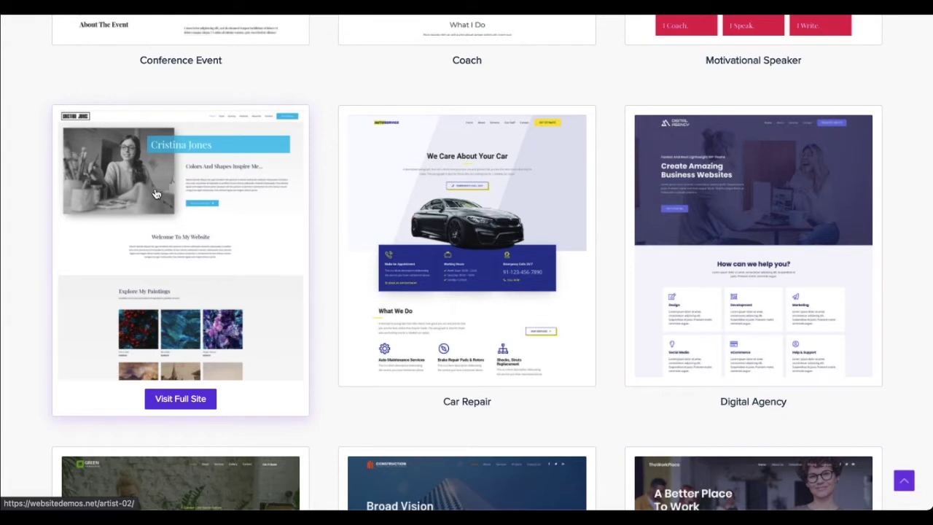
pyautogui.click(181, 399)
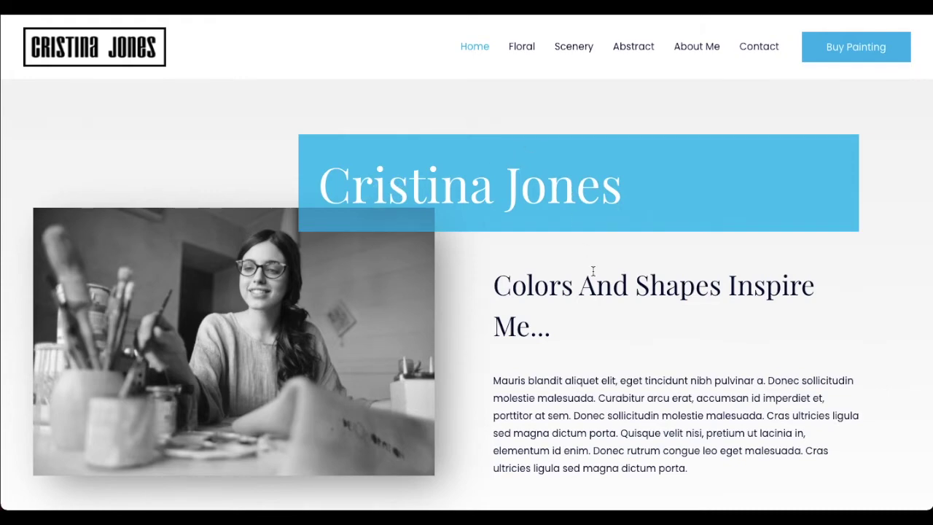
# - Scroll through the Freelance Artist demo's home page
pyautogui.scroll(-6, 594, 271)
pyautogui.scroll(-1, 552, 153)
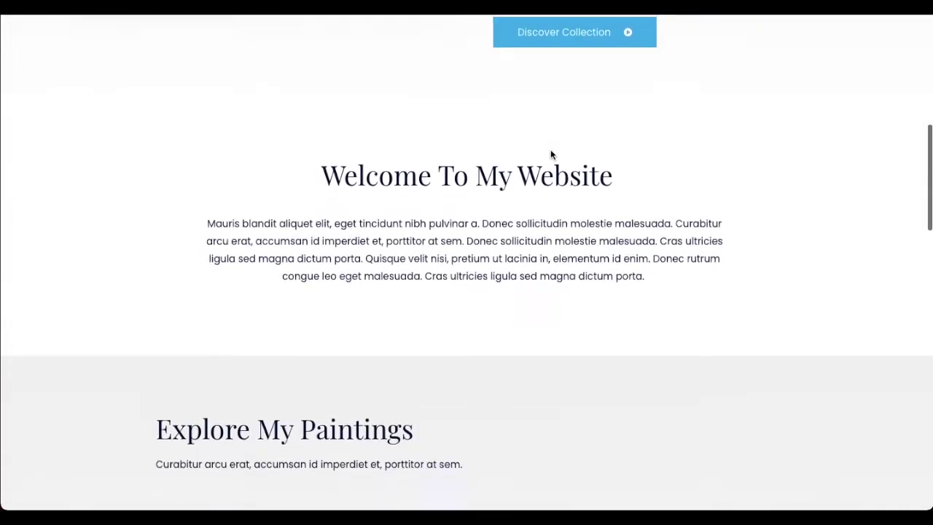
pyautogui.scroll(-3, 551, 153)
pyautogui.scroll(-5, 474, 71)
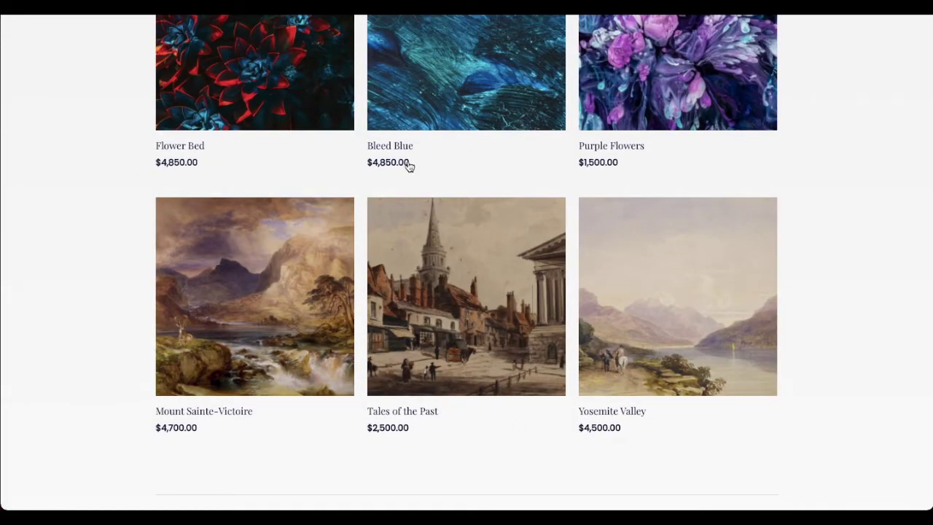
pyautogui.scroll(-4, 635, 231)
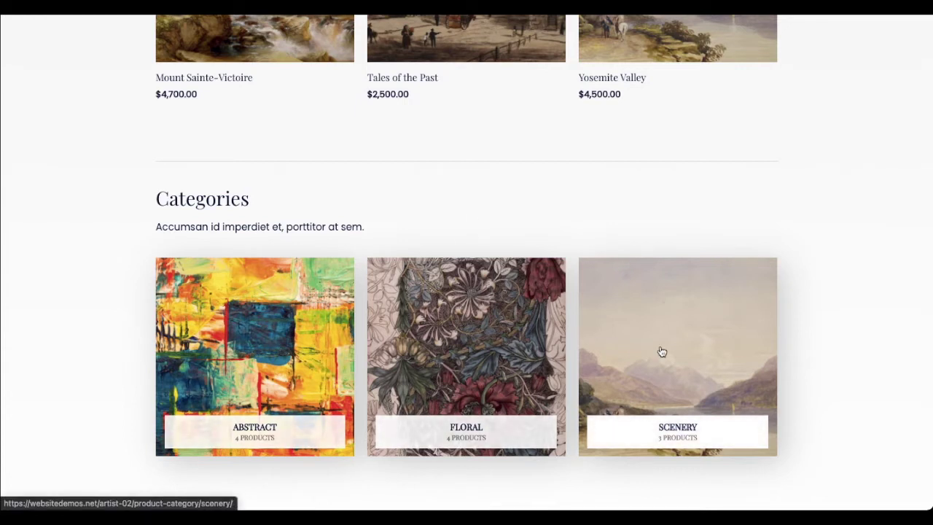
pyautogui.scroll(-5, 657, 214)
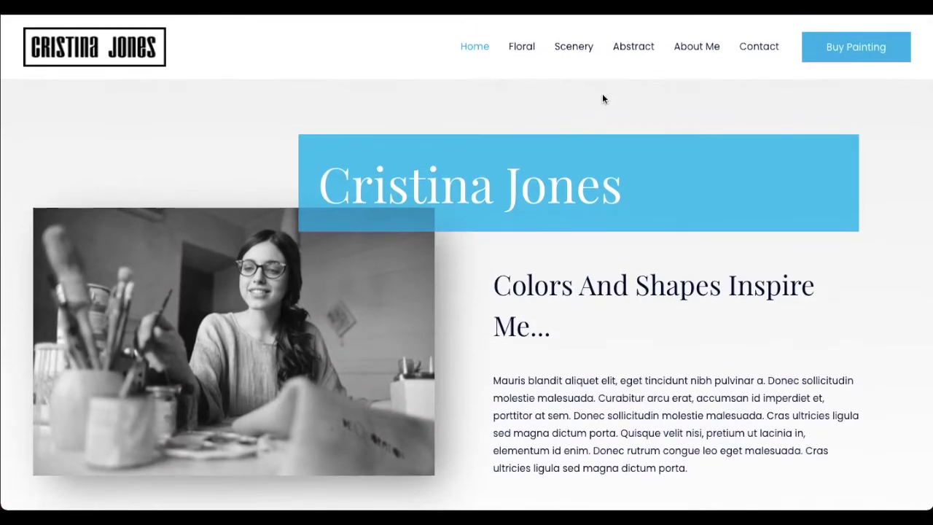
# - View the demo's About Me page
pyautogui.click(705, 46)
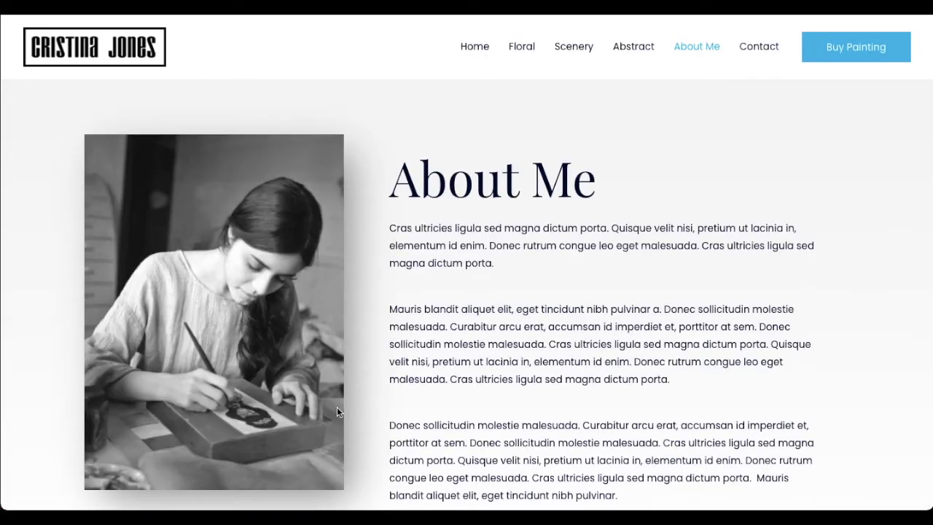
pyautogui.scroll(-6, 591, 203)
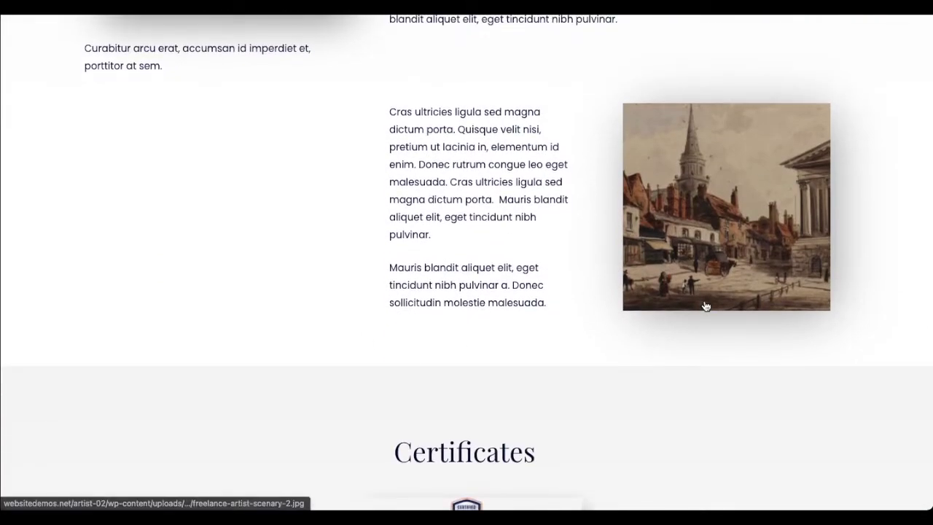
pyautogui.scroll(-5, 704, 305)
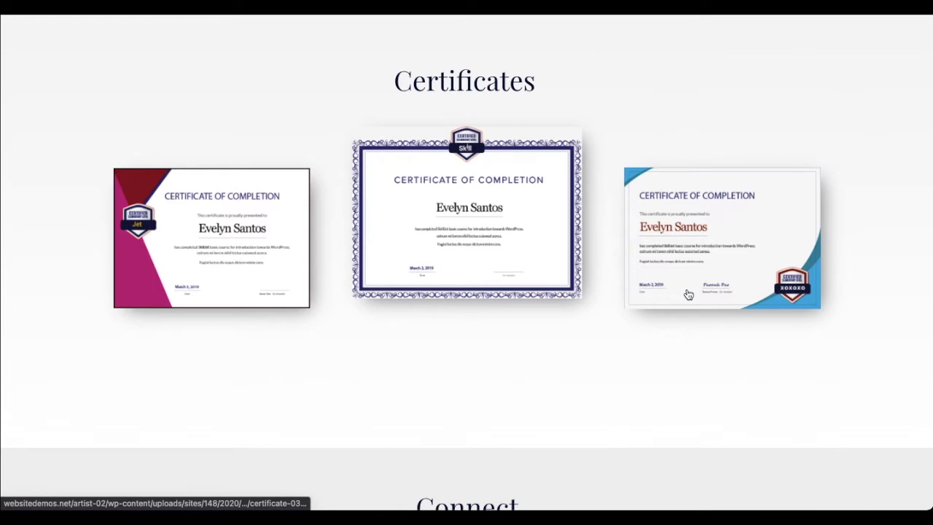
pyautogui.scroll(-3, 689, 293)
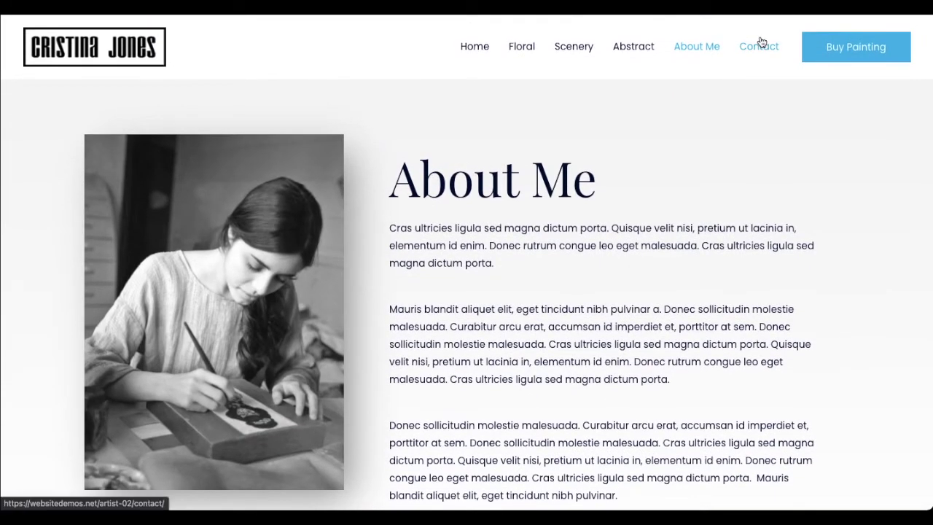
# - View the Contact page with its location map, then the Floral paintings category
pyautogui.click(761, 41)
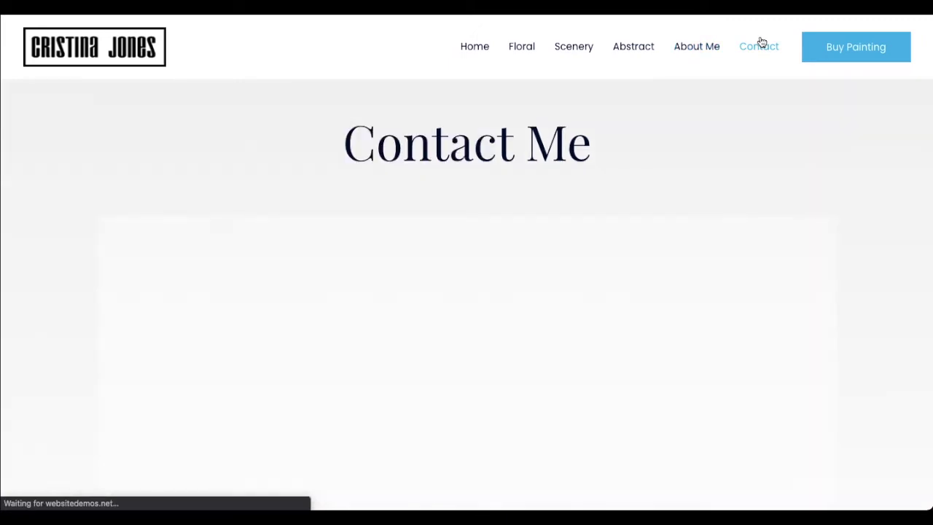
pyautogui.scroll(-3, 879, 122)
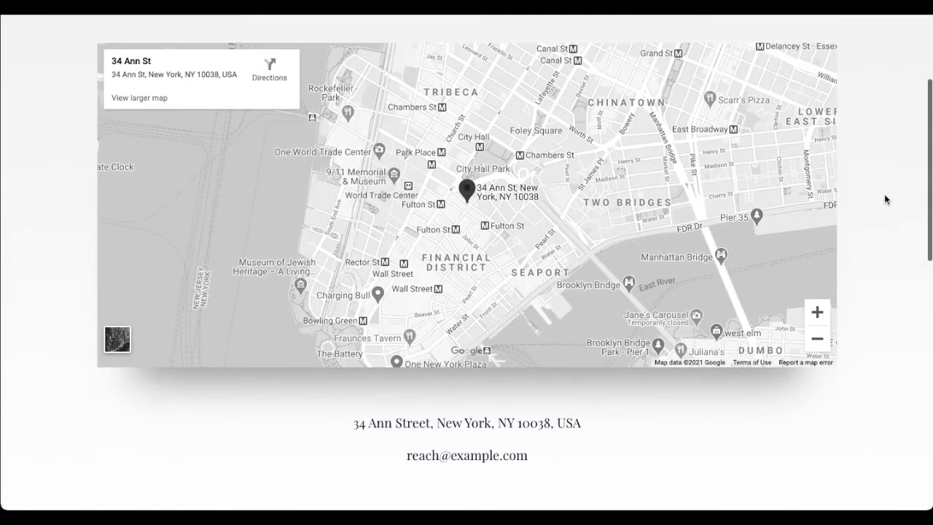
pyautogui.scroll(-4, 870, 267)
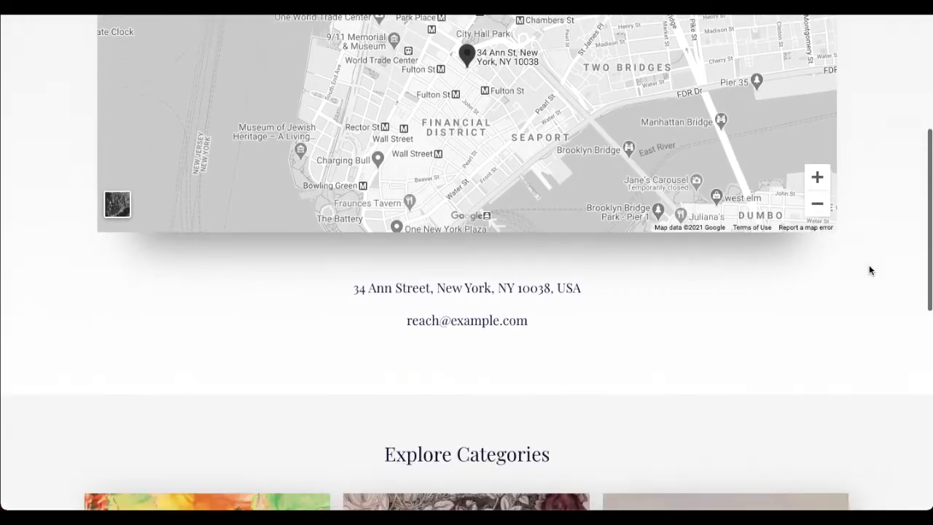
pyautogui.scroll(-4, 472, 232)
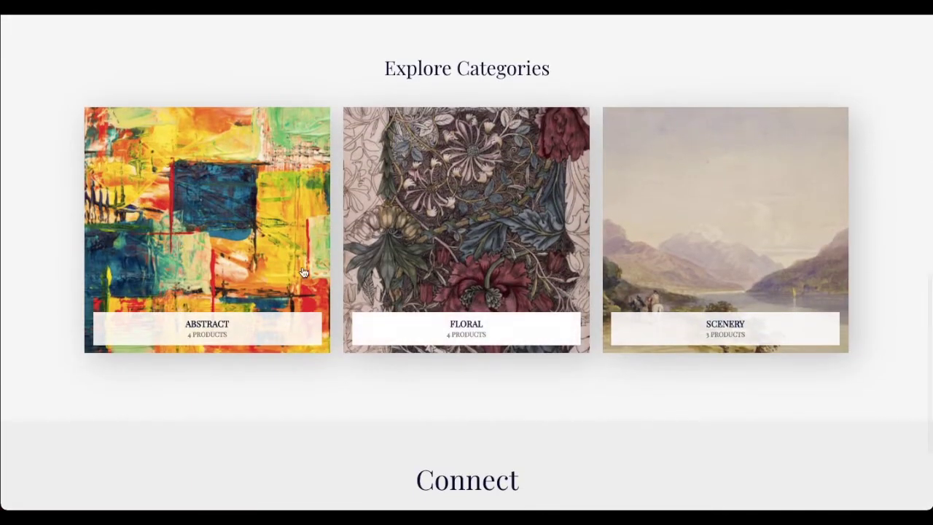
pyautogui.scroll(-3, 591, 284)
pyautogui.scroll(10, 590, 284)
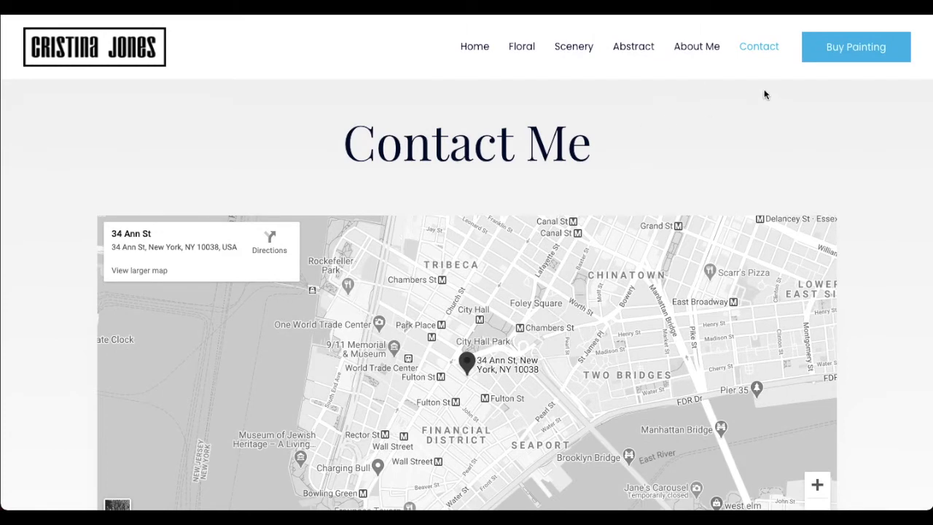
pyautogui.click(522, 53)
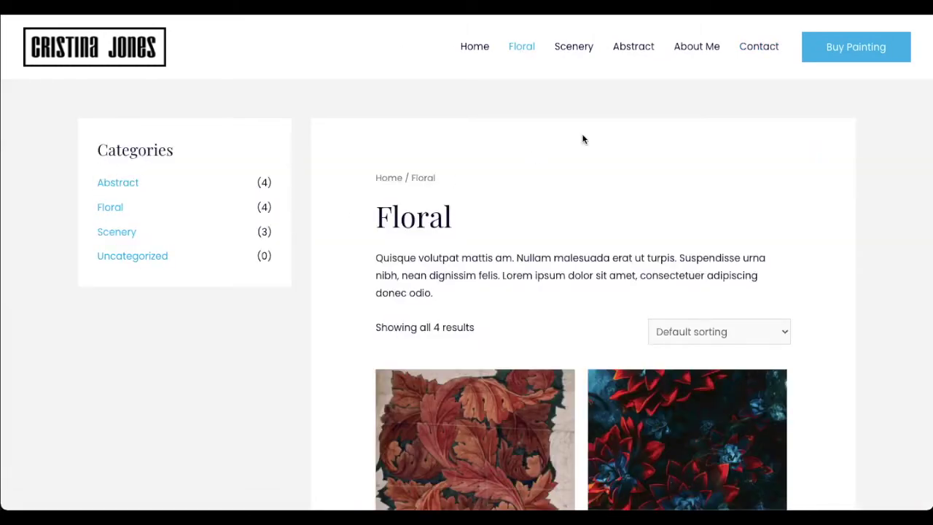
# - Open the Cedar Stories painting's product page and scroll through its details
pyautogui.scroll(-9, 591, 160)
pyautogui.scroll(5, 591, 160)
pyautogui.scroll(1, 483, 220)
pyautogui.click(481, 222)
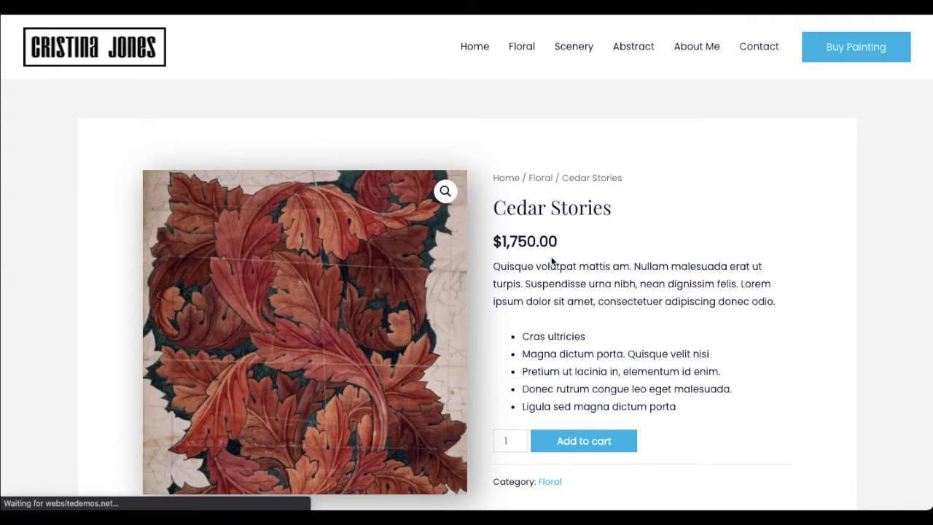
pyautogui.scroll(-2, 638, 194)
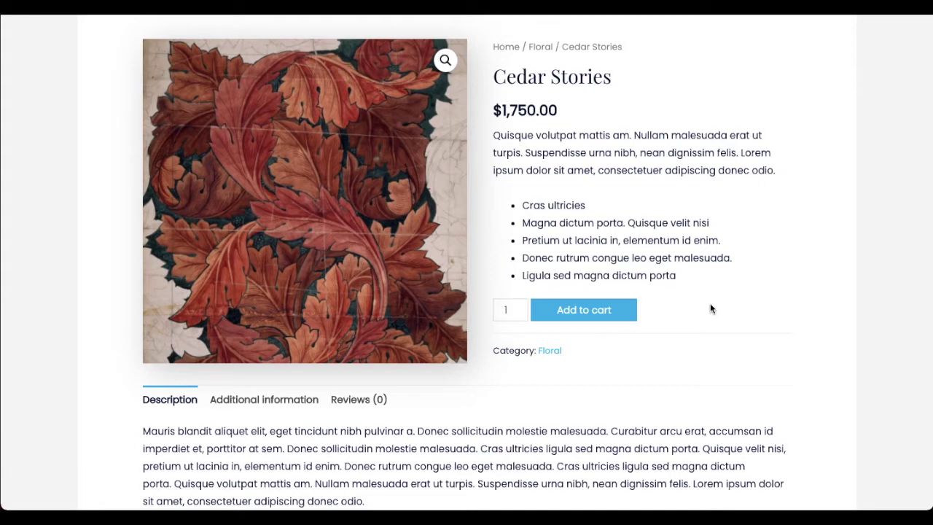
pyautogui.scroll(-3, 712, 309)
pyautogui.scroll(-4, 712, 309)
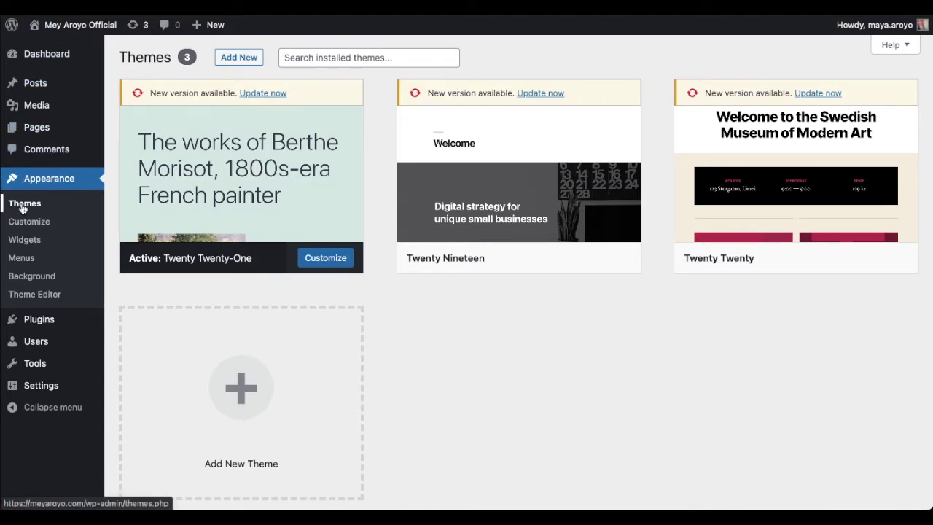
# - Search the theme directory for 'astra', then install and activate the Astra theme
pyautogui.click(239, 57)
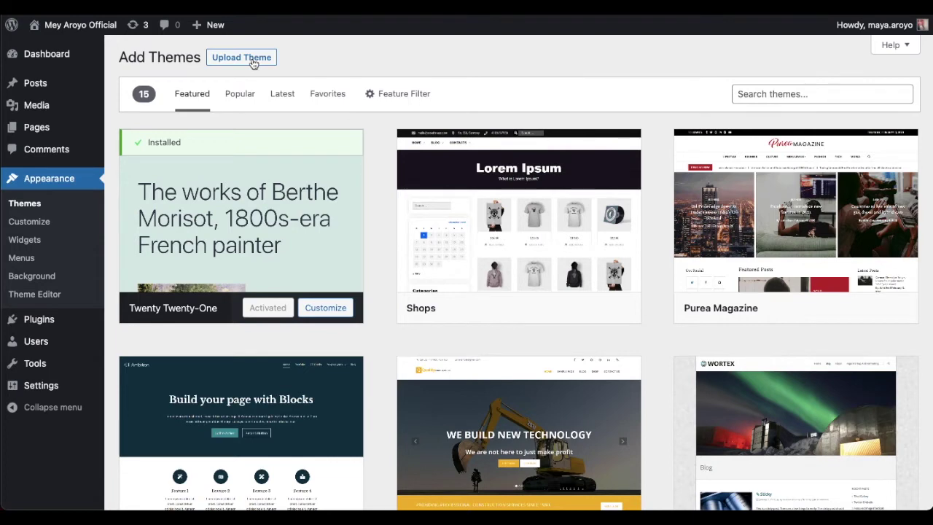
pyautogui.click(253, 64)
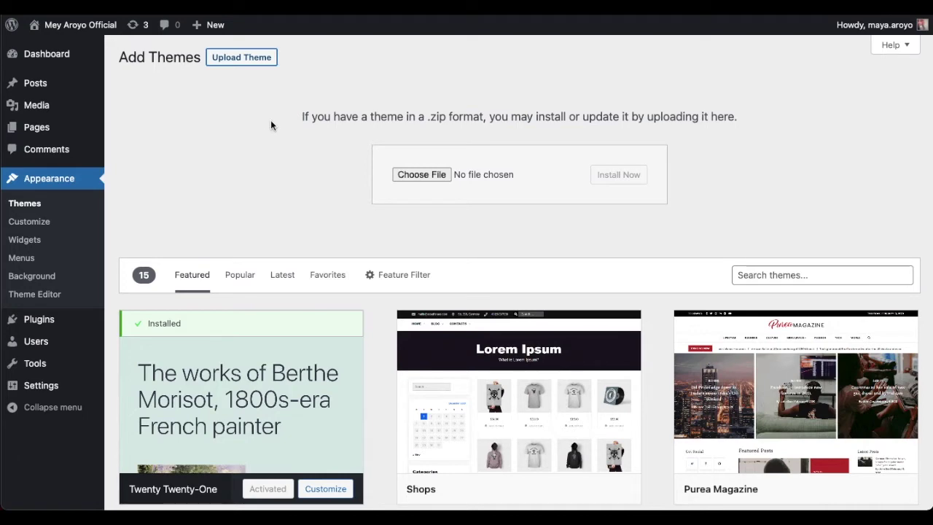
pyautogui.click(753, 274)
pyautogui.write('astra')
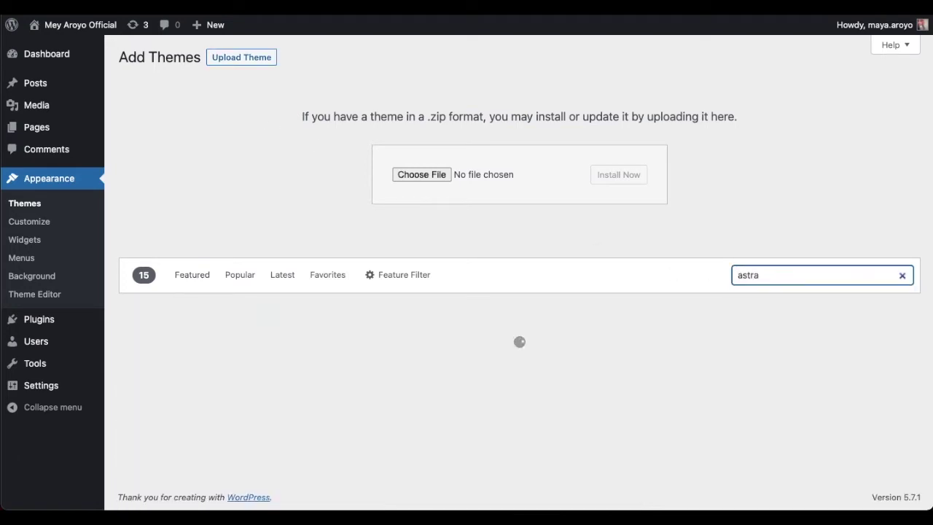
pyautogui.scroll(-2, 283, 333)
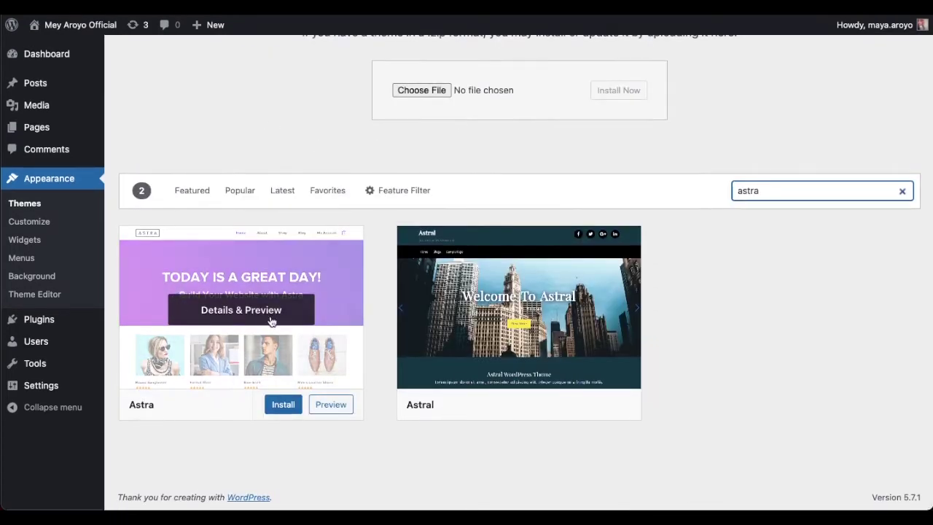
pyautogui.click(278, 406)
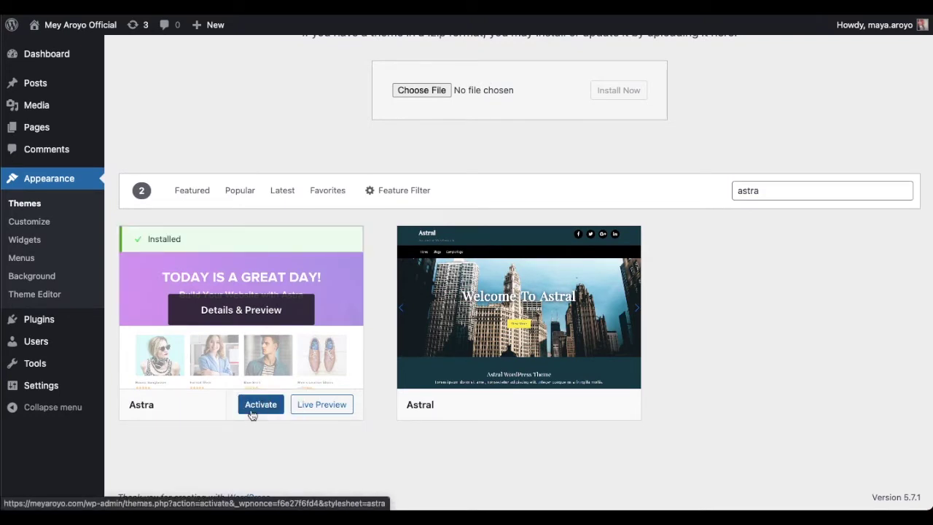
pyautogui.click(264, 408)
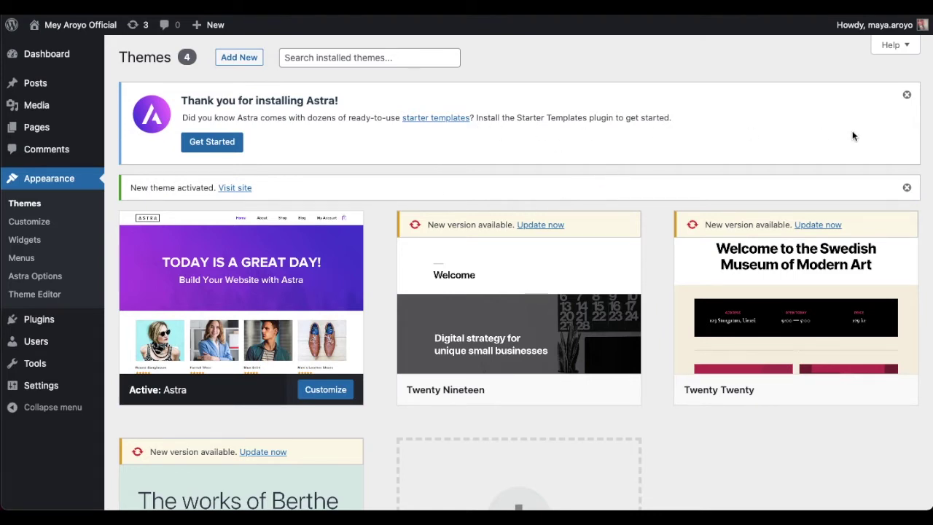
# - Start Astra Starter Templates with Elementor and search for 'art'
pyautogui.click(214, 144)
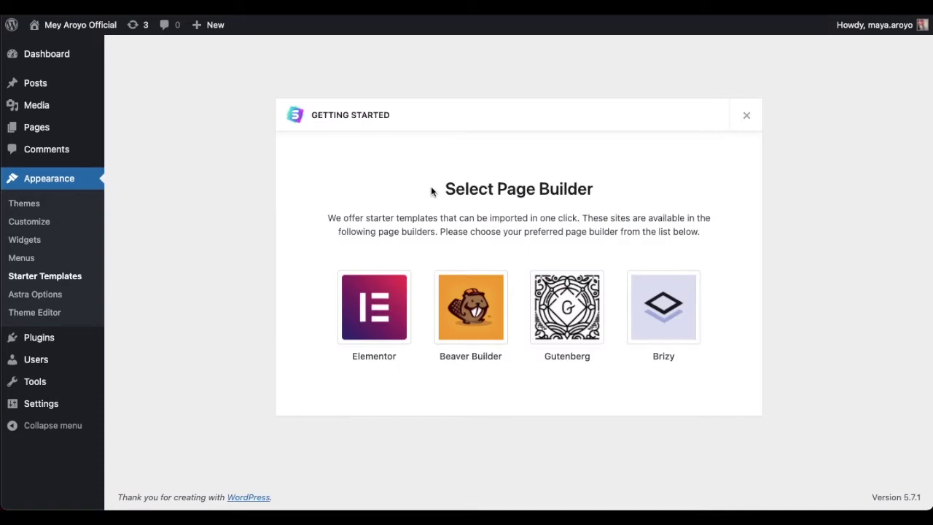
pyautogui.click(387, 329)
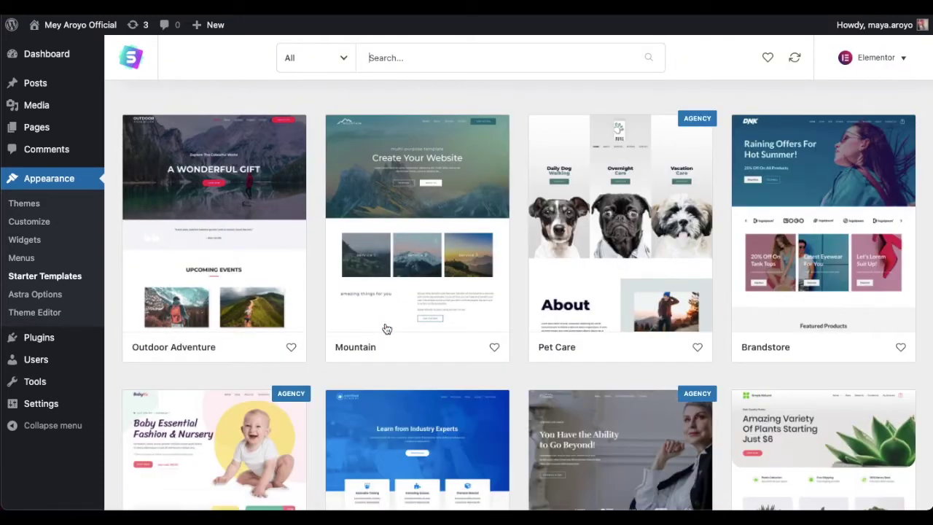
pyautogui.click(387, 62)
pyautogui.write('f')
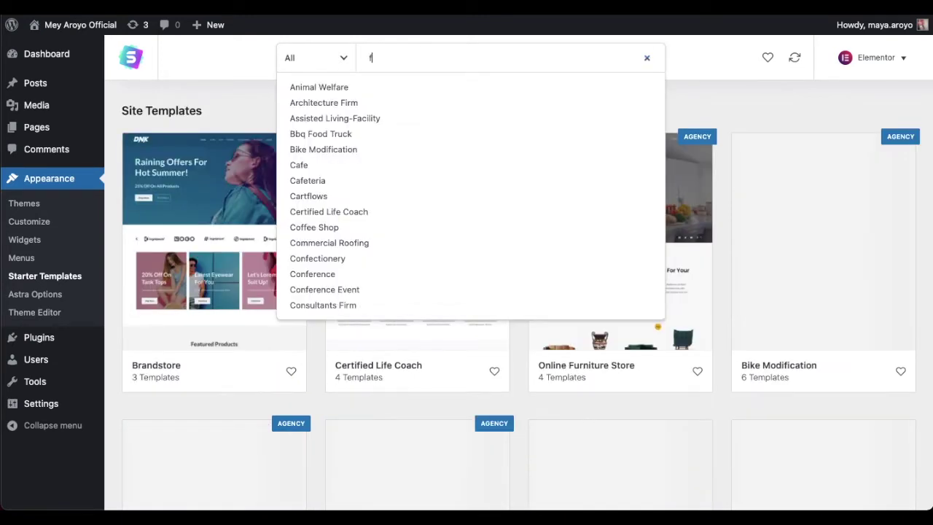
pyautogui.press('BackSpace')
pyautogui.write('art')
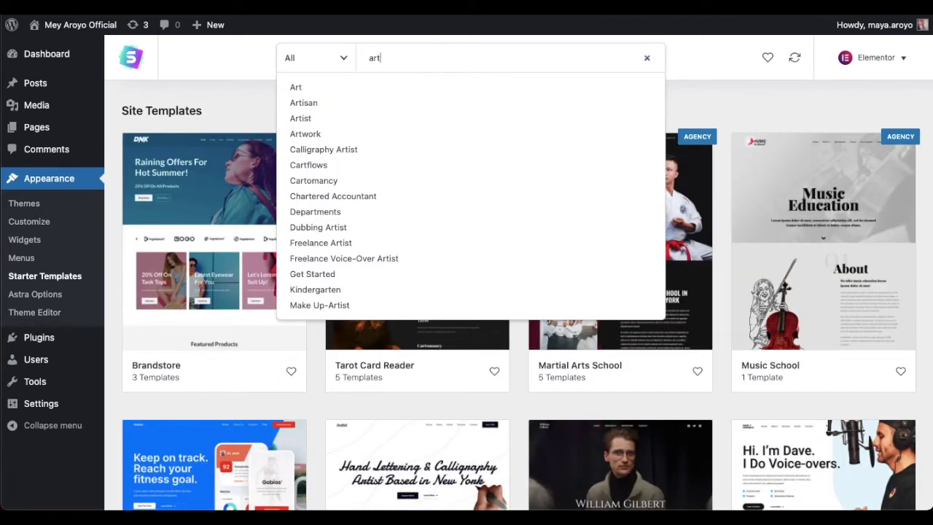
pyautogui.click(689, 100)
# - Filter the 'art' template results to Free only
pyautogui.scroll(-5, 658, 113)
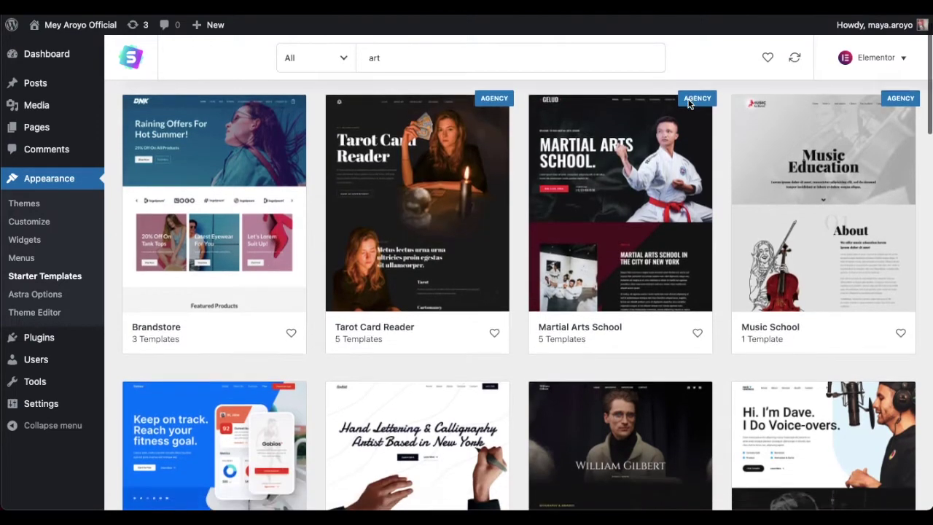
pyautogui.scroll(-4, 496, 332)
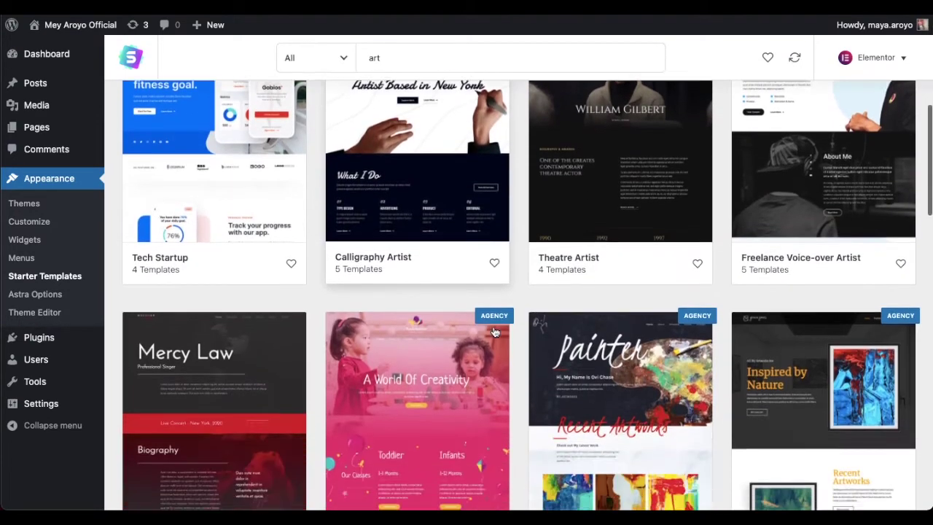
pyautogui.scroll(9, 520, 288)
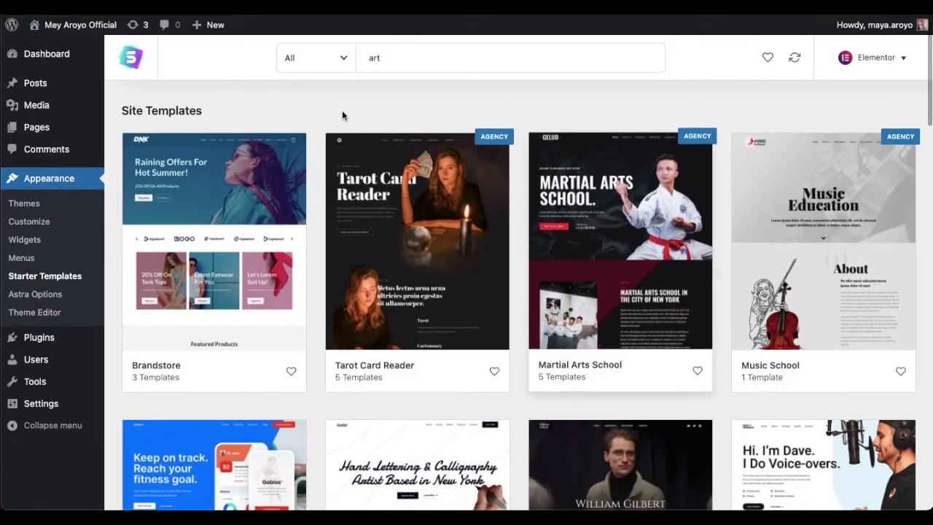
pyautogui.click(313, 58)
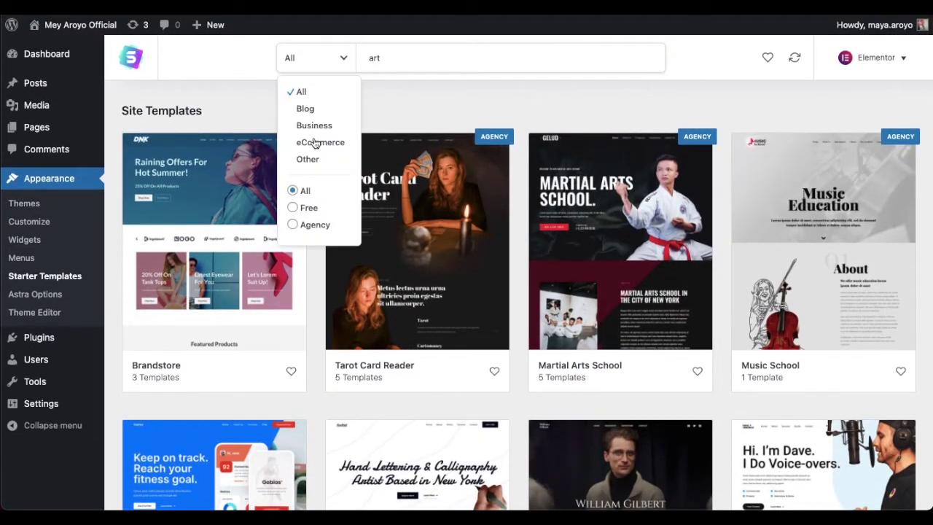
pyautogui.click(308, 208)
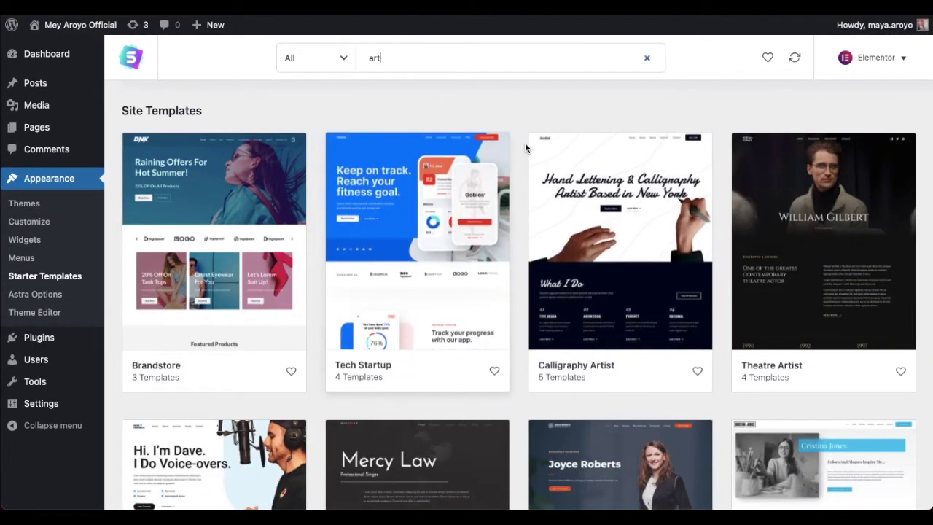
pyautogui.scroll(-2, 525, 144)
pyautogui.scroll(-2, 525, 148)
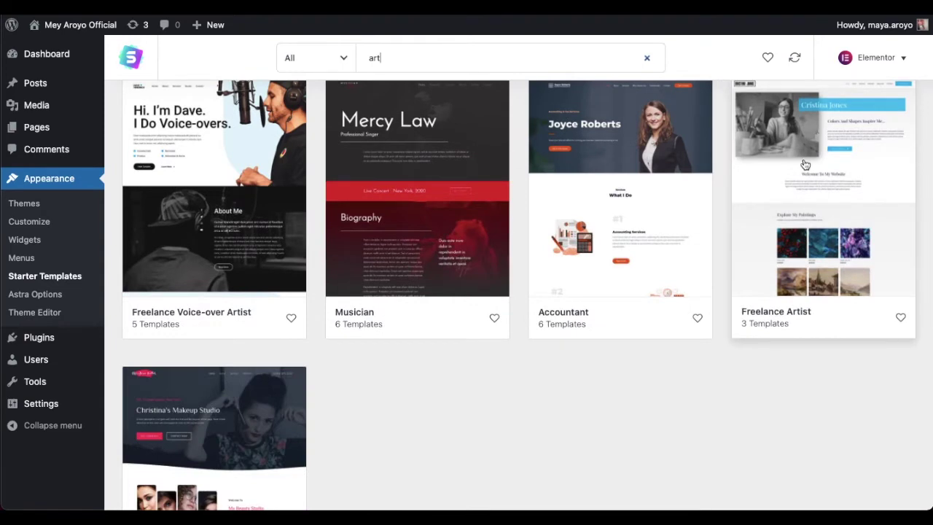
# - Preview Freelance Artist's Home, About Me and Contact pages, then choose Import Complete Site
pyautogui.click(804, 161)
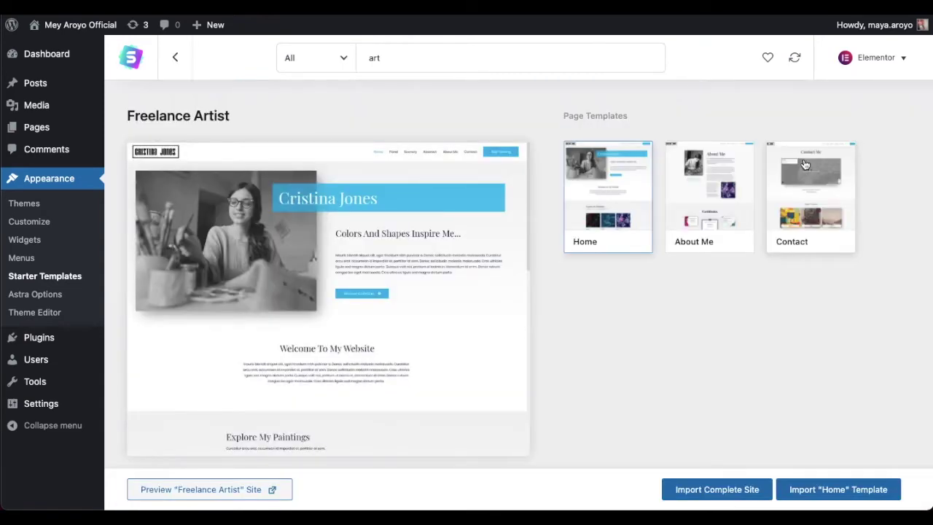
pyautogui.scroll(-10, 384, 210)
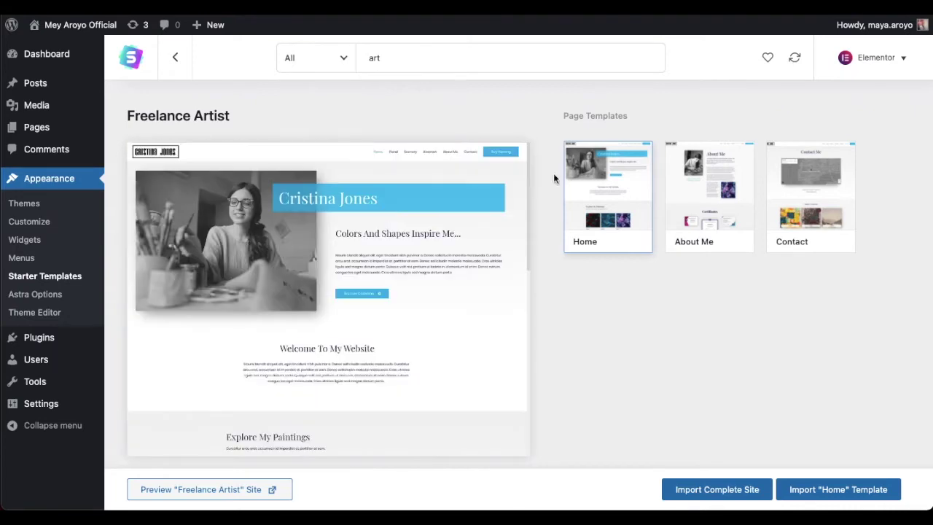
pyautogui.click(710, 177)
pyautogui.click(804, 205)
pyautogui.scroll(-5, 458, 239)
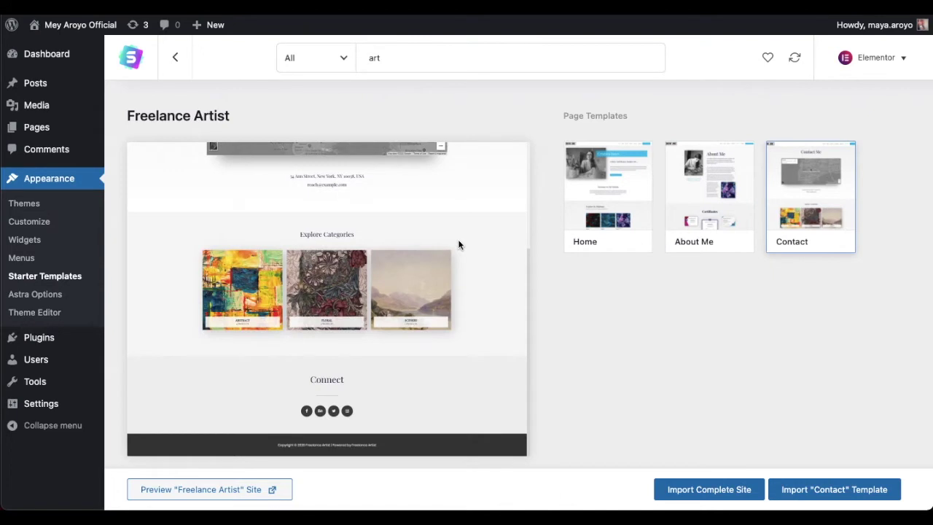
pyautogui.scroll(5, 458, 239)
pyautogui.click(630, 217)
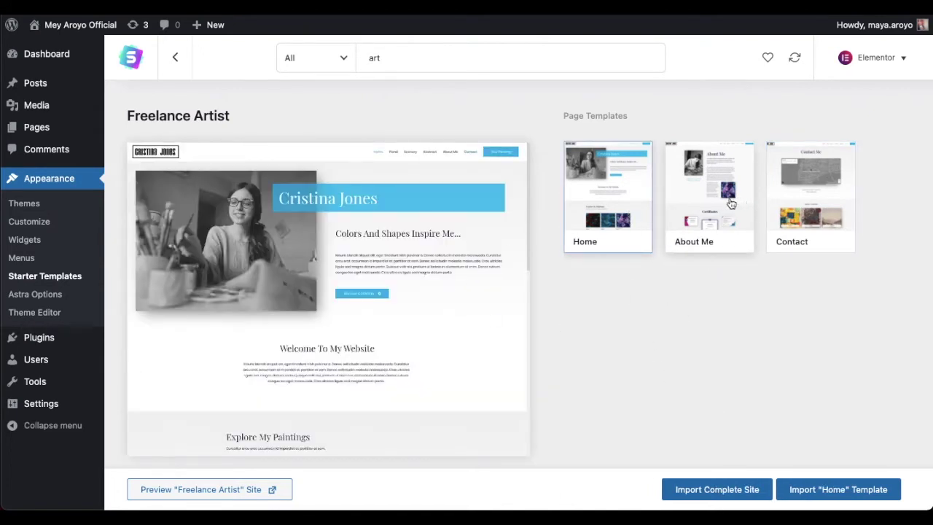
pyautogui.click(720, 495)
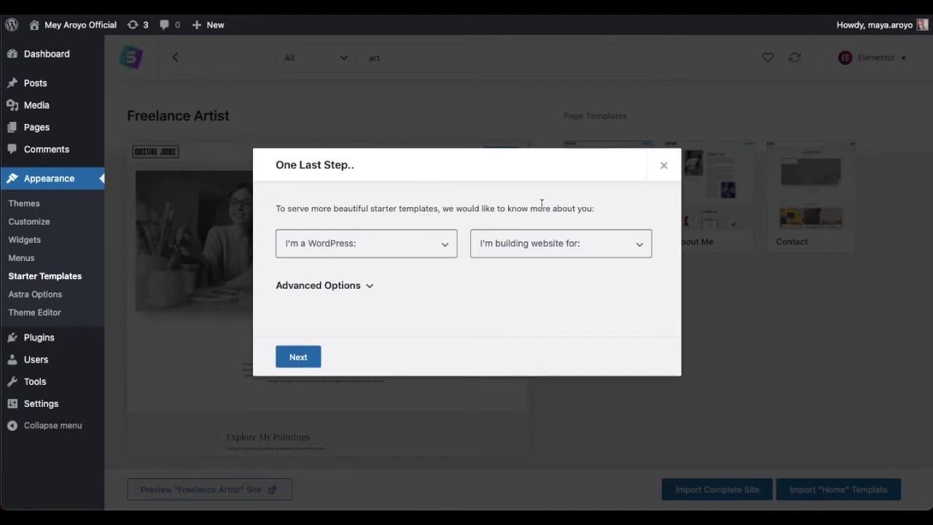
# - Answer the import survey as an Expert building for My client, then continue
pyautogui.click(370, 257)
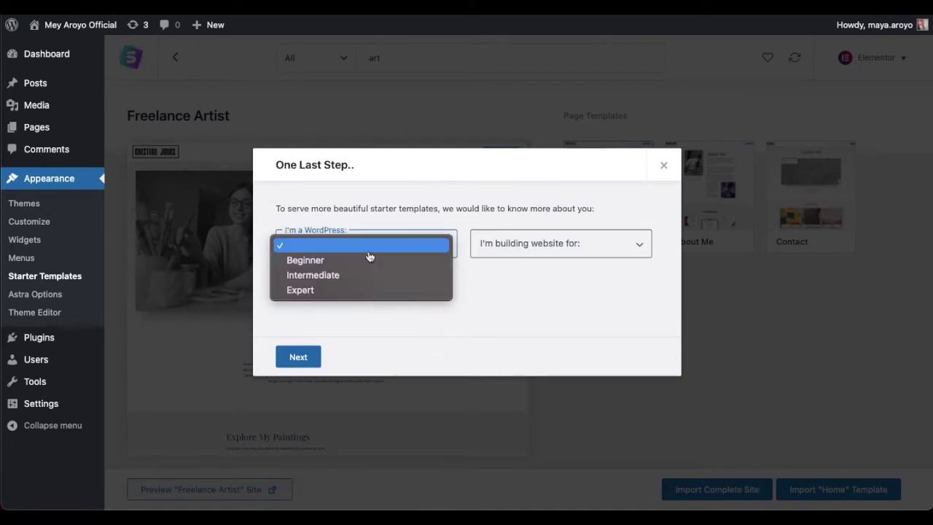
pyautogui.click(309, 293)
pyautogui.click(538, 244)
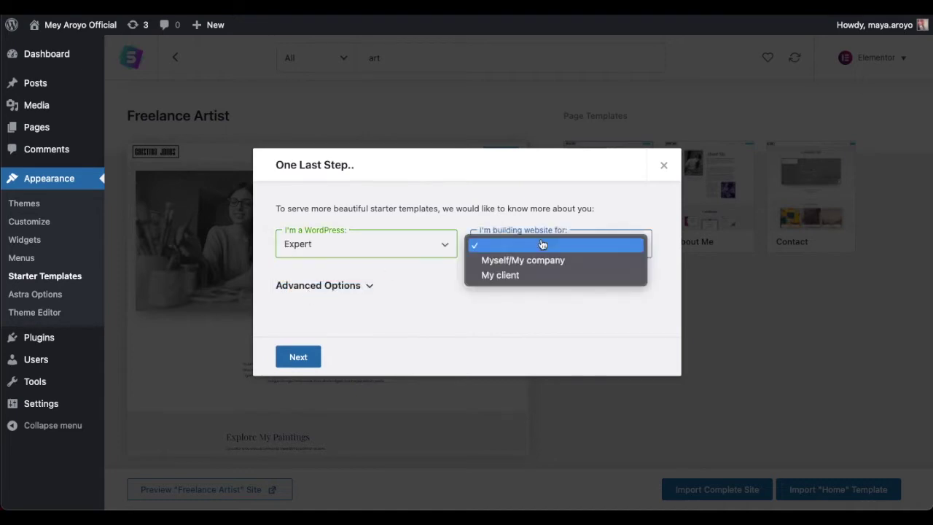
pyautogui.click(513, 261)
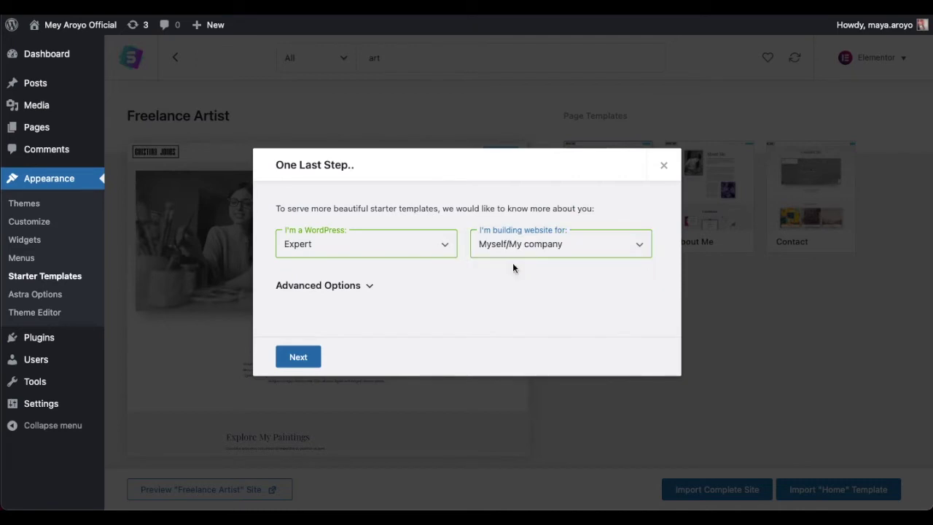
pyautogui.click(510, 243)
pyautogui.click(508, 261)
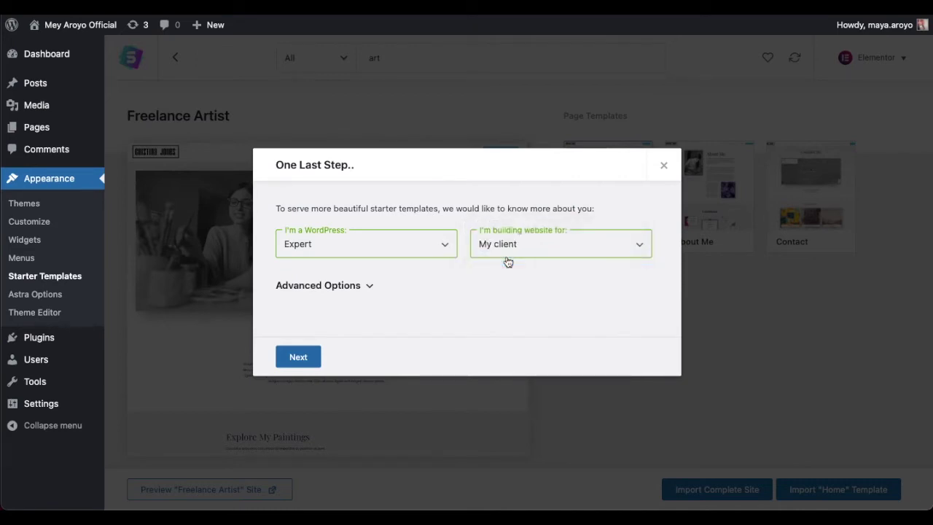
pyautogui.click(358, 288)
pyautogui.scroll(-2, 446, 291)
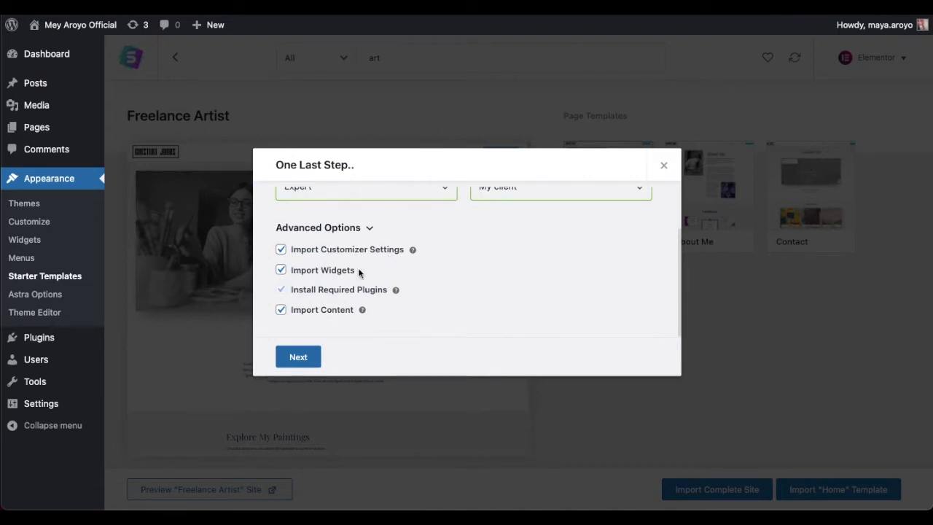
pyautogui.click(308, 359)
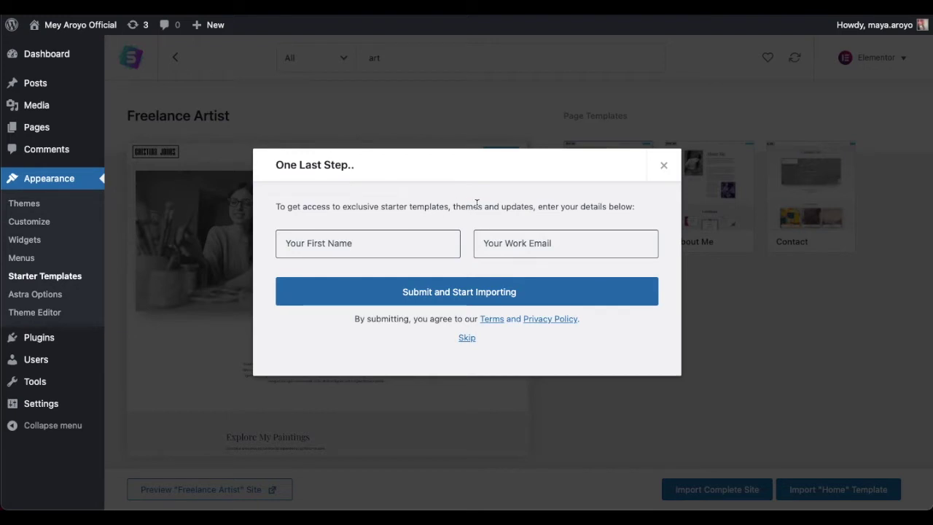
# - Fill in the first name and work e-mail fields, then submit to begin importing
pyautogui.click(374, 241)
pyautogui.write('maya')
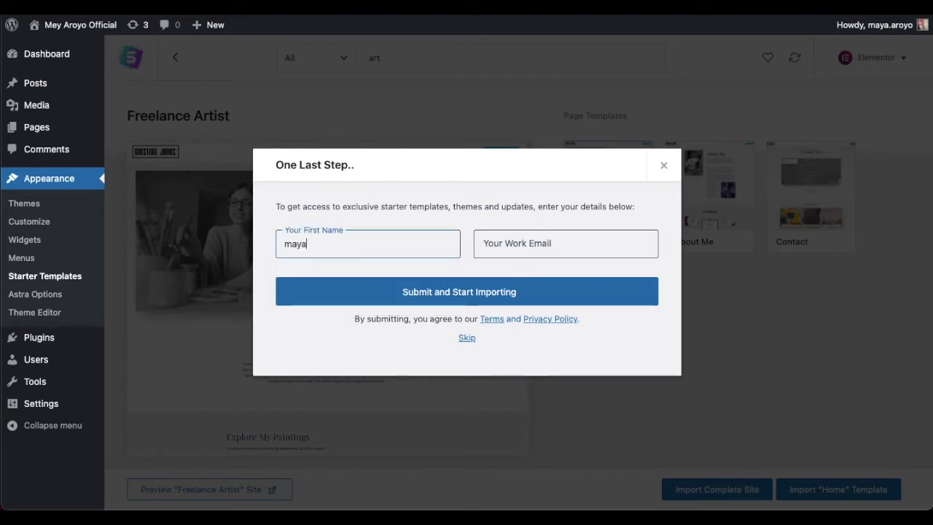
pyautogui.click(565, 243)
pyautogui.write('maya')
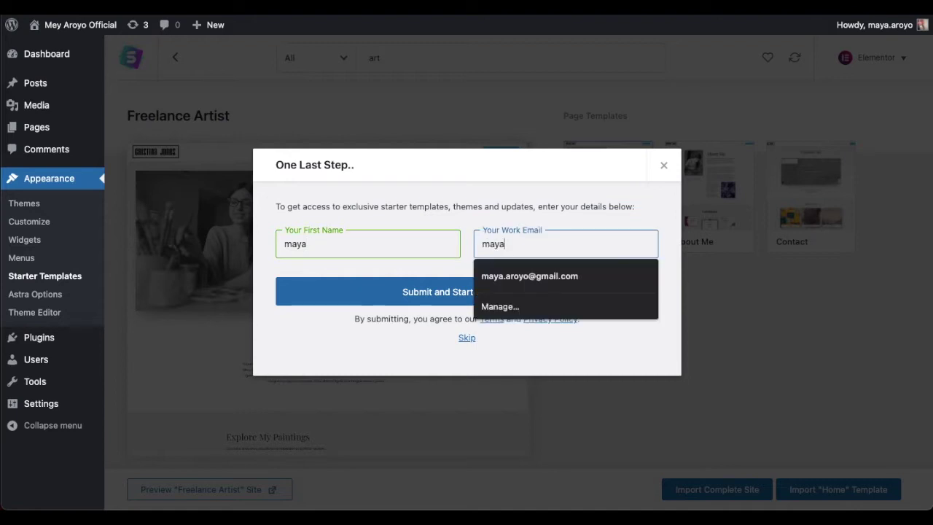
pyautogui.click(529, 276)
pyautogui.click(493, 299)
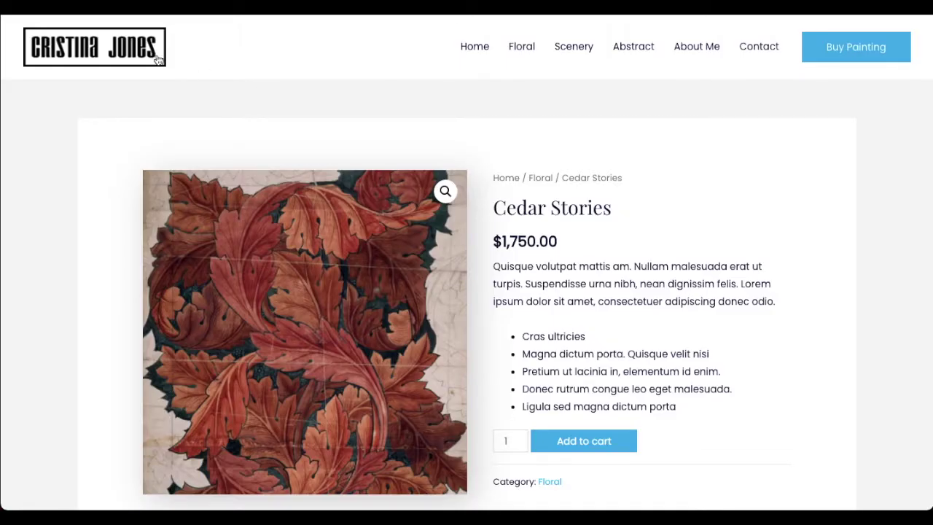
# - Open the imported Freelance Artist site's home page and scroll through it
pyautogui.click(158, 61)
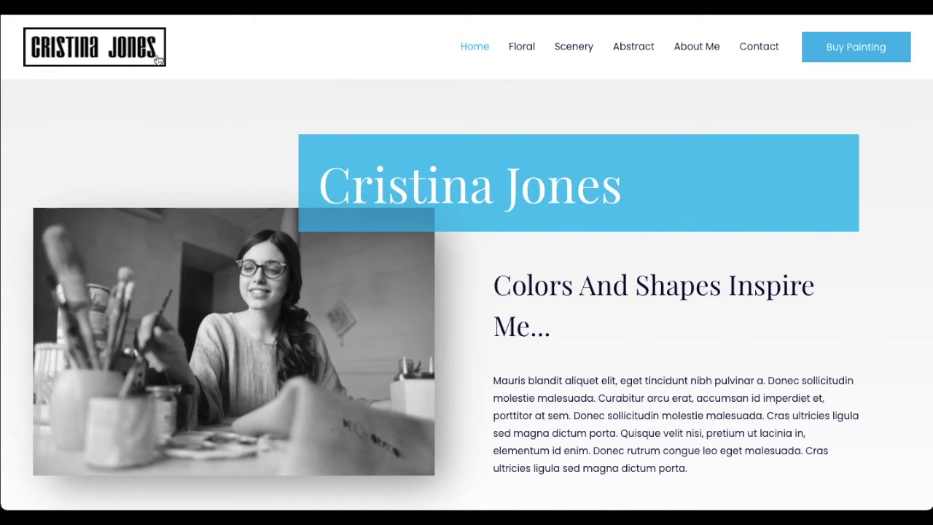
pyautogui.scroll(-3, 460, 139)
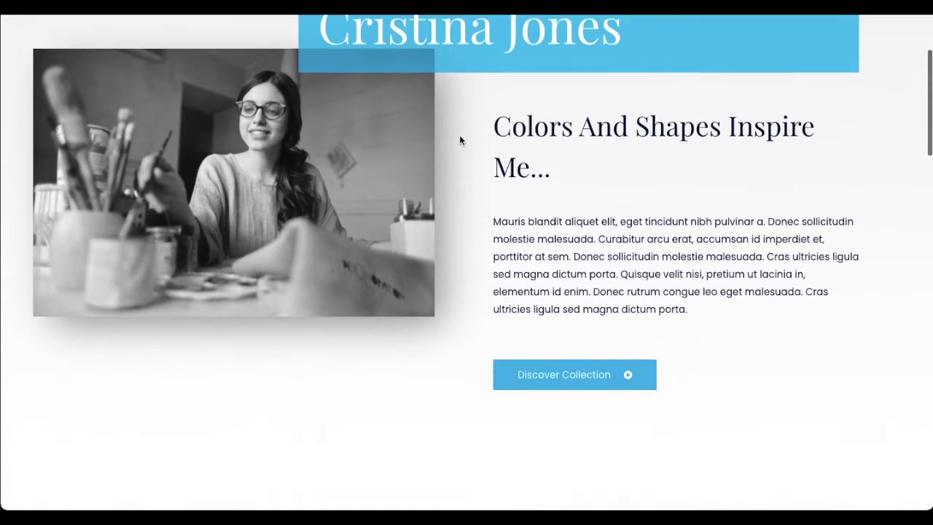
pyautogui.scroll(-10, 460, 139)
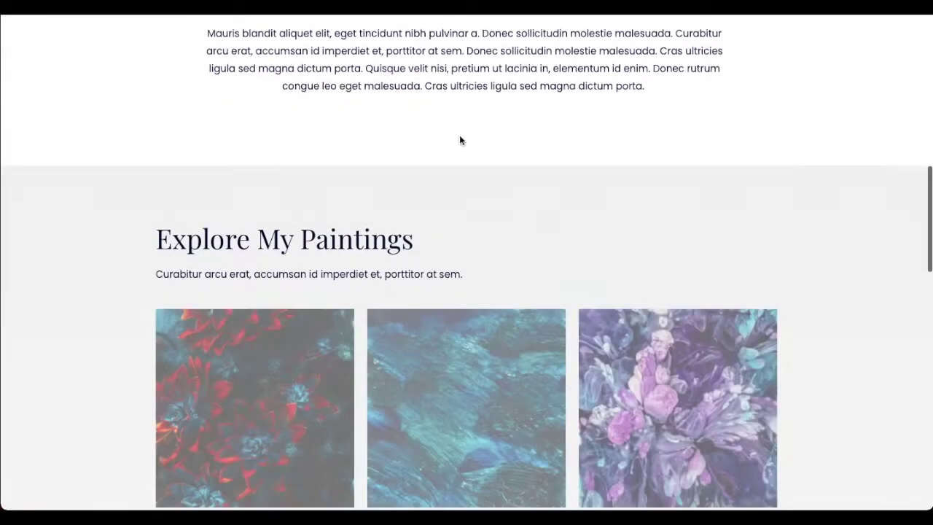
pyautogui.scroll(-8, 459, 135)
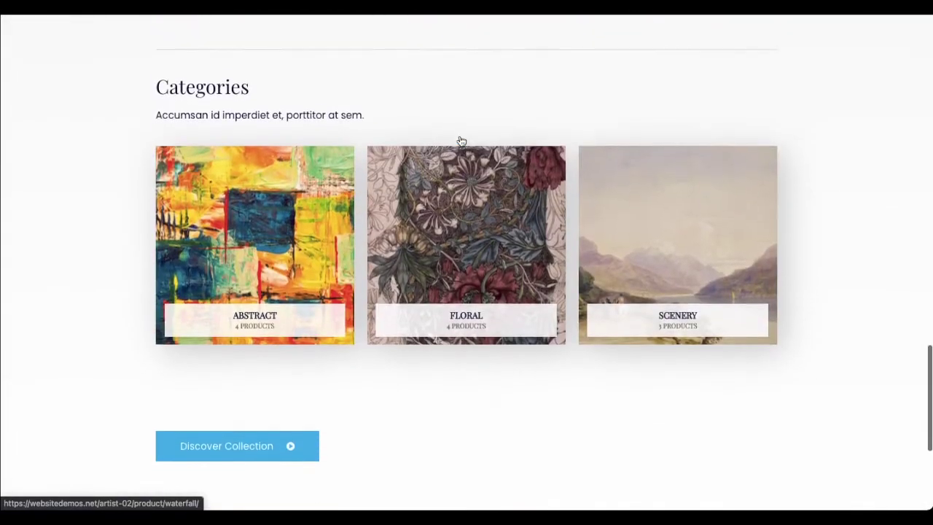
pyautogui.scroll(-3, 459, 138)
pyautogui.scroll(20, 460, 138)
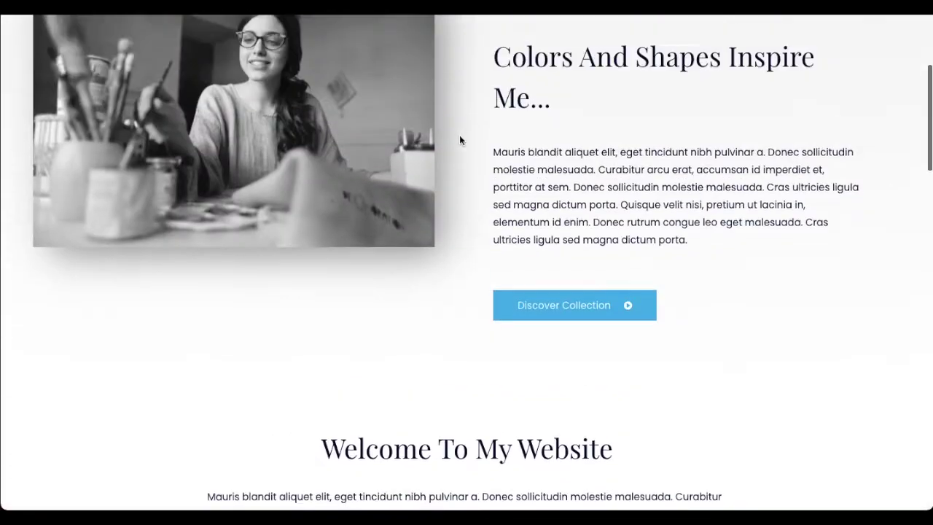
pyautogui.scroll(2, 459, 135)
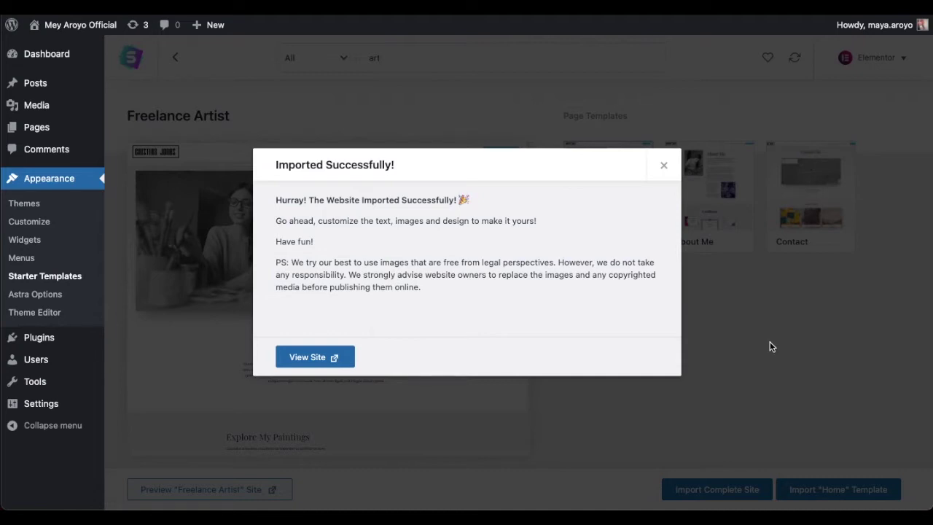
# - View the imported artist site live, then dismiss the import success message in admin
pyautogui.click(318, 360)
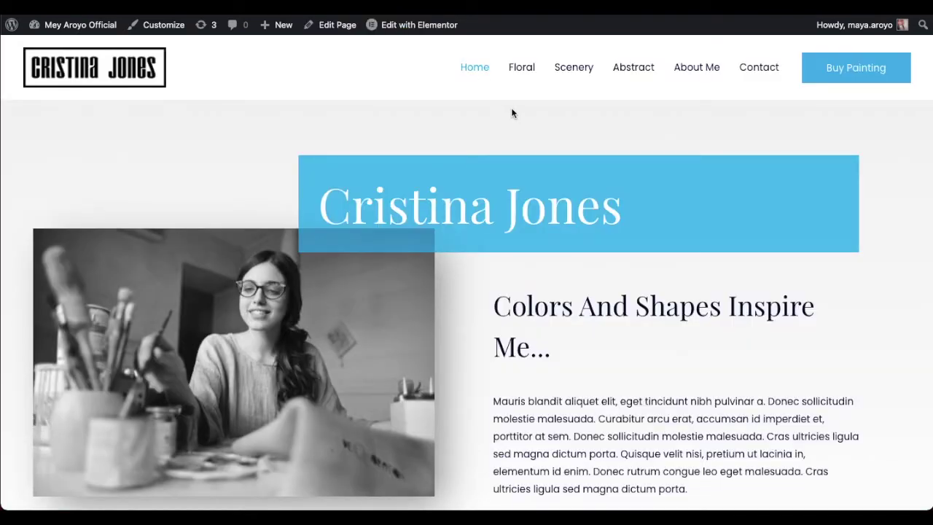
pyautogui.scroll(-10, 515, 115)
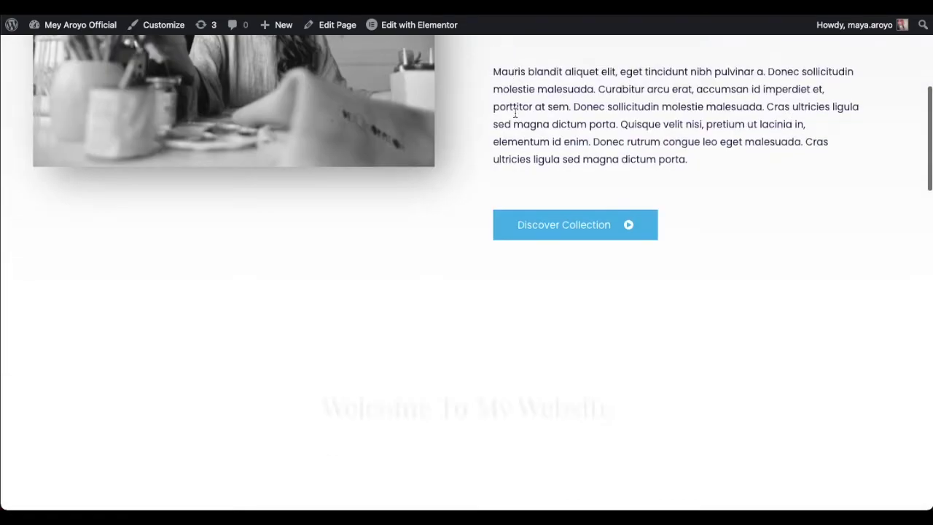
pyautogui.scroll(-10, 515, 117)
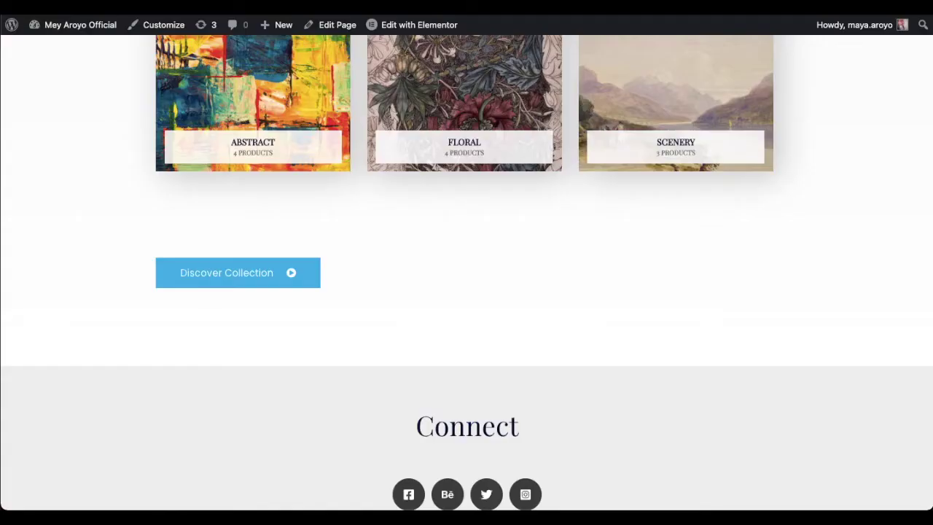
pyautogui.scroll(12, 389, 179)
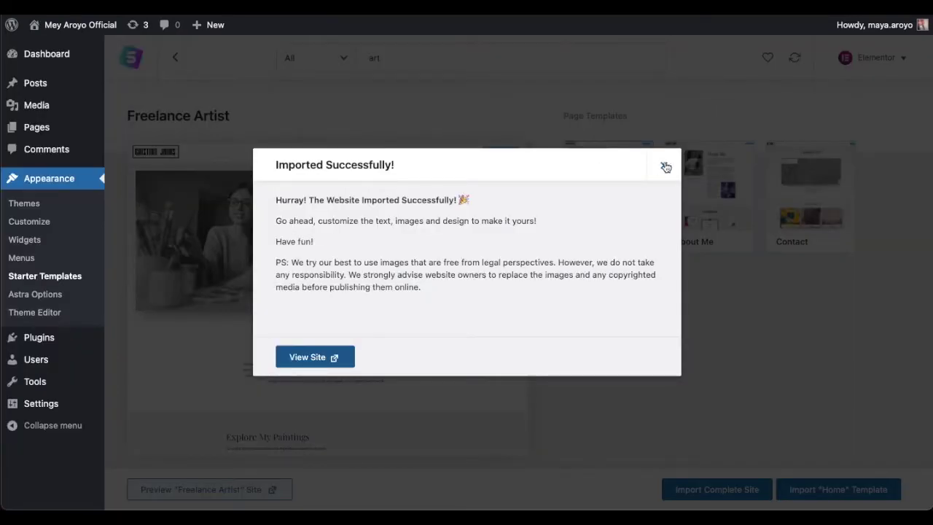
pyautogui.click(664, 165)
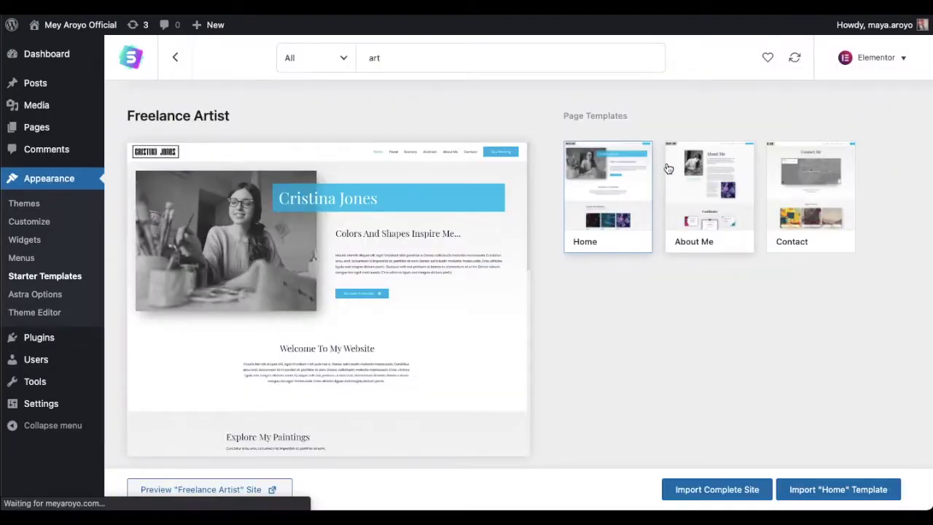
# - Open Appearance > Customize and scroll through the Cristina Jones home page preview
pyautogui.click(35, 228)
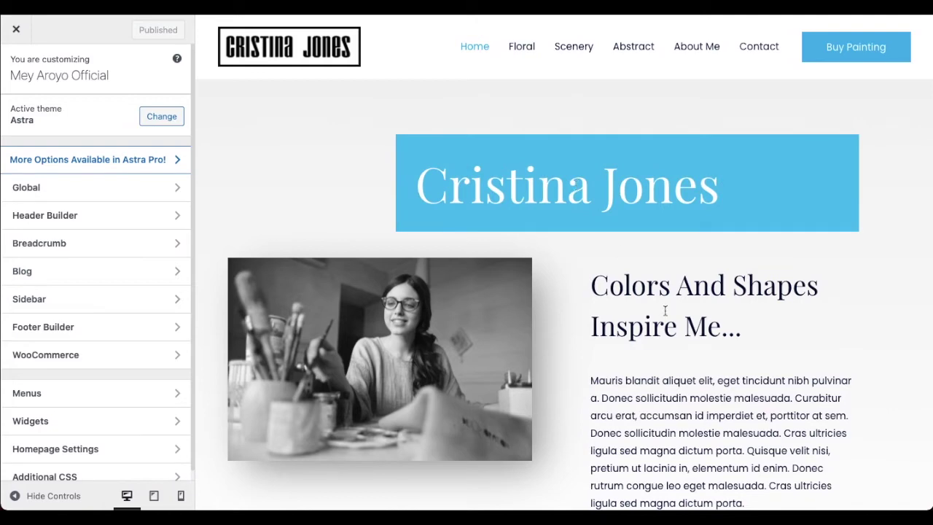
pyautogui.scroll(-4, 666, 312)
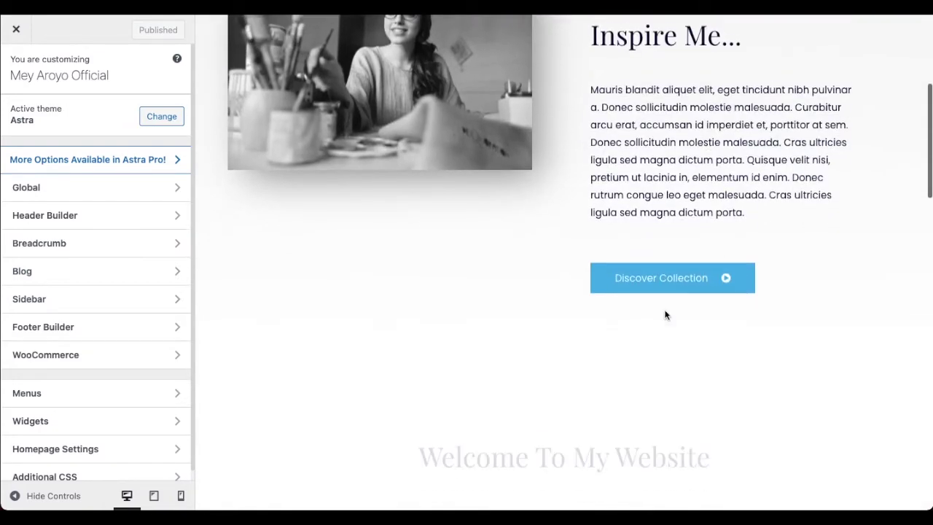
pyautogui.scroll(3, 678, 187)
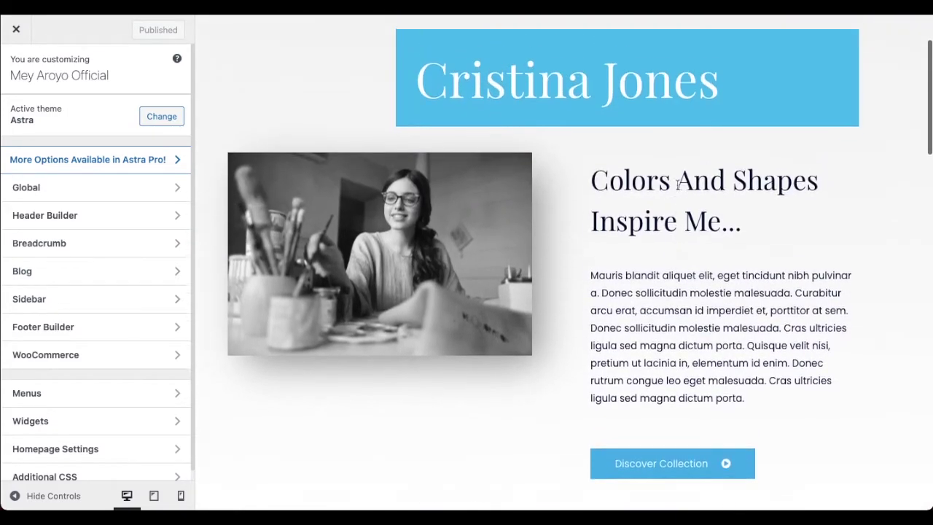
pyautogui.scroll(1, 678, 190)
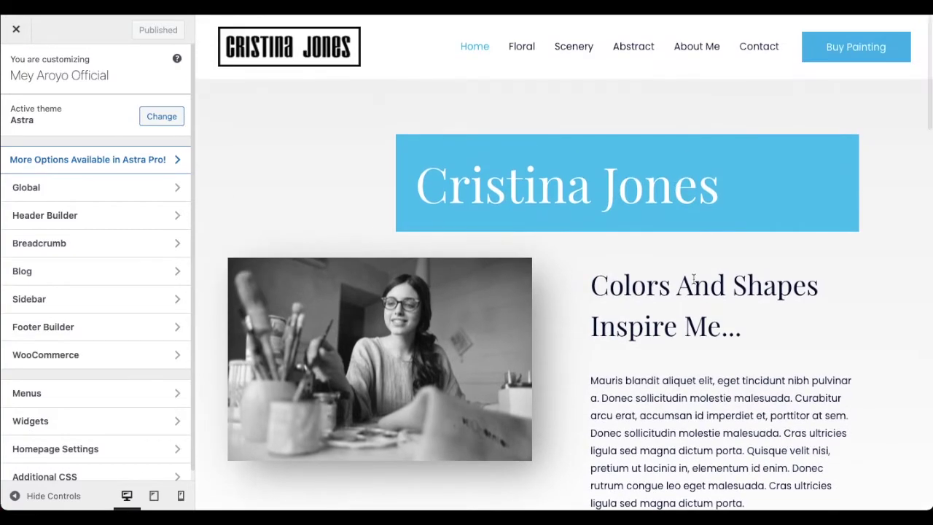
pyautogui.scroll(-5, 693, 279)
pyautogui.scroll(-6, 694, 279)
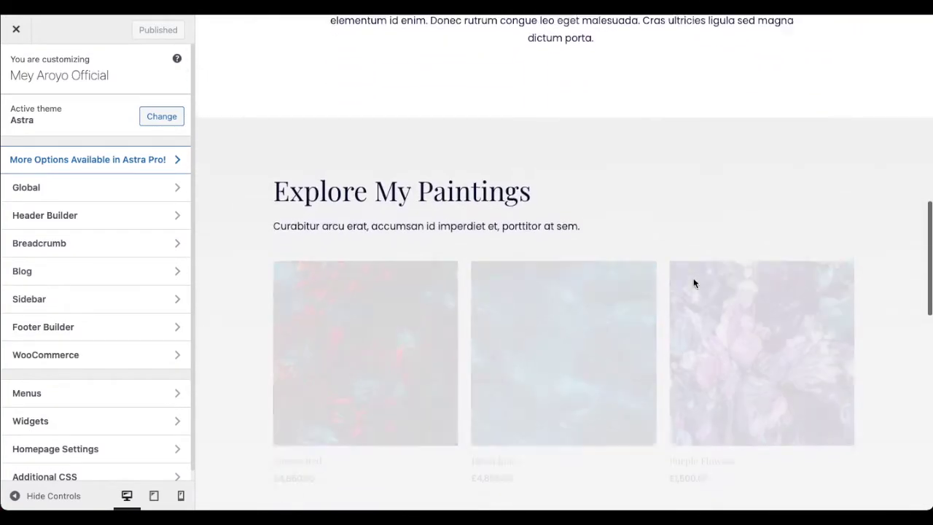
pyautogui.scroll(-8, 695, 284)
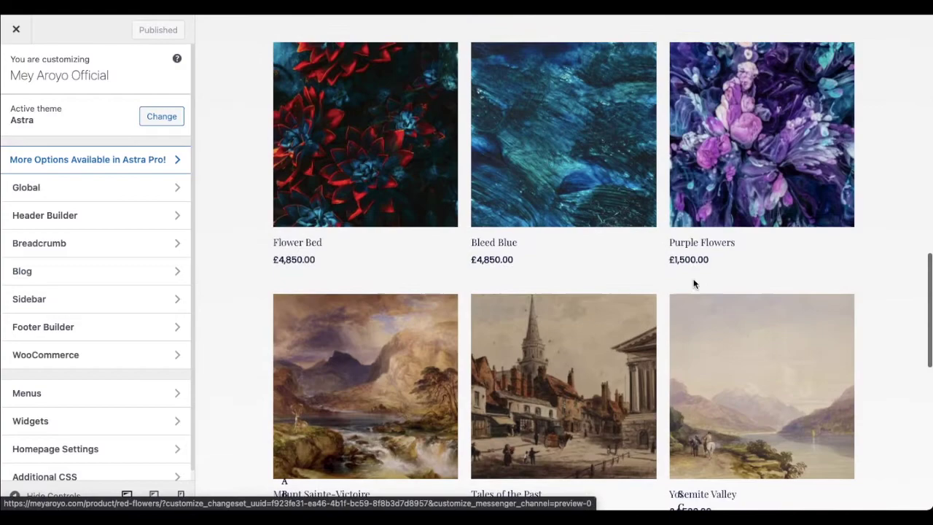
pyautogui.scroll(20, 496, 246)
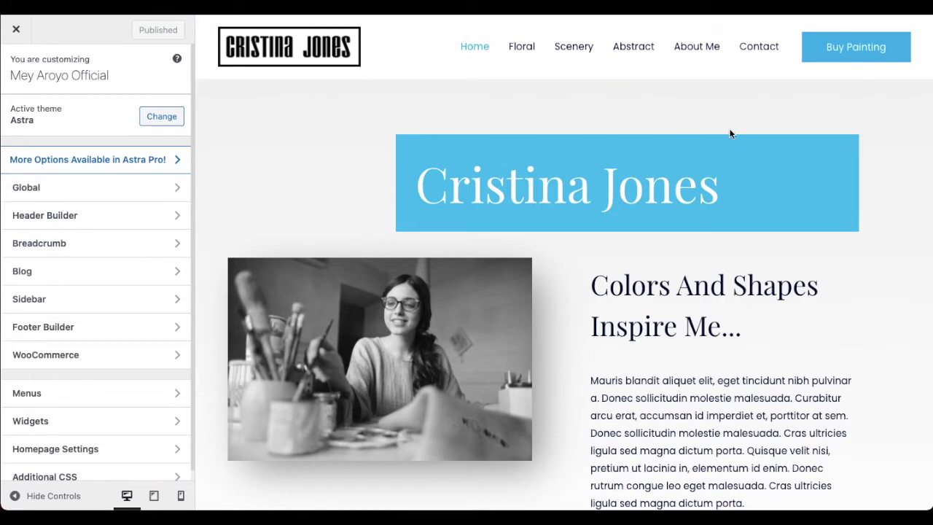
pyautogui.click(52, 497)
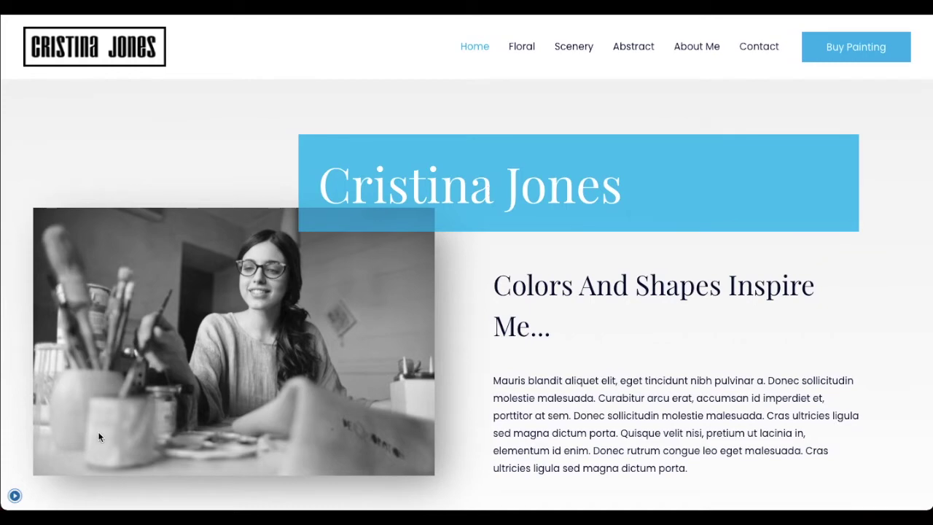
pyautogui.click(15, 497)
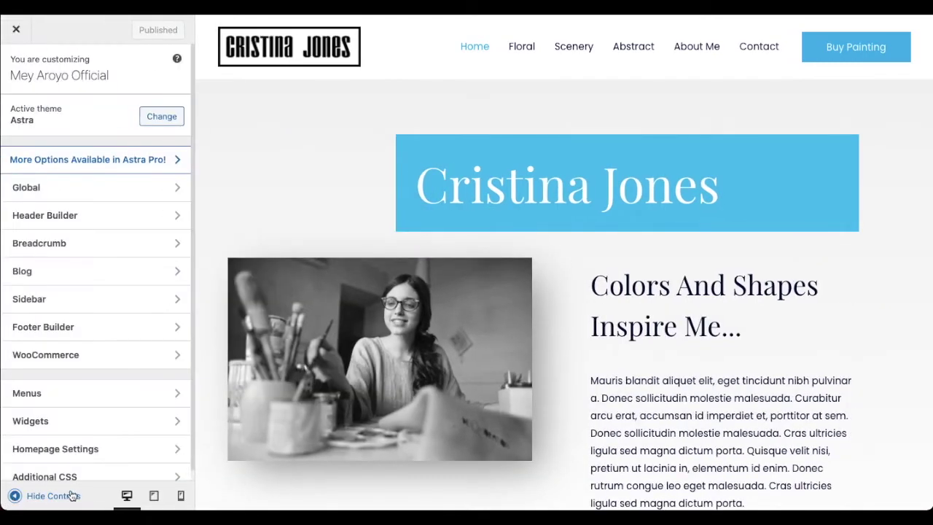
pyautogui.click(154, 496)
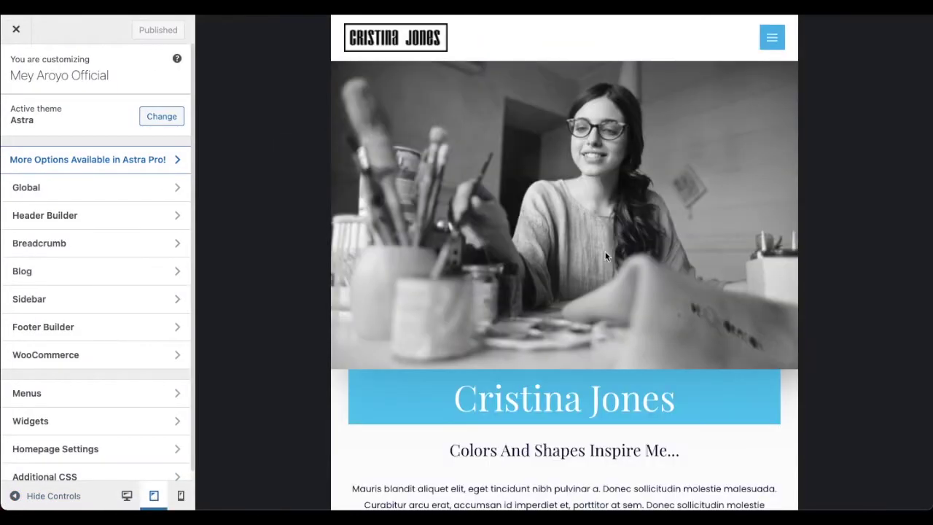
pyautogui.scroll(-10, 605, 255)
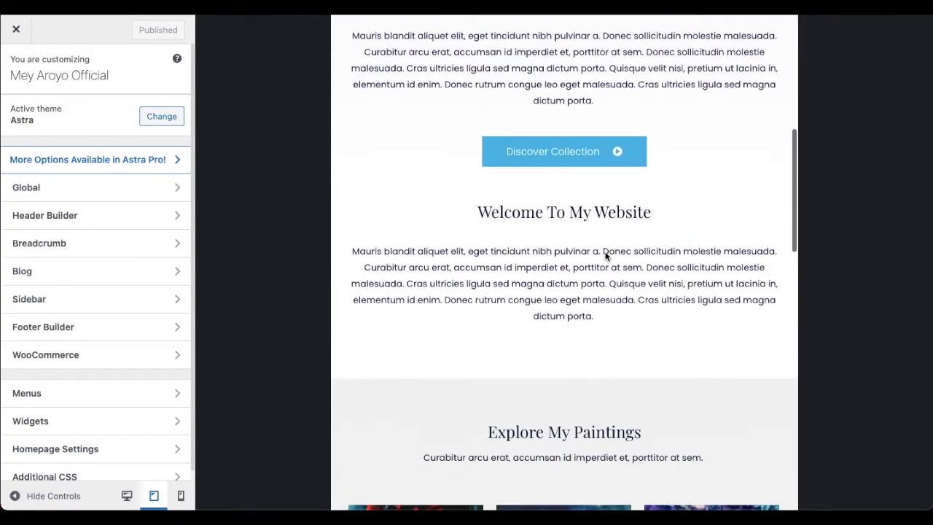
pyautogui.scroll(7, 605, 257)
pyautogui.scroll(4, 607, 258)
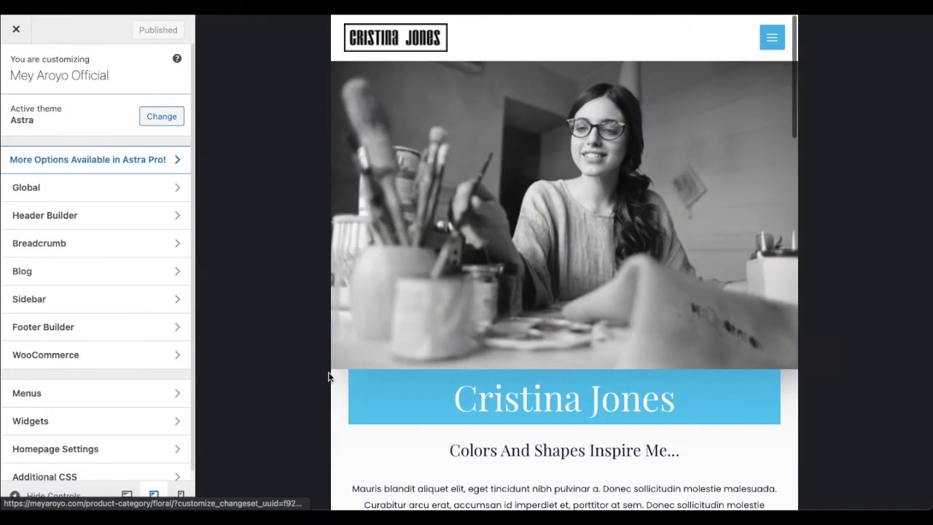
pyautogui.click(181, 495)
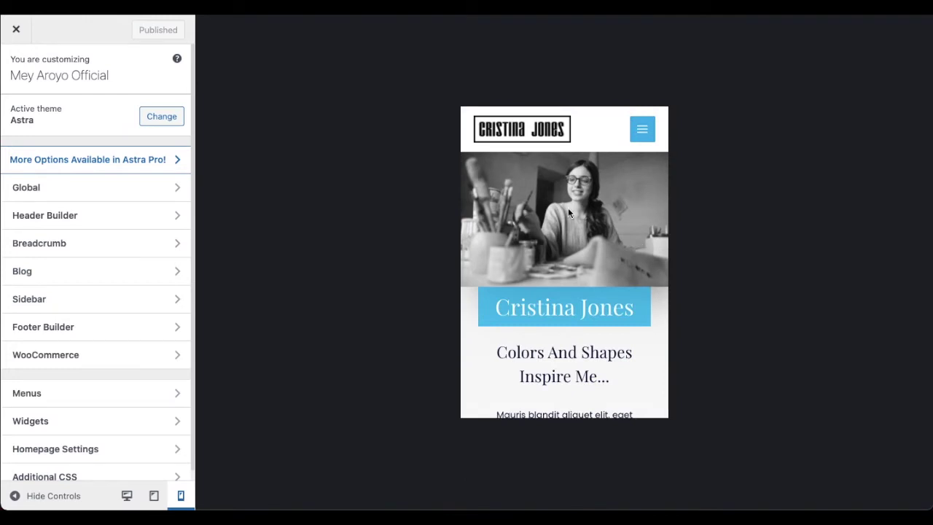
pyautogui.scroll(-10, 568, 209)
pyautogui.scroll(10, 568, 209)
pyautogui.moveTo(84, 503)
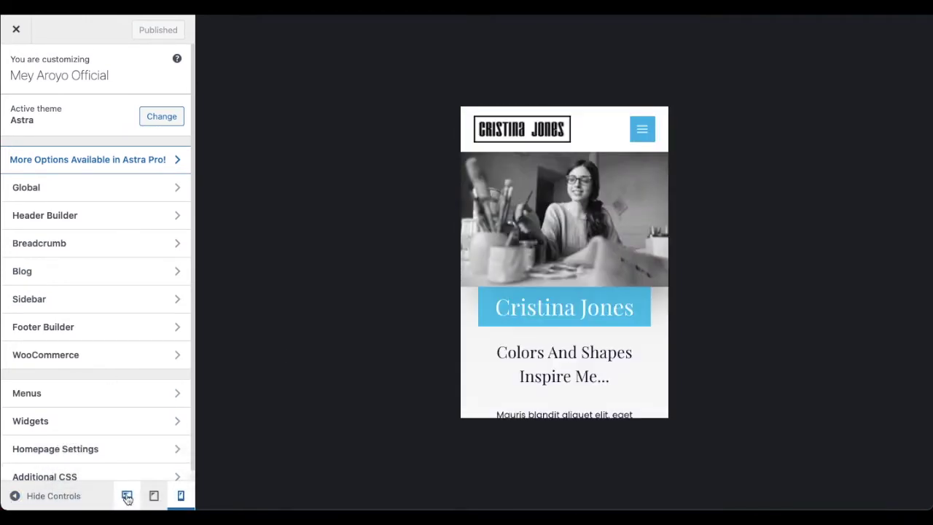
pyautogui.click(124, 496)
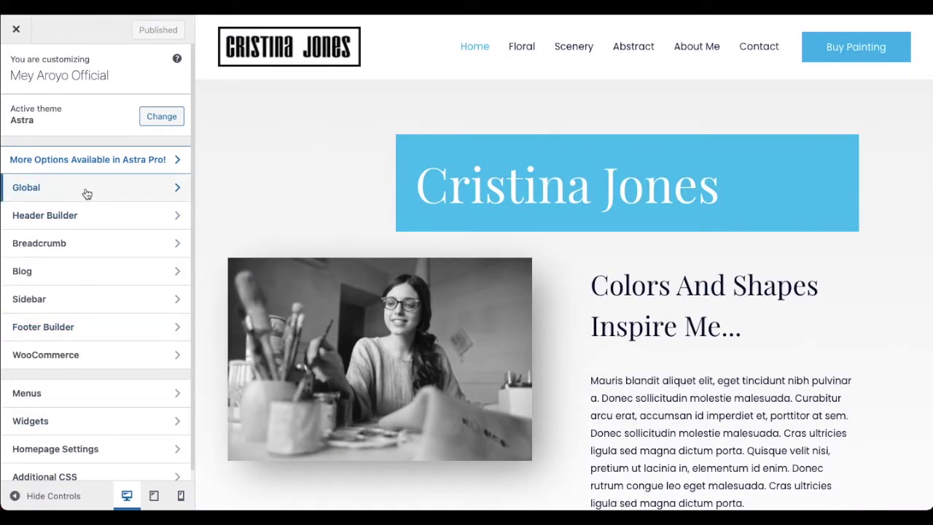
# - Open Global > Typography > Base Typography, showing Poppins, Normal 400, 15 px
pyautogui.scroll(-1, 80, 230)
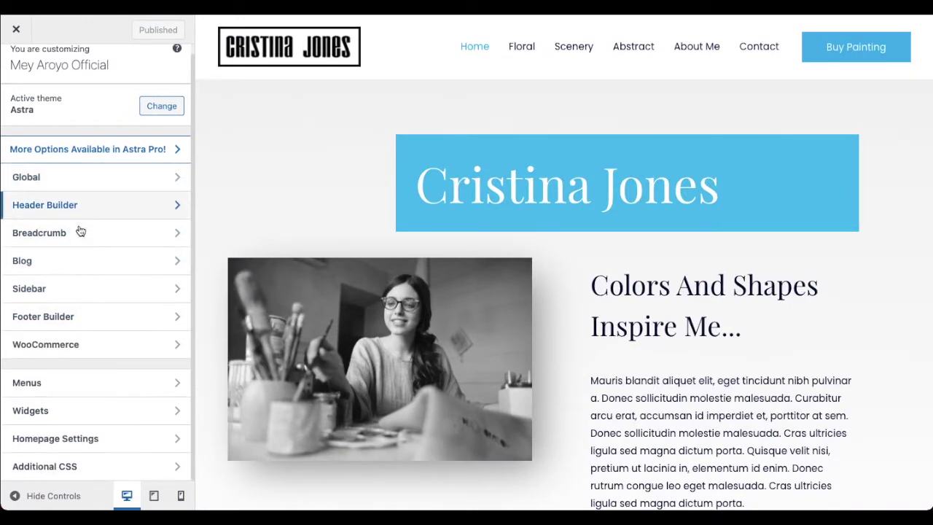
pyautogui.click(70, 183)
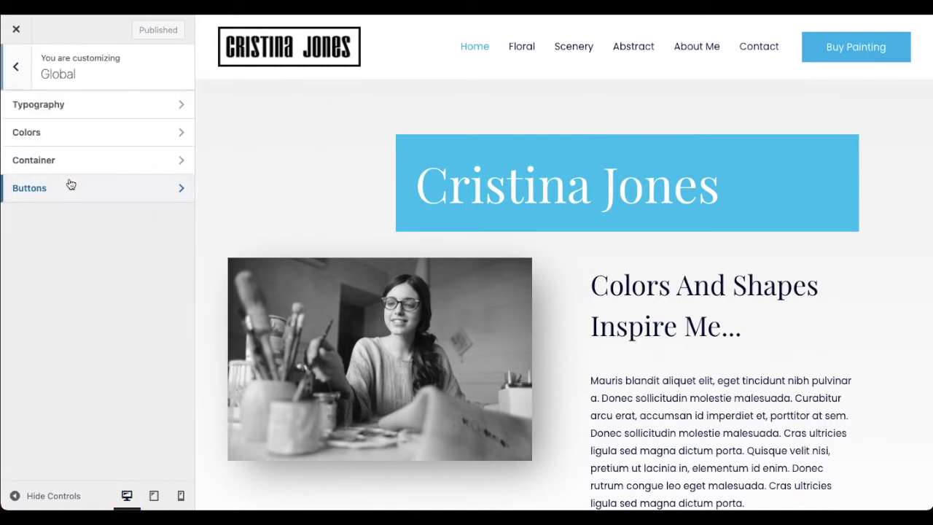
pyautogui.click(71, 109)
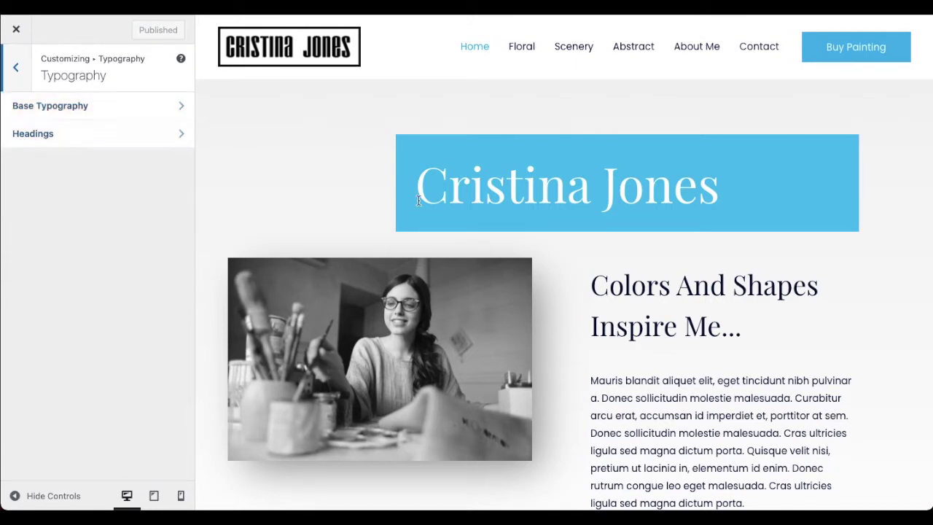
pyautogui.click(94, 105)
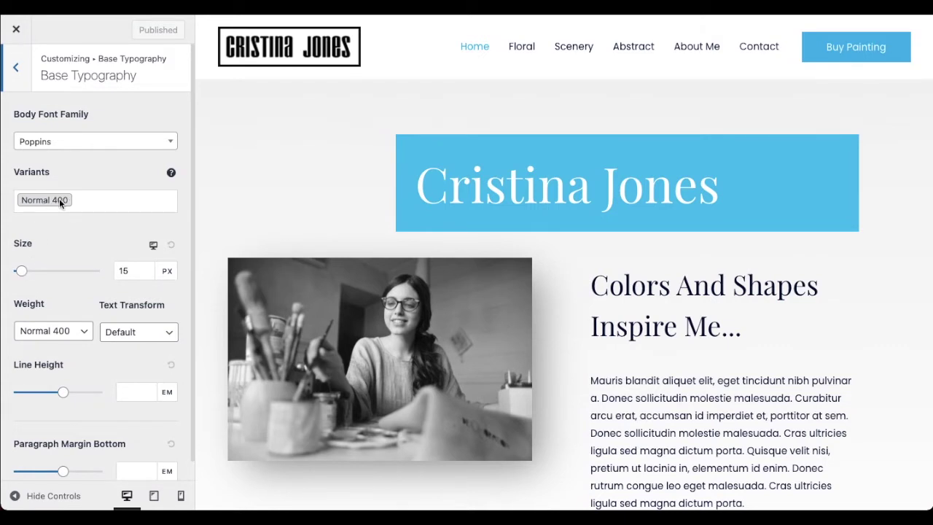
# - Try a 20 px body text size in a full-width preview, then set it to 15 px
pyautogui.click(114, 274)
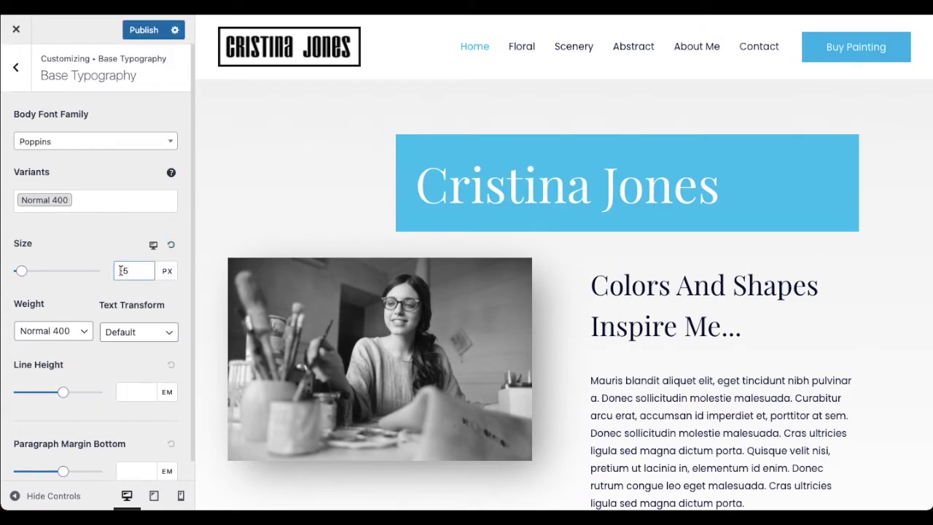
pyautogui.write('20')
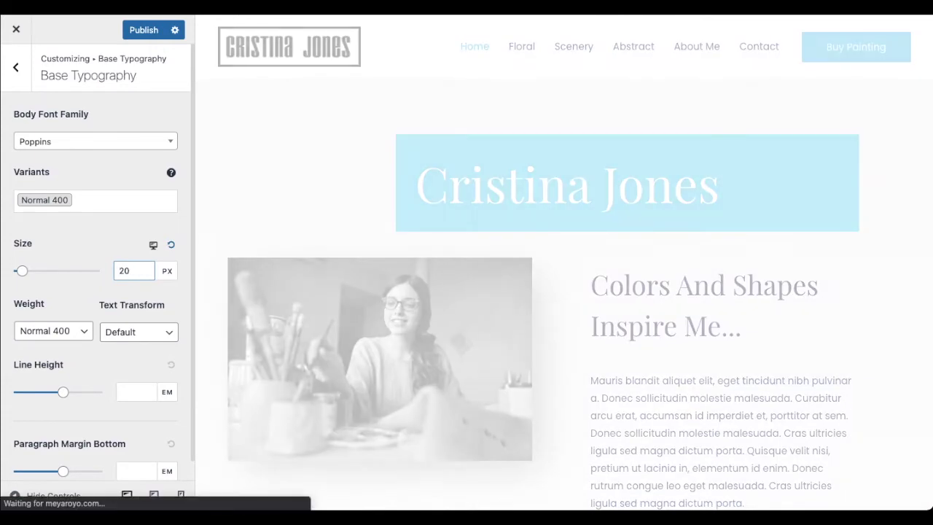
pyautogui.scroll(-4, 649, 325)
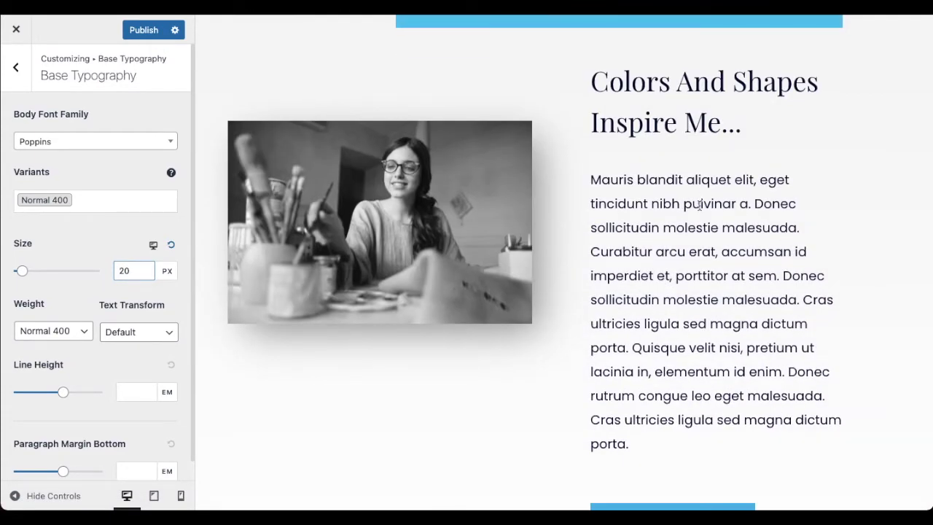
pyautogui.click(54, 496)
pyautogui.scroll(3, 408, 368)
pyautogui.scroll(1, 408, 366)
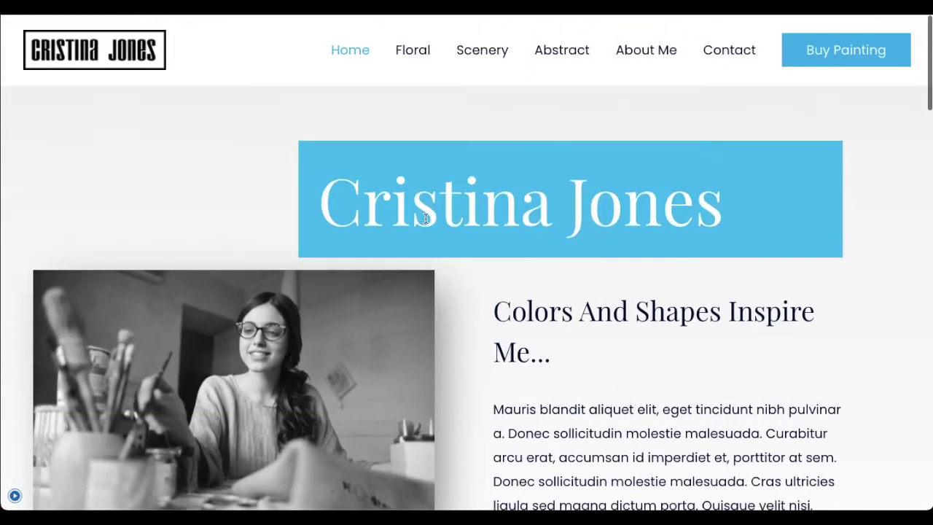
pyautogui.scroll(-4, 408, 366)
pyautogui.click(14, 496)
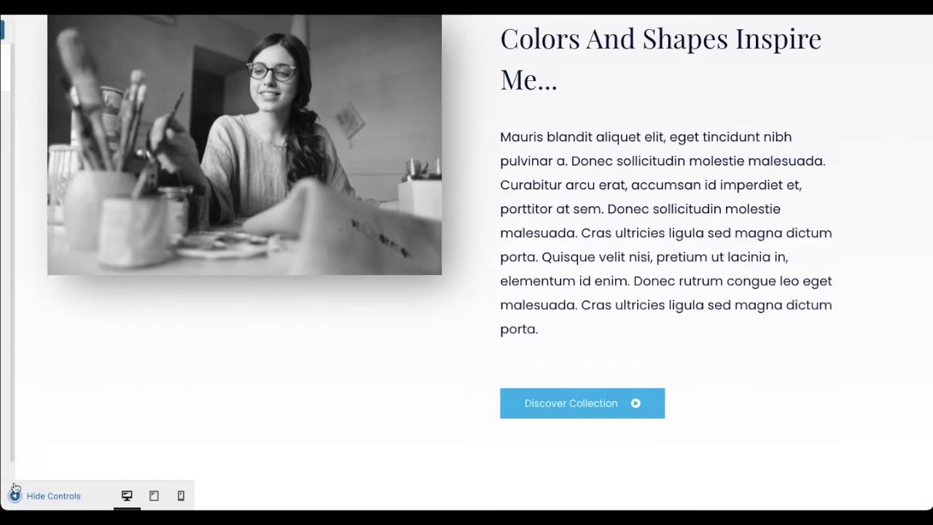
pyautogui.doubleClick(124, 270)
pyautogui.write('15')
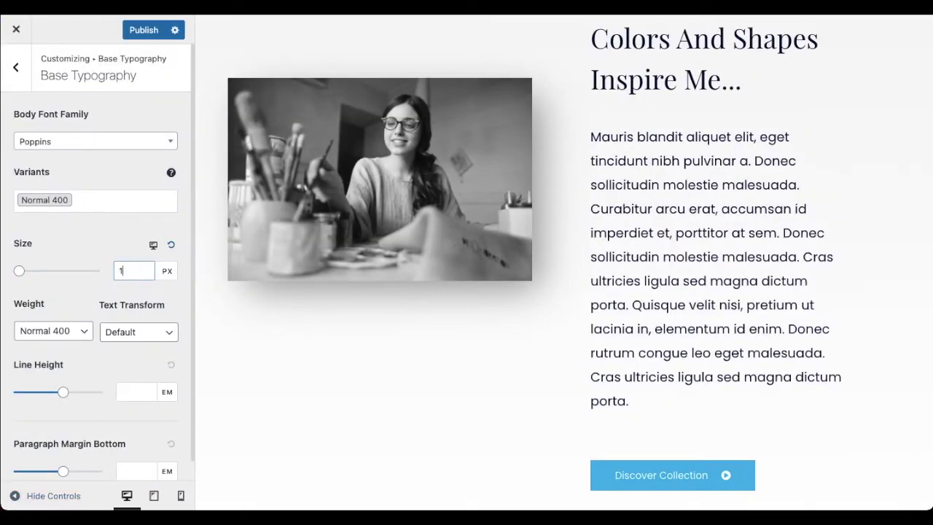
# - Try Semi-Bold 600 body weight, revert to Normal 400, and choose Pontano Sans as body font
pyautogui.click(53, 332)
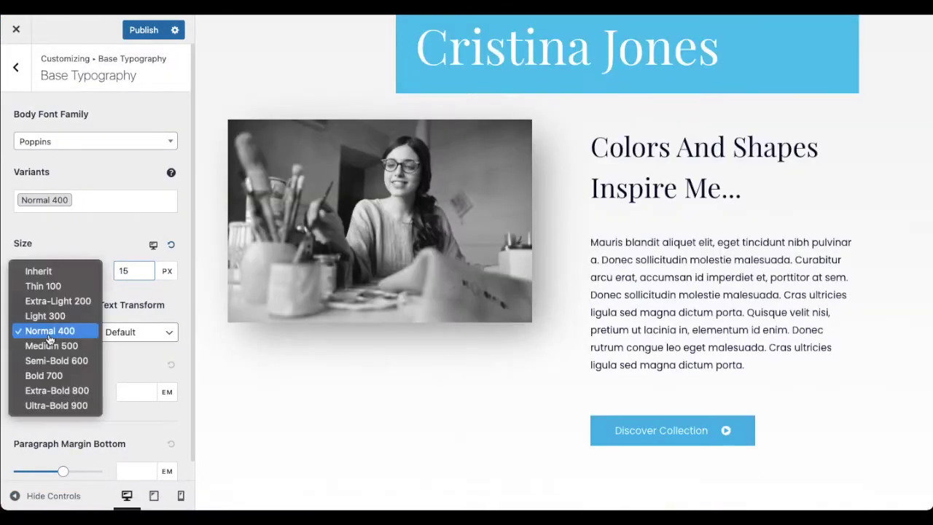
pyautogui.click(46, 361)
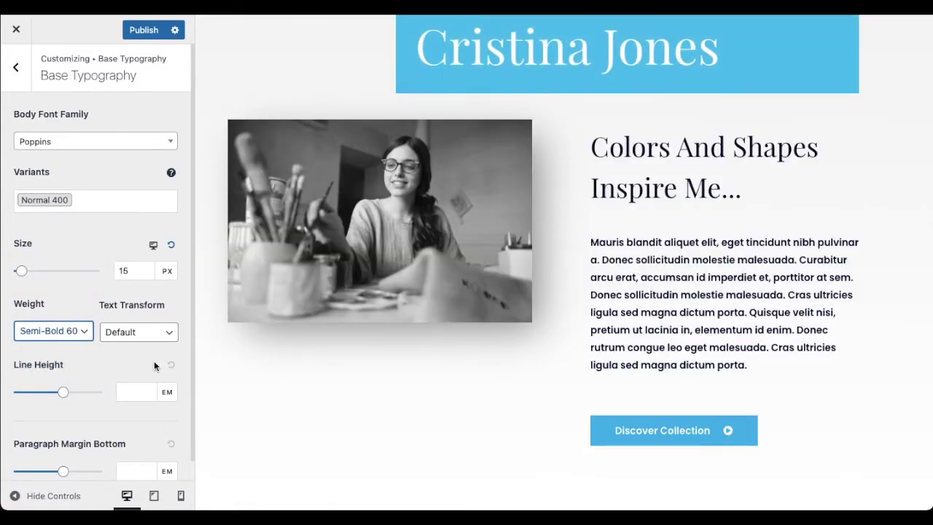
pyautogui.click(51, 332)
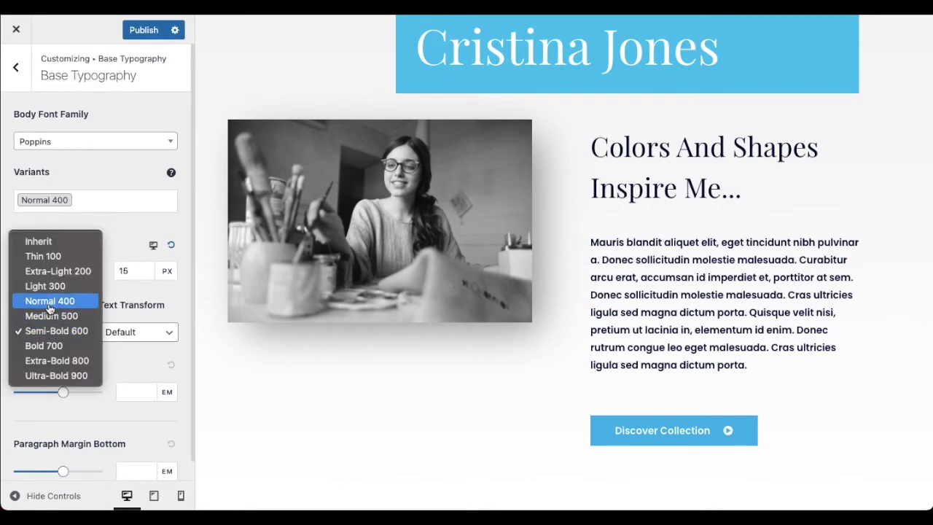
pyautogui.click(49, 303)
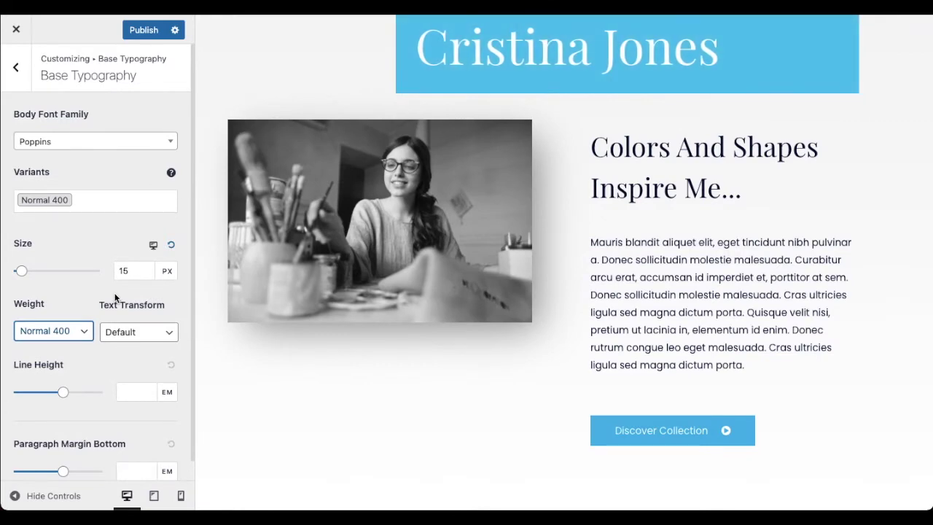
pyautogui.click(44, 146)
pyautogui.click(80, 183)
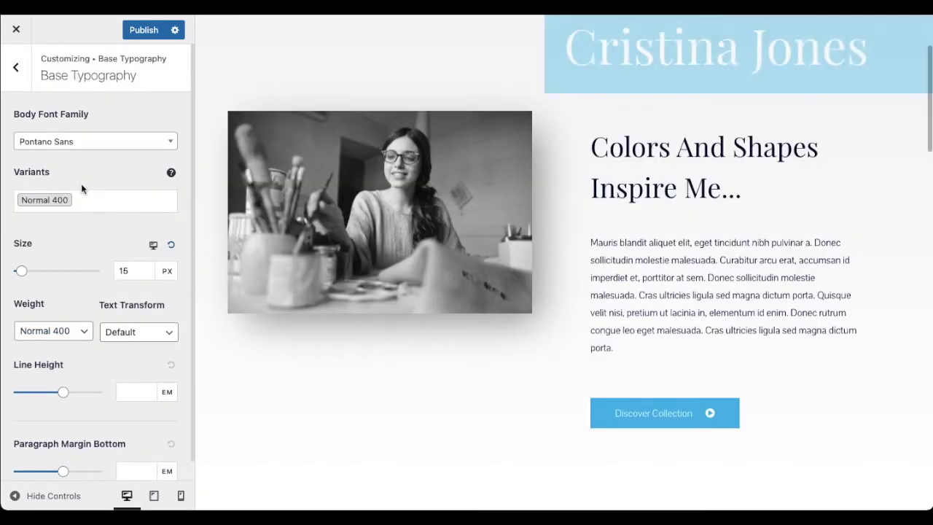
# - Switch the body font back to Poppins and return to the Typography sections list
pyautogui.click(64, 146)
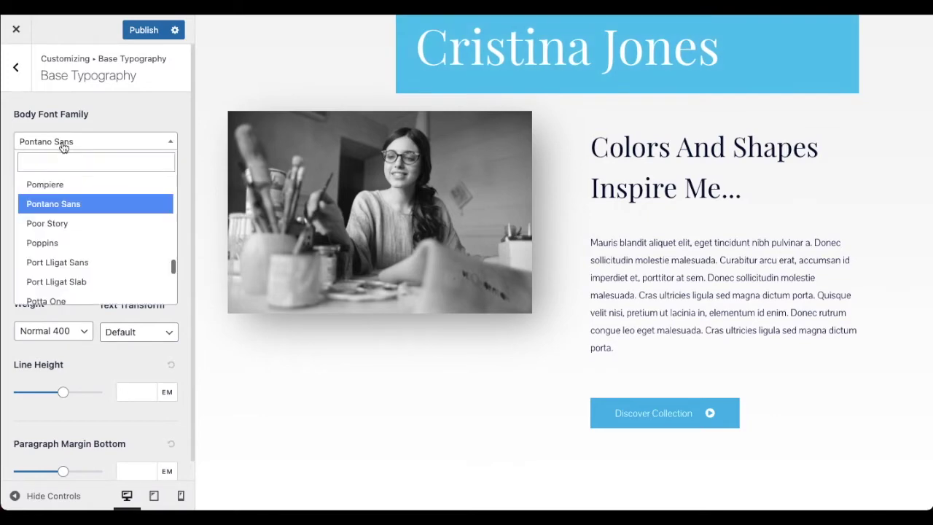
pyautogui.click(55, 247)
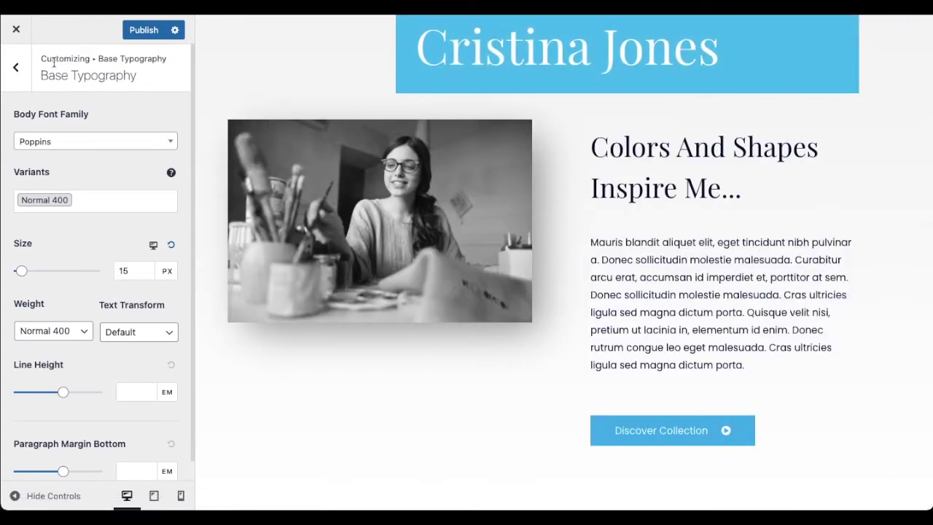
pyautogui.click(16, 70)
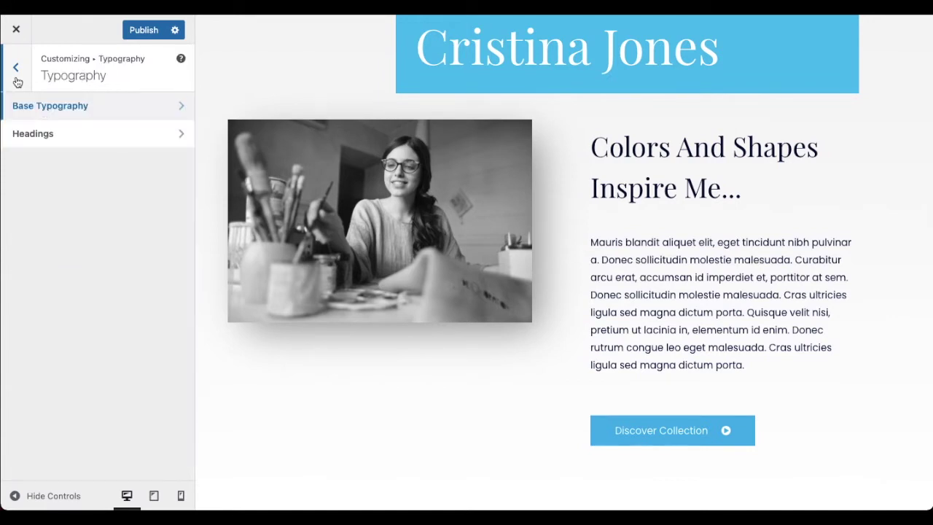
# - In Headings typography, search for and set Poppins as the heading font
pyautogui.click(70, 139)
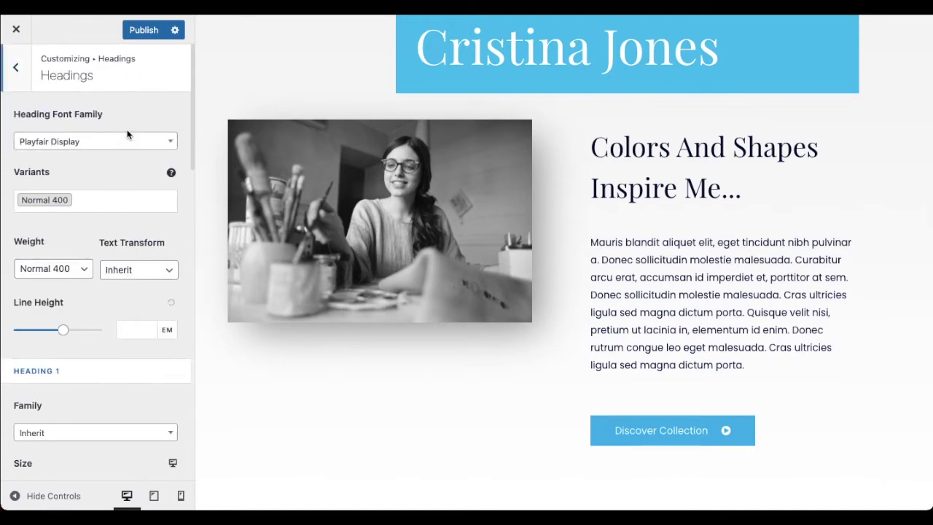
pyautogui.scroll(1, 449, 183)
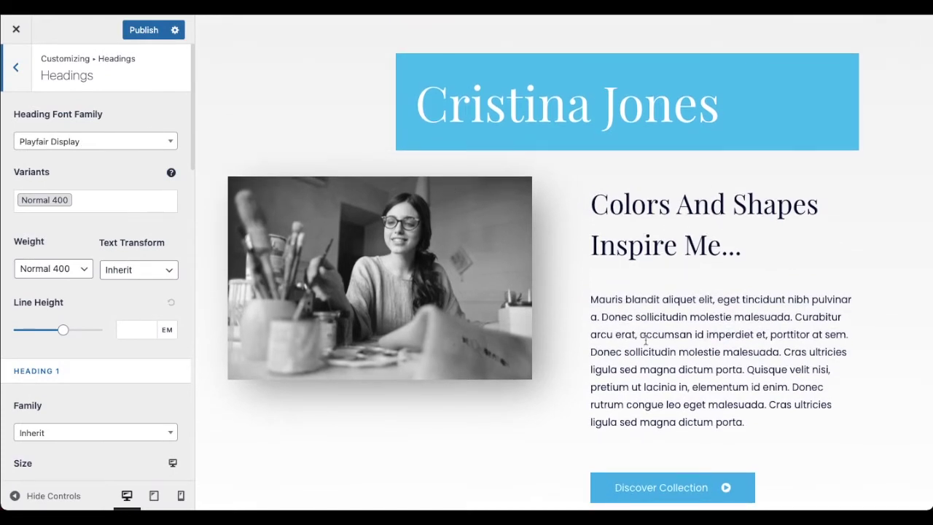
pyautogui.click(92, 143)
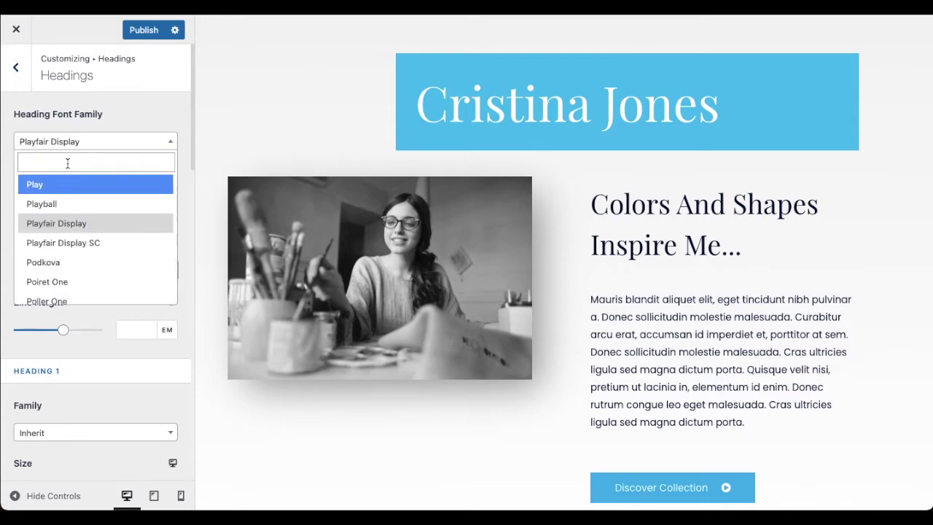
pyautogui.write('pop')
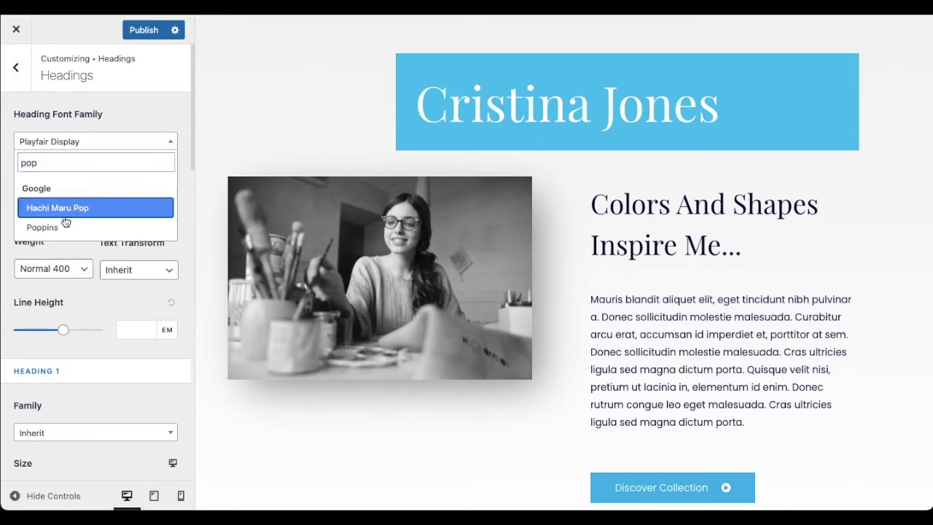
pyautogui.click(55, 227)
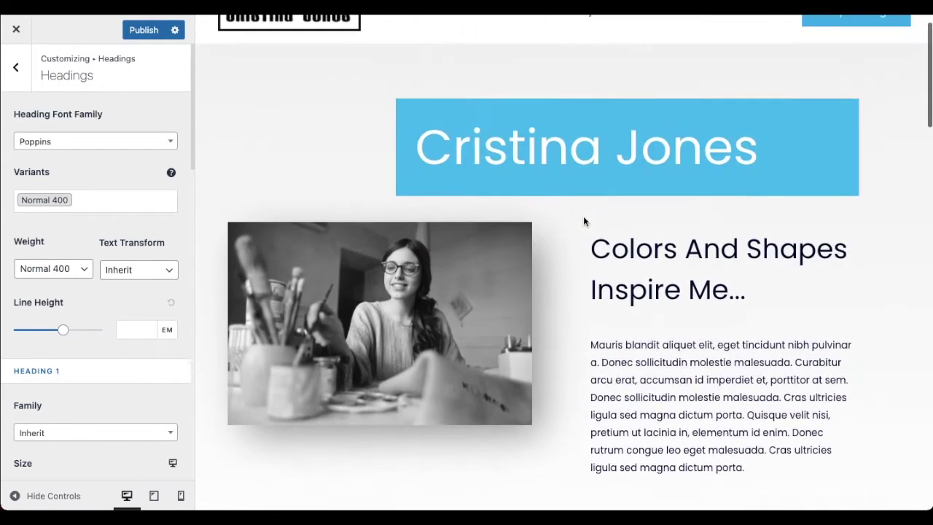
# - Try Pragati Narrow, Quantico and Quicksand as heading fonts
pyautogui.click(78, 143)
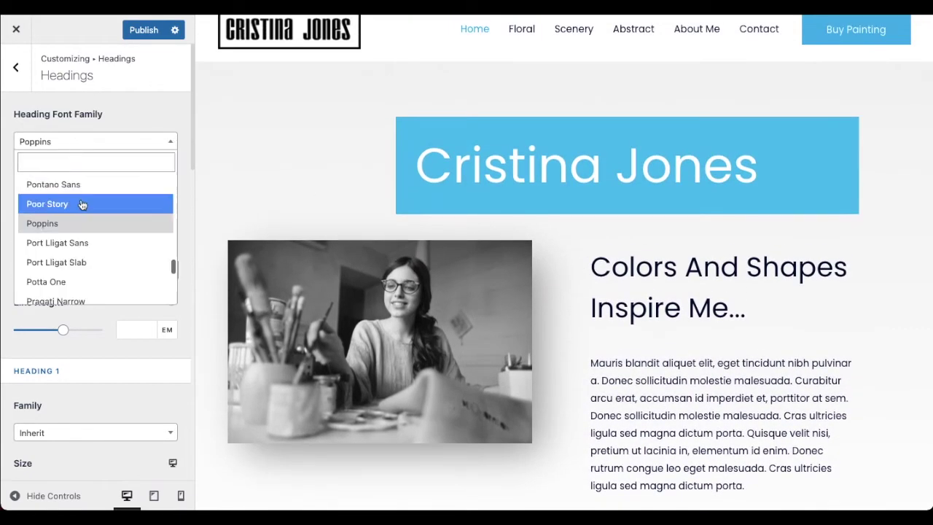
pyautogui.scroll(-2, 81, 204)
pyautogui.click(73, 250)
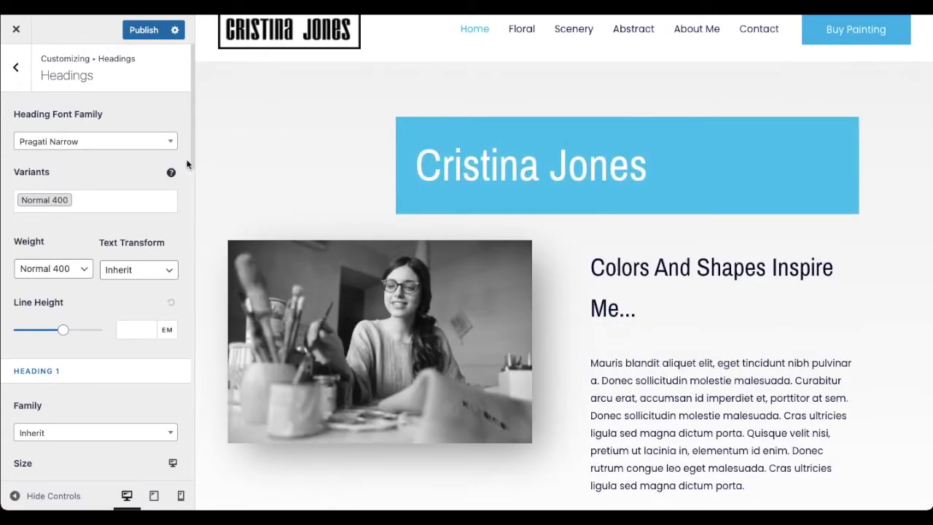
pyautogui.click(86, 142)
pyautogui.scroll(-5, 88, 251)
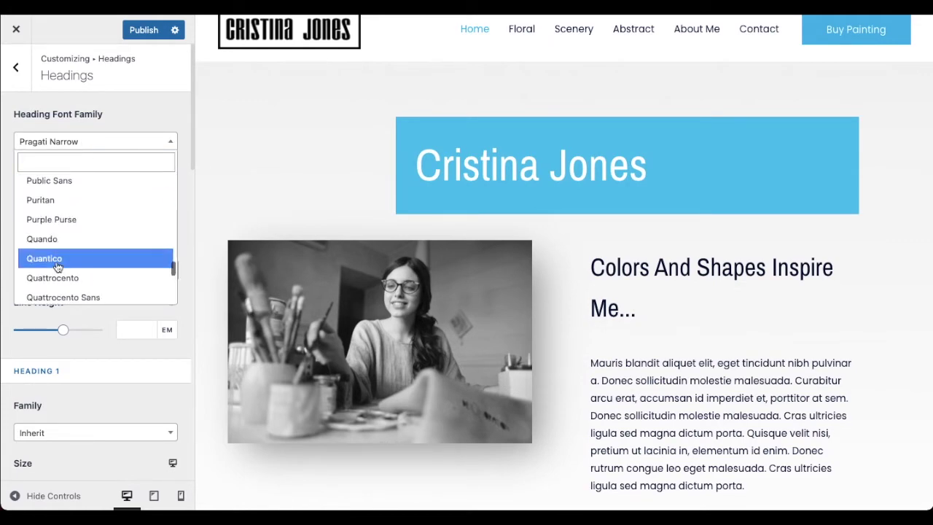
pyautogui.click(54, 258)
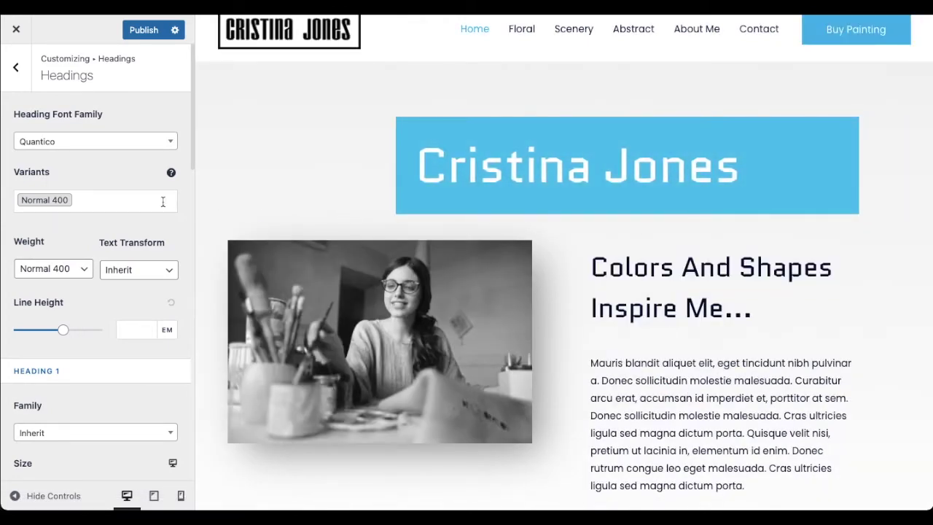
pyautogui.click(122, 144)
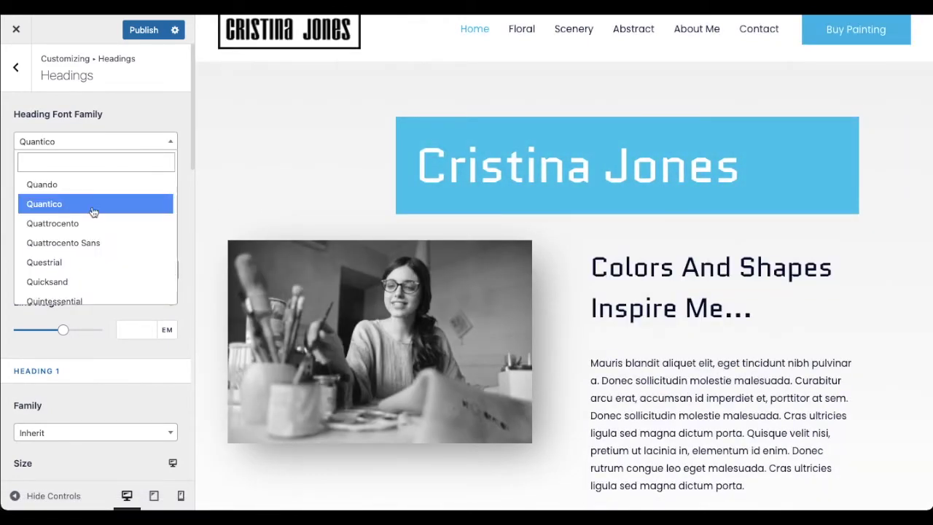
pyautogui.scroll(-2, 79, 273)
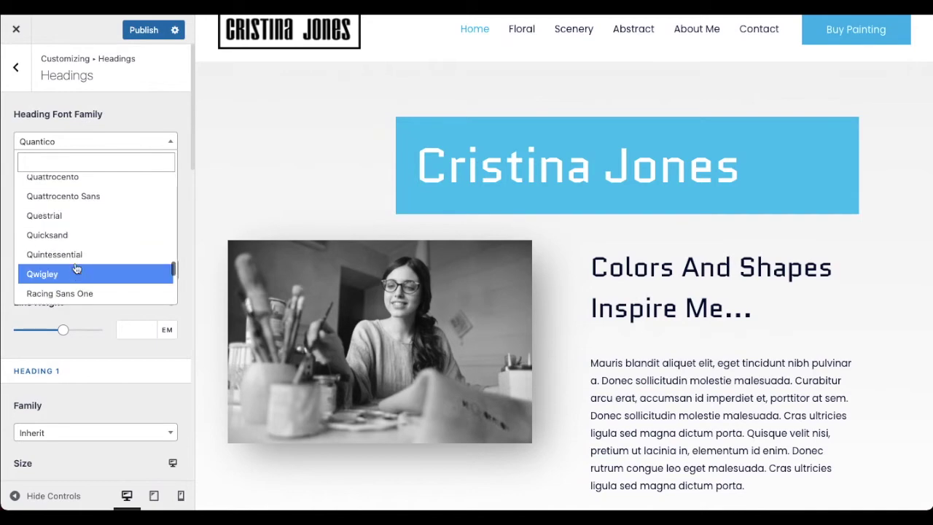
pyautogui.click(64, 236)
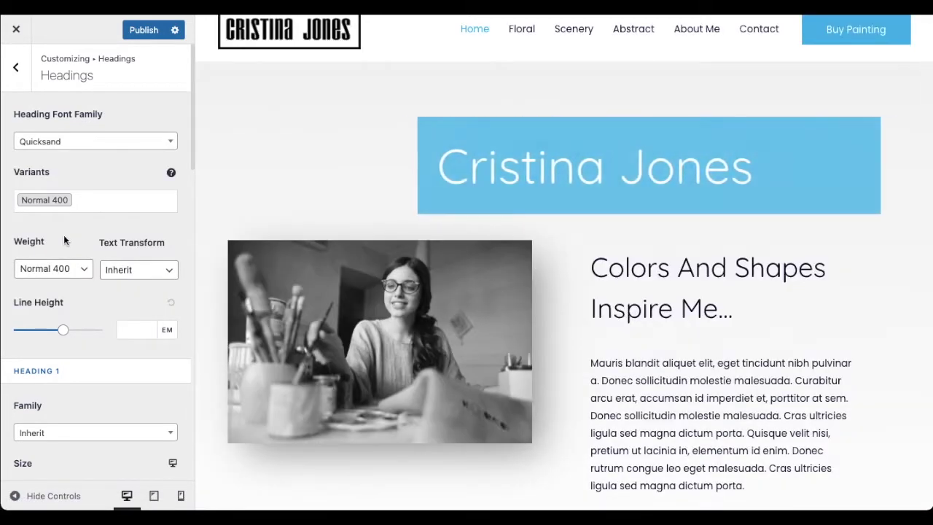
# - Keep Quicksand for the headings and change their weight to Medium 500
pyautogui.click(85, 143)
pyautogui.click(85, 142)
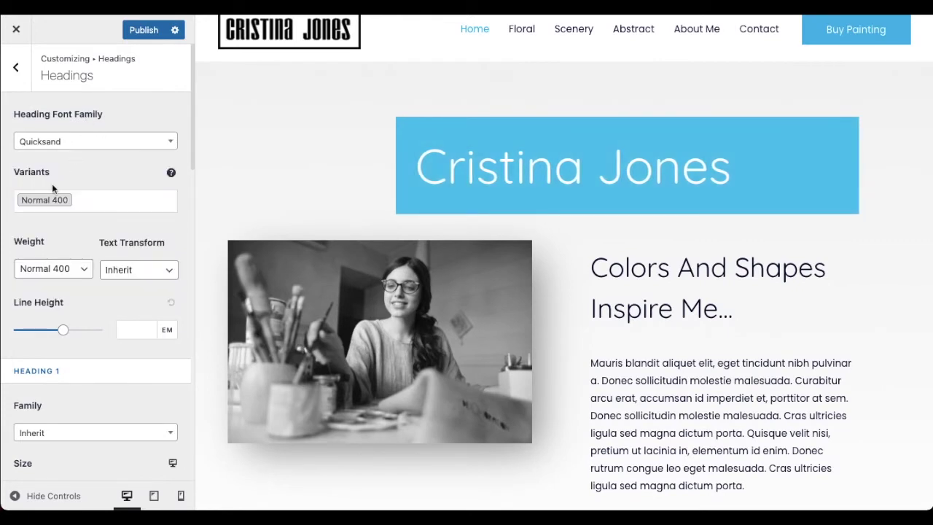
pyautogui.click(59, 269)
pyautogui.press('Escape')
pyautogui.press('Down')
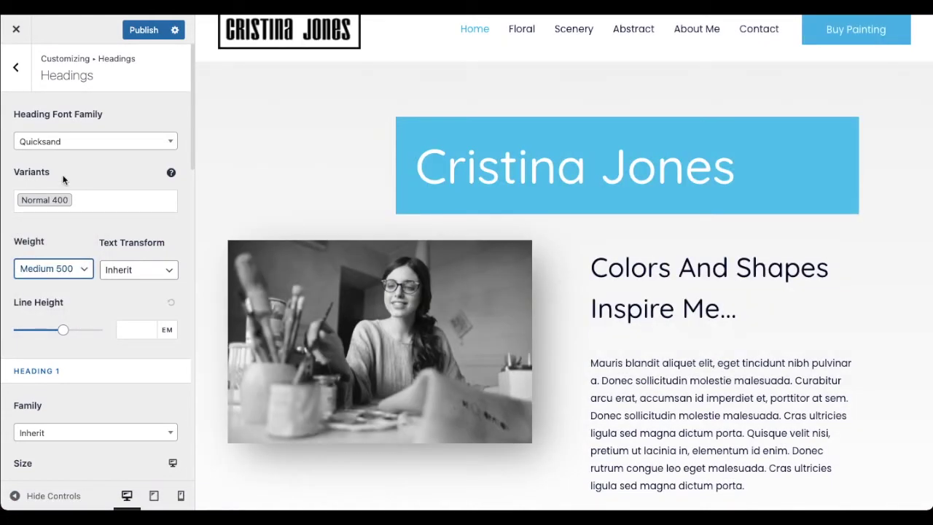
# - Try Revalia and Ribeye Marrow as heading fonts
pyautogui.click(61, 141)
pyautogui.scroll(-2, 101, 241)
pyautogui.scroll(-10, 101, 240)
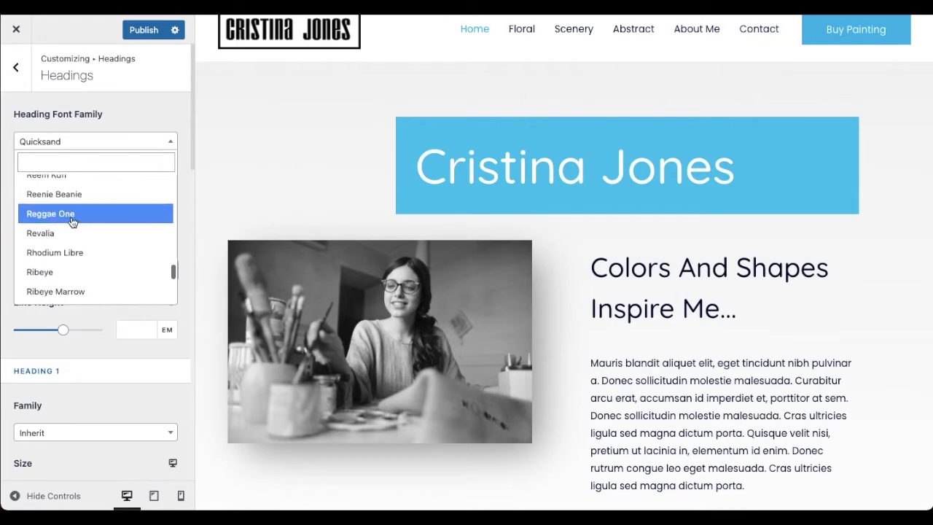
pyautogui.click(71, 233)
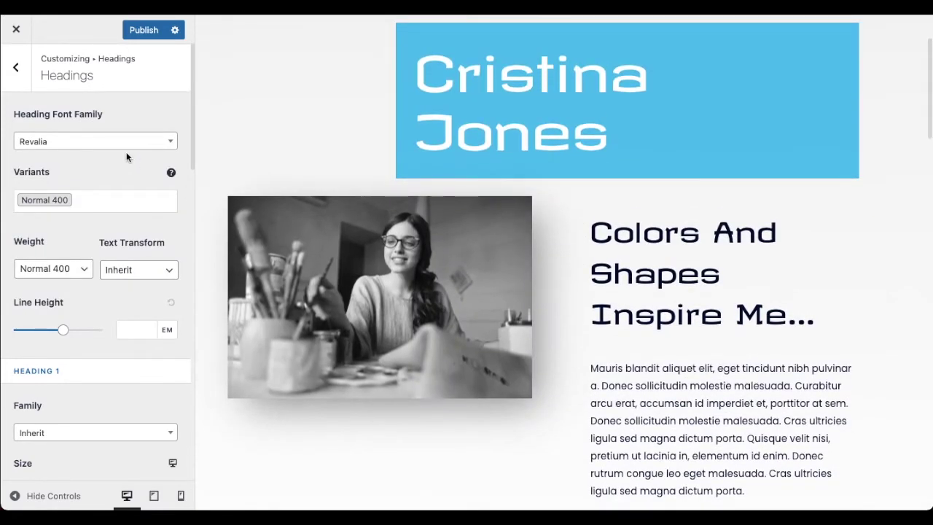
pyautogui.click(101, 145)
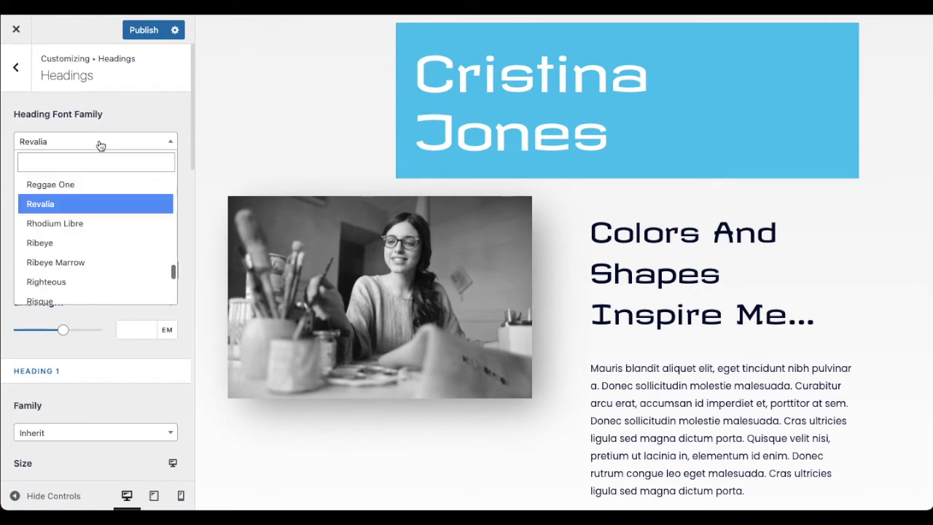
pyautogui.scroll(-2, 81, 231)
pyautogui.click(70, 209)
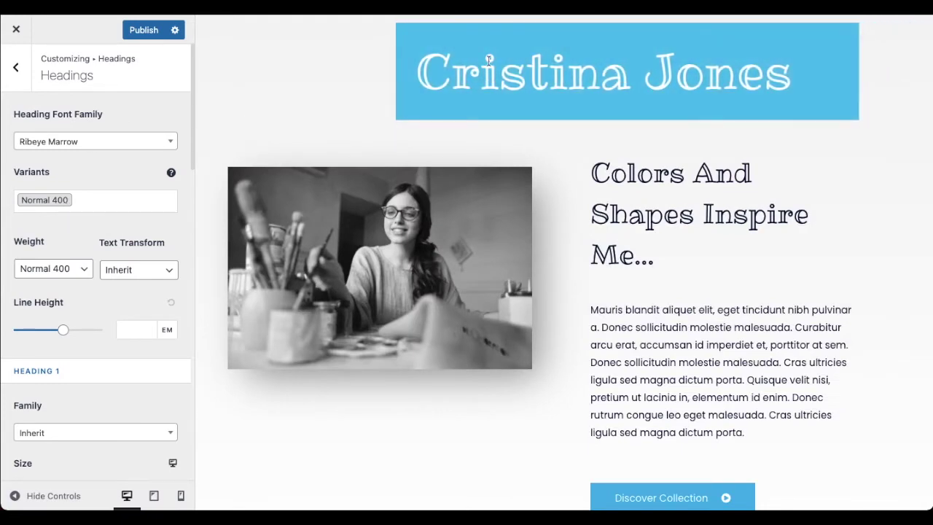
# - Set the heading font to Ribeye with weight Normal 400
pyautogui.click(97, 143)
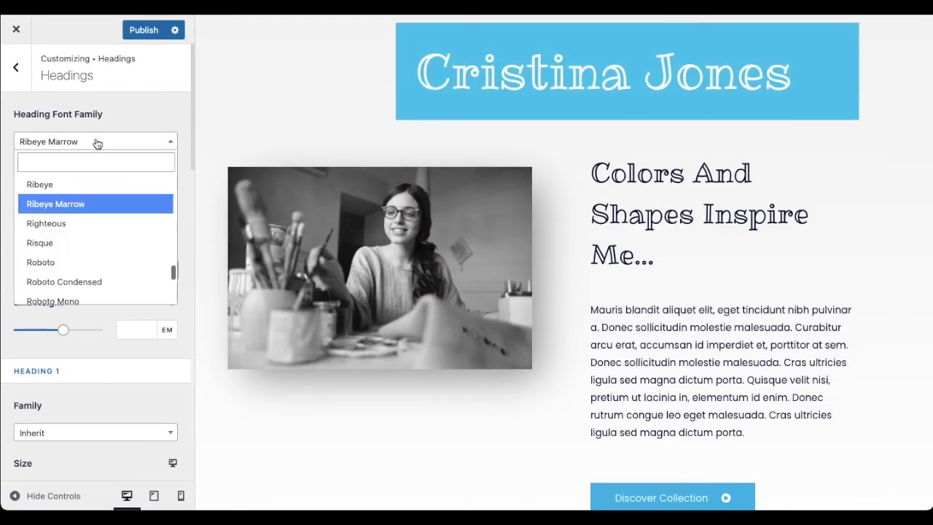
pyautogui.click(81, 185)
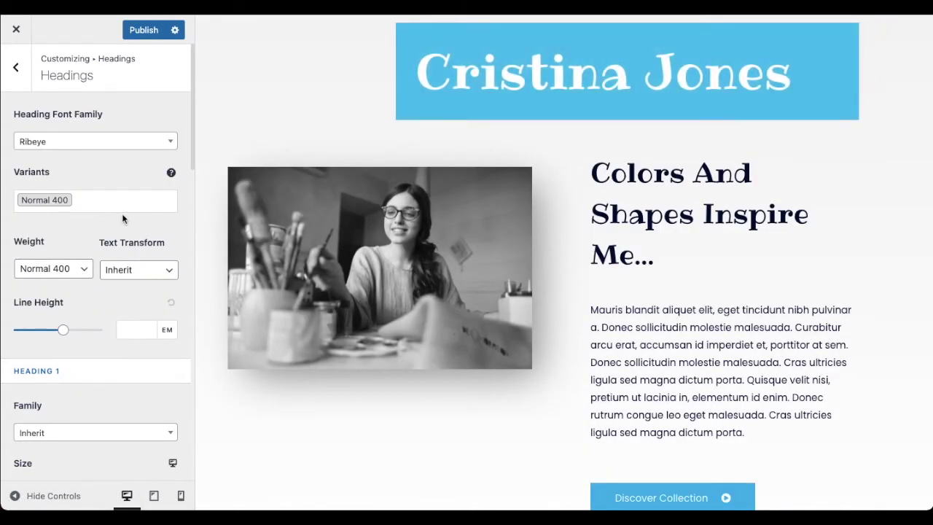
pyautogui.click(48, 275)
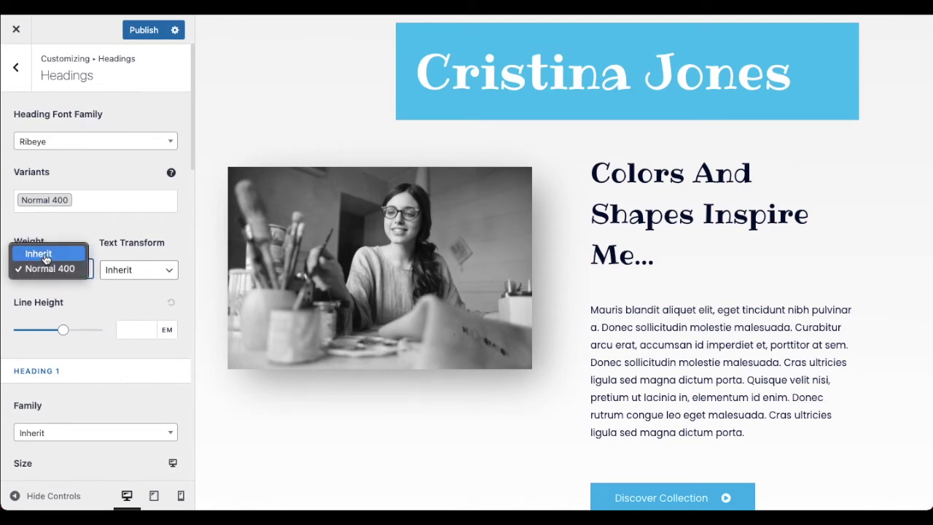
pyautogui.click(92, 236)
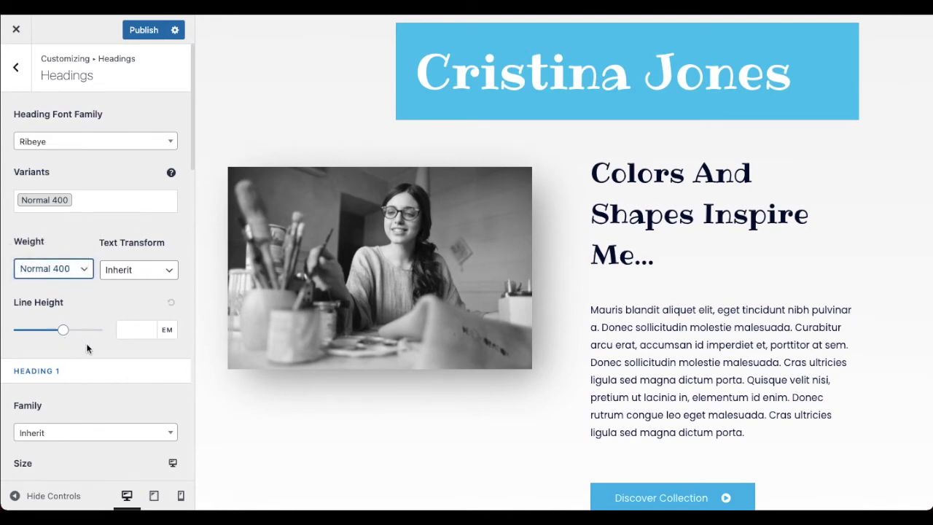
pyautogui.scroll(-2, 527, 274)
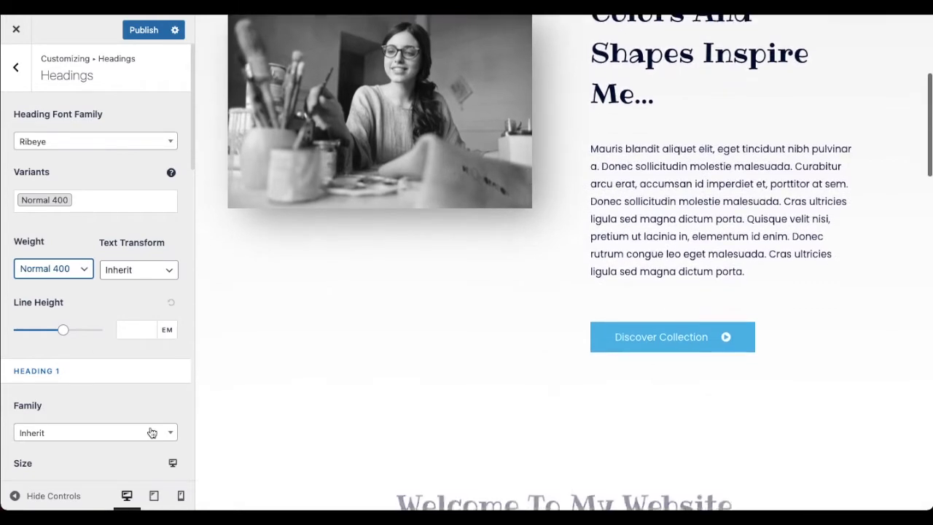
pyautogui.click(38, 498)
pyautogui.scroll(4, 396, 358)
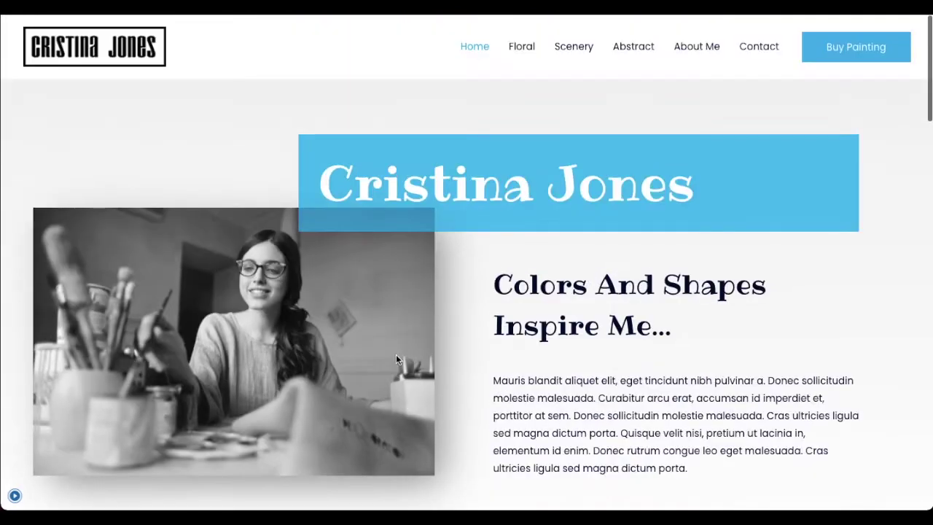
pyautogui.scroll(-8, 475, 310)
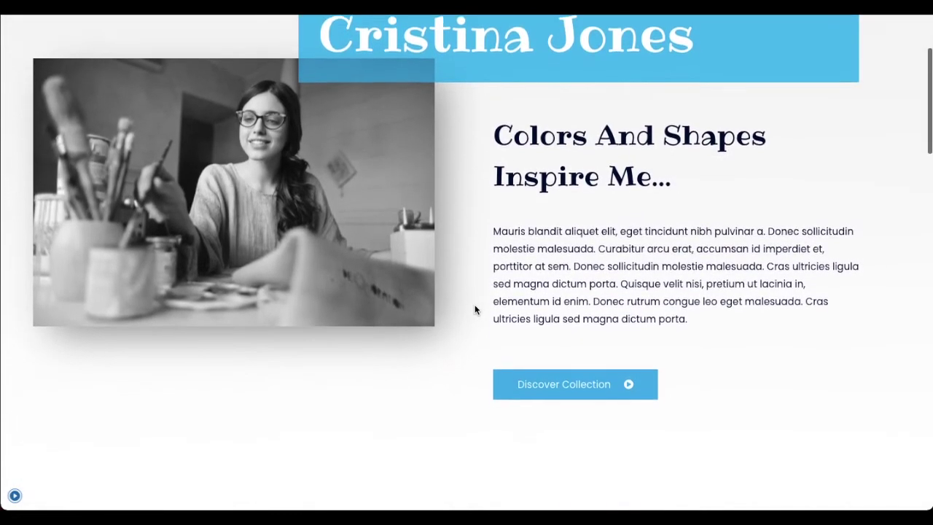
pyautogui.scroll(8, 474, 310)
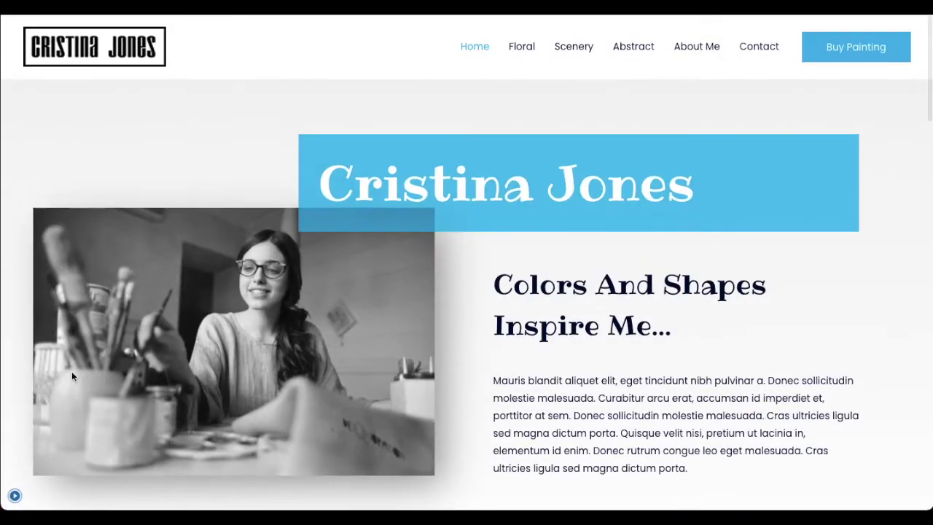
pyautogui.click(14, 496)
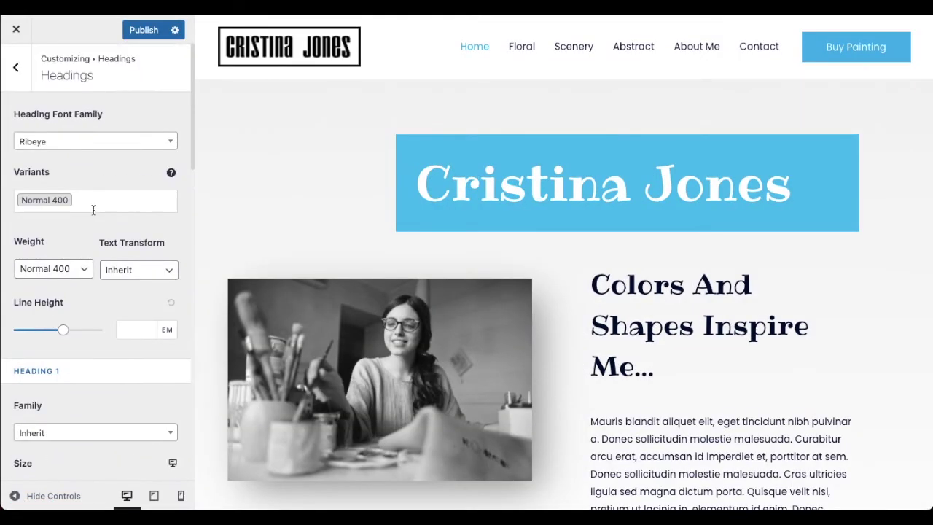
# - In Global > Colors, change the Theme Color from blue to green #81b14b
pyautogui.click(16, 73)
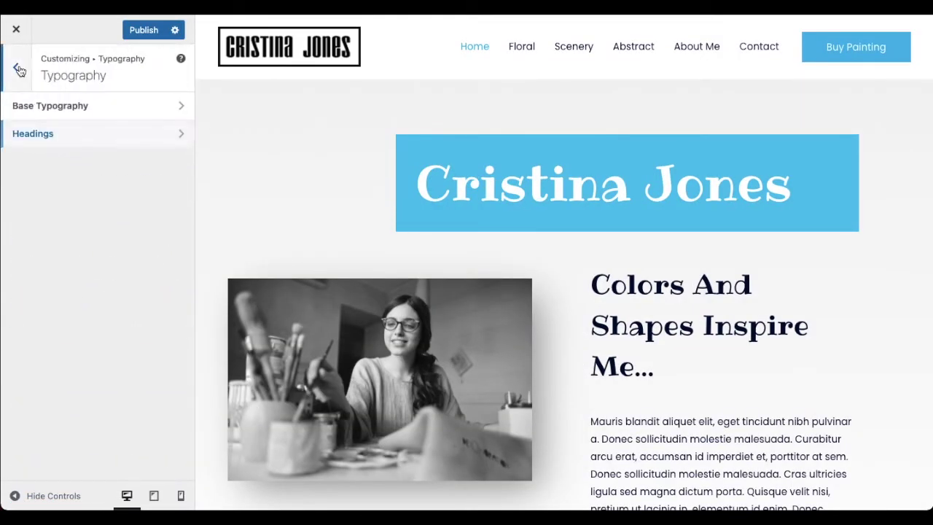
pyautogui.click(16, 67)
pyautogui.click(40, 135)
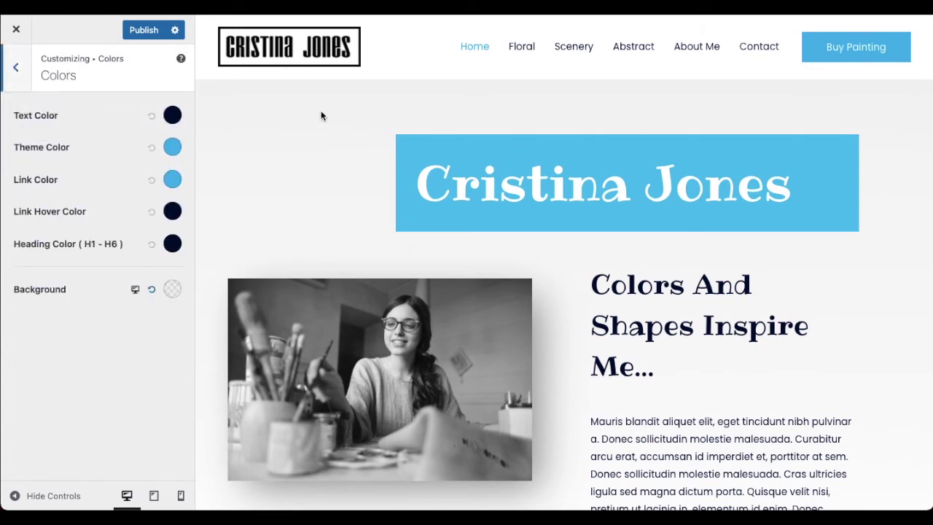
pyautogui.click(172, 149)
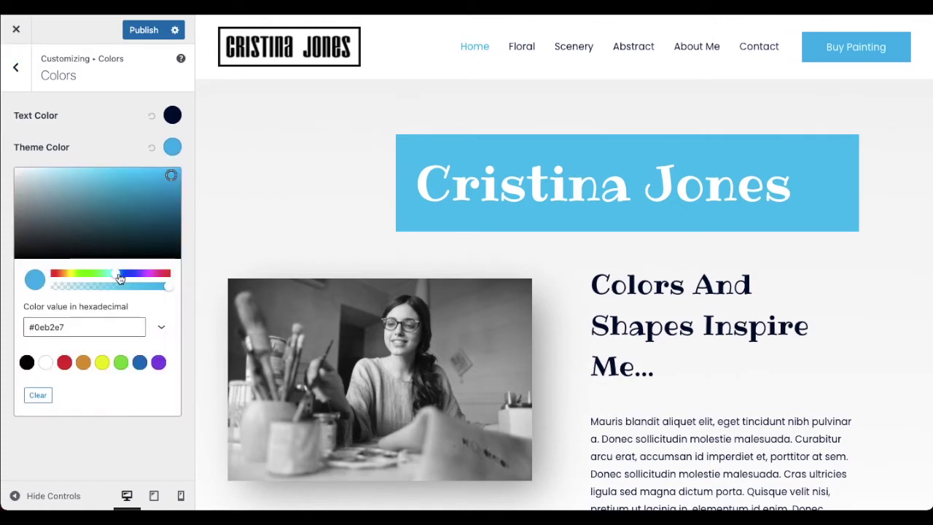
pyautogui.moveTo(117, 276); pyautogui.dragTo(81, 280)
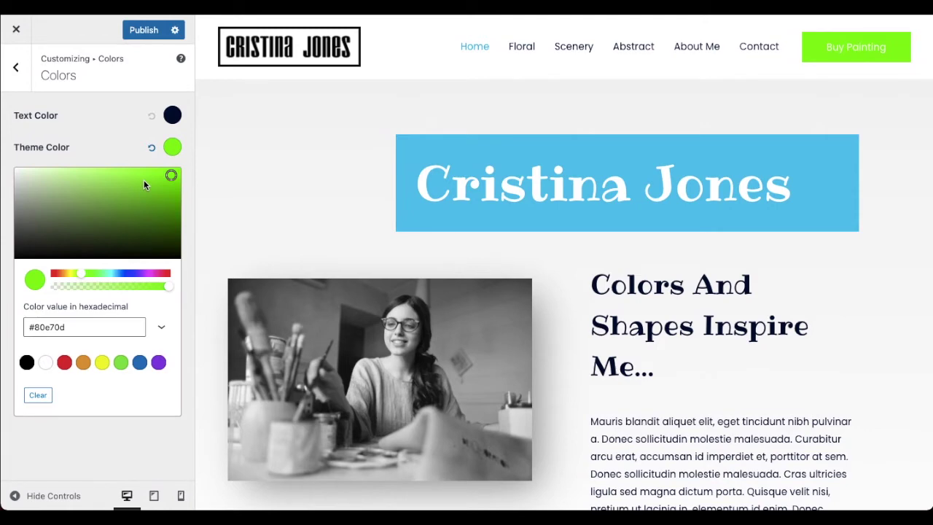
pyautogui.click(111, 197)
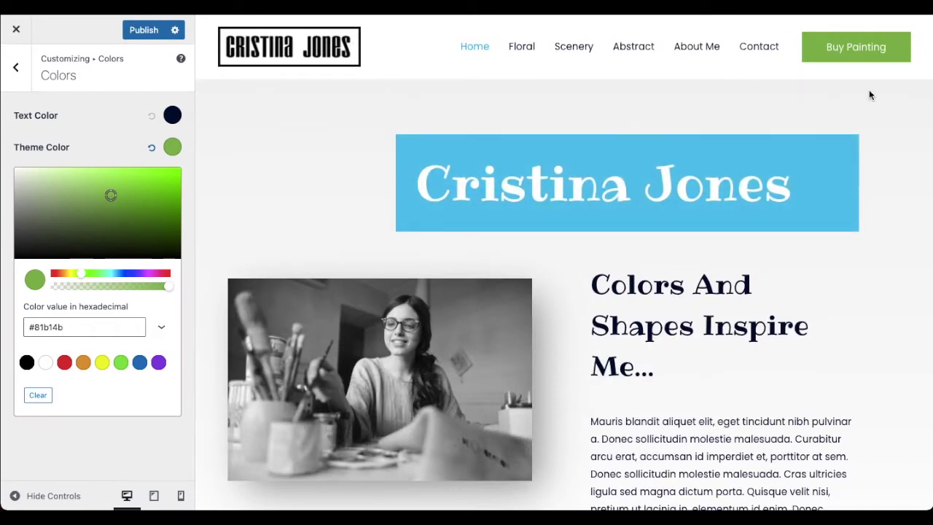
# - Select the #81b14b Theme Color hex value for copying
pyautogui.scroll(-8, 884, 124)
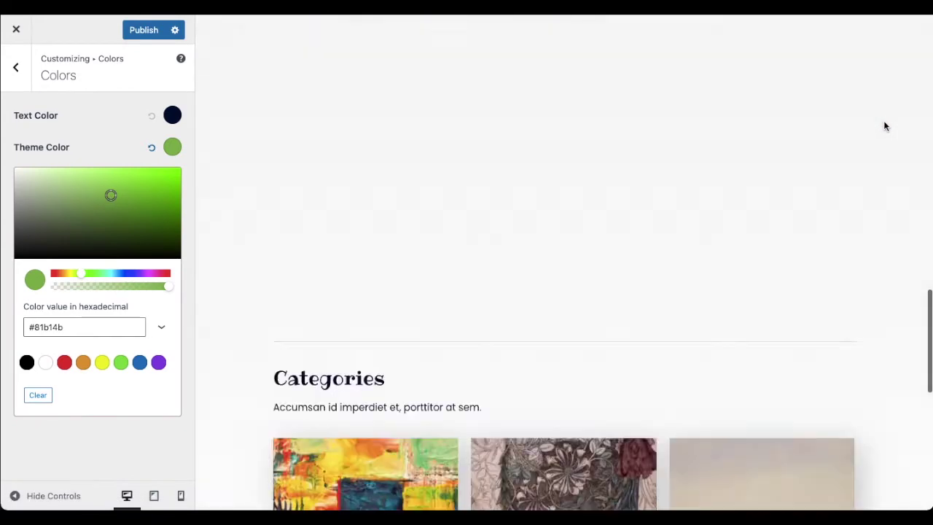
pyautogui.scroll(-7, 885, 126)
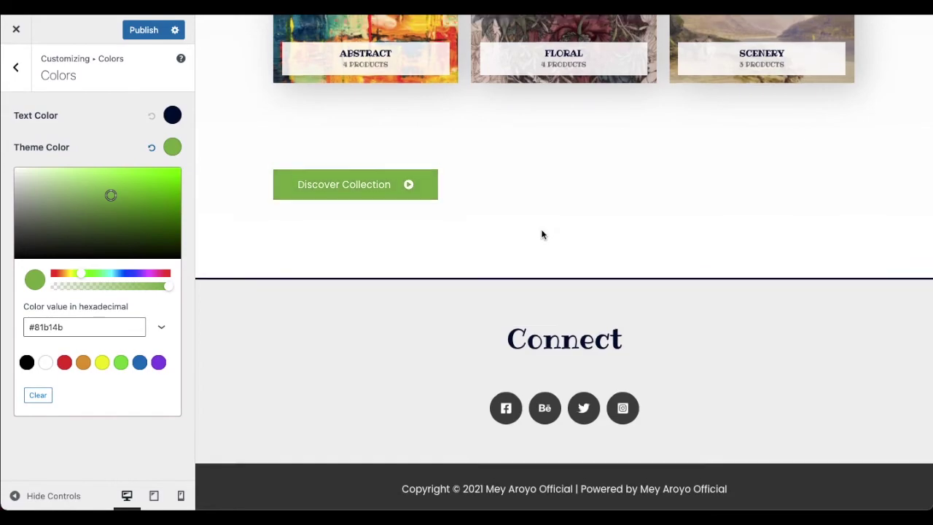
pyautogui.scroll(15, 541, 234)
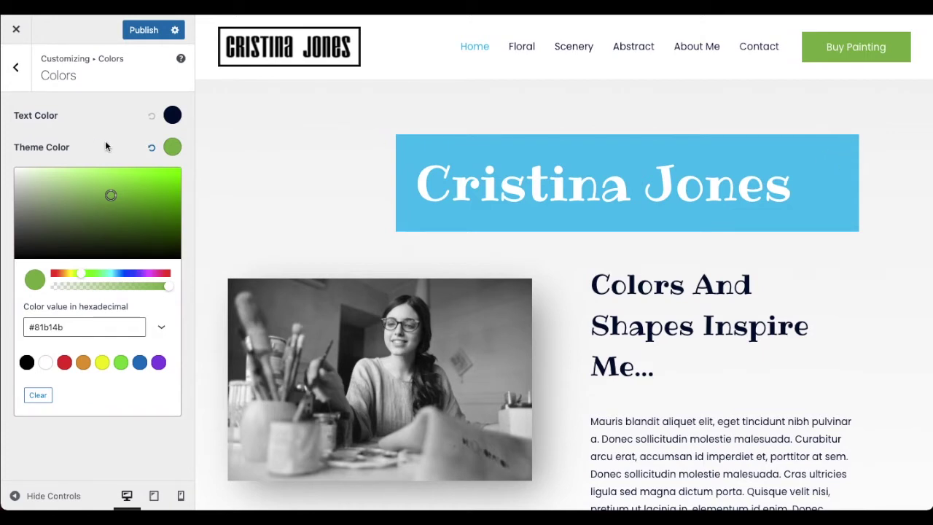
pyautogui.click(50, 330)
pyautogui.hotkey('ctrl', 'a')
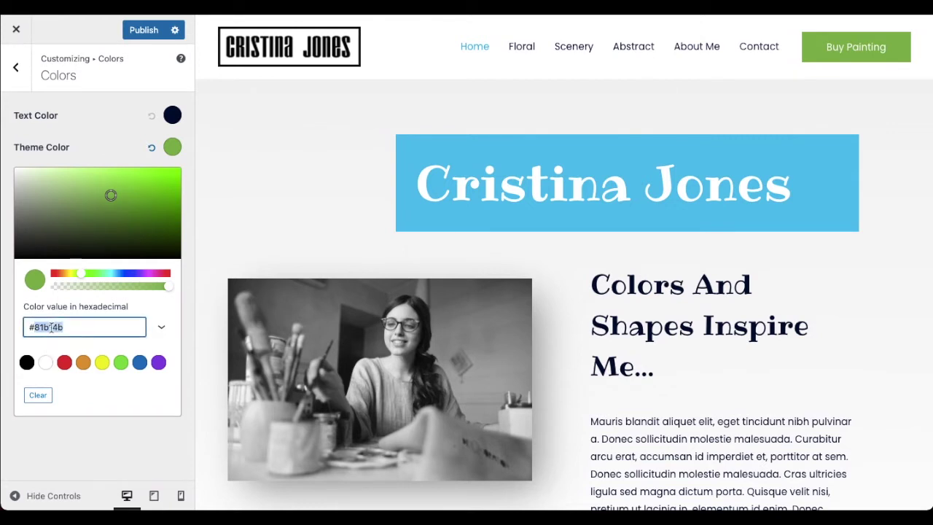
pyautogui.moveTo(381, 495)
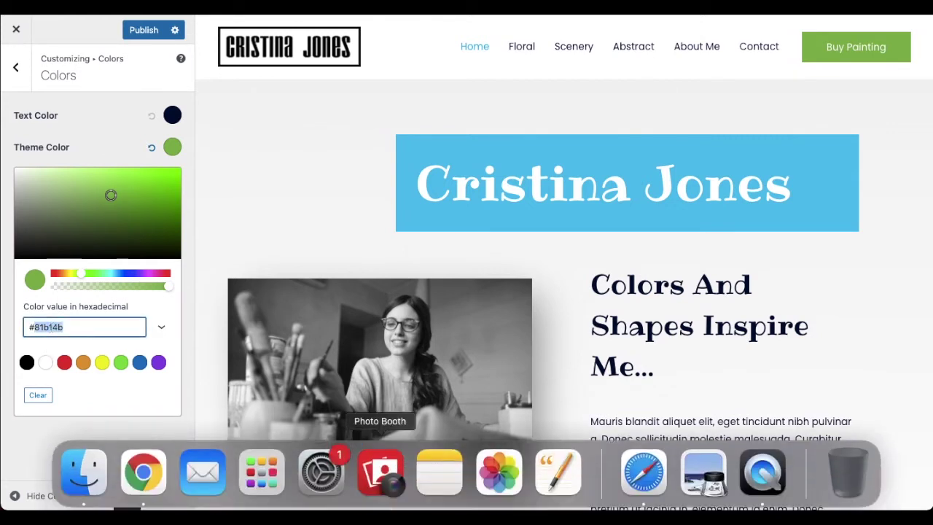
# - Save a note reading 'Green template color 81b14b', then close the Theme Color picker
pyautogui.click(436, 474)
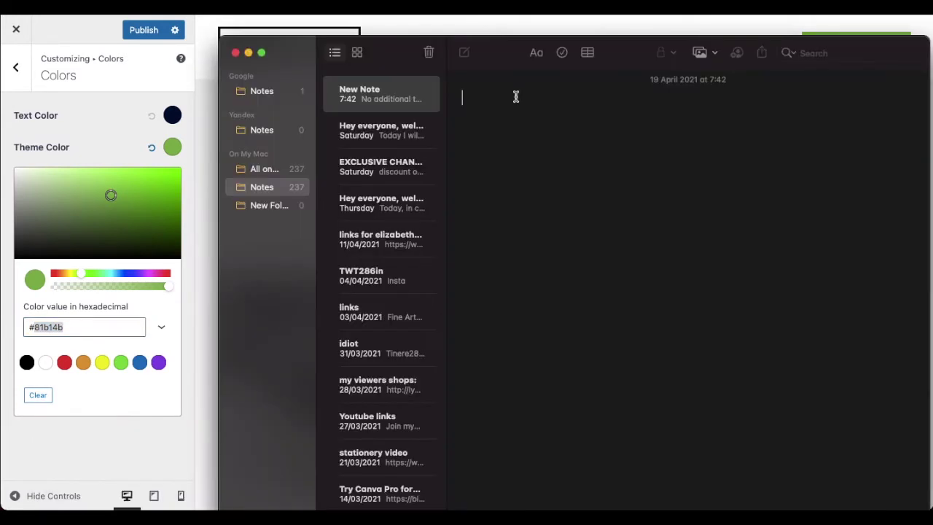
pyautogui.write('Green ')
pyautogui.write('template')
pyautogui.write(' color ')
pyautogui.write('81b14b')
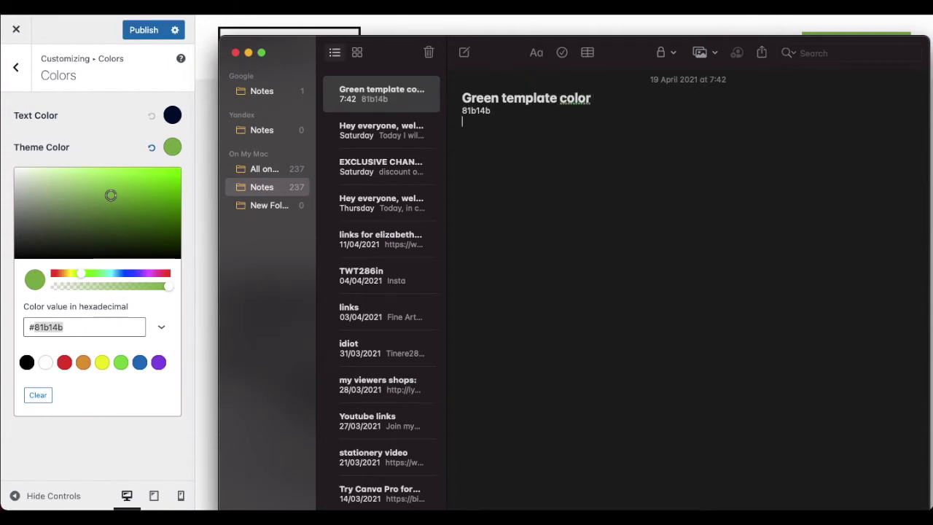
pyautogui.click(203, 183)
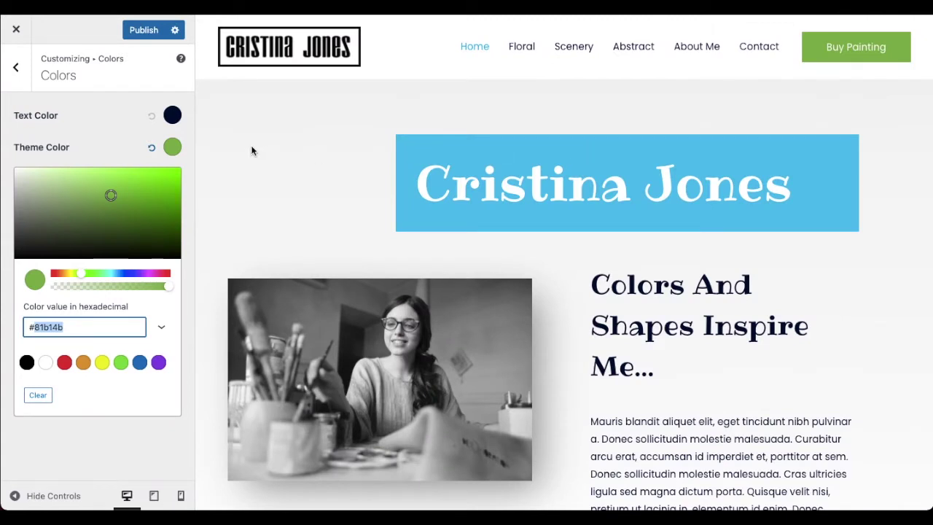
pyautogui.click(168, 148)
pyautogui.click(106, 139)
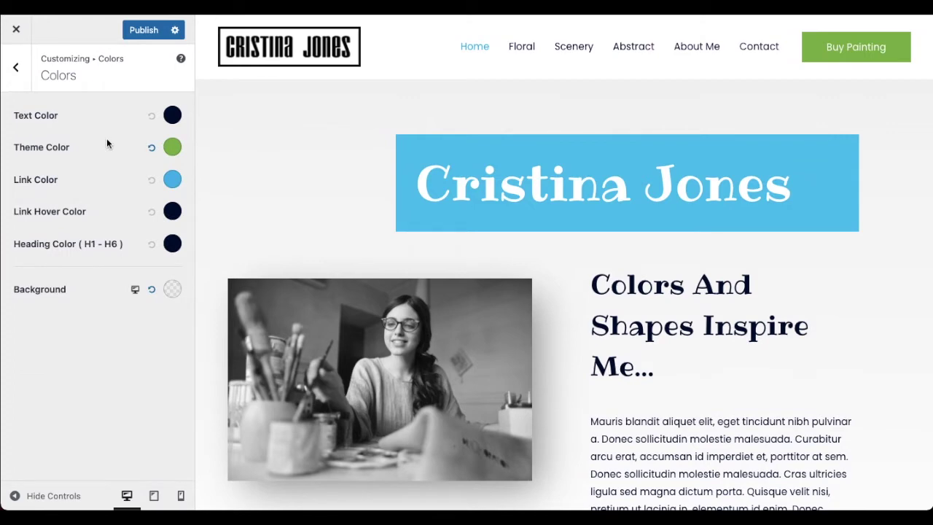
pyautogui.click(173, 183)
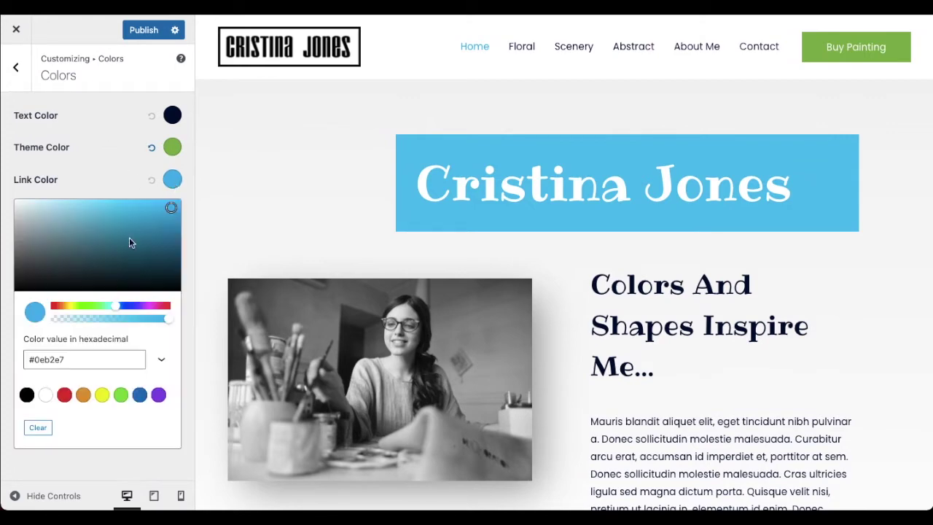
# - Paste the green #81b14b as the Link Color
pyautogui.doubleClick(52, 358)
pyautogui.write('81d742')
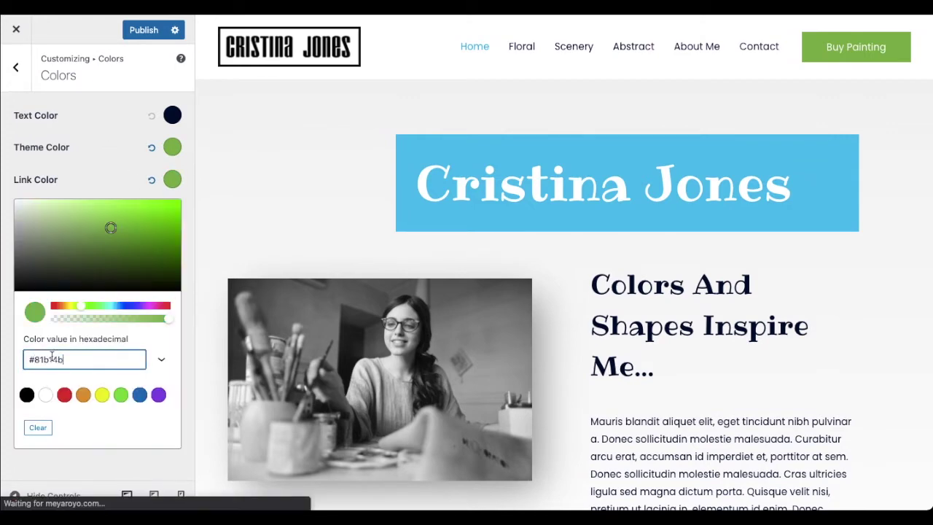
pyautogui.click(562, 244)
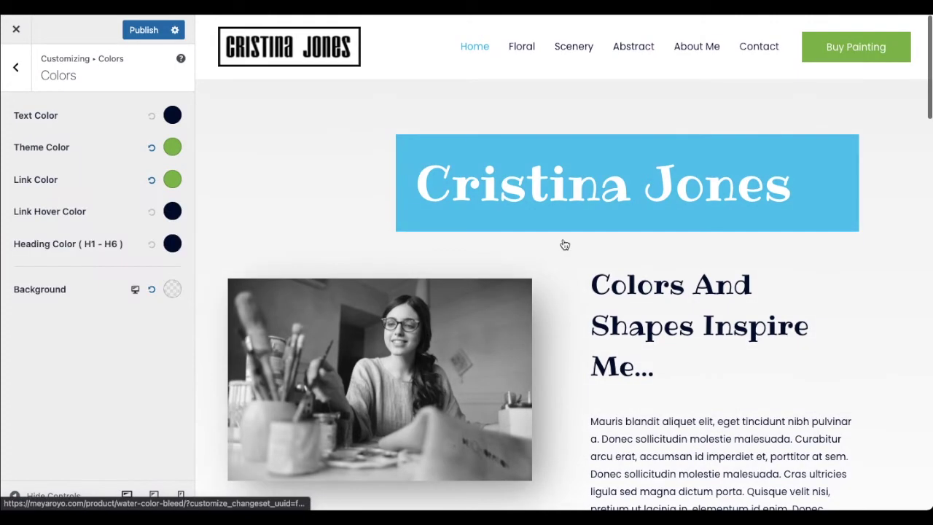
# - Check the green links on the Floral page and the home page preview
pyautogui.click(524, 48)
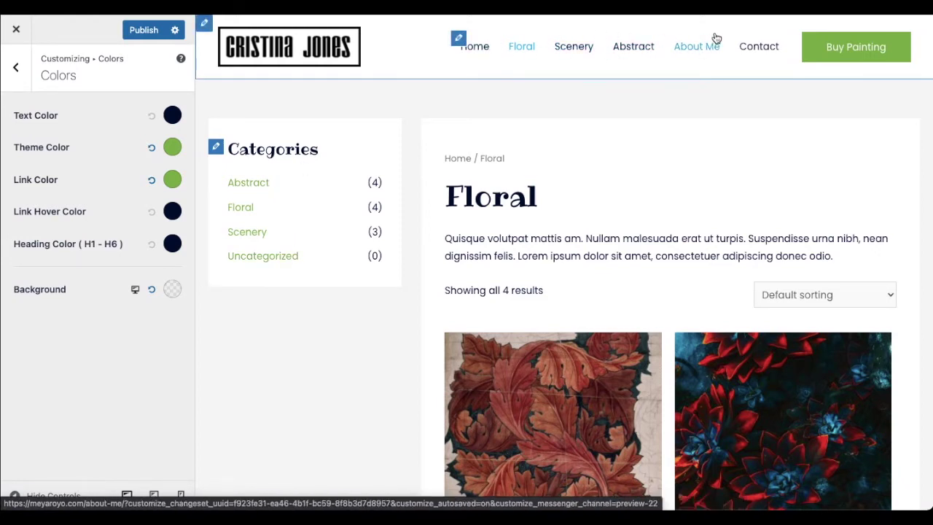
pyautogui.click(268, 55)
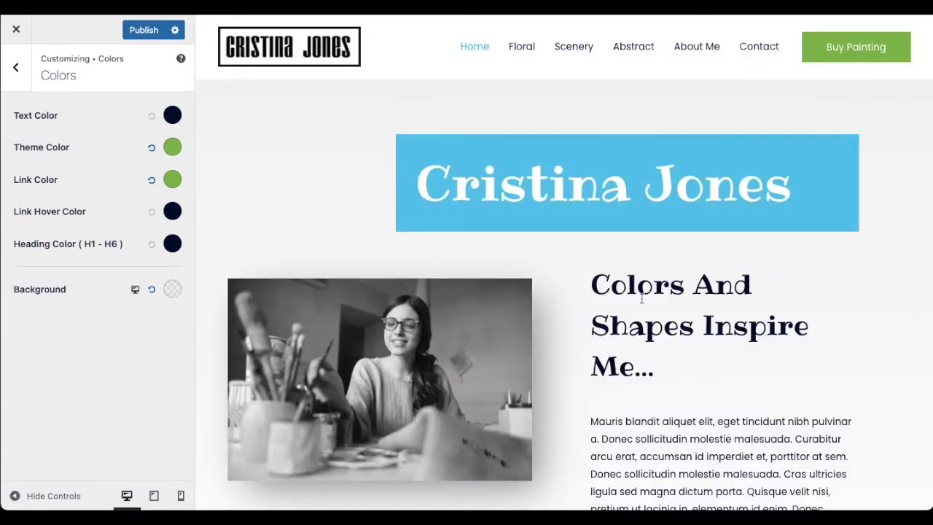
pyautogui.scroll(-4, 642, 296)
pyautogui.scroll(4, 642, 295)
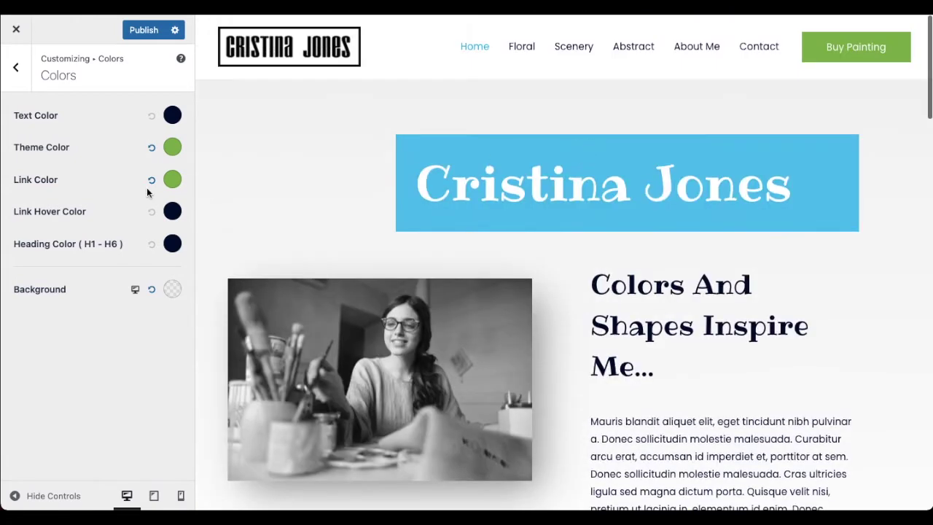
pyautogui.click(172, 115)
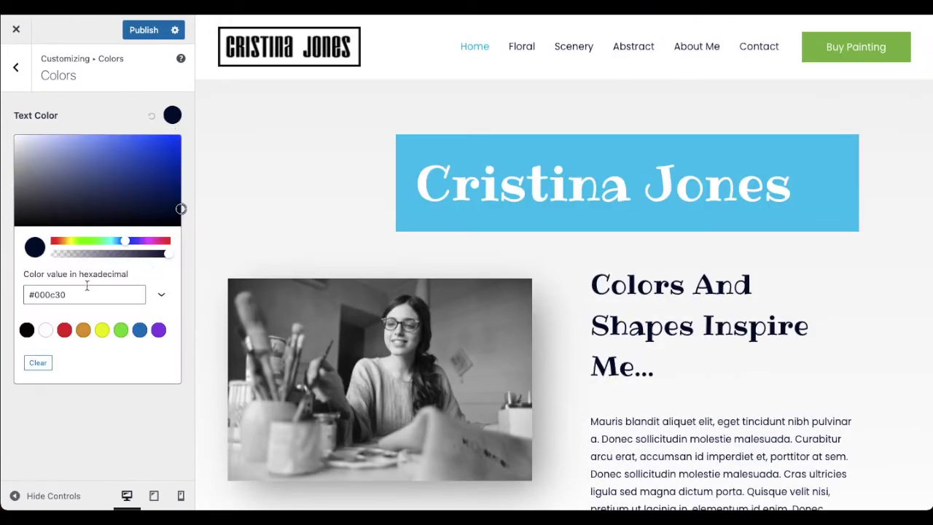
# - Set the Text Color to black #000000 and check the darker text across the preview
pyautogui.doubleClick(46, 294)
pyautogui.click(32, 331)
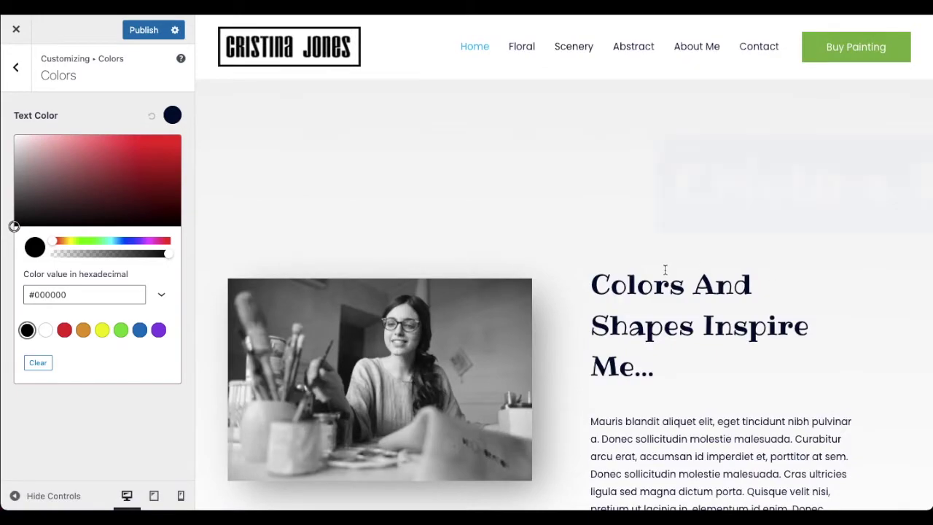
pyautogui.scroll(-3, 665, 268)
pyautogui.scroll(-10, 665, 268)
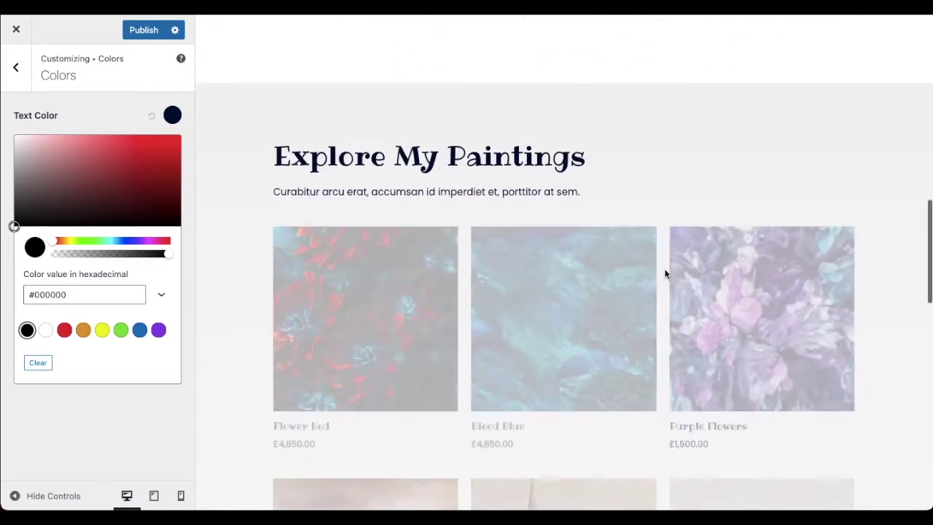
pyautogui.scroll(-6, 423, 204)
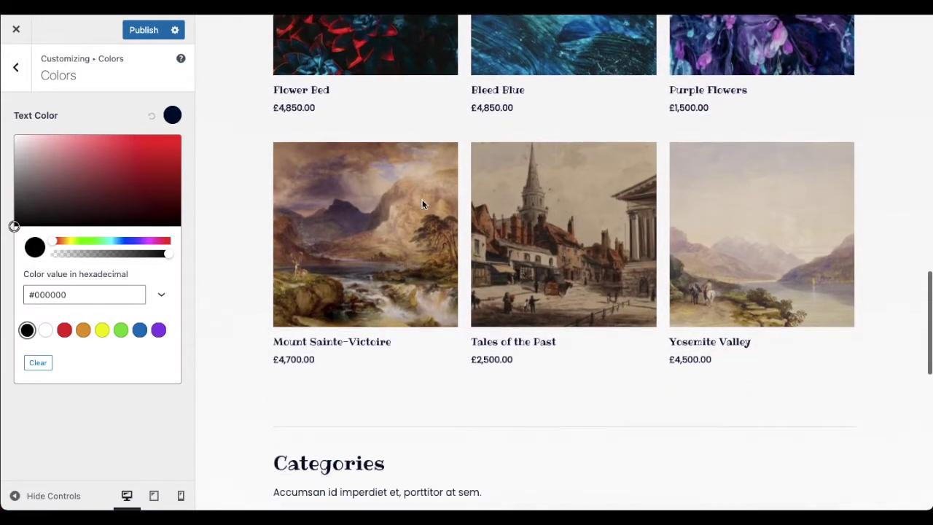
pyautogui.scroll(-1, 409, 186)
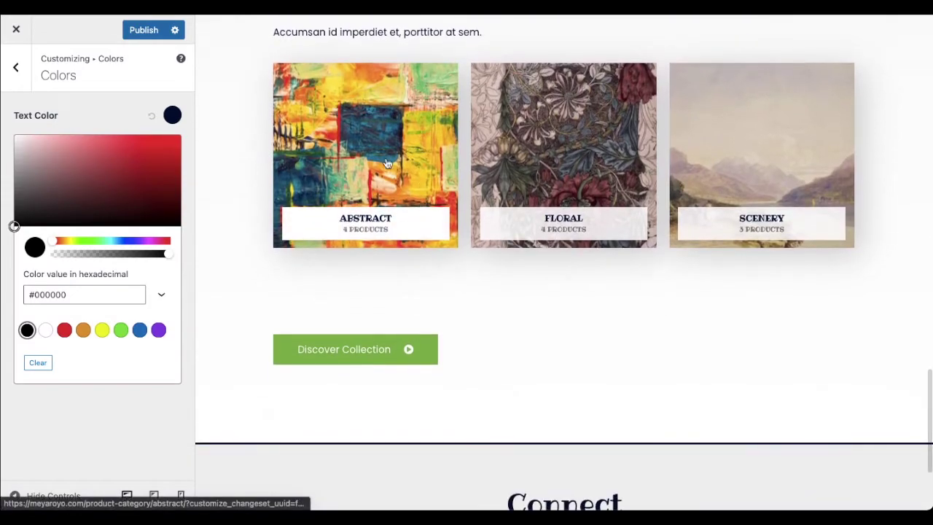
pyautogui.scroll(15, 385, 162)
pyautogui.scroll(4, 386, 160)
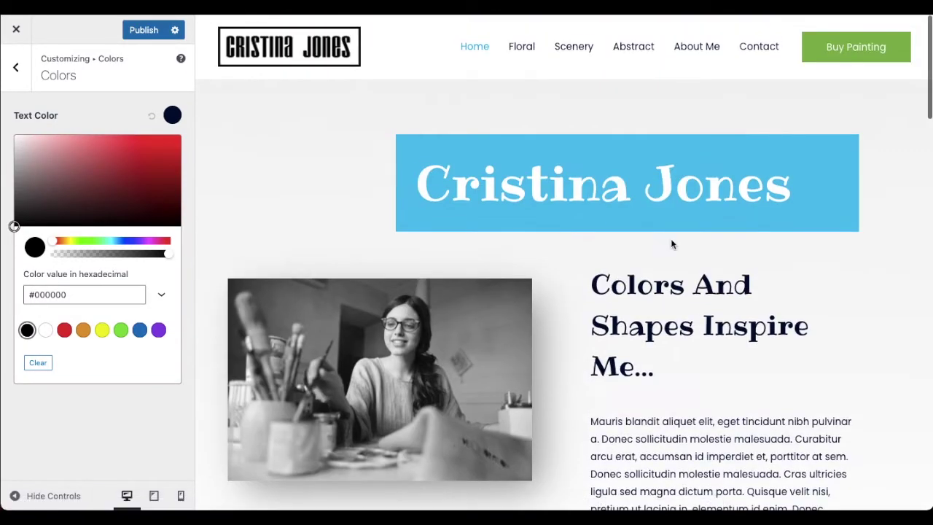
pyautogui.click(50, 117)
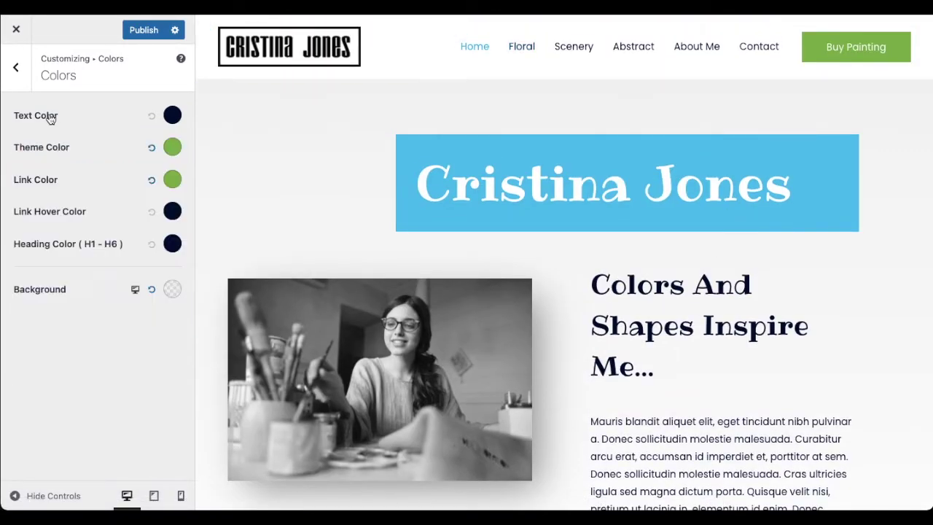
# - Copy the green code 81b14b from Notes for the Link Hover Color
pyautogui.click(172, 211)
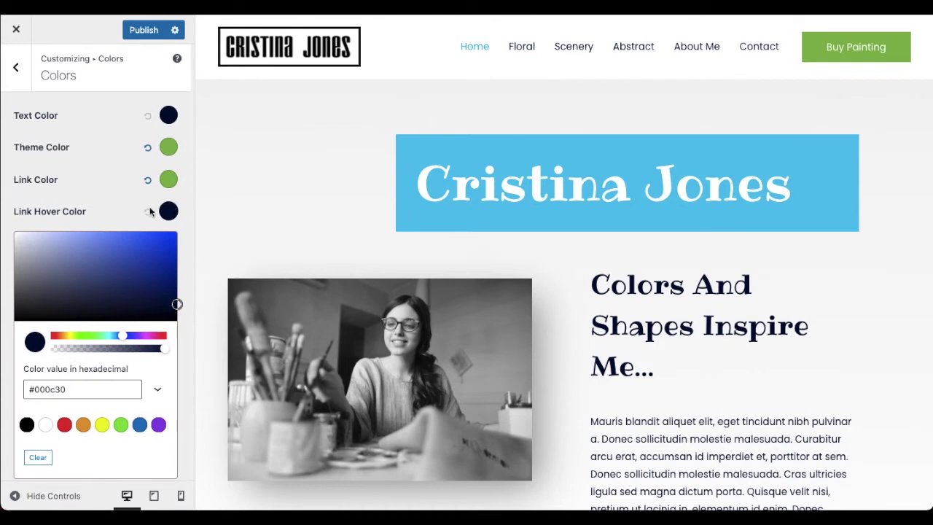
pyautogui.click(172, 212)
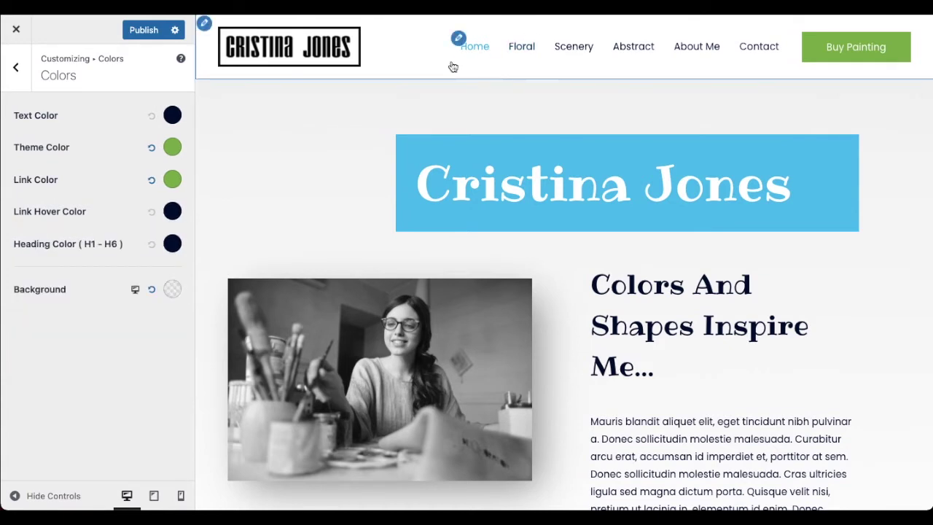
pyautogui.click(172, 211)
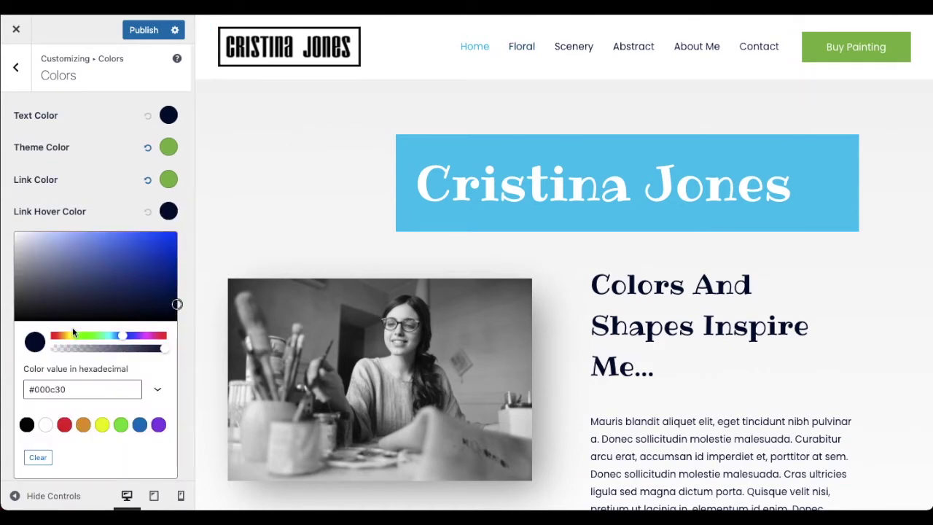
pyautogui.moveTo(261, 478)
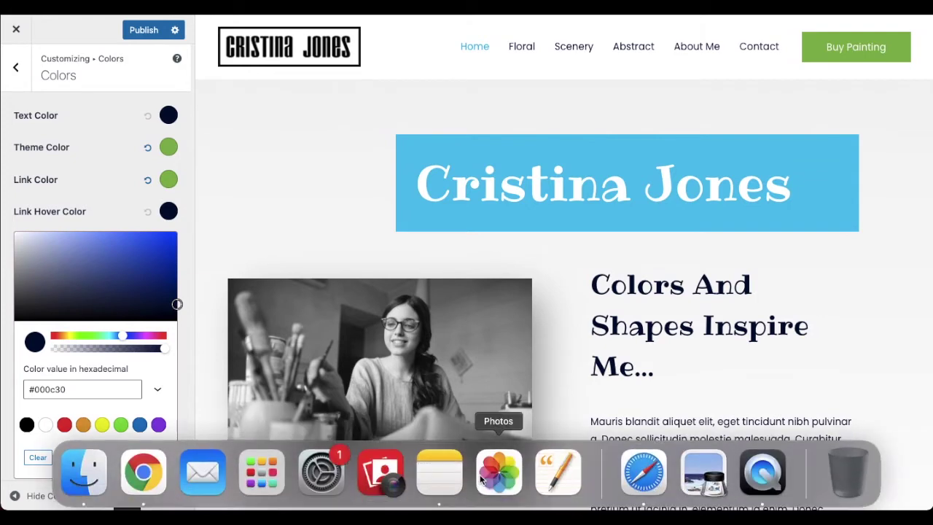
pyautogui.click(455, 481)
pyautogui.doubleClick(473, 110)
pyautogui.press('super+c')
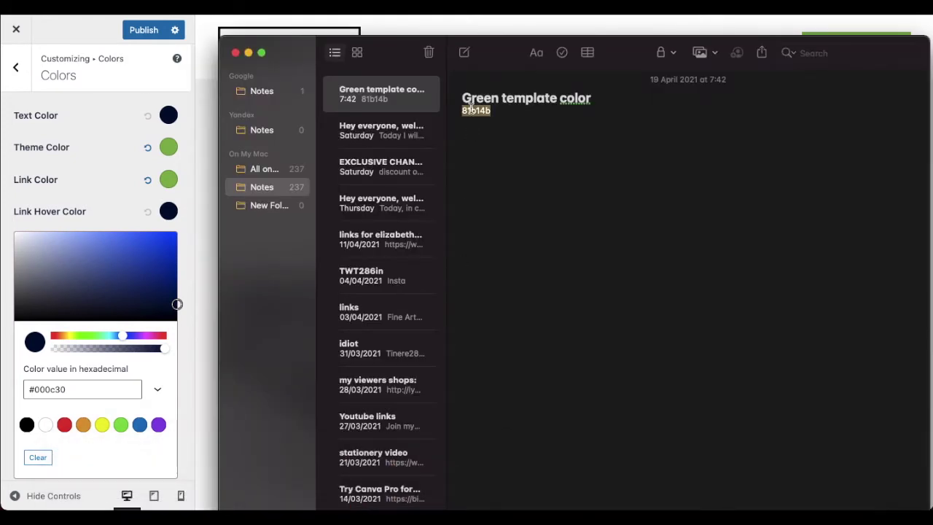
pyautogui.click(51, 390)
# - Paste 81b14b as the Link Hover Color, then darken it to #4d7d15
pyautogui.doubleClick(52, 391)
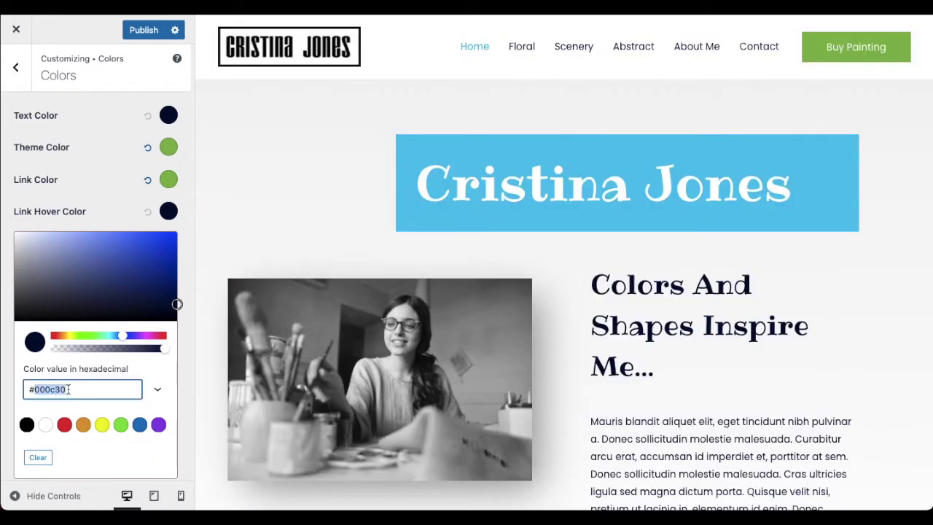
pyautogui.press('super+v')
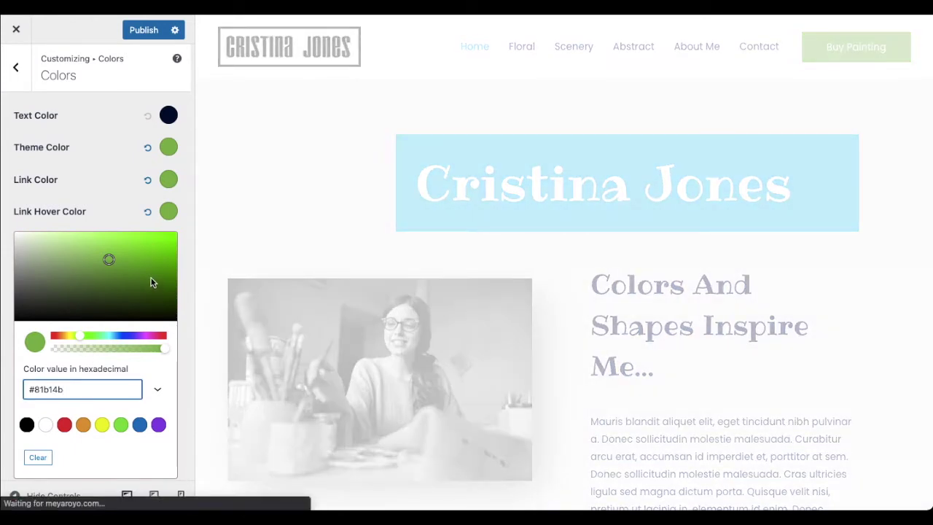
pyautogui.click(151, 281)
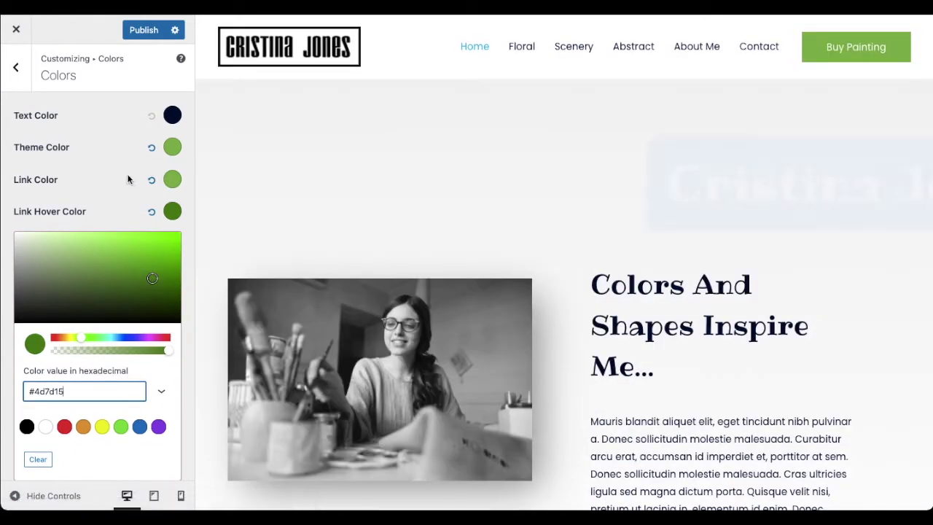
pyautogui.click(98, 191)
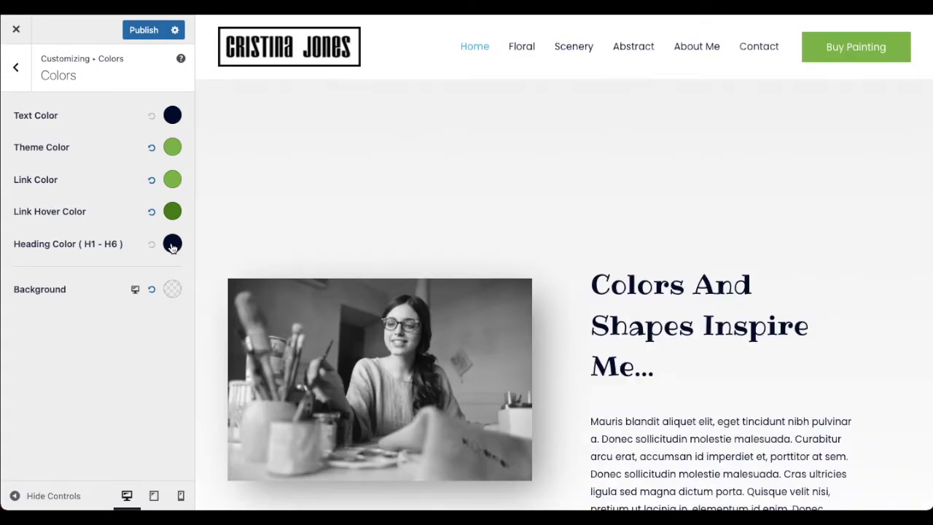
pyautogui.click(172, 246)
# - Paste the green code into Heading Color and try darker olive and green shades
pyautogui.tripleClick(66, 421)
pyautogui.write('#81b14b')
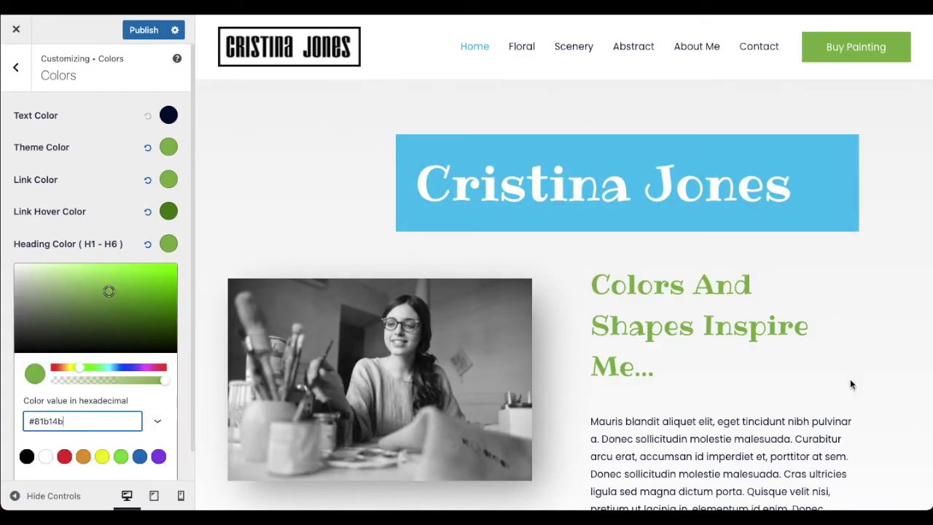
pyautogui.scroll(-2, 668, 358)
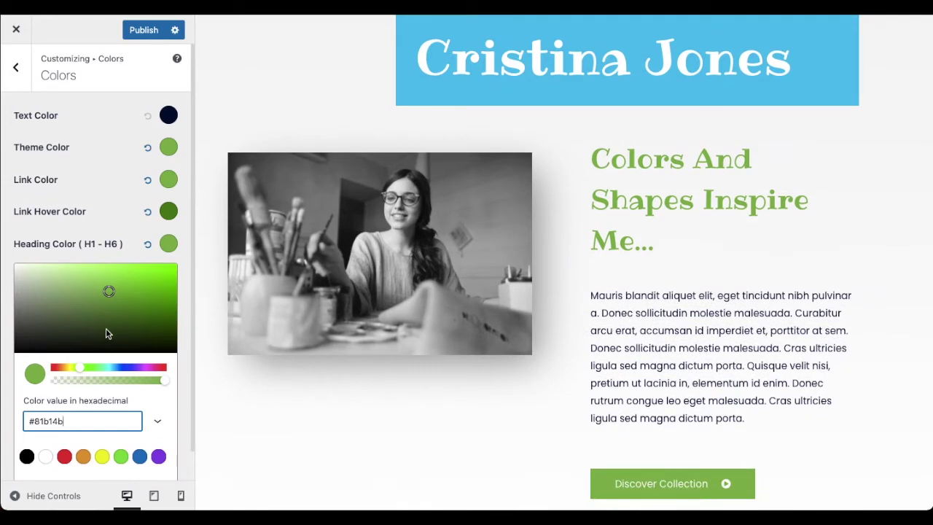
pyautogui.click(64, 323)
pyautogui.click(129, 329)
pyautogui.click(81, 342)
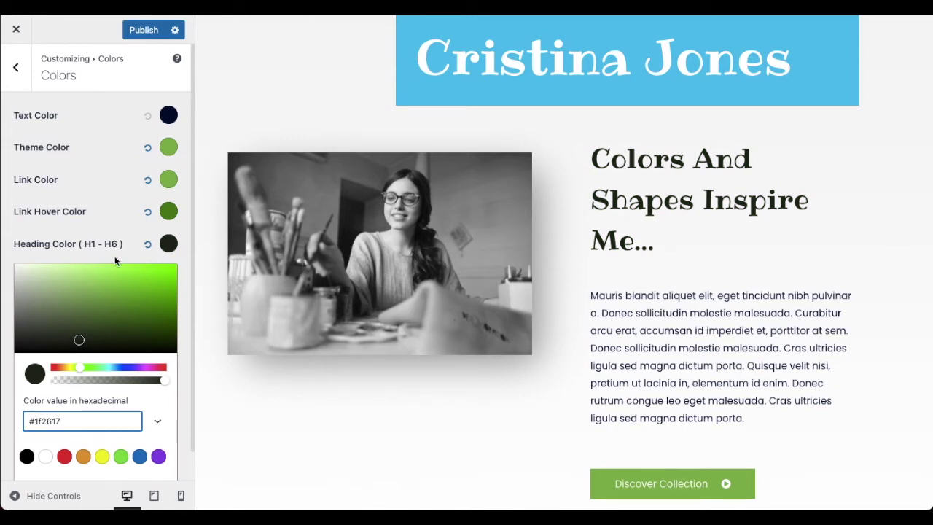
# - Shift the heading colour through orange and brown to crimson #9e1f4b
pyautogui.moveTo(71, 369); pyautogui.dragTo(63, 368)
pyautogui.click(126, 317)
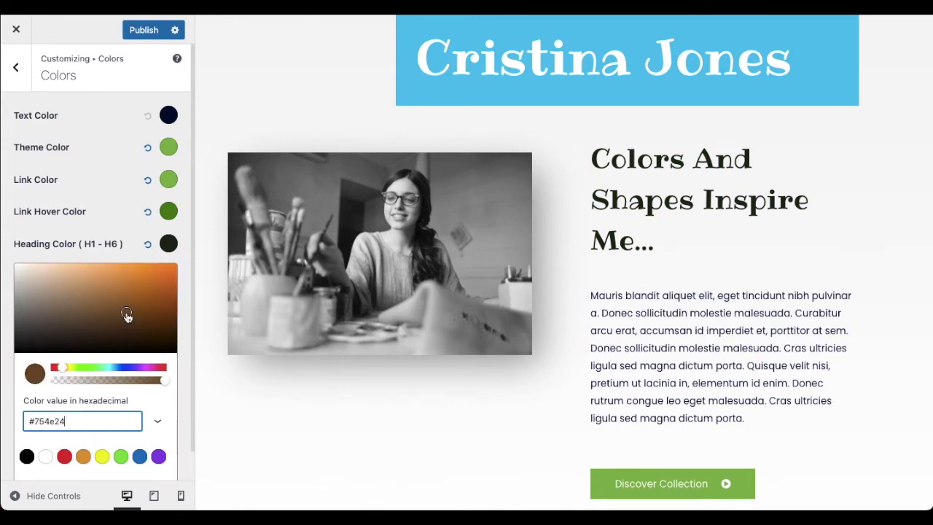
pyautogui.click(155, 284)
pyautogui.click(132, 274)
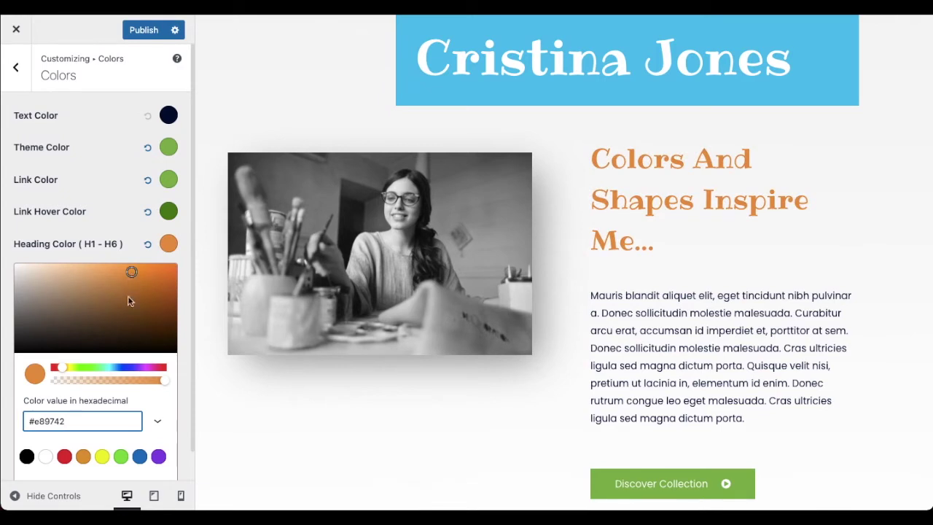
pyautogui.click(151, 298)
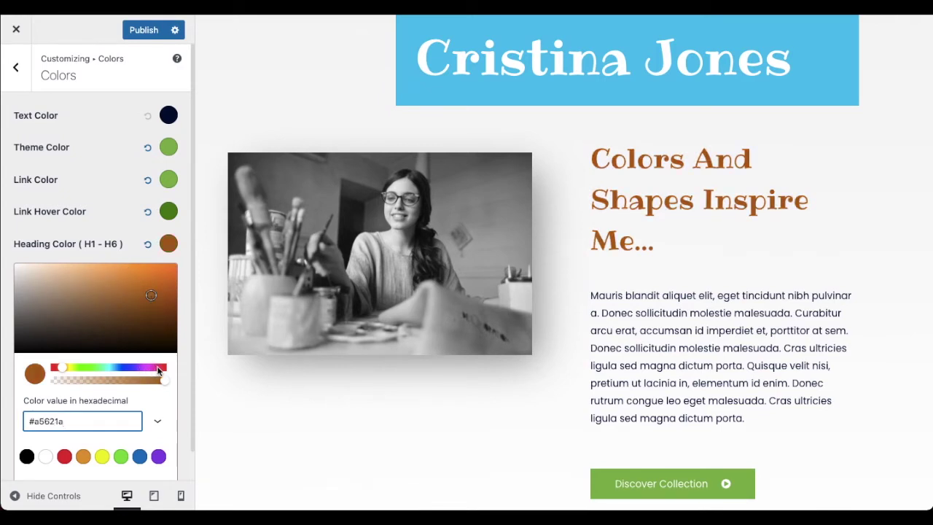
pyautogui.moveTo(157, 370); pyautogui.dragTo(161, 369)
pyautogui.moveTo(151, 299)
pyautogui.mouseDown()
pyautogui.moveTo(144, 278)
pyautogui.moveTo(172, 289)
pyautogui.moveTo(149, 311)
pyautogui.moveTo(145, 301)
pyautogui.mouseUp()
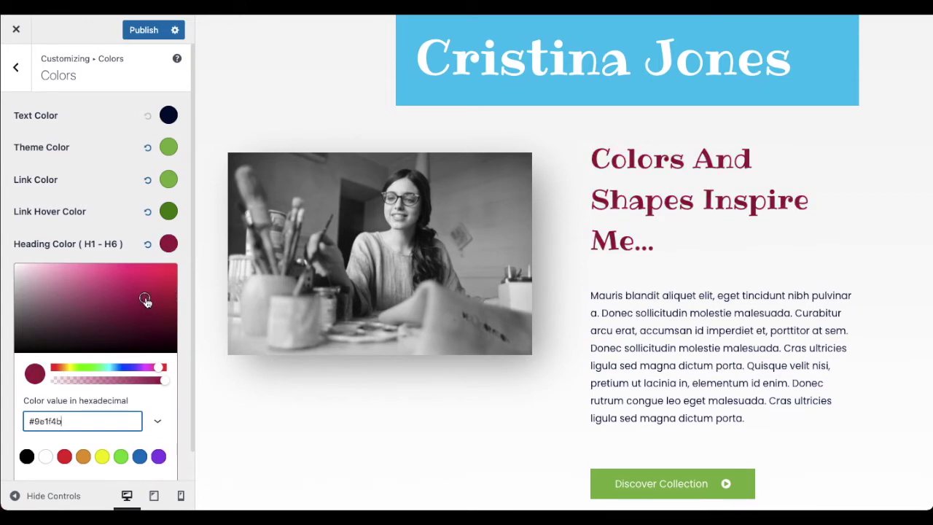
# - Save the crimson code 9e1f4b on a new line in Notes
pyautogui.doubleClick(49, 421)
pyautogui.press('super+c')
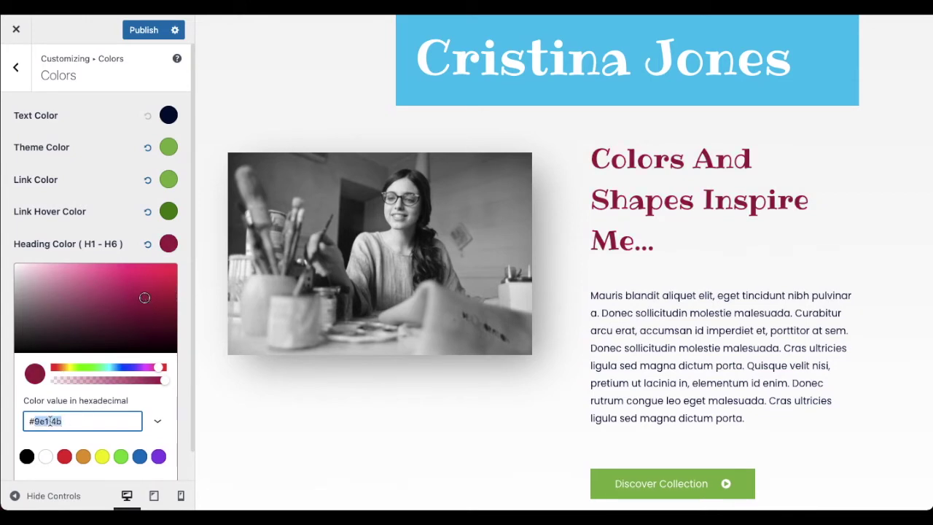
pyautogui.click(450, 474)
pyautogui.click(479, 236)
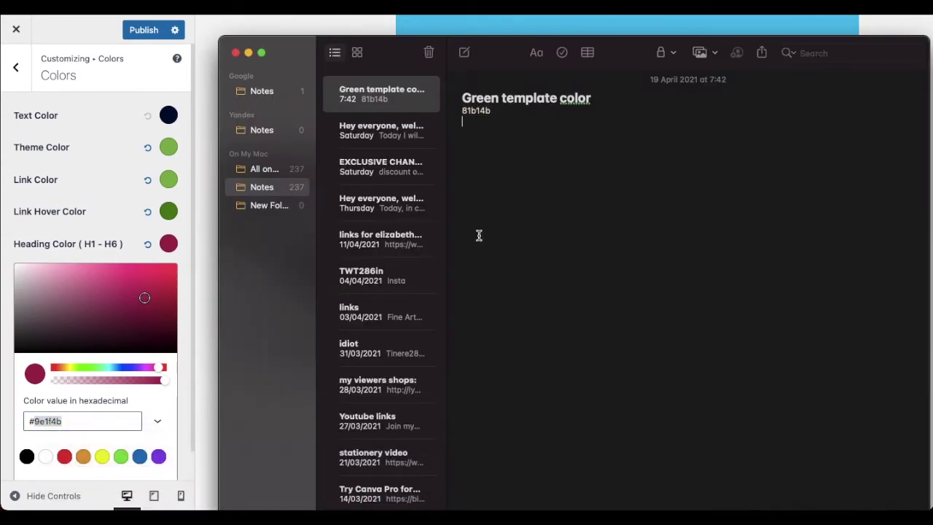
pyautogui.press('Return')
pyautogui.write('M')
pyautogui.press('super+v')
pyautogui.click(113, 237)
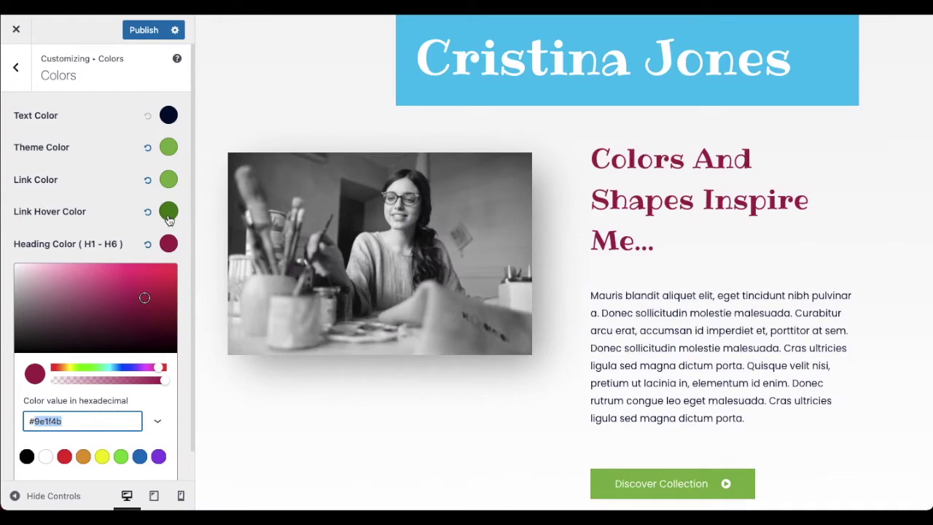
# - Set the Link Hover Color to crimson 9e1f4b
pyautogui.click(168, 211)
pyautogui.doubleClick(54, 389)
pyautogui.press('super+v')
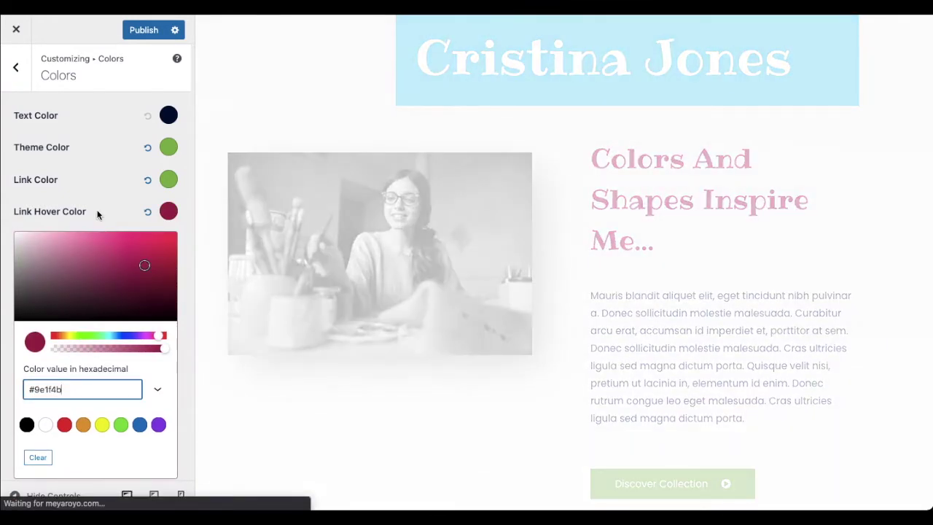
pyautogui.click(98, 212)
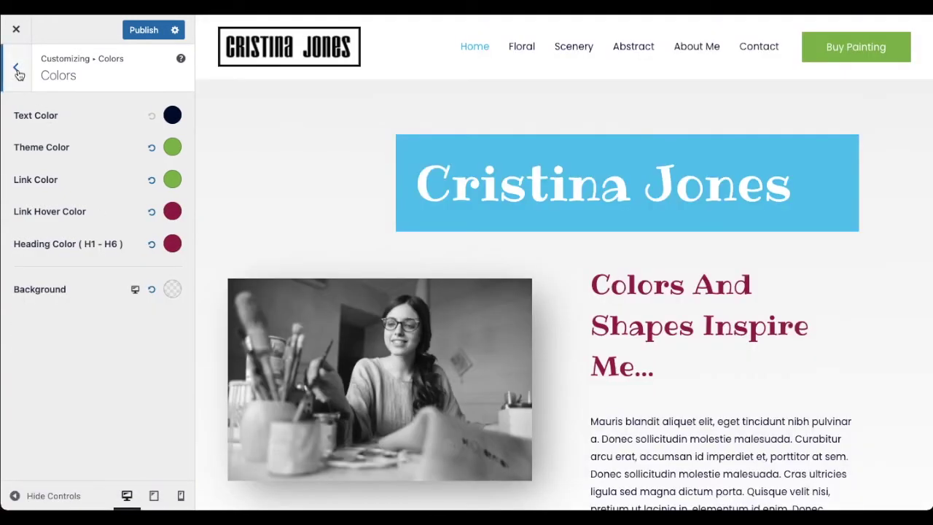
# - Review the Global > Buttons settings, then go back to the top-level menu and enter Header Builder
pyautogui.click(18, 69)
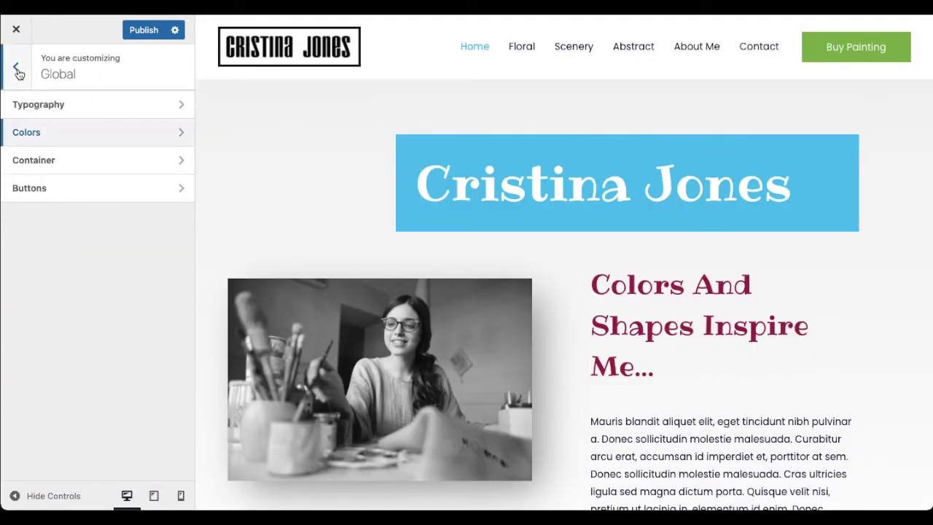
pyautogui.click(60, 190)
pyautogui.scroll(-1, 129, 192)
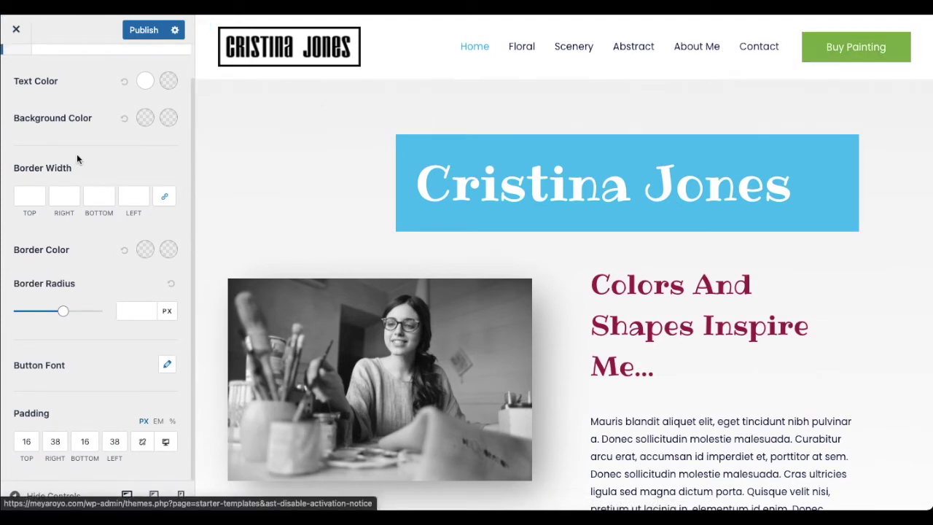
pyautogui.click(20, 71)
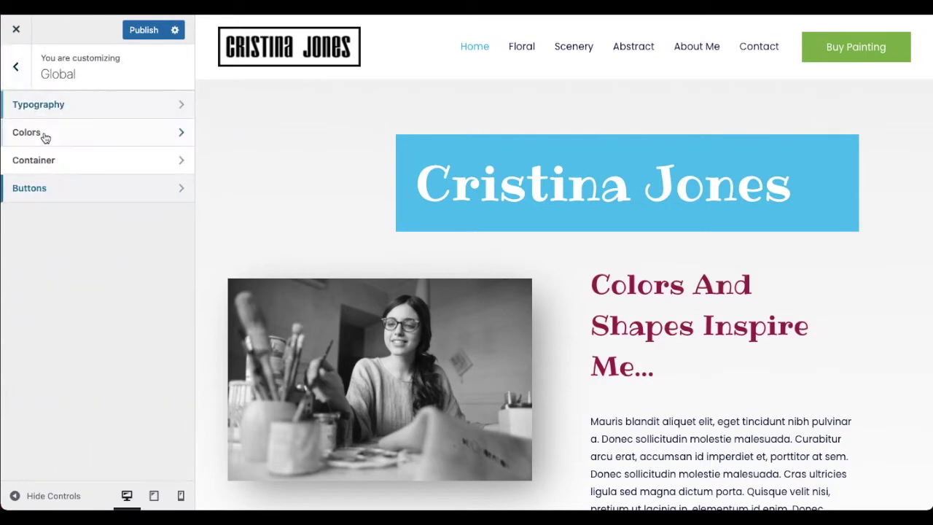
pyautogui.click(14, 71)
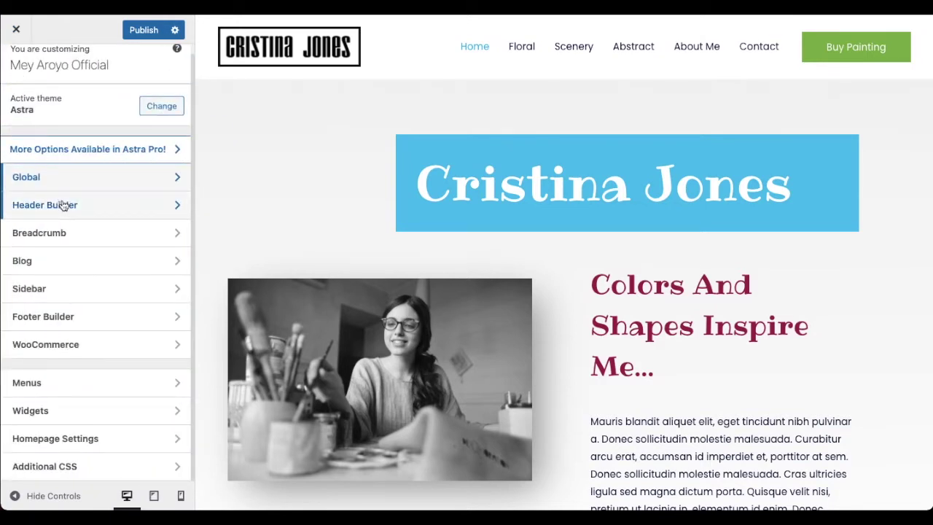
pyautogui.click(64, 206)
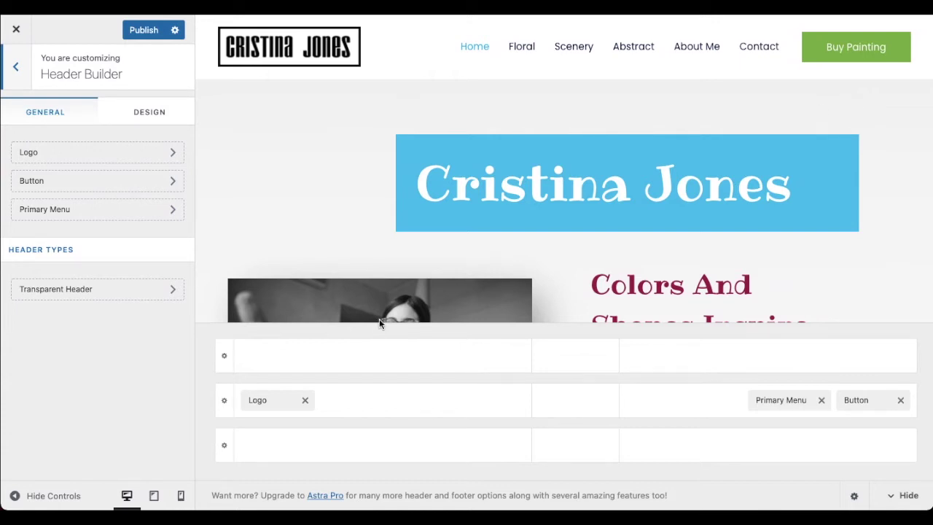
# - Try moving the header button ahead of the menu, restore it, and return to the main settings
pyautogui.moveTo(862, 402); pyautogui.dragTo(754, 404)
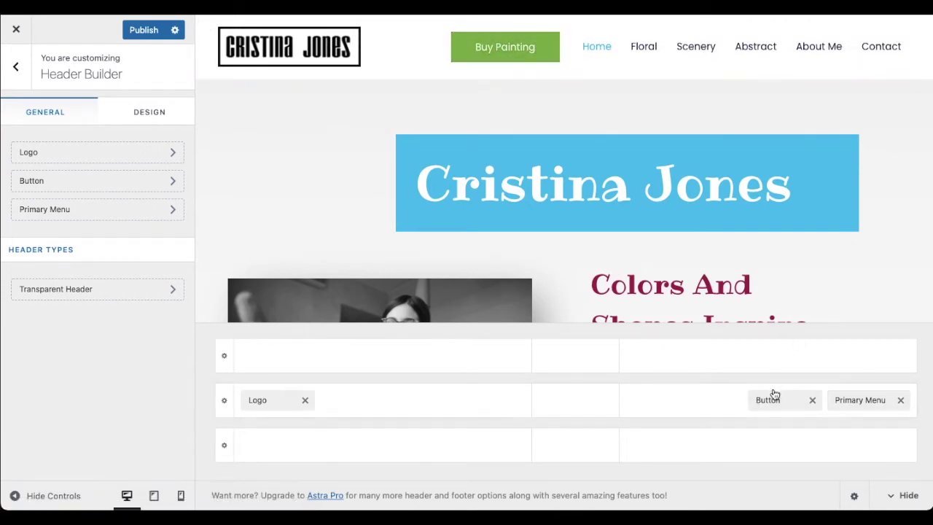
pyautogui.moveTo(766, 400); pyautogui.dragTo(871, 400)
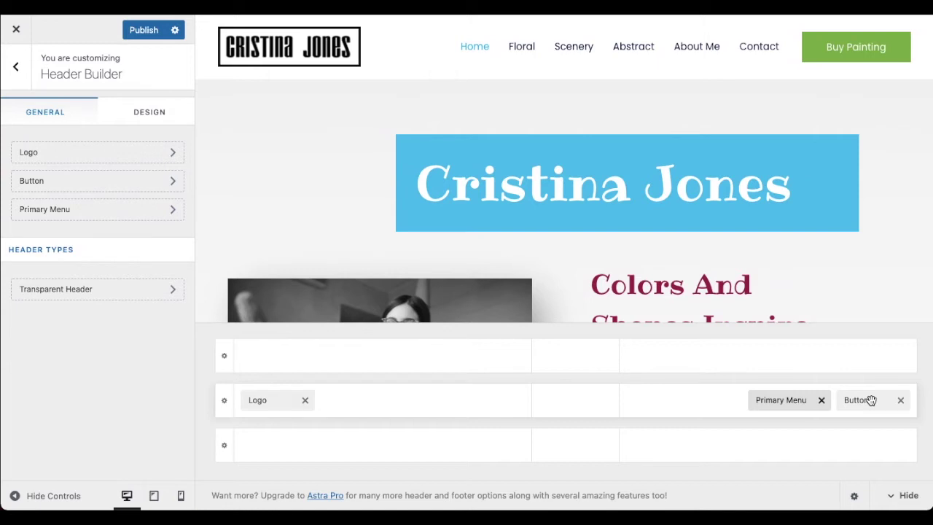
pyautogui.click(16, 70)
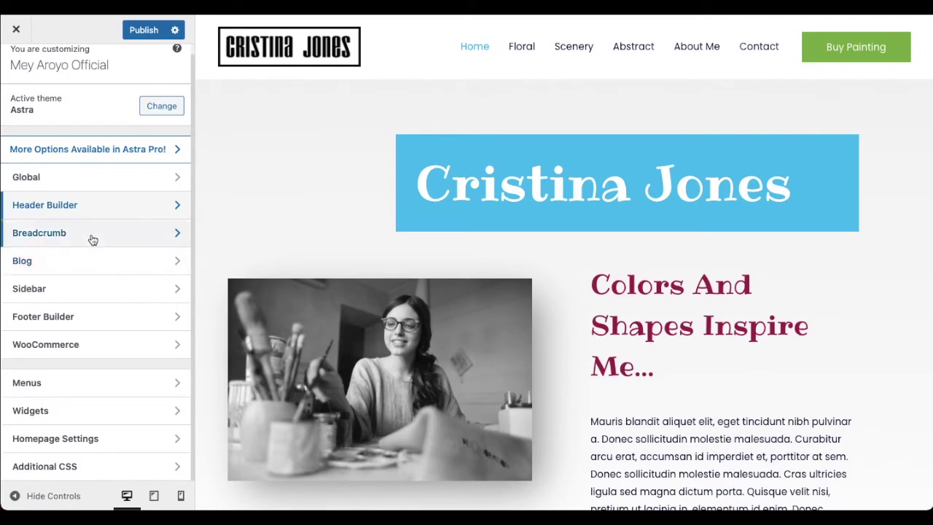
# - Open the footer's Social Icons settings and place the social icons after Widget 1
pyautogui.click(77, 316)
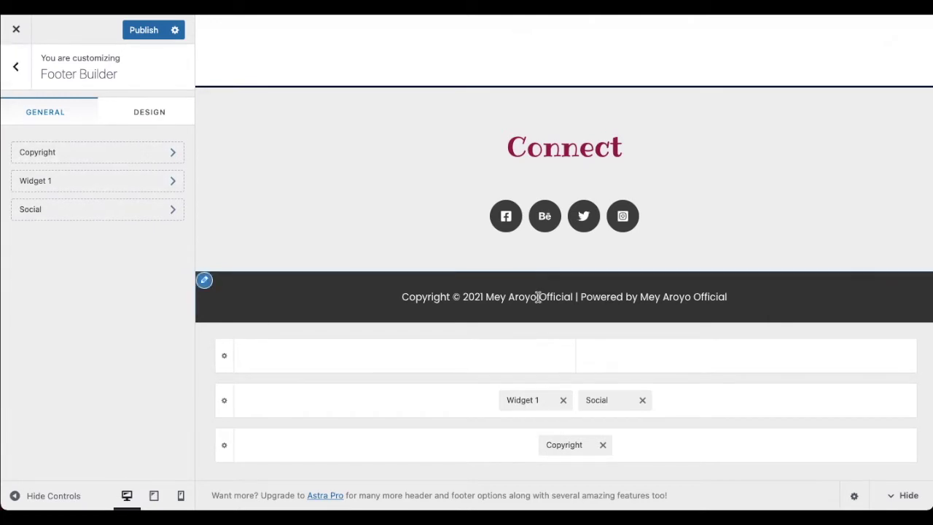
pyautogui.moveTo(531, 404); pyautogui.dragTo(486, 408)
pyautogui.click(584, 400)
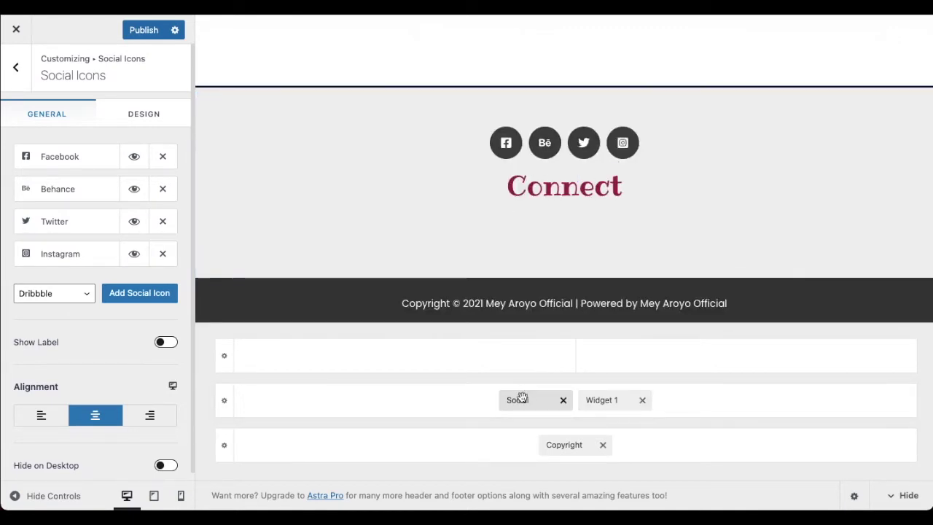
pyautogui.moveTo(518, 402); pyautogui.dragTo(645, 413)
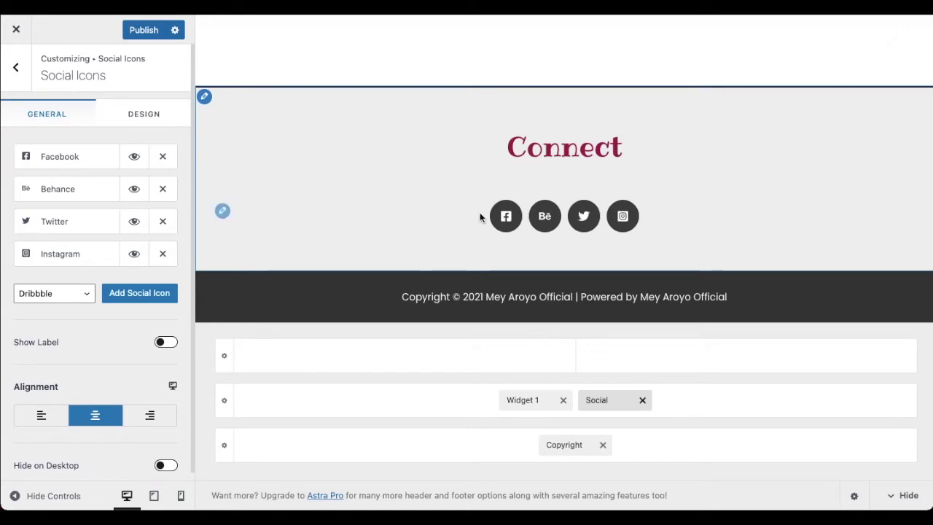
pyautogui.click(223, 212)
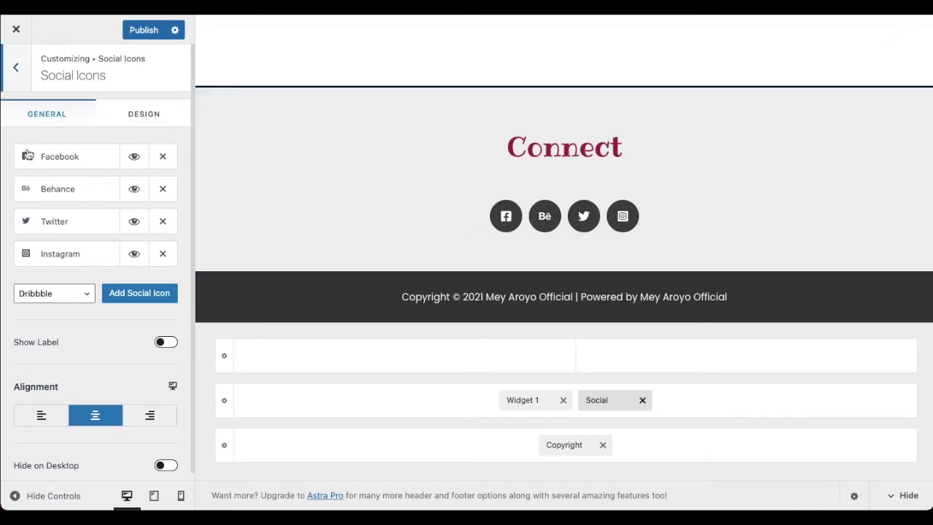
# - Rename the Behance social item to Pinterest and give it the Pinterest icon
pyautogui.click(77, 159)
pyautogui.click(56, 256)
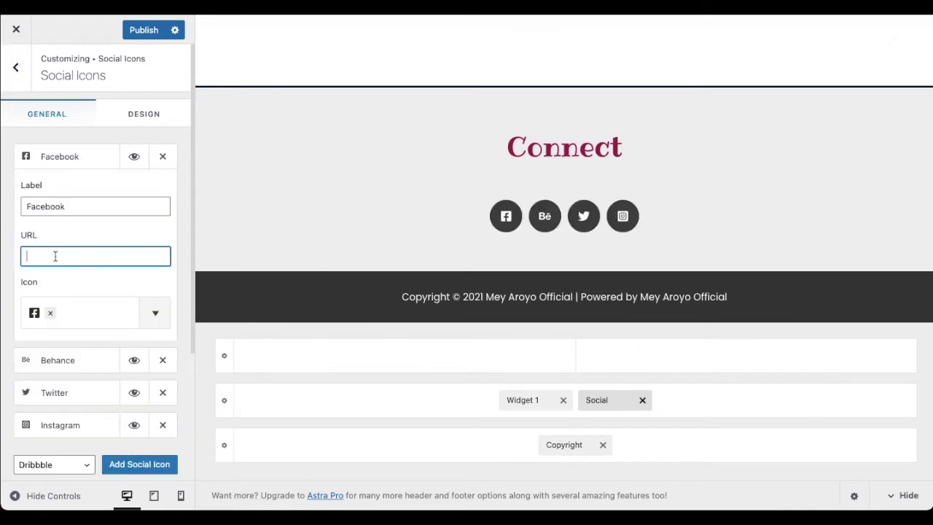
pyautogui.click(51, 160)
pyautogui.click(52, 191)
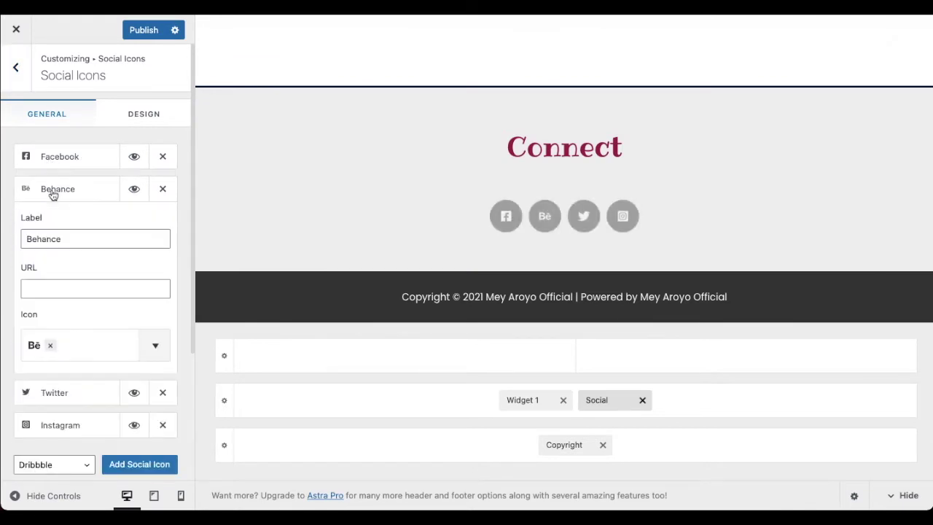
pyautogui.click(55, 191)
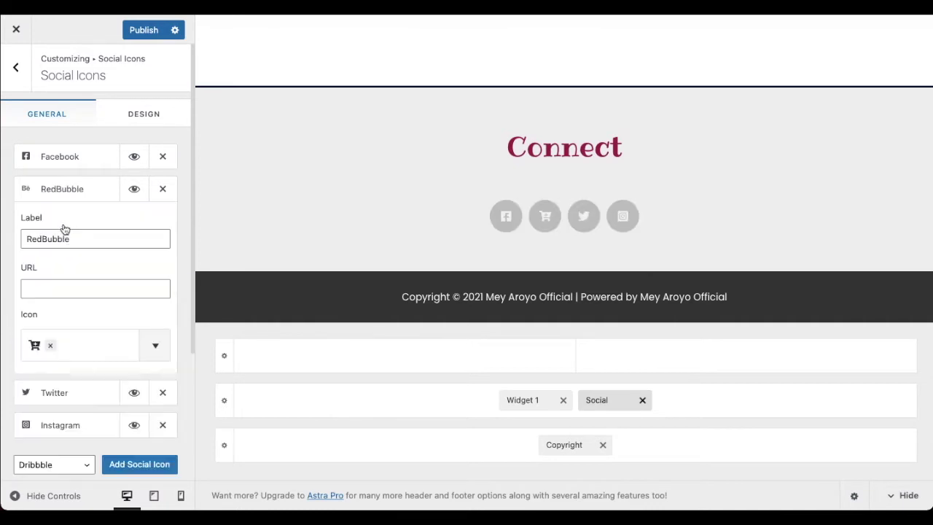
pyautogui.doubleClick(41, 239)
pyautogui.write('Pinterest')
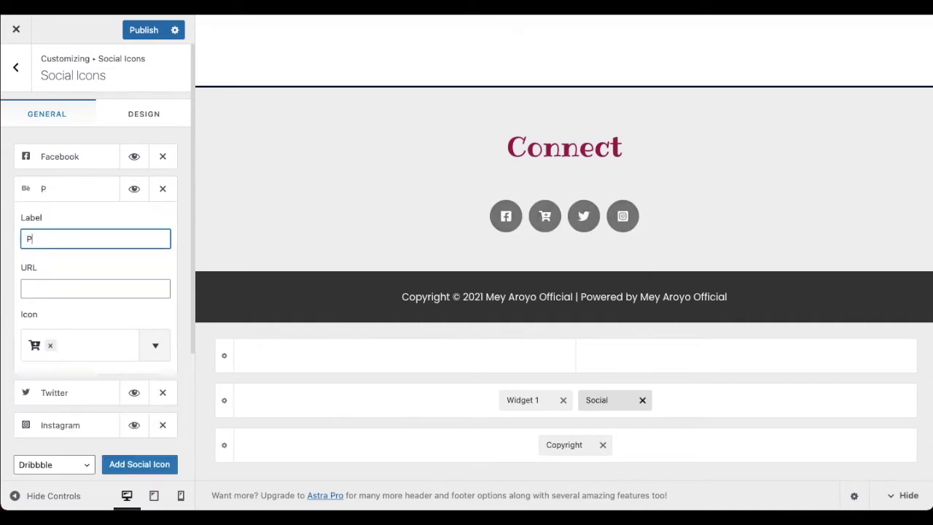
pyautogui.click(154, 346)
pyautogui.write('pi')
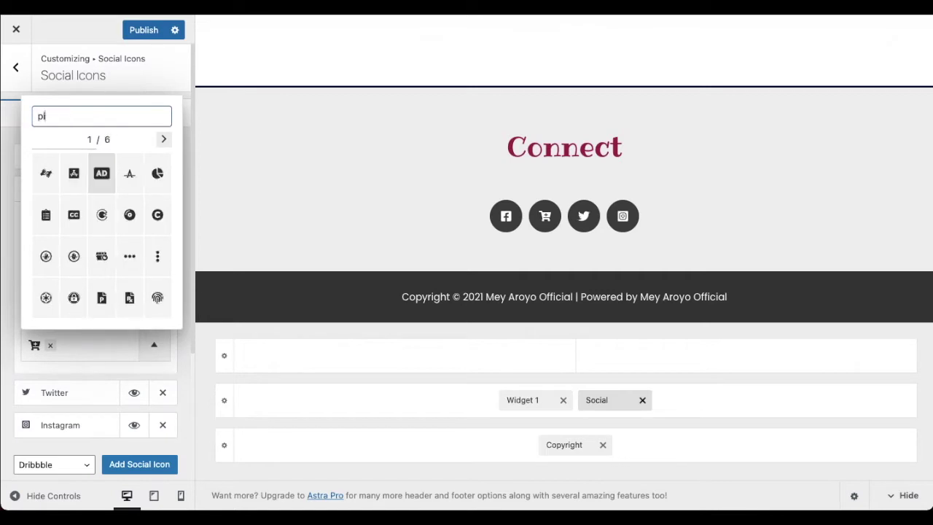
pyautogui.write('nt')
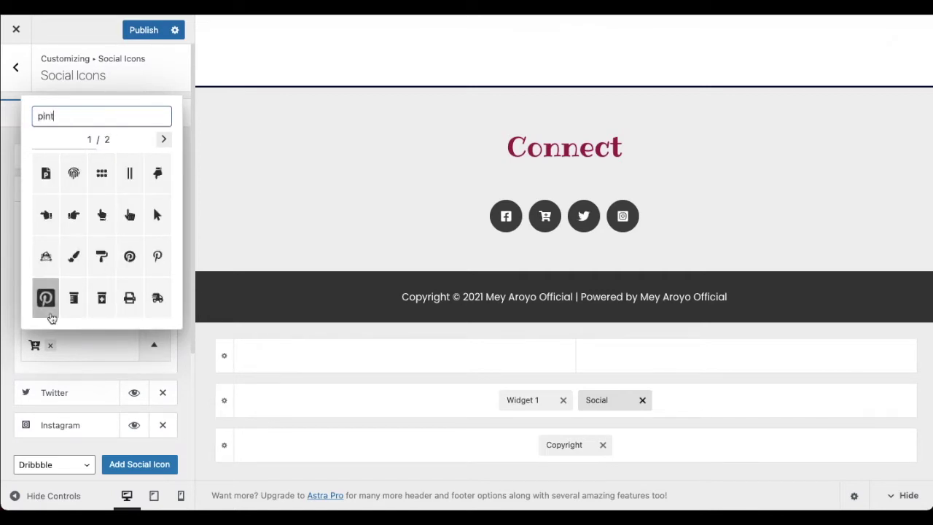
pyautogui.click(130, 256)
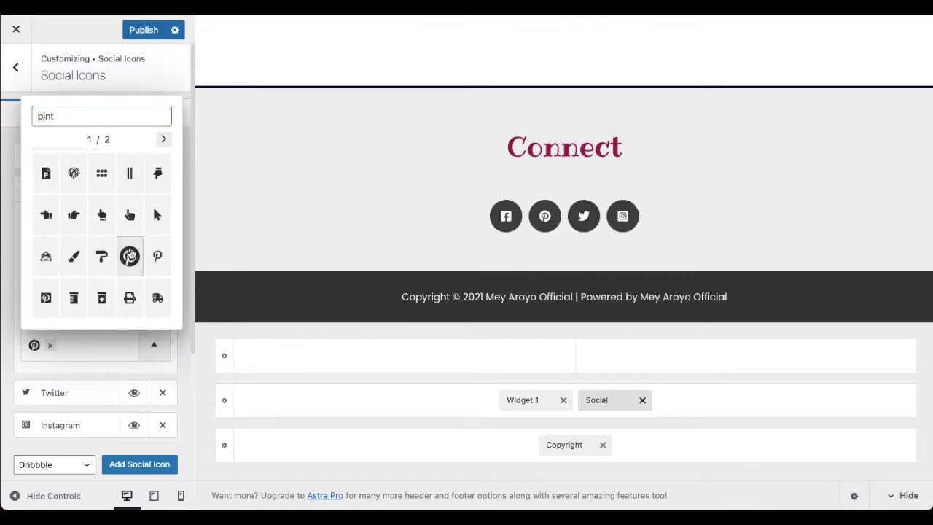
pyautogui.click(10, 183)
pyautogui.click(77, 190)
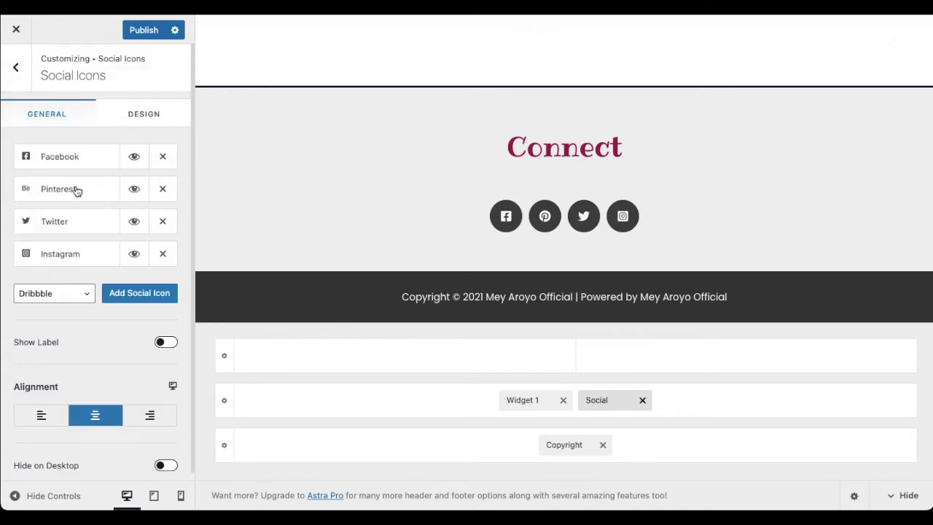
# - Delete the Twitter icon, turn on Show Label, and keep the buttons centre-aligned
pyautogui.click(164, 222)
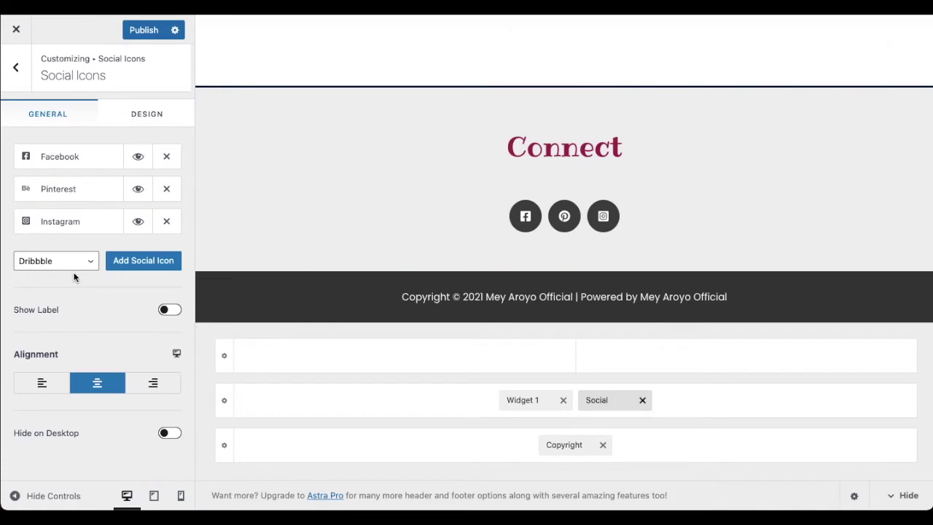
pyautogui.click(175, 313)
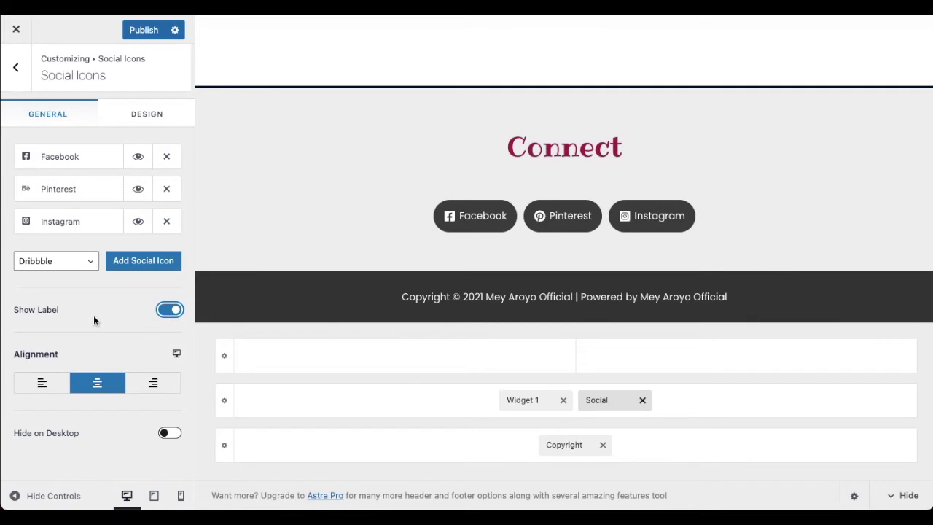
pyautogui.click(45, 385)
pyautogui.click(151, 385)
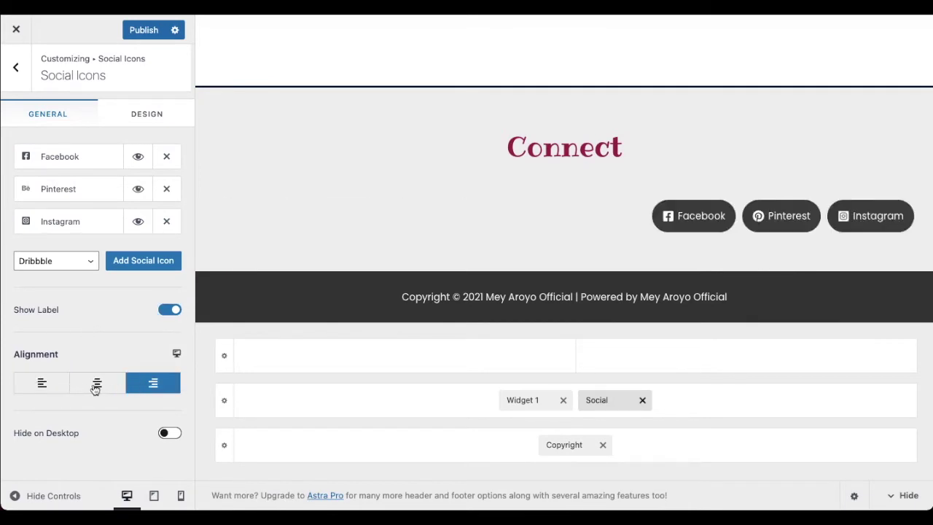
pyautogui.click(97, 385)
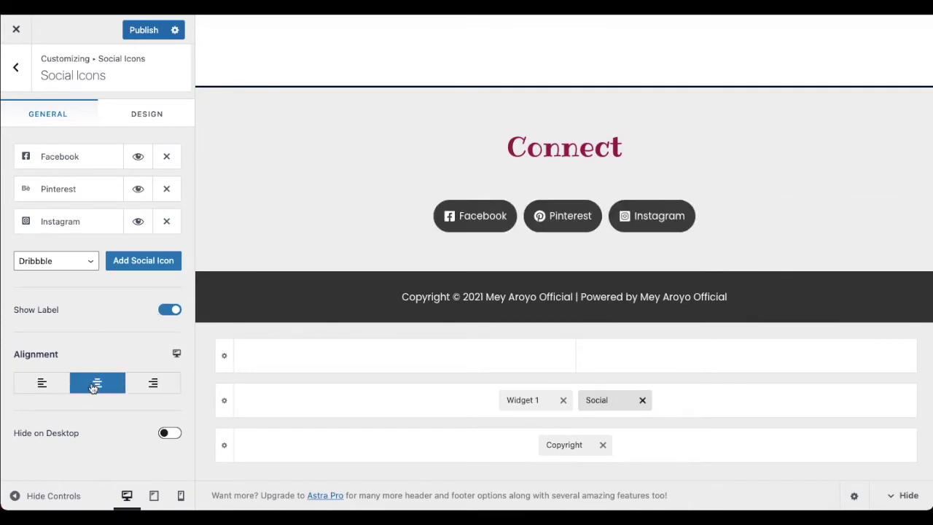
pyautogui.click(142, 116)
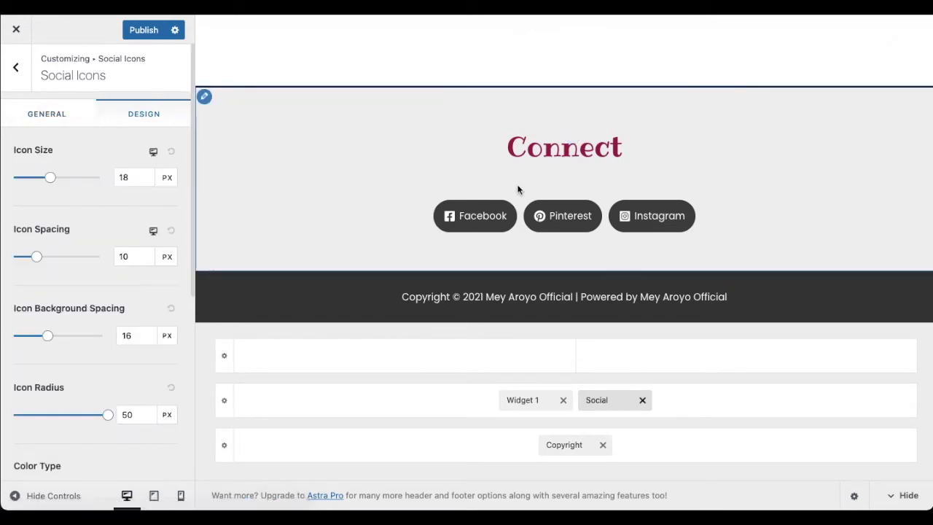
# - Use the Design sliders to set Icon Size 21 px, Icon Spacing 11 px and Icon Radius 10 px
pyautogui.moveTo(55, 181); pyautogui.dragTo(93, 189)
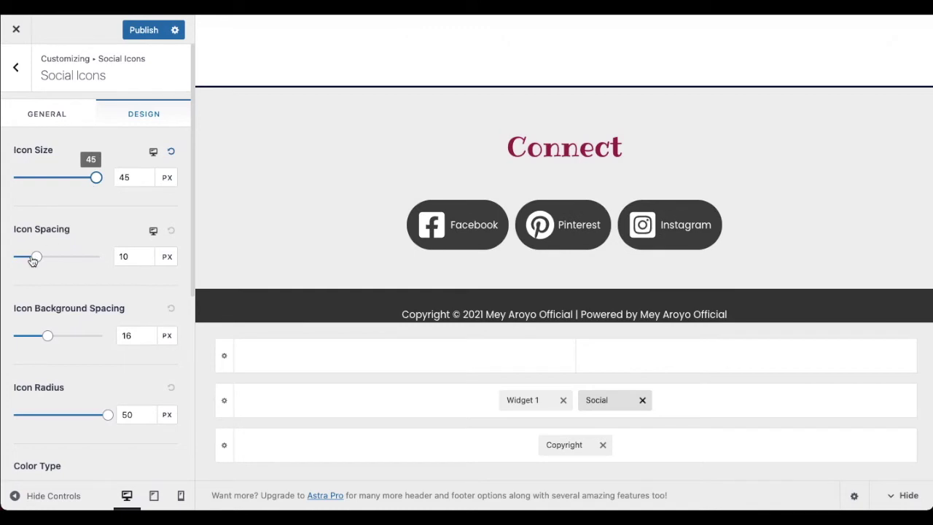
pyautogui.moveTo(37, 256); pyautogui.dragTo(64, 262)
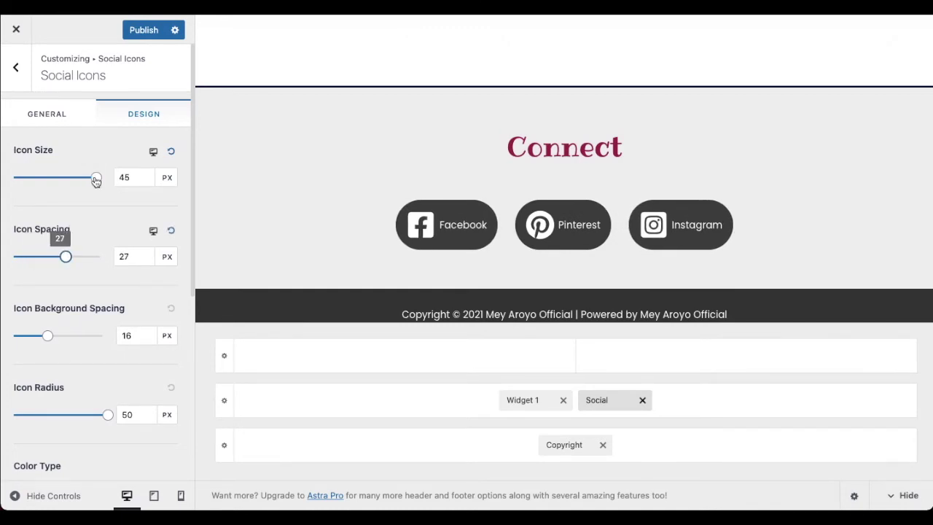
pyautogui.moveTo(96, 179); pyautogui.dragTo(55, 184)
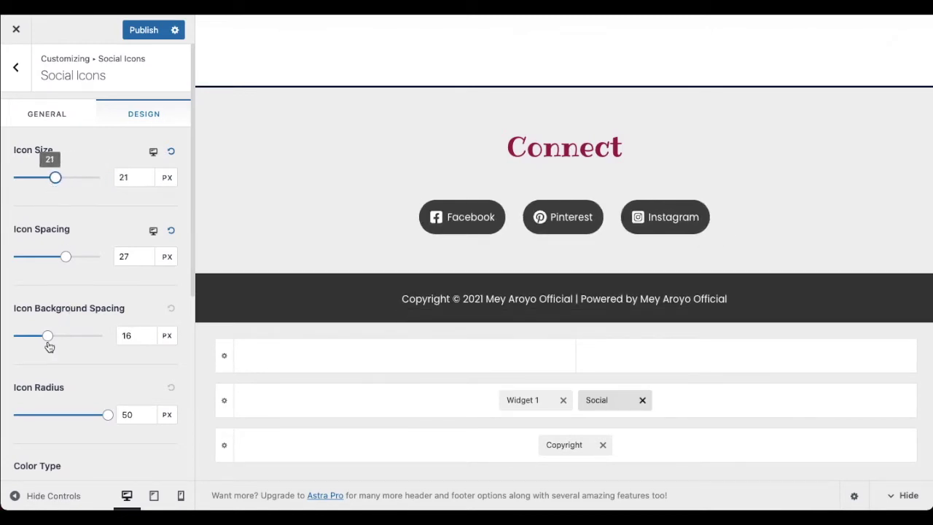
pyautogui.scroll(-1, 65, 335)
pyautogui.moveTo(107, 362); pyautogui.dragTo(33, 363)
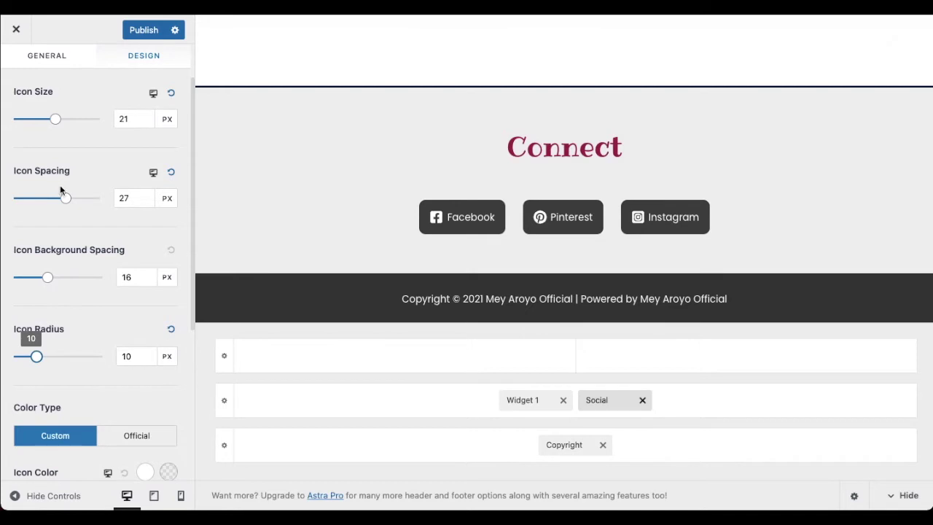
pyautogui.moveTo(57, 203); pyautogui.dragTo(38, 198)
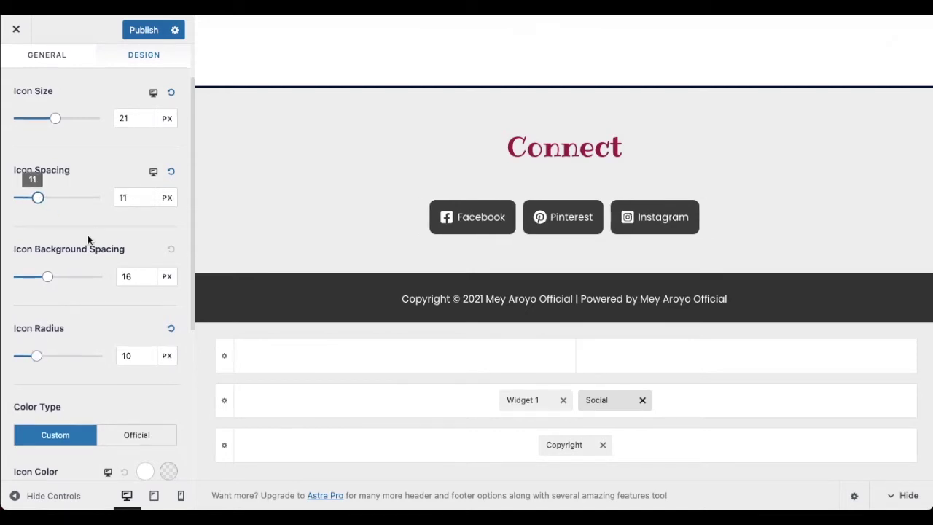
pyautogui.scroll(-4, 88, 240)
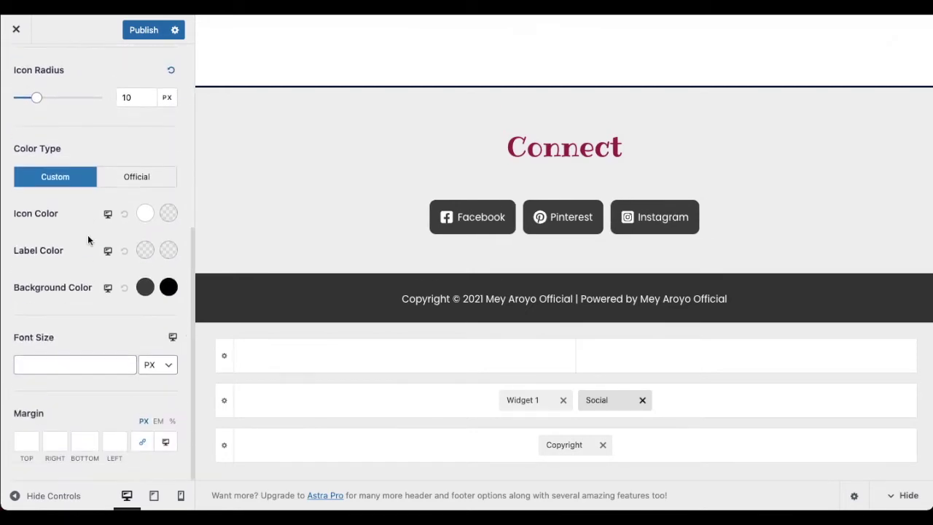
# - Keep custom colours and paste #81b14b as the social buttons' background colour
pyautogui.click(122, 182)
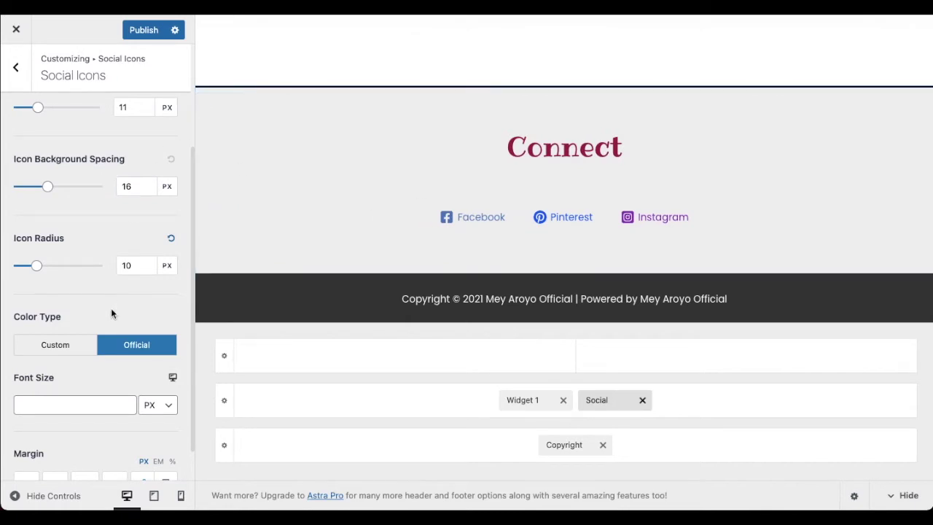
pyautogui.scroll(-1, 111, 307)
pyautogui.click(57, 313)
pyautogui.scroll(-3, 135, 322)
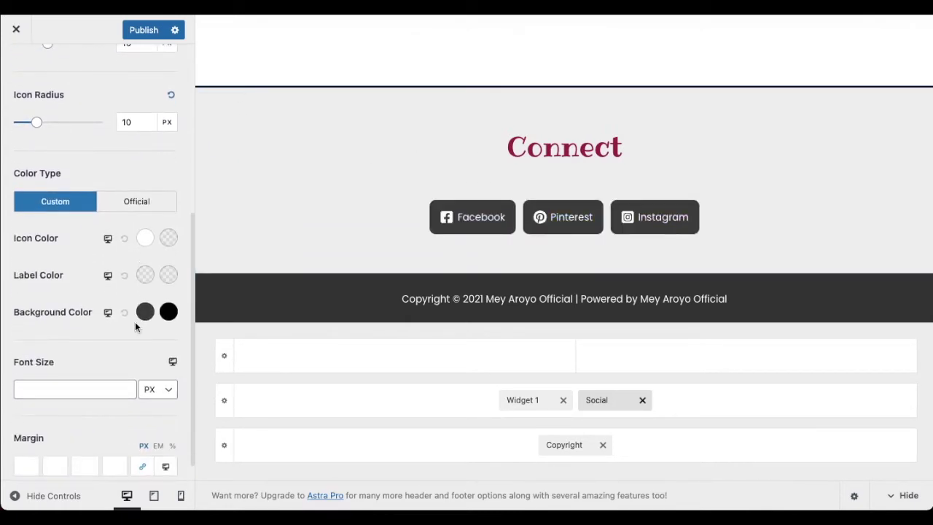
pyautogui.click(145, 312)
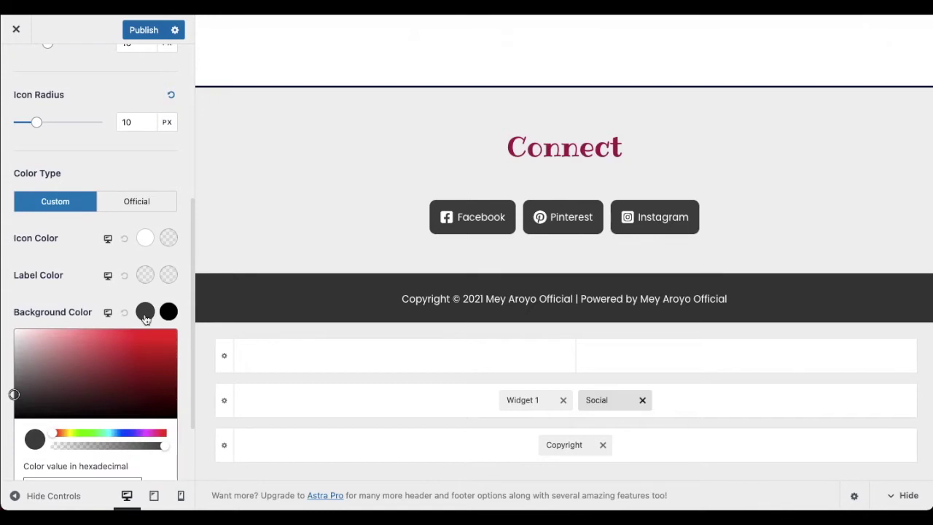
pyautogui.scroll(-3, 95, 355)
pyautogui.tripleClick(60, 391)
pyautogui.write('#9e1f4b')
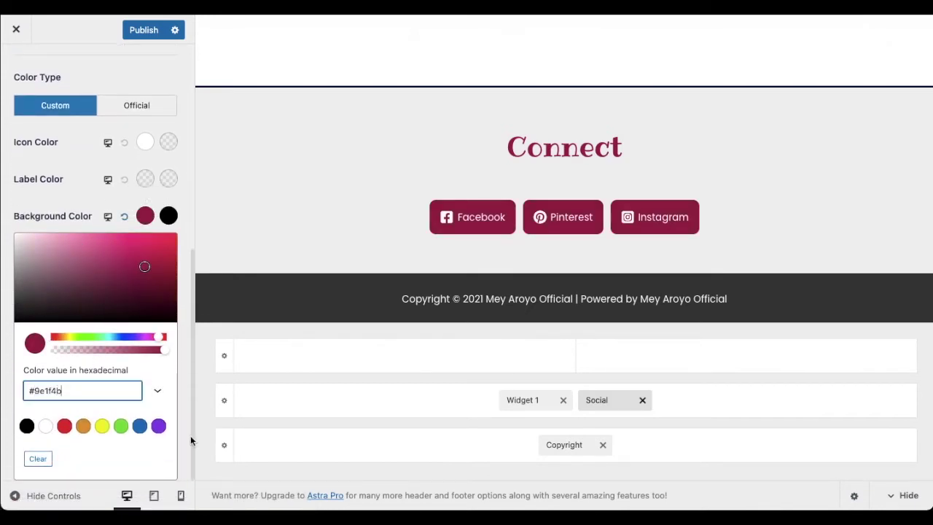
pyautogui.click(432, 474)
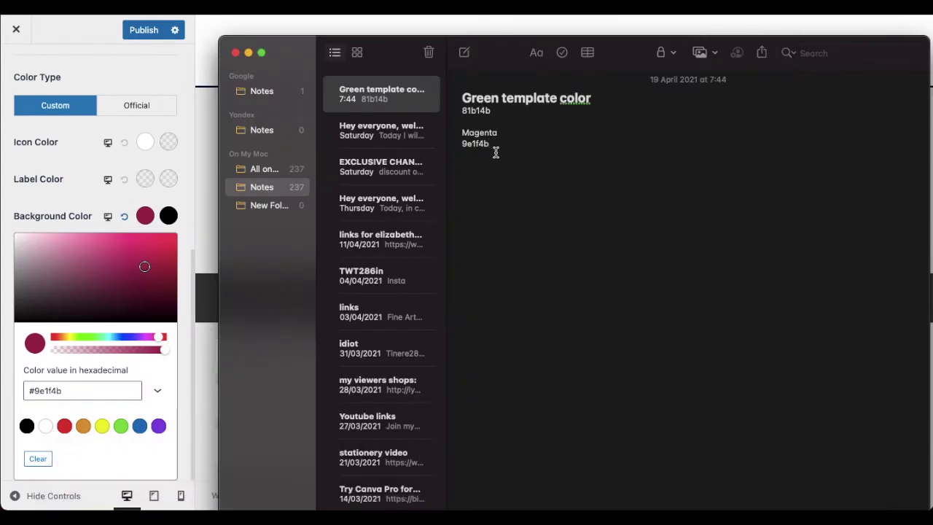
pyautogui.doubleClick(474, 111)
pyautogui.hotkey('ctrl', 'c')
pyautogui.click(66, 396)
pyautogui.tripleClick(66, 396)
pyautogui.hotkey('ctrl', 'v')
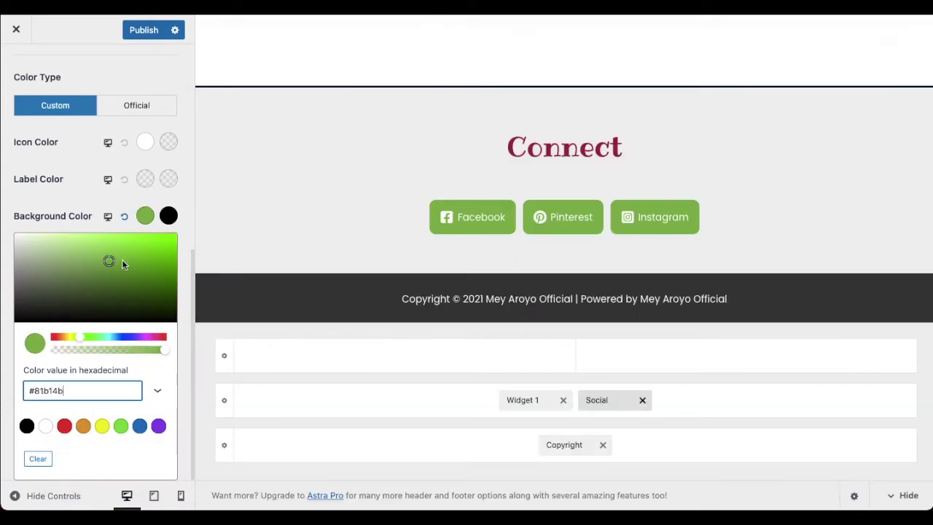
pyautogui.click(70, 218)
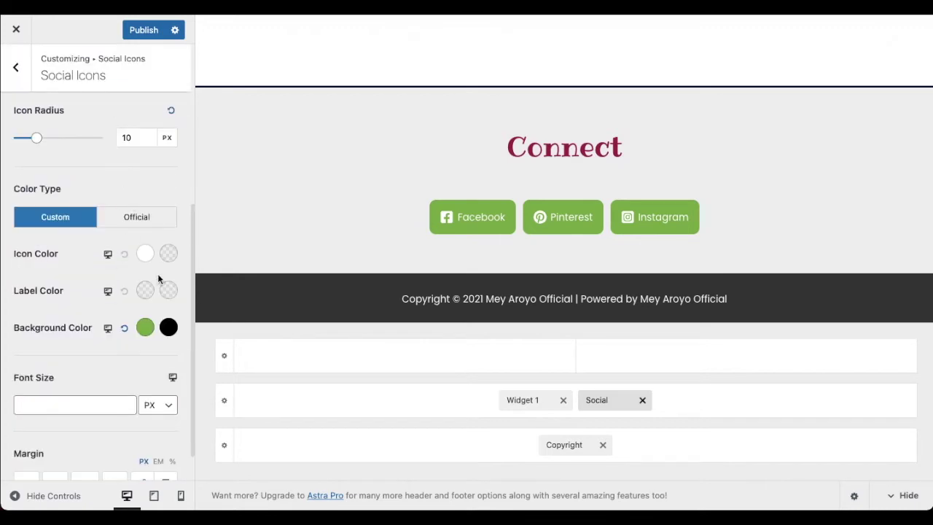
# - Make the social icons black #000000 and lighten the button background to a pale green
pyautogui.click(147, 254)
pyautogui.moveTo(75, 333); pyautogui.dragTo(13, 358)
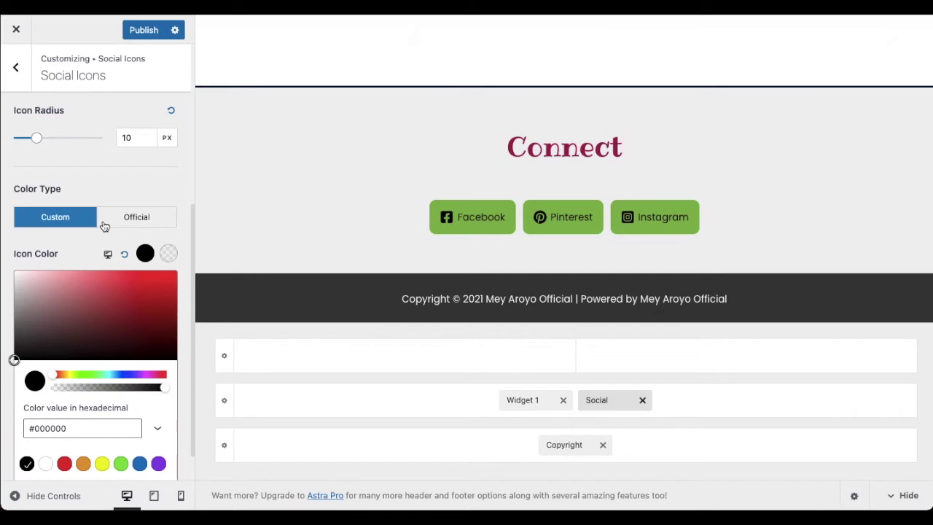
pyautogui.click(85, 245)
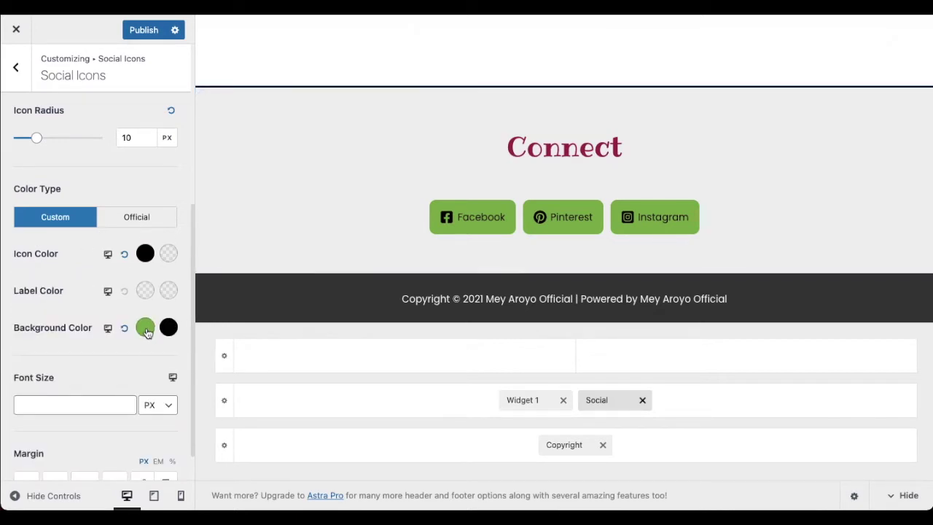
pyautogui.click(145, 328)
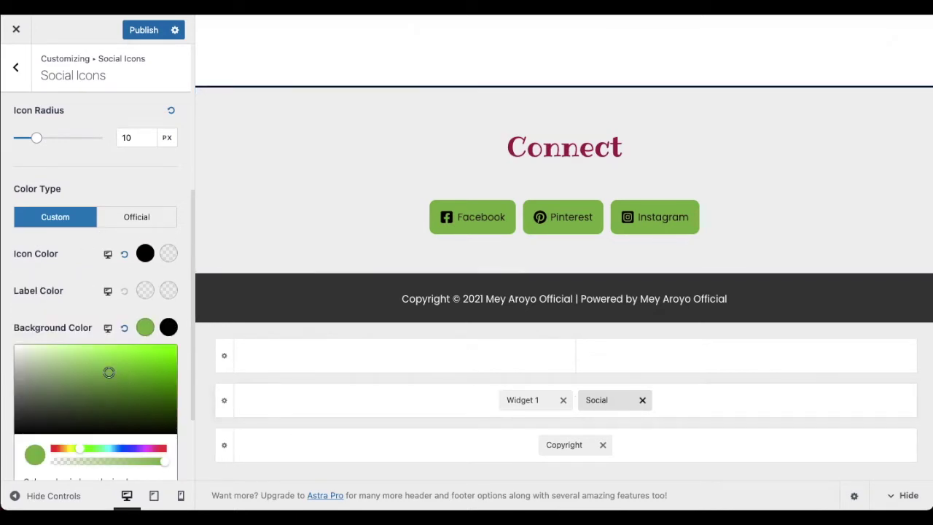
pyautogui.moveTo(109, 374); pyautogui.dragTo(91, 345)
pyautogui.click(87, 266)
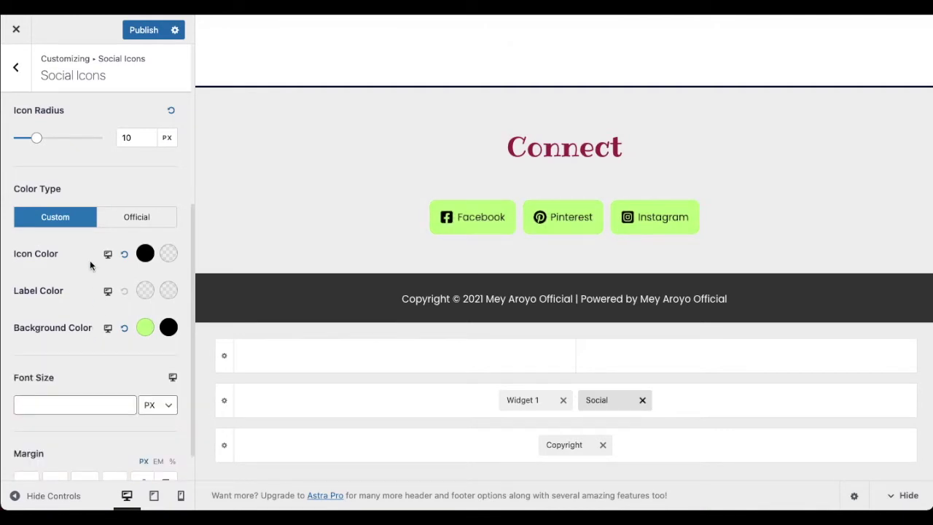
pyautogui.scroll(-1, 113, 347)
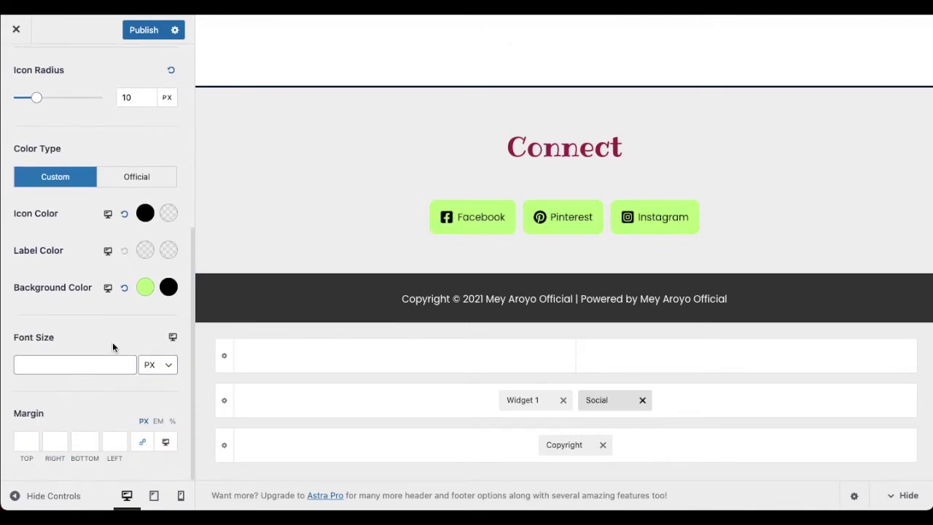
pyautogui.scroll(5, 113, 347)
pyautogui.click(40, 114)
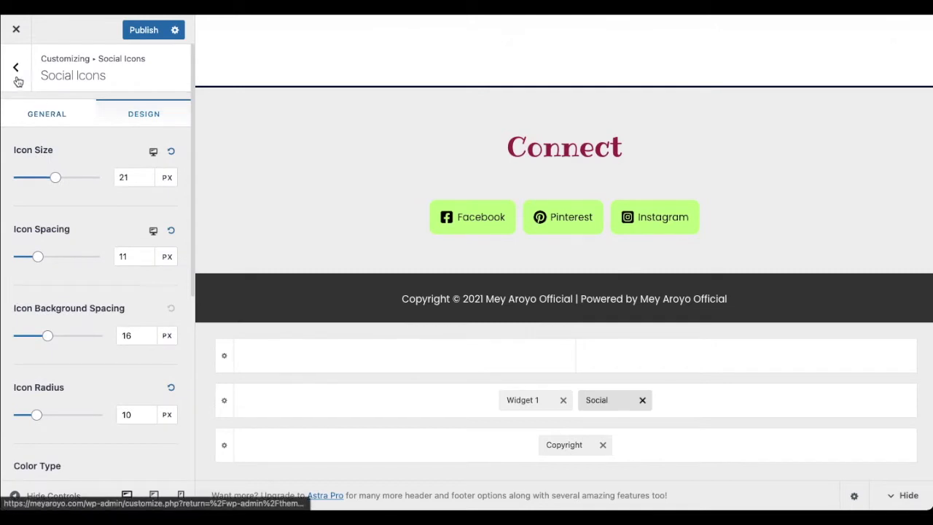
pyautogui.click(27, 83)
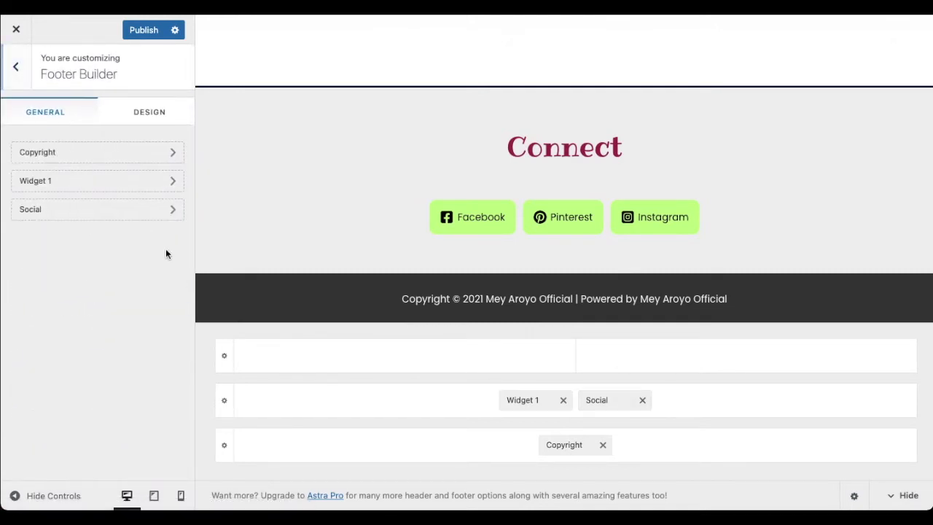
# - In Widget 1's Text widget, replace the heading 'Connect' with 'Let's get social'
pyautogui.click(97, 185)
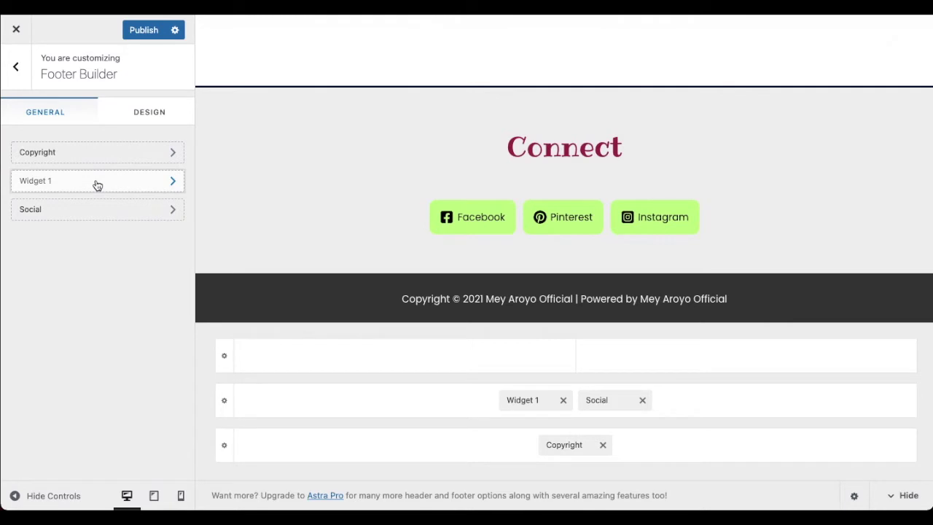
pyautogui.click(70, 154)
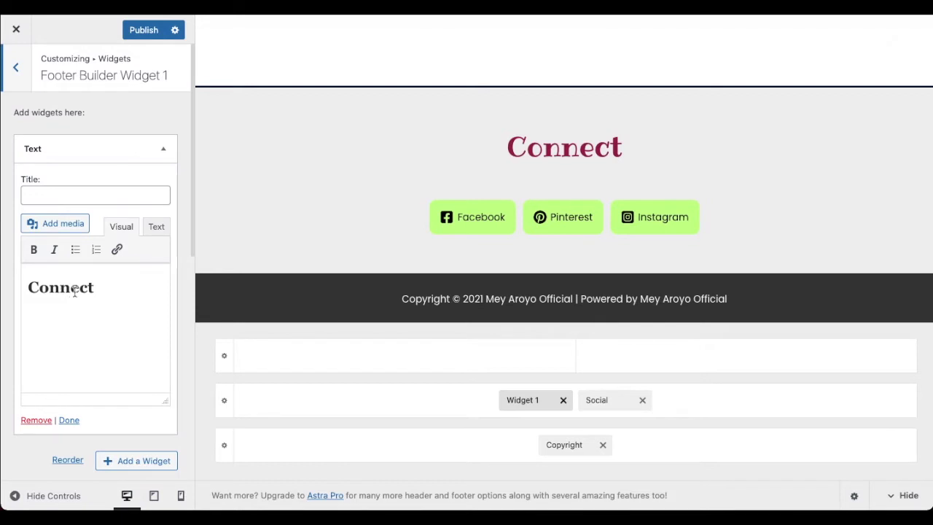
pyautogui.doubleClick(67, 290)
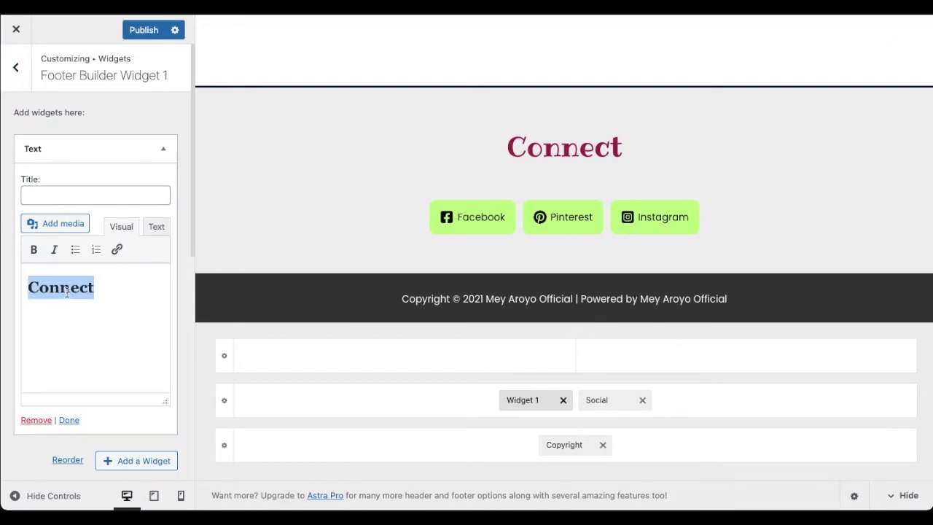
pyautogui.write("Let's get social")
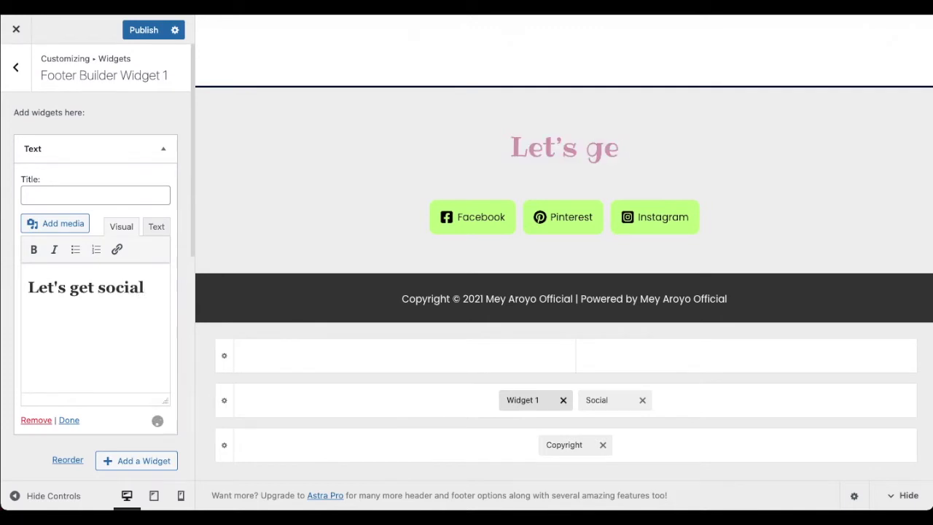
pyautogui.click(77, 150)
# - Look over the footer Copyright settings, then return to the main Customizer menu
pyautogui.click(22, 86)
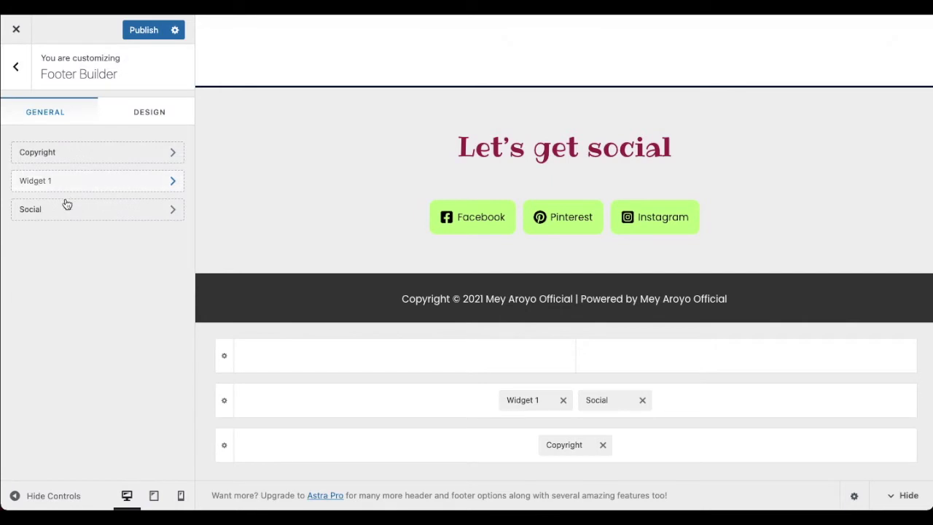
pyautogui.click(55, 157)
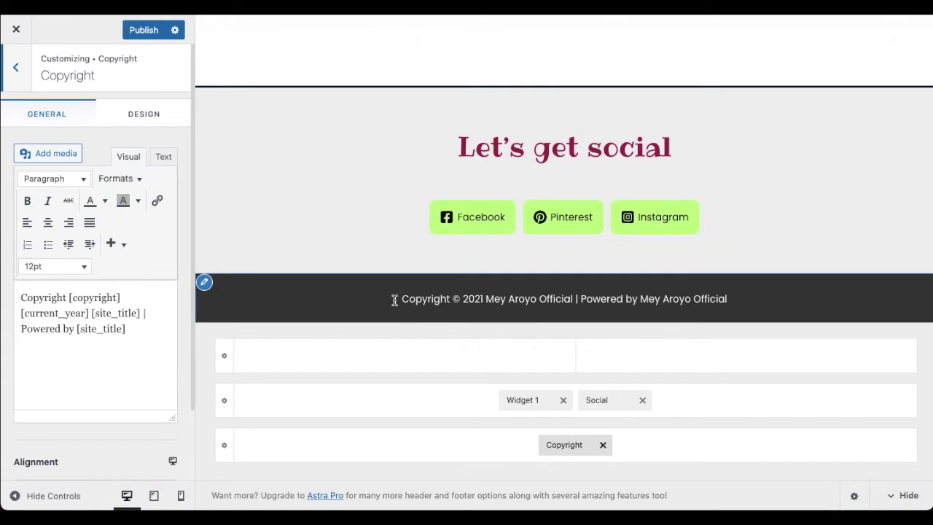
pyautogui.click(18, 70)
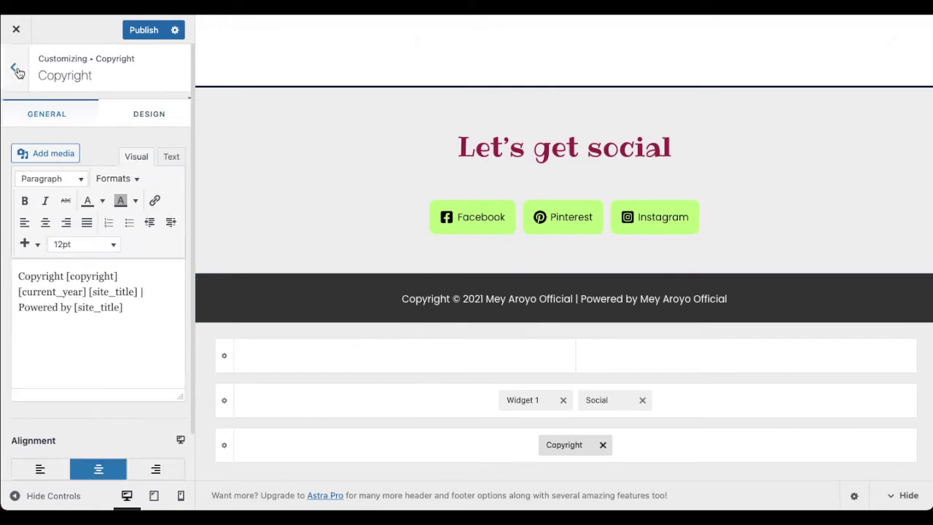
pyautogui.click(19, 71)
pyautogui.click(17, 69)
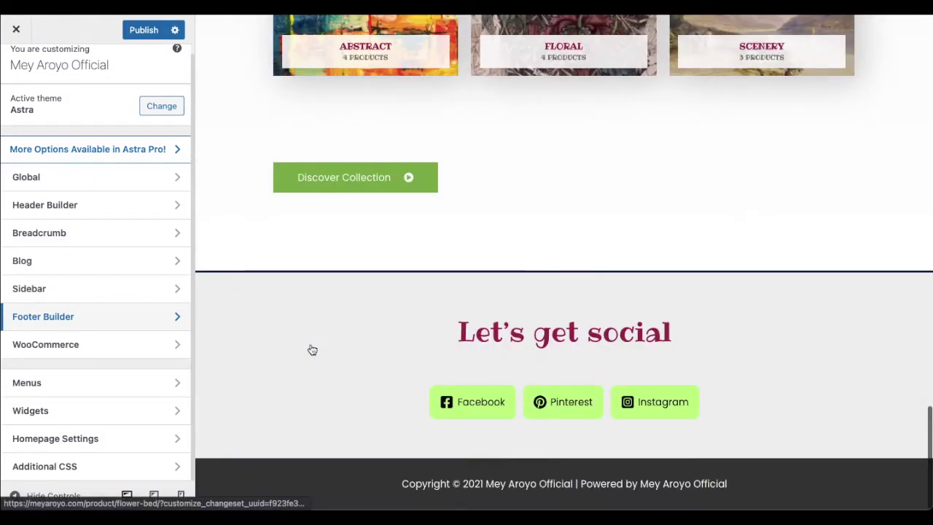
pyautogui.scroll(15, 312, 350)
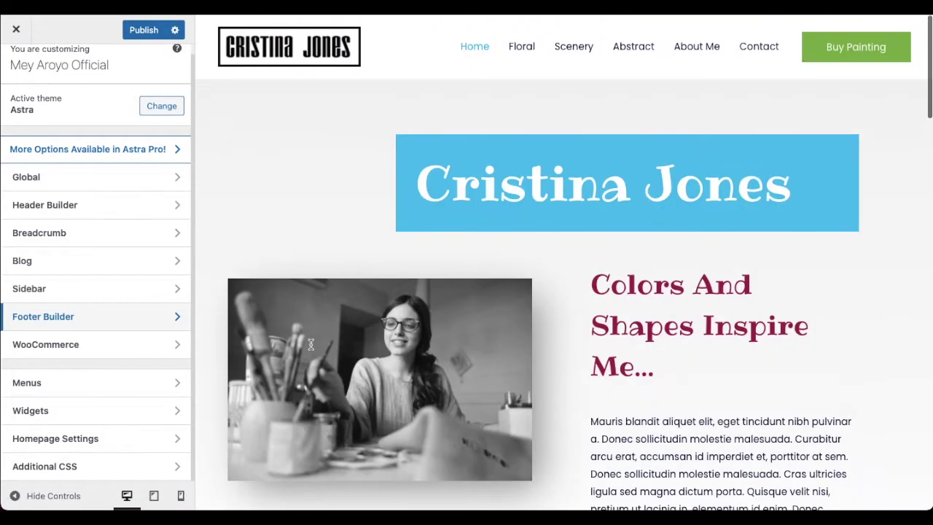
pyautogui.click(38, 348)
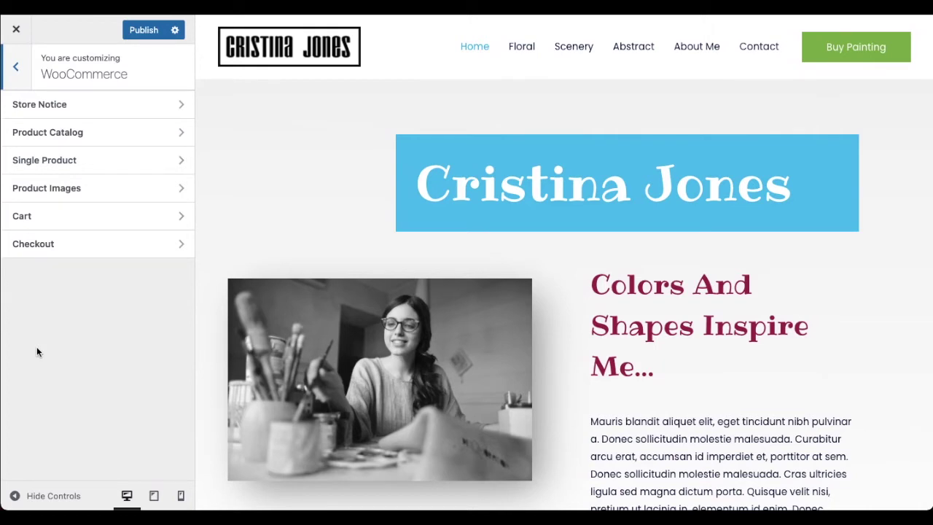
pyautogui.click(20, 78)
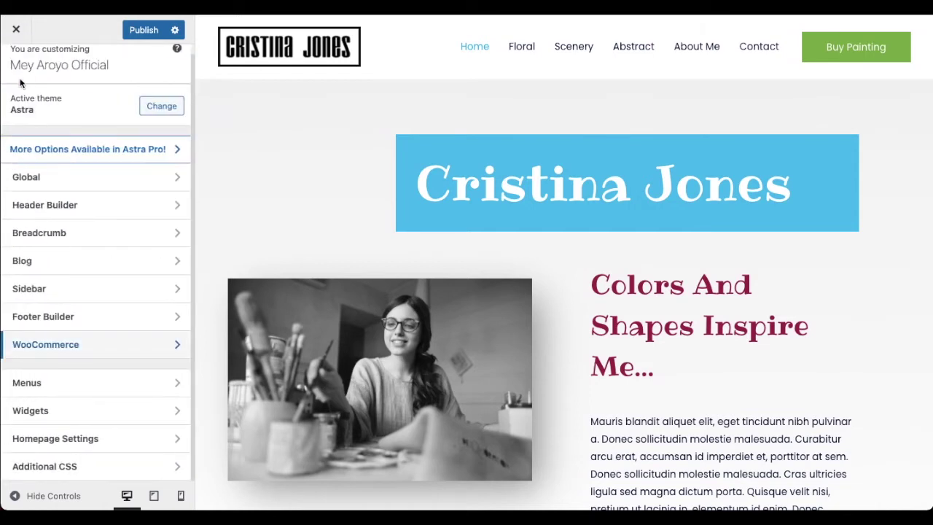
pyautogui.click(73, 387)
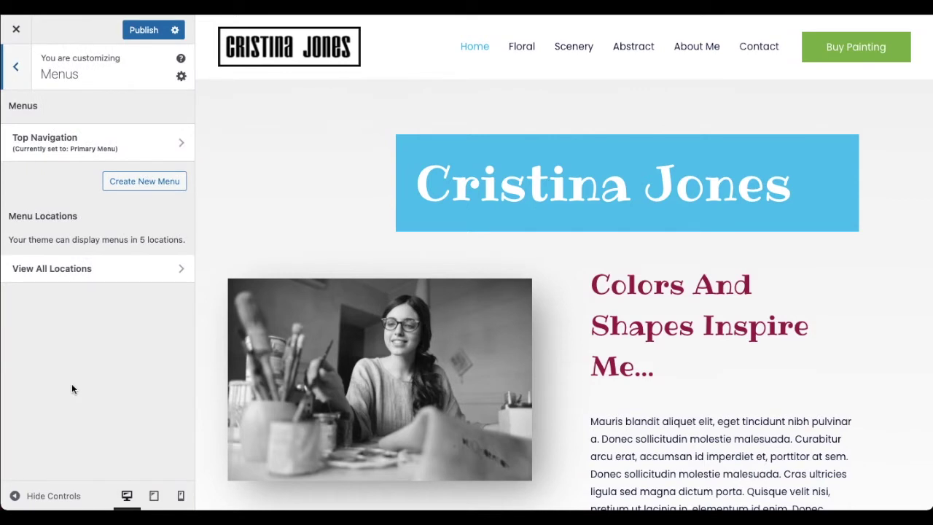
pyautogui.click(115, 154)
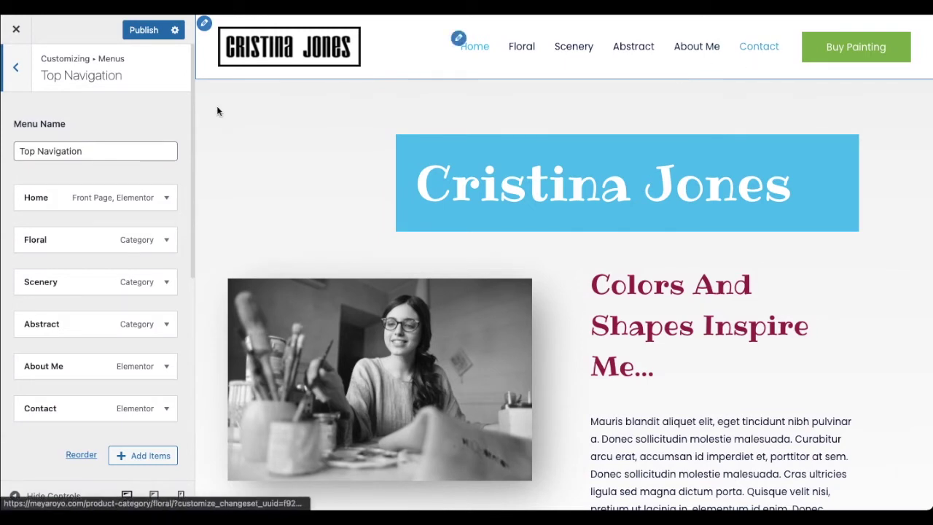
pyautogui.click(19, 73)
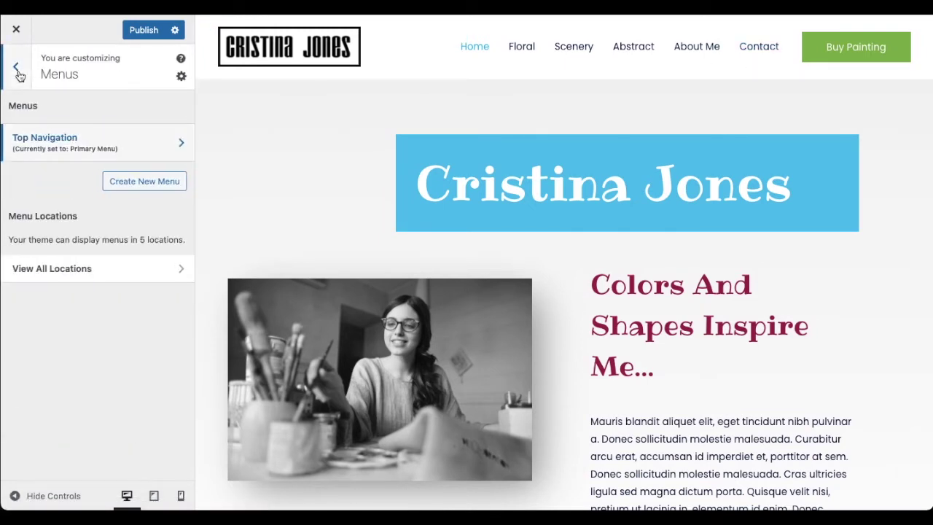
pyautogui.click(17, 76)
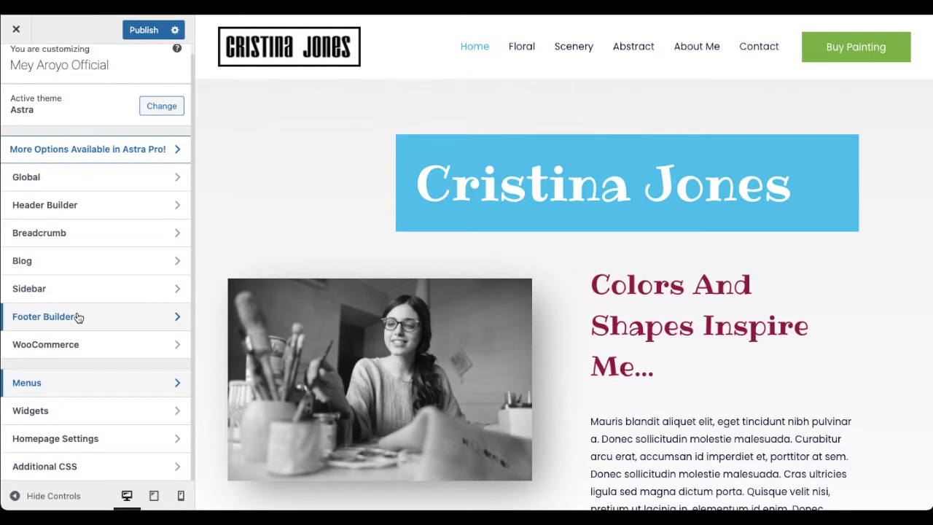
pyautogui.click(74, 438)
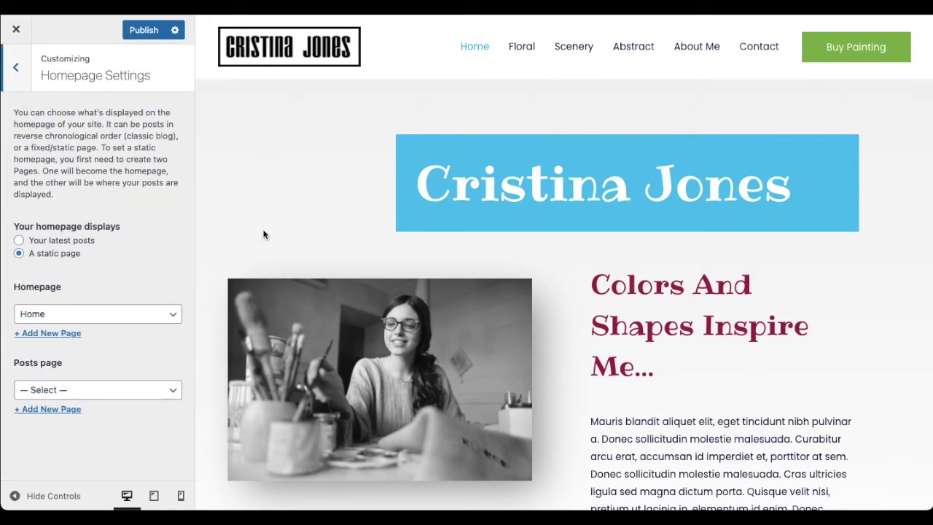
pyautogui.click(23, 76)
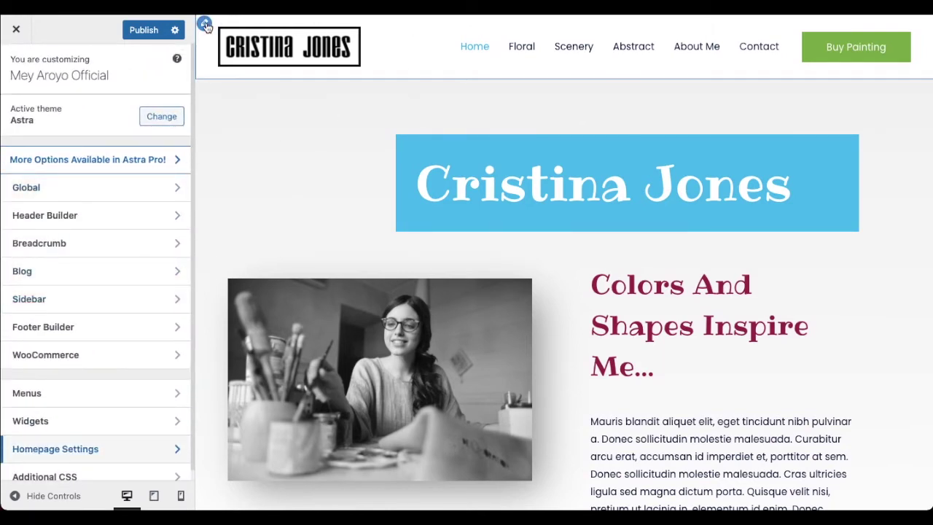
pyautogui.click(204, 24)
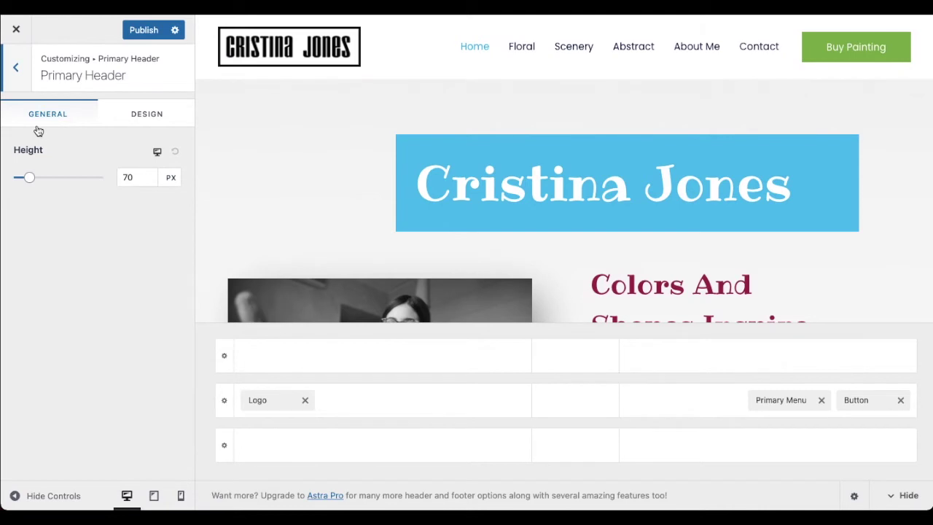
# - Go to the header Logo settings and bring up the Change Logo image picker
pyautogui.click(146, 117)
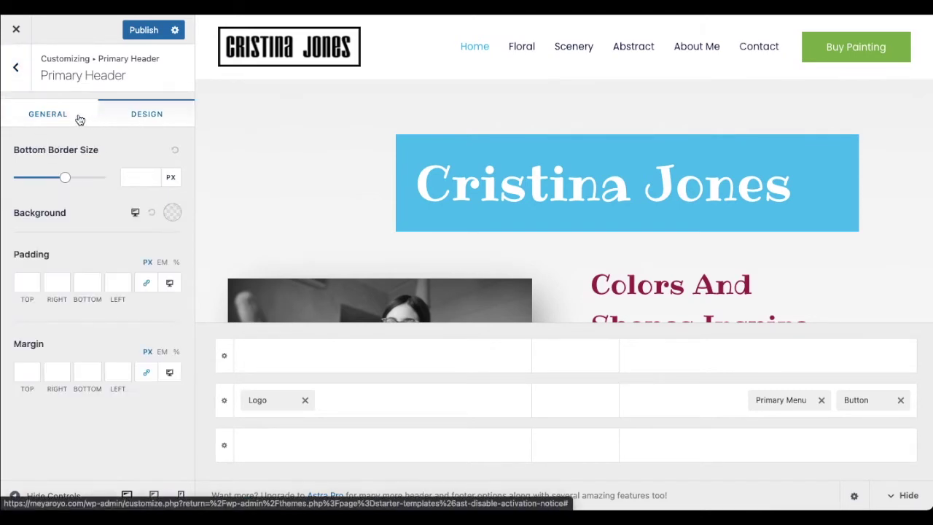
pyautogui.click(15, 68)
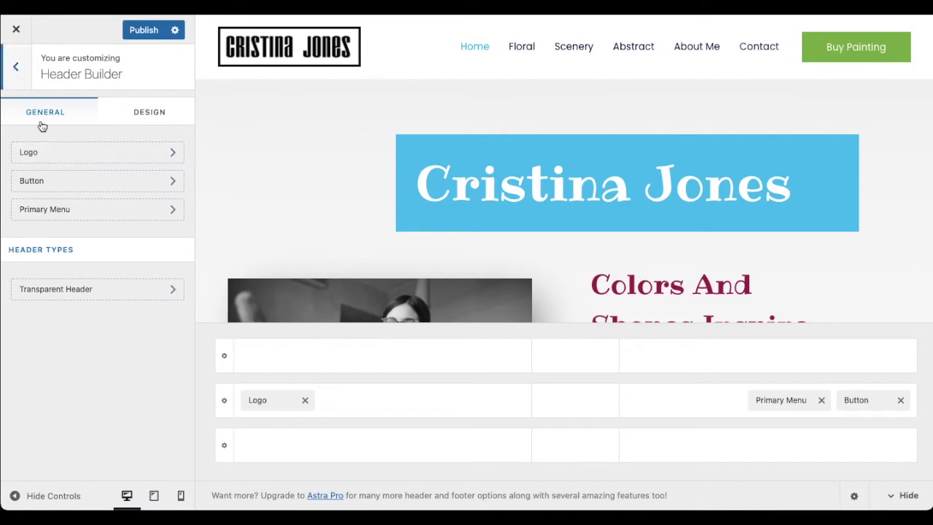
pyautogui.click(94, 158)
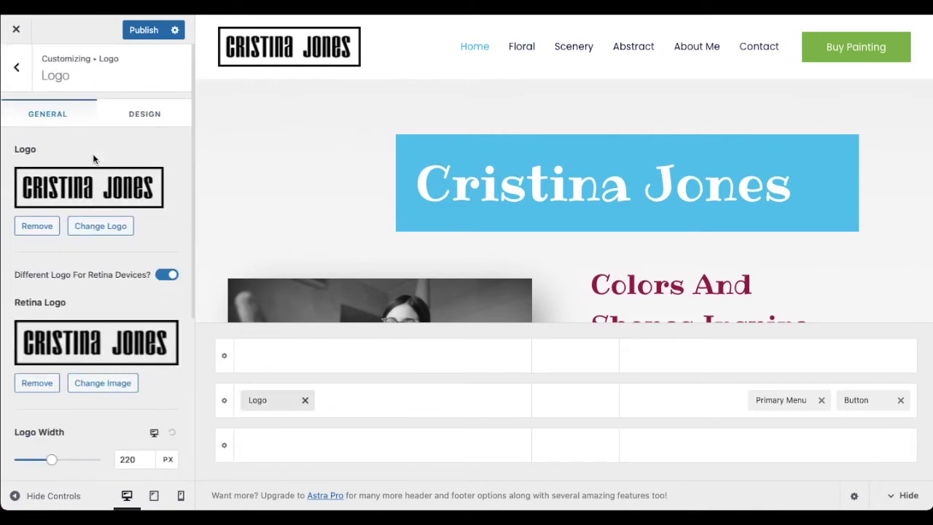
pyautogui.click(100, 229)
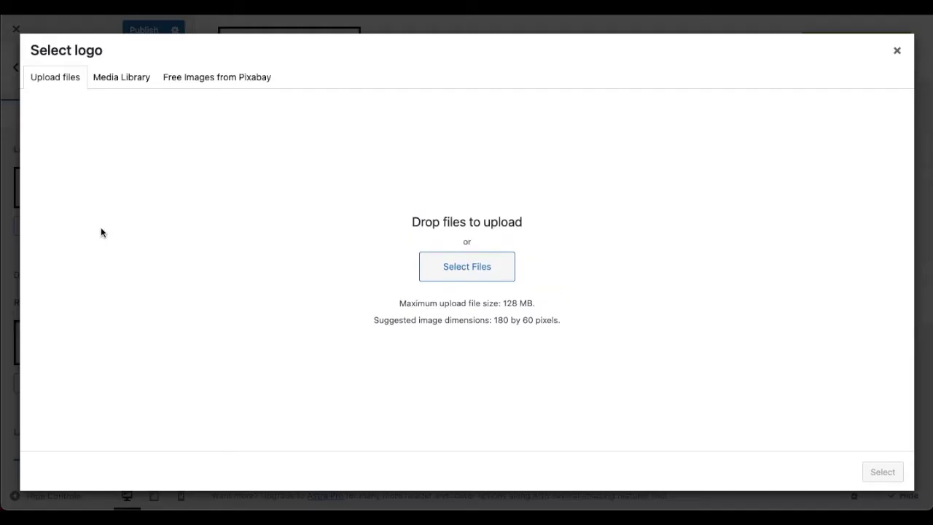
# - View artist-logo-free-img.png (230 × 64 px) in the Media Library, then close the picker unchanged
pyautogui.click(481, 29)
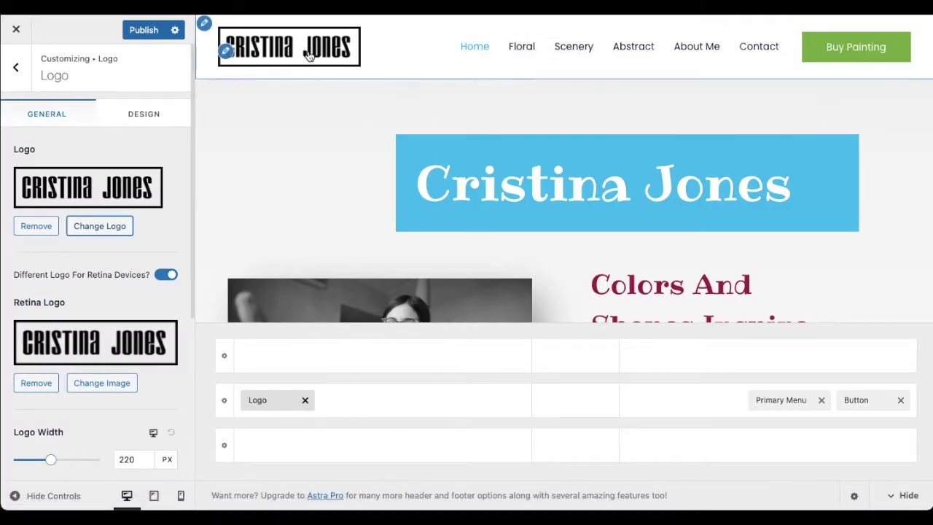
pyautogui.click(83, 190)
pyautogui.click(122, 78)
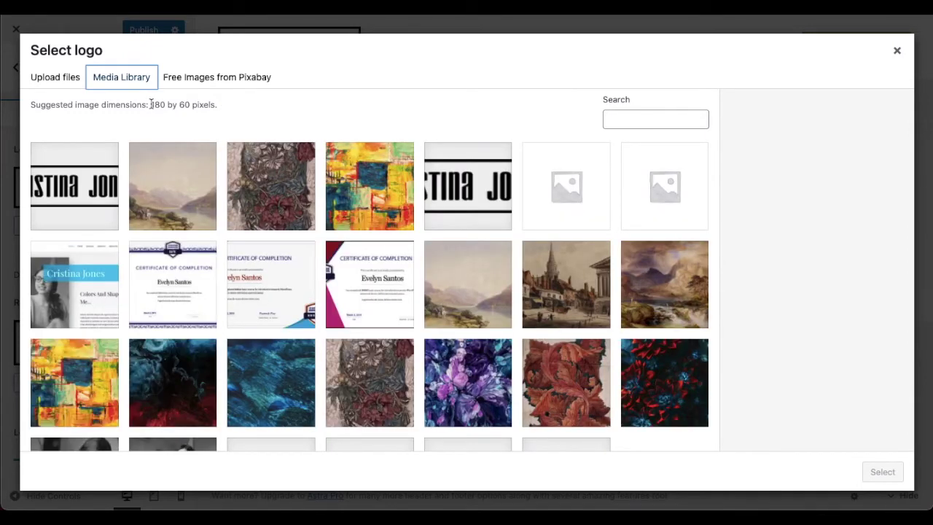
pyautogui.click(84, 198)
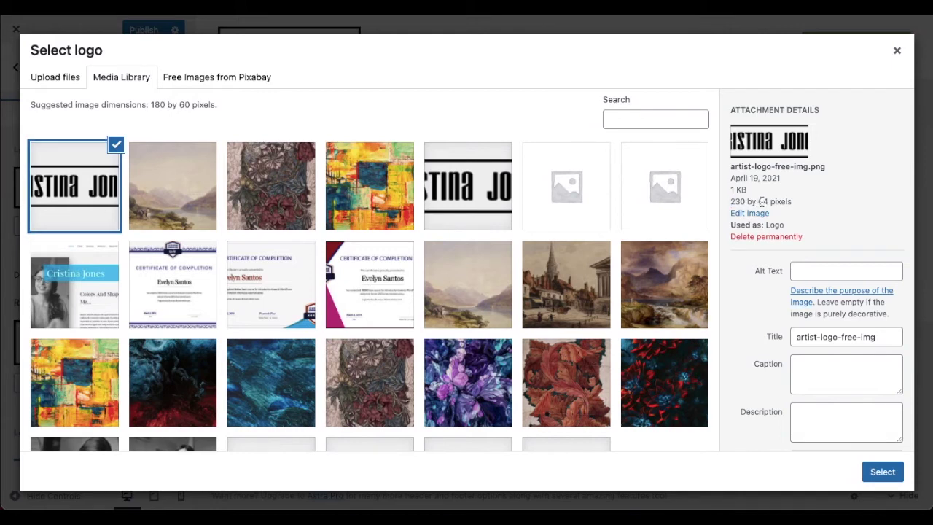
pyautogui.moveTo(770, 202); pyautogui.dragTo(708, 208)
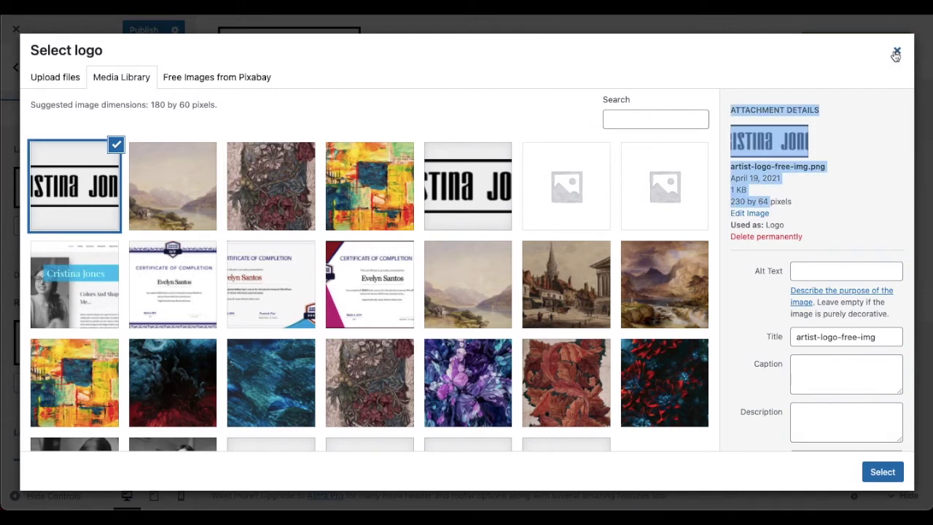
pyautogui.click(897, 53)
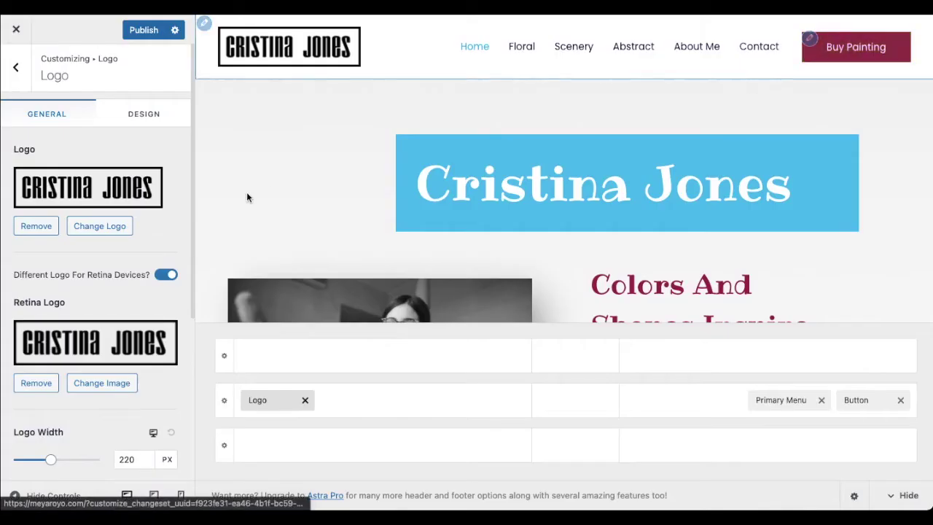
# - Remove the logo and retina logo, show the site title, and delete 'Official' from it
pyautogui.click(37, 227)
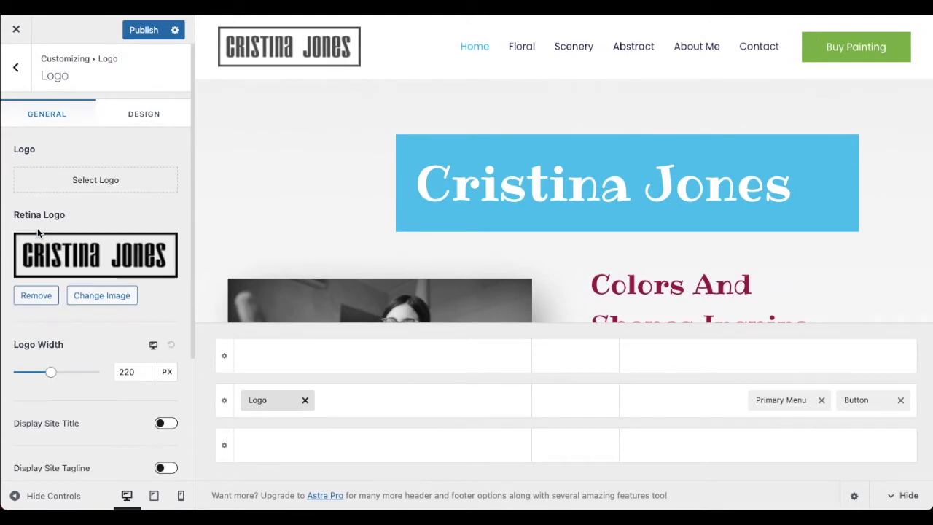
pyautogui.click(36, 296)
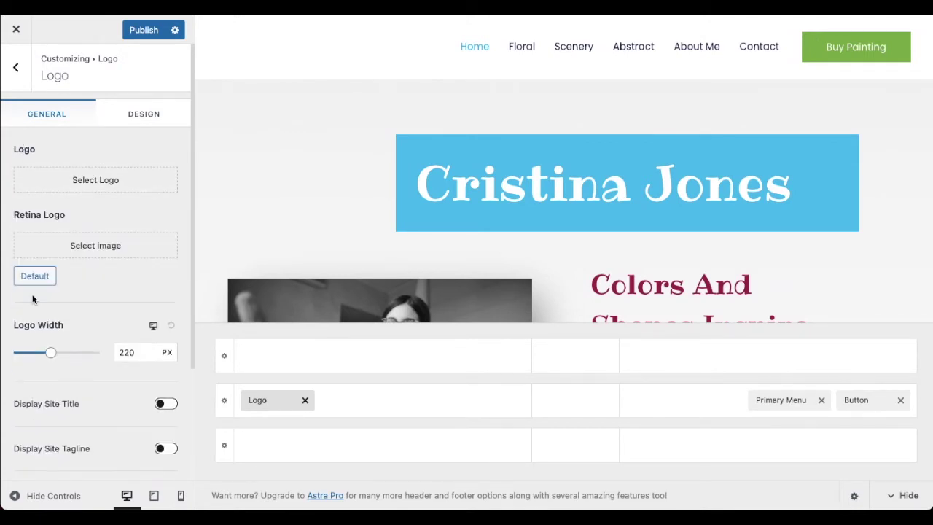
pyautogui.scroll(-2, 67, 191)
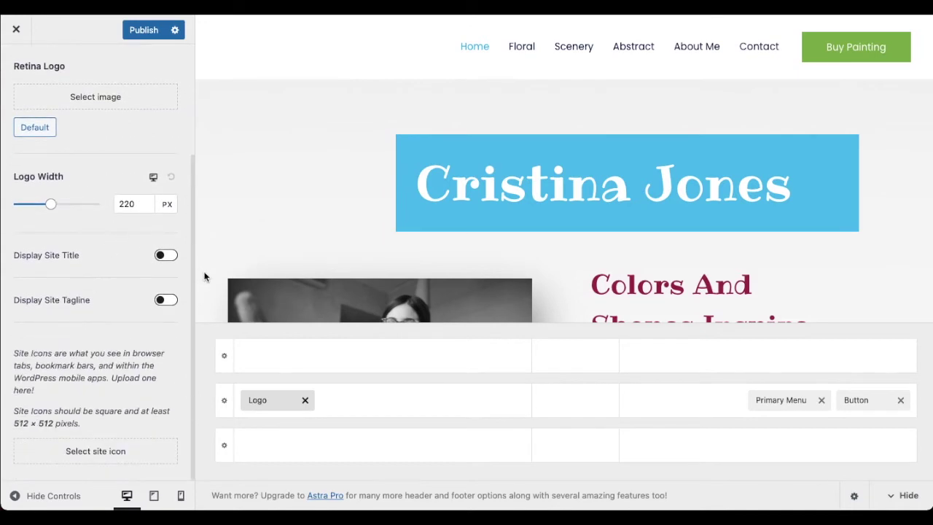
pyautogui.click(166, 256)
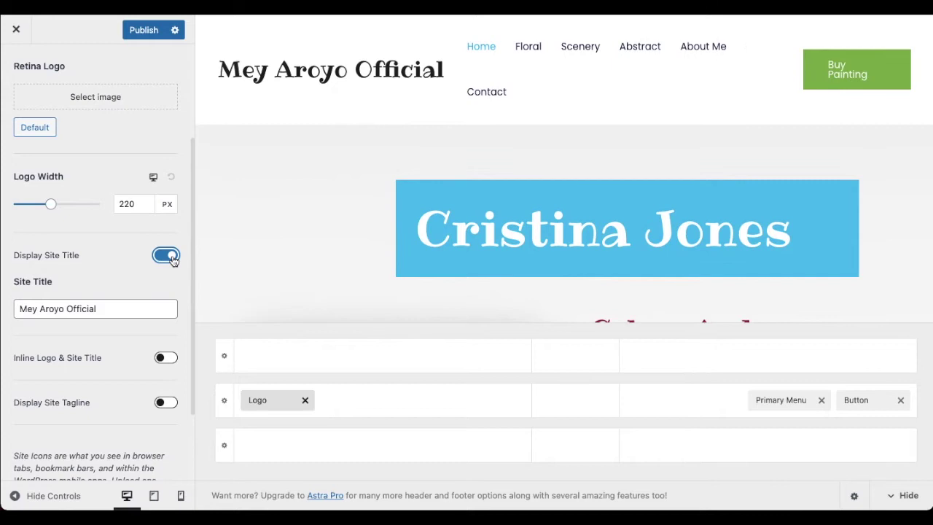
pyautogui.doubleClick(84, 310)
pyautogui.press('BackSpace')
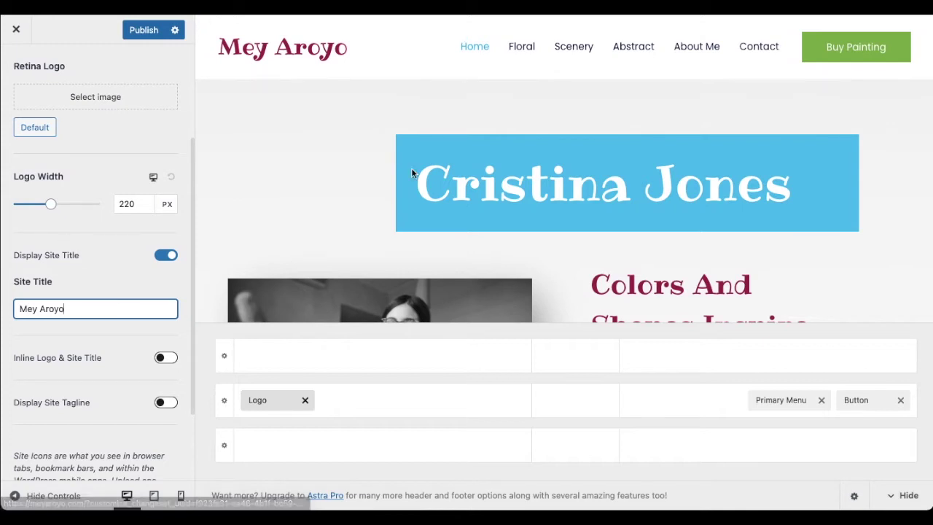
# - Raise the site title's font size to 40 px in the Design options
pyautogui.scroll(1, 110, 266)
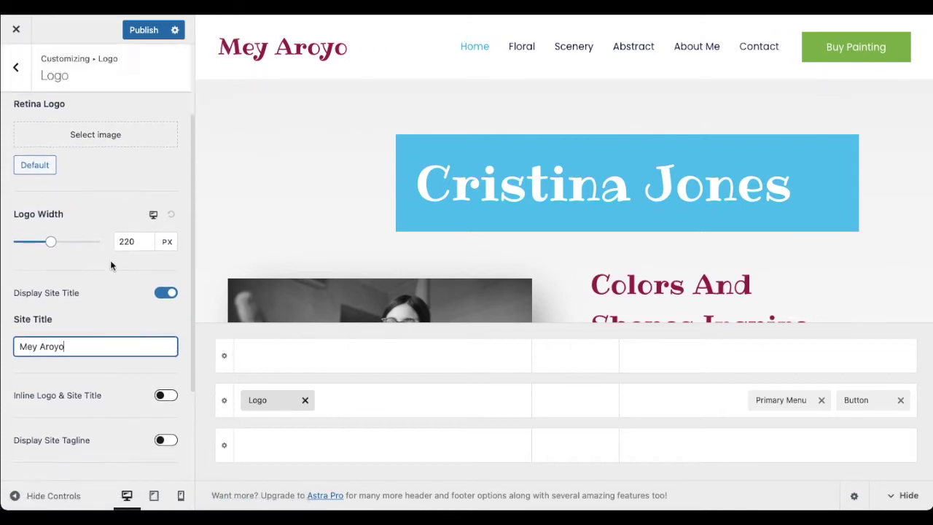
pyautogui.scroll(2, 111, 265)
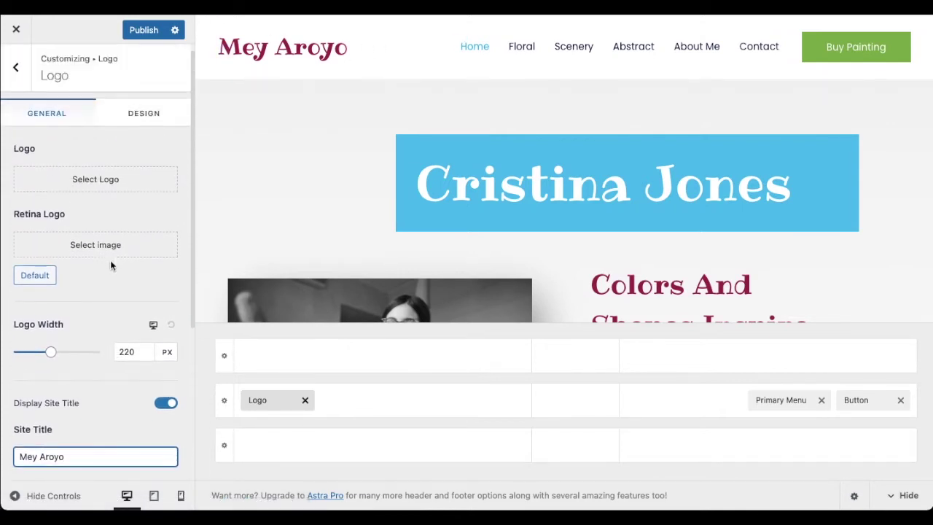
pyautogui.click(132, 124)
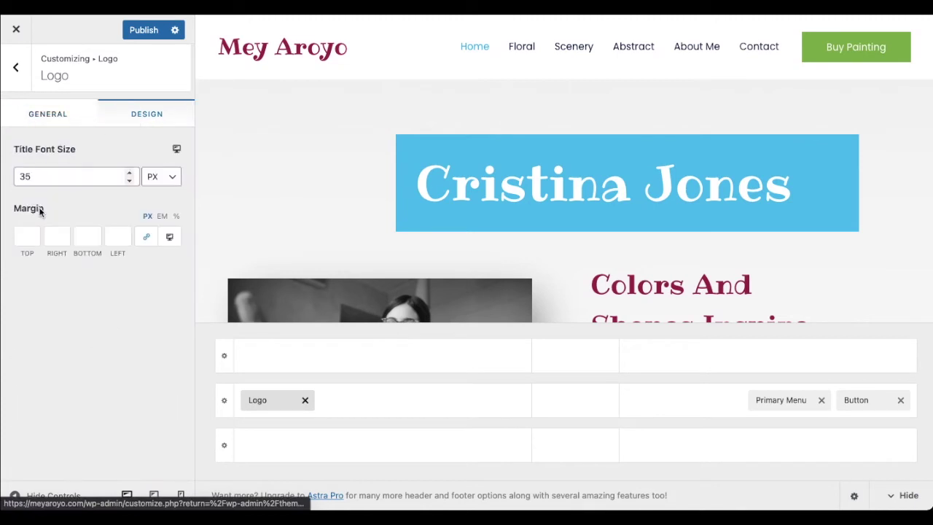
pyautogui.click(129, 173)
pyautogui.click(129, 173)
pyautogui.click(129, 173)
pyautogui.click(129, 173)
pyautogui.click(129, 173)
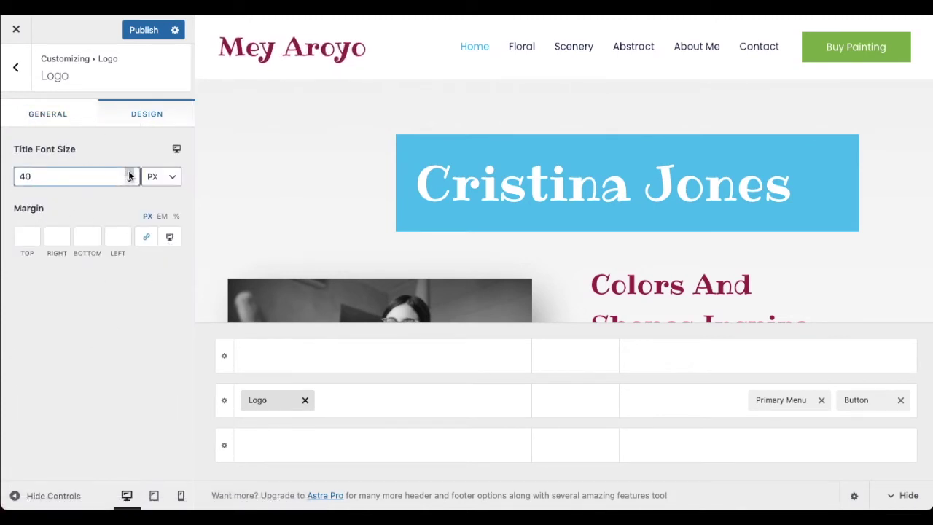
pyautogui.click(129, 176)
pyautogui.click(54, 123)
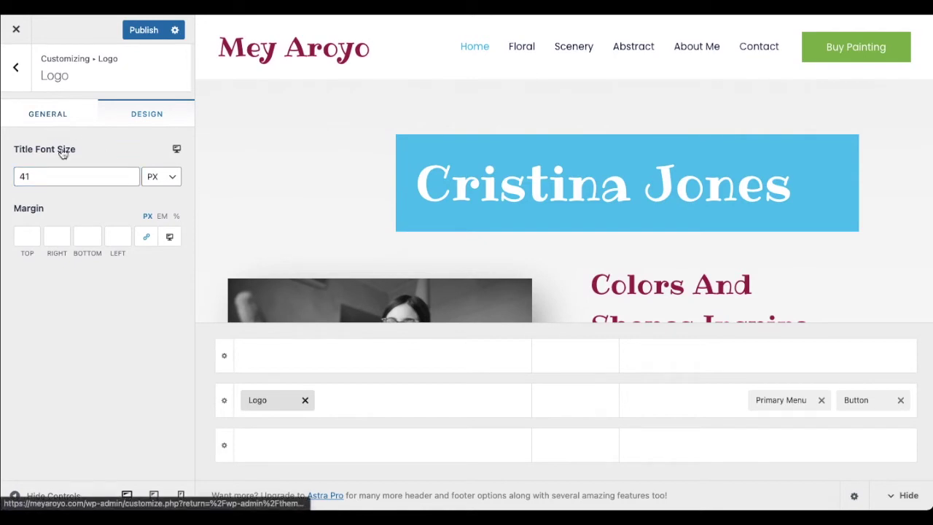
pyautogui.click(458, 40)
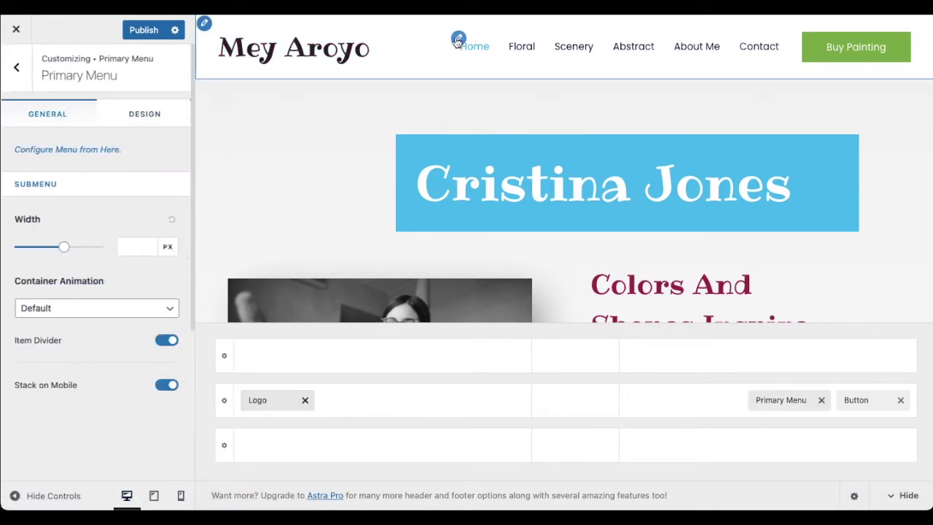
# - Set the primary menu's normal link colour to black #000000
pyautogui.click(136, 119)
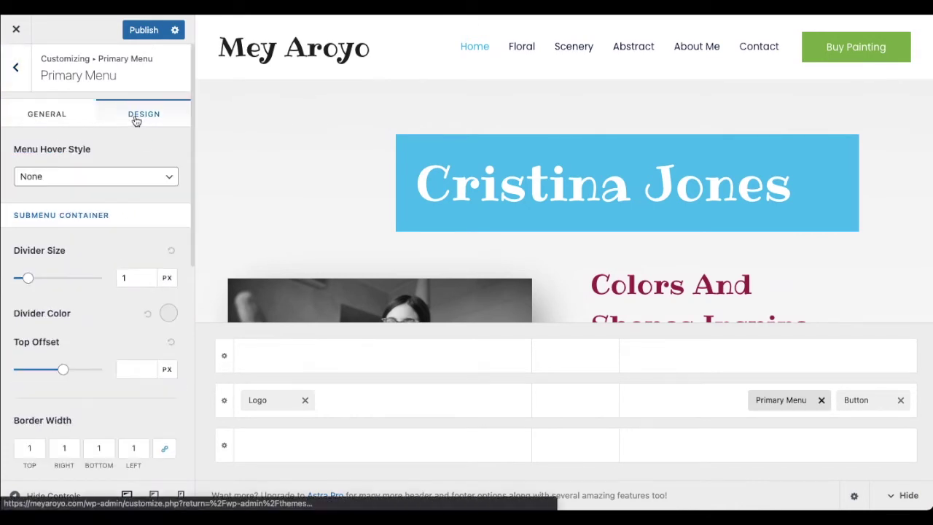
pyautogui.scroll(-5, 119, 247)
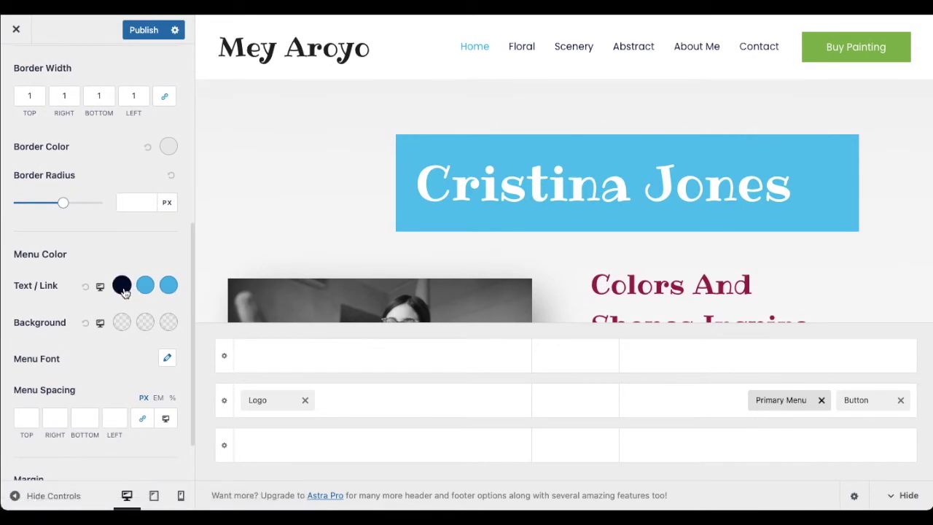
pyautogui.click(122, 287)
pyautogui.click(89, 347)
pyautogui.moveTo(89, 347); pyautogui.dragTo(14, 391)
pyautogui.click(92, 269)
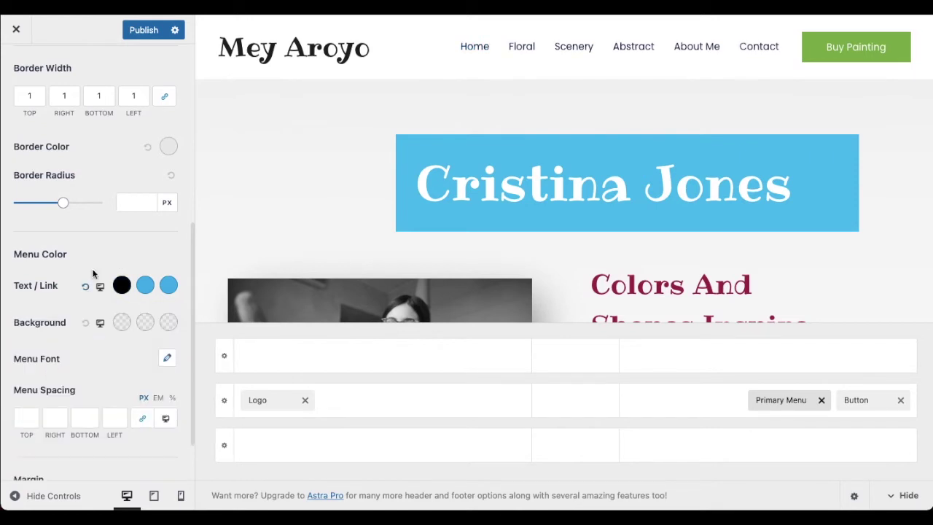
# - Set the menu's hover link colour to #9e1f4b and the active-page colour to #81b14b
pyautogui.click(144, 290)
pyautogui.moveTo(146, 509)
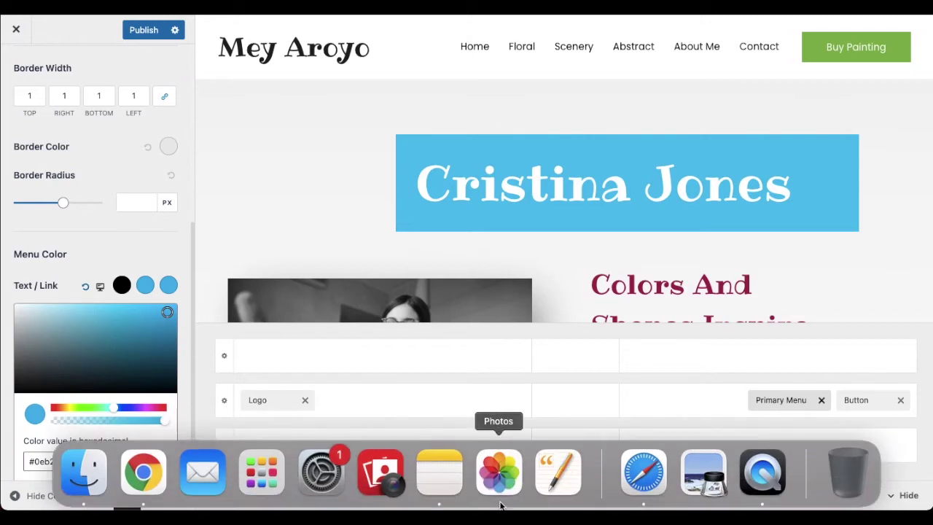
pyautogui.click(440, 502)
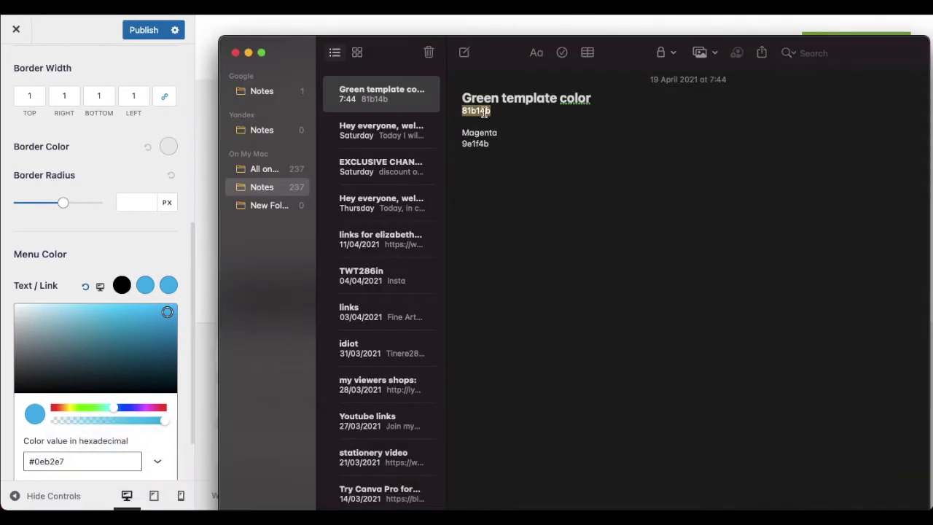
pyautogui.click(57, 465)
pyautogui.tripleClick(55, 464)
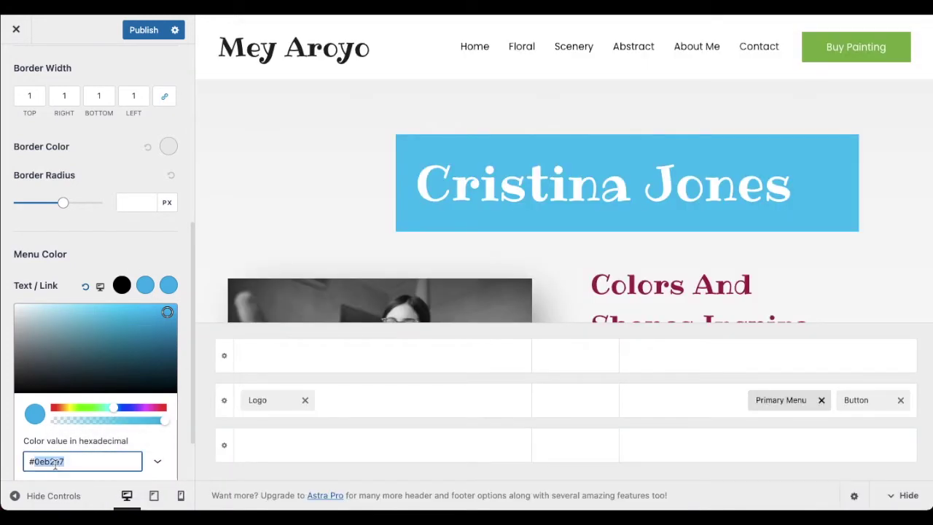
pyautogui.write('#81b14b')
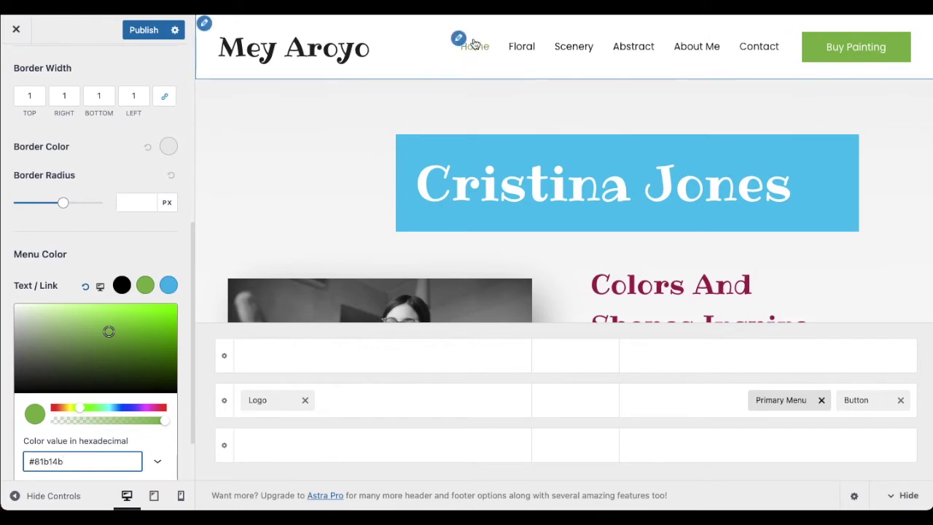
pyautogui.click(125, 263)
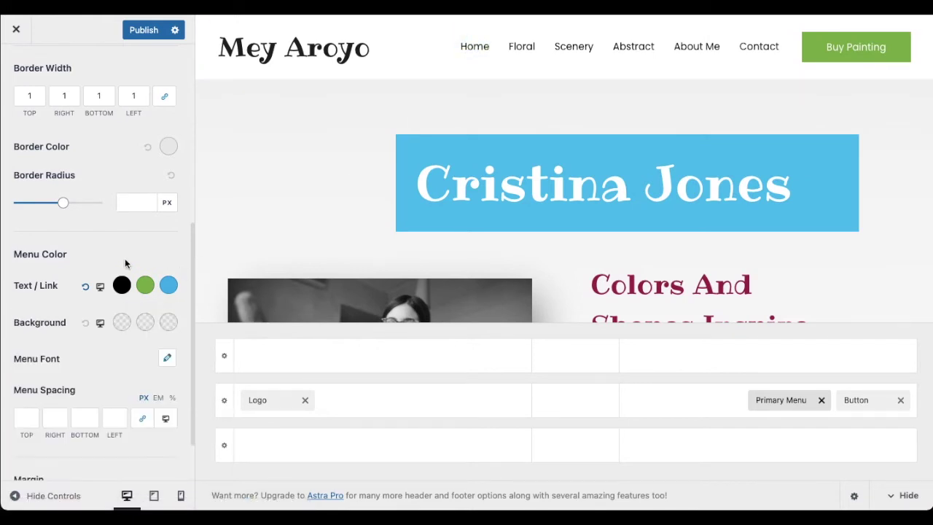
pyautogui.click(168, 285)
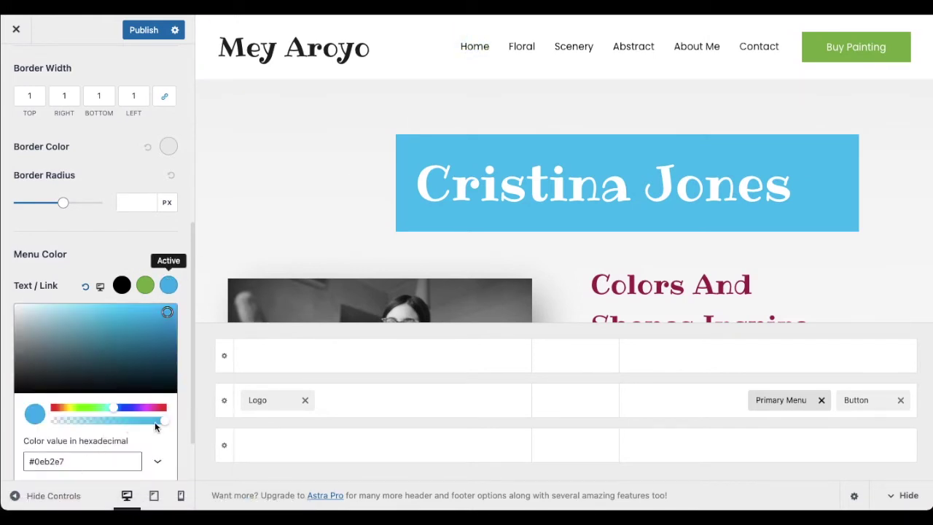
pyautogui.click(442, 475)
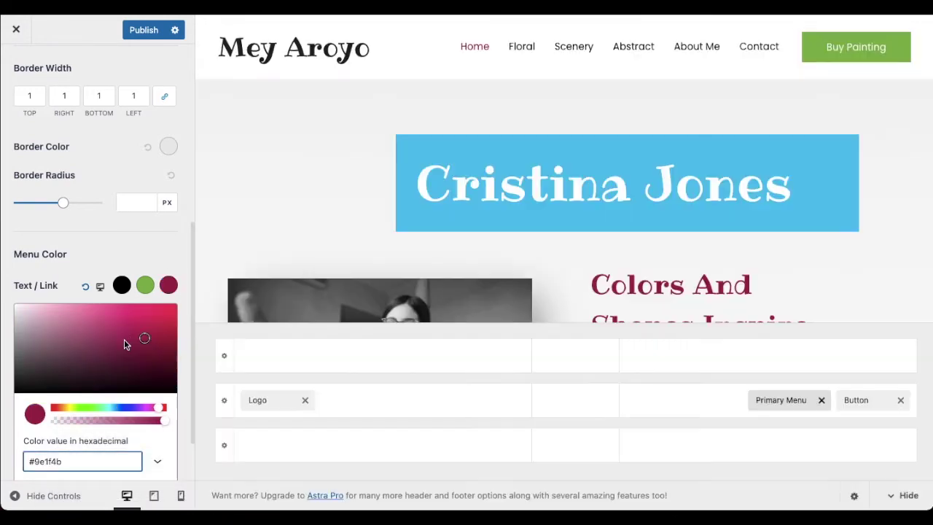
pyautogui.click(140, 261)
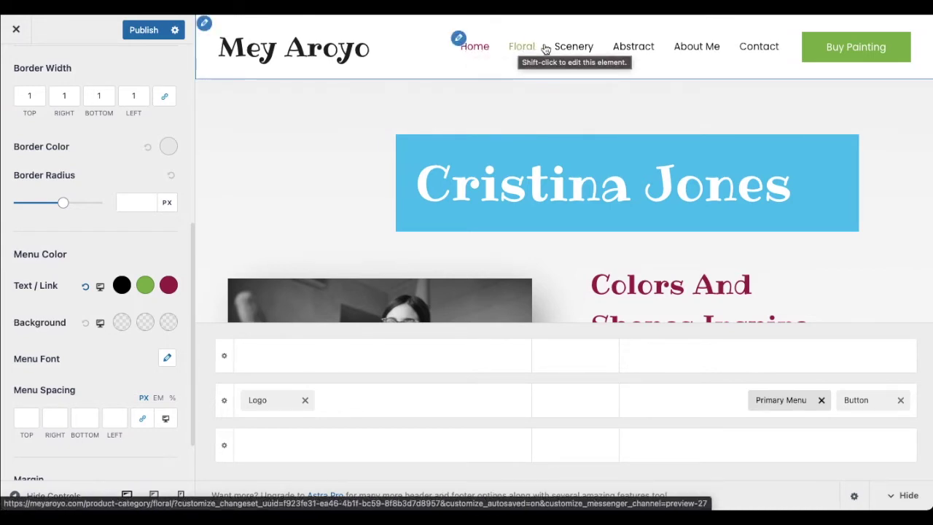
pyautogui.click(145, 285)
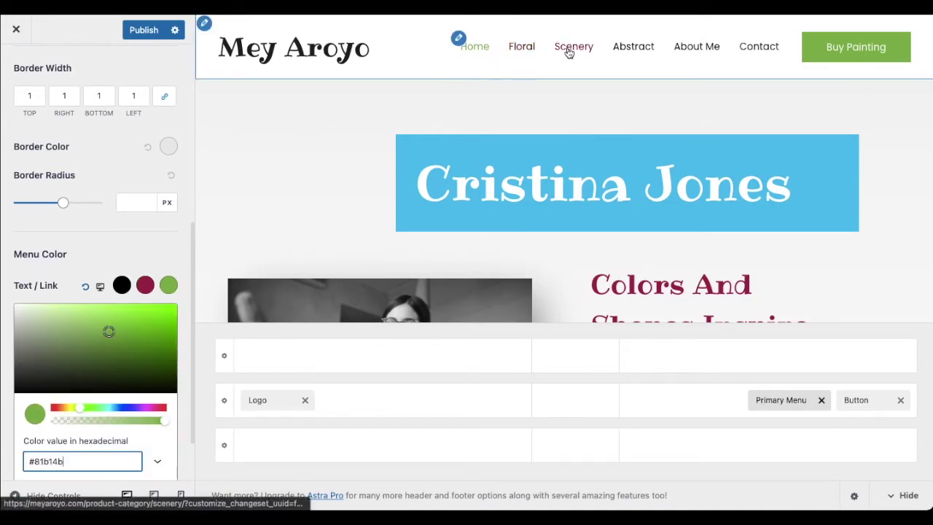
pyautogui.click(81, 251)
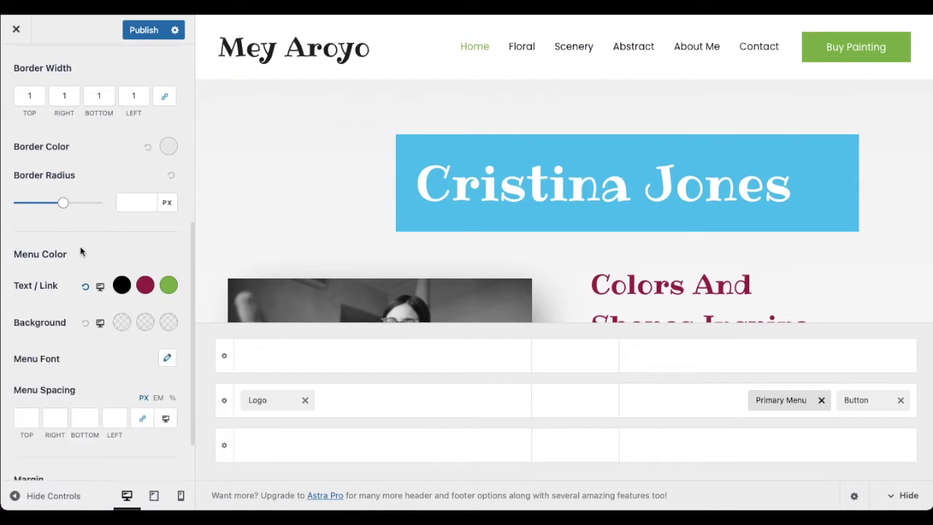
pyautogui.scroll(-2, 79, 253)
pyautogui.scroll(6, 80, 250)
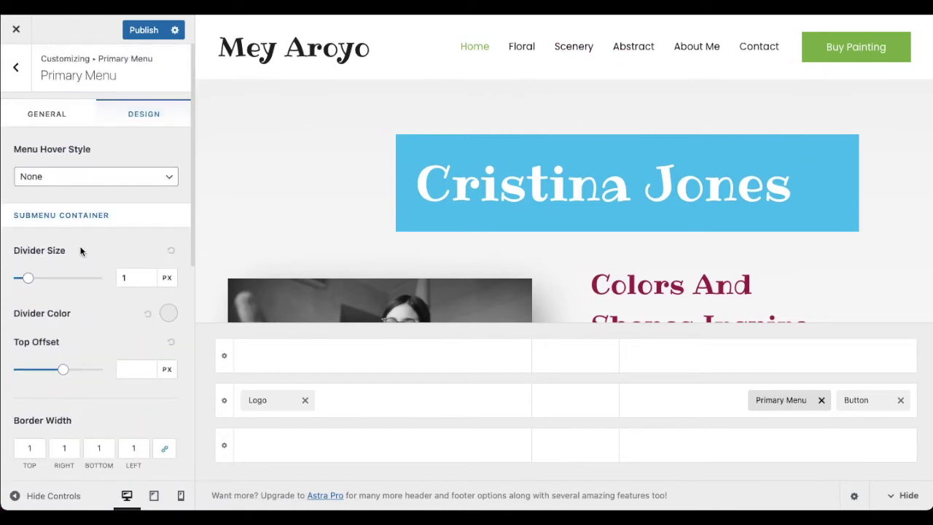
# - Change the header button text from 'Buy Painting' to 'Shop for my Art'
pyautogui.click(23, 77)
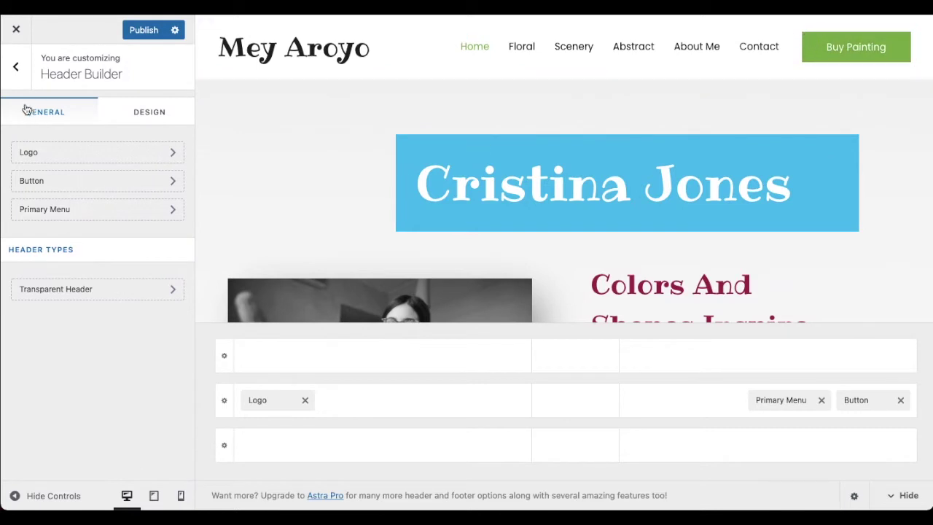
pyautogui.click(810, 38)
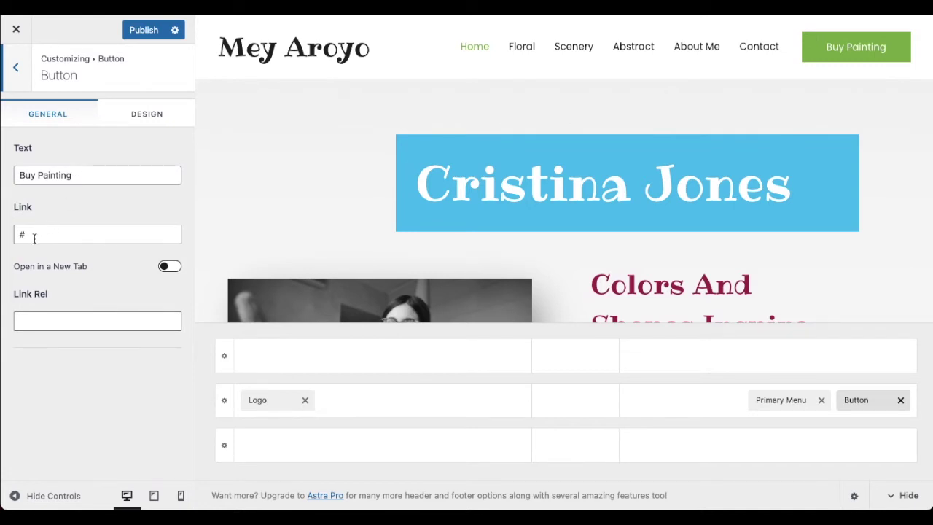
pyautogui.doubleClick(51, 173)
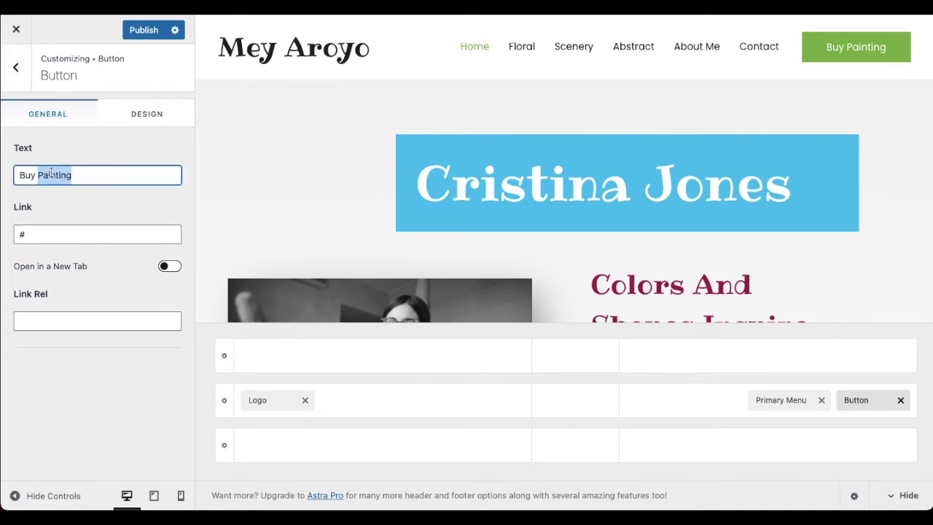
pyautogui.press('BackSpace')
pyautogui.press('BackSpace')
pyautogui.press('BackSpace')
pyautogui.press('BackSpace')
pyautogui.press('BackSpace')
pyautogui.write('Etsy store')
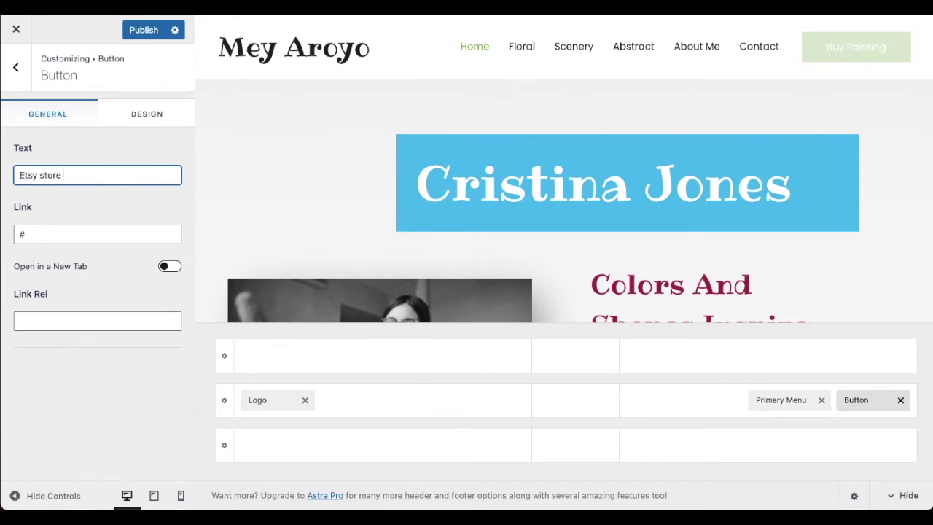
pyautogui.hotkey('ctrl', 'a')
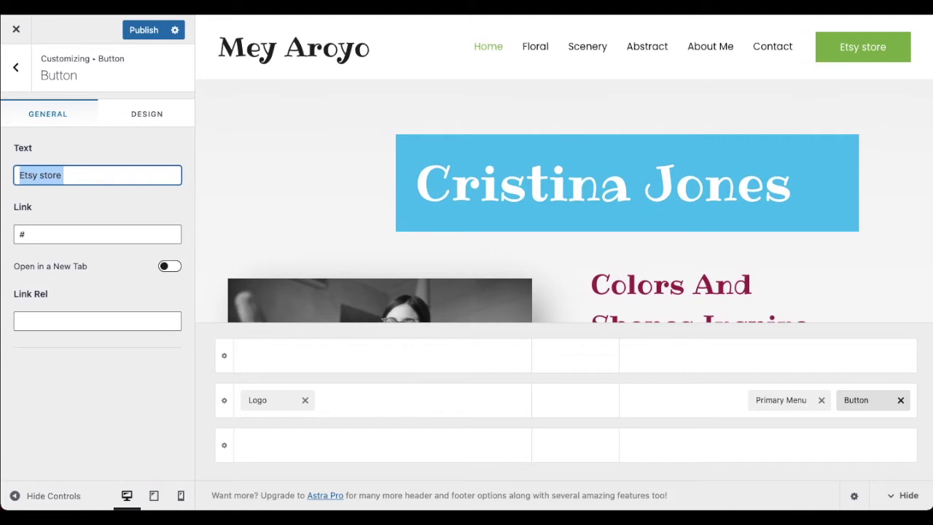
pyautogui.write('Instagram')
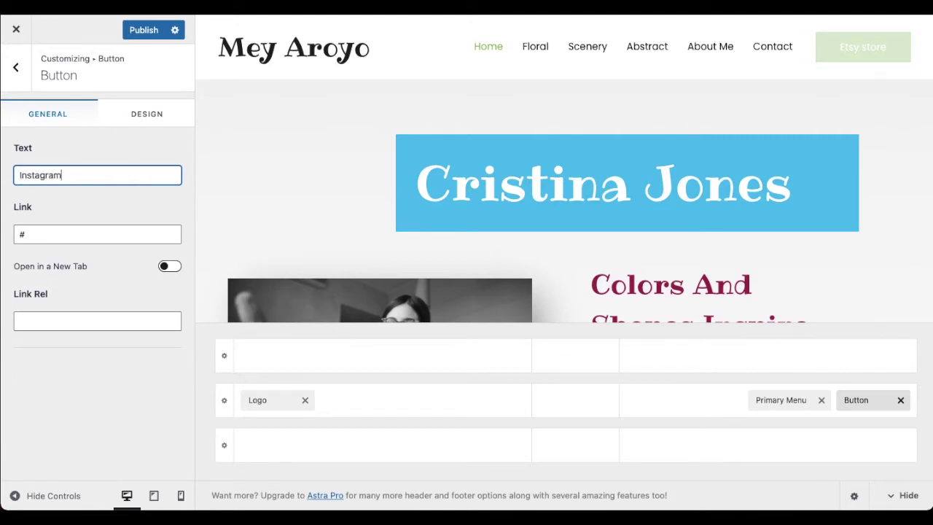
pyautogui.hotkey('ctrl', 'a')
pyautogui.write('Shop for my ')
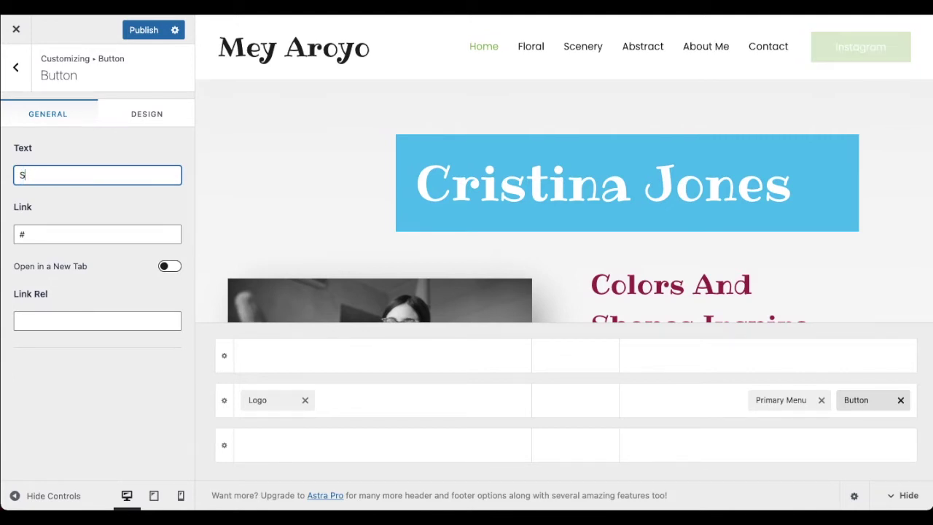
pyautogui.write('Art')
pyautogui.click(35, 233)
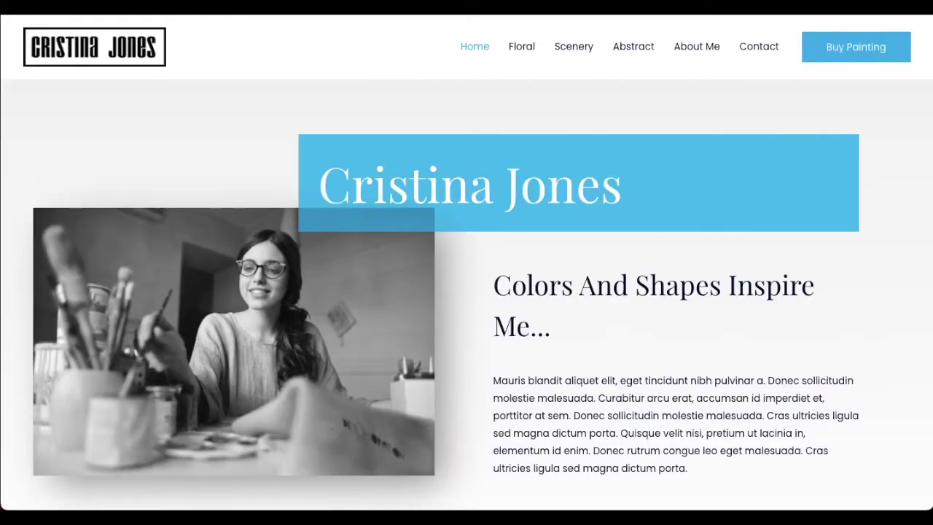
# - Load Fine Art America and view the artist's profile, checking her shop site in a new tab
pyautogui.hotkey('ctrl', 'l')
pyautogui.write('fine')
pyautogui.press('Return')
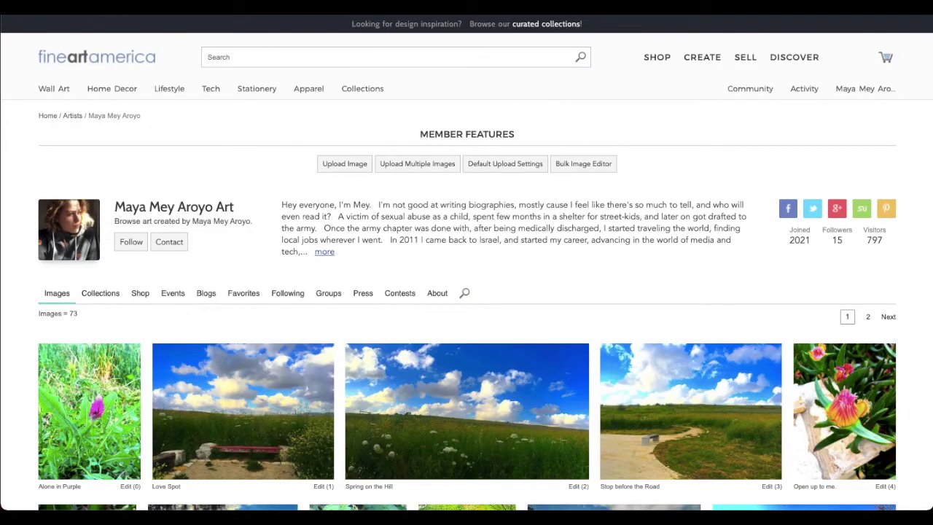
pyautogui.hotkey('ctrl', 't')
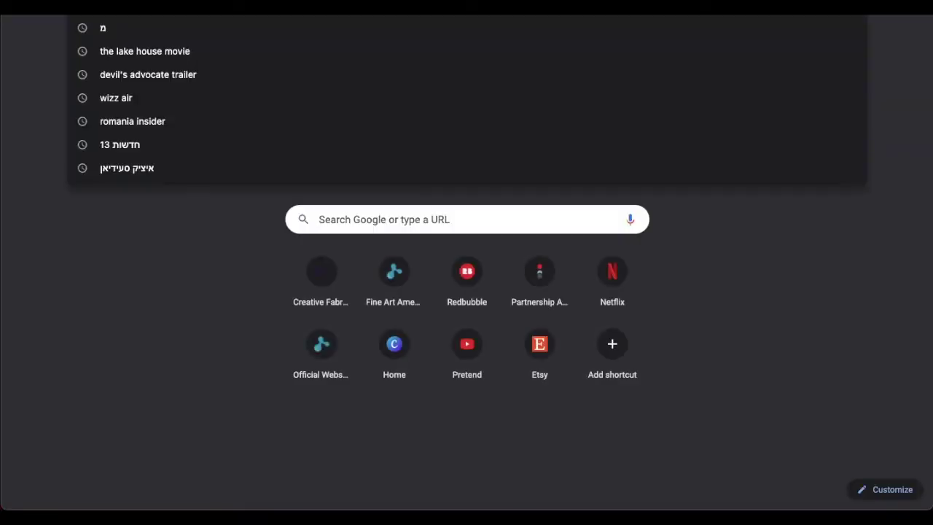
pyautogui.write('maya')
pyautogui.press('Escape')
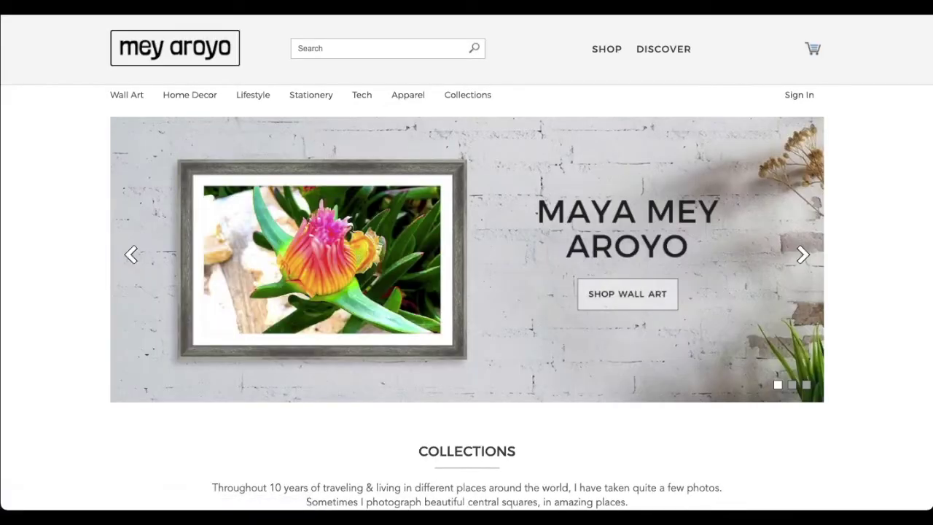
pyautogui.scroll(-10, 438, 86)
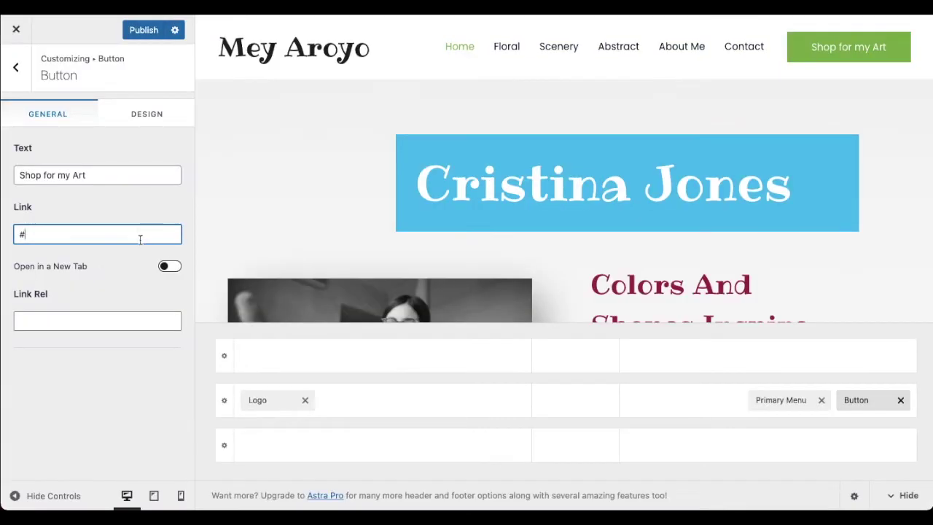
# - Set the header button link to the pasted Fine Art America profile URL, opening in a new tab
pyautogui.hotkey('ctrl', 'v')
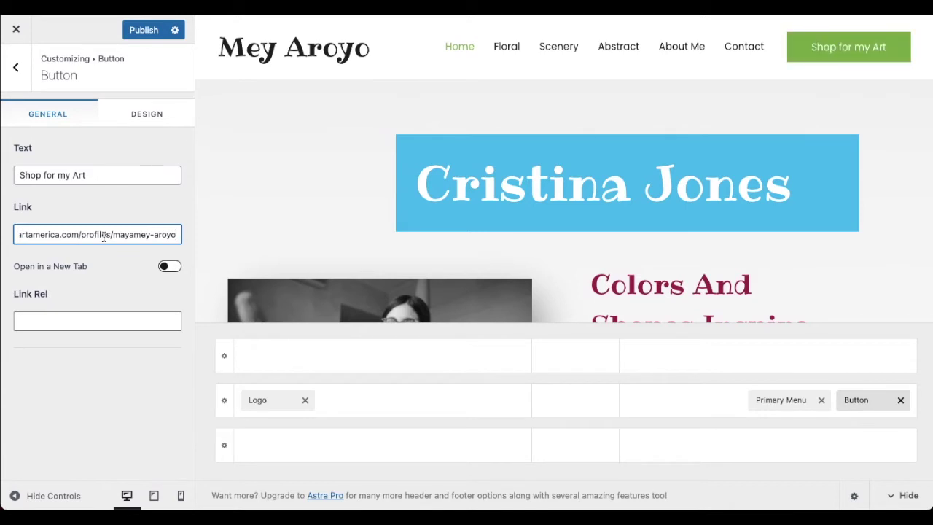
pyautogui.click(170, 267)
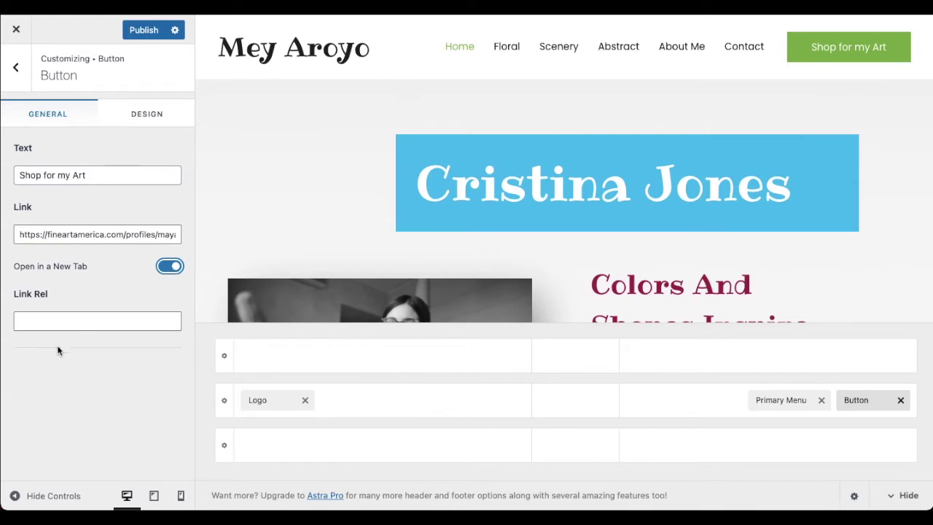
pyautogui.click(160, 124)
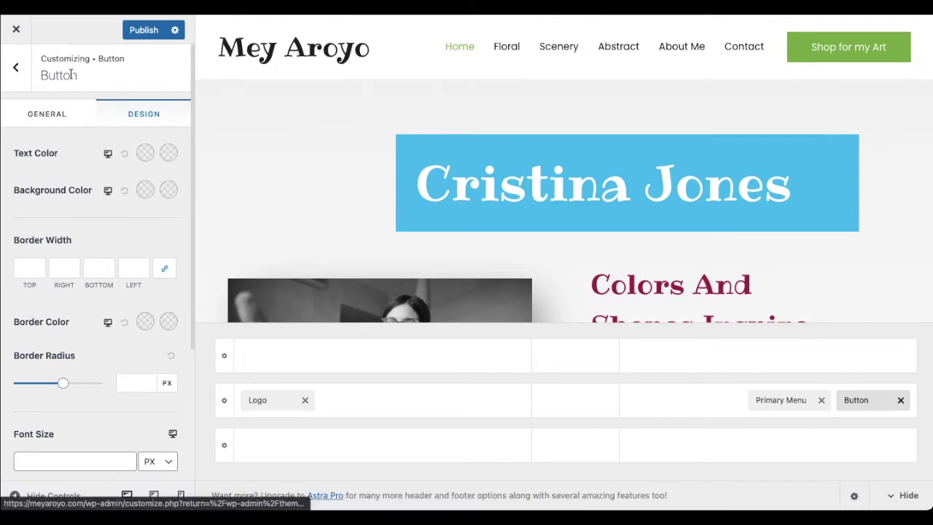
pyautogui.click(21, 83)
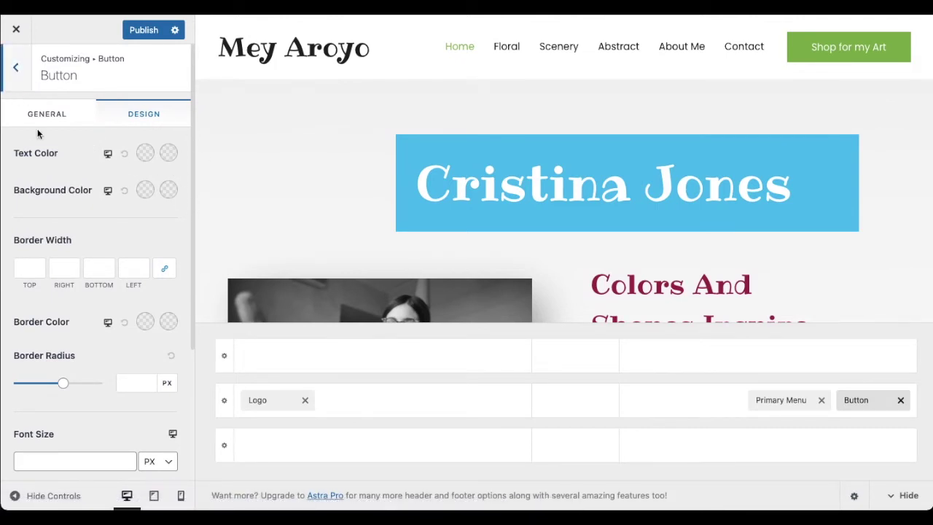
pyautogui.click(16, 78)
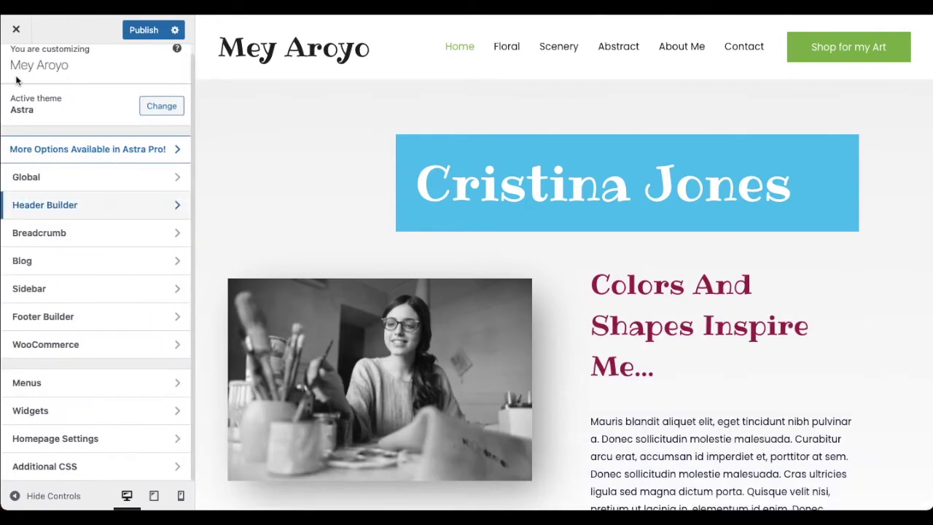
# - Publish the header changes and duplicate the site's browser tab
pyautogui.click(139, 30)
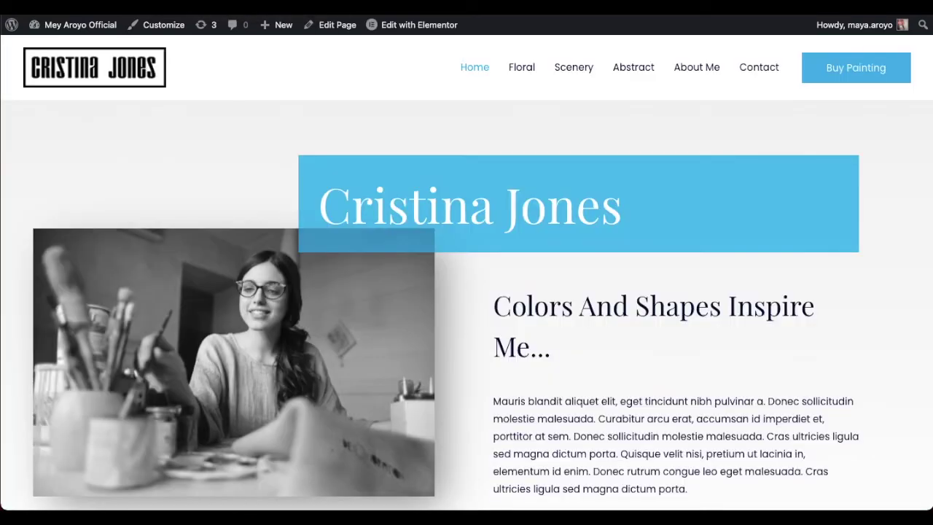
pyautogui.rightClick(263, 6)
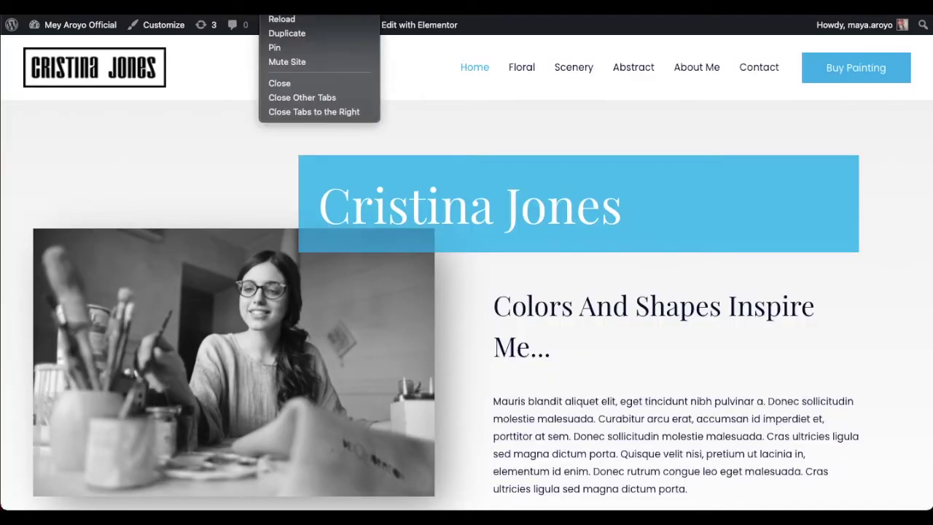
pyautogui.click(286, 32)
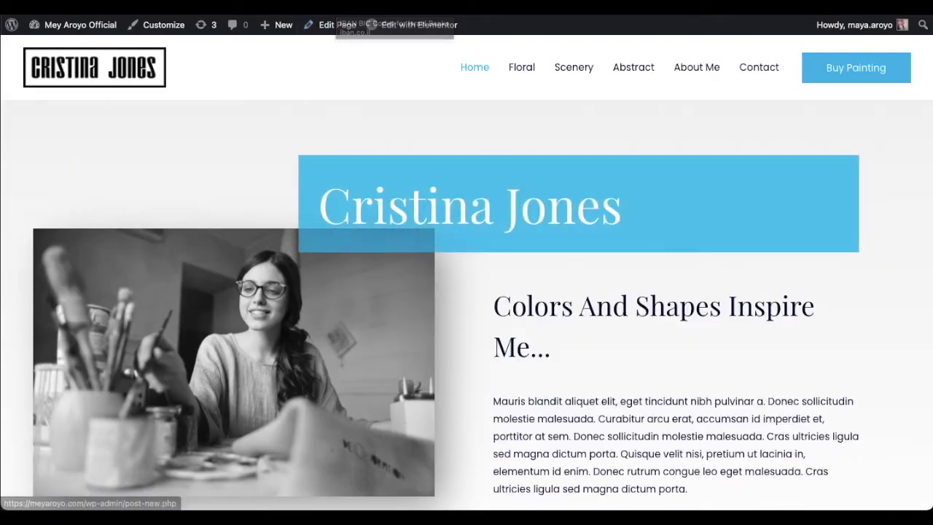
# - Reload the duplicate and compare it with the old tab to confirm the new header
pyautogui.press('super+r')
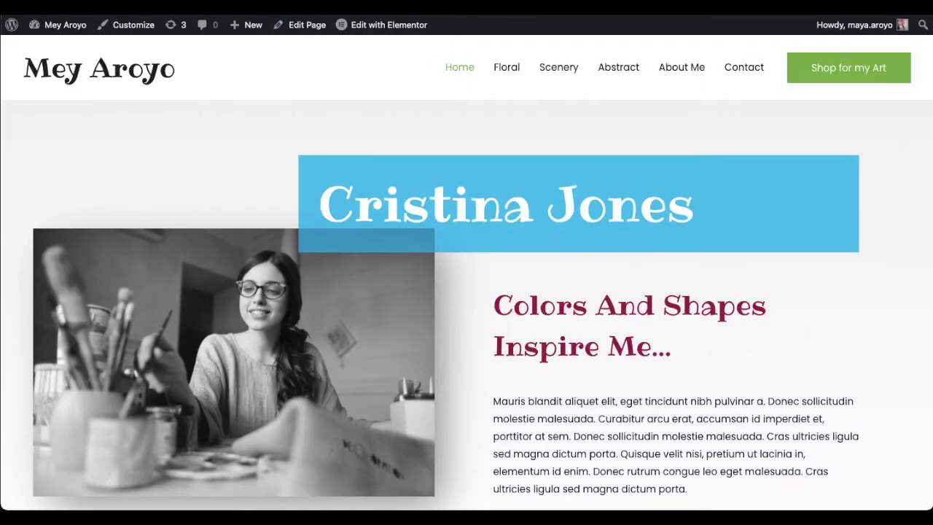
pyautogui.hotkey('ctrl', 'Tab')
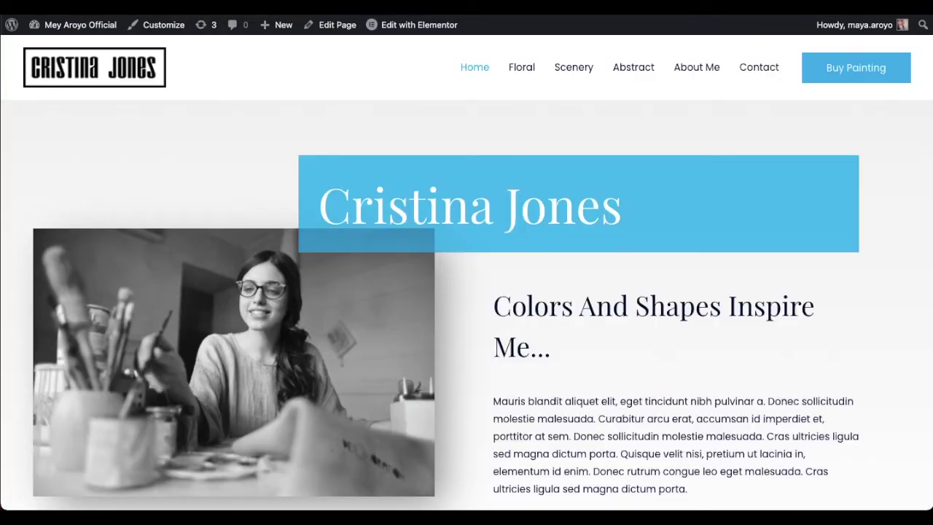
pyautogui.hotkey('ctrl', 'Tab')
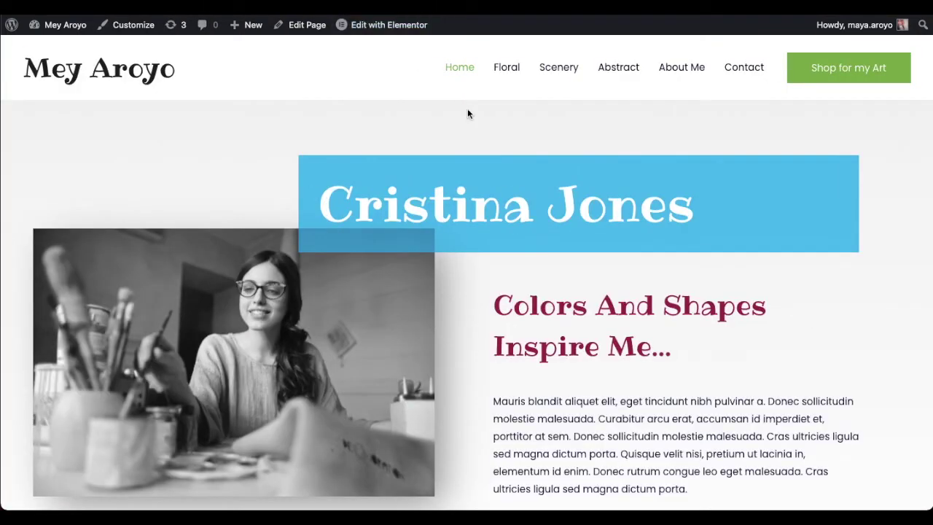
pyautogui.scroll(-5, 468, 109)
pyautogui.scroll(5, 467, 109)
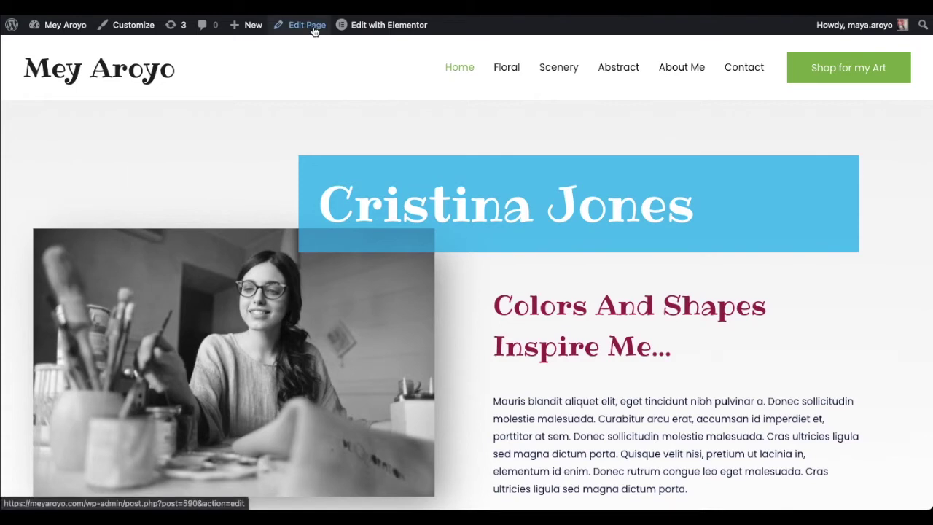
pyautogui.moveTo(372, 35)
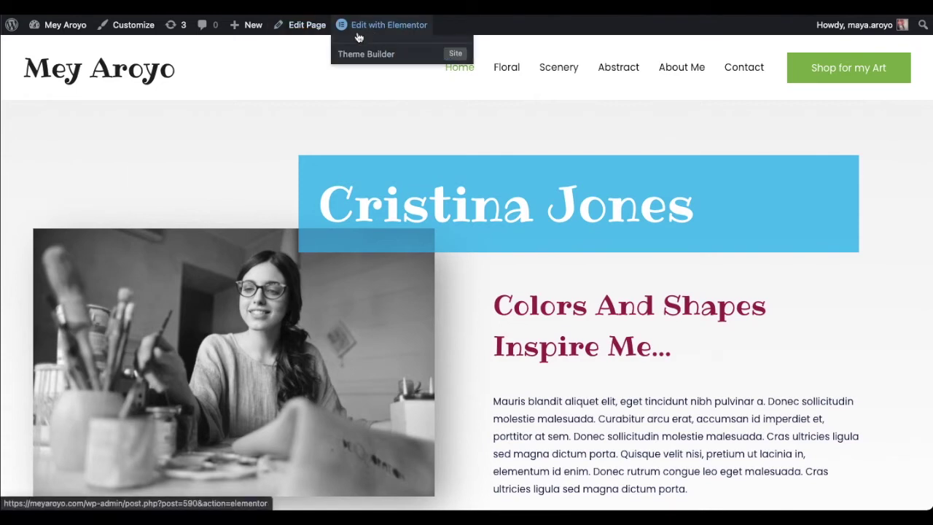
# - Open the Home page in the editor and check its permalink, featured image and discussion settings
pyautogui.click(307, 25)
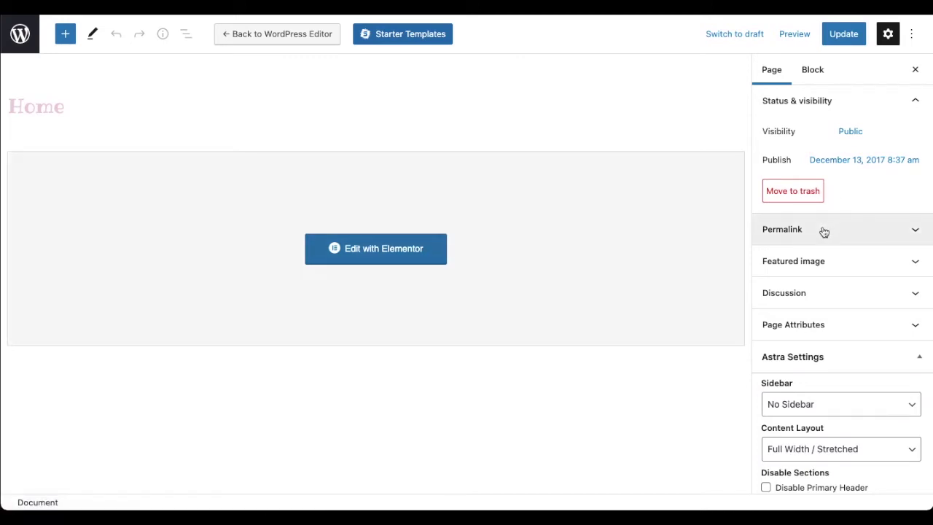
pyautogui.click(823, 231)
pyautogui.click(823, 232)
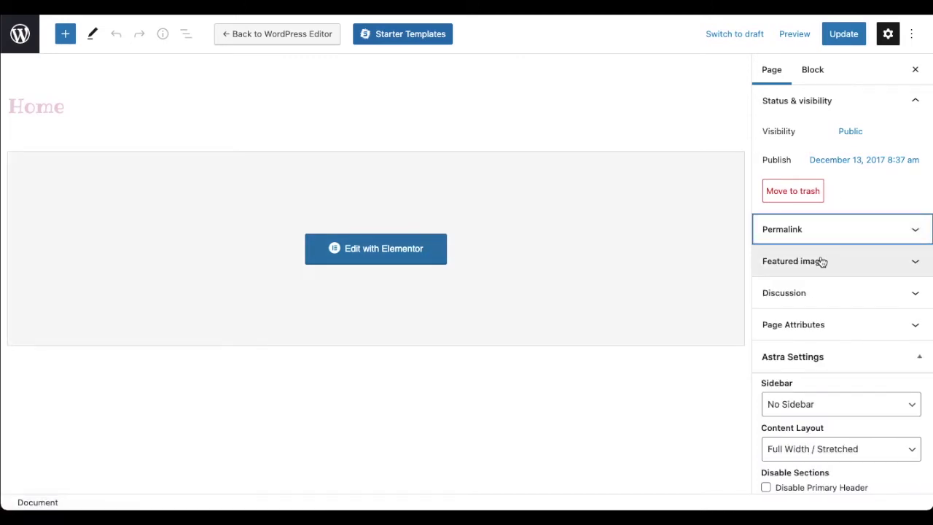
pyautogui.click(821, 262)
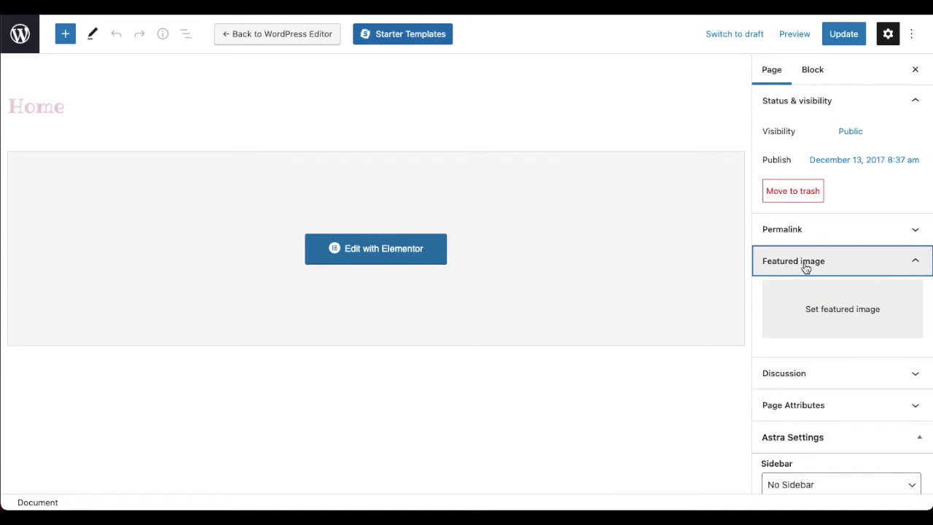
pyautogui.click(806, 267)
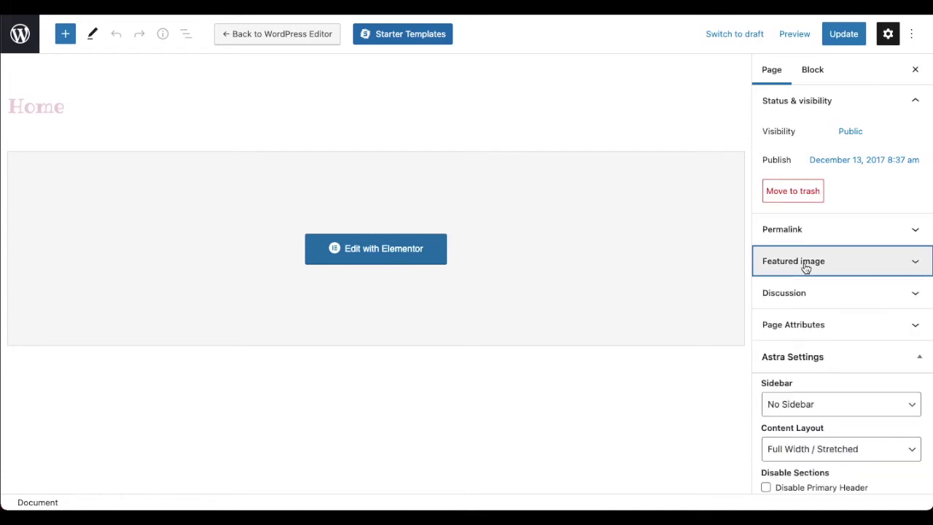
pyautogui.click(821, 299)
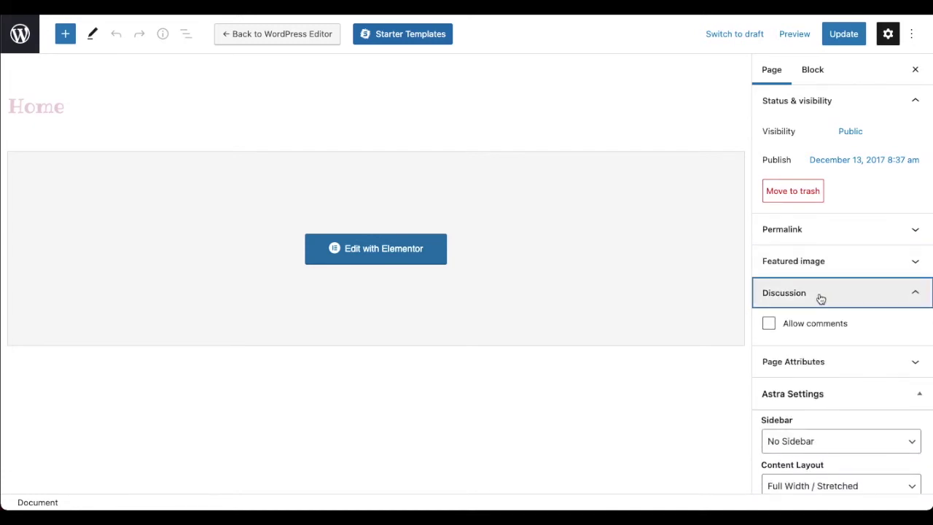
pyautogui.click(798, 295)
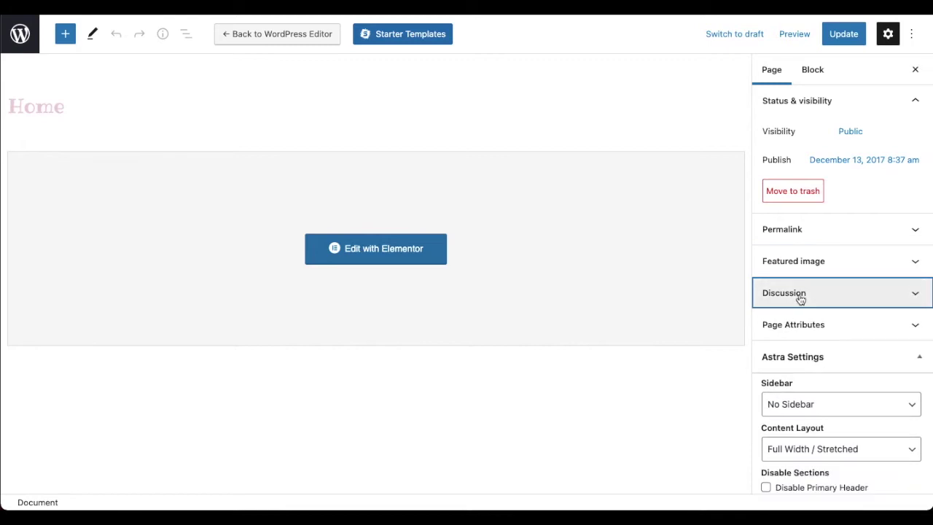
# - Leave Page Attributes on Default template and open the page in Elementor
pyautogui.click(816, 332)
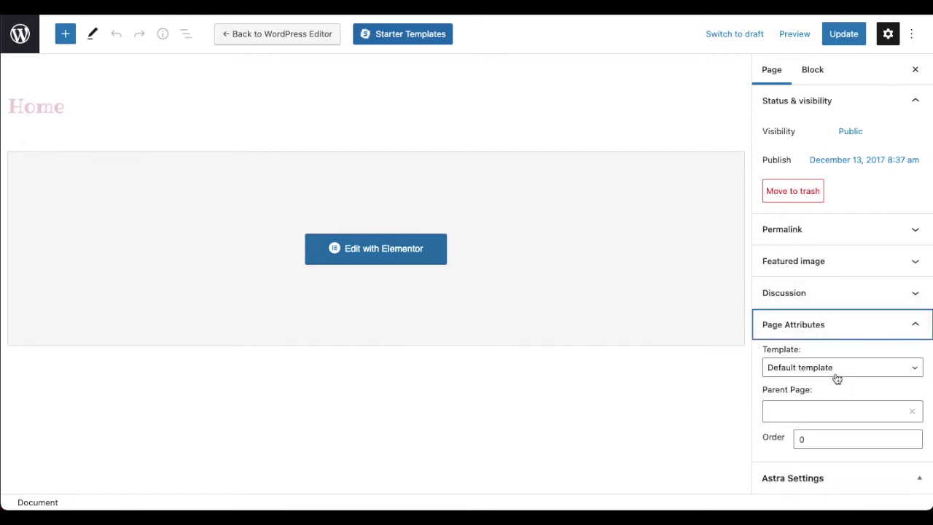
pyautogui.click(838, 372)
pyautogui.click(836, 345)
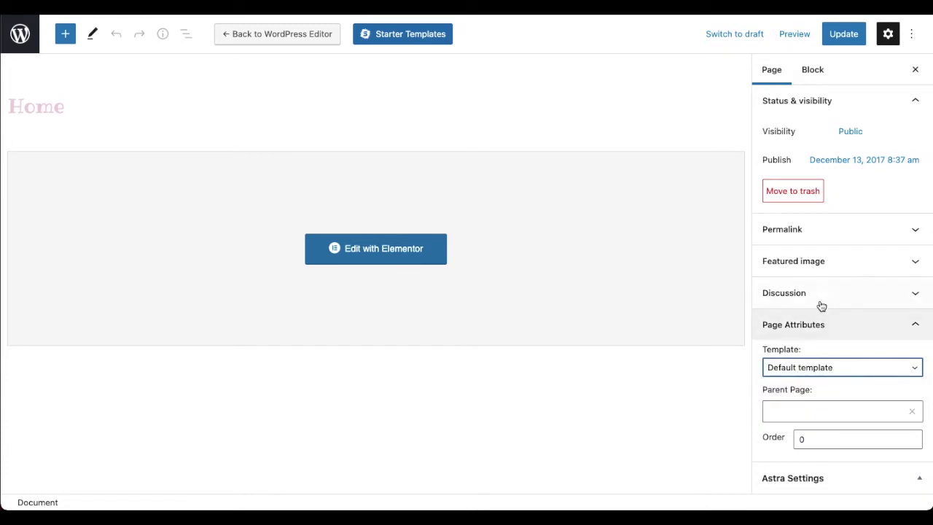
pyautogui.click(816, 328)
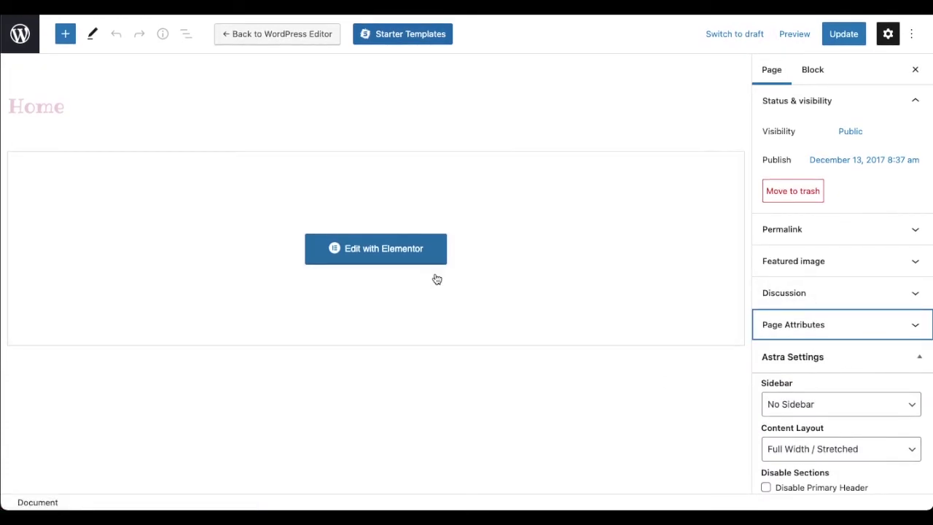
pyautogui.click(388, 248)
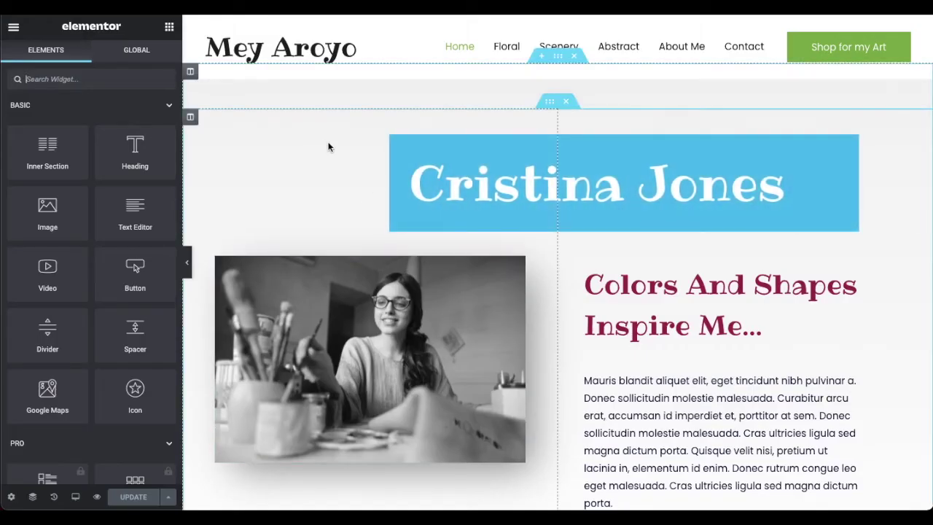
# - Preview the page, then delete the spacer above the hero and undo the deletion
pyautogui.click(187, 263)
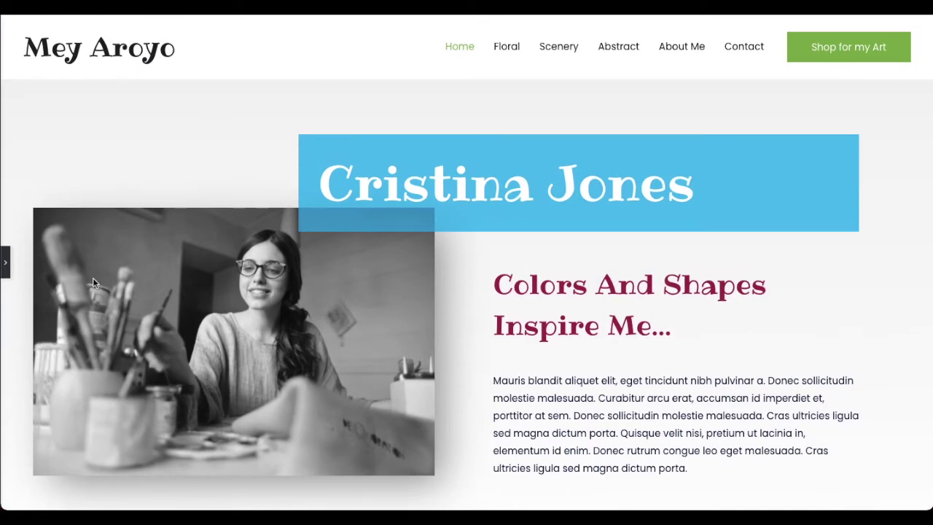
pyautogui.click(5, 262)
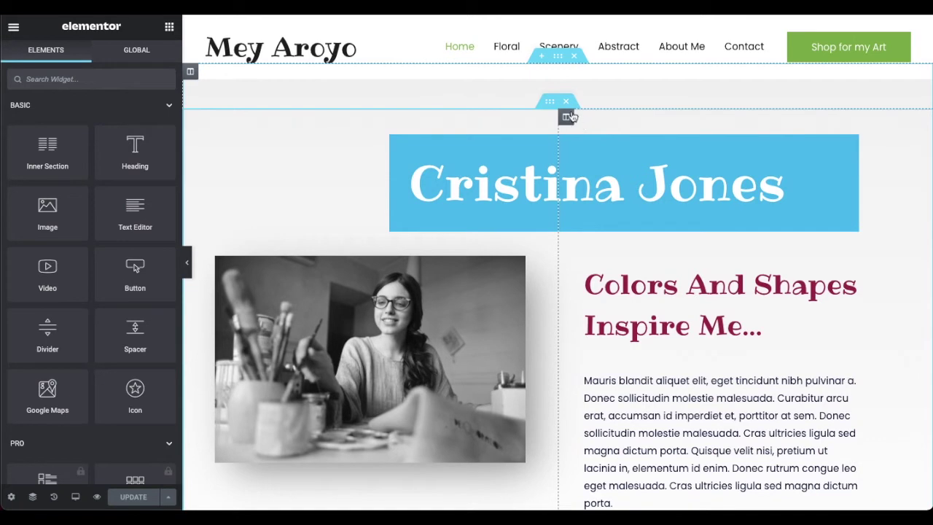
pyautogui.click(549, 103)
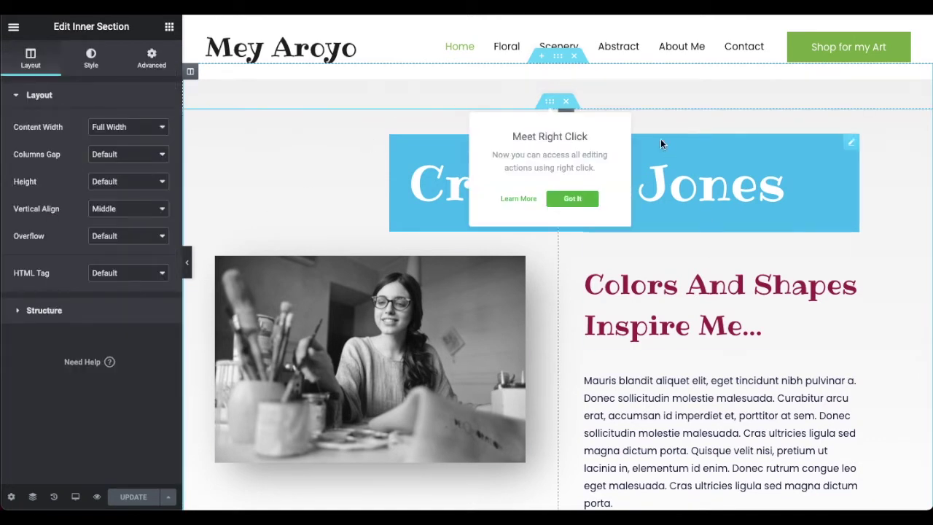
pyautogui.click(560, 117)
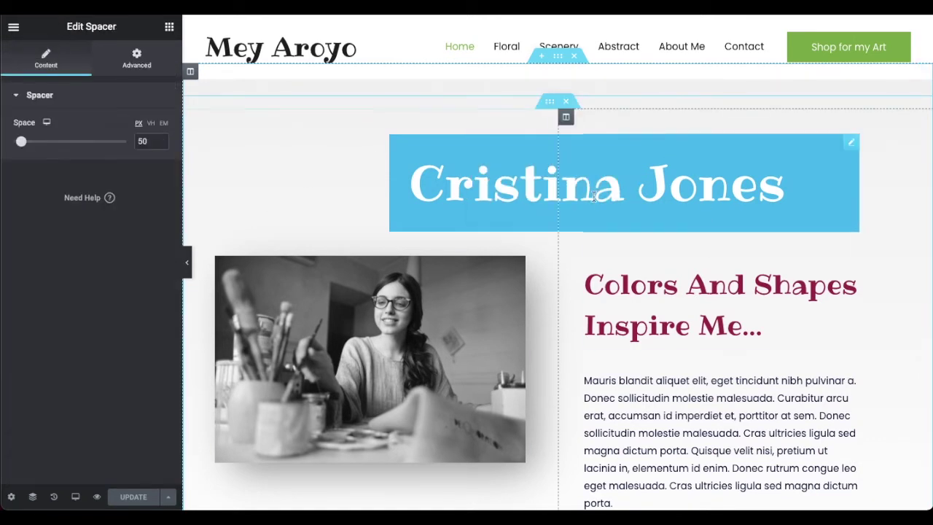
pyautogui.click(568, 103)
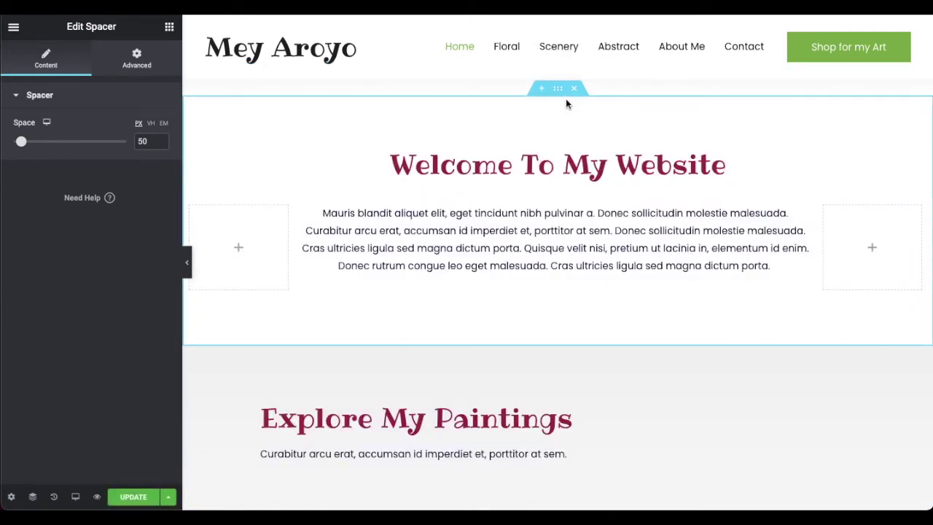
pyautogui.hotkey('ctrl', 'z')
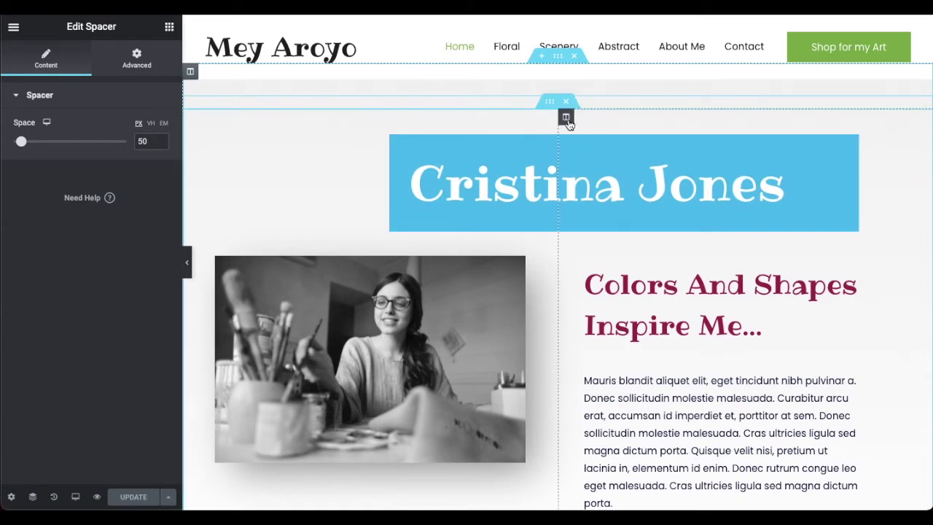
# - Set the hero right column's Widgets Space to 0 px
pyautogui.click(567, 119)
pyautogui.click(591, 212)
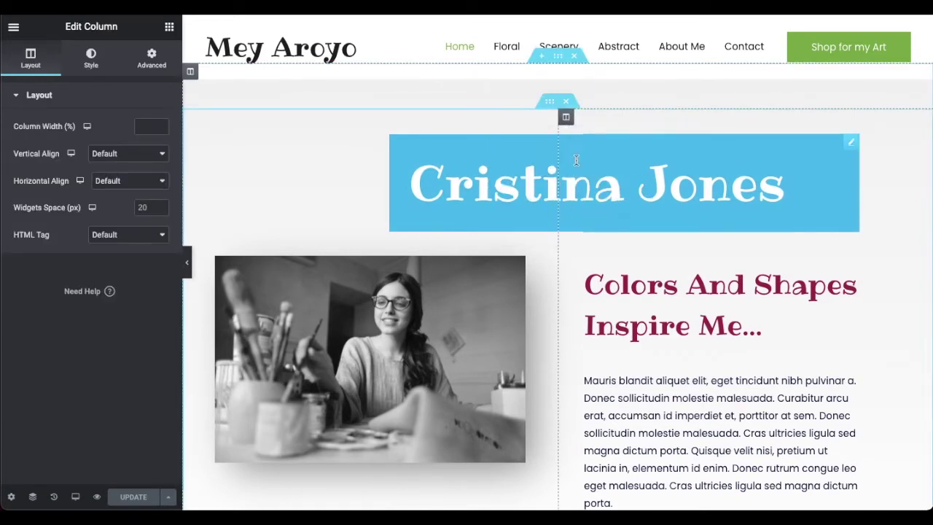
pyautogui.click(152, 207)
pyautogui.write('0')
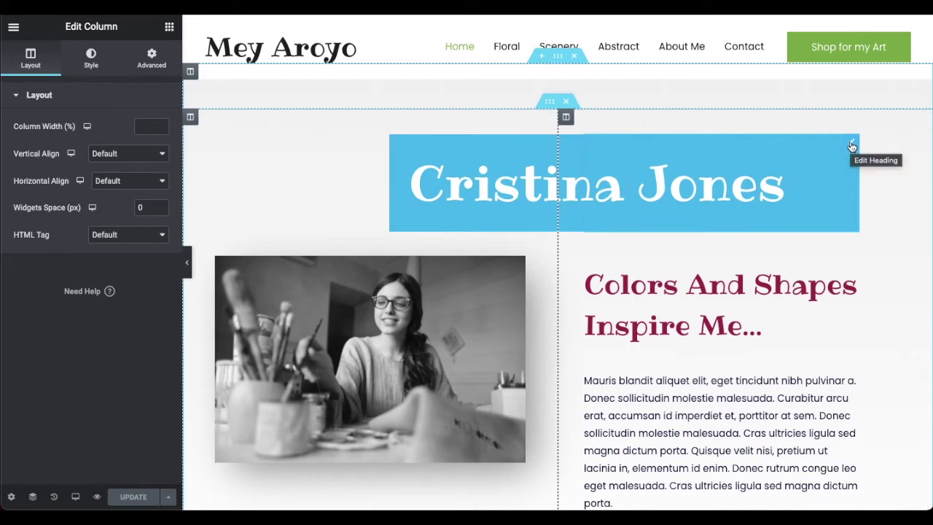
pyautogui.click(852, 145)
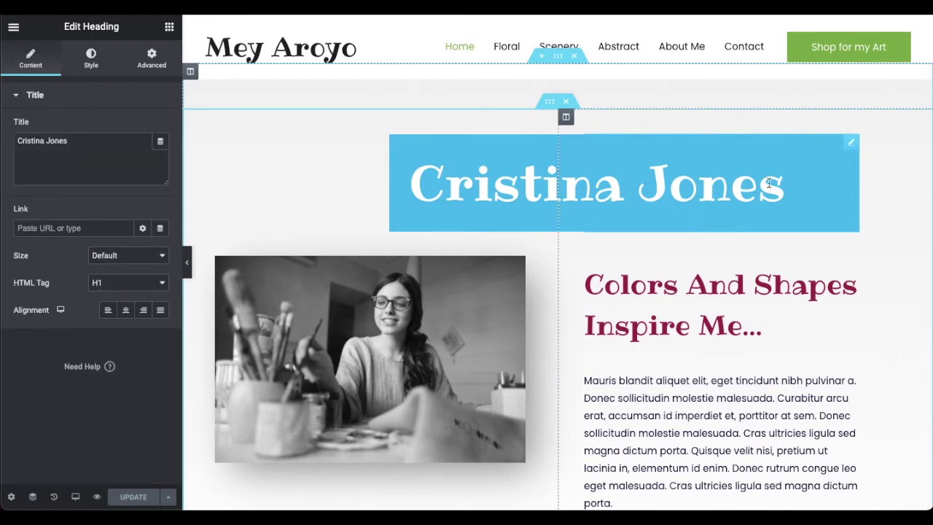
# - Replace the hero heading's placeholder name with the artist's full name and preview it
pyautogui.doubleClick(76, 149)
pyautogui.hotkey('ctrl', 'a')
pyautogui.write('Maya Mey Aroyo')
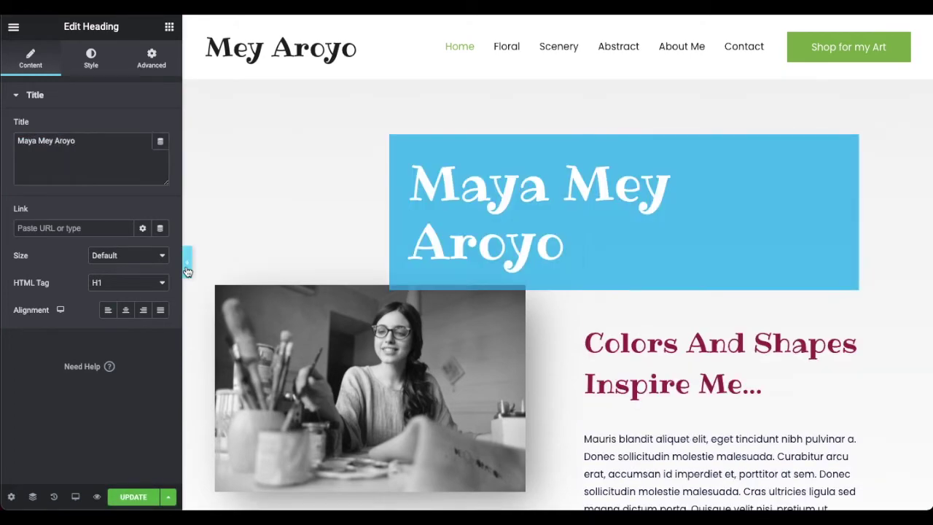
pyautogui.click(187, 270)
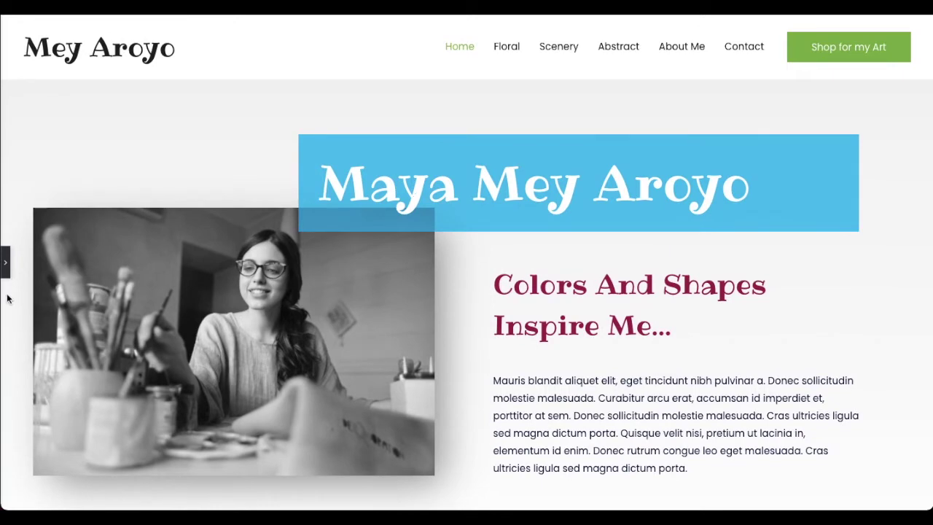
pyautogui.click(5, 264)
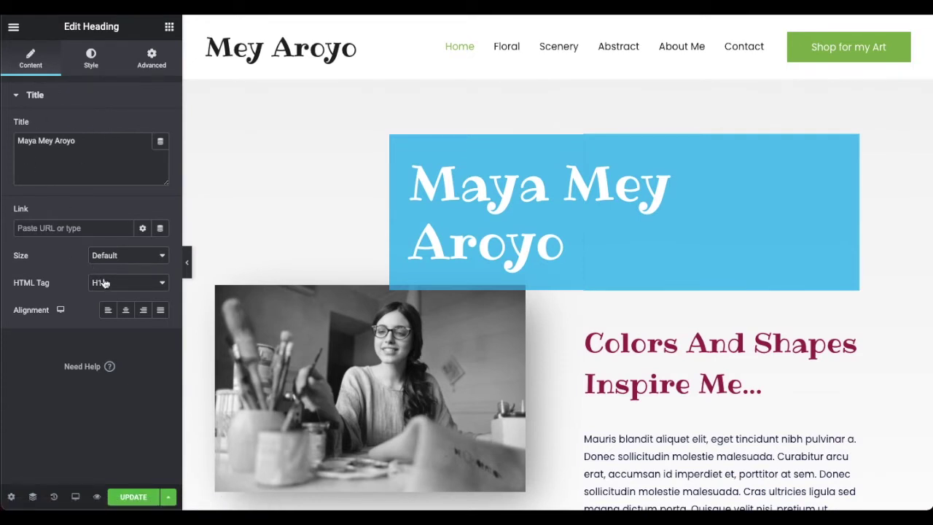
# - Try Large and XXL heading sizes, then reset the size to Default
pyautogui.click(108, 256)
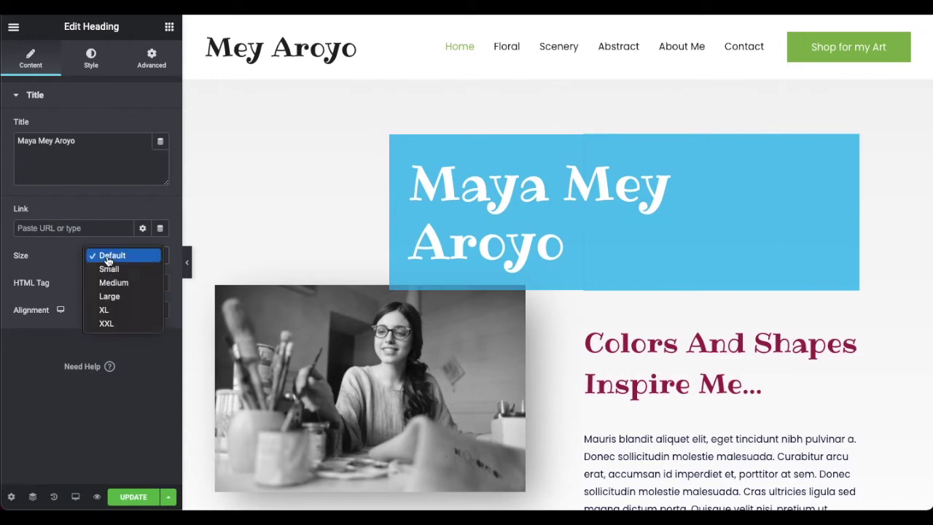
pyautogui.click(111, 296)
pyautogui.click(108, 257)
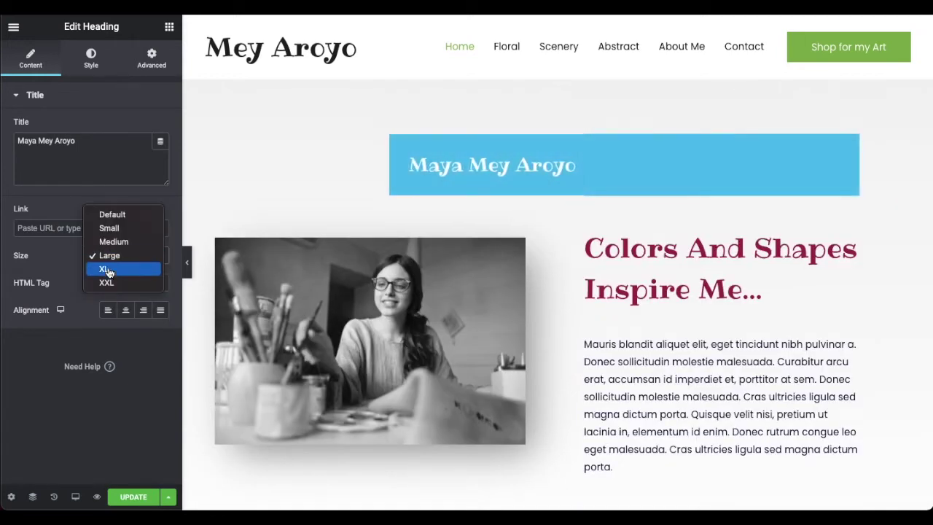
pyautogui.click(108, 279)
pyautogui.click(107, 257)
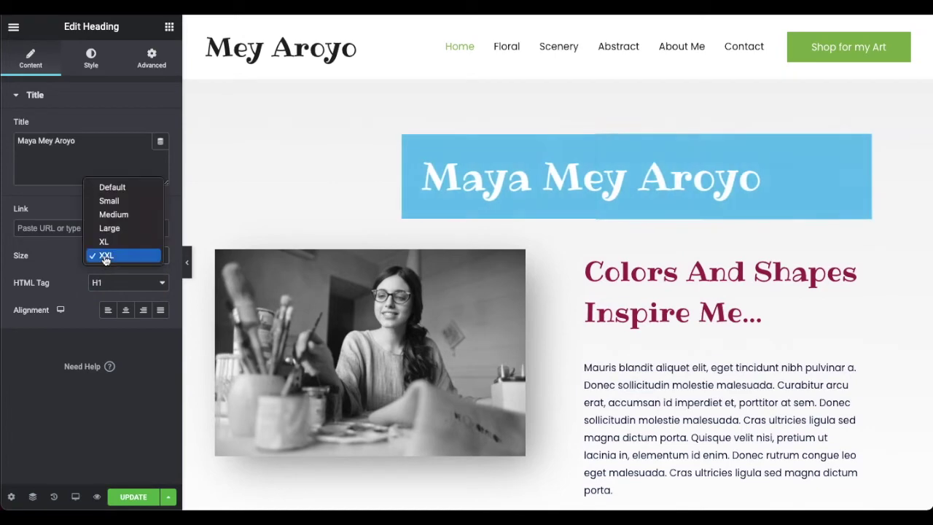
pyautogui.click(105, 186)
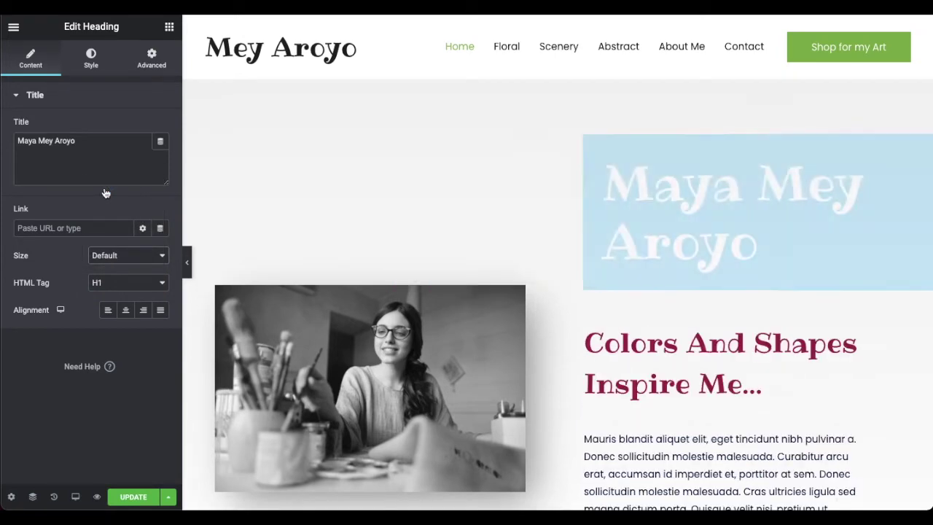
pyautogui.click(91, 60)
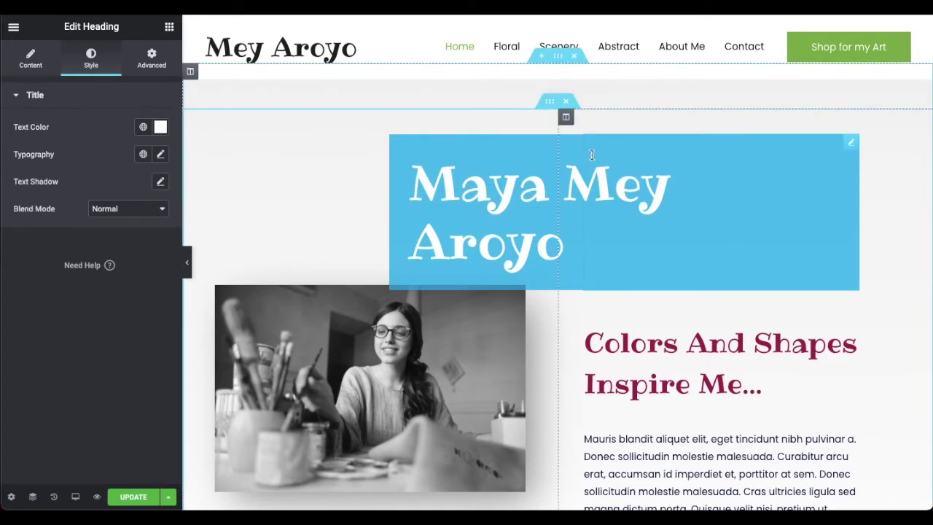
# - Set the heading's Advanced background to the template green colour code copied from Notes
pyautogui.click(152, 58)
pyautogui.scroll(-4, 79, 246)
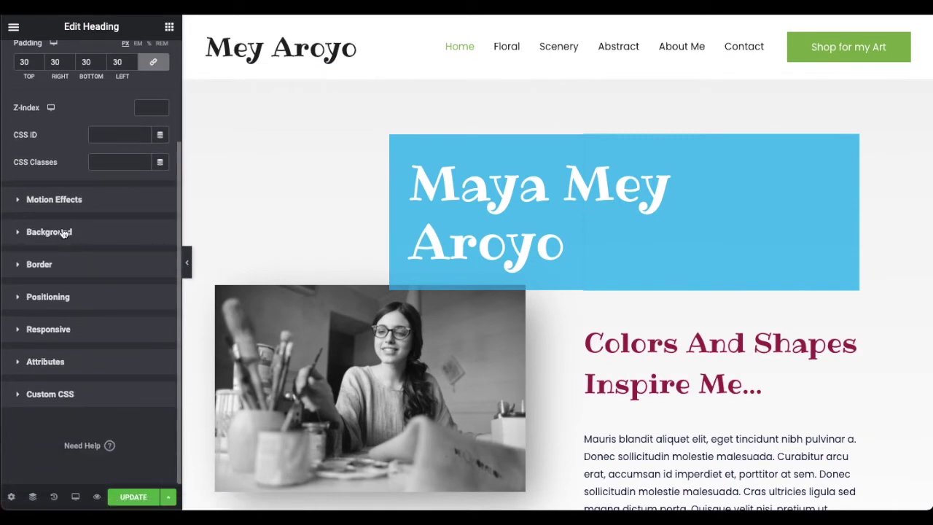
pyautogui.click(62, 232)
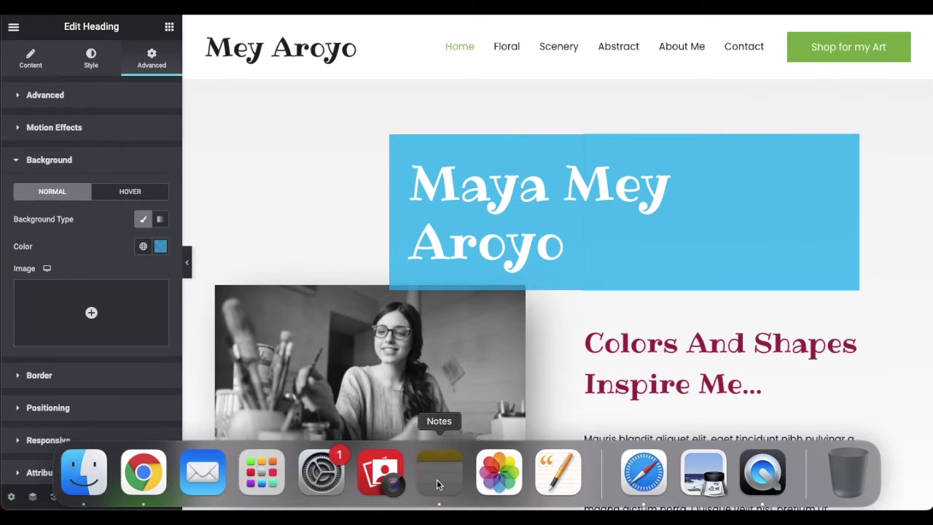
pyautogui.click(439, 473)
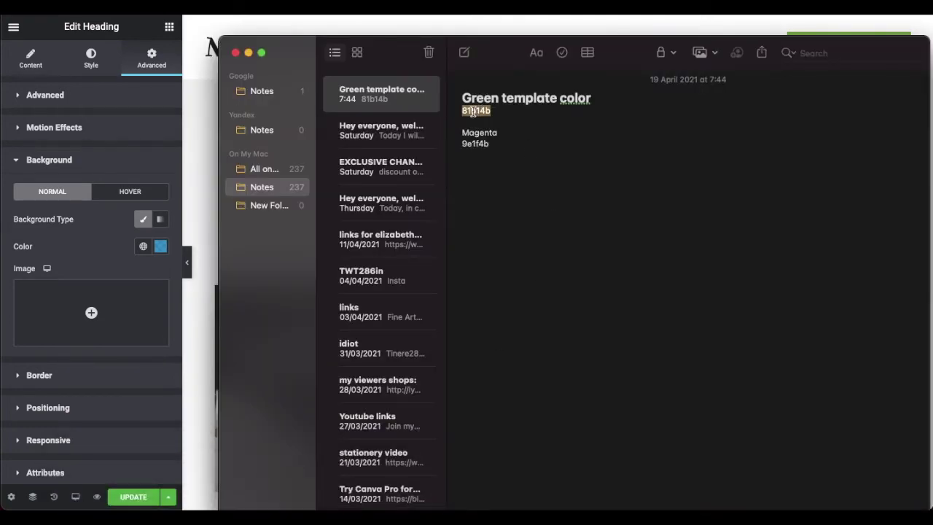
pyautogui.click(86, 248)
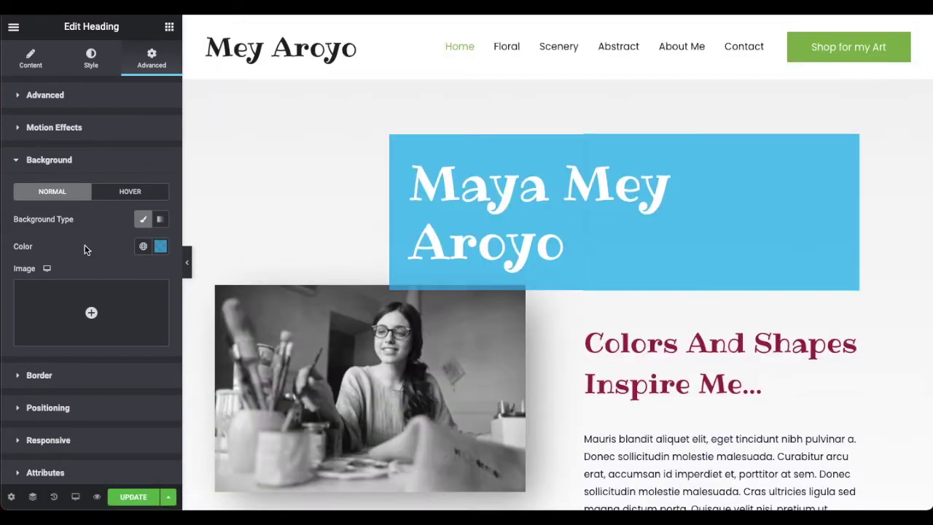
pyautogui.click(161, 246)
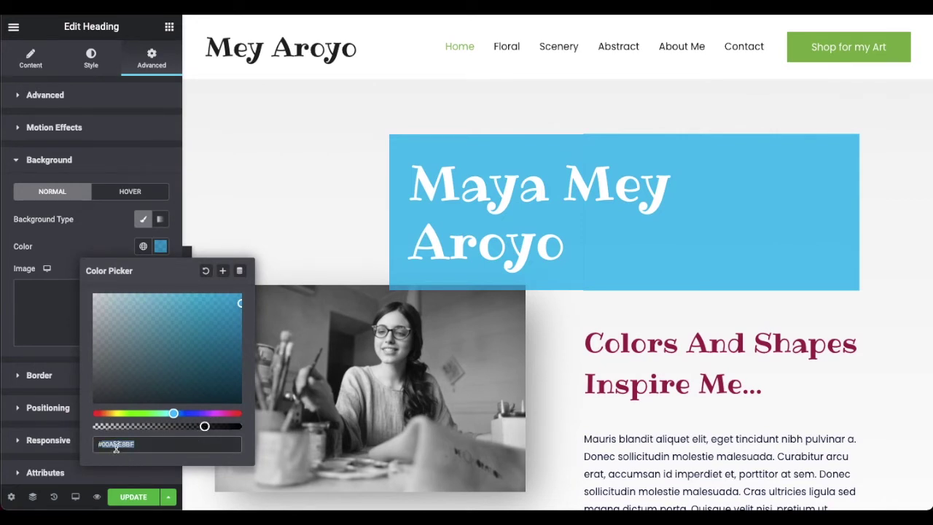
pyautogui.write('#81b54b')
pyautogui.click(94, 233)
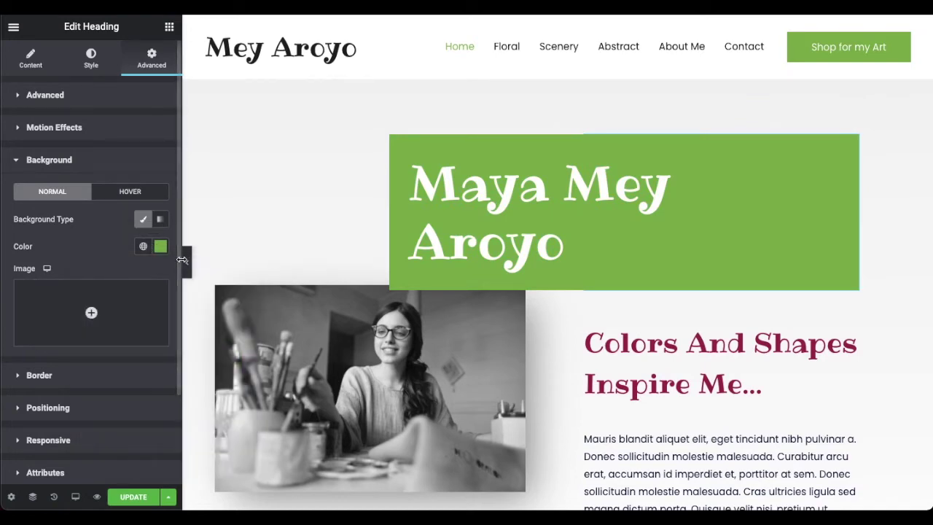
pyautogui.click(188, 268)
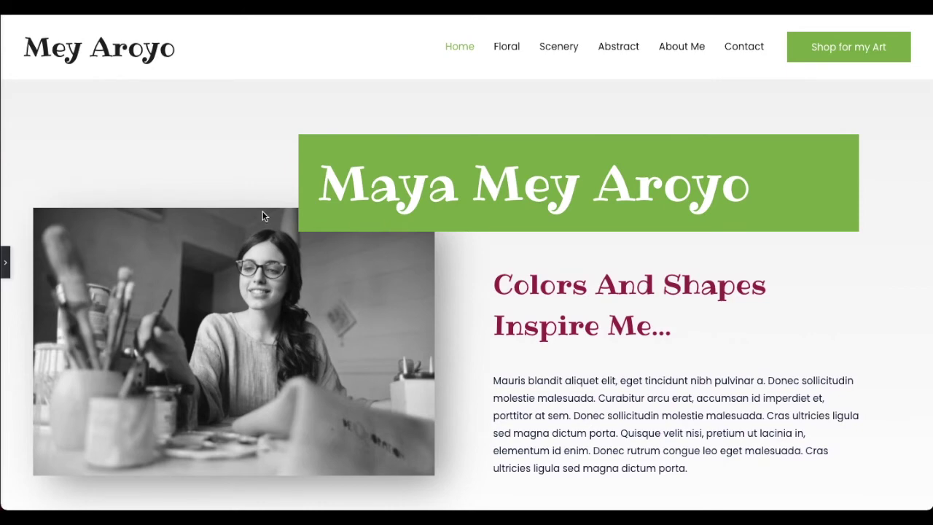
pyautogui.click(6, 264)
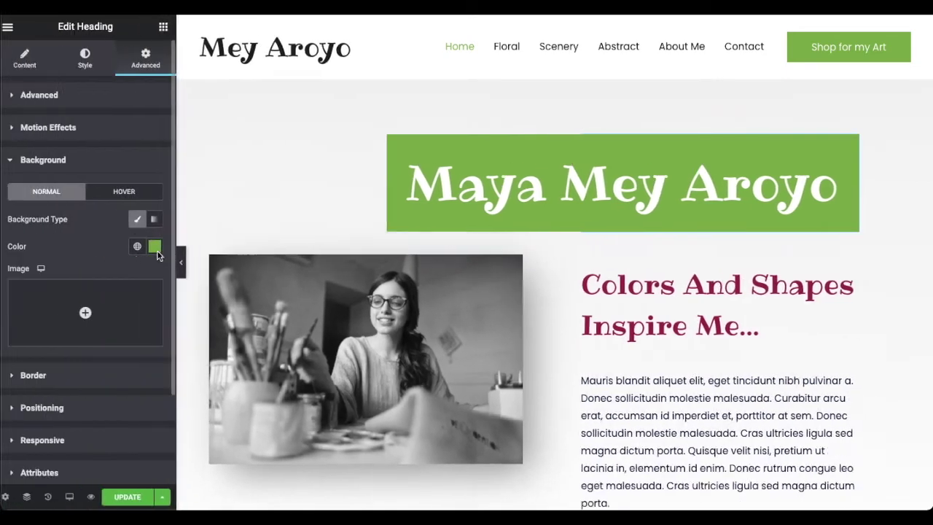
# - Adjust the green background's alpha, settling on a more opaque #81B14BD9
pyautogui.click(160, 249)
pyautogui.moveTo(241, 427); pyautogui.dragTo(191, 427)
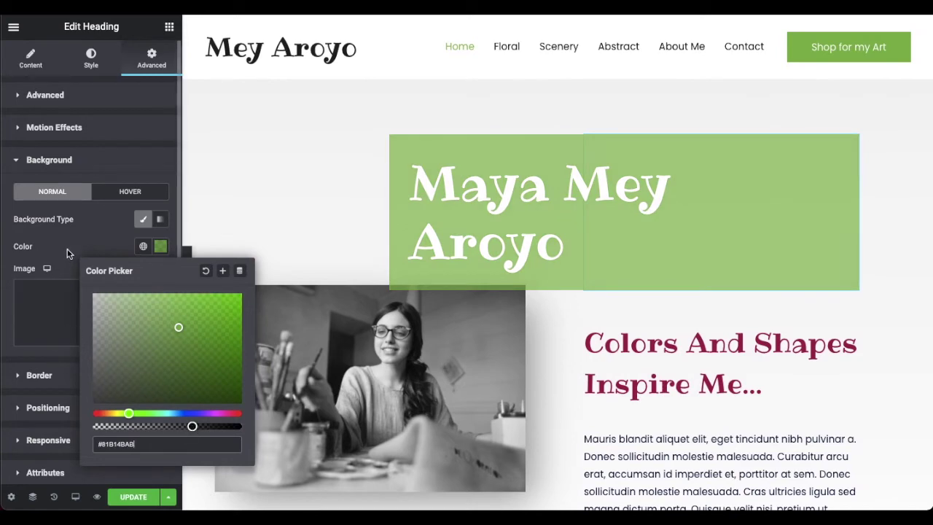
pyautogui.click(63, 271)
pyautogui.click(187, 262)
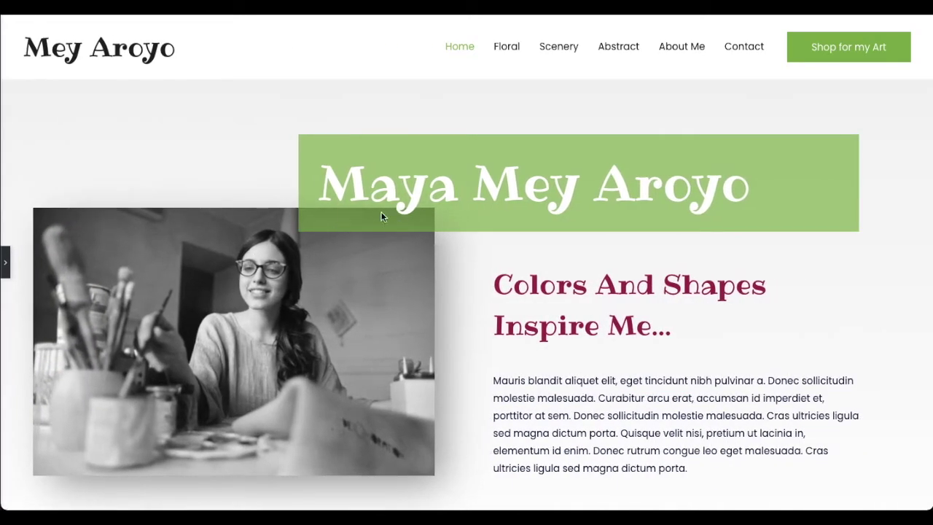
pyautogui.click(5, 263)
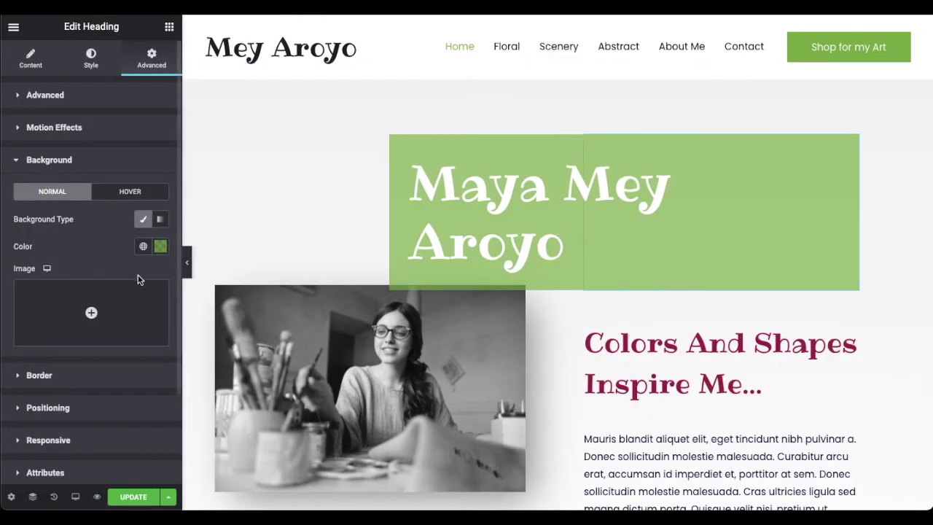
pyautogui.click(160, 246)
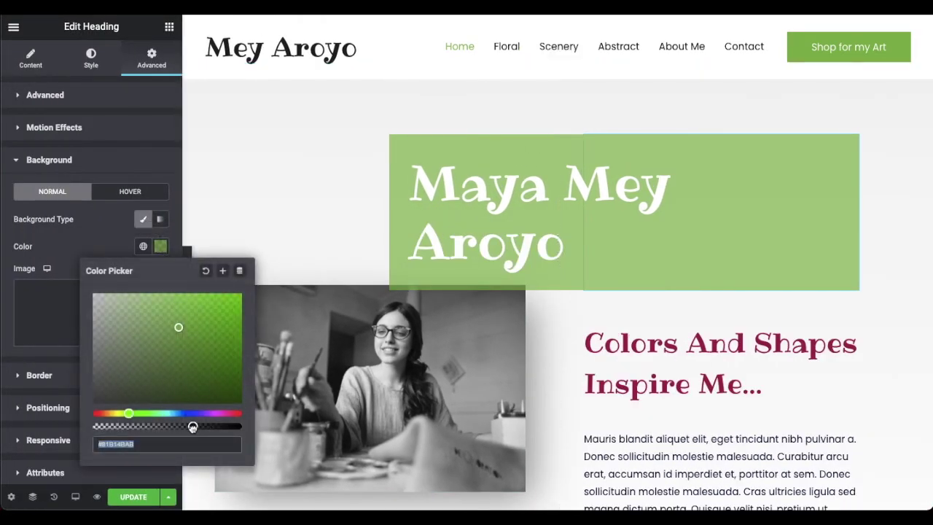
pyautogui.moveTo(193, 427); pyautogui.dragTo(219, 427)
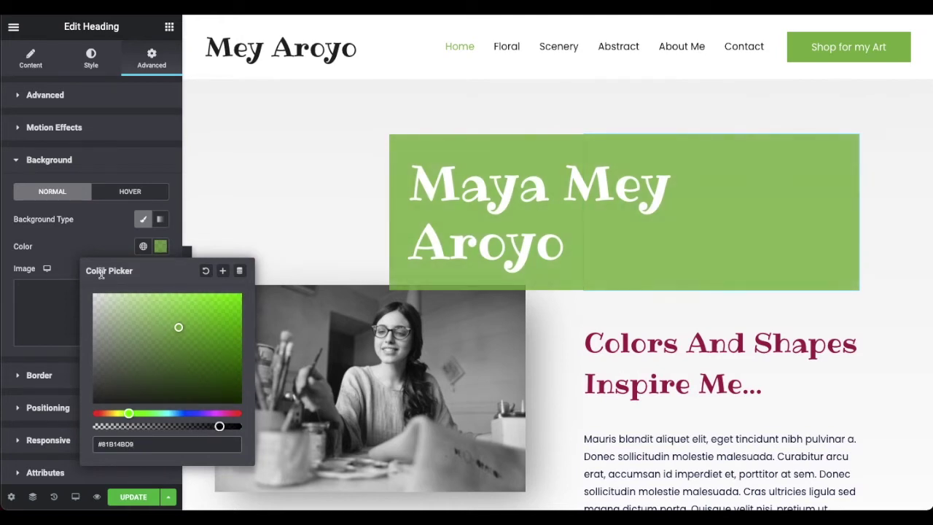
pyautogui.click(81, 247)
# - Change the heading's Title text to 'I'm a photographer' and preview it
pyautogui.click(29, 66)
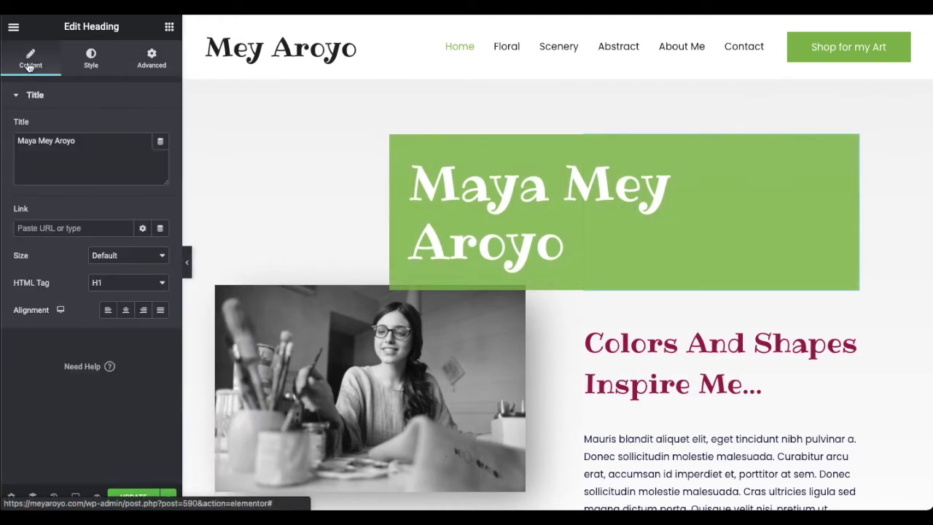
pyautogui.tripleClick(91, 140)
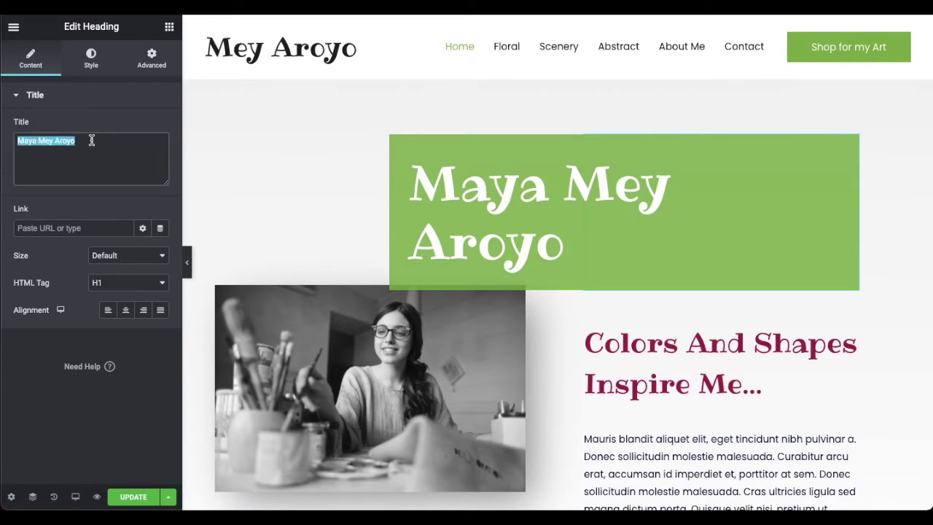
pyautogui.write('M')
pyautogui.press('BackSpace')
pyautogui.write("I'm a photog")
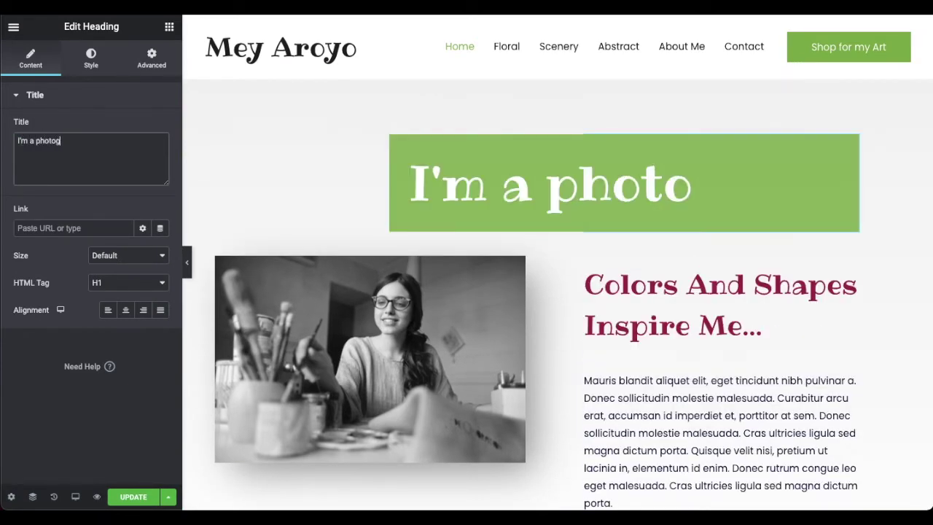
pyautogui.write('rapher')
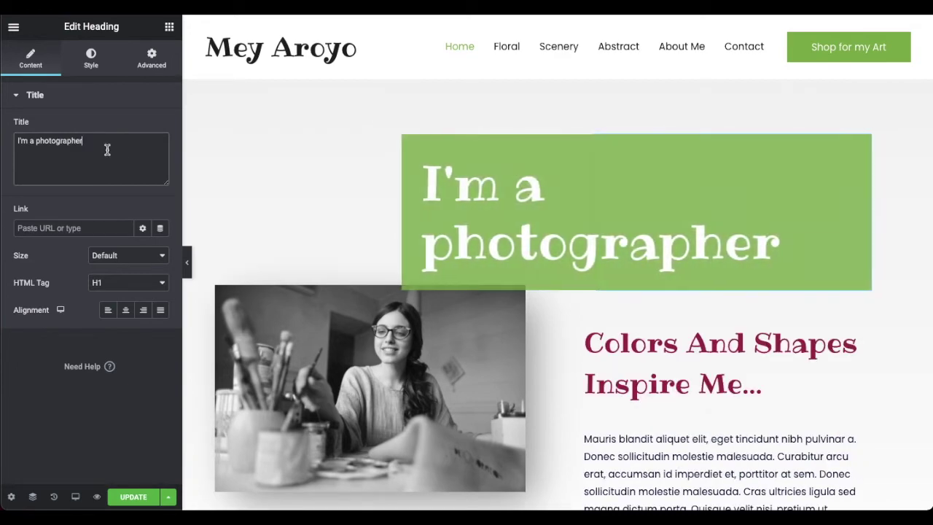
pyautogui.click(188, 262)
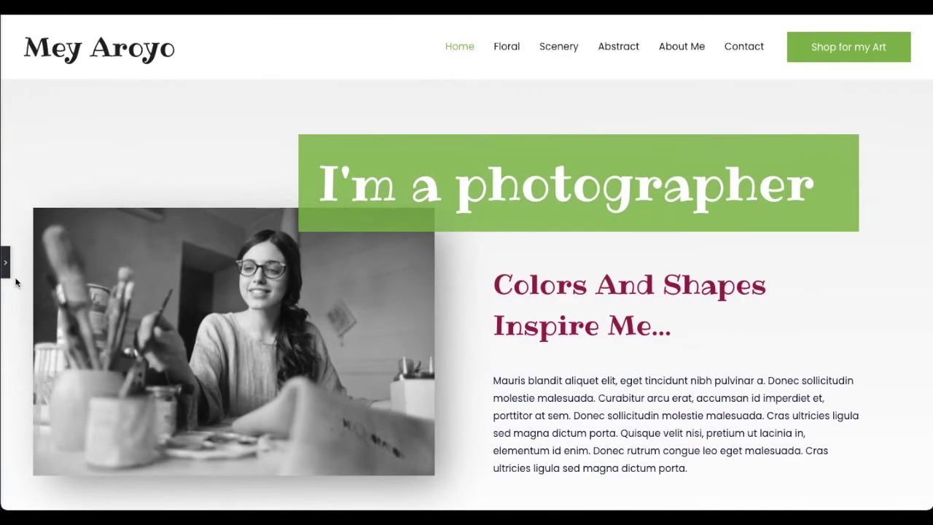
pyautogui.click(6, 266)
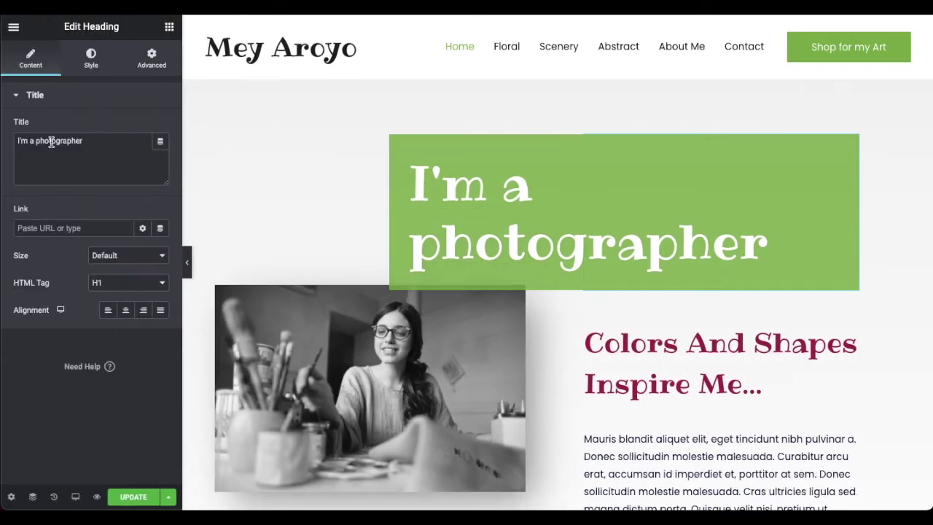
# - Replace the heading with a 'Hey, I'm …!' greeting using the artist's first name
pyautogui.tripleClick(51, 143)
pyautogui.write('Hey')
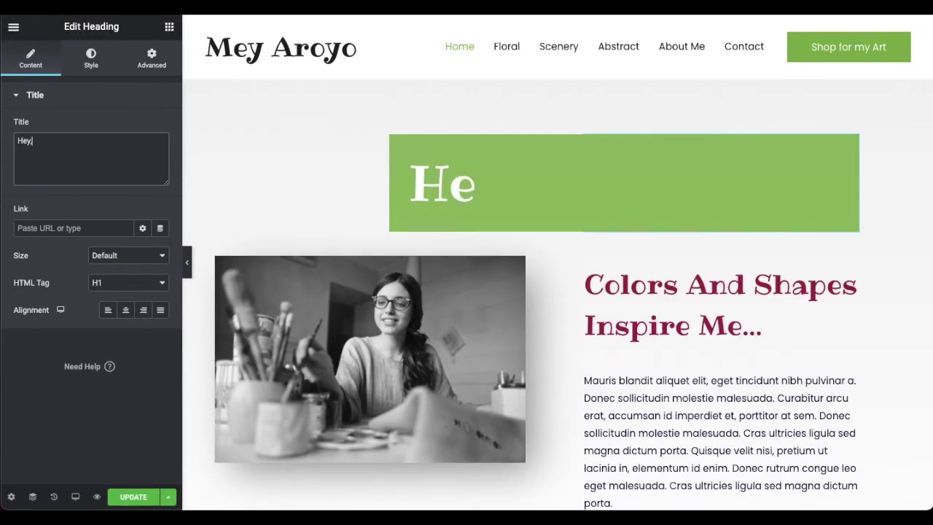
pyautogui.write(", I'm Mey!")
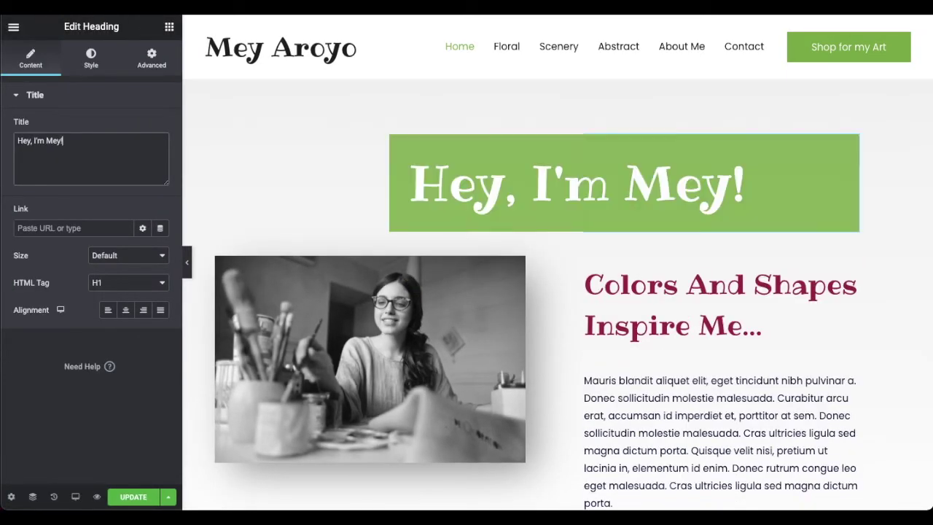
pyautogui.click(187, 264)
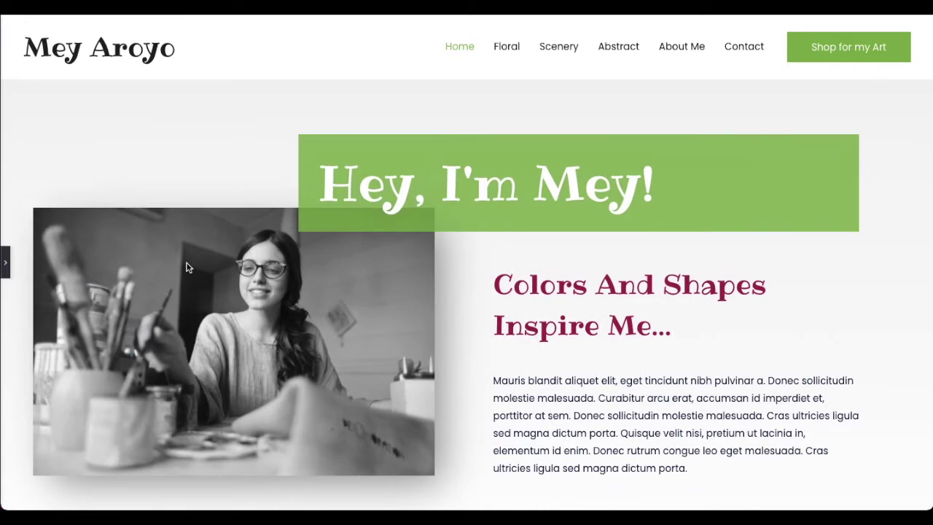
pyautogui.click(6, 261)
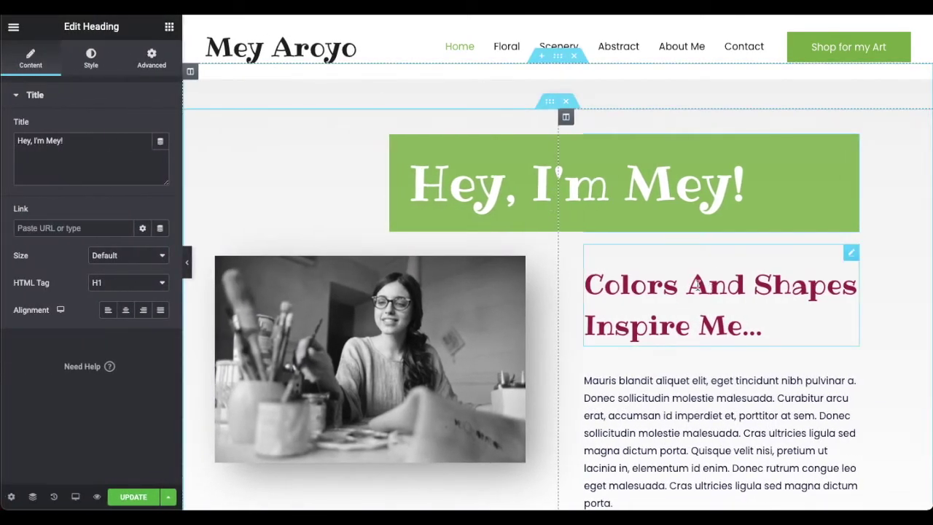
# - Replace the subheading's Title text with the pasted 'My life in photos.'
pyautogui.click(851, 252)
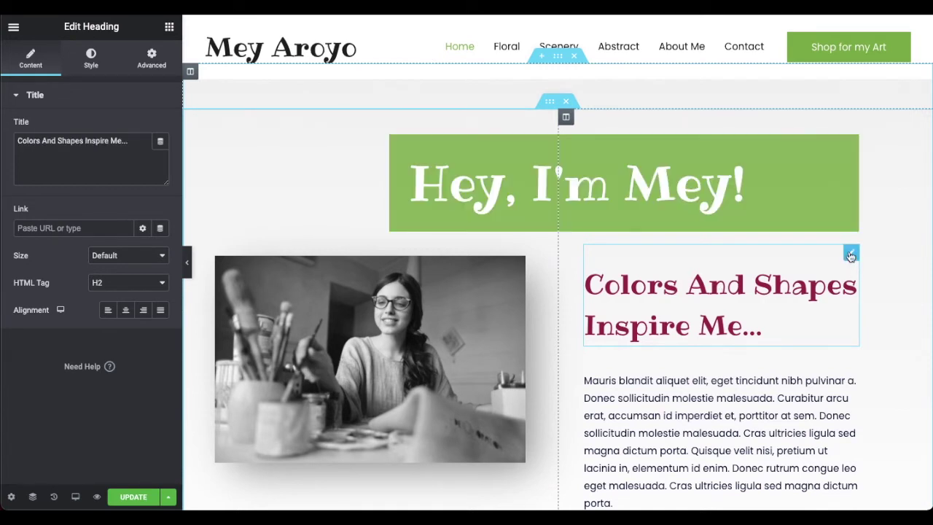
pyautogui.doubleClick(79, 142)
pyautogui.tripleClick(81, 144)
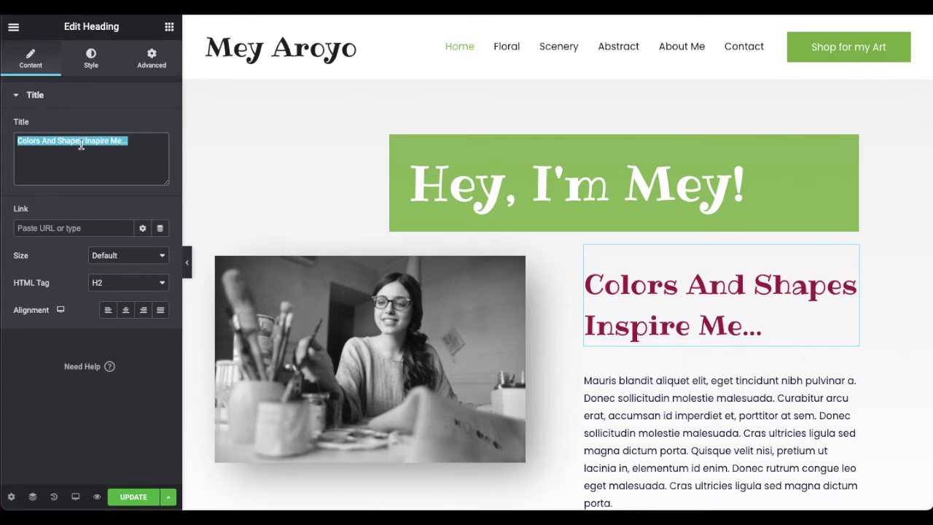
pyautogui.write('My life in photos.')
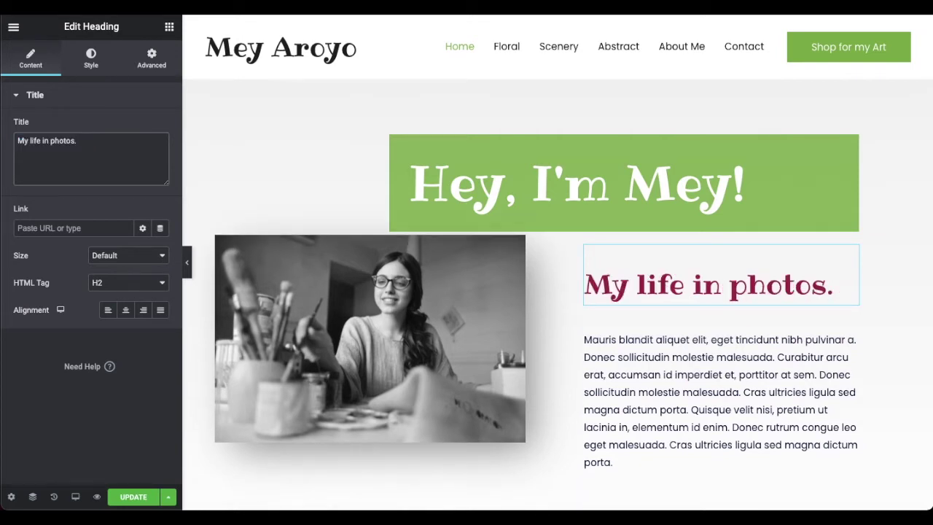
# - Review the subheading's Style and Advanced settings, then save the page with Update
pyautogui.click(91, 64)
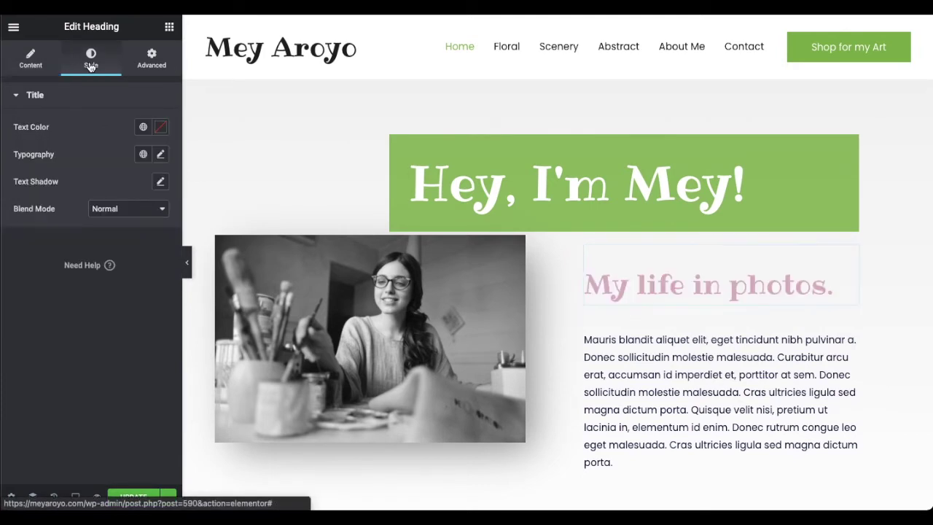
pyautogui.click(148, 62)
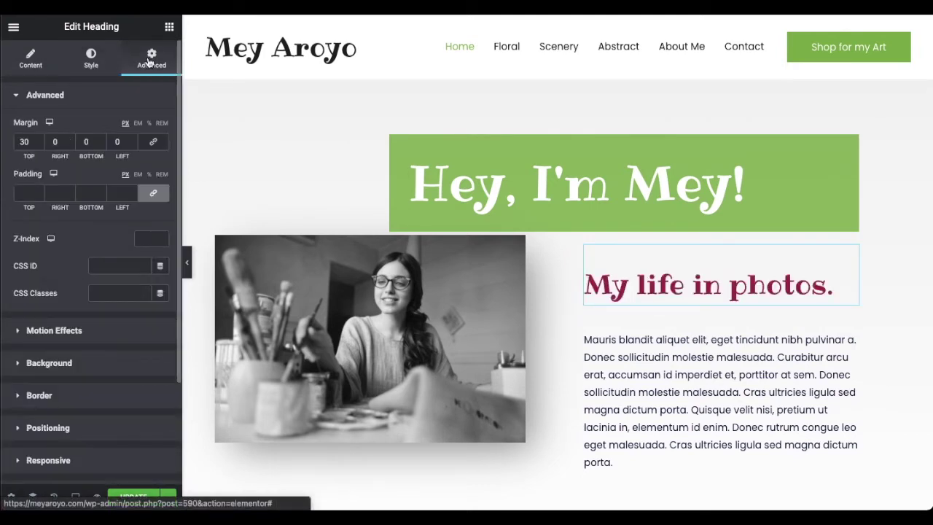
pyautogui.click(91, 58)
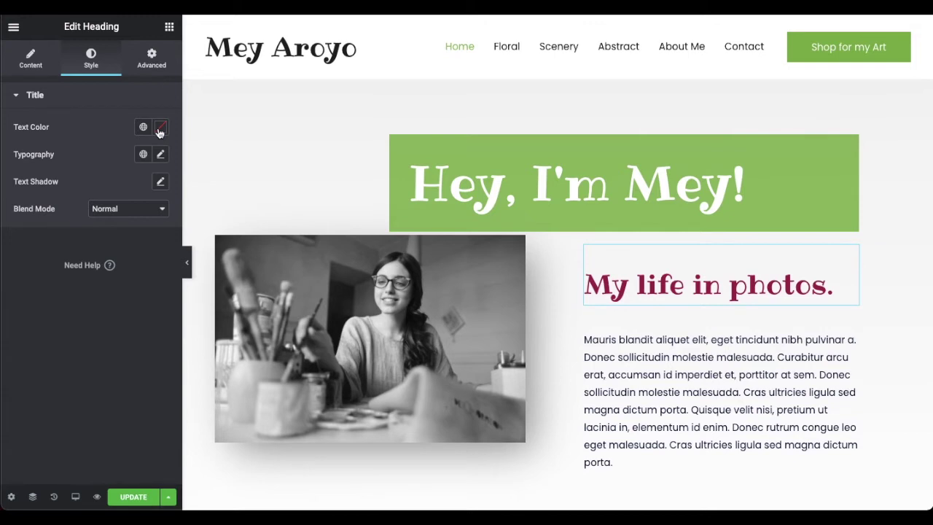
pyautogui.click(129, 499)
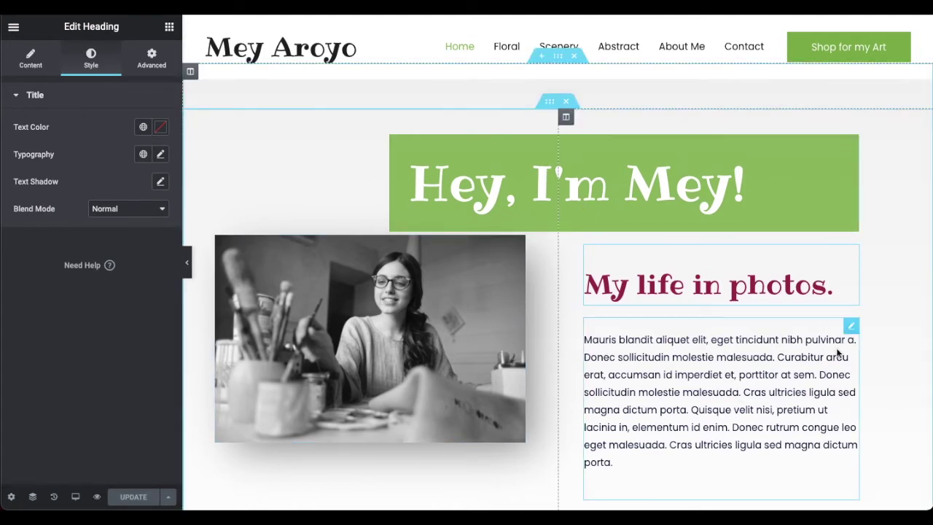
# - Replace the placeholder paragraph beside the photo with the pasted travel, design and photography bio, and preview it
pyautogui.click(851, 326)
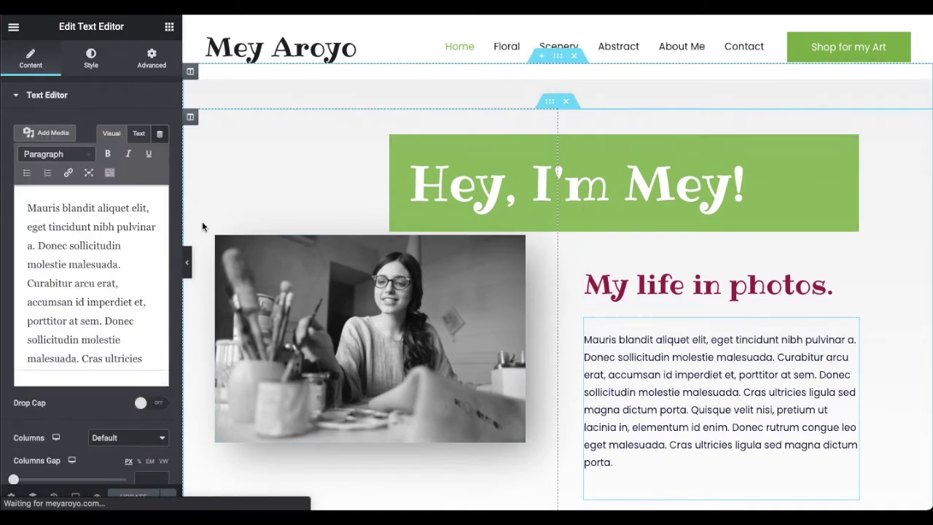
pyautogui.scroll(-2, 676, 302)
pyautogui.scroll(2, 676, 301)
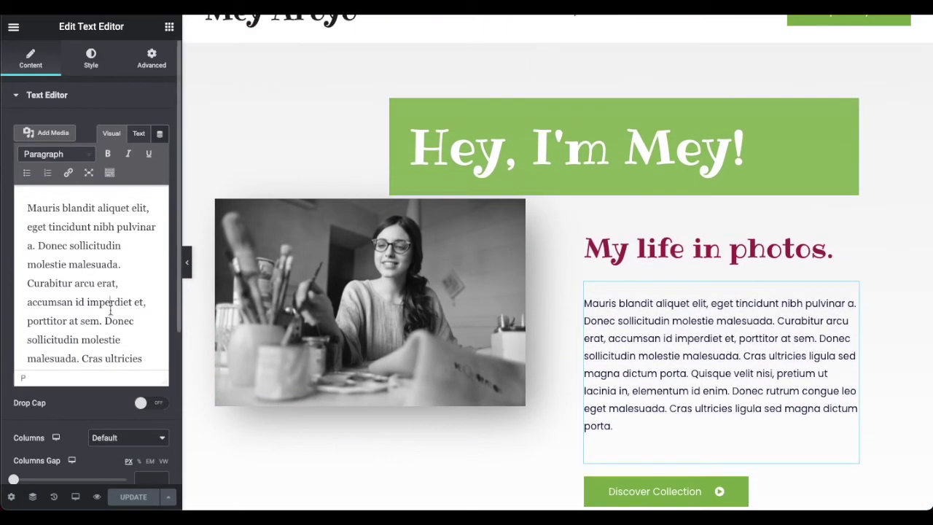
pyautogui.hotkey('ctrl', 'a')
pyautogui.hotkey('ctrl', 'v')
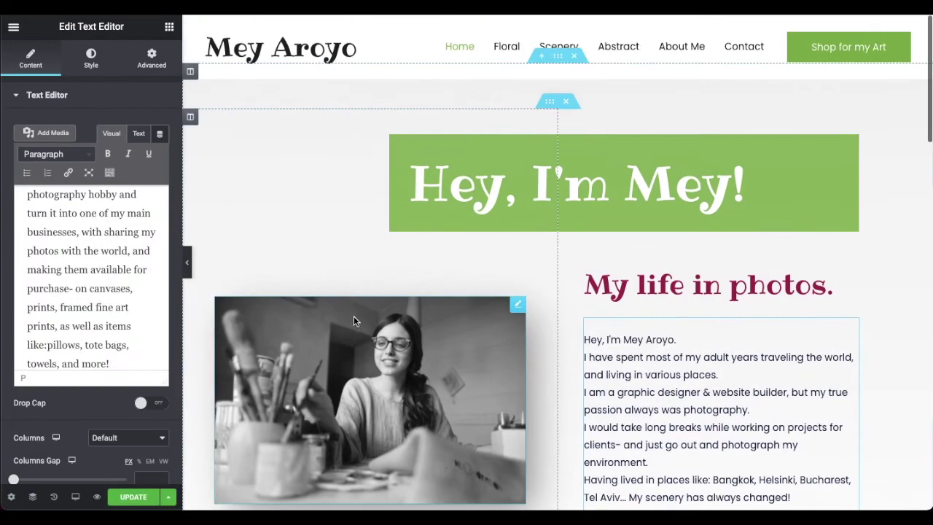
pyautogui.click(187, 259)
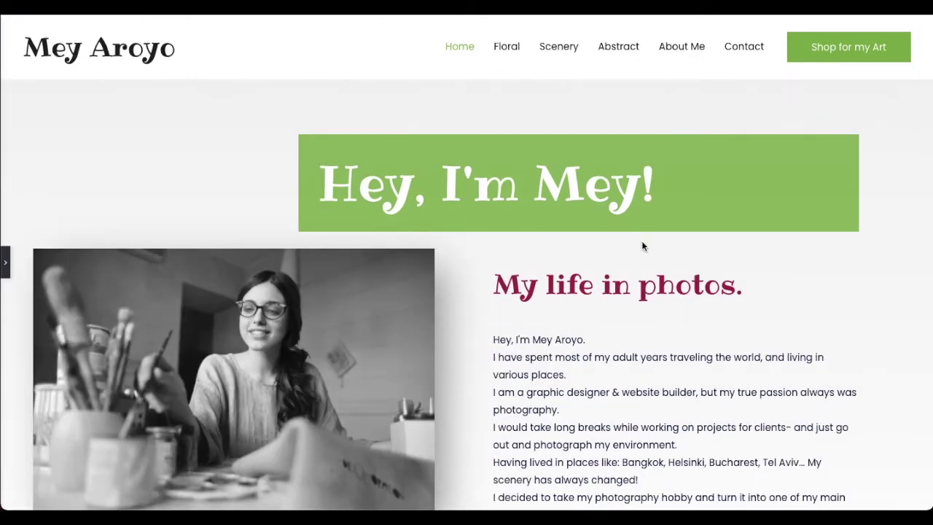
pyautogui.scroll(-1, 637, 262)
pyautogui.scroll(-1, 638, 263)
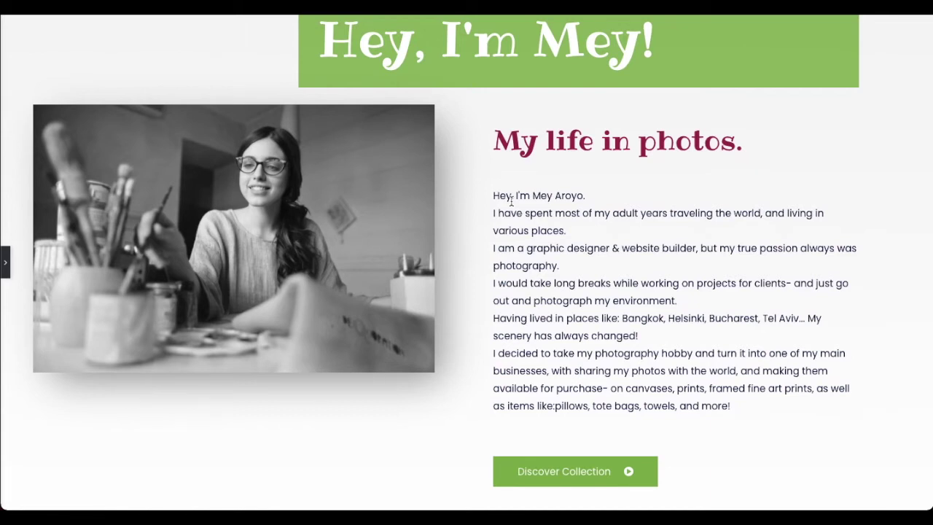
pyautogui.click(8, 264)
# - Add a space after 'like:' and join the graphic designer line onto the line before it
pyautogui.scroll(-1, 64, 310)
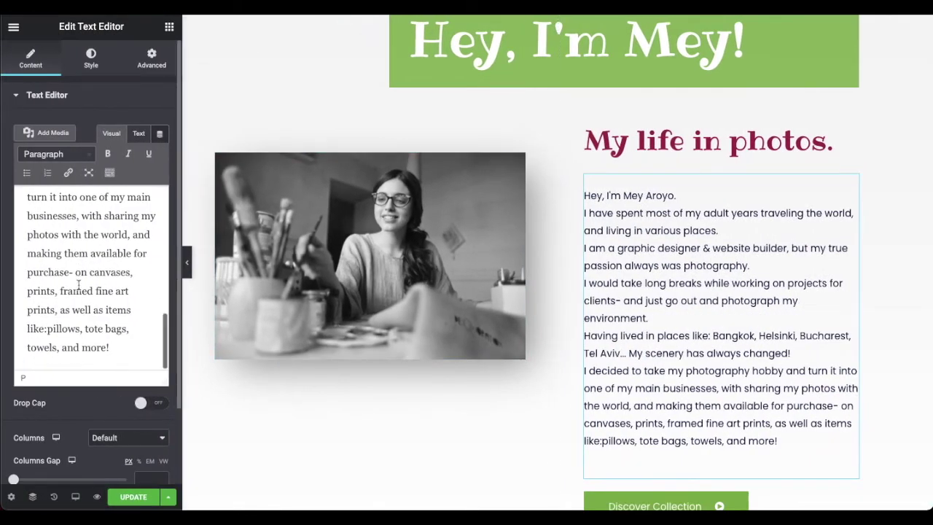
pyautogui.click(47, 329)
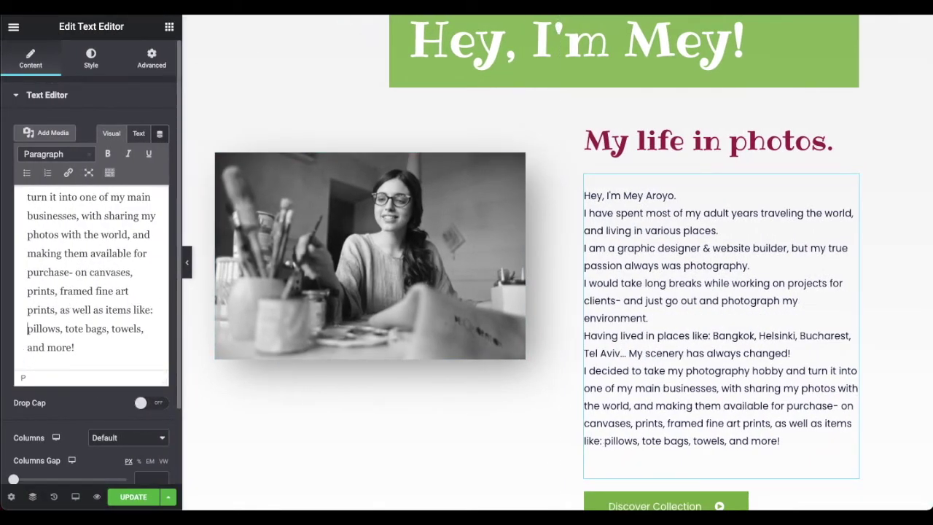
pyautogui.scroll(10, 36, 292)
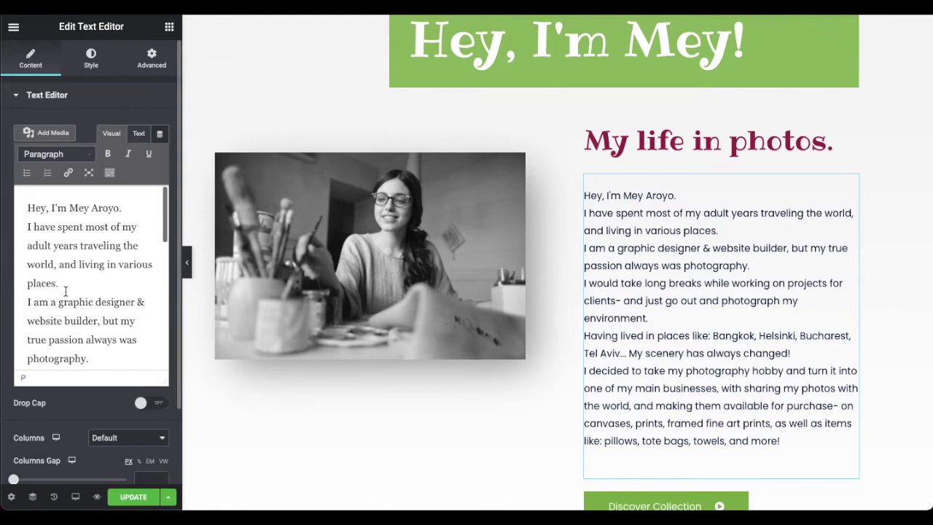
pyautogui.click(29, 300)
pyautogui.press('BackSpace')
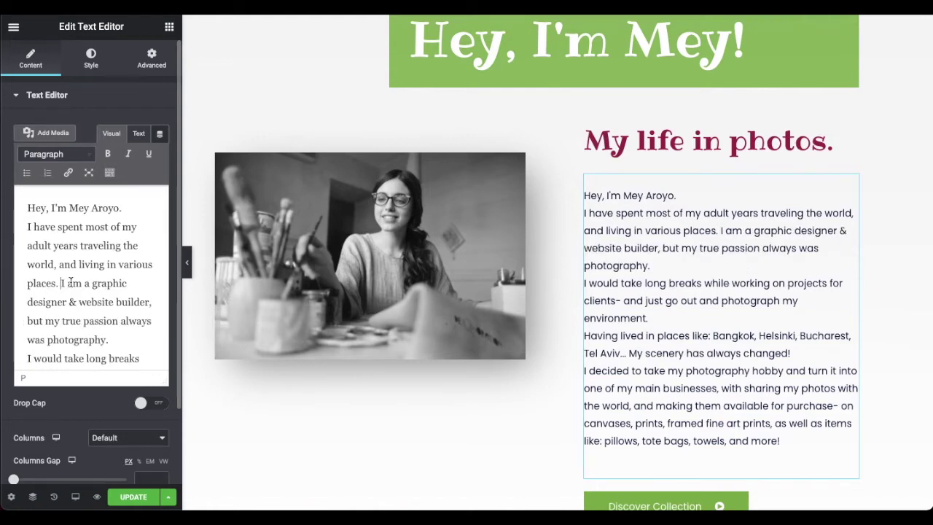
pyautogui.scroll(-2, 99, 264)
pyautogui.scroll(-2, 99, 264)
pyautogui.click(187, 263)
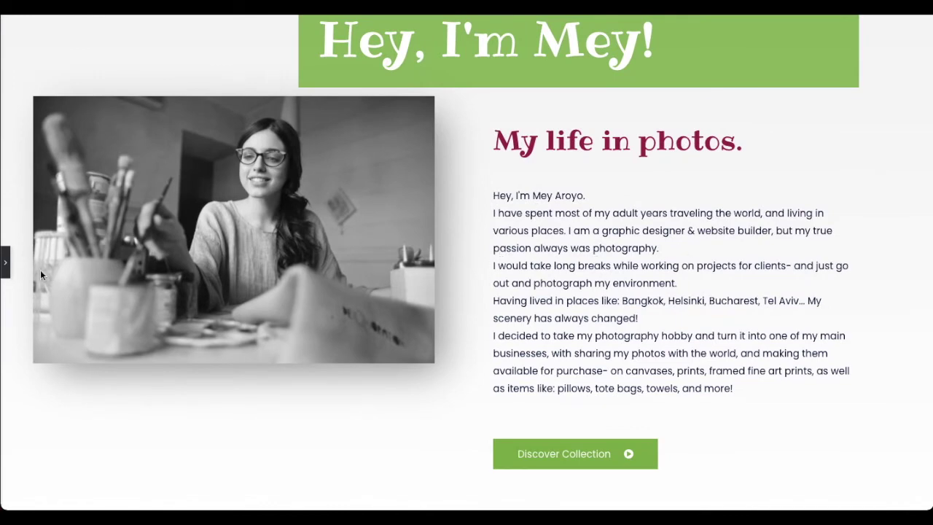
pyautogui.click(5, 267)
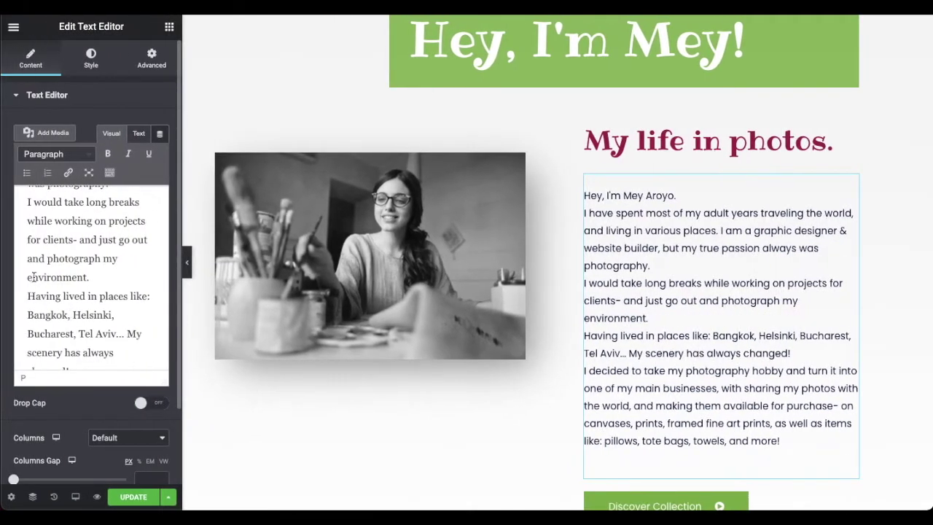
# - Join the long-breaks sentence to the previous paragraph and put the city list on its own line
pyautogui.scroll(-1, 34, 277)
pyautogui.scroll(1, 33, 277)
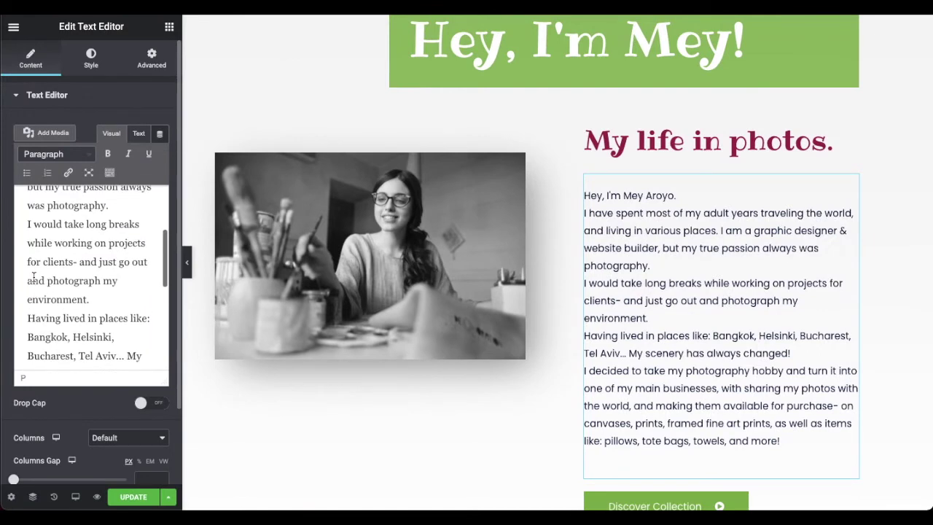
pyautogui.click(26, 226)
pyautogui.press('BackSpace')
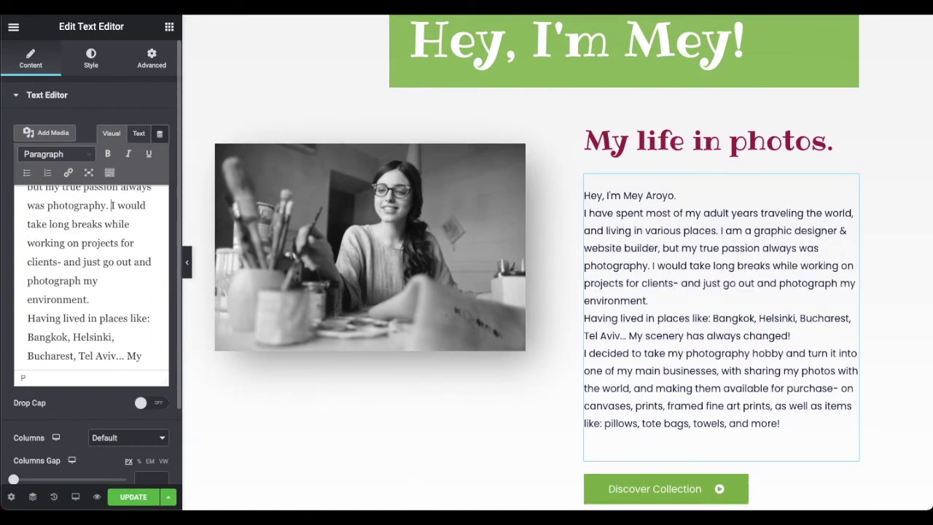
pyautogui.click(185, 261)
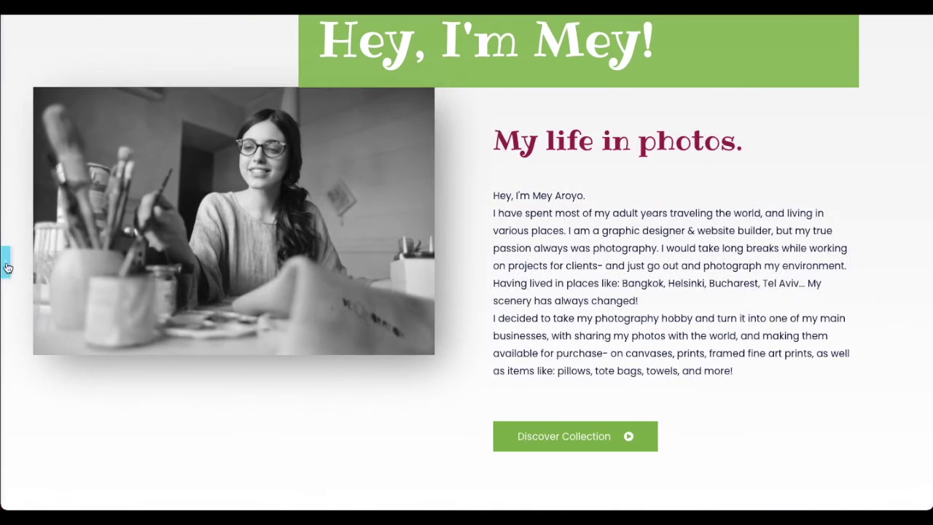
pyautogui.click(6, 262)
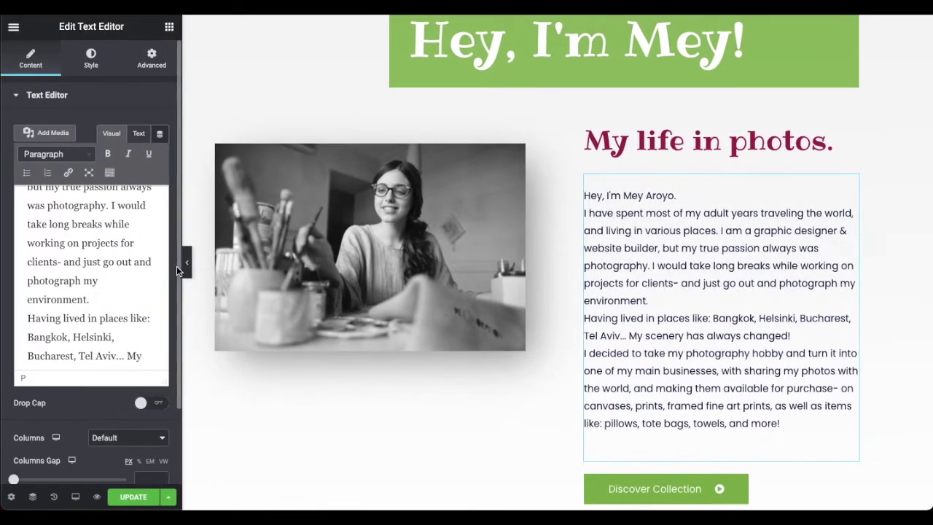
pyautogui.click(183, 262)
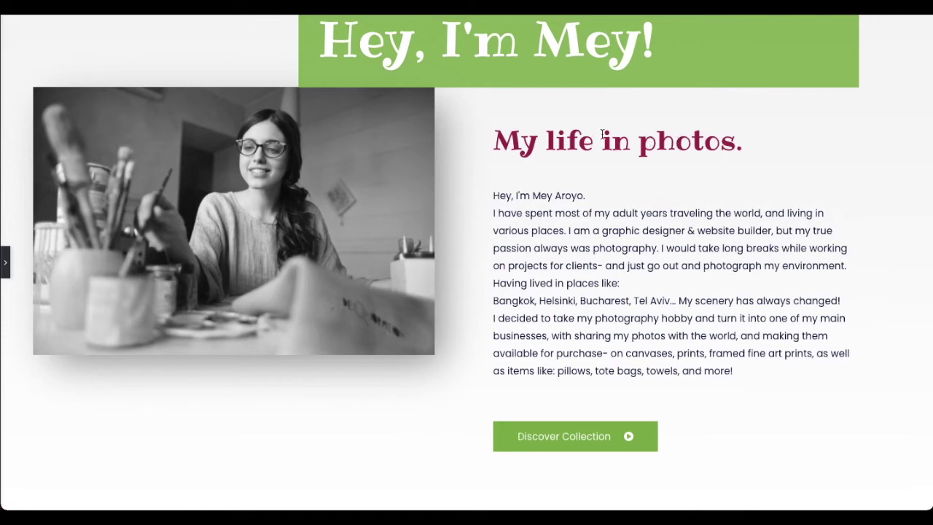
pyautogui.scroll(1, 607, 234)
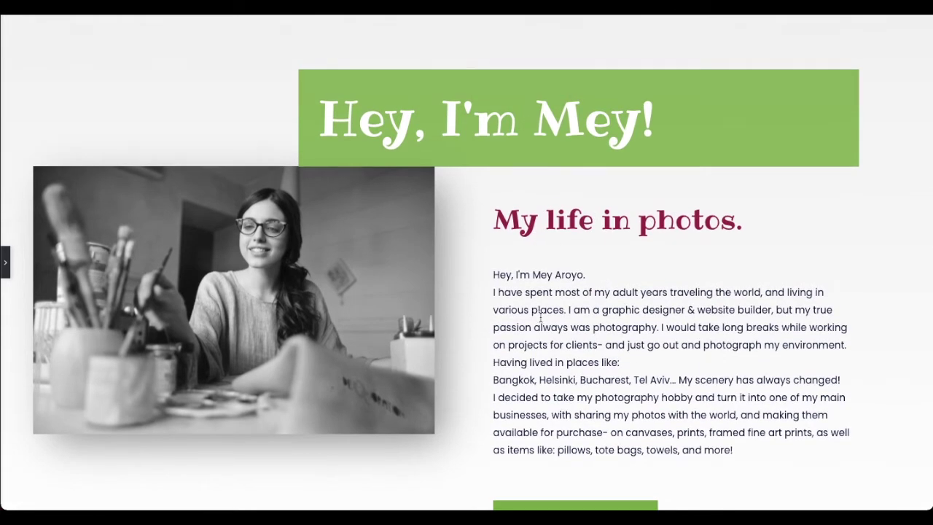
pyautogui.click(5, 263)
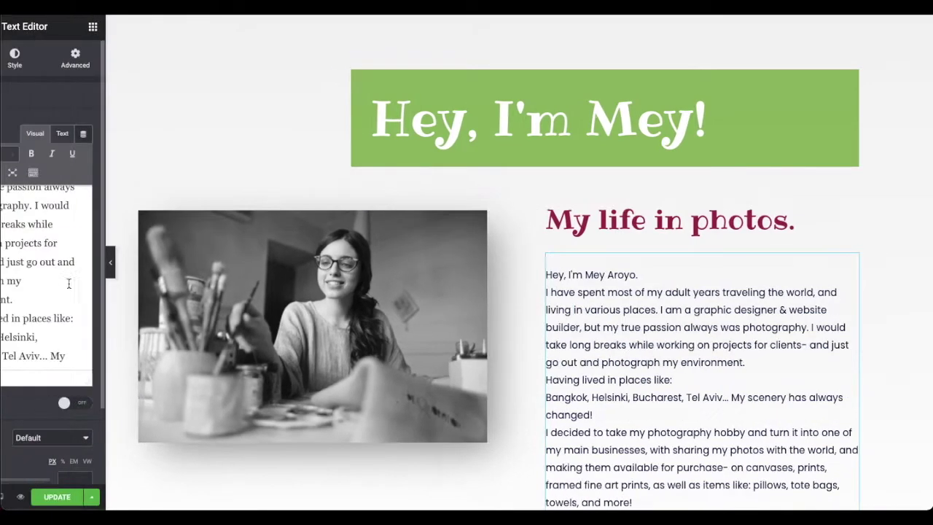
# - Delete the greeting line at the top of the bio and preview the result
pyautogui.scroll(3, 139, 277)
pyautogui.moveTo(129, 208); pyautogui.dragTo(10, 207)
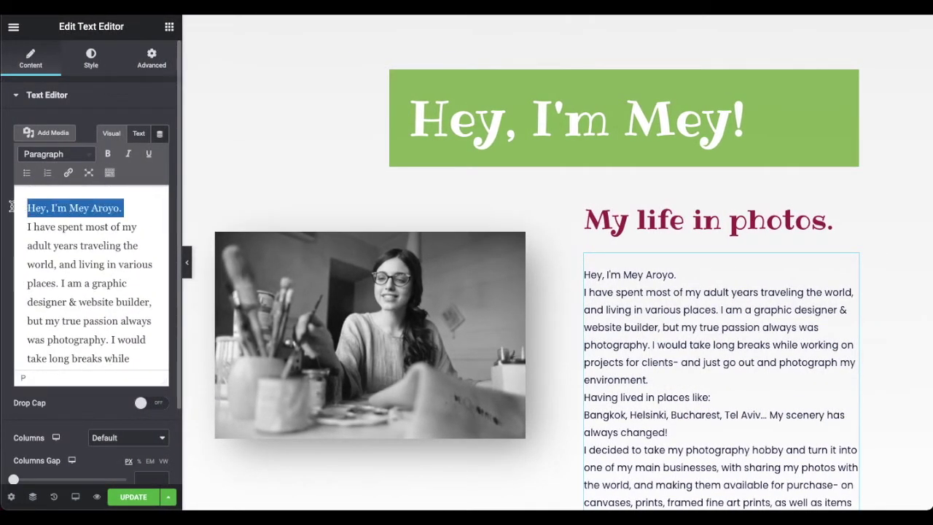
pyautogui.press('BackSpace')
pyautogui.press('BackSpace')
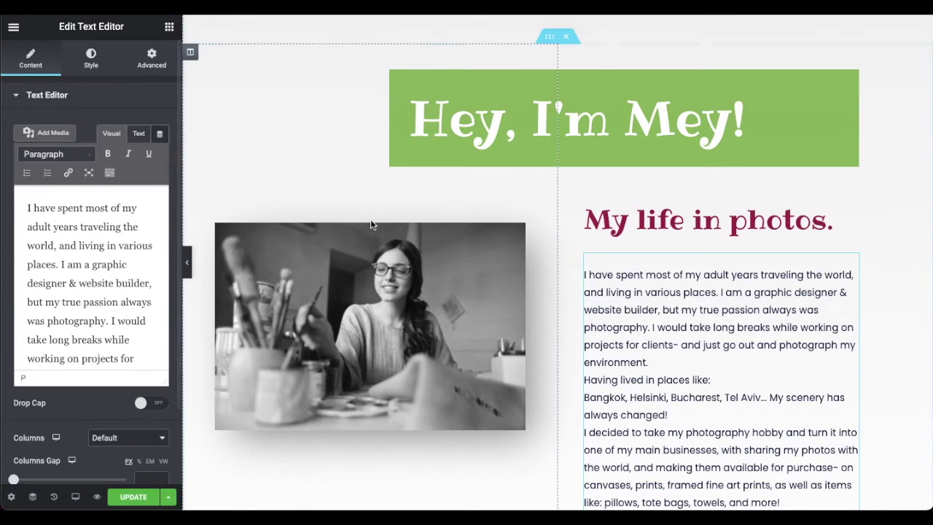
pyautogui.click(187, 262)
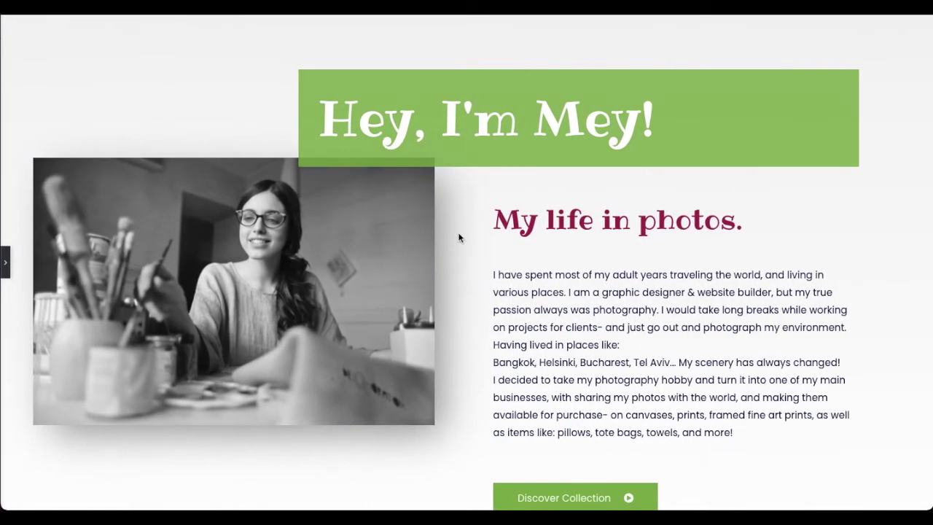
pyautogui.scroll(-4, 439, 217)
pyautogui.scroll(5, 439, 217)
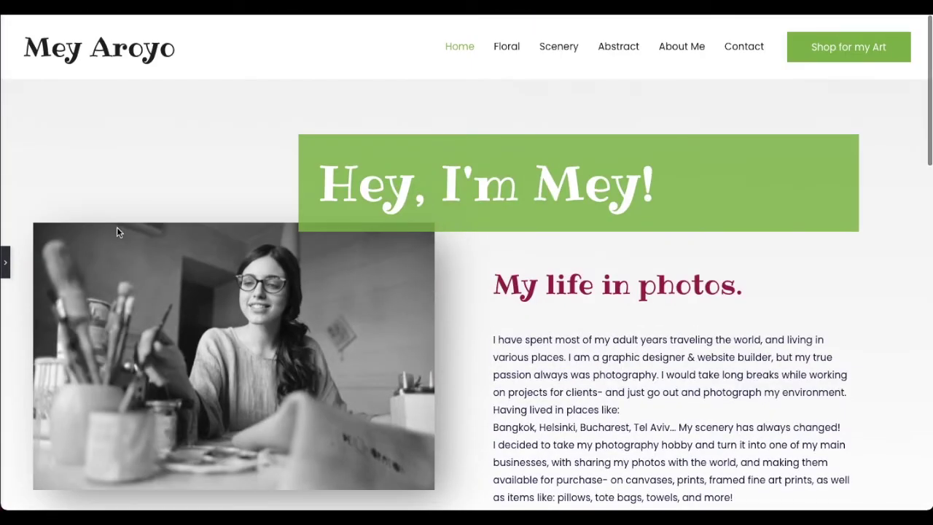
pyautogui.click(5, 263)
# - Relabel the Discover Collection button to 'Photography Prints', replacing an interim 'Buy my Photographs' label
pyautogui.scroll(-4, 461, 245)
pyautogui.scroll(-1, 461, 245)
pyautogui.click(652, 302)
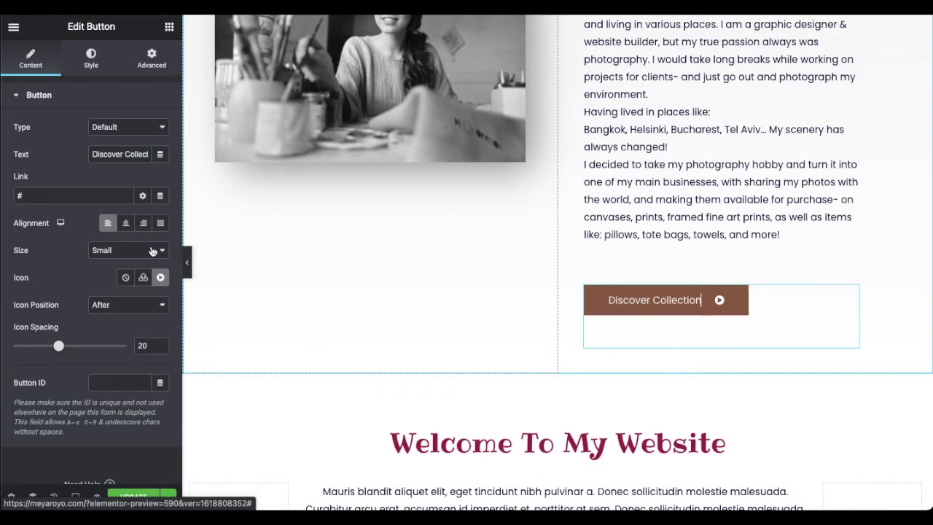
pyautogui.tripleClick(124, 156)
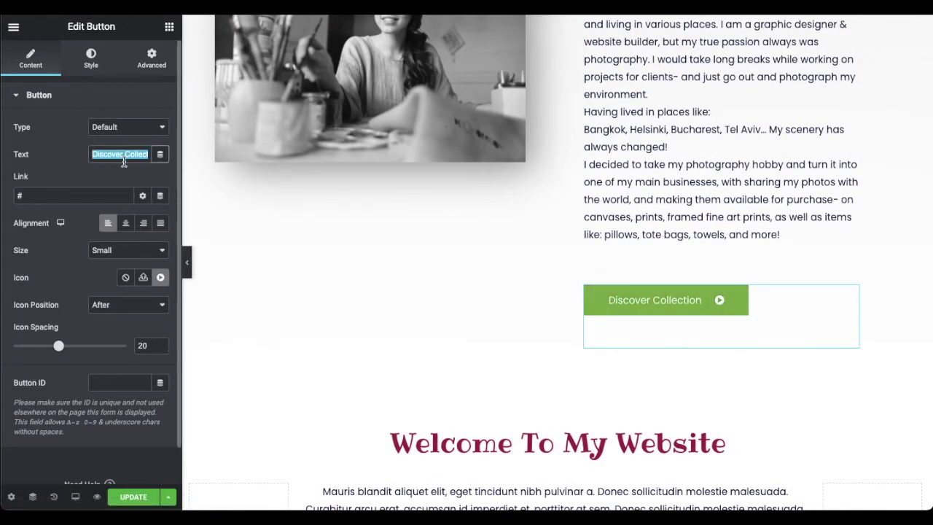
pyautogui.write('Buy ')
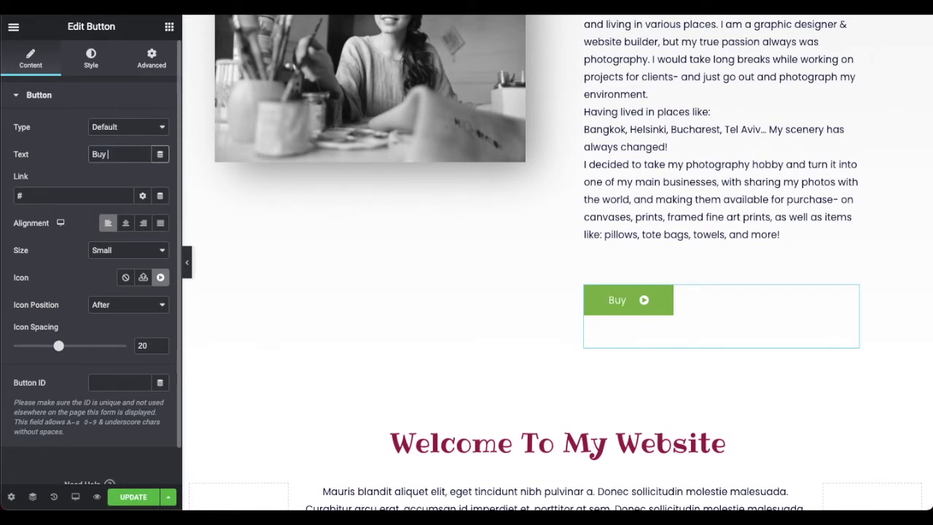
pyautogui.write('my Photogra')
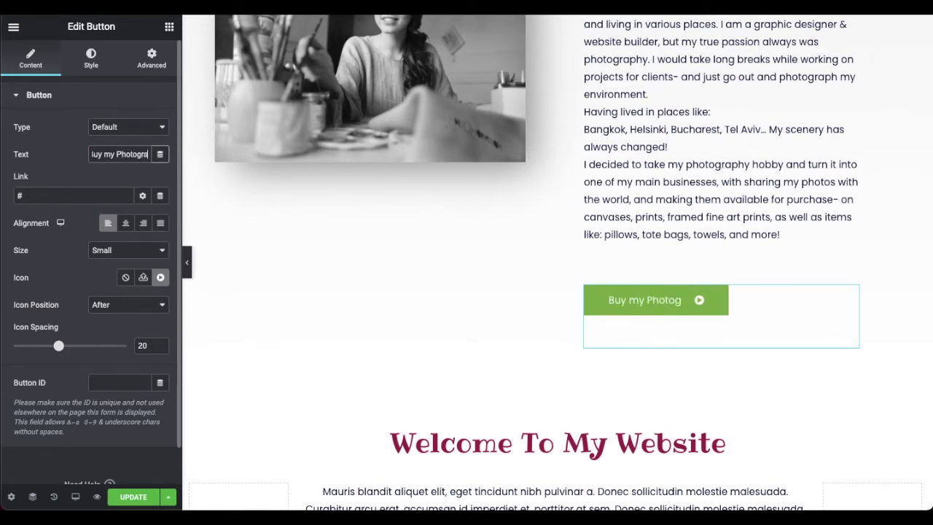
pyautogui.write('phs')
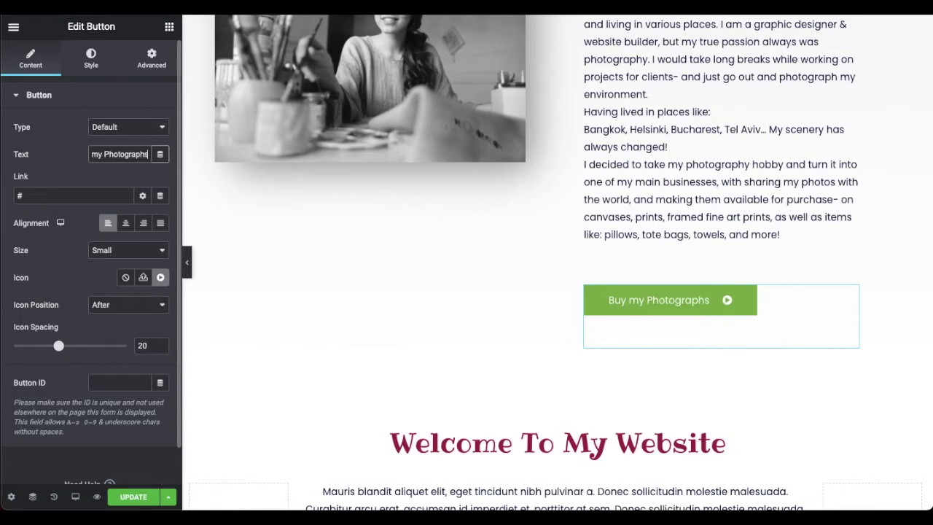
pyautogui.tripleClick(114, 157)
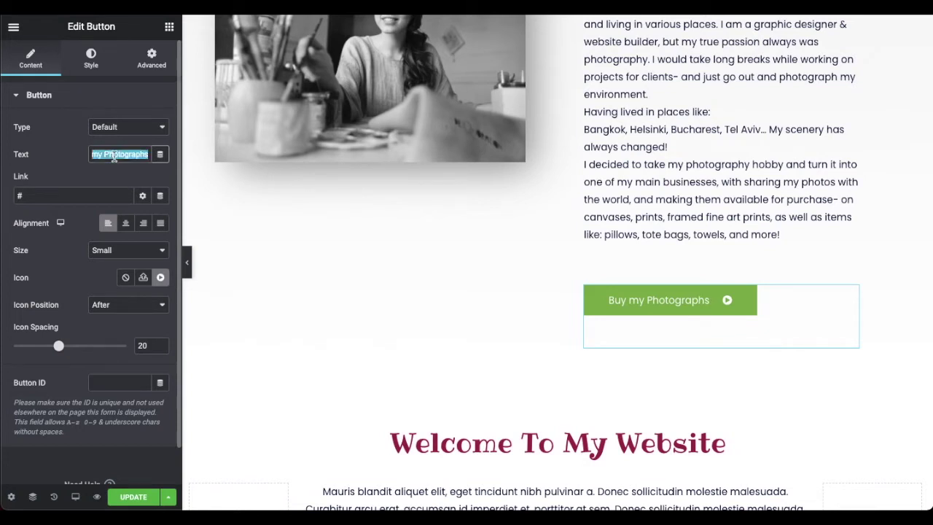
pyautogui.write('Photography Pr')
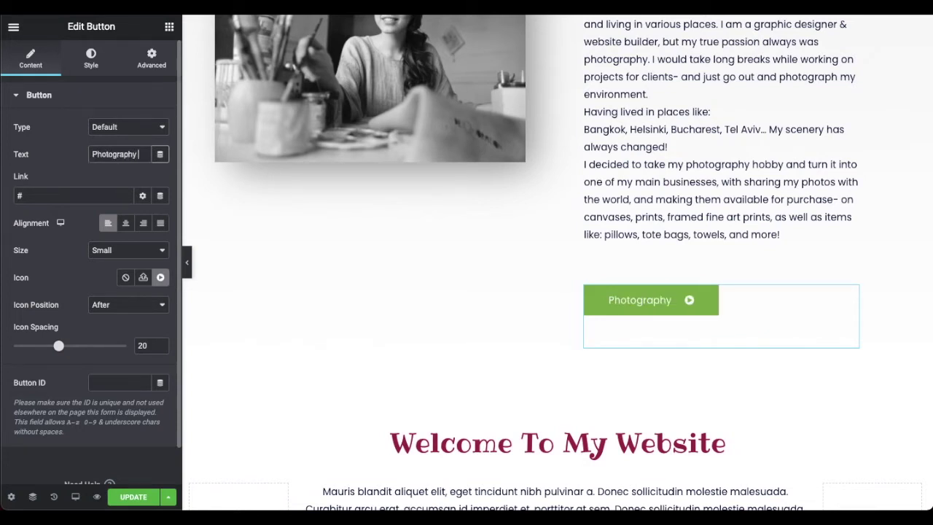
pyautogui.write('ints')
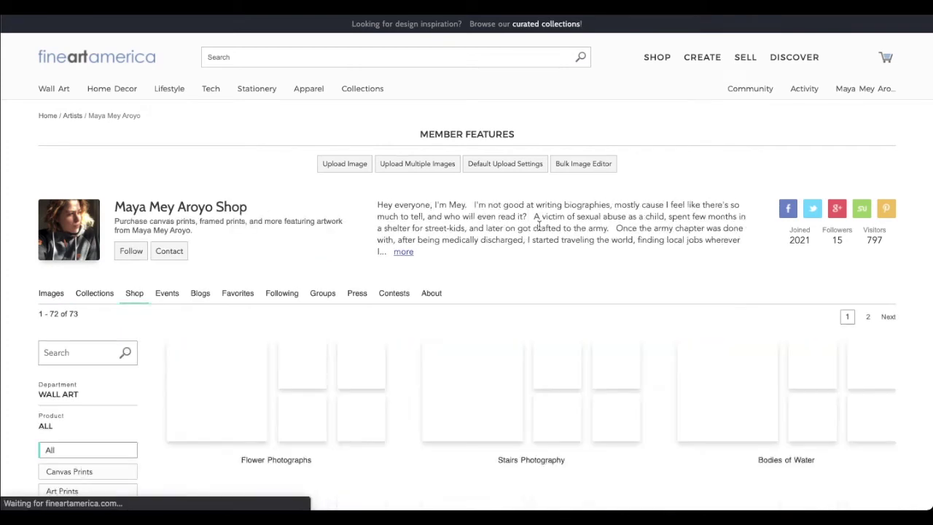
# - Filter the artist's Fine Art America shop page to show Art Prints only
pyautogui.scroll(-2, 540, 226)
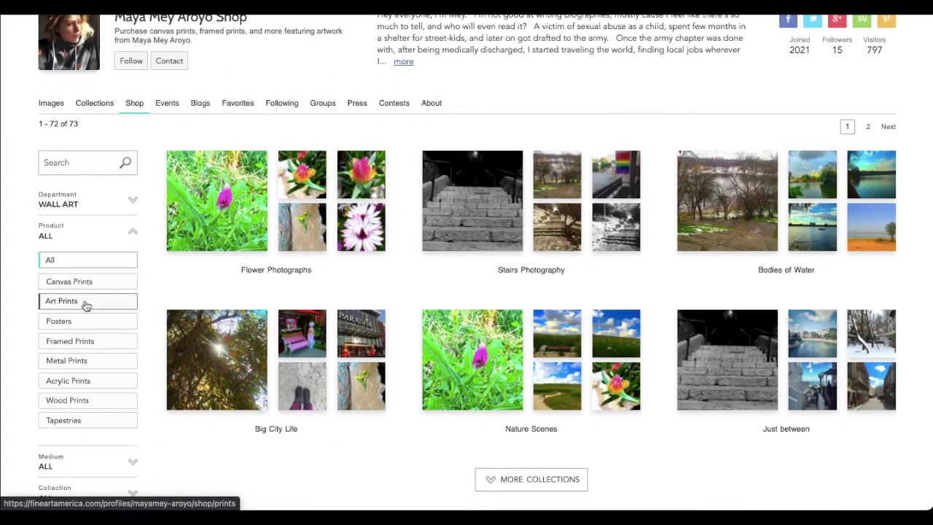
pyautogui.click(85, 305)
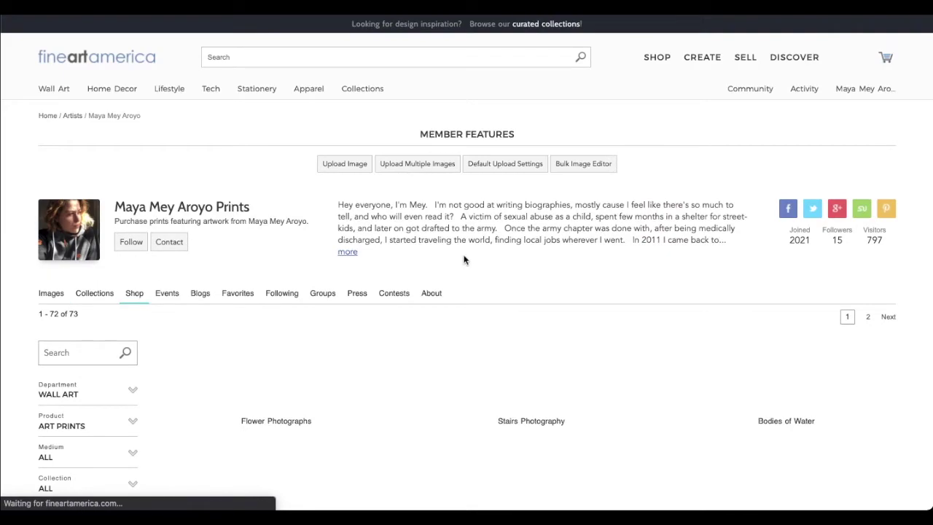
pyautogui.scroll(-10, 554, 247)
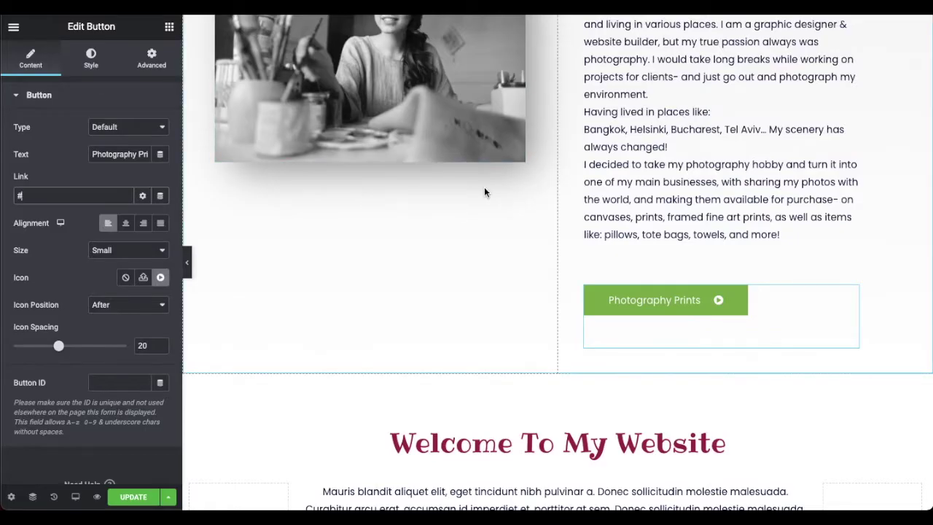
# - Paste the prints shop URL as the button link, set it to open in a new window, and dismiss the SVG upload prompt
pyautogui.click(44, 198)
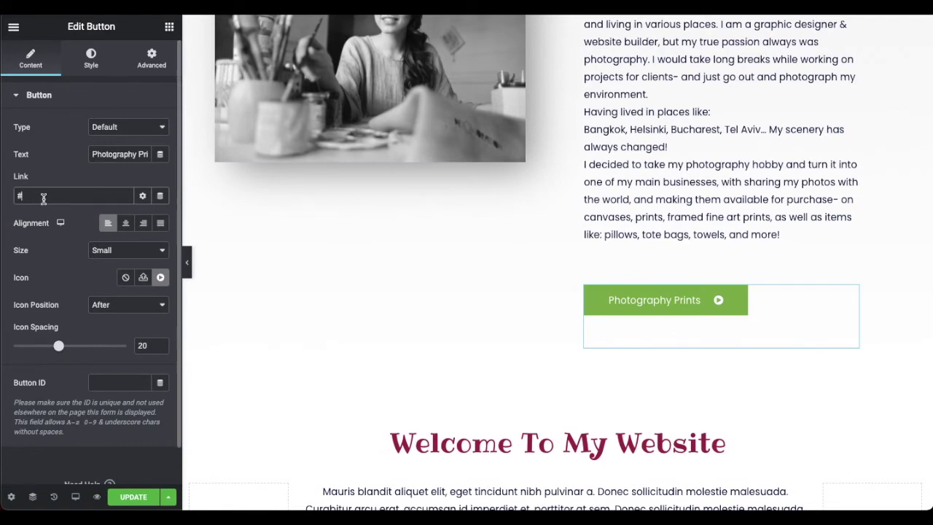
pyautogui.hotkey('ctrl', 'v')
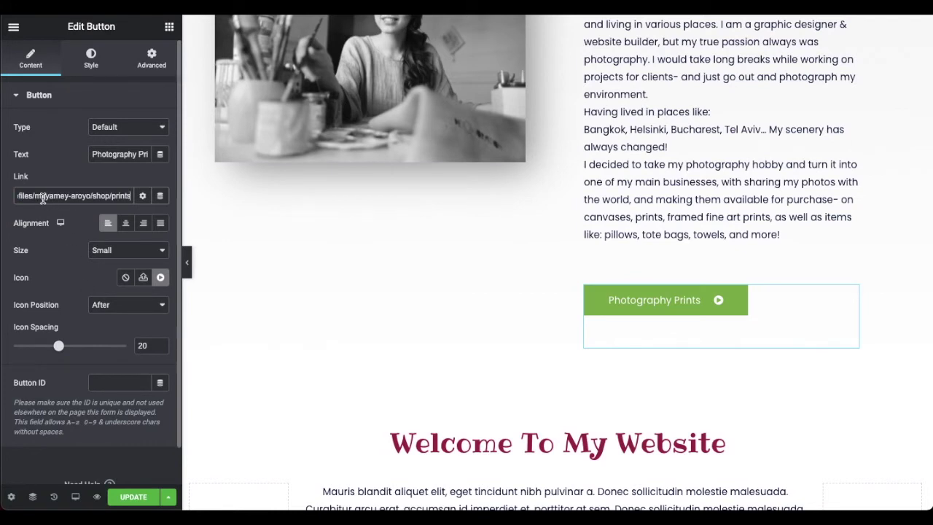
pyautogui.click(143, 197)
pyautogui.click(18, 217)
pyautogui.click(143, 197)
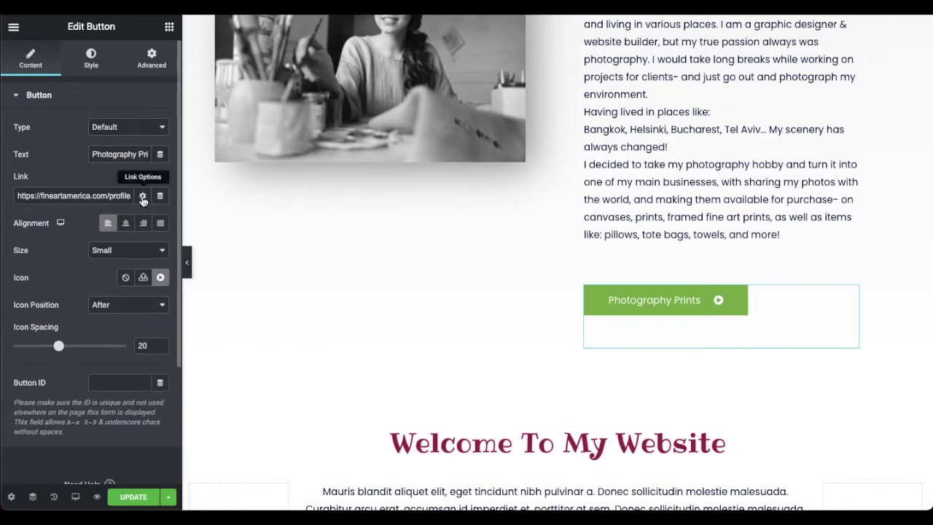
pyautogui.click(144, 279)
pyautogui.click(403, 314)
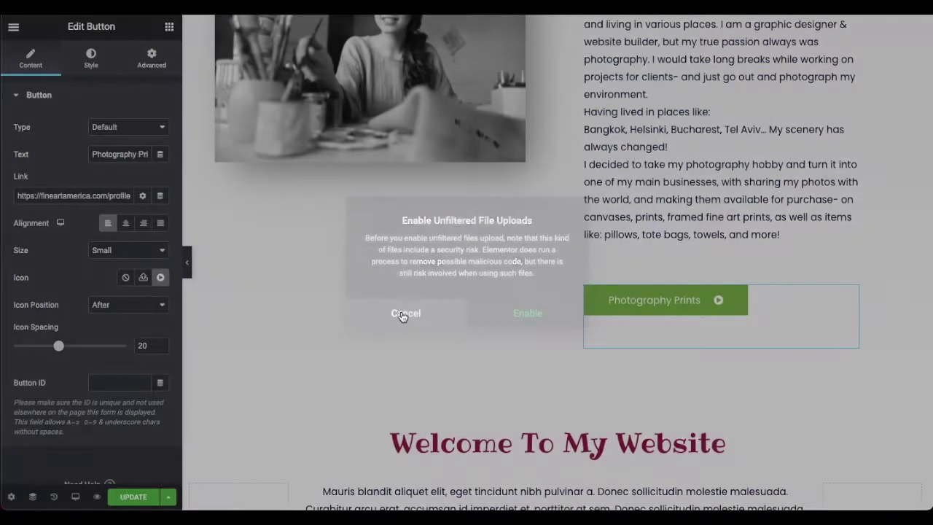
# - Search the icon library for 'camera' and put a camera icon on the button
pyautogui.click(161, 279)
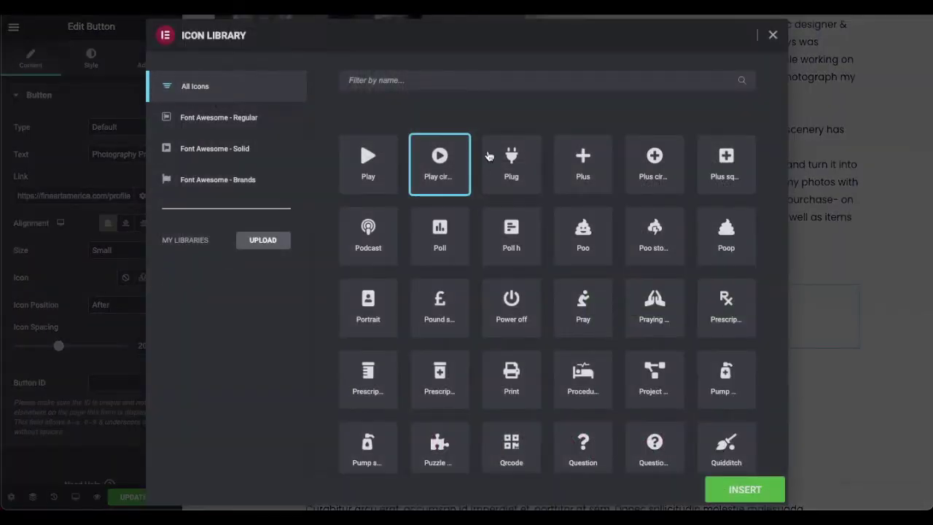
pyautogui.write('art')
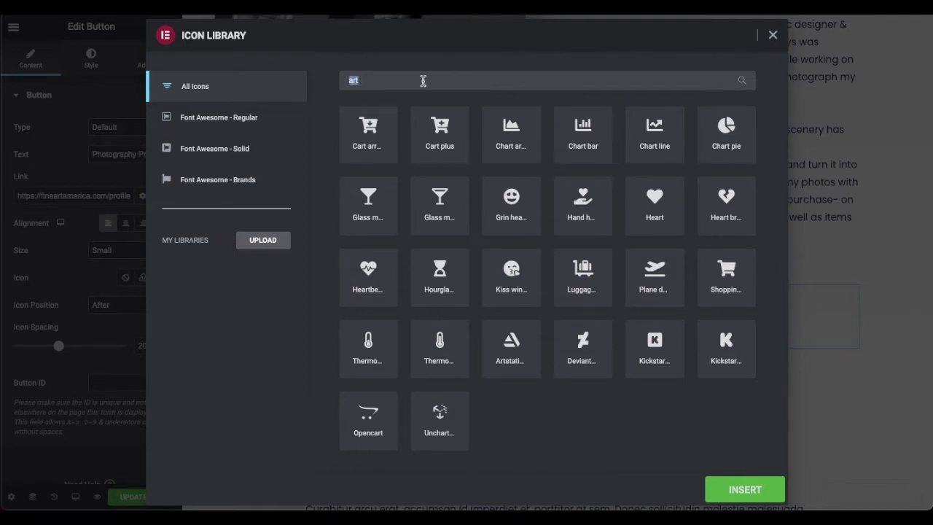
pyautogui.write('painting')
pyautogui.press('BackSpace')
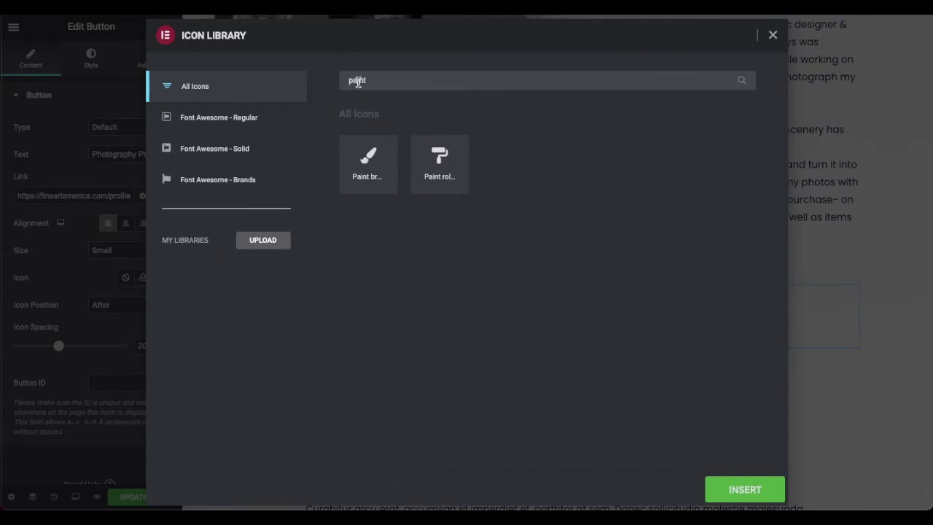
pyautogui.write('camera')
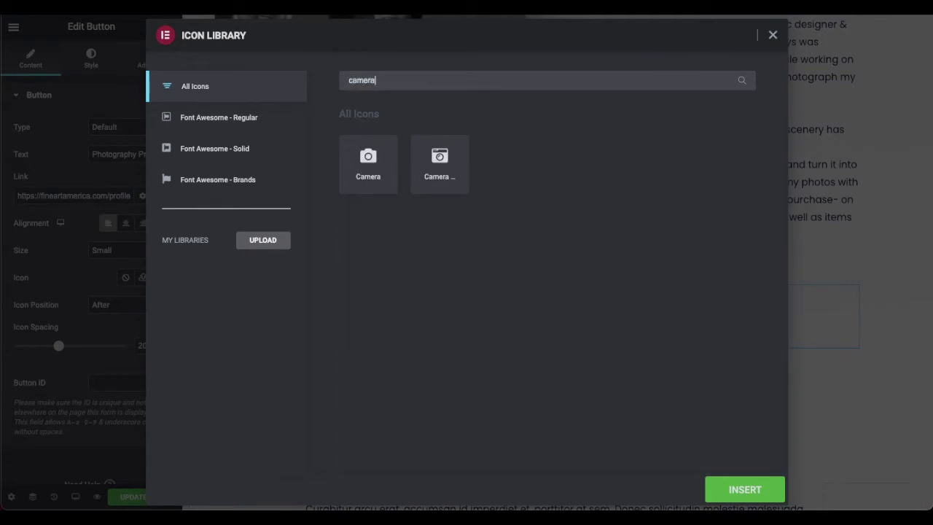
pyautogui.click(449, 169)
pyautogui.click(725, 490)
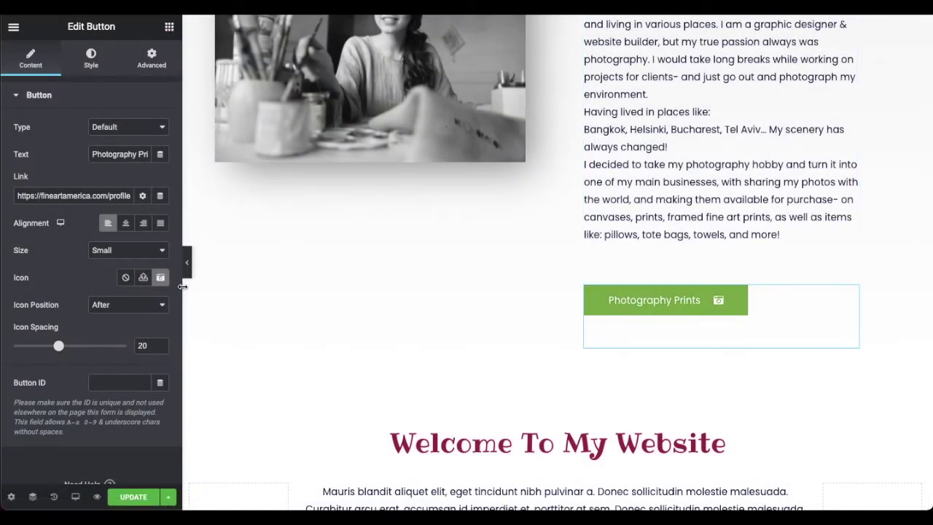
# - Swap the camera for the photo icon found by searching 'phot'
pyautogui.scroll(-1, 312, 256)
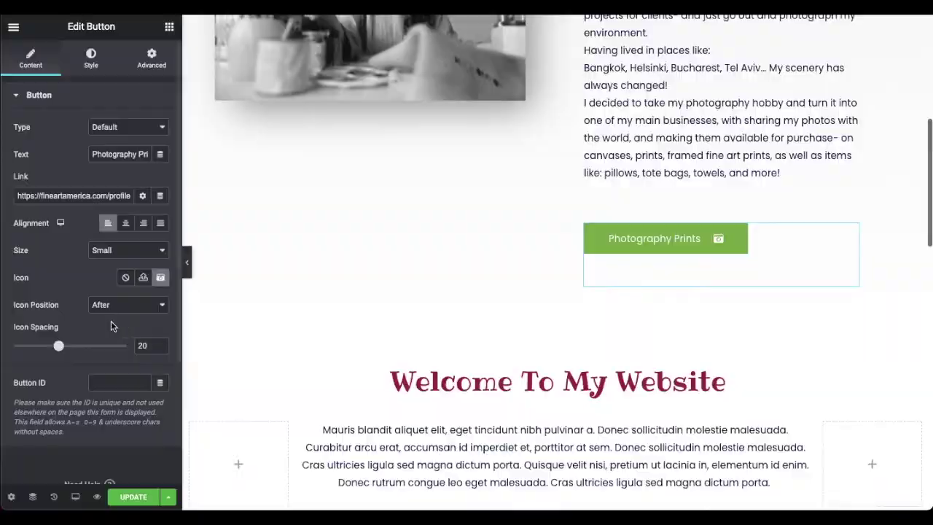
pyautogui.click(161, 277)
pyautogui.write('photo')
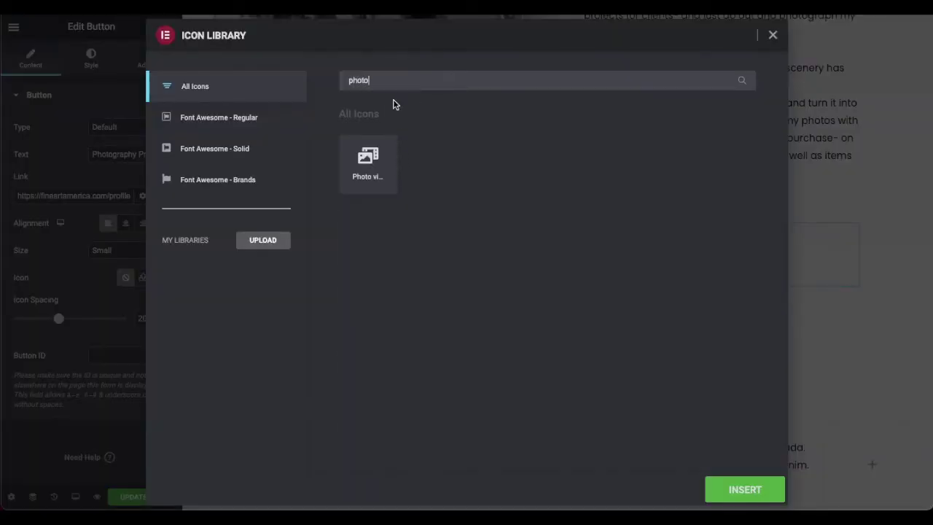
pyautogui.click(377, 158)
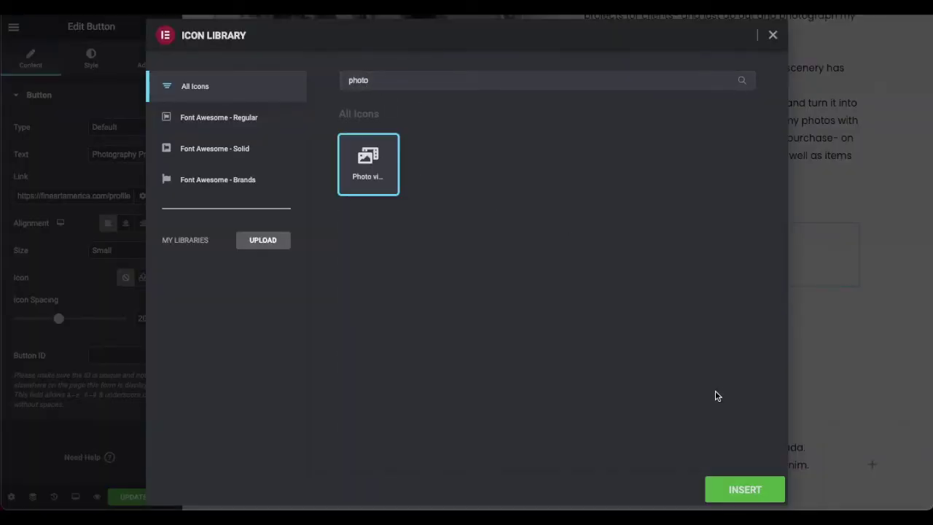
pyautogui.click(743, 484)
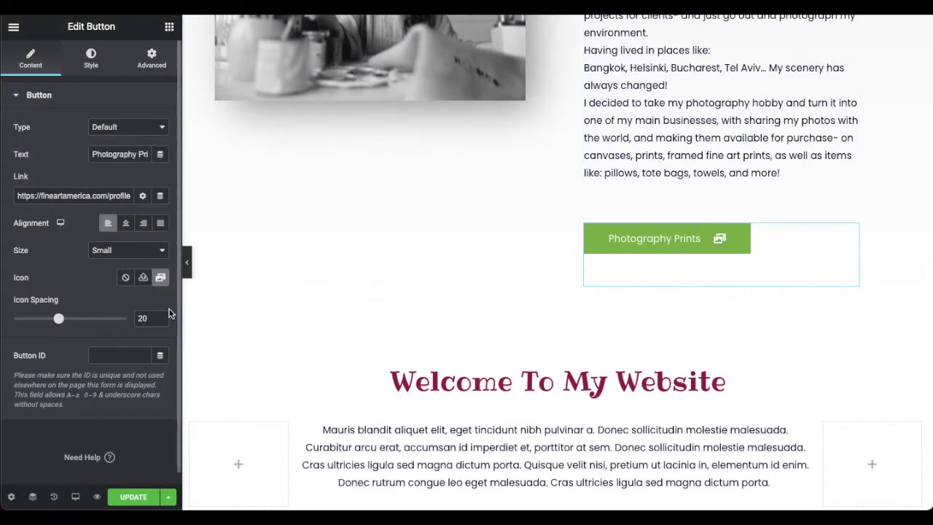
# - Check the shortcode widget's settings, then delete the Welcome To My Website section
pyautogui.scroll(-3, 514, 211)
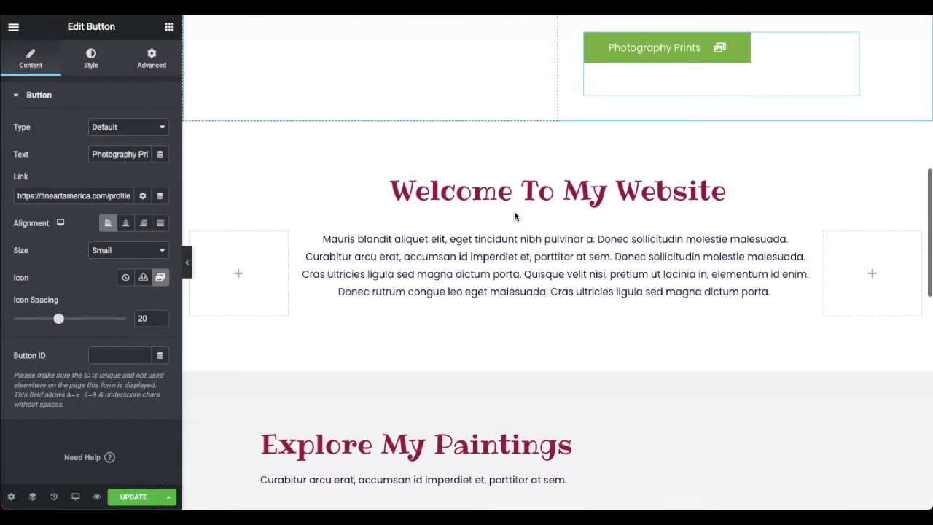
pyautogui.scroll(3, 496, 241)
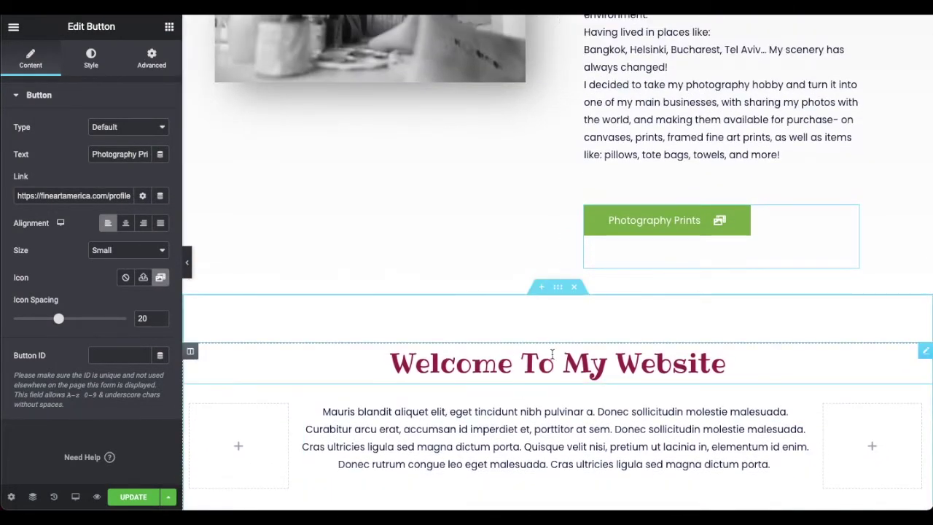
pyautogui.scroll(6, 532, 375)
pyautogui.scroll(-8, 552, 353)
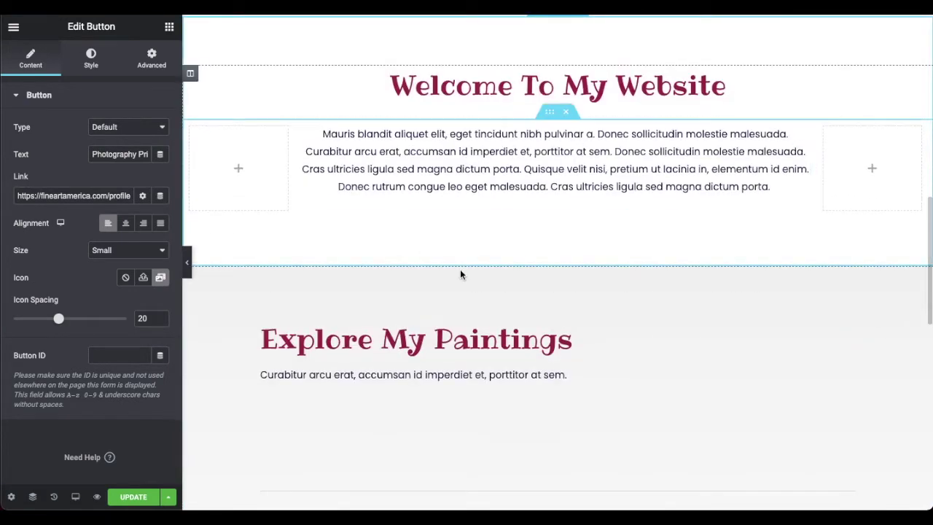
pyautogui.scroll(-3, 569, 299)
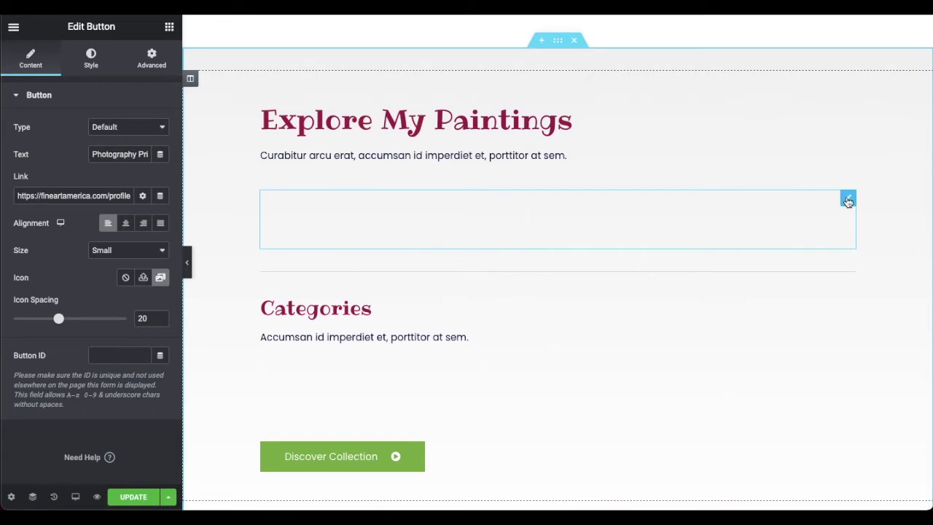
pyautogui.click(848, 200)
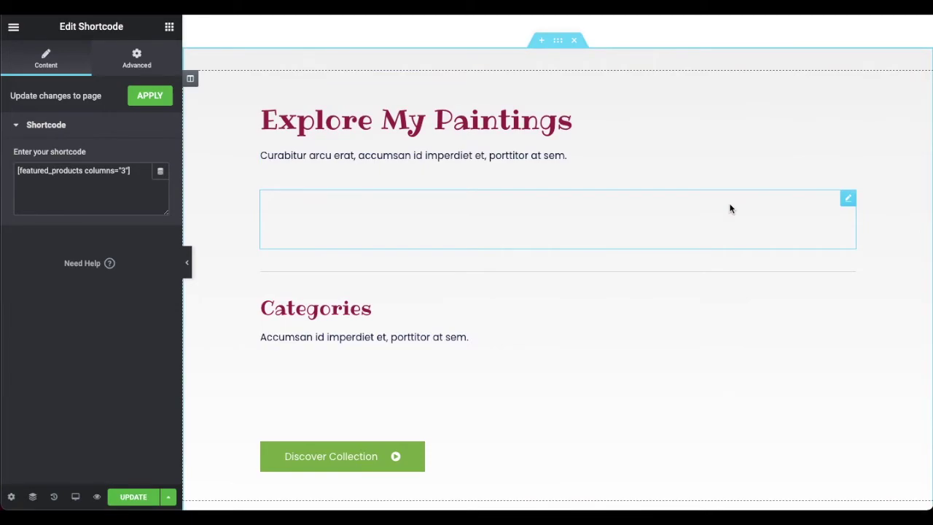
pyautogui.scroll(-5, 487, 205)
pyautogui.scroll(10, 488, 205)
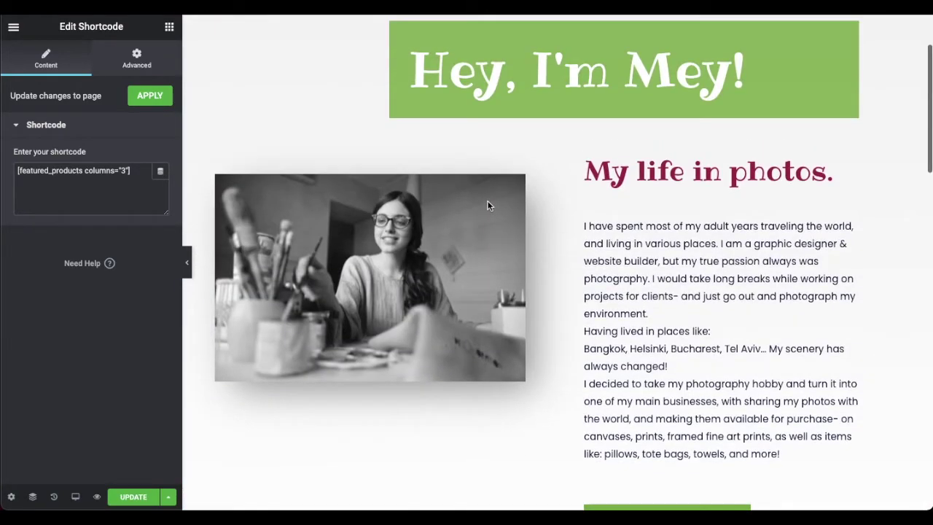
pyautogui.scroll(-7, 489, 206)
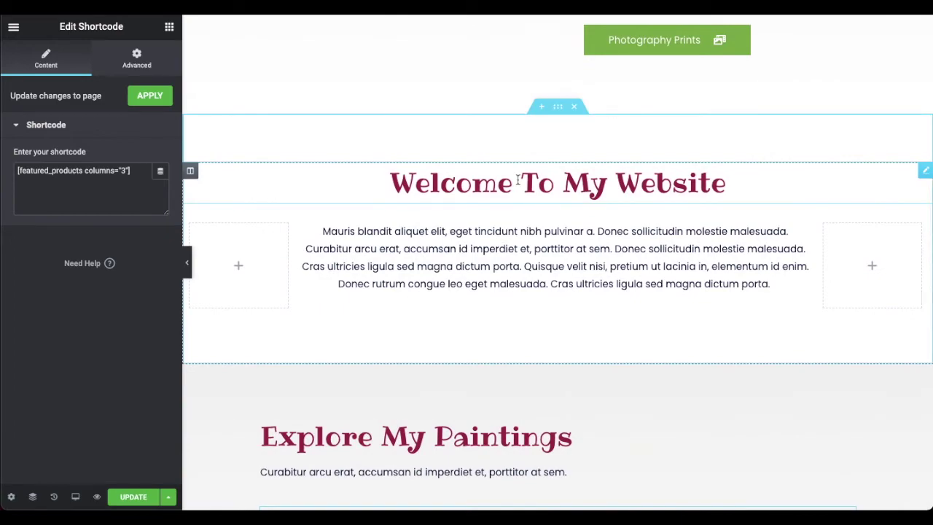
pyautogui.scroll(8, 519, 182)
pyautogui.scroll(-5, 518, 183)
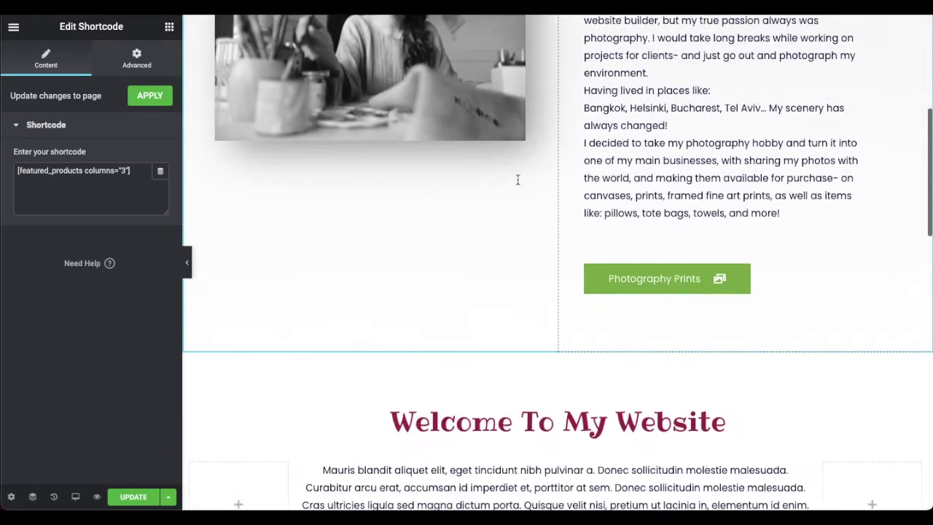
pyautogui.scroll(-3, 588, 295)
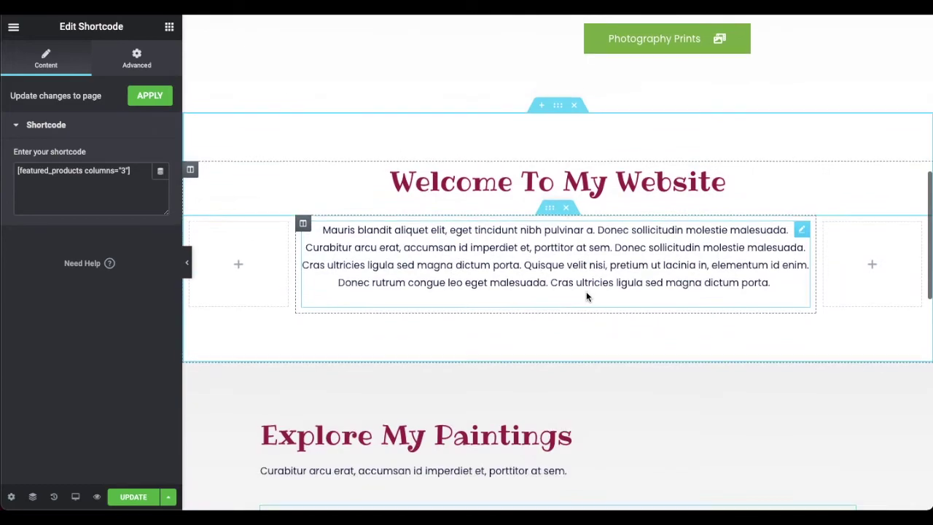
pyautogui.scroll(8, 585, 285)
pyautogui.scroll(-9, 585, 286)
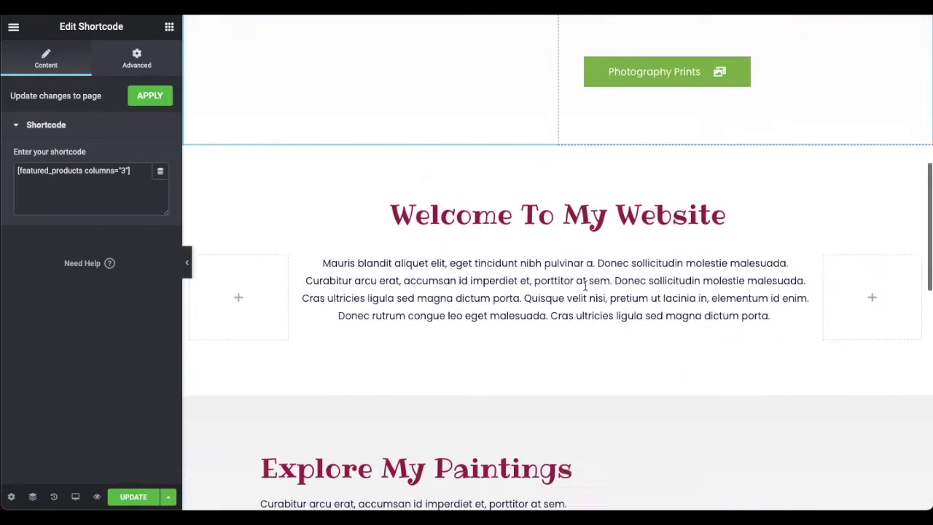
pyautogui.scroll(4, 584, 285)
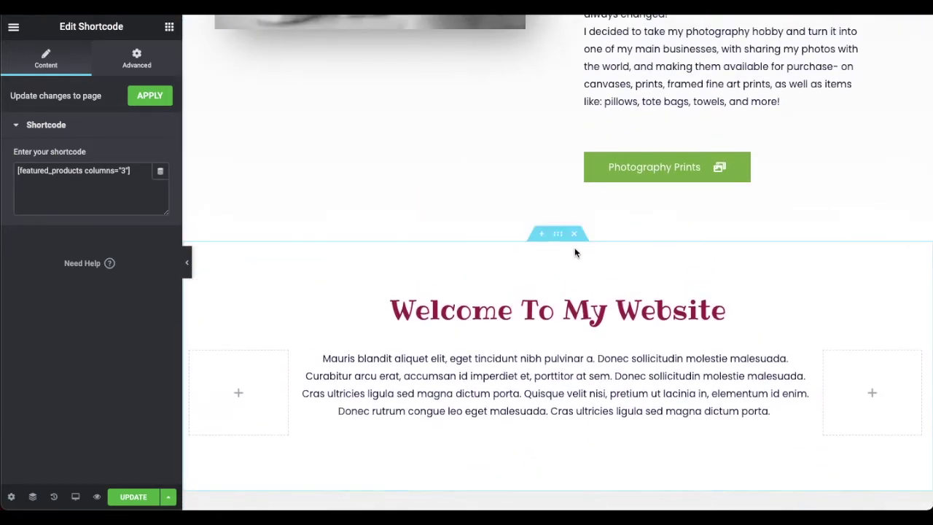
pyautogui.click(575, 235)
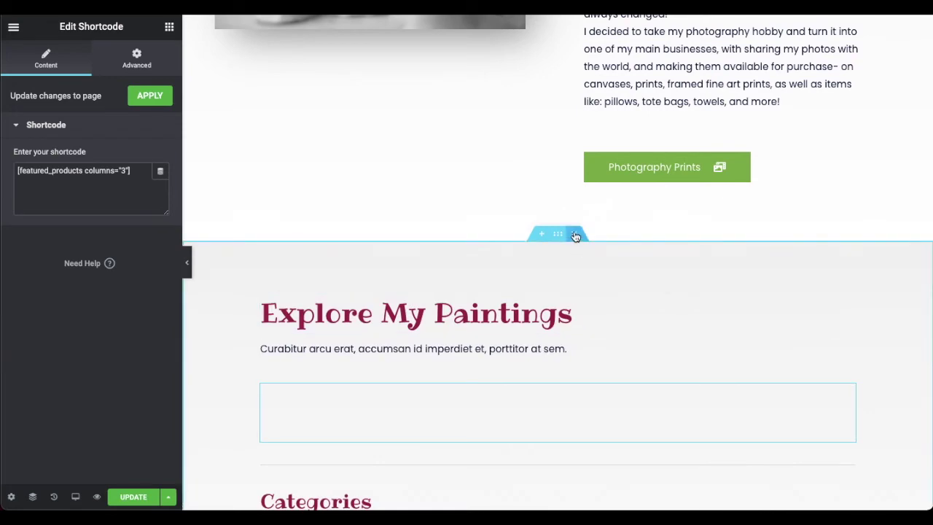
# - Delete the Explore My Paintings section and review the page with the editing panel hidden
pyautogui.click(574, 178)
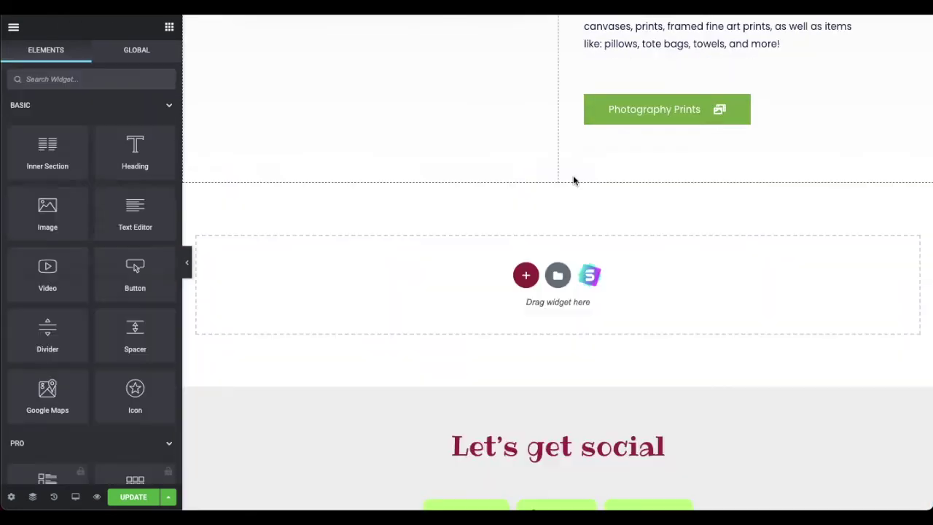
pyautogui.scroll(7, 606, 333)
pyautogui.scroll(2, 606, 333)
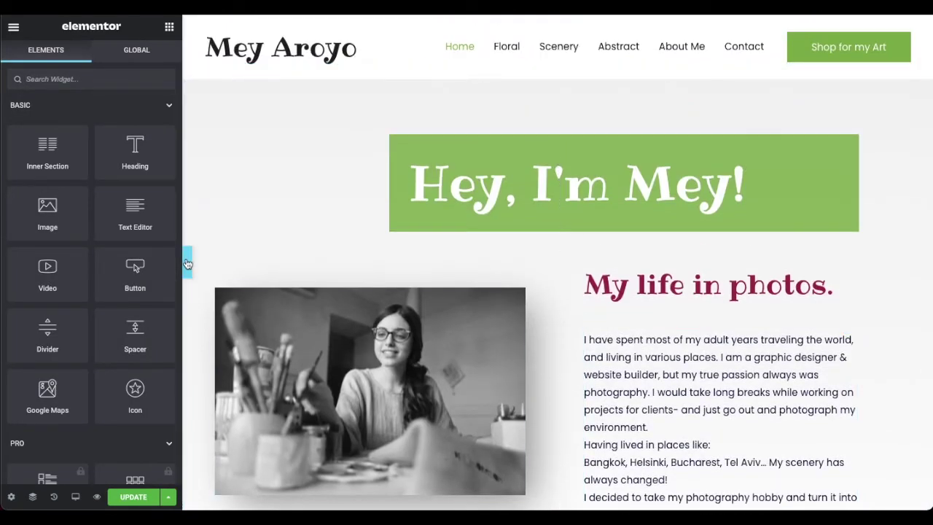
pyautogui.click(186, 262)
pyautogui.scroll(-6, 755, 198)
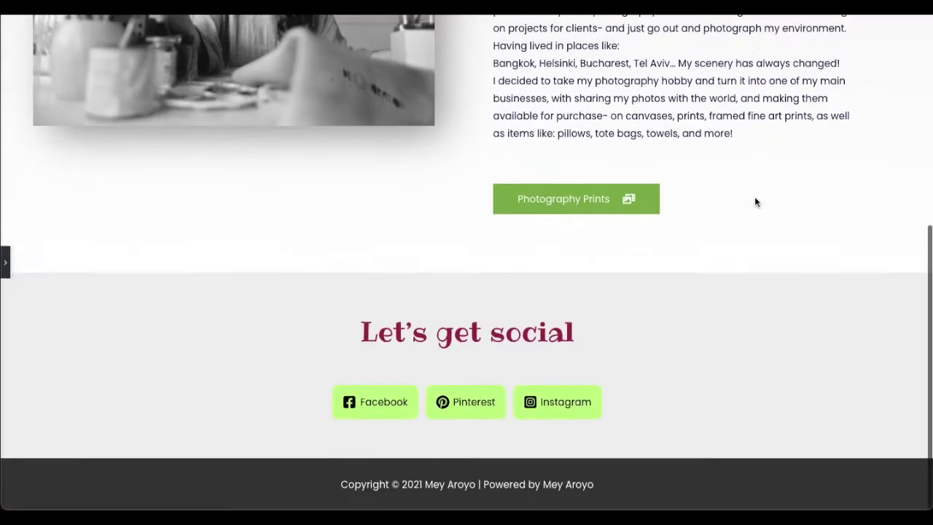
pyautogui.scroll(6, 755, 199)
pyautogui.scroll(1, 755, 202)
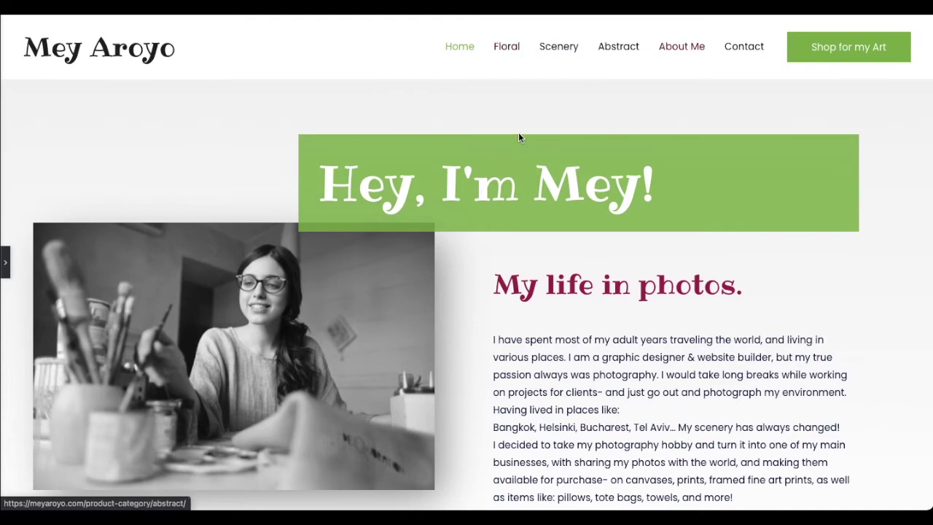
pyautogui.scroll(-5, 514, 136)
pyautogui.scroll(1, 444, 293)
pyautogui.scroll(4, 444, 293)
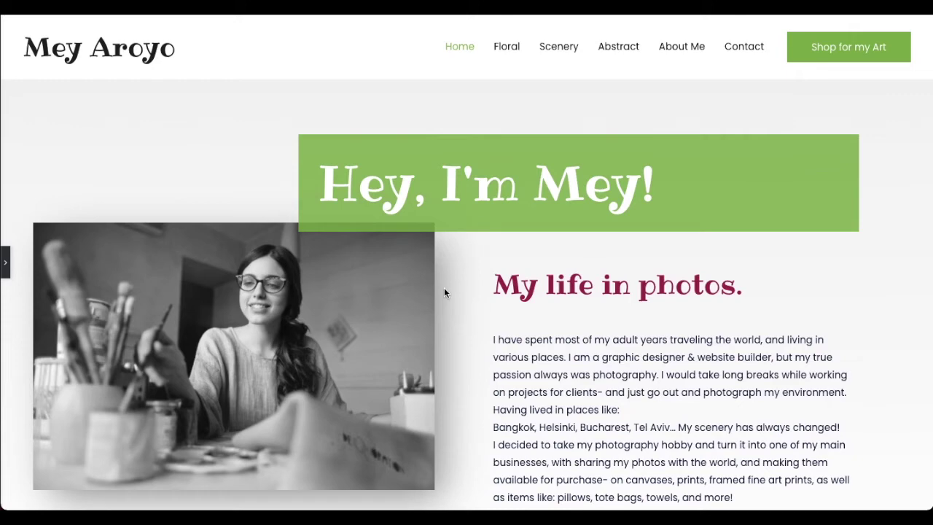
pyautogui.scroll(-5, 445, 293)
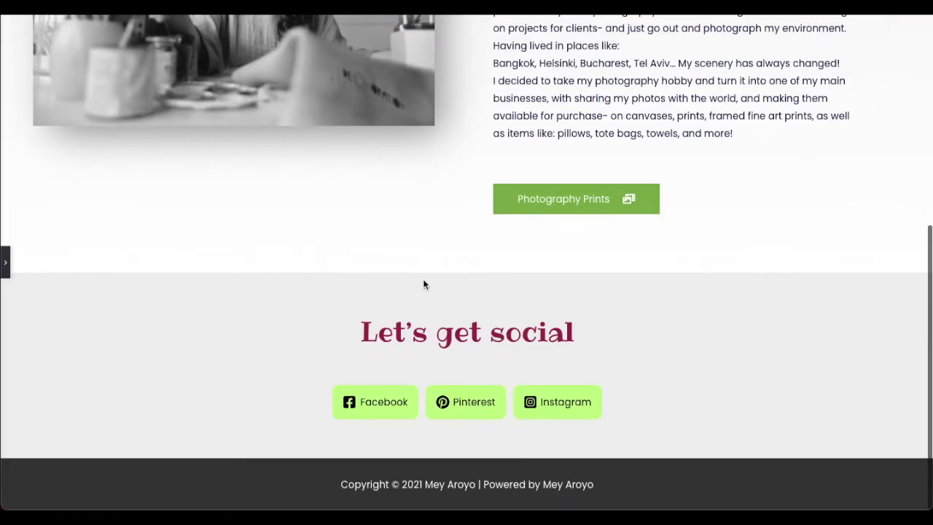
pyautogui.scroll(5, 81, 247)
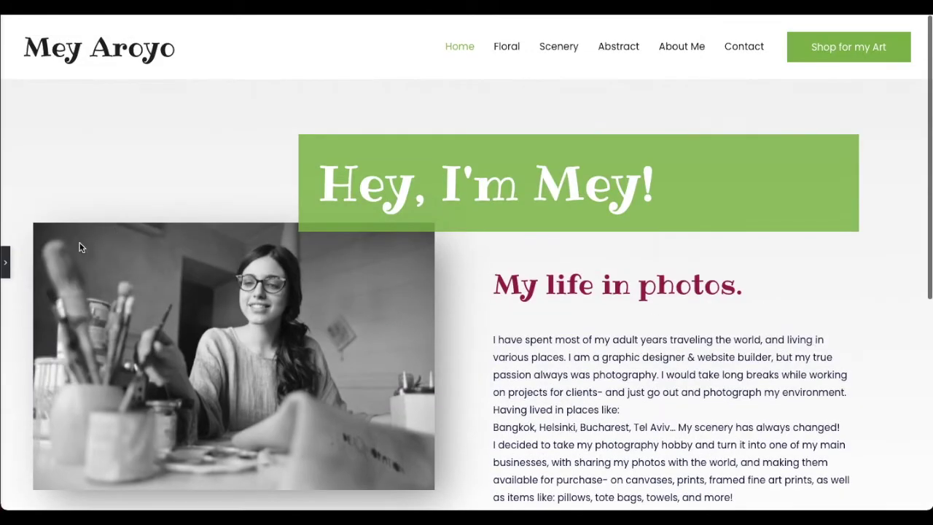
pyautogui.click(5, 261)
pyautogui.scroll(-5, 476, 200)
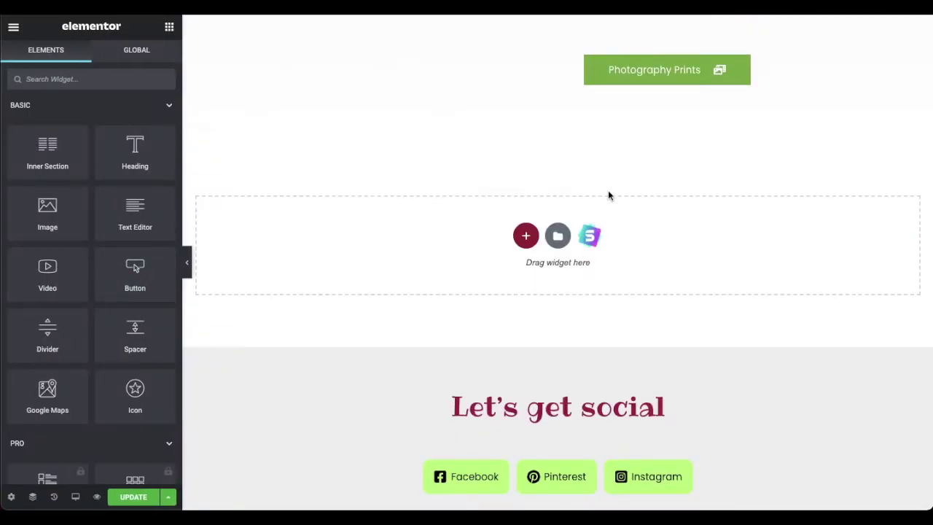
pyautogui.scroll(8, 608, 194)
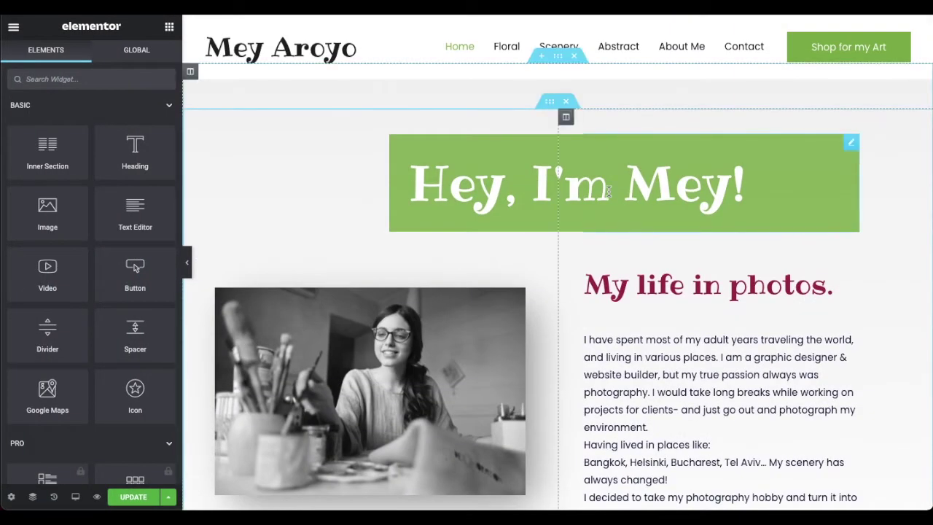
pyautogui.scroll(-7, 608, 191)
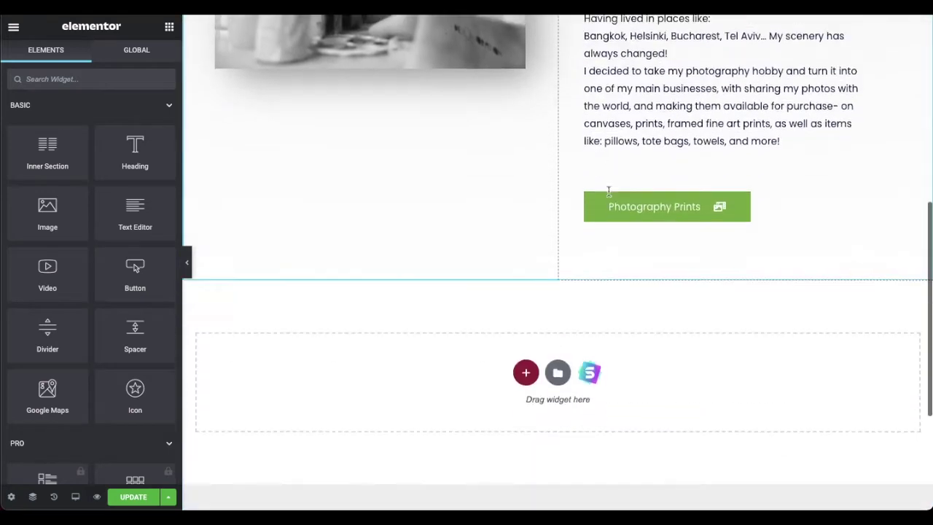
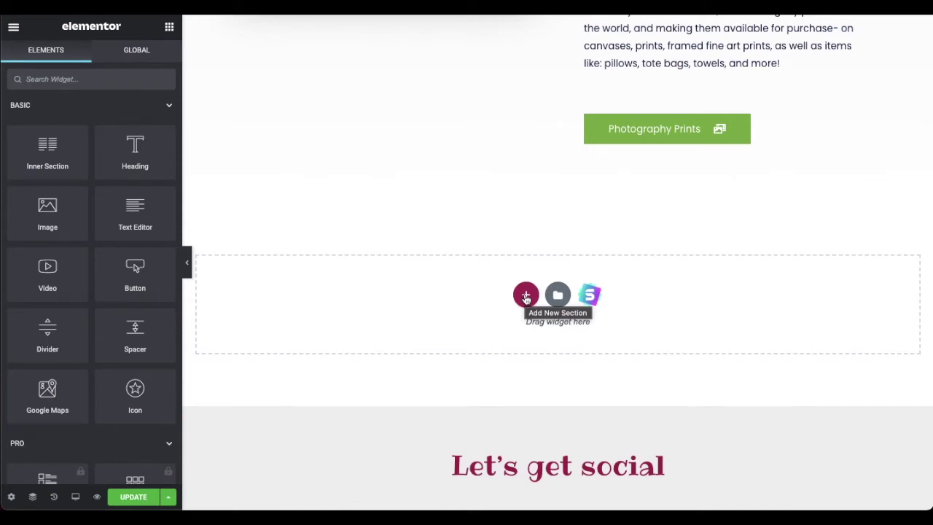
# - Add a new single-column section below the Photography Prints block
pyautogui.click(526, 295)
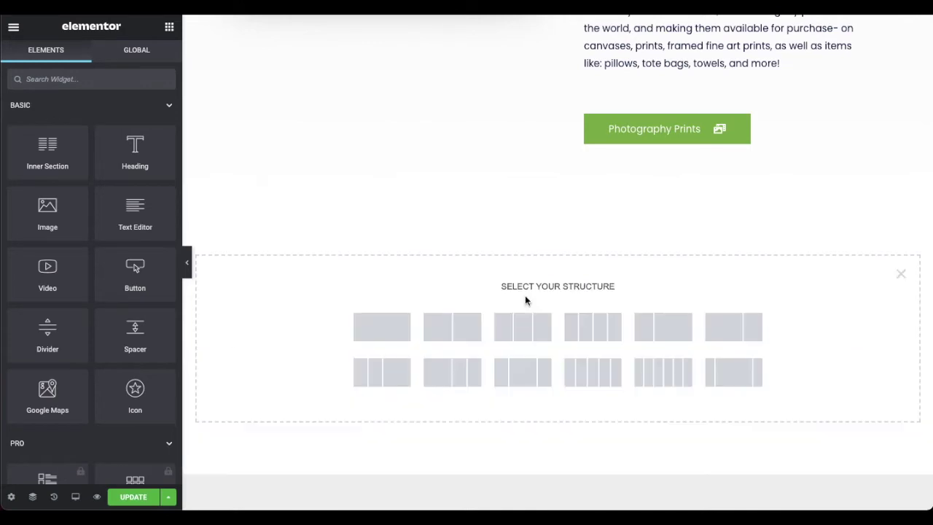
pyautogui.click(399, 333)
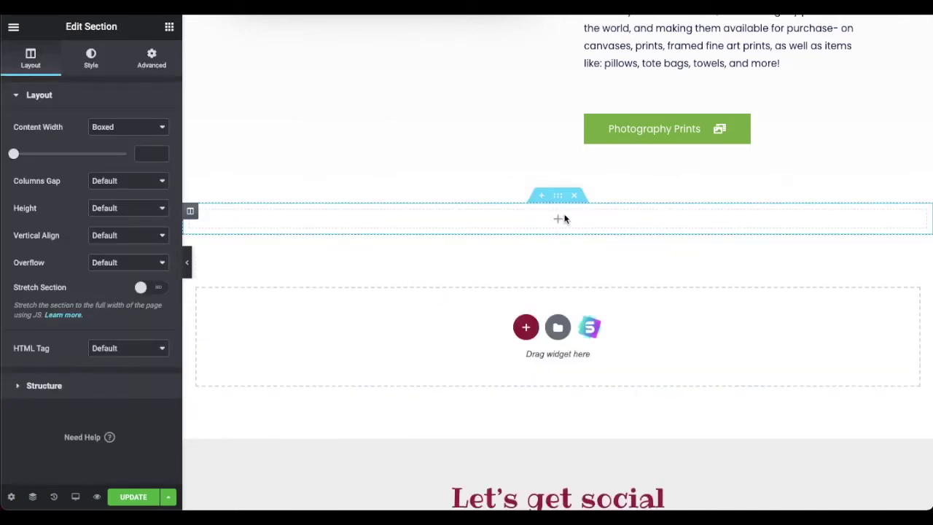
pyautogui.click(151, 61)
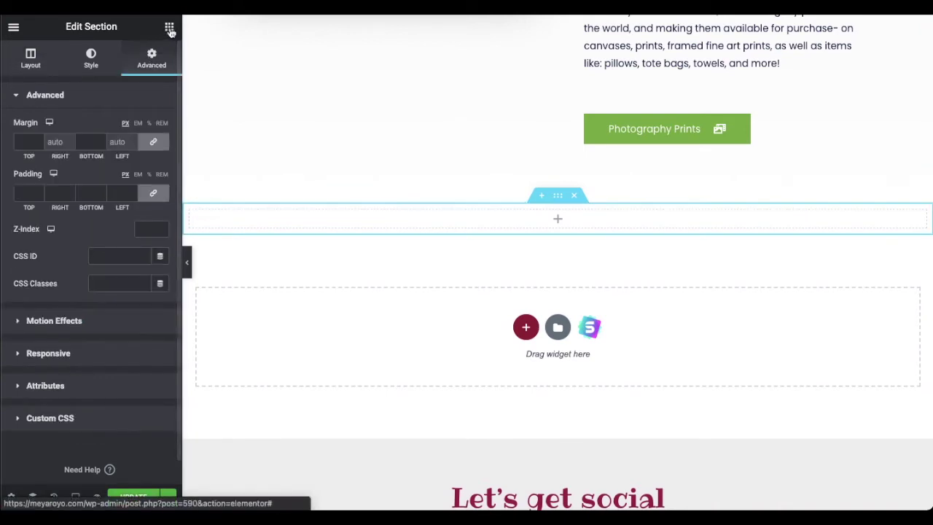
pyautogui.click(169, 27)
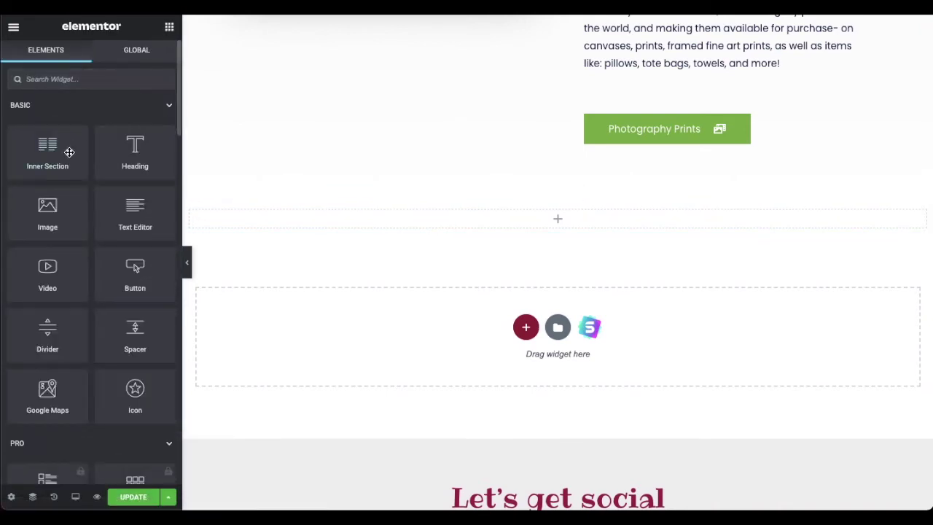
# - Put a centred Heading widget in the section, titled 'My Latest Works'
pyautogui.moveTo(151, 154); pyautogui.dragTo(543, 158)
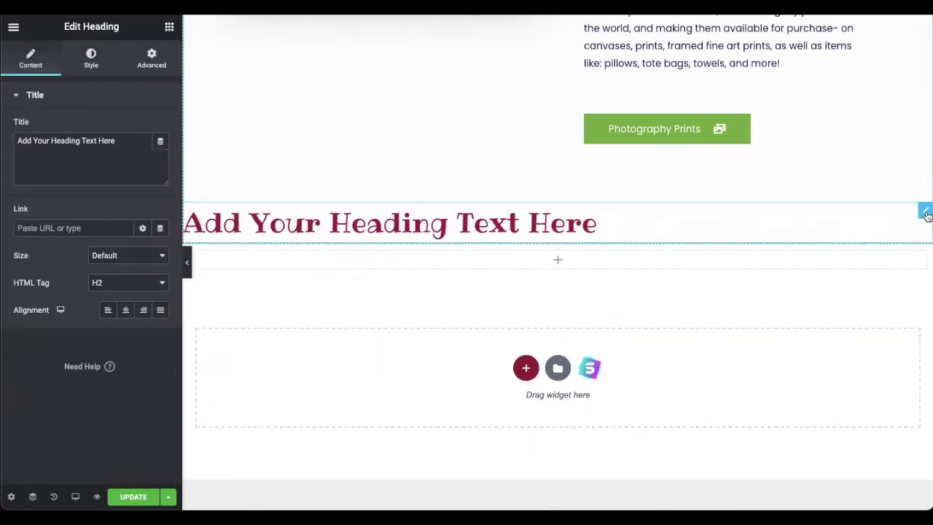
pyautogui.moveTo(926, 212); pyautogui.dragTo(667, 225)
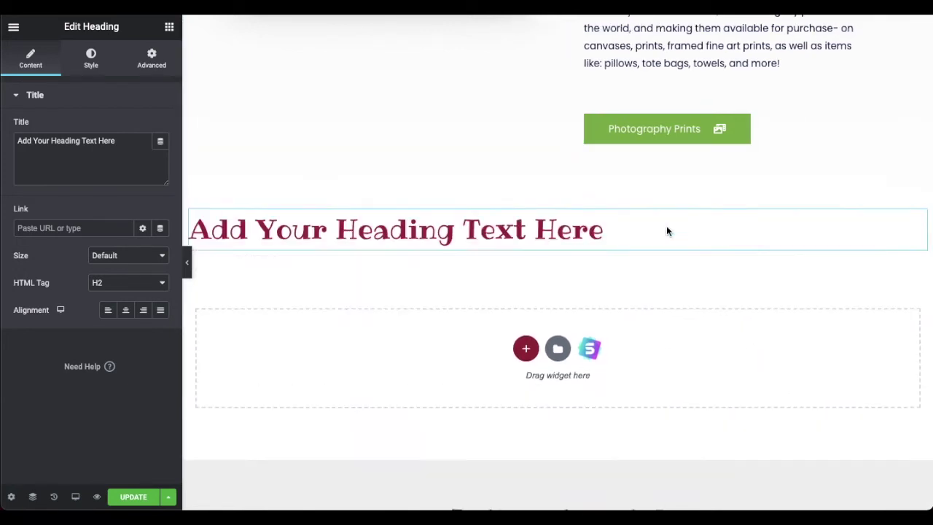
pyautogui.click(126, 310)
pyautogui.tripleClick(79, 141)
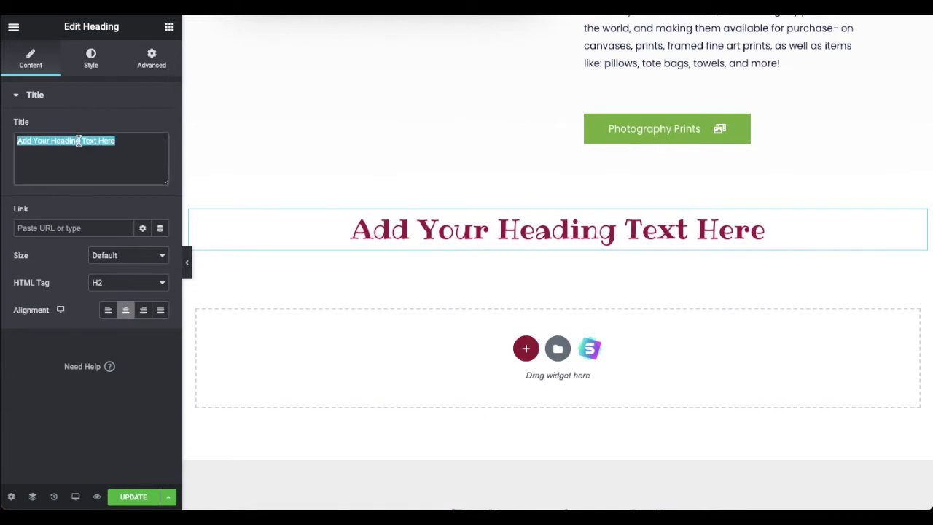
pyautogui.write('My ')
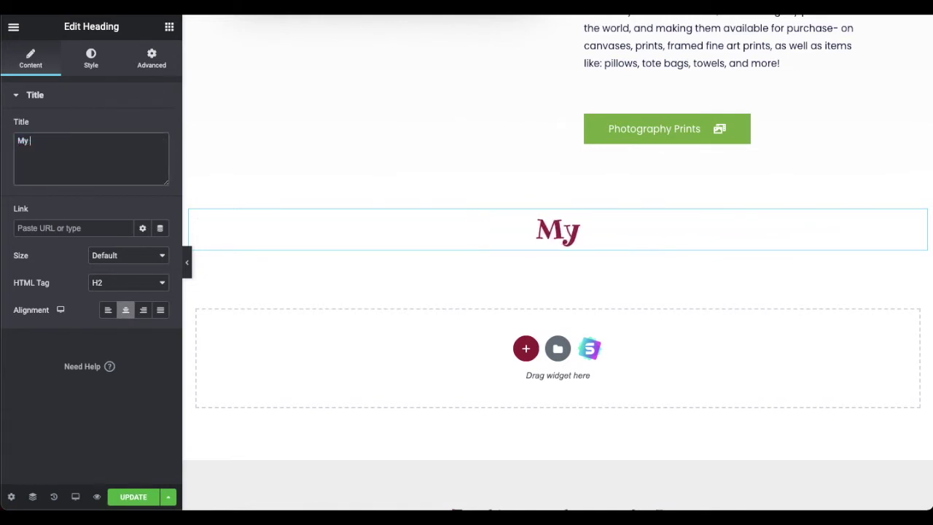
pyautogui.write('Latest Works')
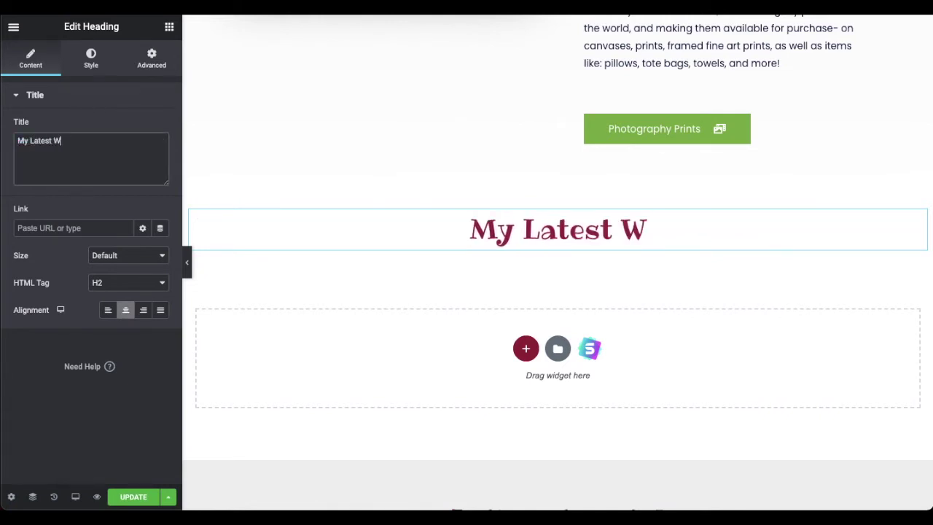
# - Search the widgets for 'image' and add an Image Box below My Latest Works
pyautogui.click(169, 27)
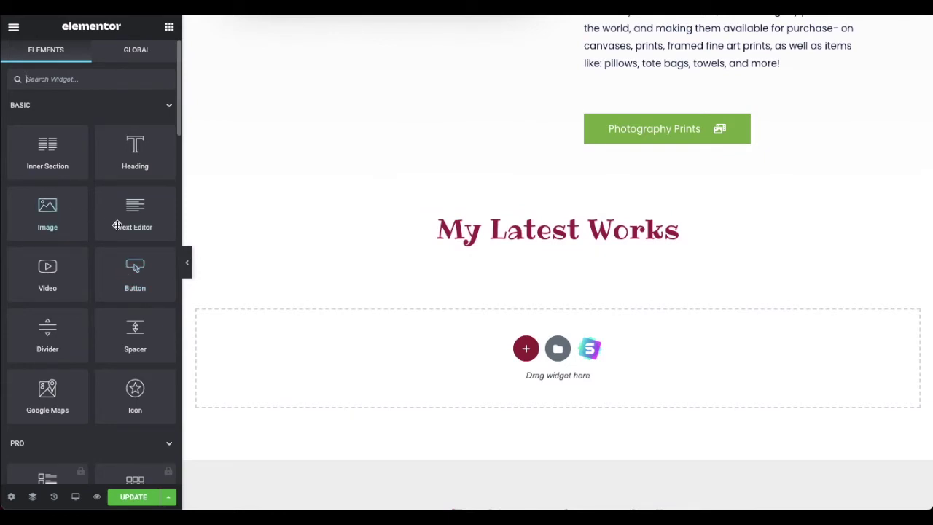
pyautogui.write('images')
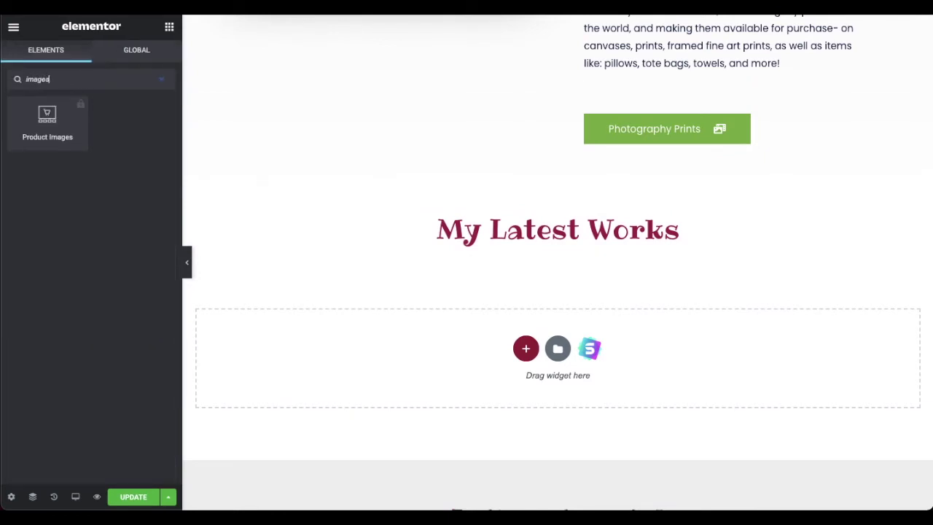
pyautogui.press('BackSpace')
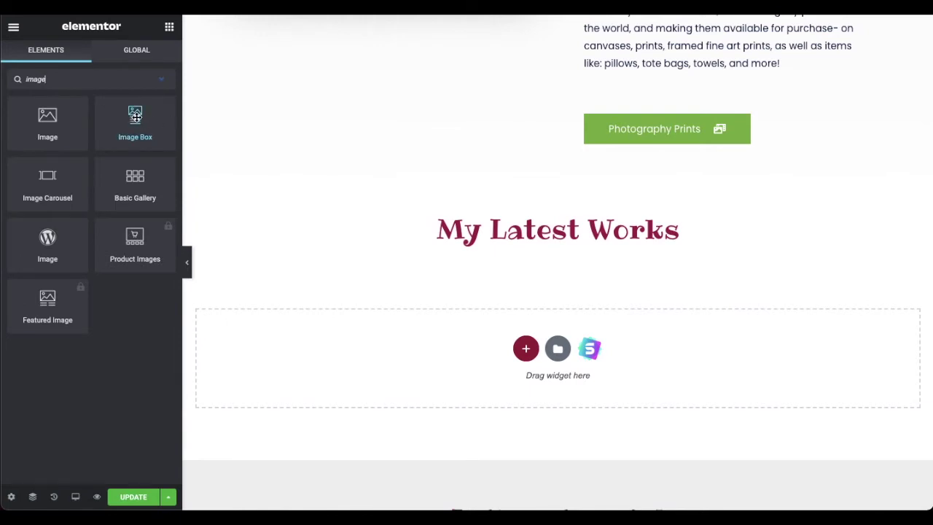
pyautogui.moveTo(137, 117); pyautogui.dragTo(509, 244)
pyautogui.scroll(-1, 644, 283)
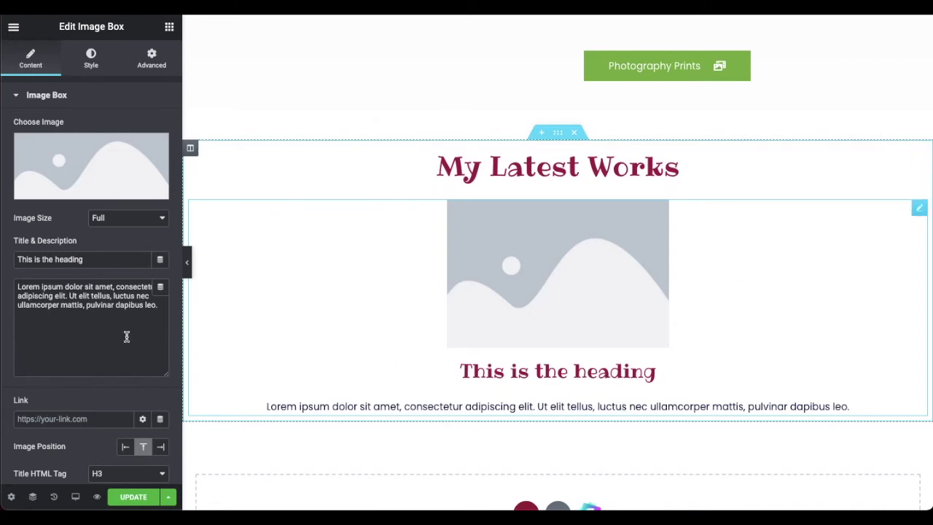
# - Clear the image box Title, keeping the placeholder description
pyautogui.tripleClick(63, 295)
pyautogui.press('BackSpace')
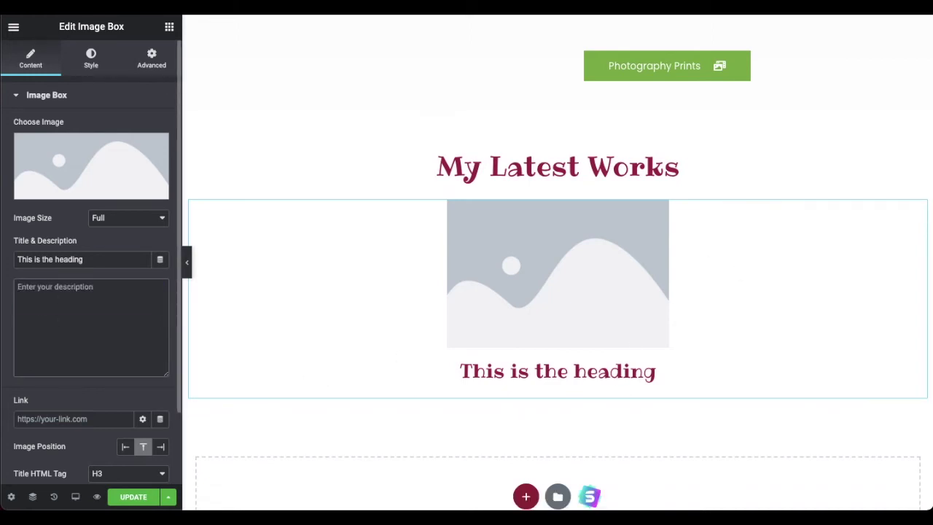
pyautogui.hotkey('ctrl', 'z')
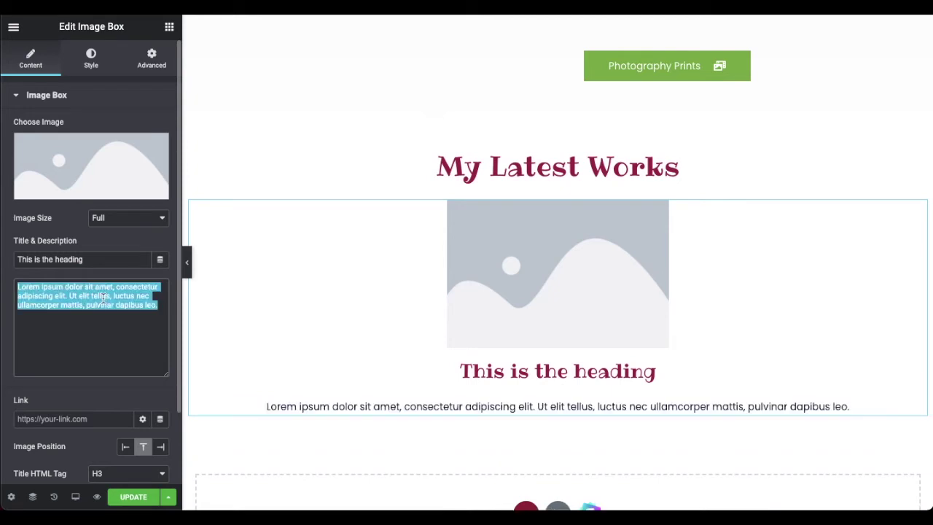
pyautogui.tripleClick(60, 260)
pyautogui.press('BackSpace')
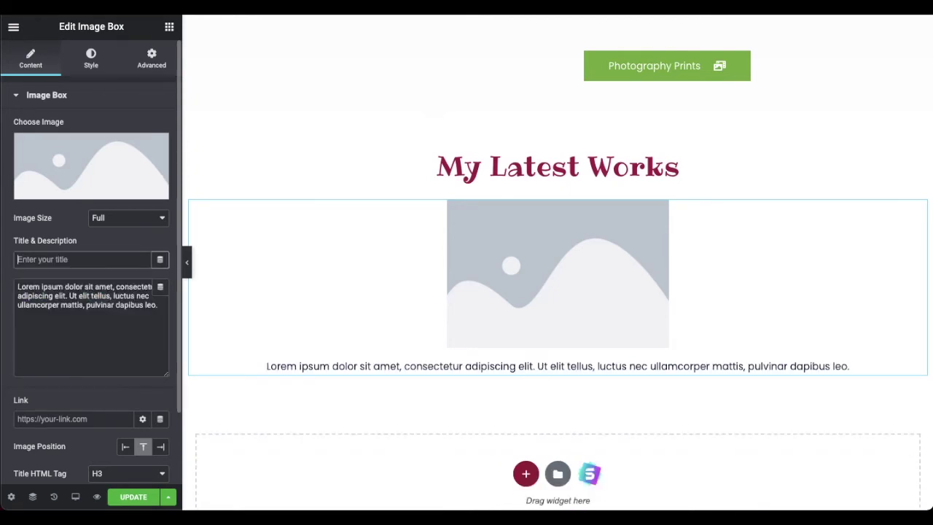
pyautogui.hotkey('ctrl', 'z')
pyautogui.doubleClick(48, 259)
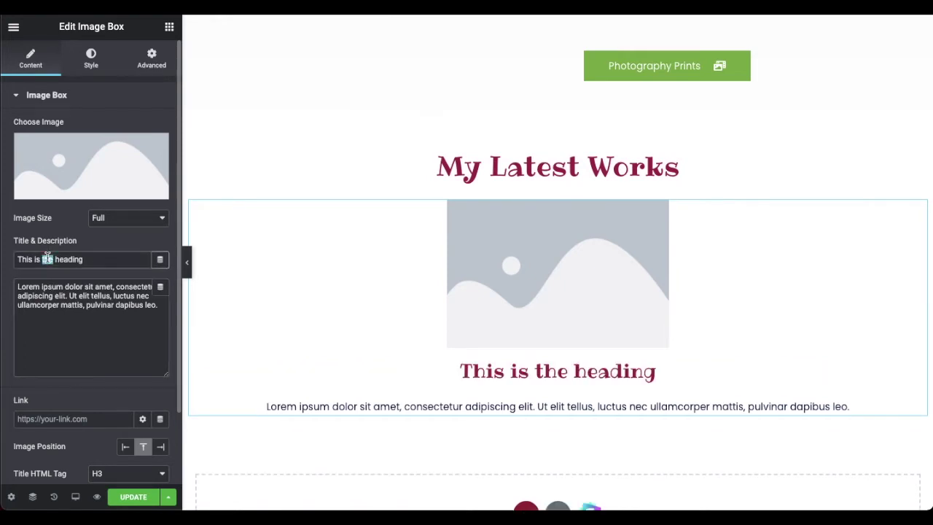
pyautogui.tripleClick(49, 259)
pyautogui.press('BackSpace')
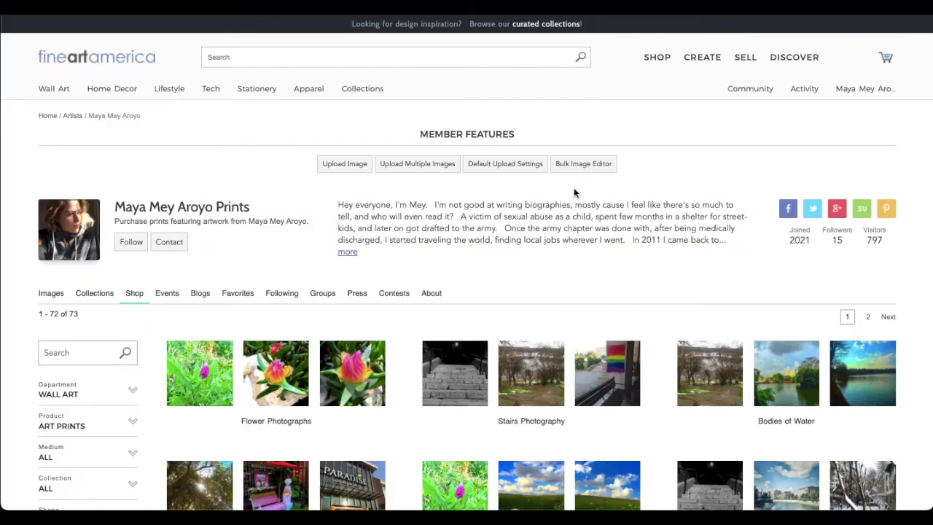
pyautogui.scroll(-3, 574, 188)
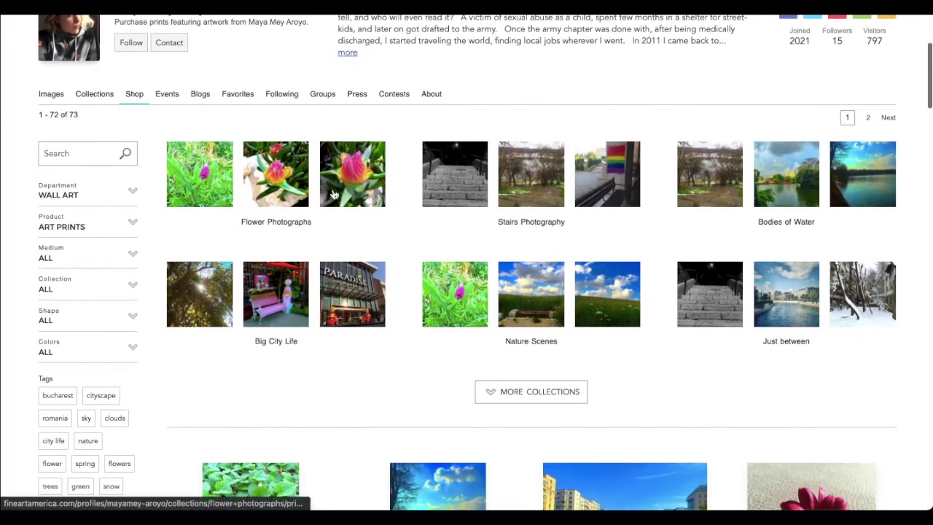
# - Scroll through the artist's Shop listings to the Unirii River art print
pyautogui.scroll(1, 368, 196)
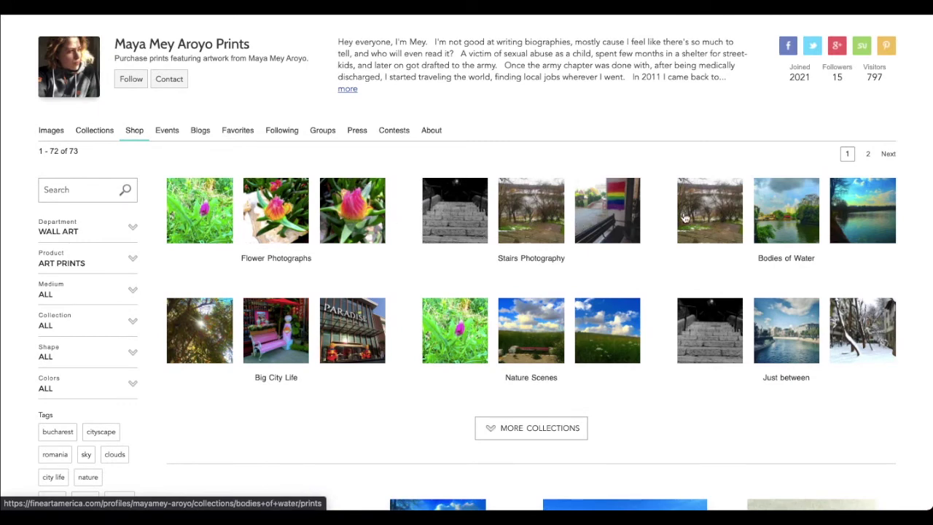
pyautogui.scroll(-4, 709, 213)
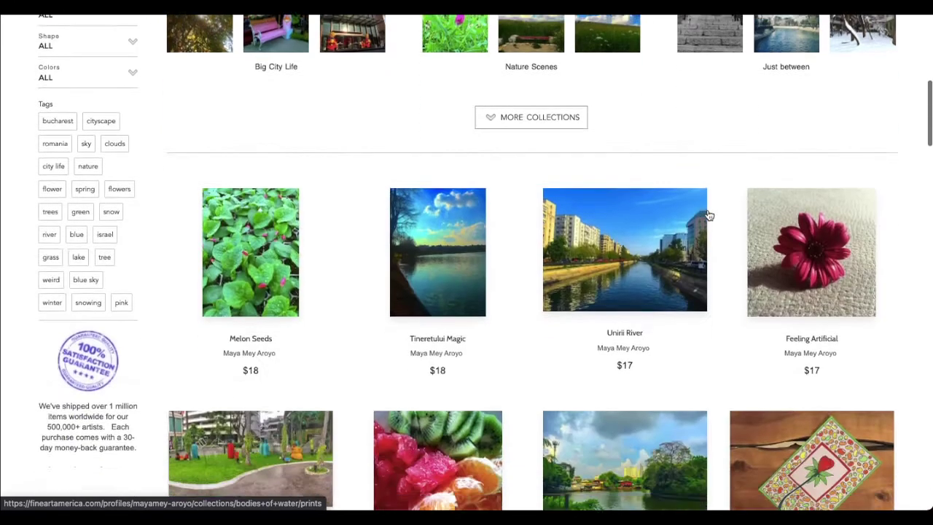
pyautogui.scroll(-4, 436, 193)
pyautogui.scroll(3, 546, 196)
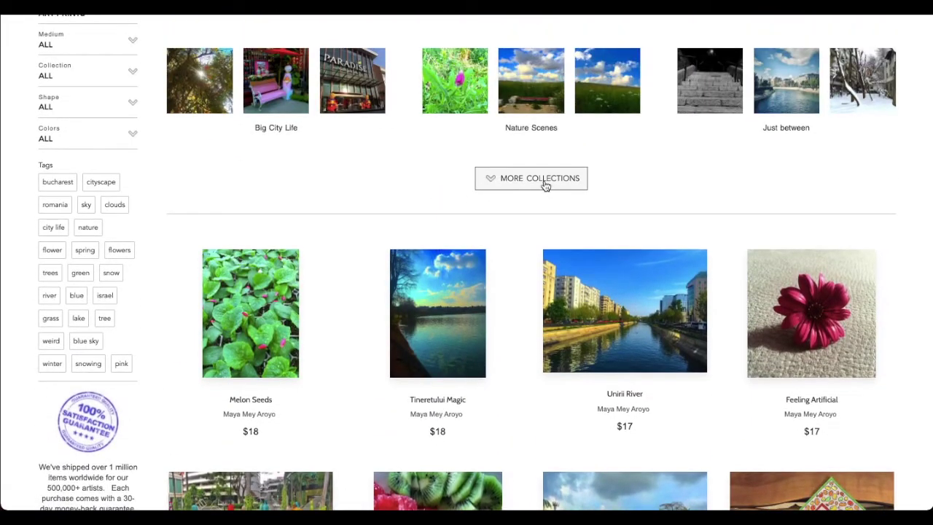
pyautogui.scroll(-1, 595, 255)
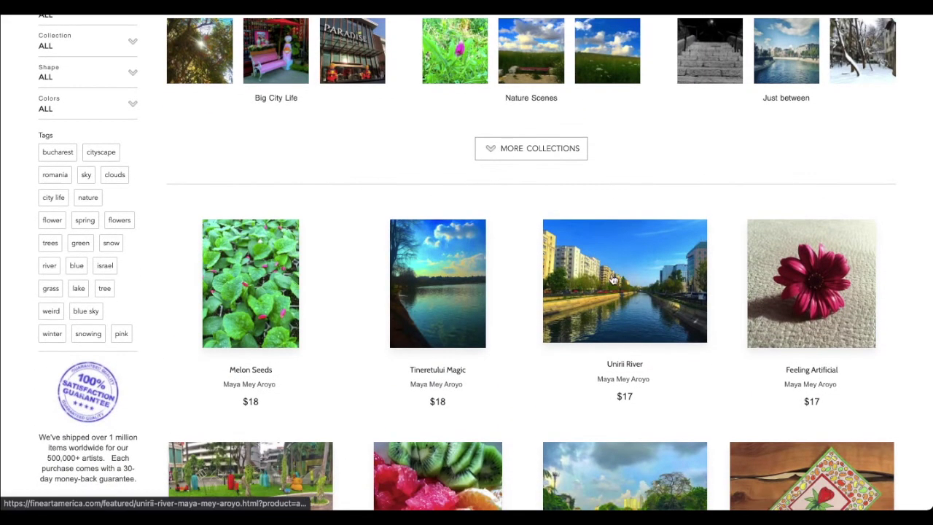
pyautogui.scroll(-10, 614, 281)
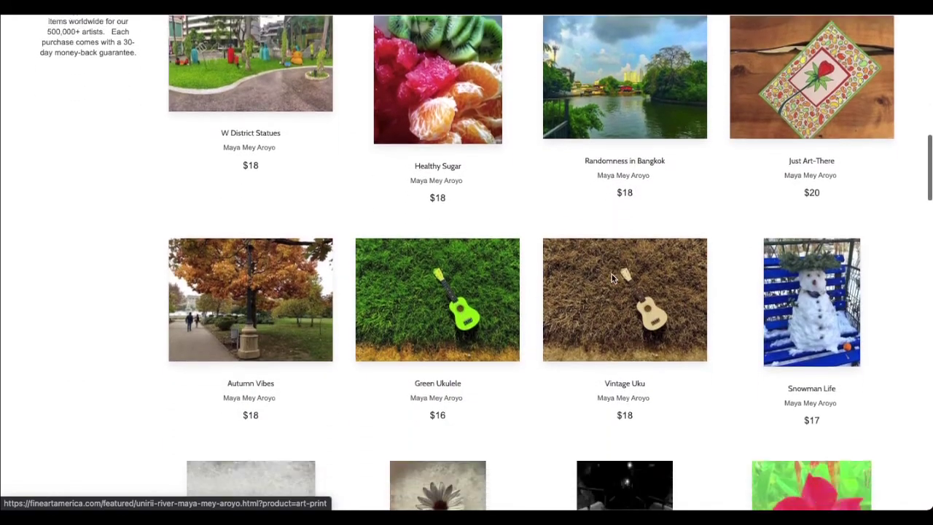
pyautogui.scroll(-7, 484, 248)
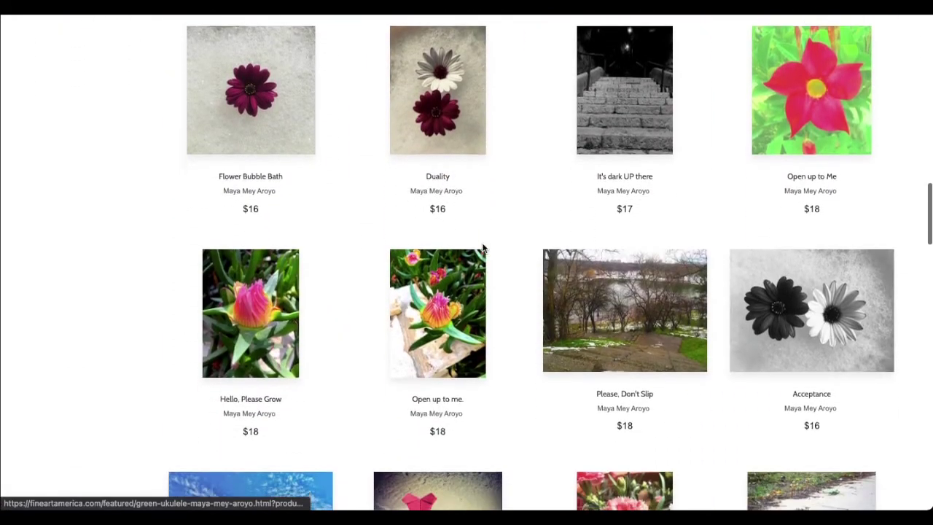
pyautogui.scroll(-4, 484, 249)
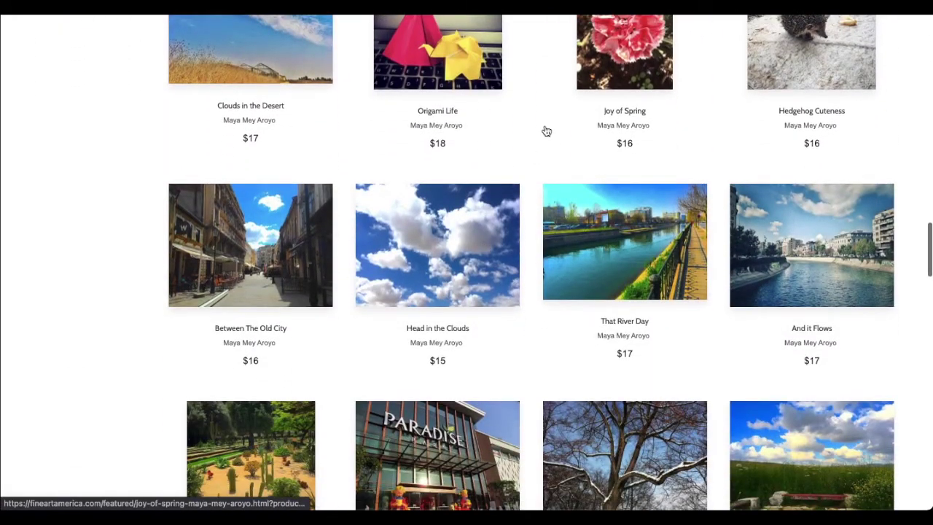
pyautogui.scroll(-12, 547, 131)
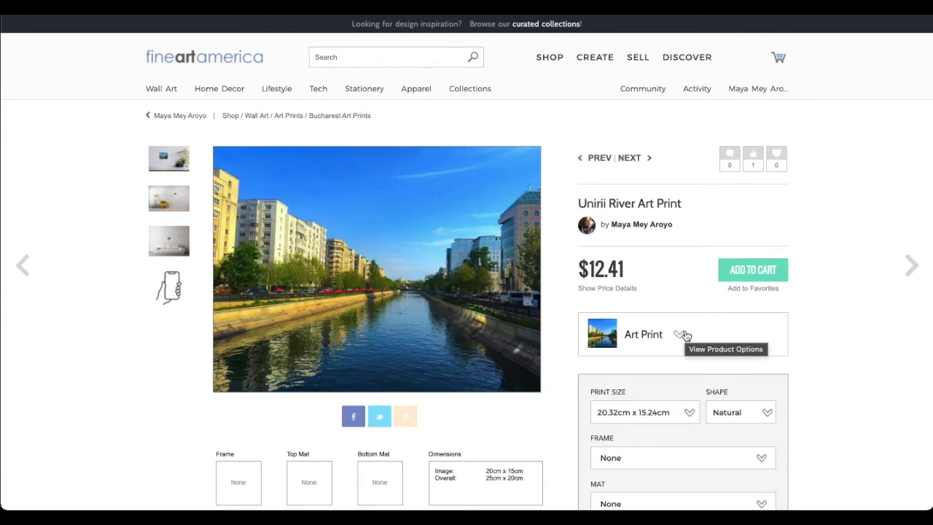
# - Switch the Unirii River product to a Framed Print at 91cm x 69cm
pyautogui.click(654, 338)
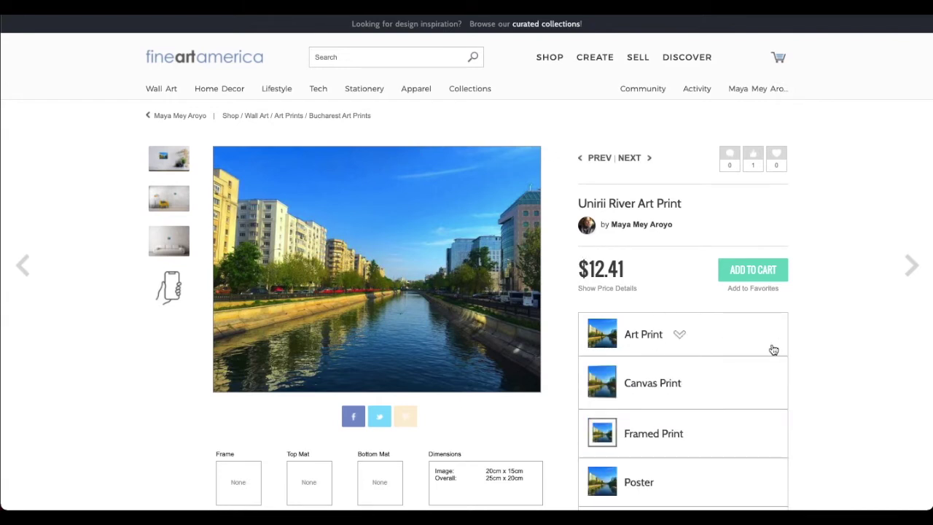
pyautogui.click(660, 436)
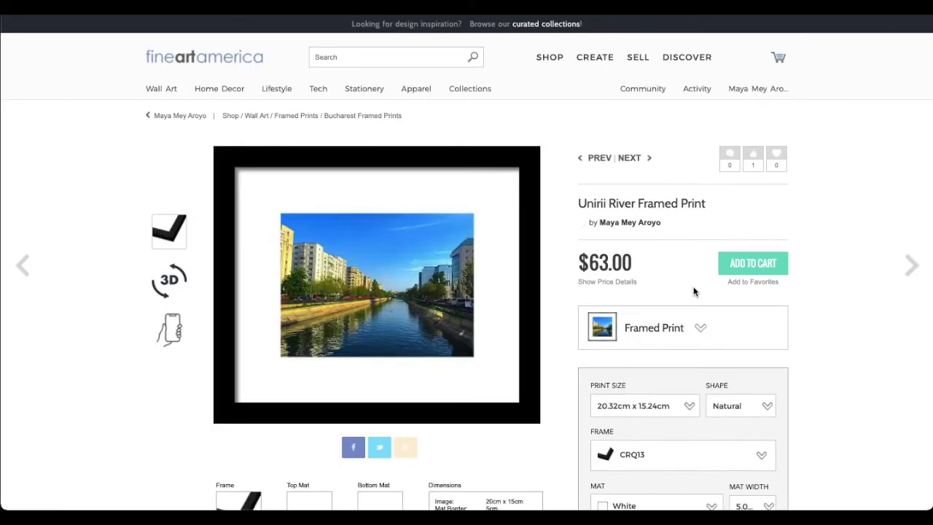
pyautogui.click(633, 416)
pyautogui.scroll(-3, 632, 418)
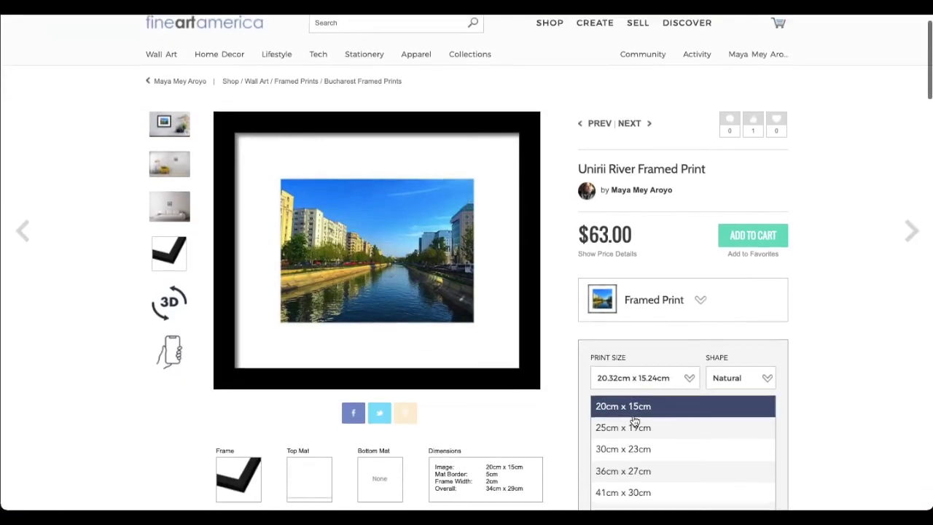
pyautogui.scroll(-1, 627, 483)
pyautogui.click(624, 461)
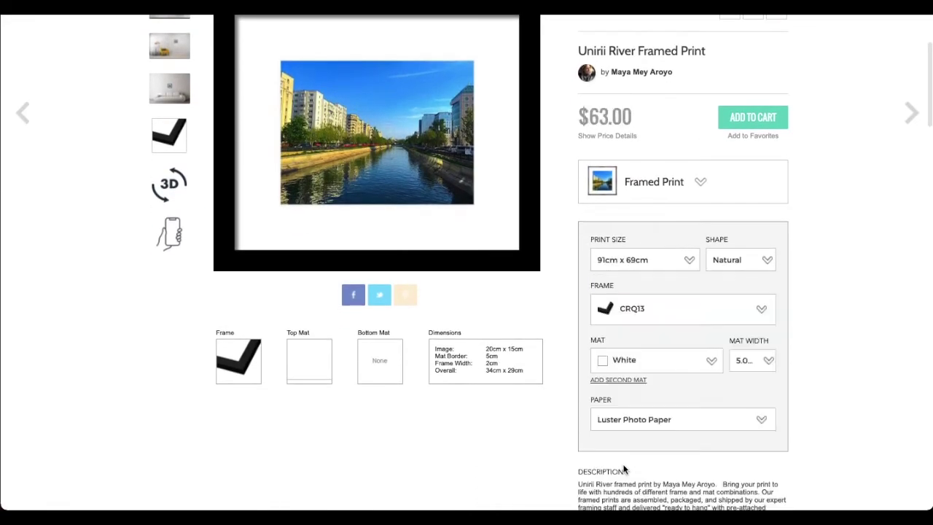
pyautogui.scroll(1, 223, 202)
# - Save the framed print's sofa-room mockup image as a JPEG
pyautogui.click(175, 130)
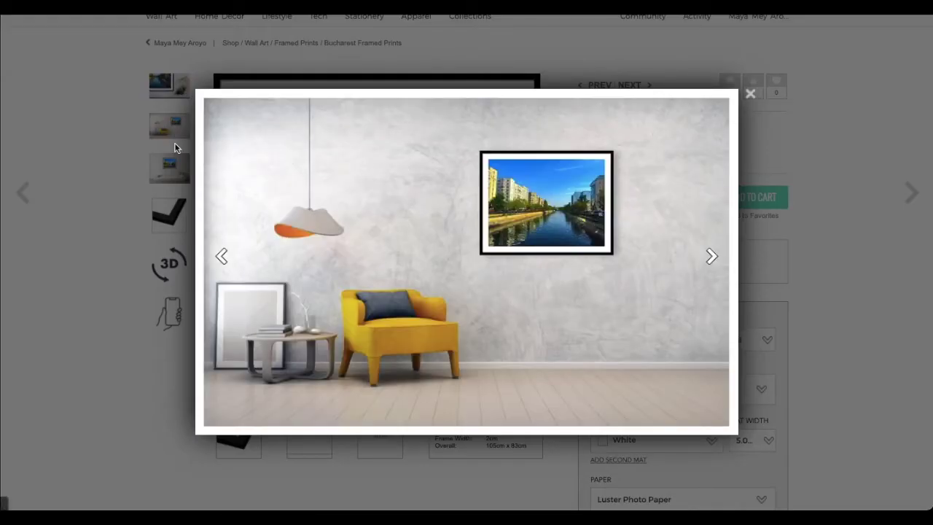
pyautogui.click(749, 97)
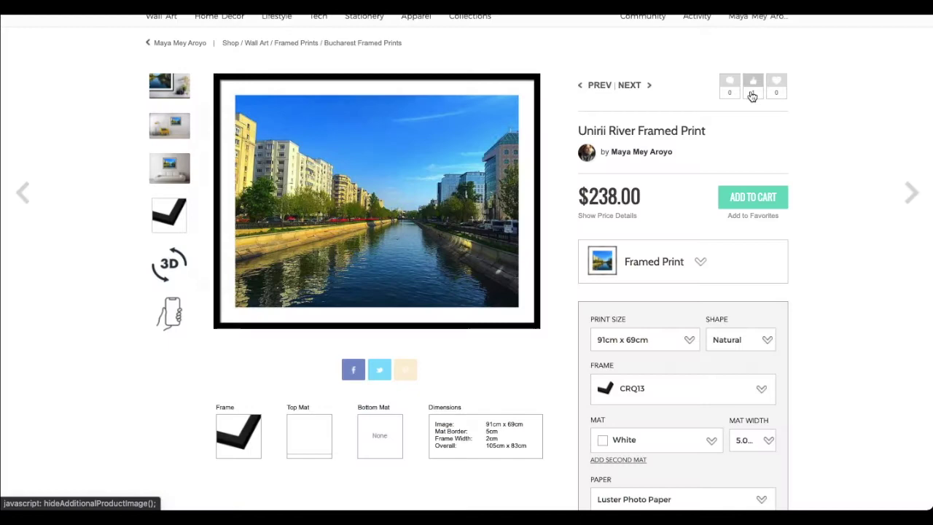
pyautogui.click(172, 163)
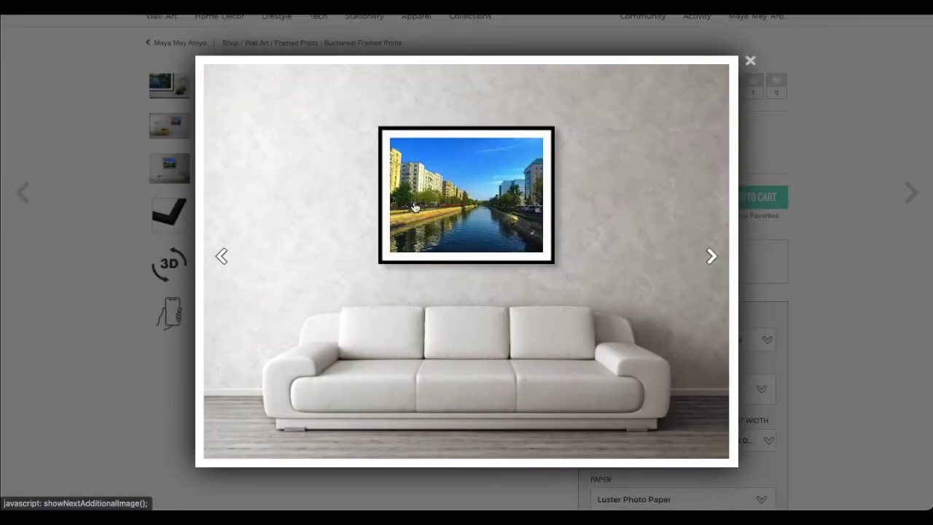
pyautogui.rightClick(574, 259)
pyautogui.click(615, 381)
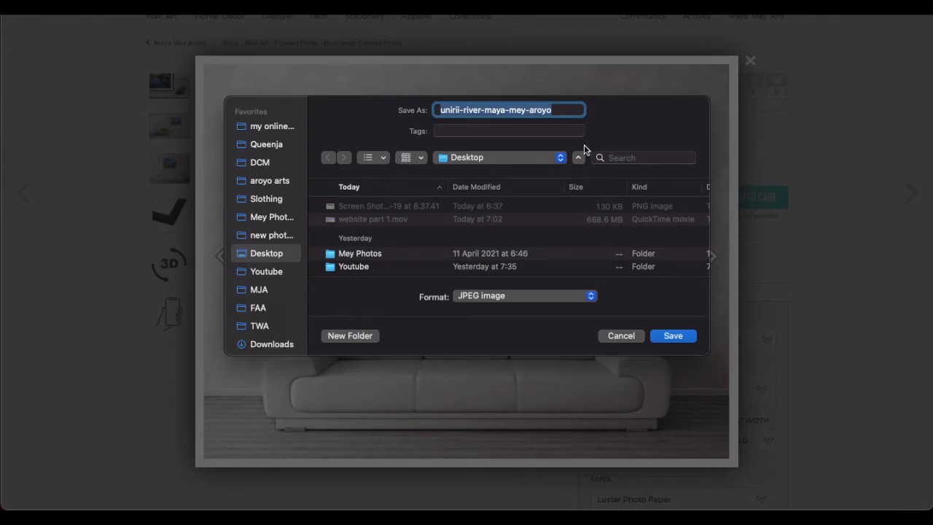
pyautogui.press('Return')
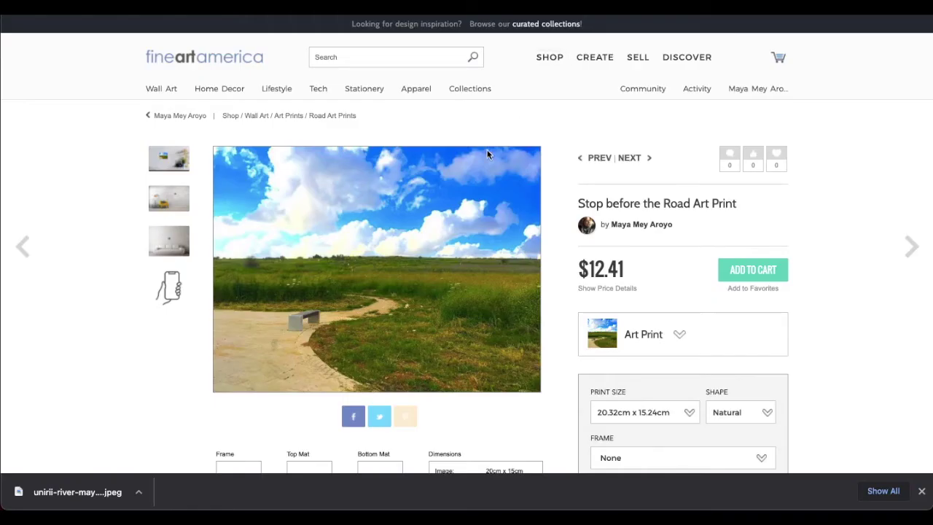
# - Preview the room mockups on the Stop before the Road art print page
pyautogui.scroll(-1, 487, 149)
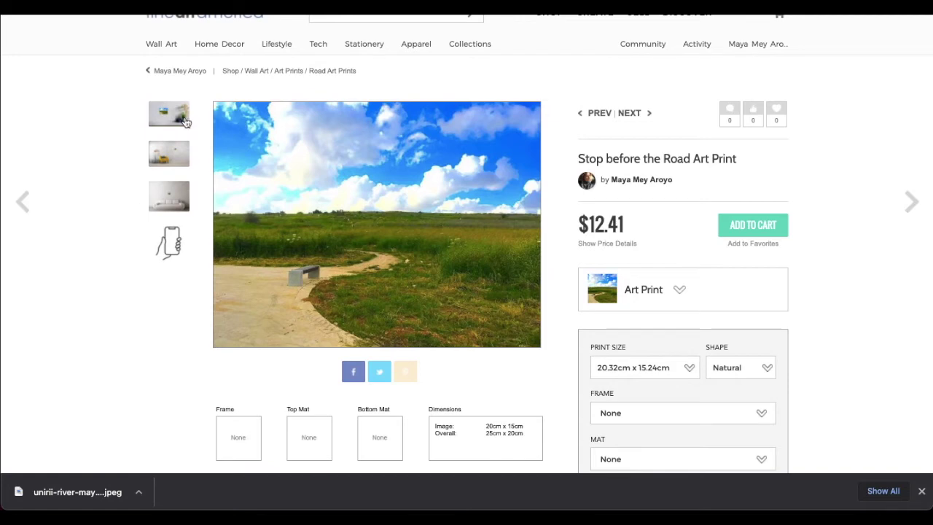
pyautogui.click(164, 118)
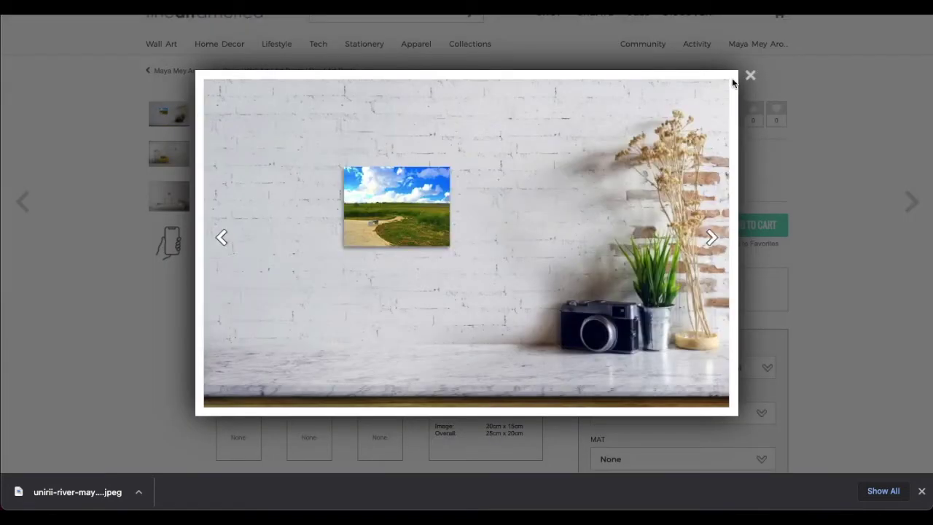
pyautogui.click(750, 76)
pyautogui.click(166, 163)
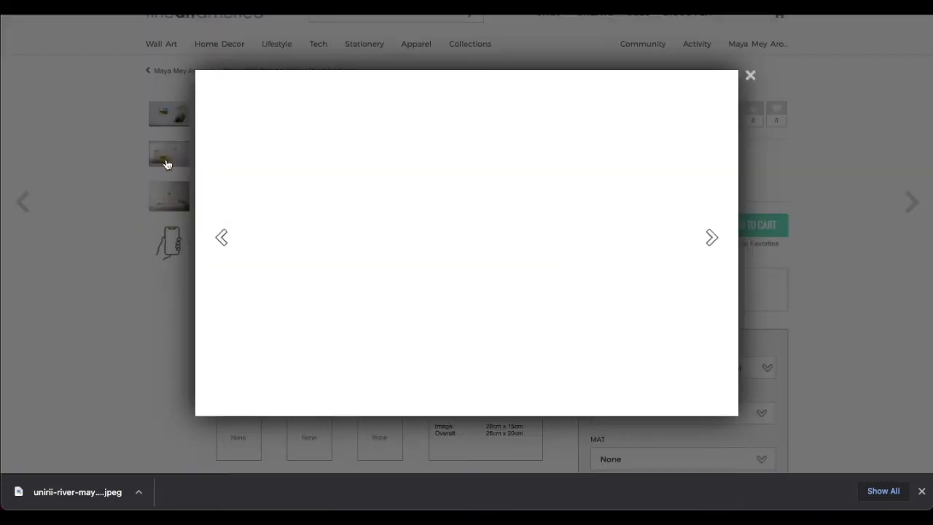
pyautogui.click(750, 77)
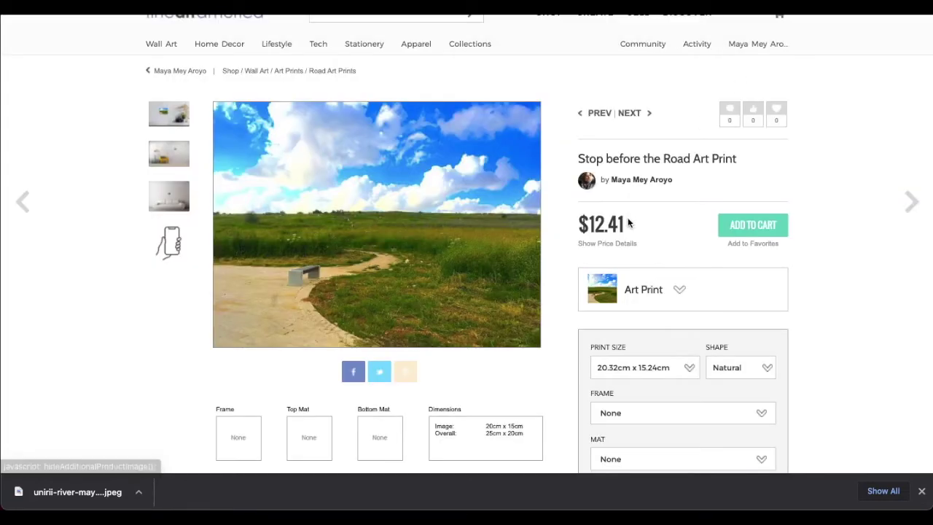
pyautogui.scroll(-6, 628, 217)
# - Switch Stop before the Road to a Metal Print sized 102cm x 76cm
pyautogui.scroll(6, 644, 270)
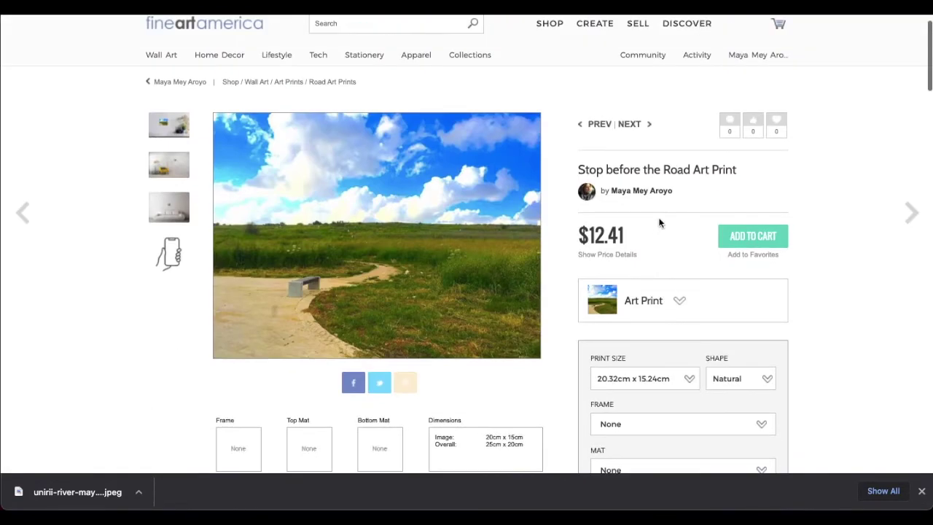
pyautogui.click(652, 301)
pyautogui.scroll(-2, 650, 310)
pyautogui.scroll(-1, 649, 310)
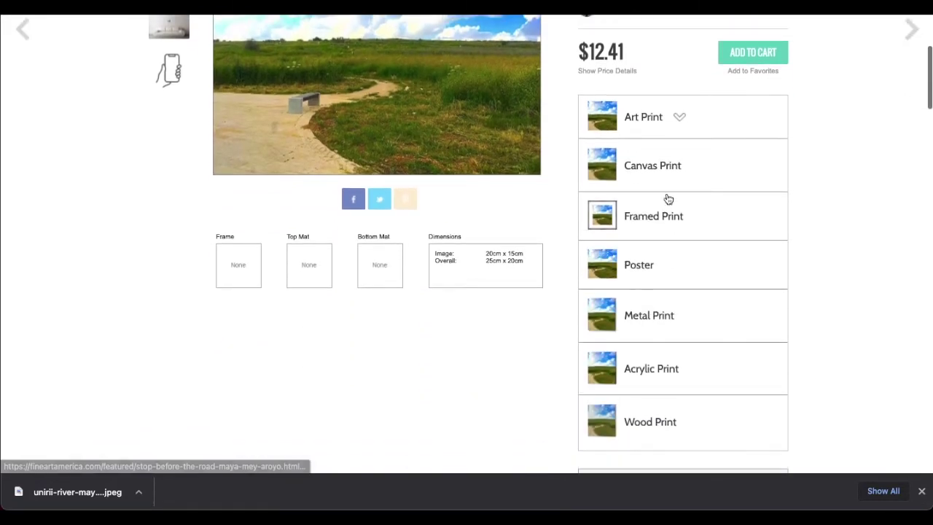
pyautogui.click(648, 318)
pyautogui.scroll(-1, 498, 208)
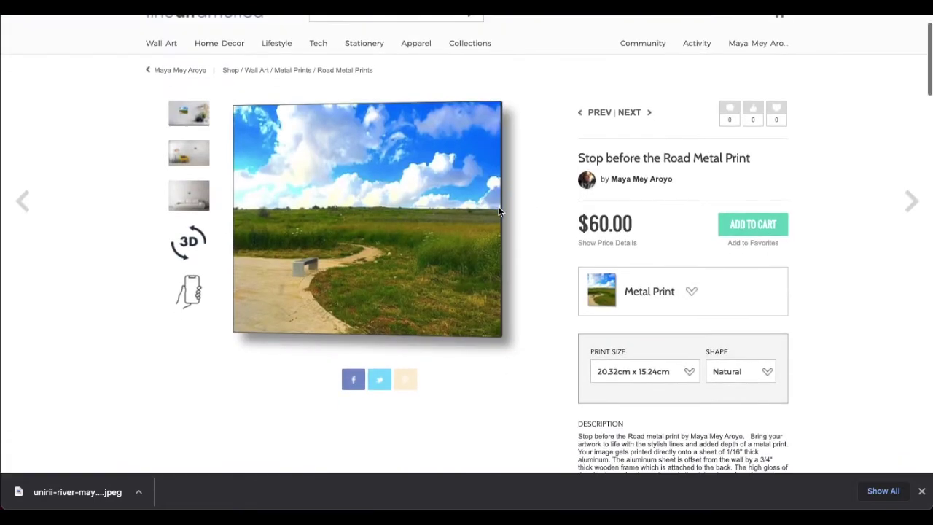
pyautogui.scroll(-2, 690, 292)
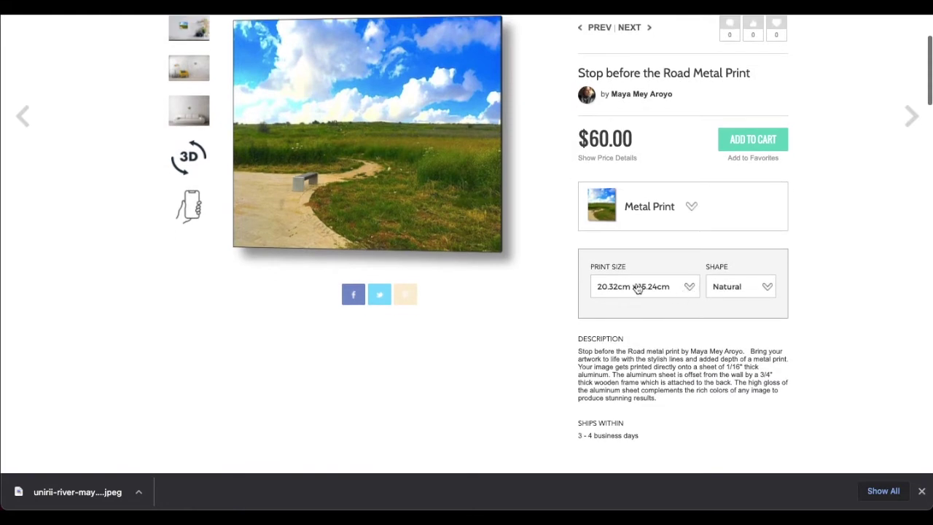
pyautogui.click(638, 288)
pyautogui.scroll(-3, 638, 313)
pyautogui.click(639, 343)
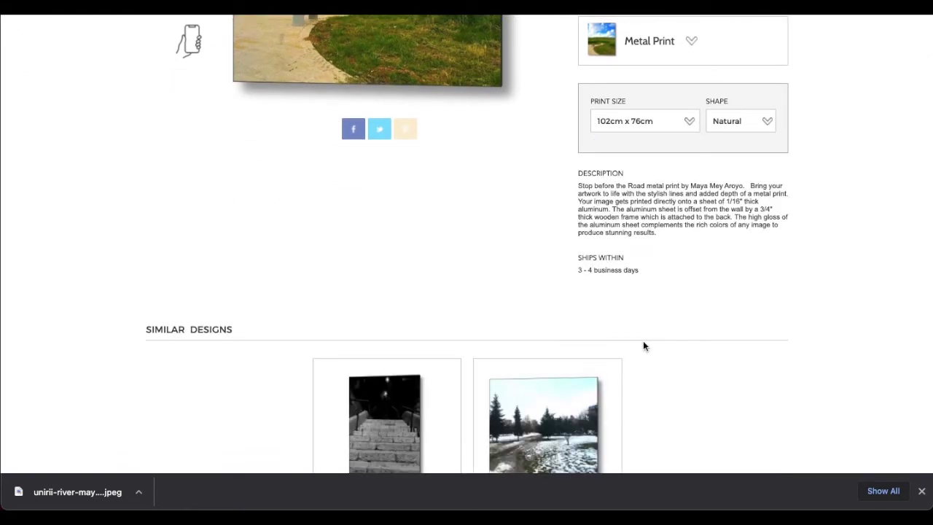
pyautogui.scroll(6, 412, 219)
# - Save the metal print's sofa-room mockup image as a JPEG
pyautogui.click(188, 208)
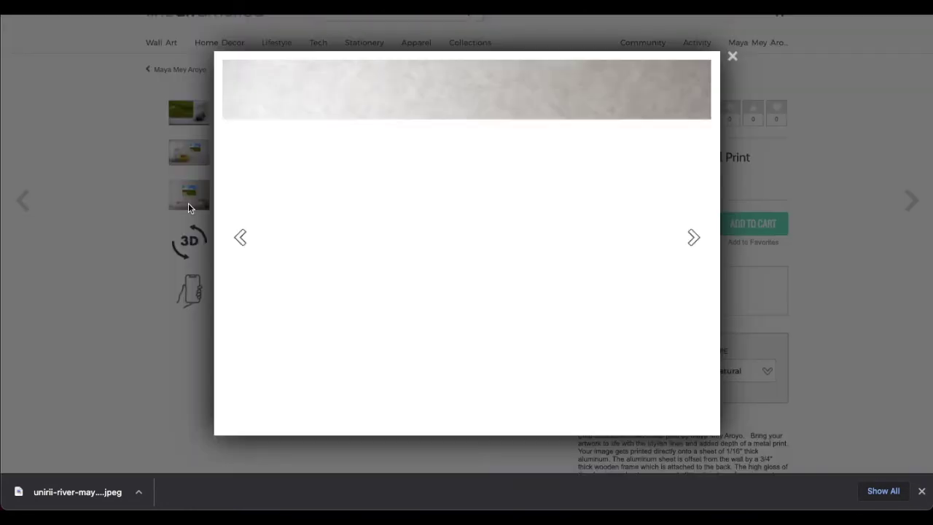
pyautogui.rightClick(429, 144)
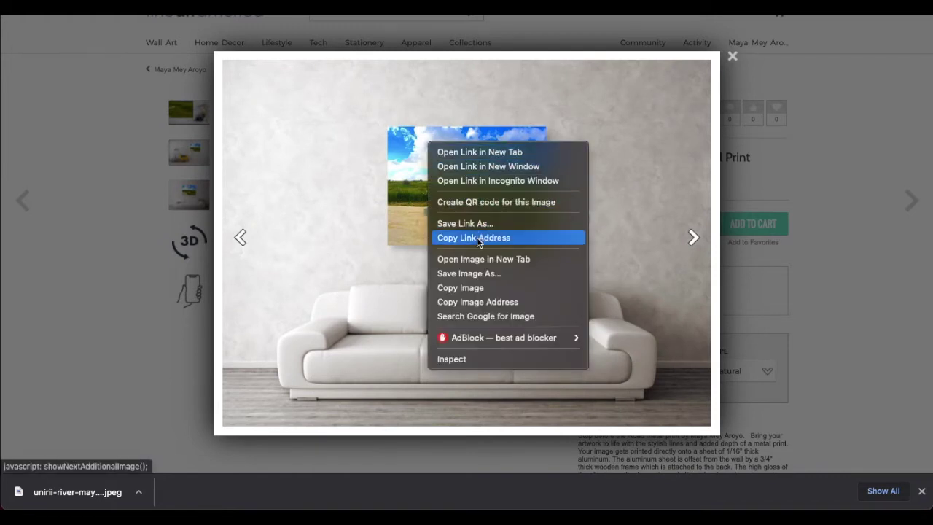
pyautogui.click(474, 273)
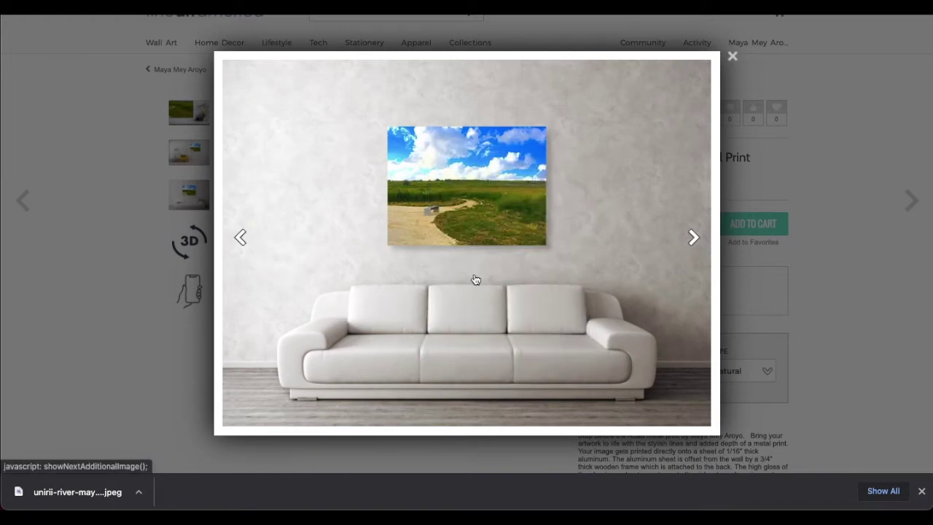
pyautogui.press('Return')
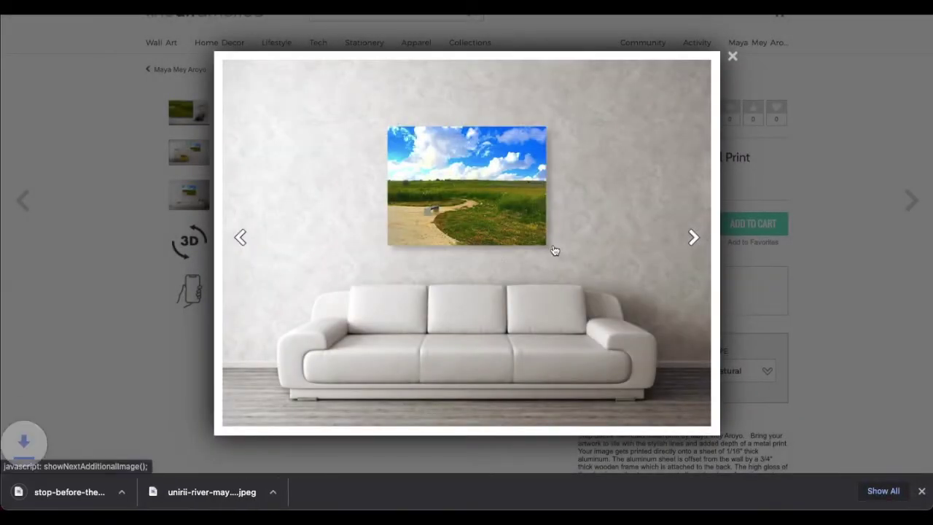
pyautogui.click(732, 56)
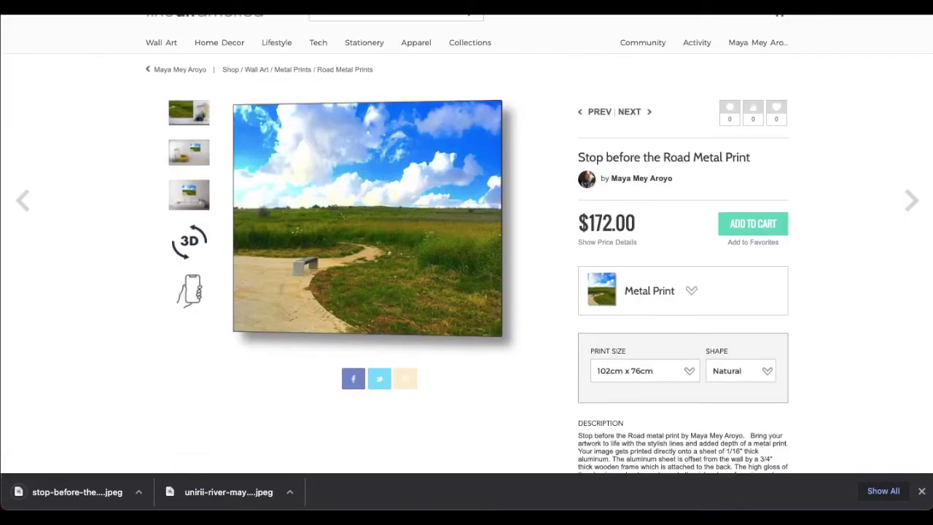
# - Go back to Hello, Please Grow and make it a 69cm x 91cm Wood Print
pyautogui.press('super+bracketleft')
pyautogui.press('super+bracketleft')
pyautogui.press('super+bracketleft')
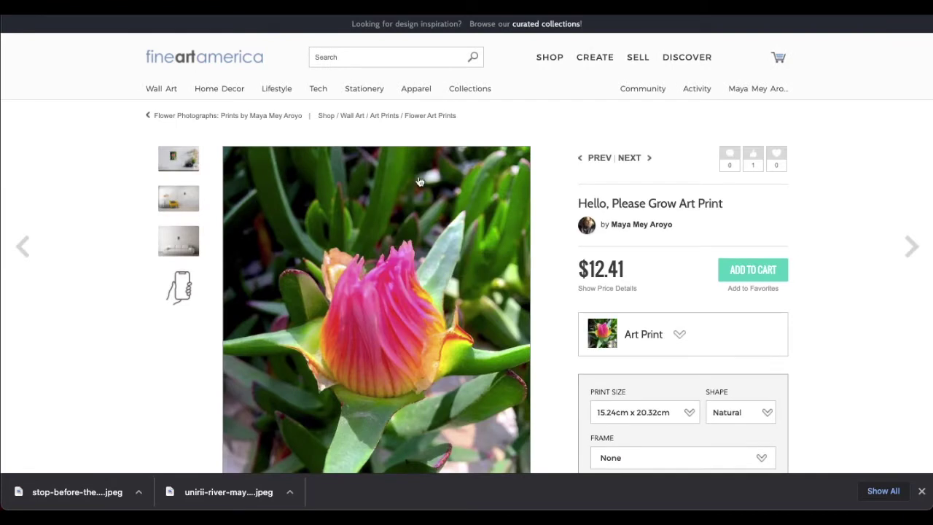
pyautogui.scroll(-5, 561, 191)
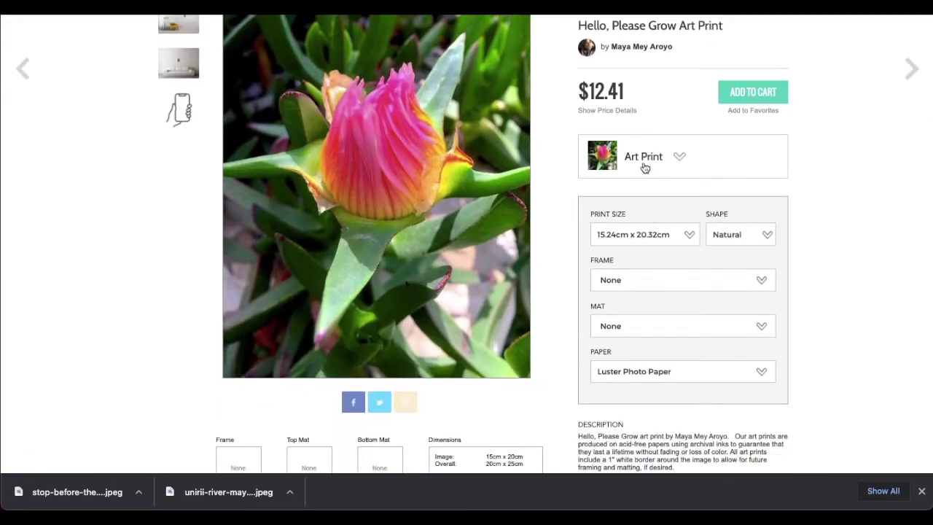
pyautogui.click(644, 164)
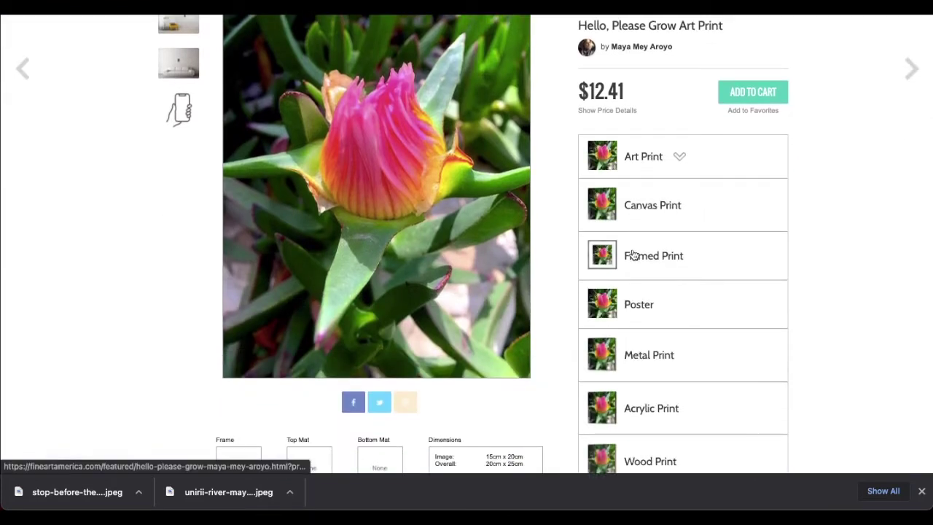
pyautogui.scroll(-4, 631, 254)
pyautogui.click(655, 306)
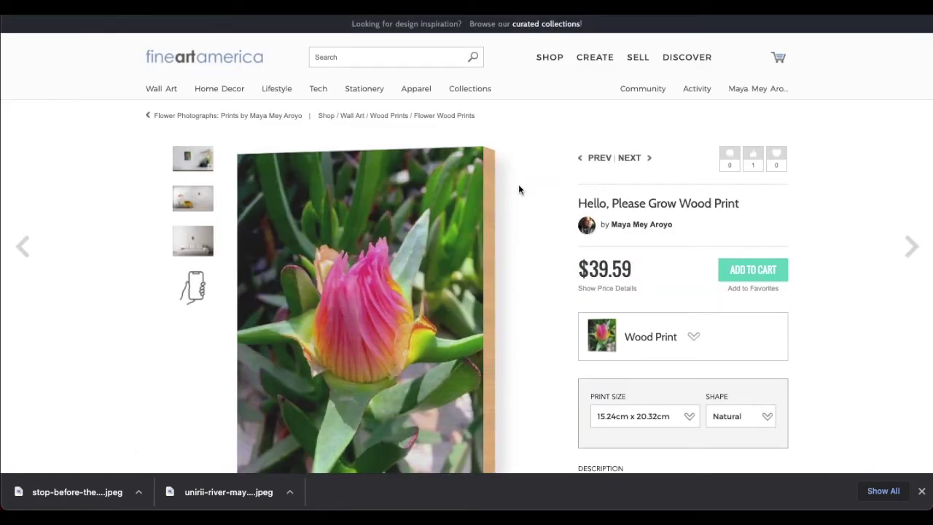
pyautogui.scroll(-5, 519, 190)
pyautogui.click(645, 220)
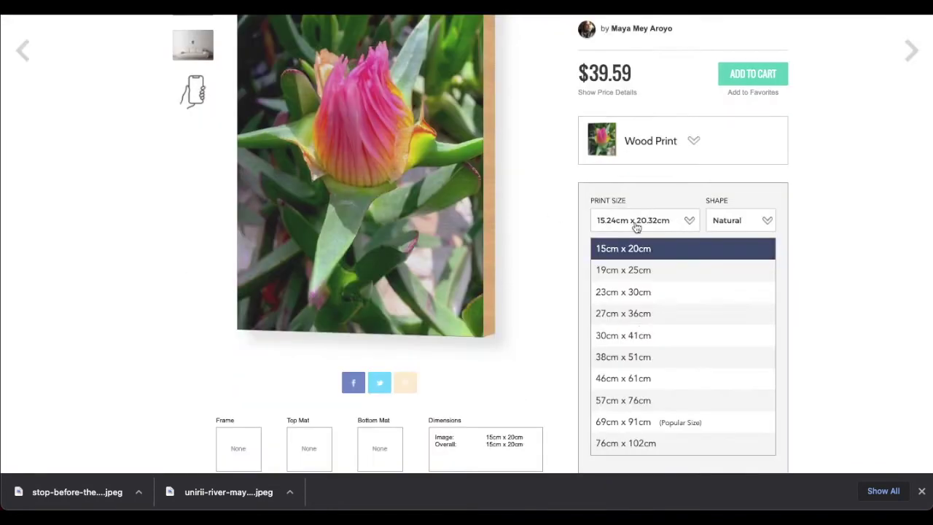
pyautogui.click(647, 415)
pyautogui.scroll(5, 510, 197)
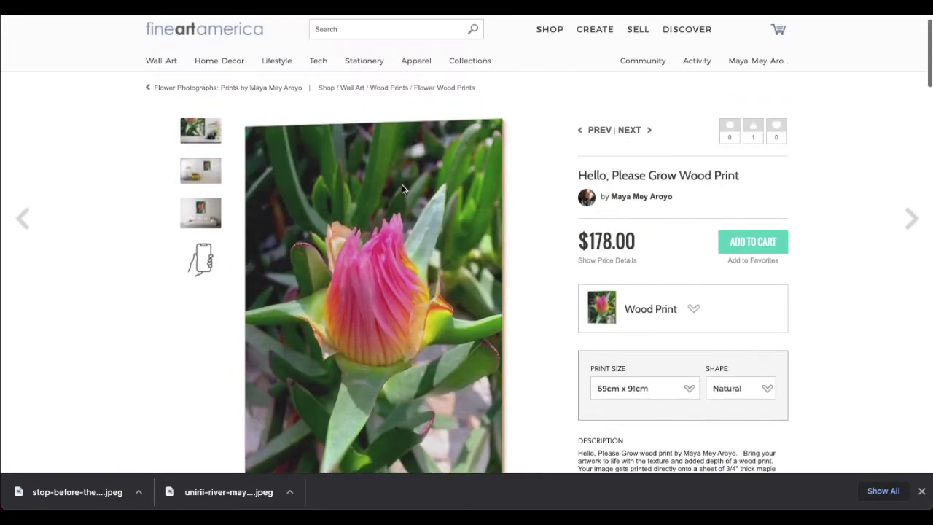
# - Save the wood print's sofa-room mockup as a JPEG and return to Elementor
pyautogui.click(190, 209)
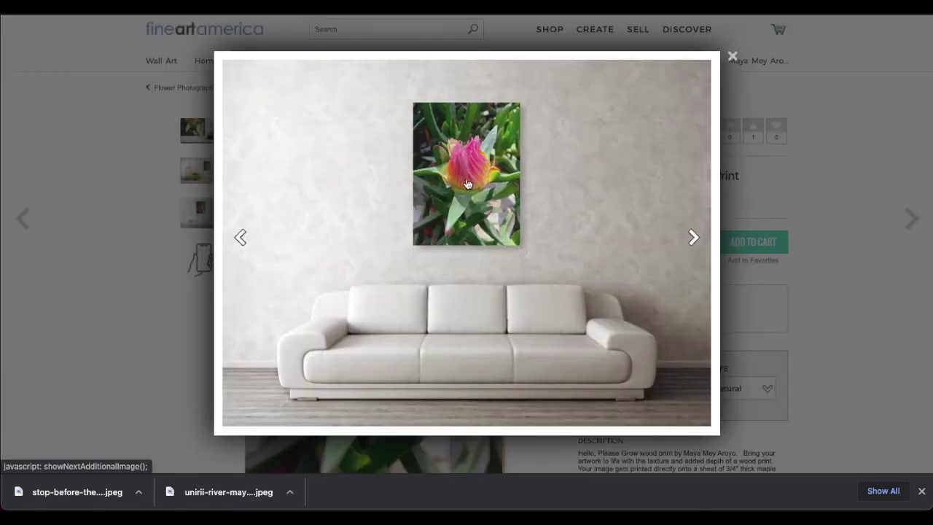
pyautogui.rightClick(466, 178)
pyautogui.click(508, 309)
pyautogui.press('Return')
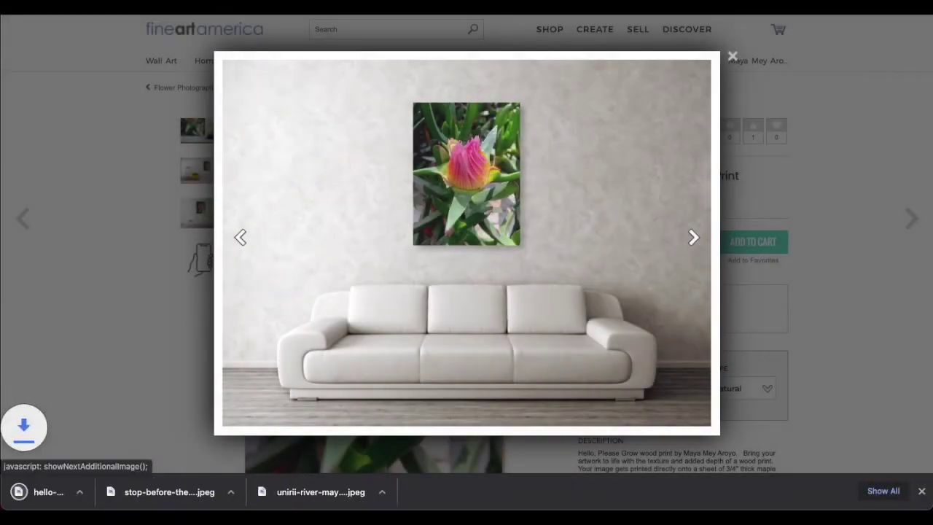
pyautogui.click(733, 56)
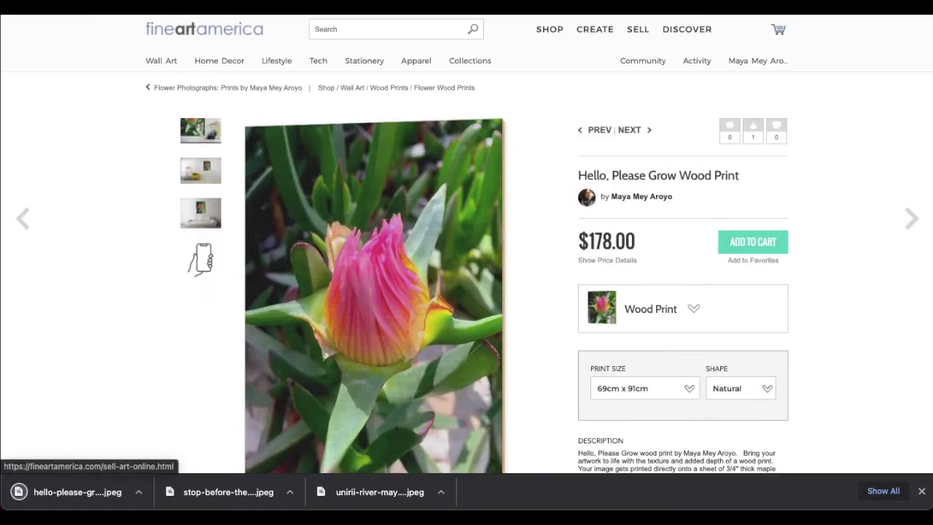
pyautogui.hotkey('ctrl', 'Tab')
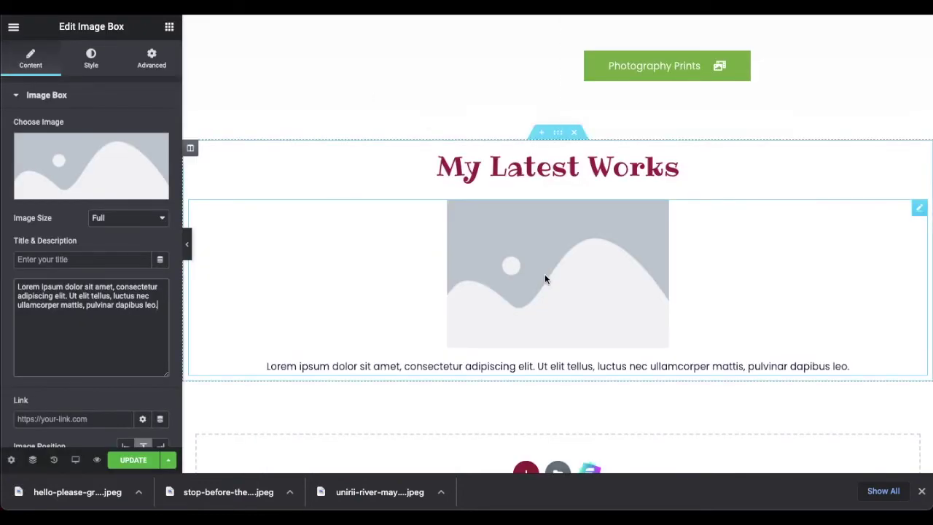
# - Upload the two downloaded mockup JPEGs and select the Unirii River sofa image
pyautogui.click(111, 178)
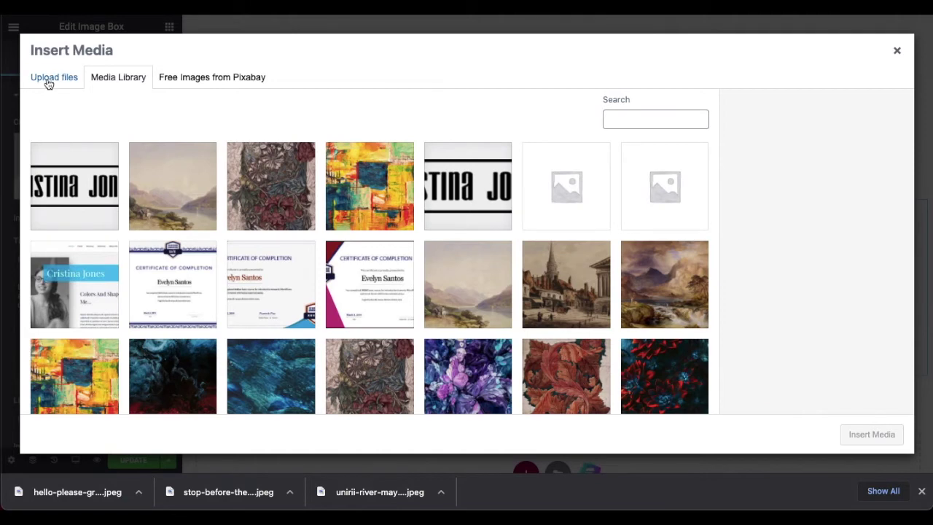
pyautogui.click(48, 83)
pyautogui.click(115, 79)
pyautogui.click(179, 79)
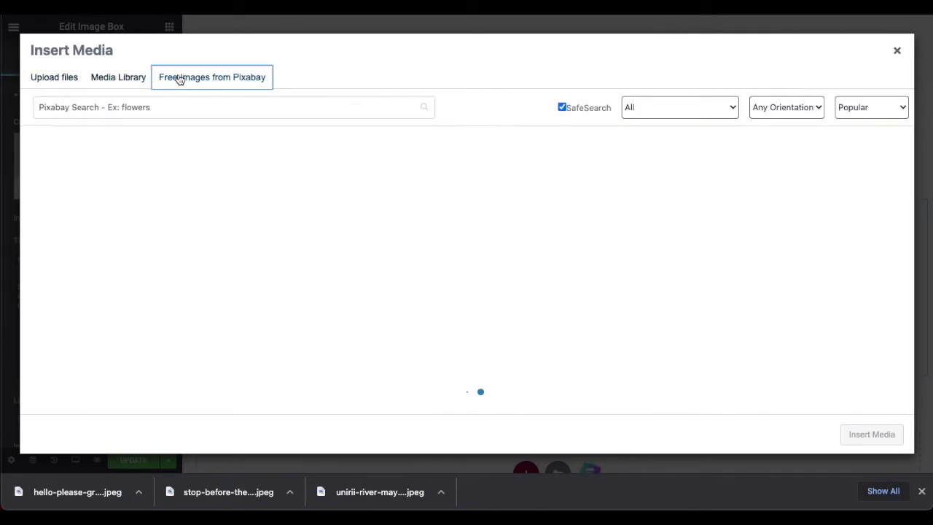
pyautogui.click(45, 80)
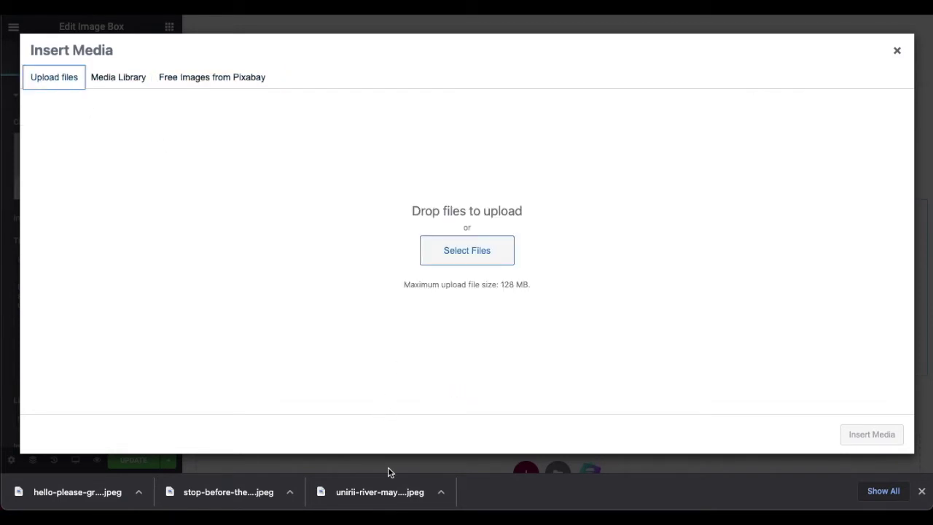
pyautogui.moveTo(358, 491); pyautogui.dragTo(329, 374)
pyautogui.moveTo(228, 493); pyautogui.dragTo(367, 306)
pyautogui.click(293, 177)
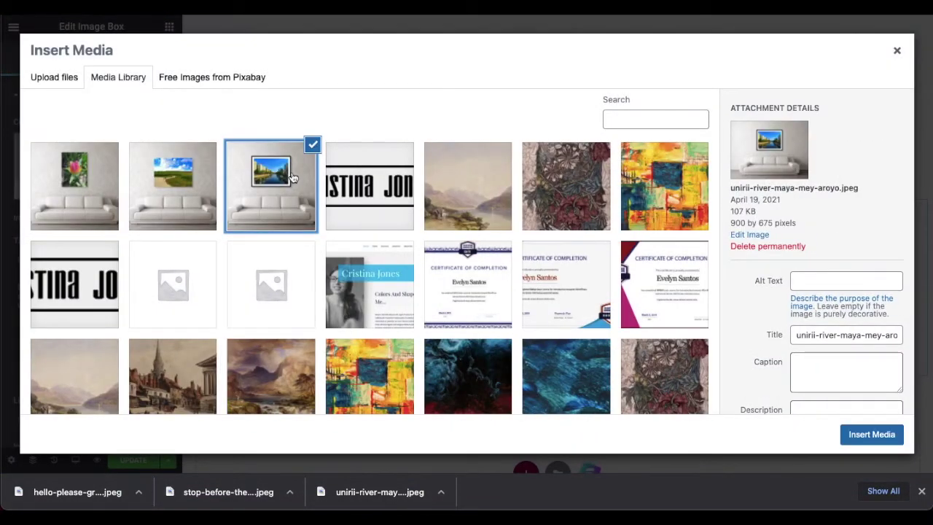
# - Give the image alt text describing the Unirii River Bucharest photography print and insert it
pyautogui.tripleClick(815, 334)
pyautogui.hotkey('ctrl', 'c')
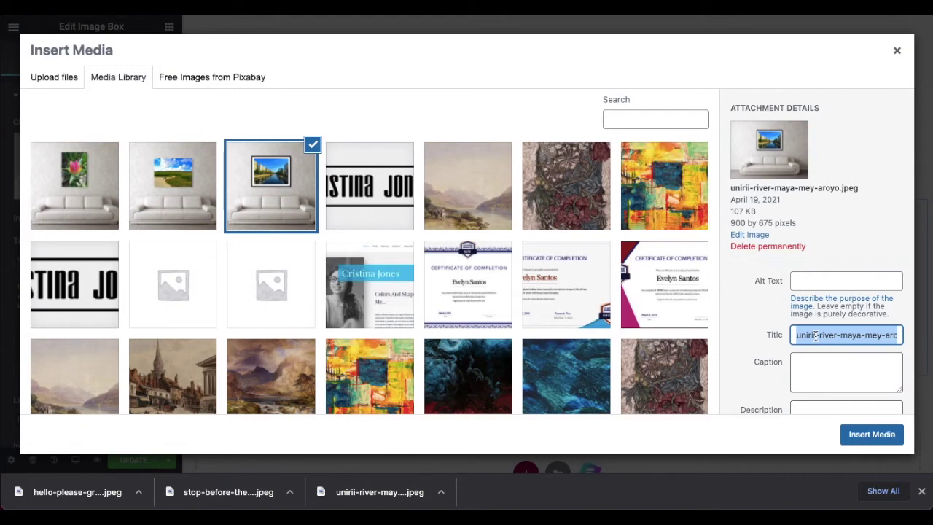
pyautogui.click(805, 282)
pyautogui.hotkey('ctrl', 'v')
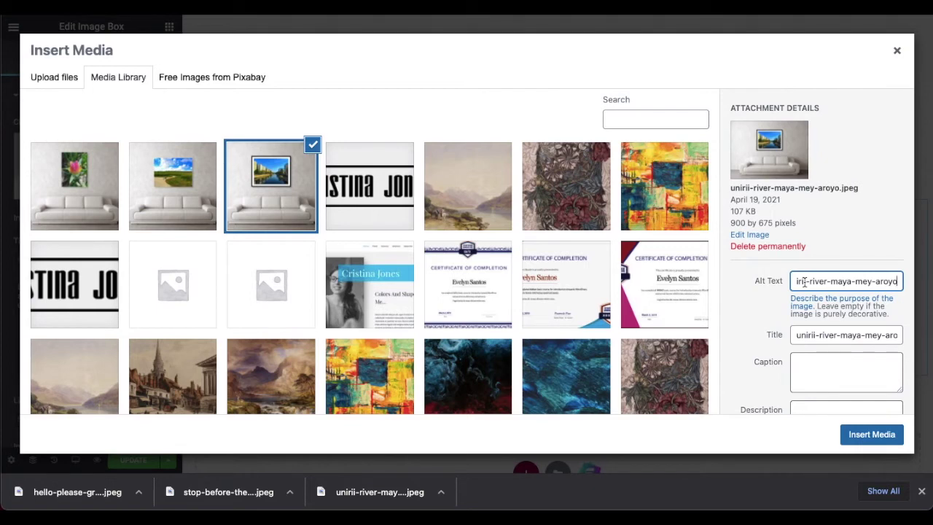
pyautogui.tripleClick(817, 281)
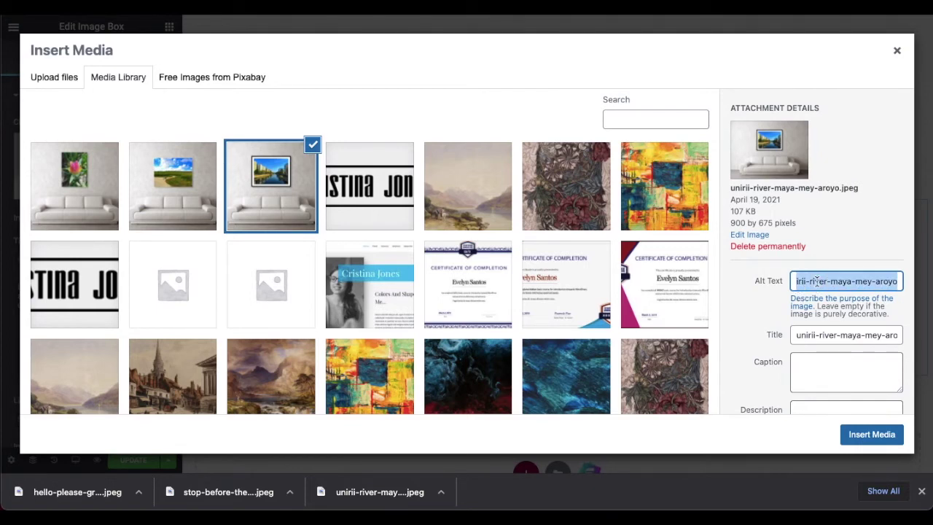
pyautogui.write('unirii river bucharest romania ph')
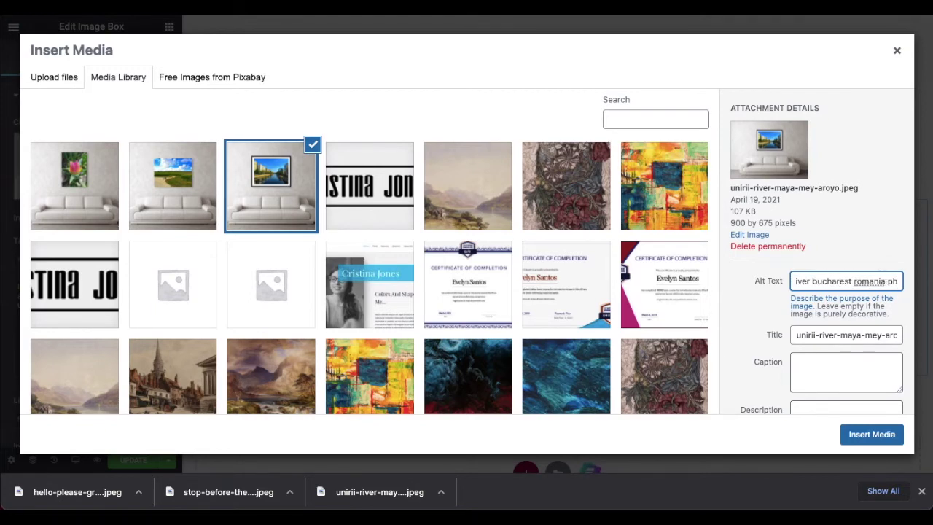
pyautogui.write('otography mey a')
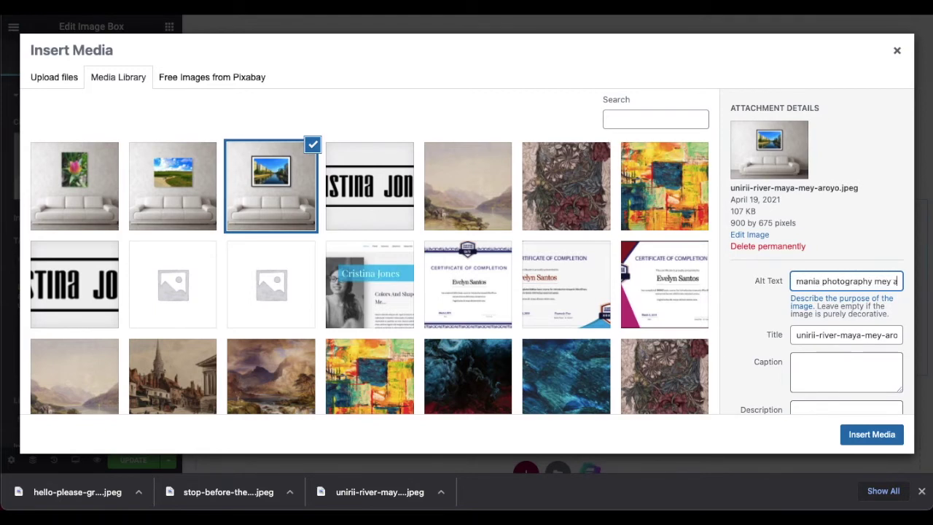
pyautogui.write('royo photogr')
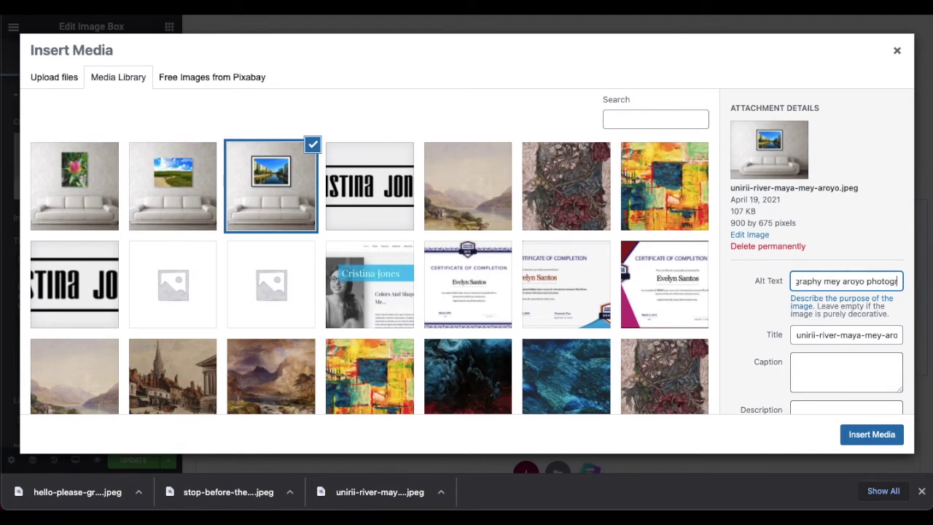
pyautogui.write('aphy print')
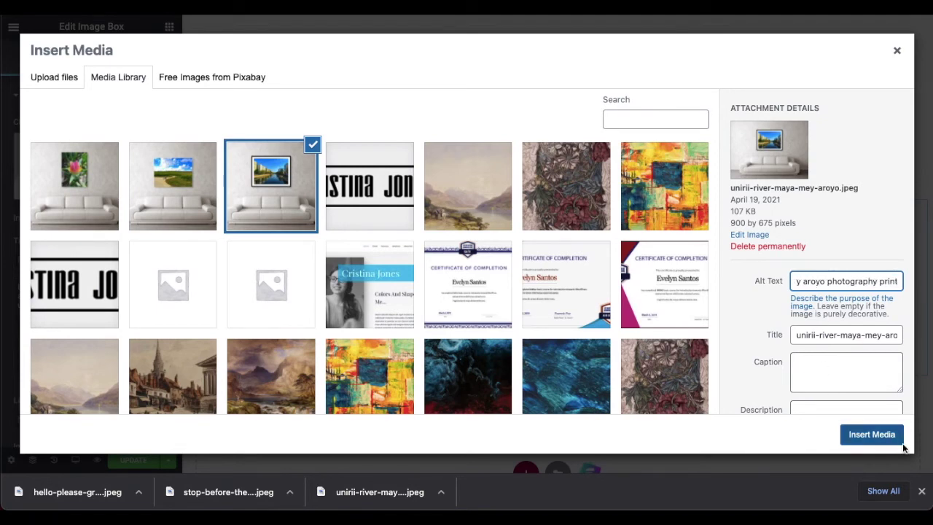
pyautogui.click(872, 435)
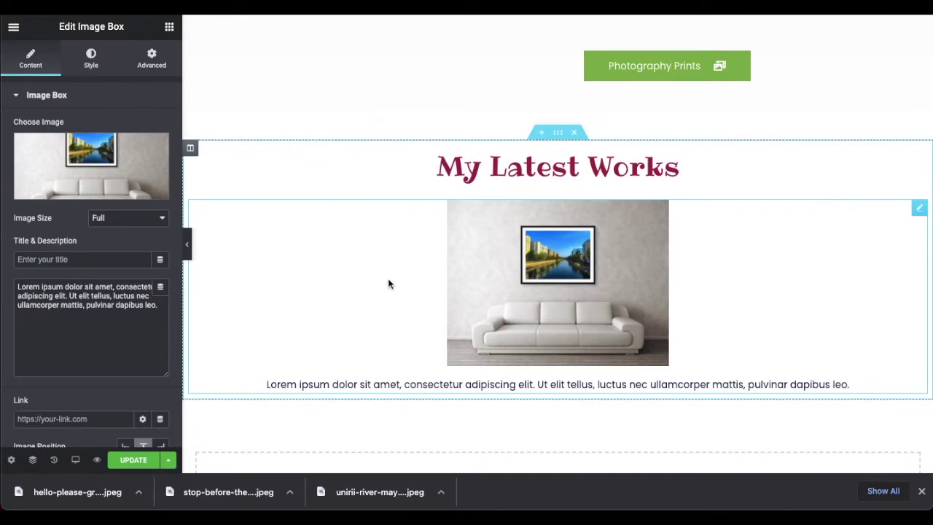
# - Set the image box description to 'UNIRII RIVER PHOTOGRAPHY', leaving the Title empty
pyautogui.tripleClick(78, 301)
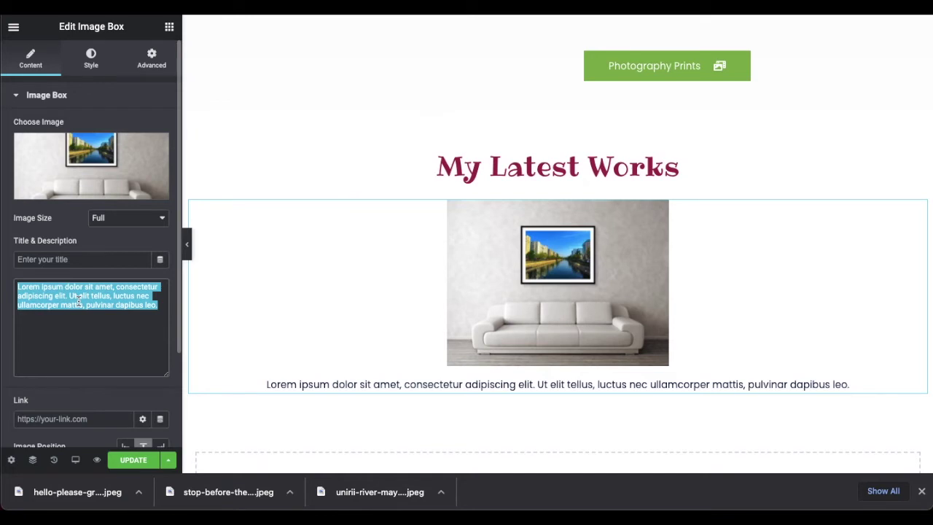
pyautogui.write('UNIRII RIV')
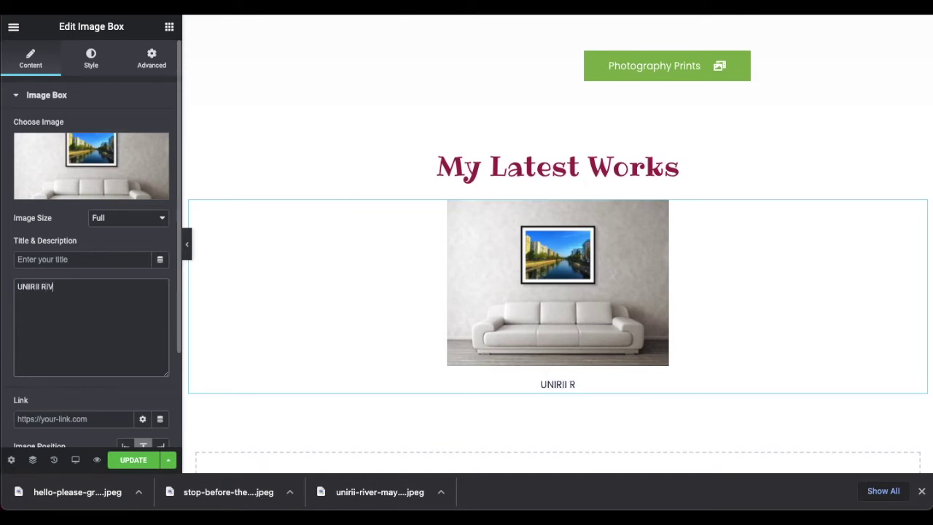
pyautogui.write('ER PHOTOGRAPHY')
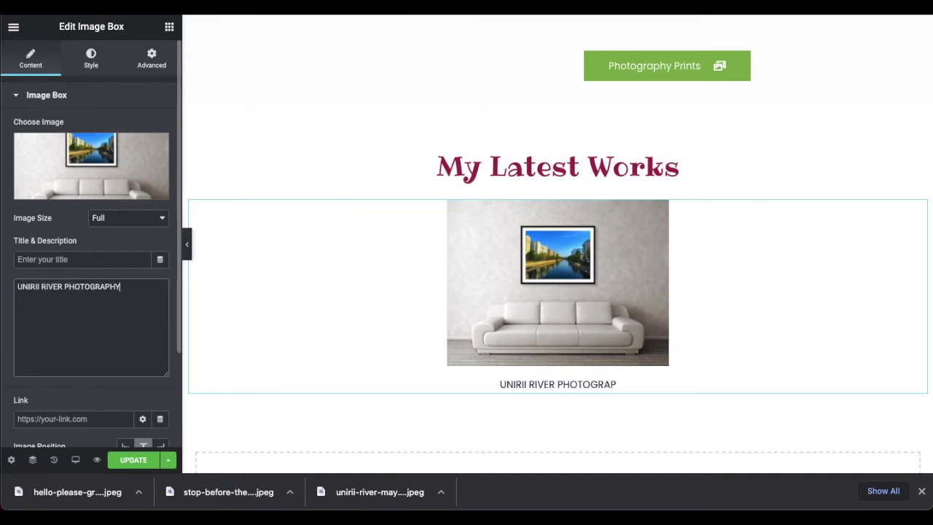
pyautogui.doubleClick(47, 286)
pyautogui.hotkey('ctrl', 'a')
pyautogui.hotkey('ctrl', 'c')
pyautogui.click(40, 264)
pyautogui.hotkey('ctrl', 'v')
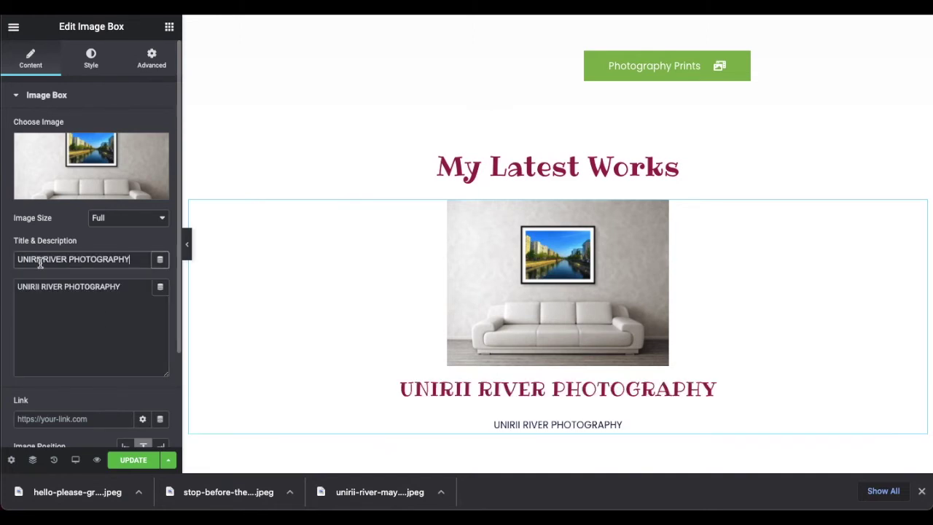
pyautogui.hotkey('ctrl', 'a')
pyautogui.press('BackSpace')
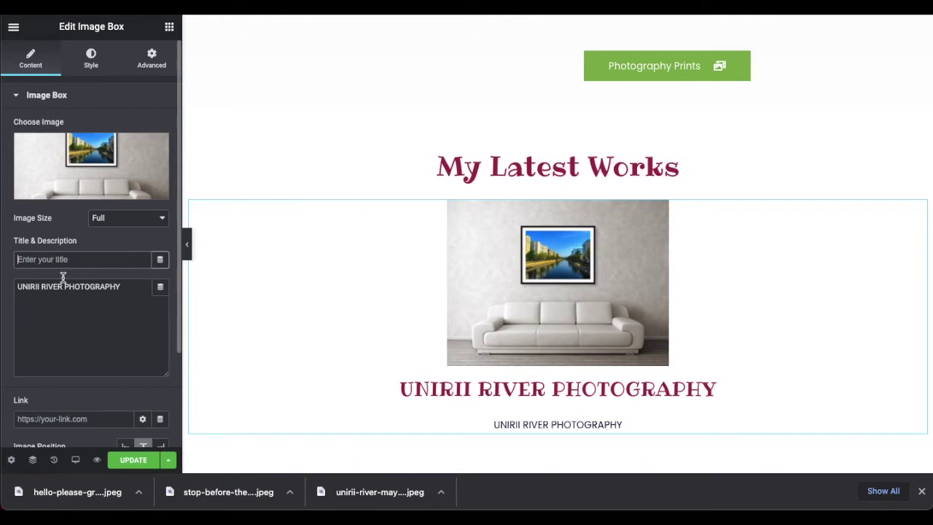
pyautogui.click(53, 285)
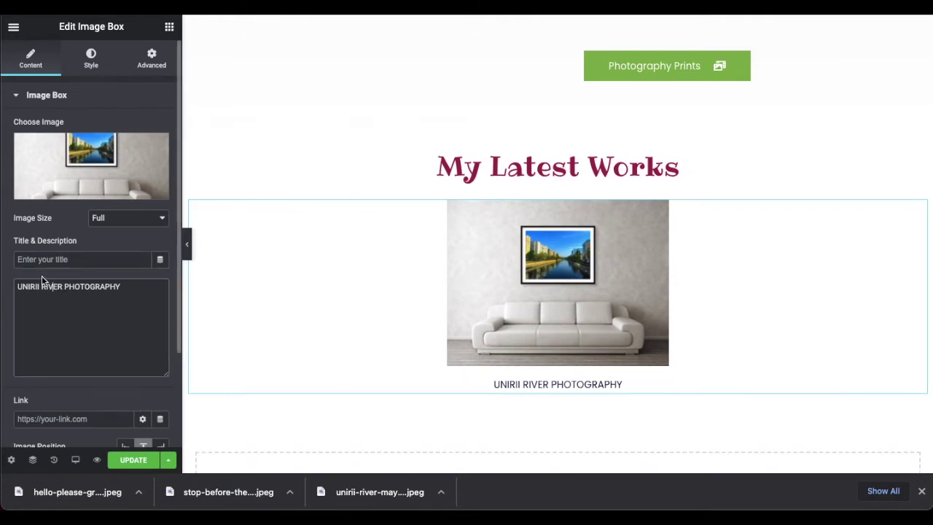
pyautogui.scroll(-3, 42, 275)
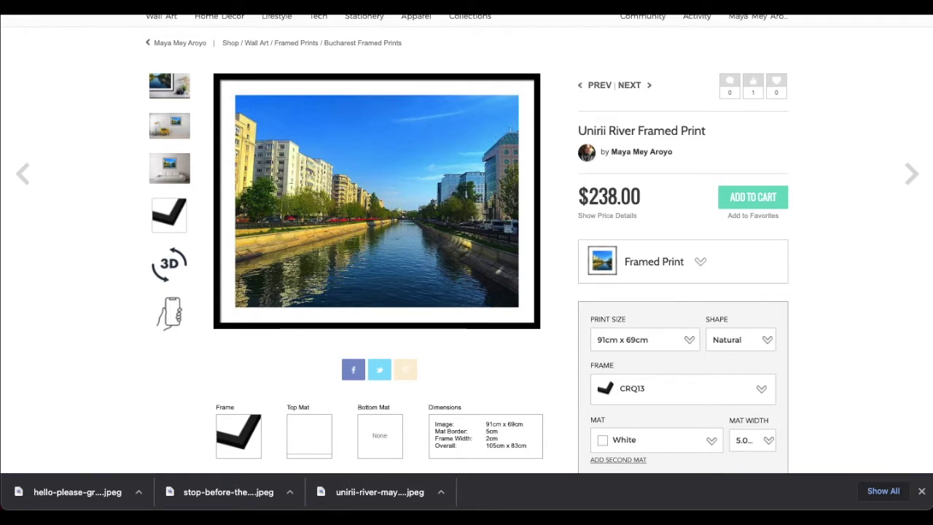
# - Link the image box to the Fine Art America product URL, opening in a new window
pyautogui.click(73, 309)
pyautogui.hotkey('ctrl', 'v')
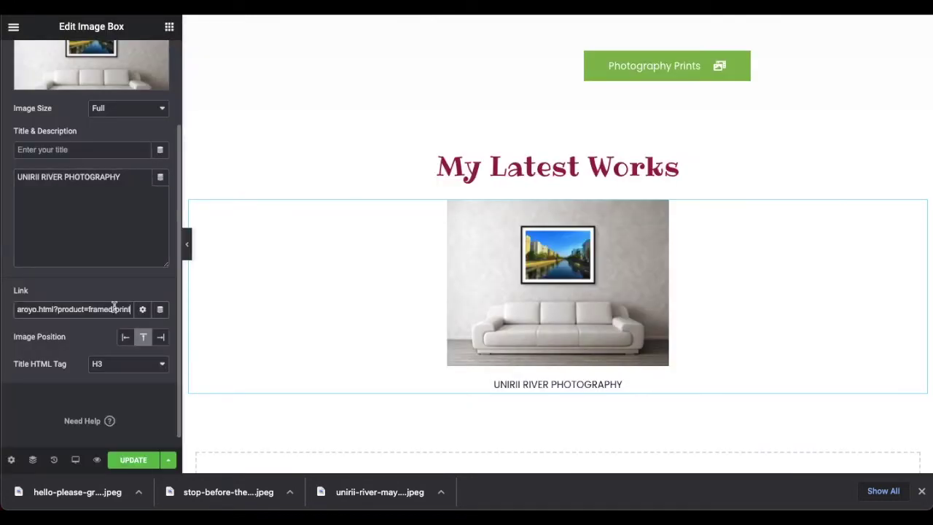
pyautogui.click(143, 310)
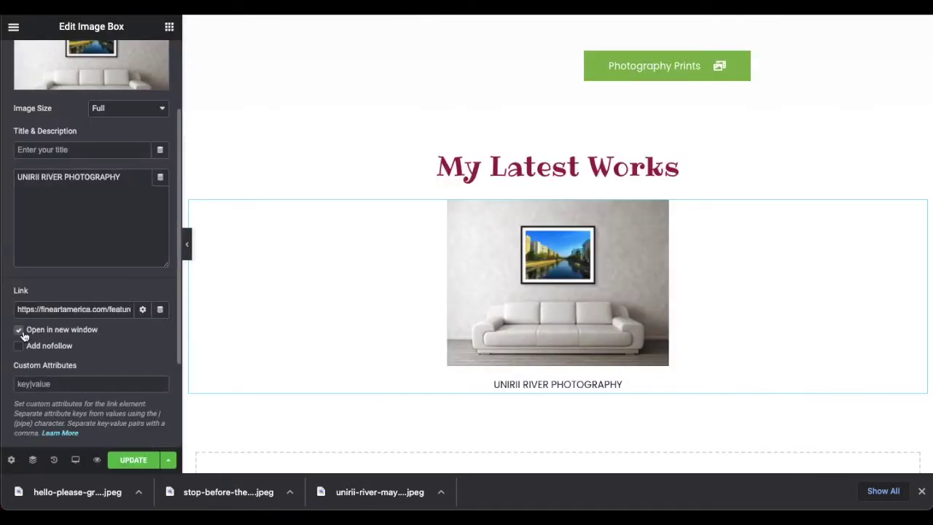
pyautogui.click(142, 309)
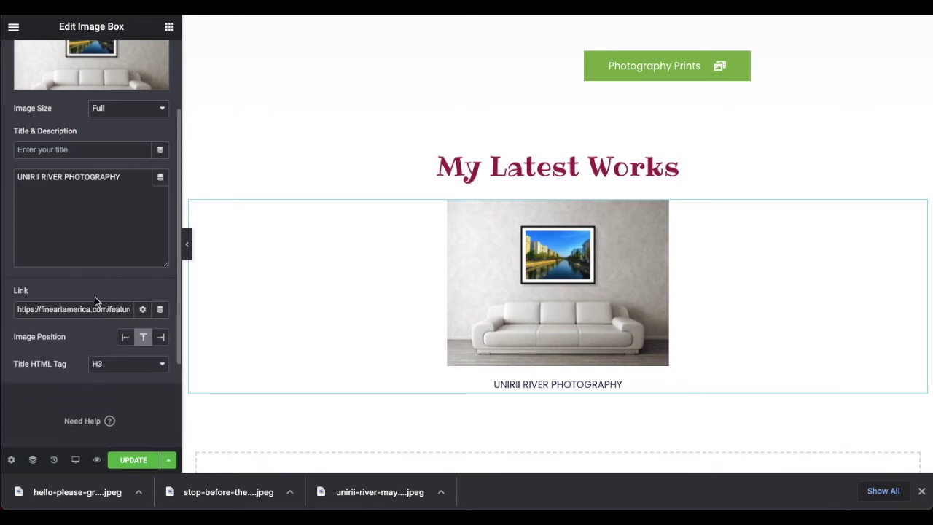
# - Try left and right image positions, then keep the image on top
pyautogui.click(124, 337)
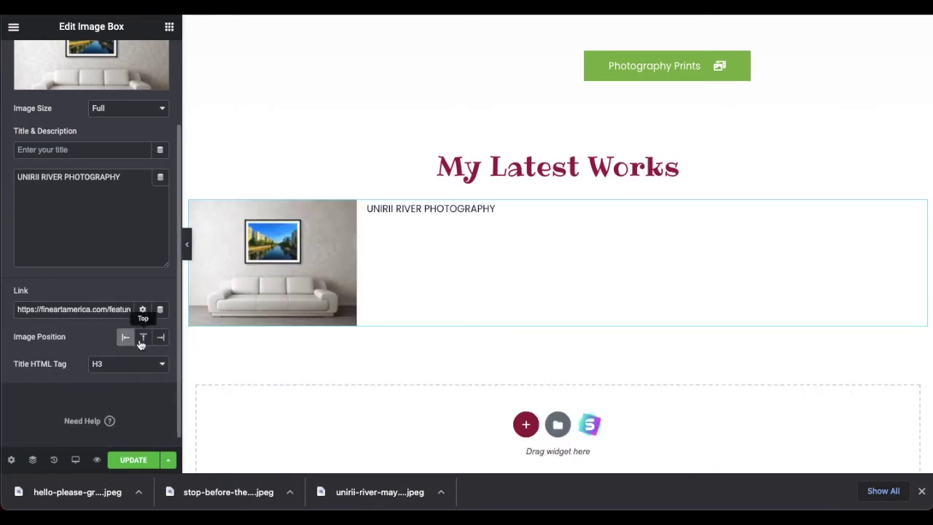
pyautogui.click(156, 340)
pyautogui.click(143, 339)
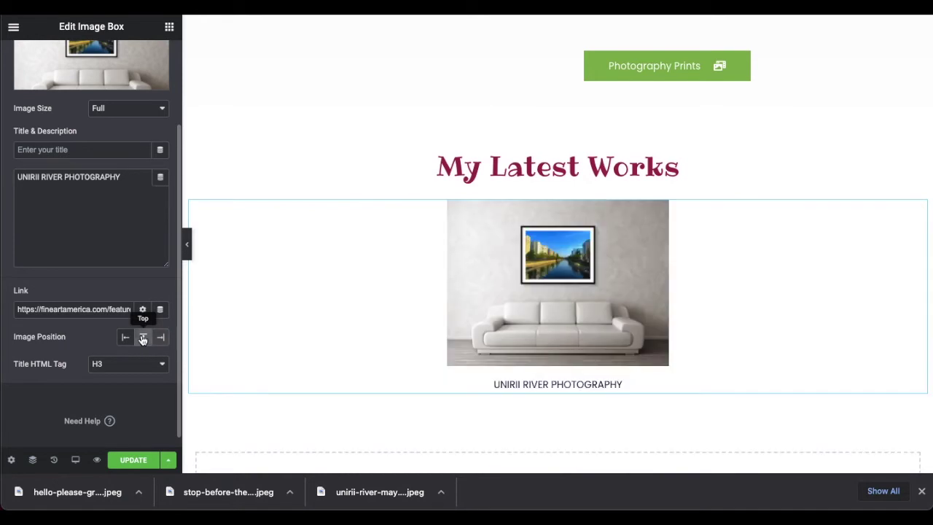
pyautogui.scroll(3, 70, 196)
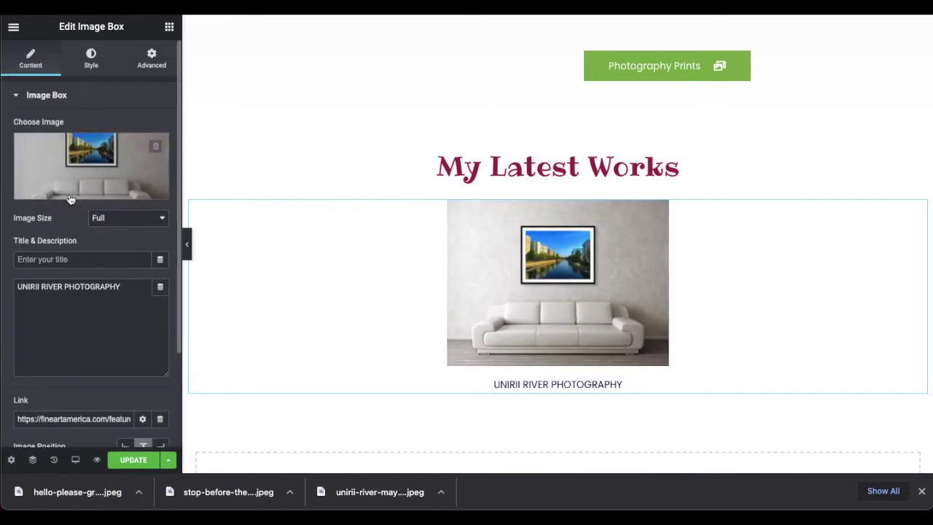
# - Set the description typography size to 21 and preview the page with the panel hidden
pyautogui.click(92, 62)
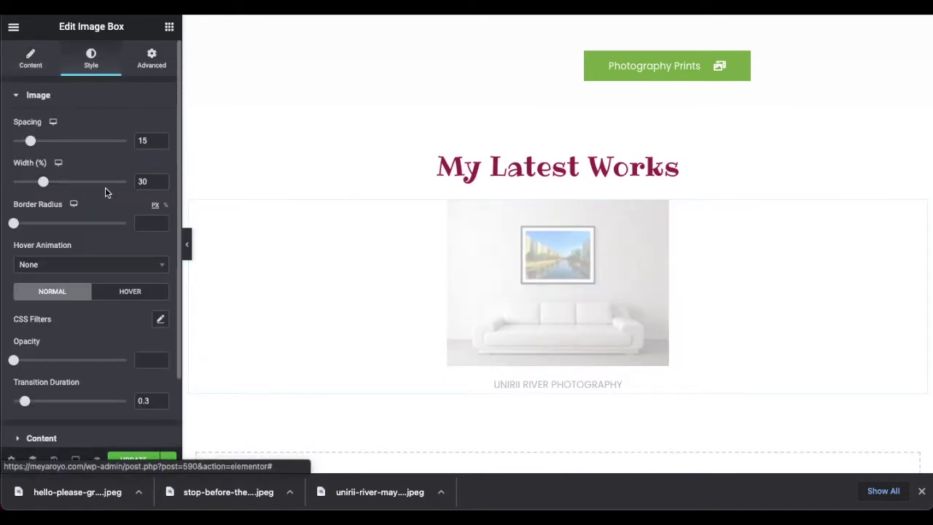
pyautogui.scroll(-2, 80, 225)
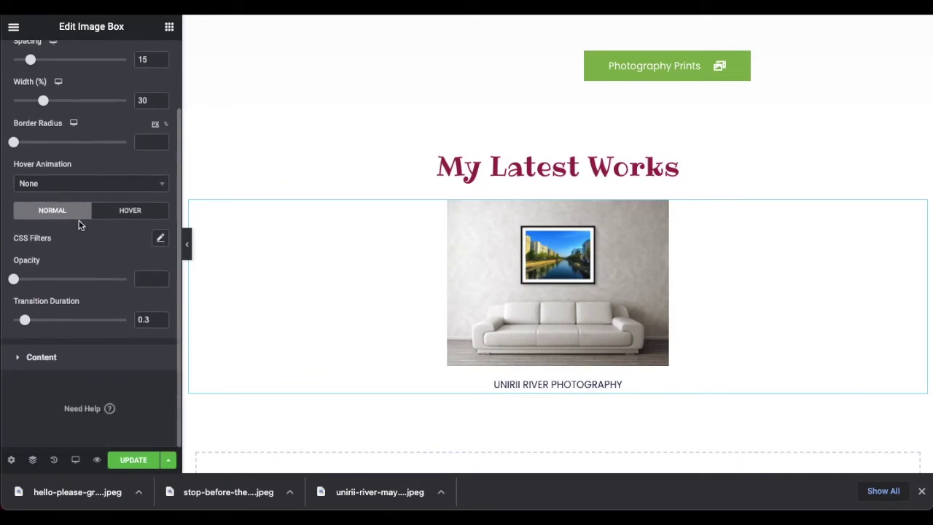
pyautogui.click(62, 368)
pyautogui.scroll(-1, 101, 241)
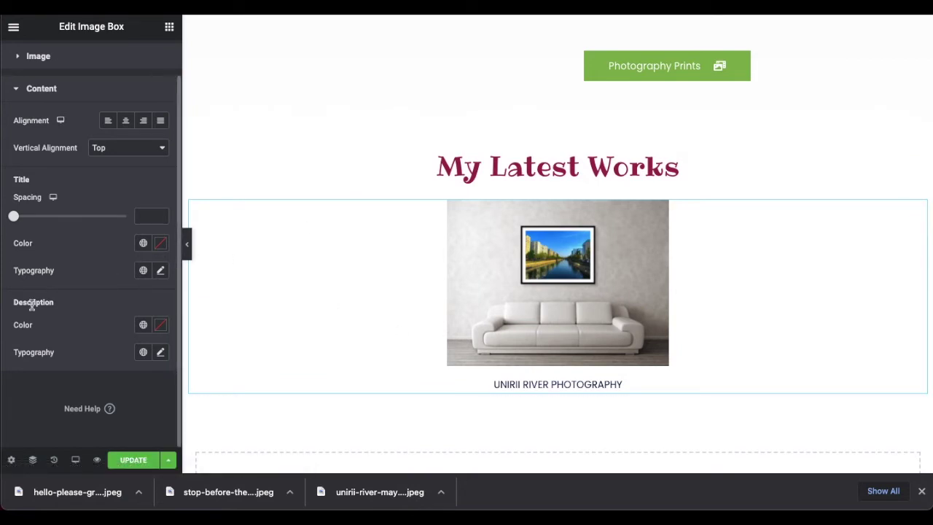
pyautogui.click(159, 353)
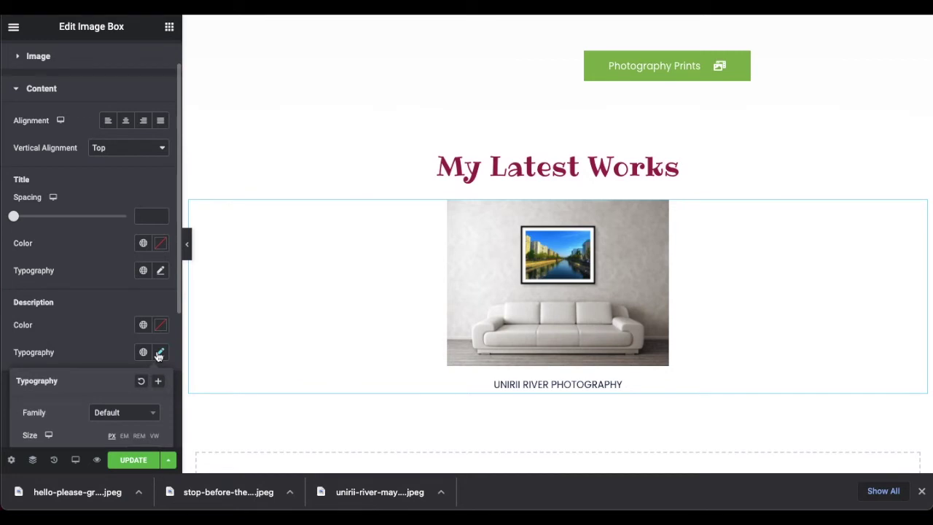
pyautogui.scroll(-3, 67, 354)
pyautogui.moveTo(23, 370); pyautogui.dragTo(32, 370)
pyautogui.click(76, 233)
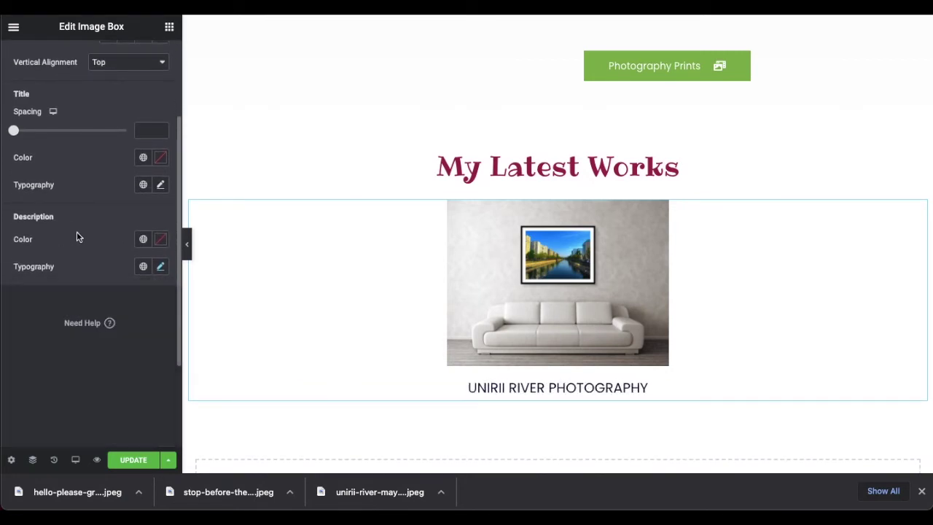
pyautogui.click(187, 258)
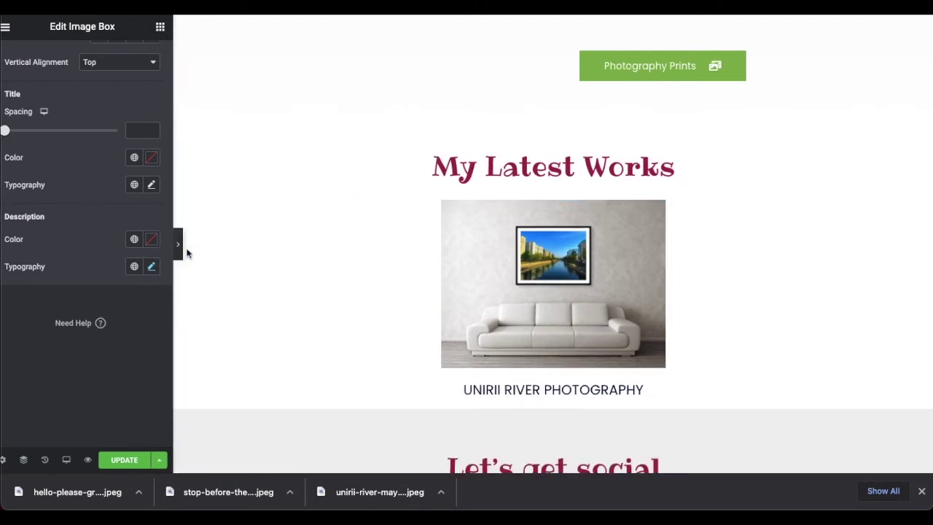
pyautogui.click(923, 492)
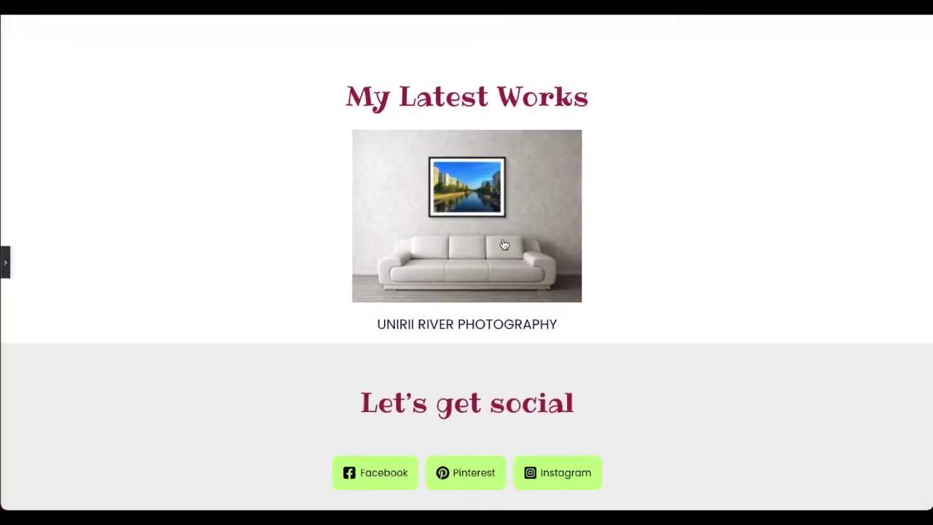
pyautogui.click(5, 262)
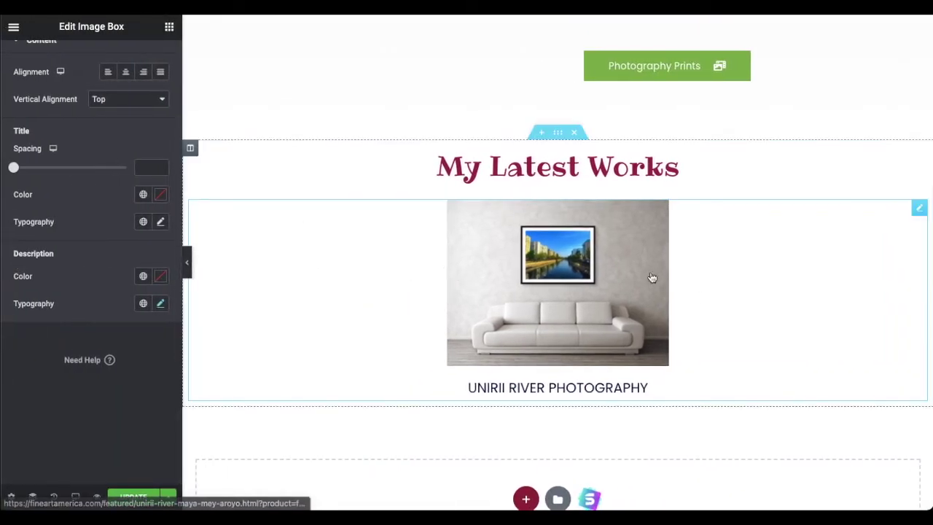
# - Add a two-column Inner Section below the heading, put the Image Box left and a duplicate right
pyautogui.click(169, 30)
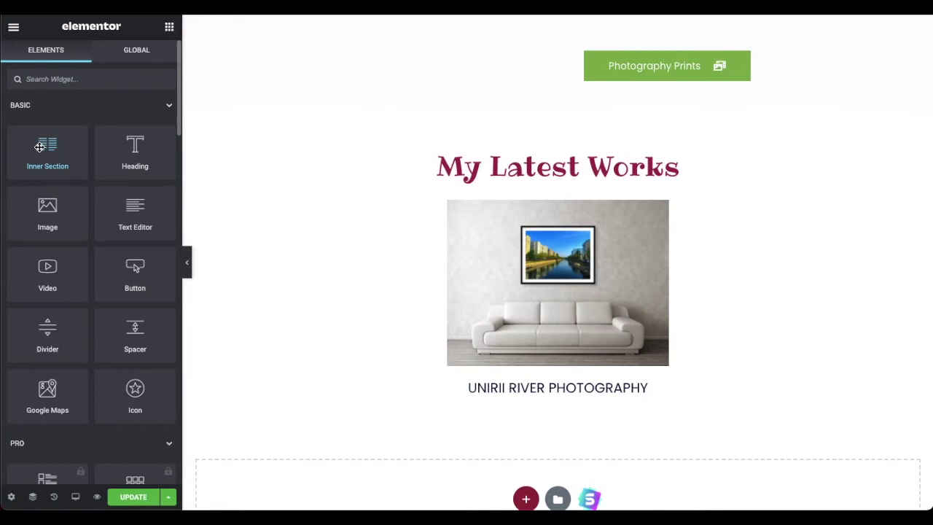
pyautogui.moveTo(181, 142); pyautogui.dragTo(525, 188)
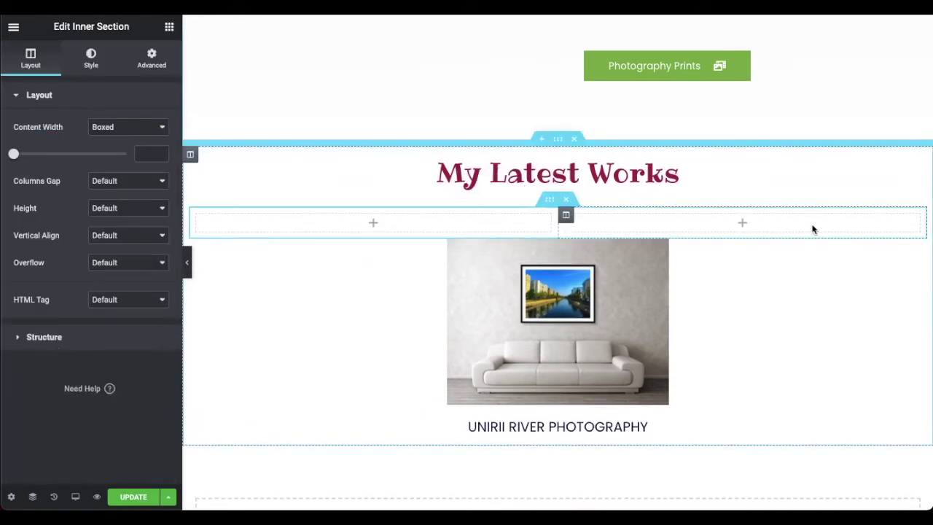
pyautogui.moveTo(921, 252); pyautogui.dragTo(519, 229)
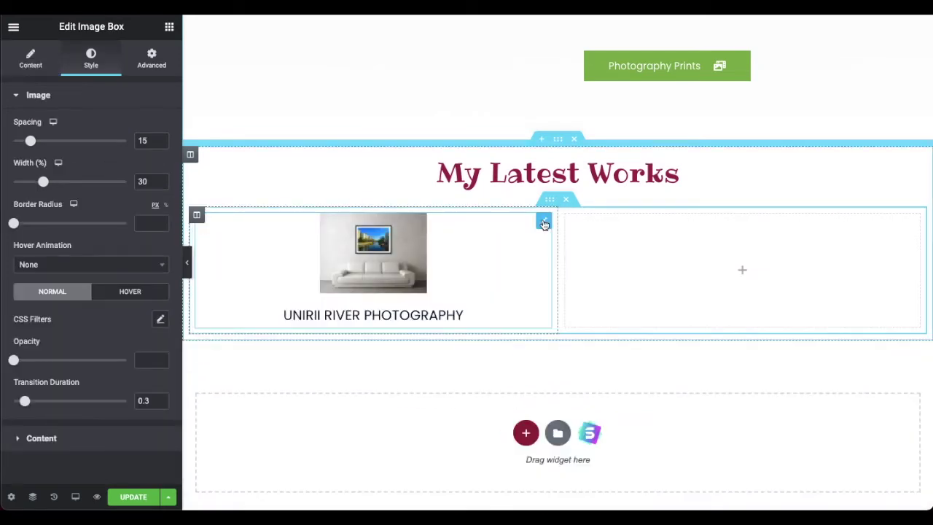
pyautogui.rightClick(545, 221)
pyautogui.click(568, 253)
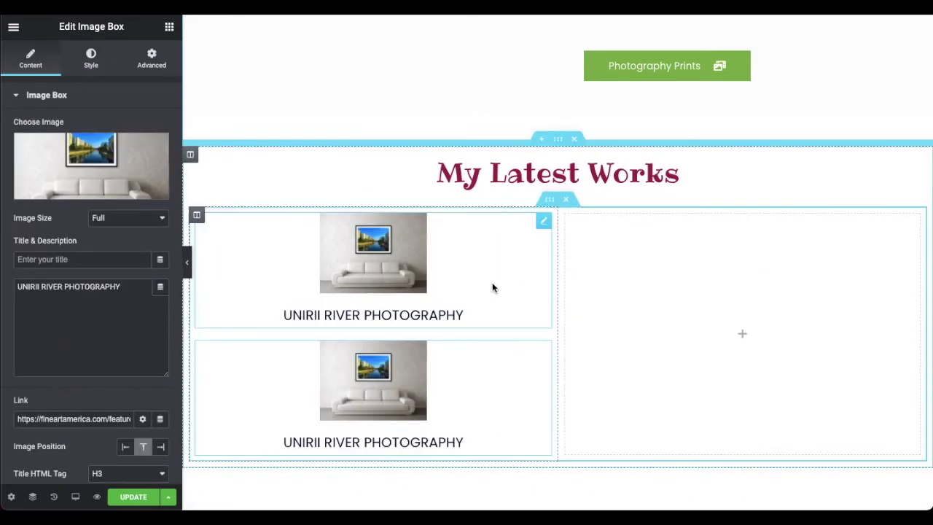
pyautogui.moveTo(543, 352); pyautogui.dragTo(592, 247)
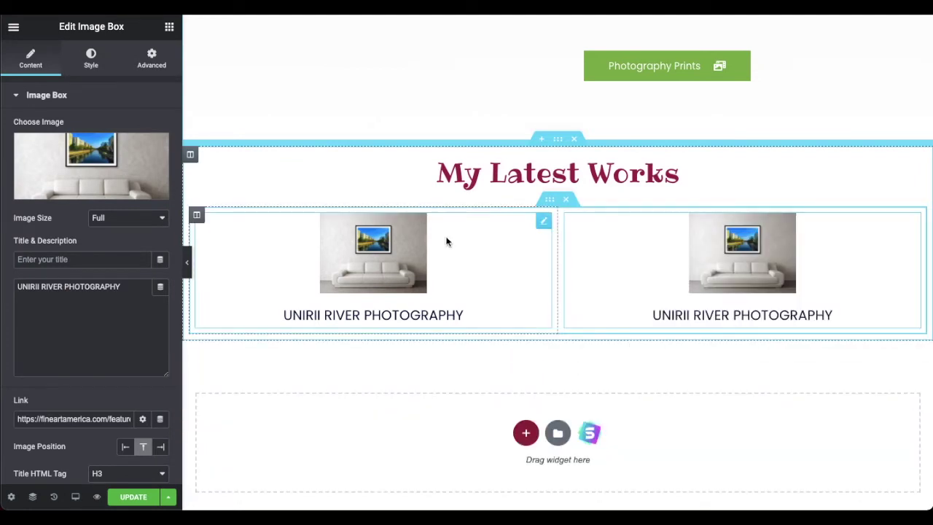
# - Set the Width (%) of both the left and right images to 100
pyautogui.click(185, 262)
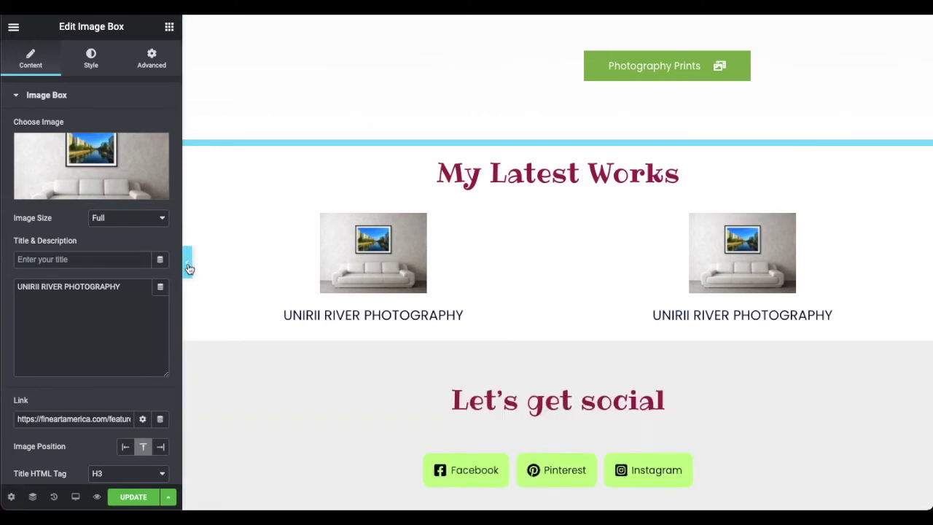
pyautogui.click(7, 261)
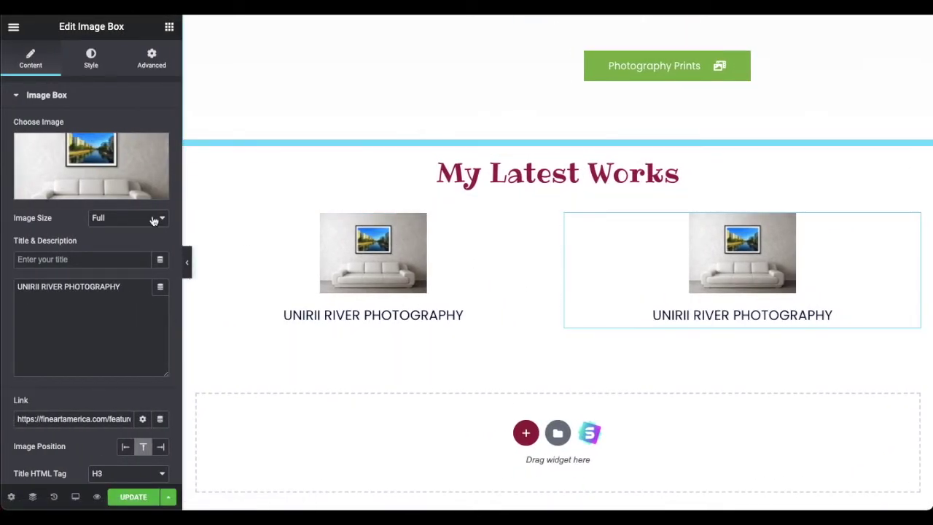
pyautogui.click(280, 233)
pyautogui.click(91, 59)
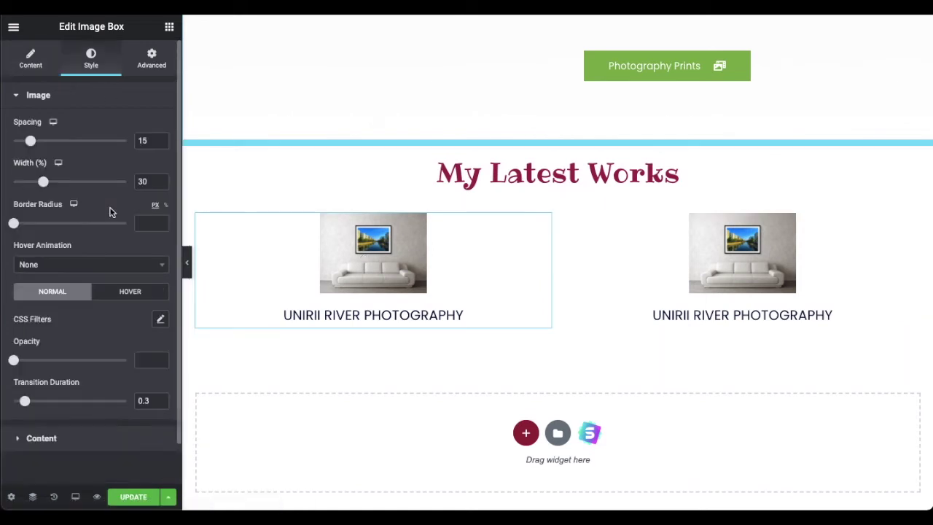
pyautogui.moveTo(44, 184); pyautogui.dragTo(67, 185)
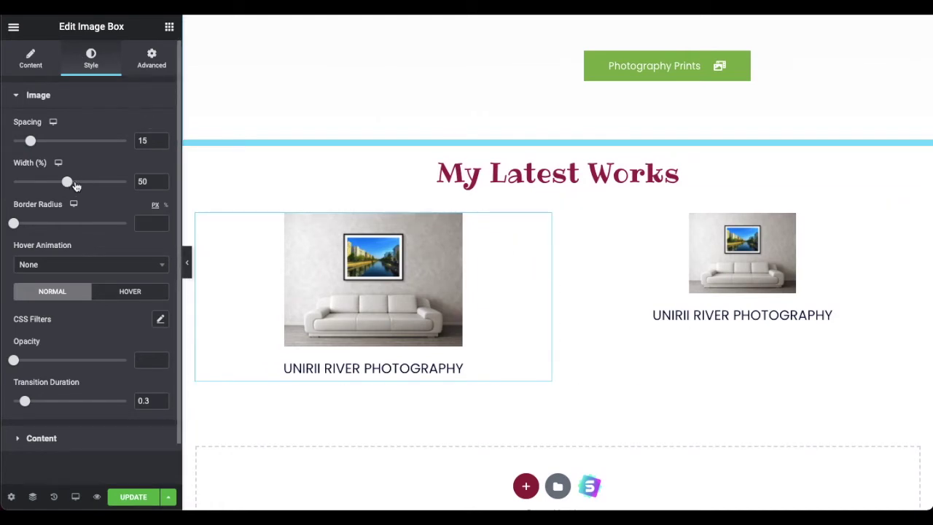
pyautogui.moveTo(68, 186); pyautogui.dragTo(128, 187)
pyautogui.scroll(-1, 306, 215)
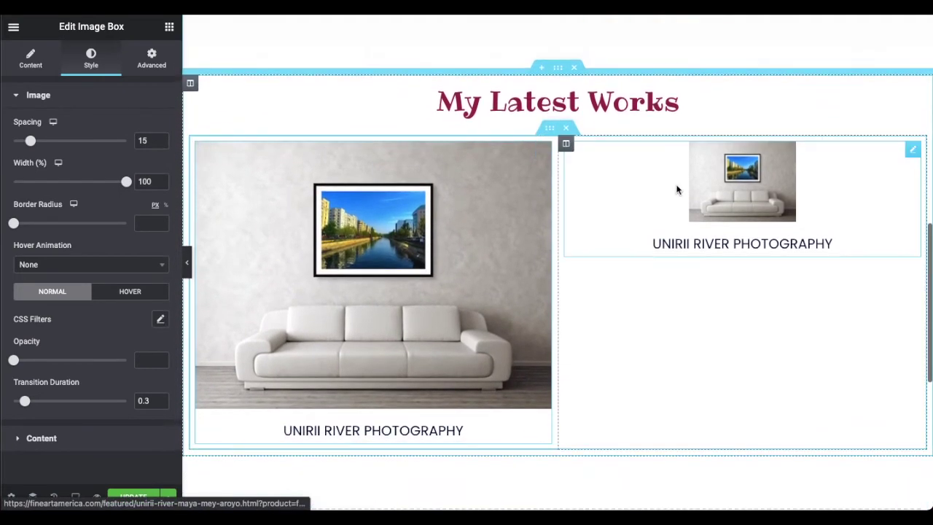
pyautogui.click(888, 152)
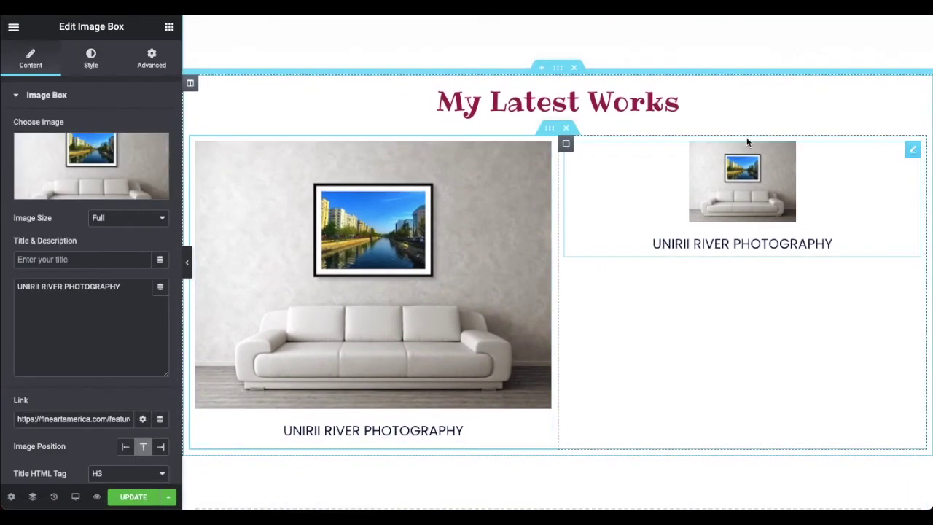
pyautogui.click(93, 71)
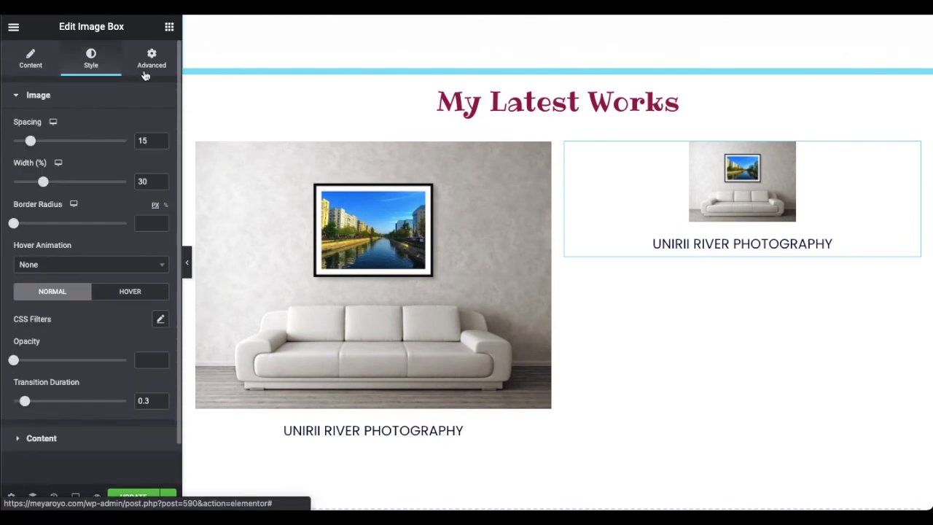
pyautogui.moveTo(42, 183); pyautogui.dragTo(135, 187)
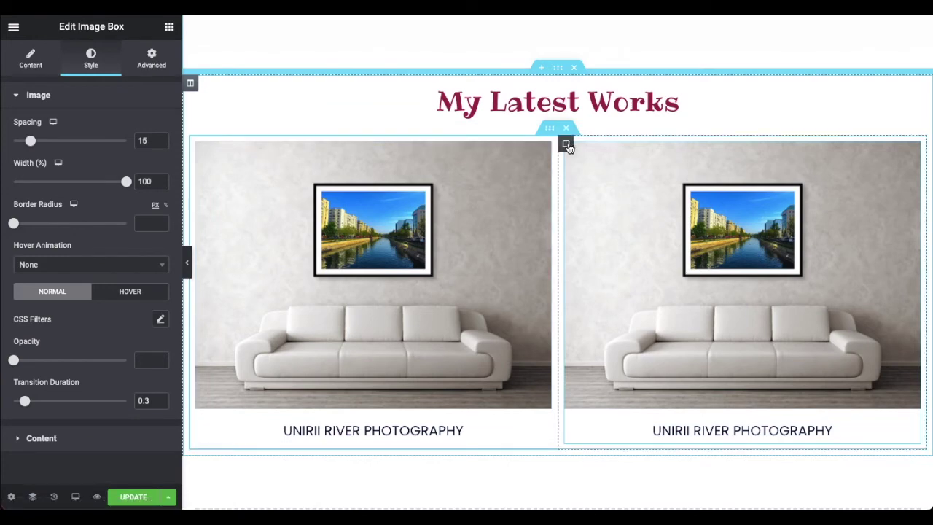
pyautogui.rightClick(568, 146)
# - Duplicate the column into a third work and give the middle box the flower print image
pyautogui.click(590, 177)
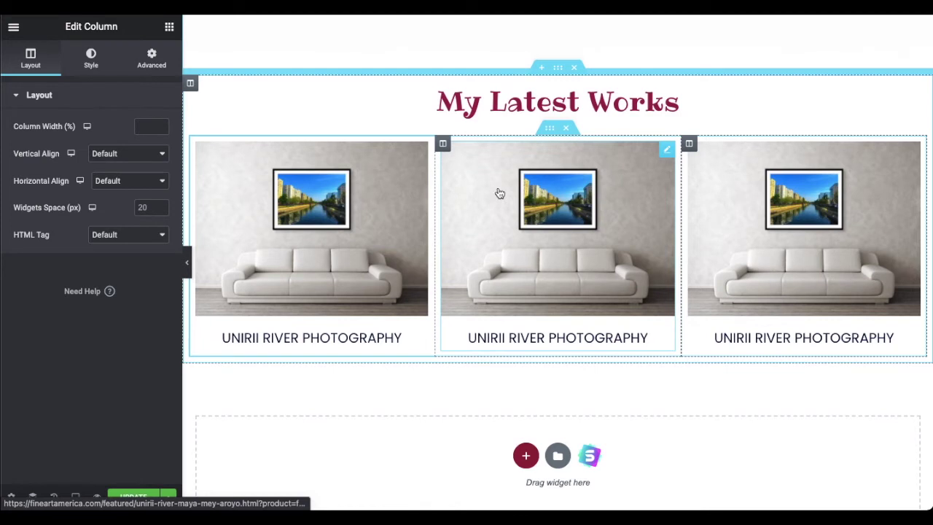
pyautogui.click(554, 229)
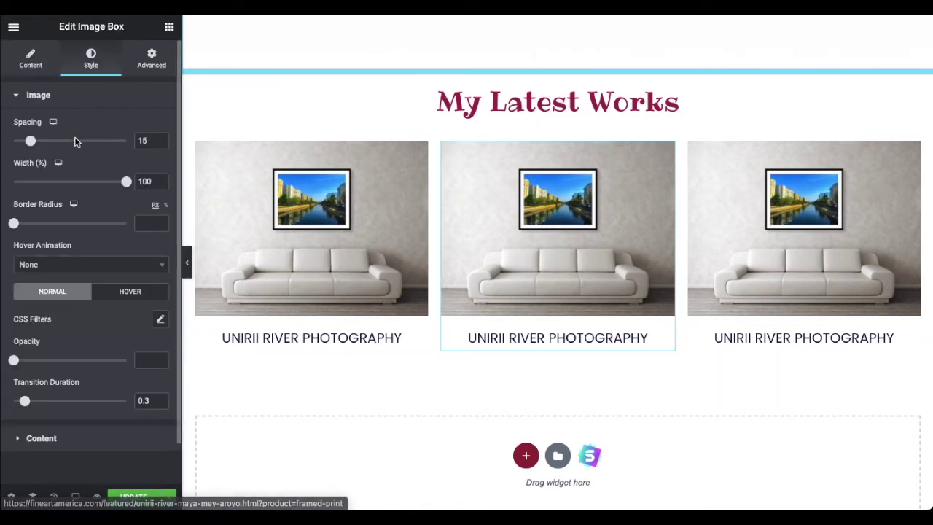
pyautogui.click(31, 58)
pyautogui.click(70, 166)
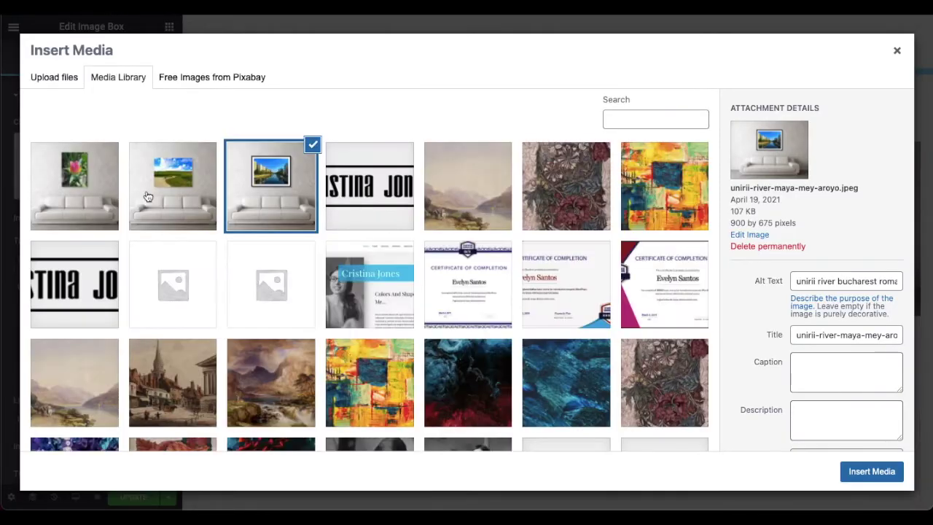
pyautogui.click(75, 184)
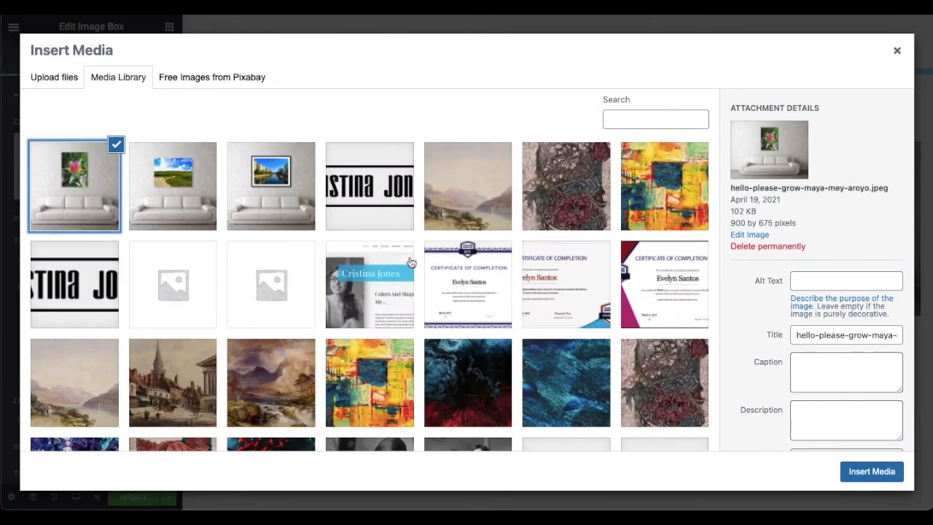
pyautogui.click(875, 472)
# - Replace the right box's image with the meadow path print
pyautogui.click(67, 146)
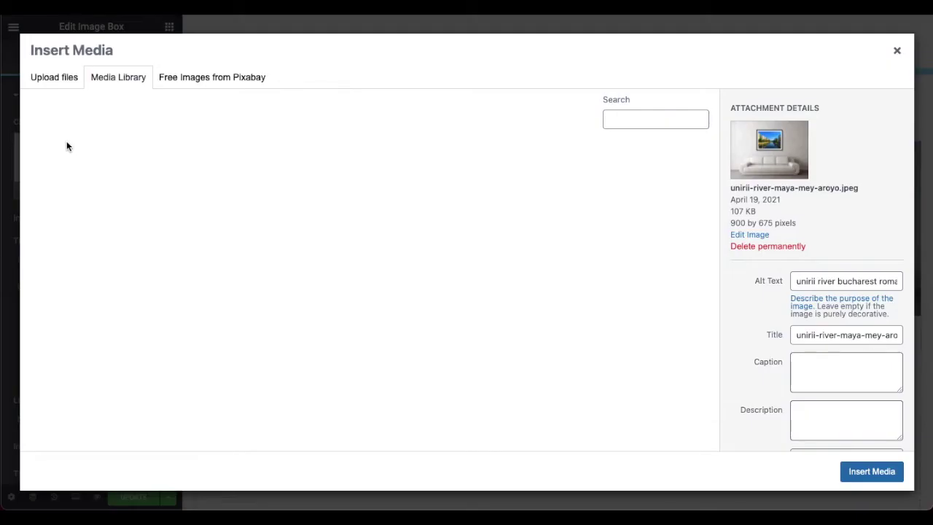
pyautogui.click(306, 171)
pyautogui.click(163, 192)
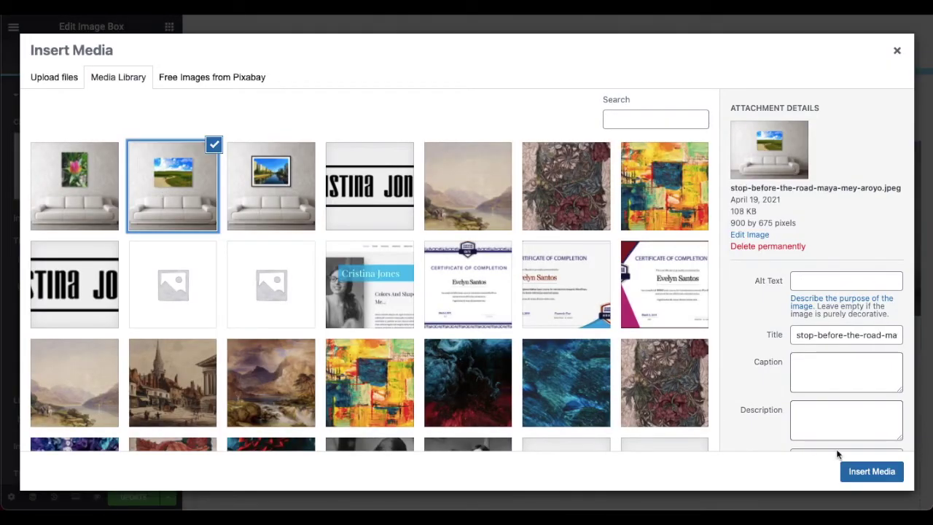
pyautogui.click(872, 472)
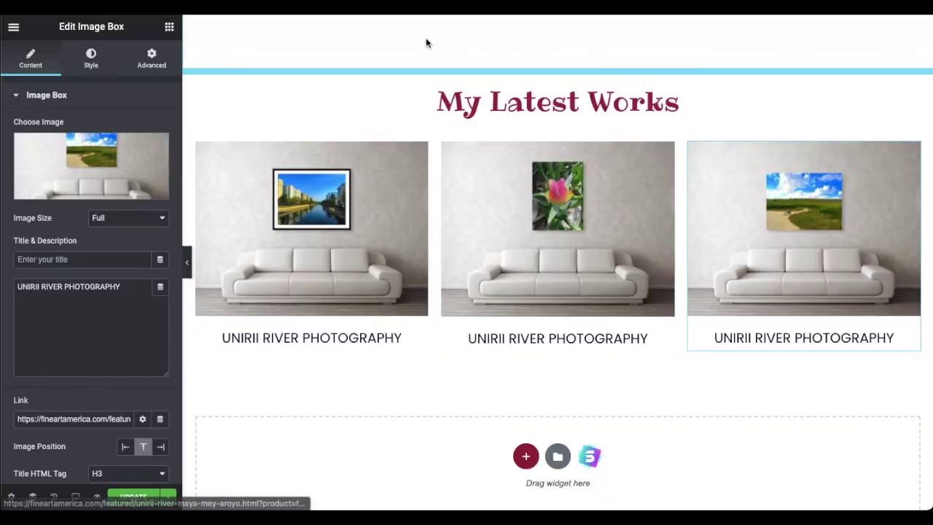
# - Change the middle image box's description to 'succulent blooming'
pyautogui.click(514, 328)
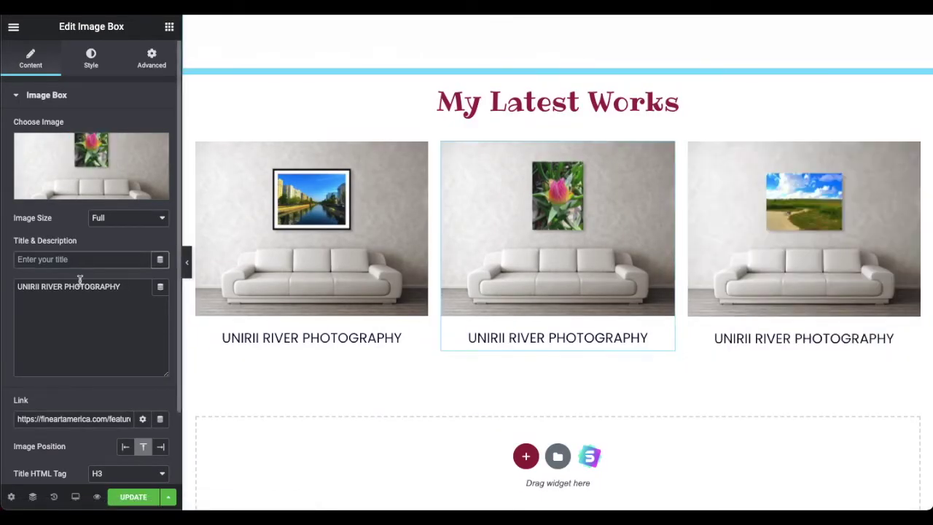
pyautogui.tripleClick(80, 286)
pyautogui.write('succulent blooming')
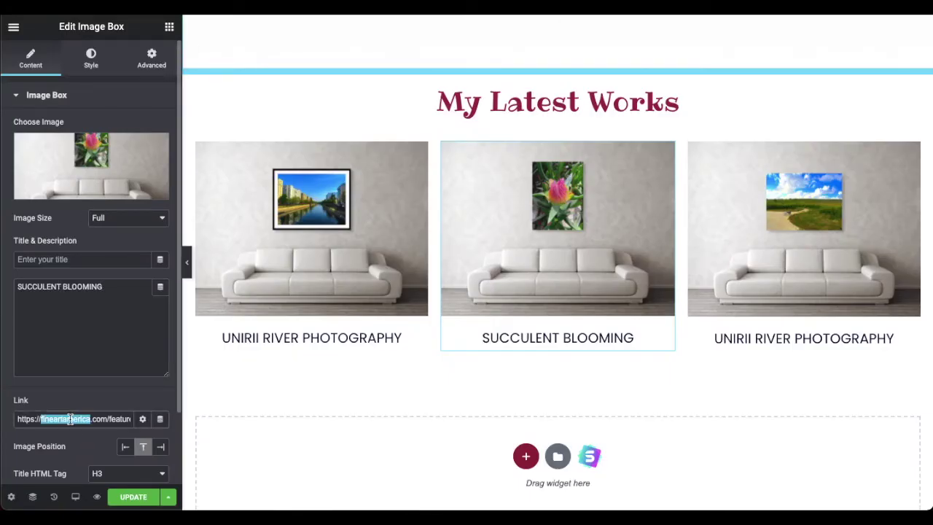
pyautogui.click(143, 420)
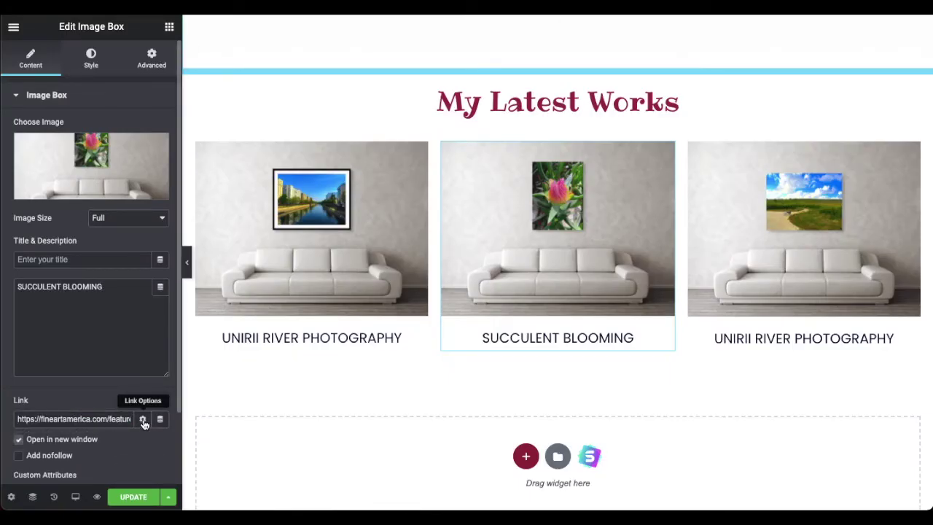
# - Caption the right box 'A PEACEFUL SPOT' and paste the metal print page URL as its link
pyautogui.click(790, 284)
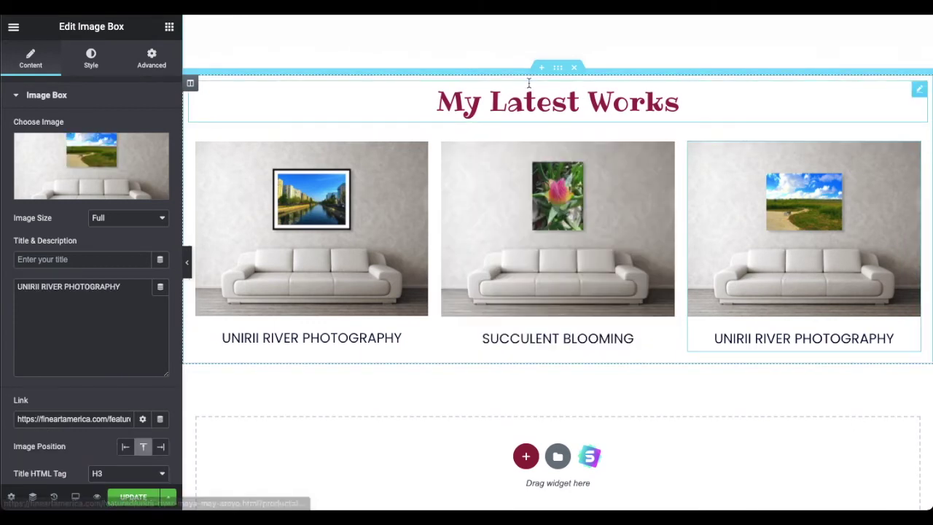
pyautogui.tripleClick(54, 286)
pyautogui.write('A')
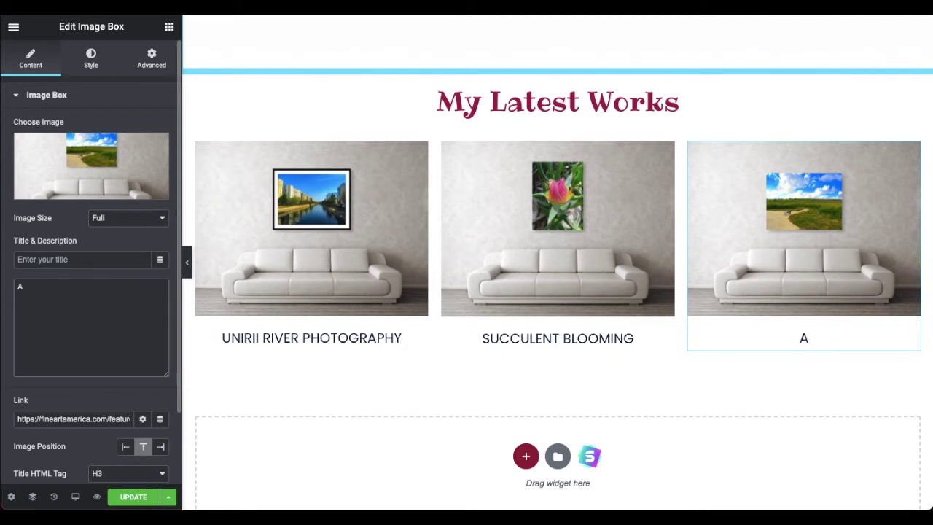
pyautogui.write(' PEACEFUL SPOT')
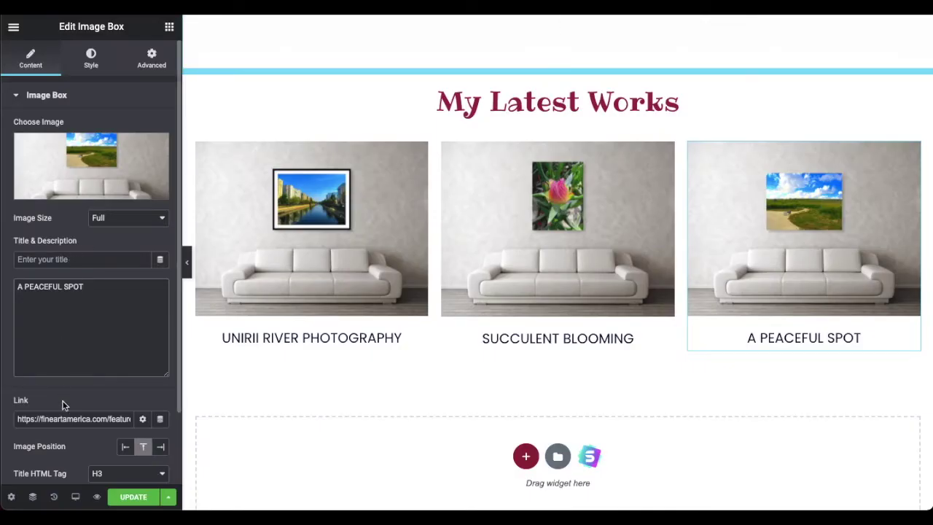
pyautogui.click(59, 419)
pyautogui.hotkey('ctrl', 'a')
pyautogui.hotkey('ctrl', 'v')
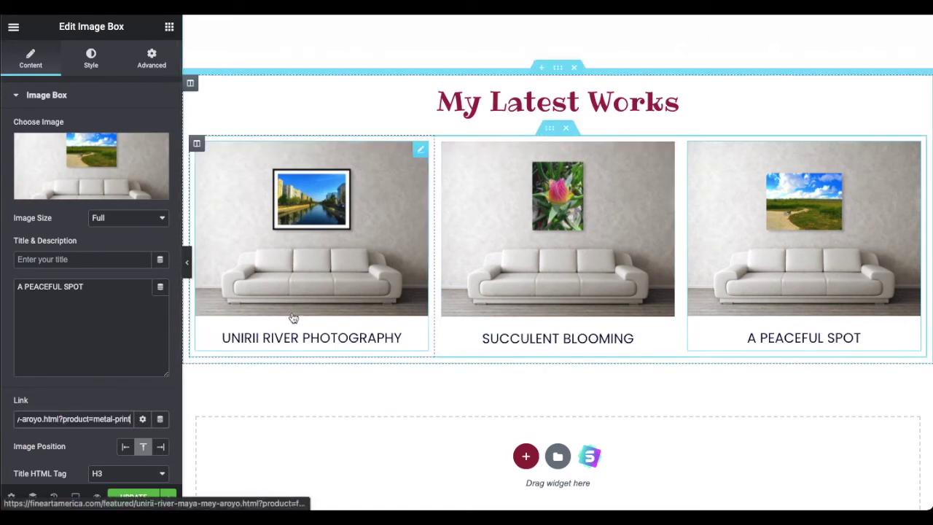
pyautogui.click(186, 262)
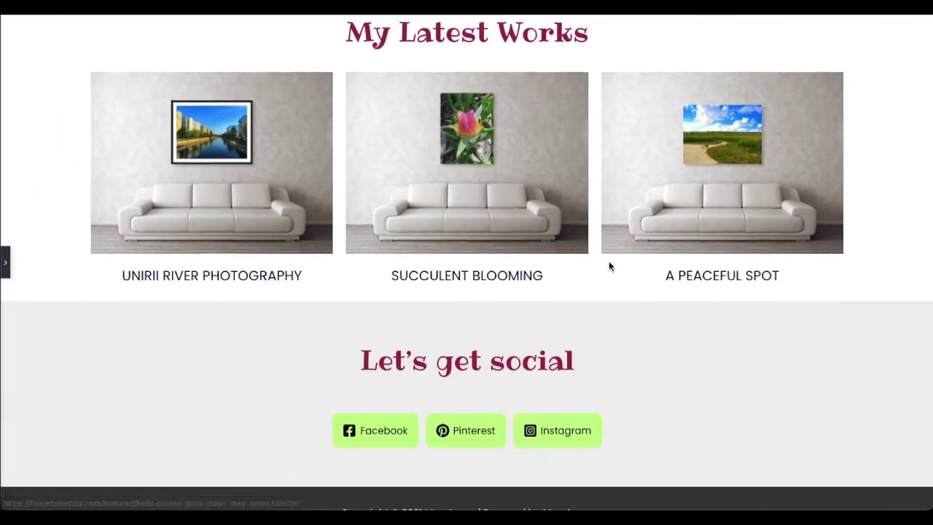
# - Test that the Succulent Blooming image opens the Hello, Please Grow wood-print page, then go back
pyautogui.scroll(4, 609, 261)
pyautogui.click(9, 262)
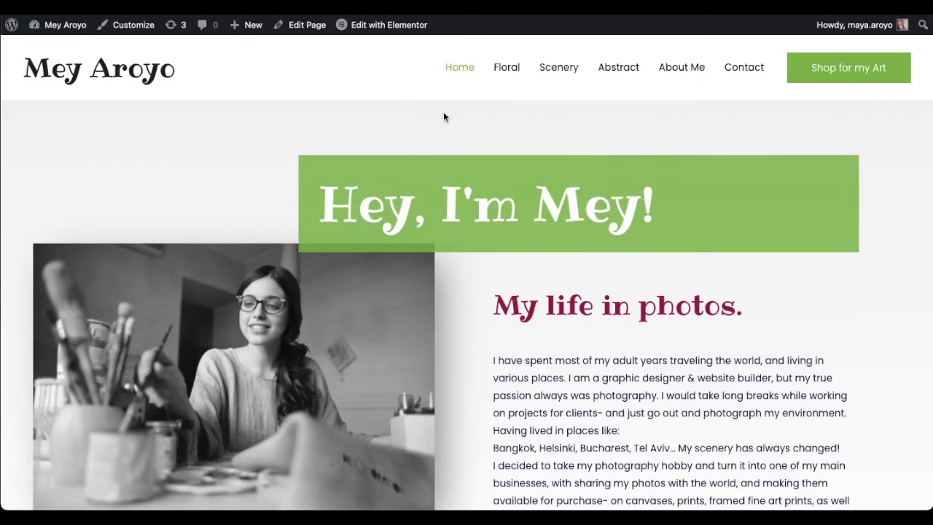
pyautogui.scroll(-6, 542, 203)
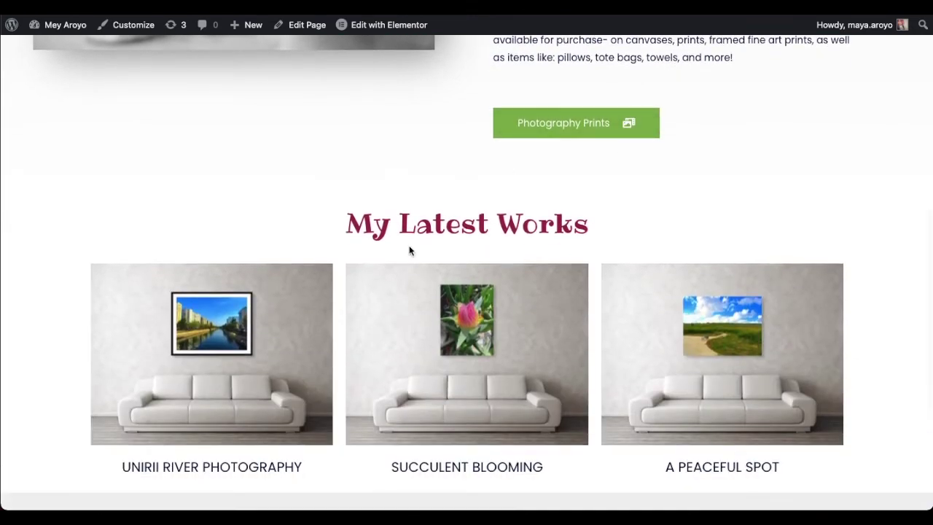
pyautogui.scroll(-2, 408, 248)
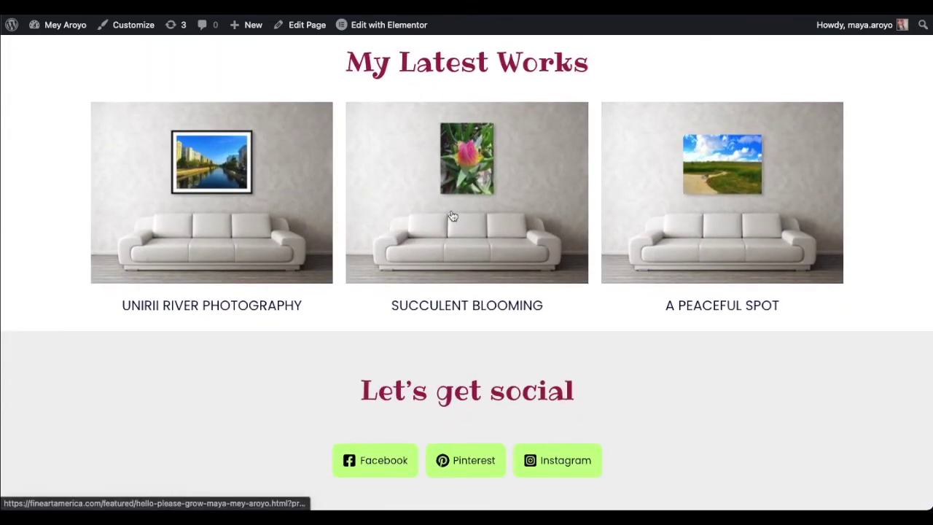
pyautogui.click(452, 216)
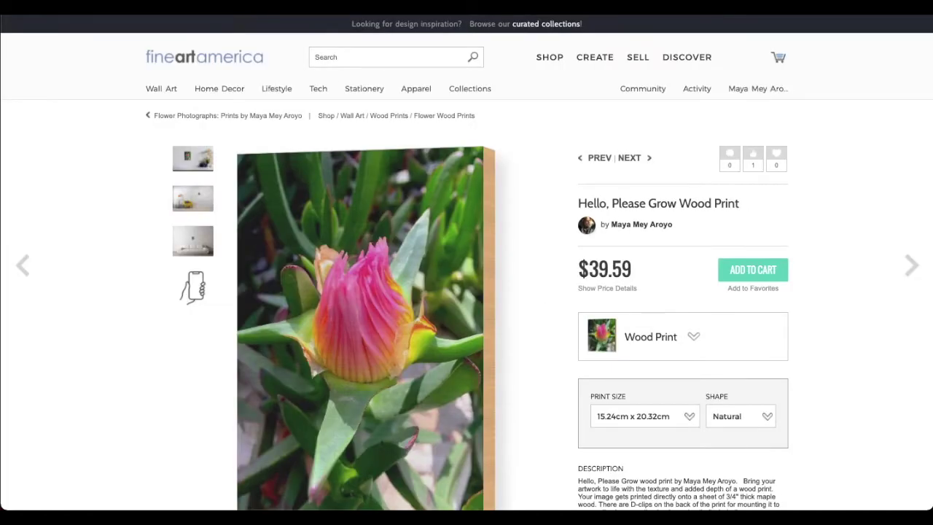
pyautogui.hotkey('alt', 'Left')
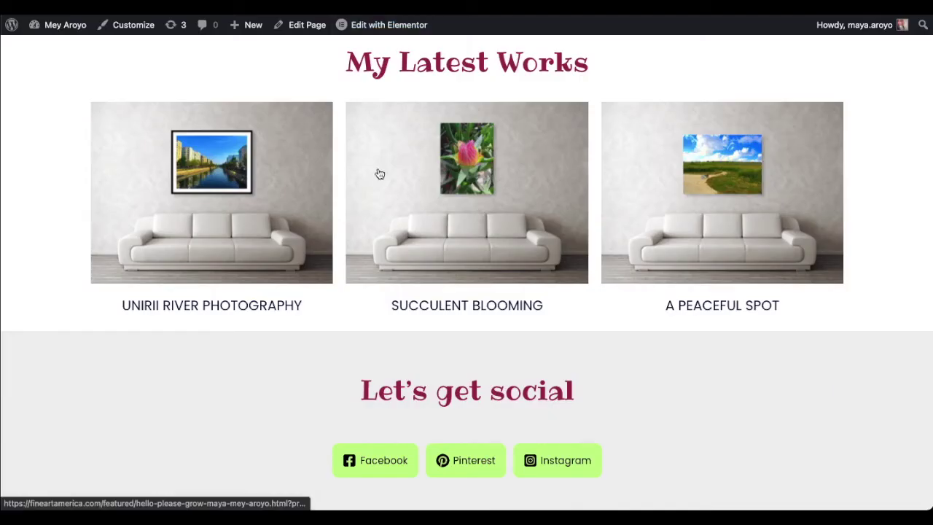
pyautogui.scroll(-2, 562, 239)
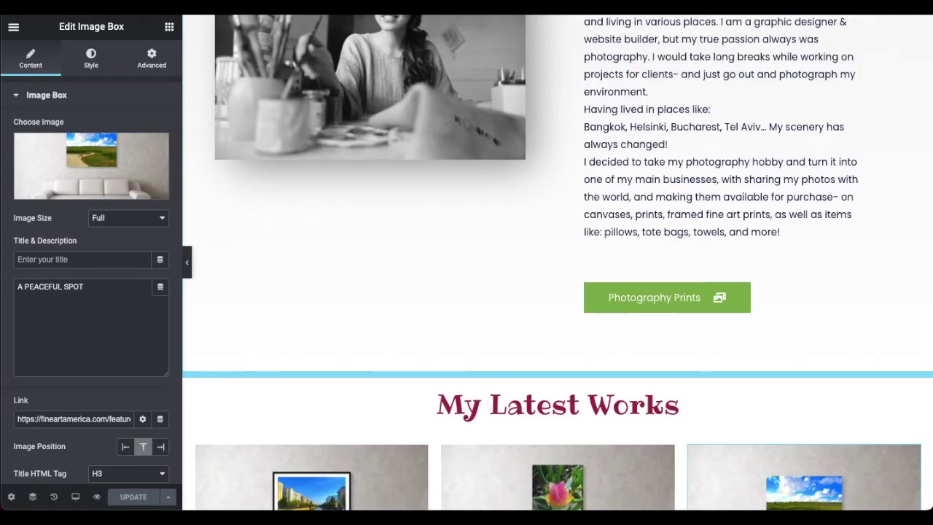
# - Exit the Elementor editor to the live site and open the Astra theme Customizer
pyautogui.scroll(-10, 549, 374)
pyautogui.scroll(-1, 550, 377)
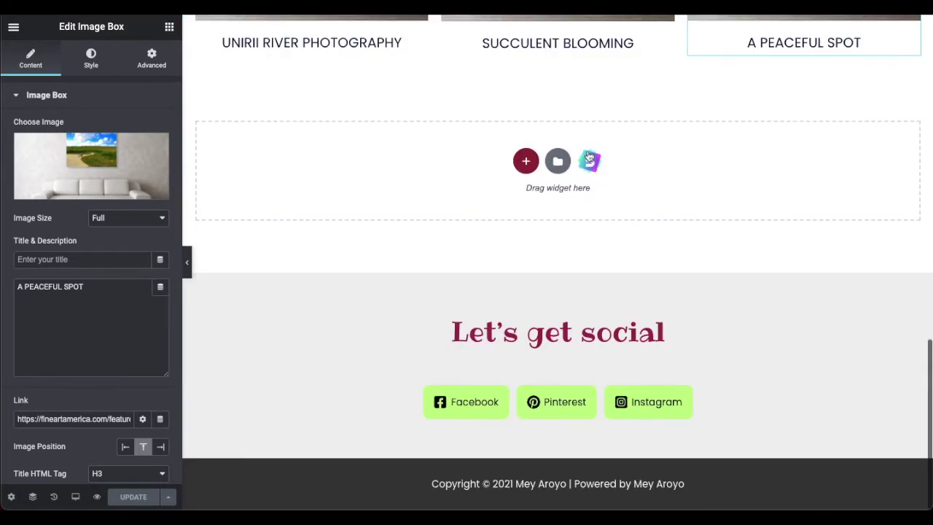
pyautogui.click(647, 372)
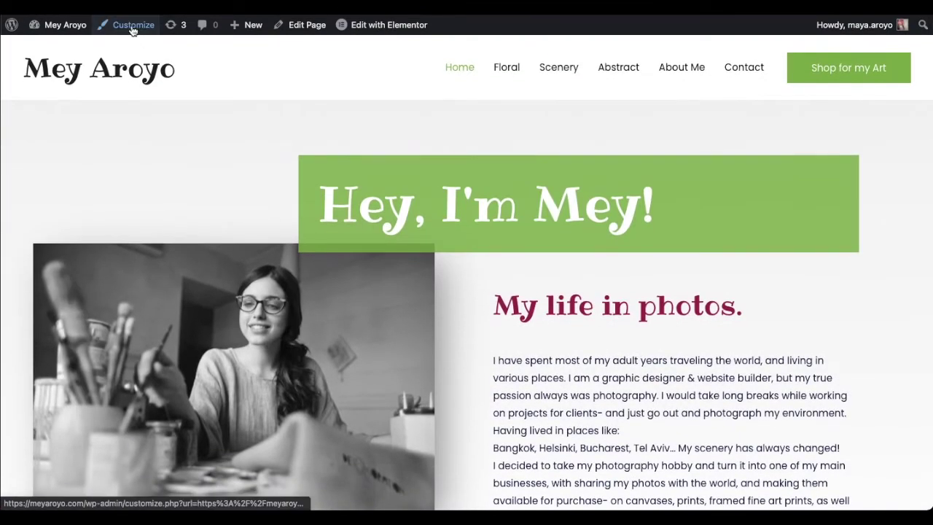
pyautogui.click(134, 27)
pyautogui.scroll(-5, 385, 117)
# - Set the Footer Social Icons hover background colour to pink #ff8db5
pyautogui.scroll(-4, 386, 188)
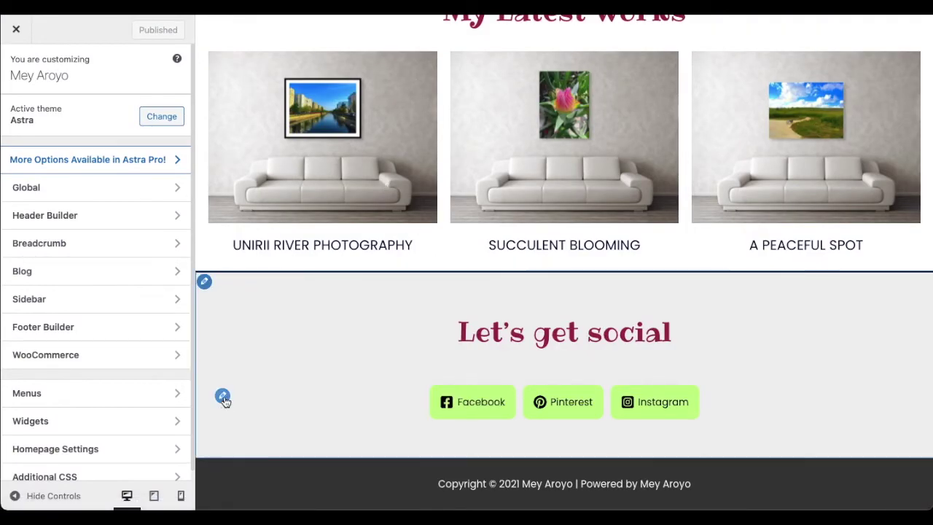
pyautogui.click(222, 397)
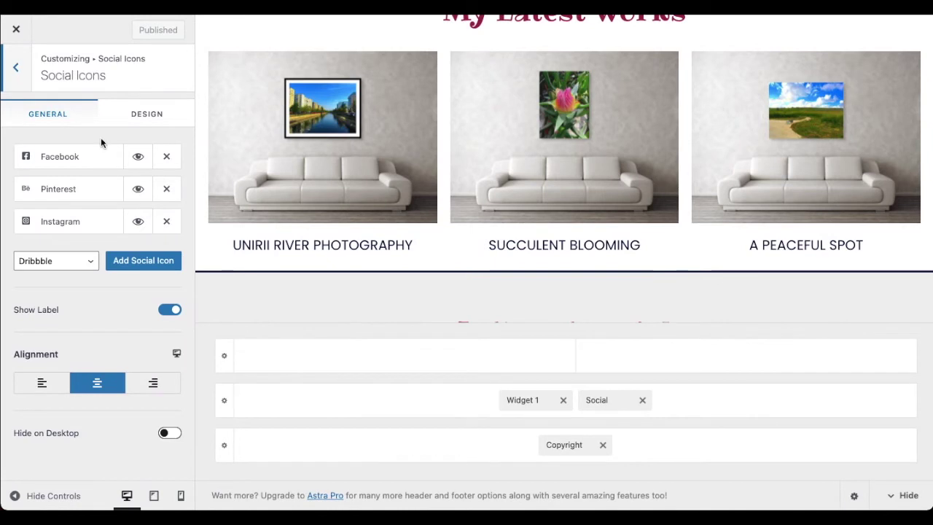
pyautogui.click(136, 119)
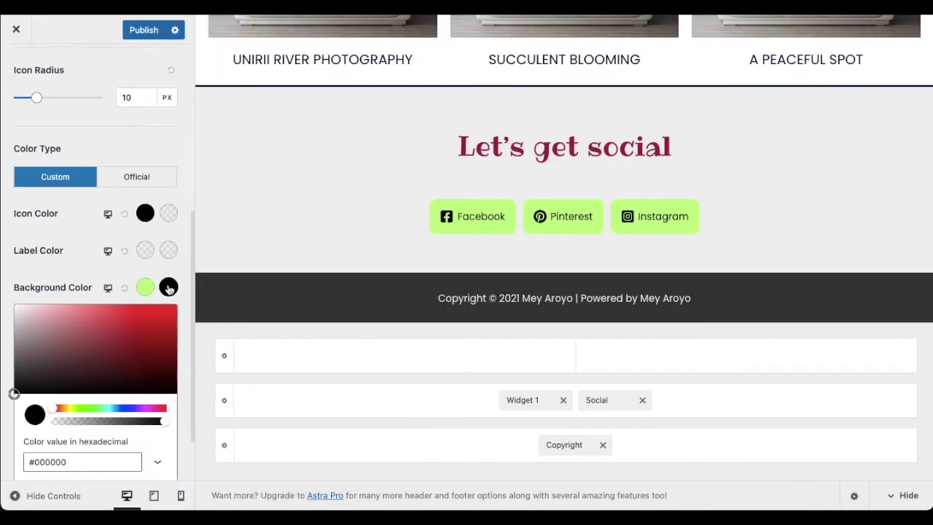
pyautogui.click(82, 259)
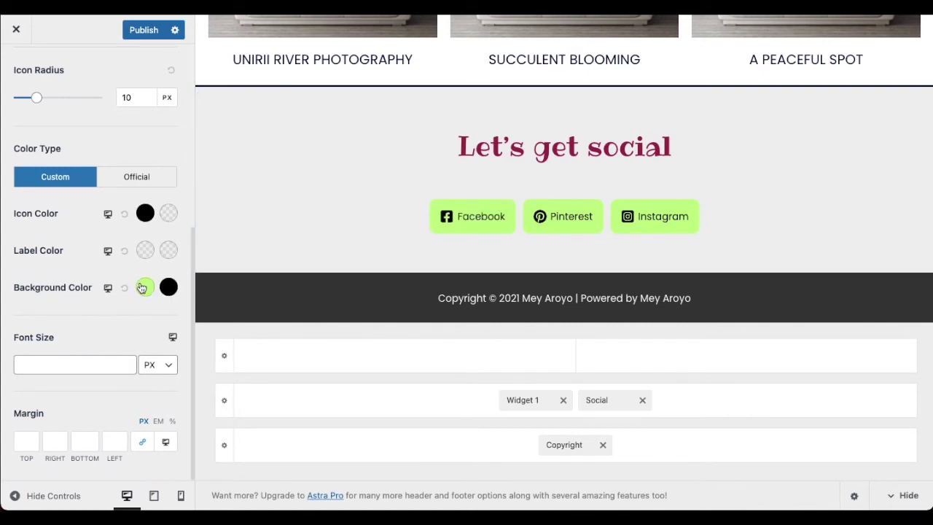
pyautogui.click(168, 288)
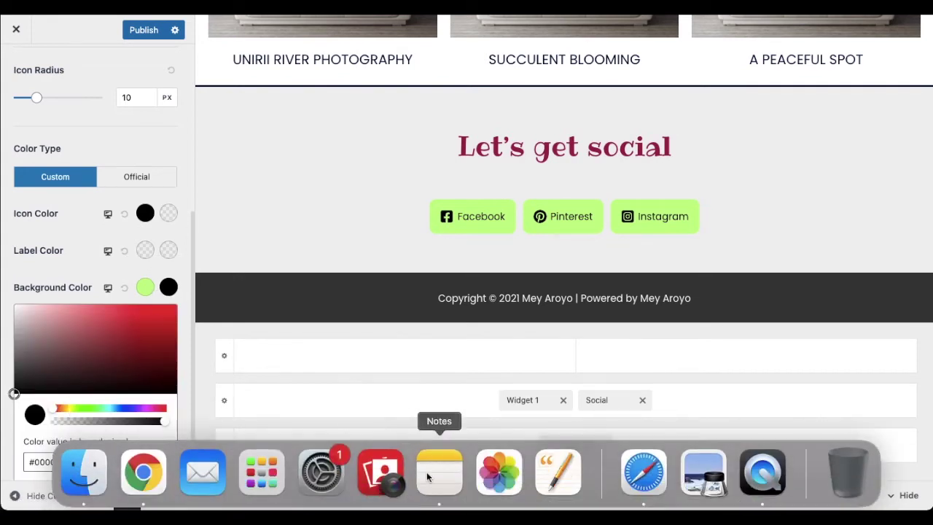
pyautogui.click(438, 472)
pyautogui.doubleClick(481, 142)
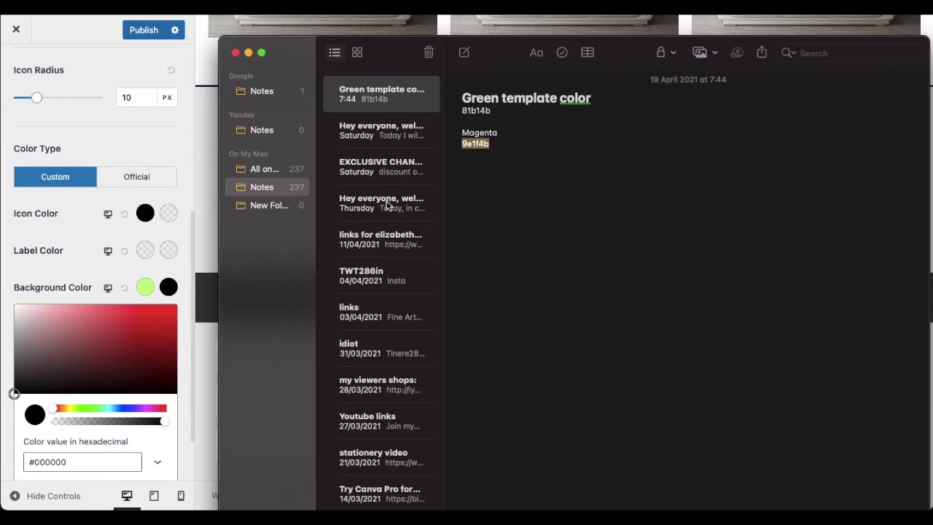
pyautogui.click(75, 471)
pyautogui.tripleClick(58, 464)
pyautogui.write('#9e1f4b')
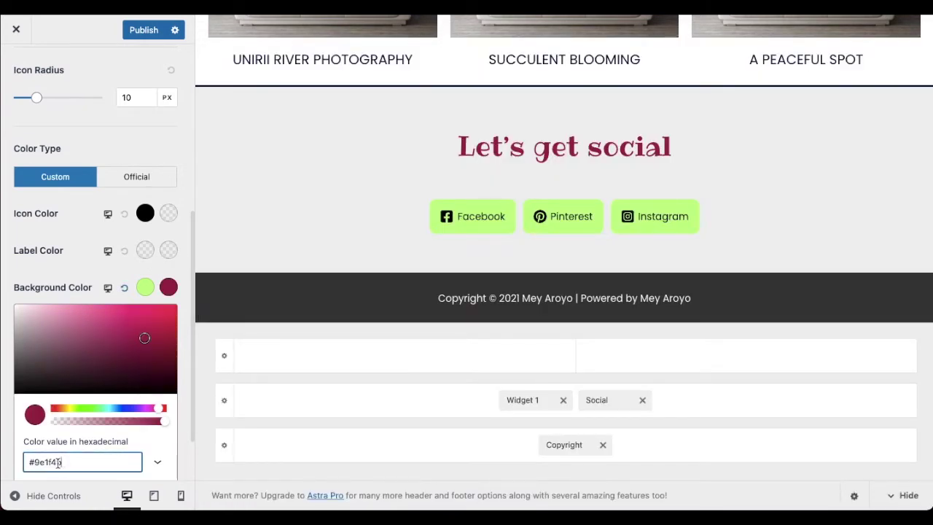
pyautogui.moveTo(166, 355); pyautogui.dragTo(87, 305)
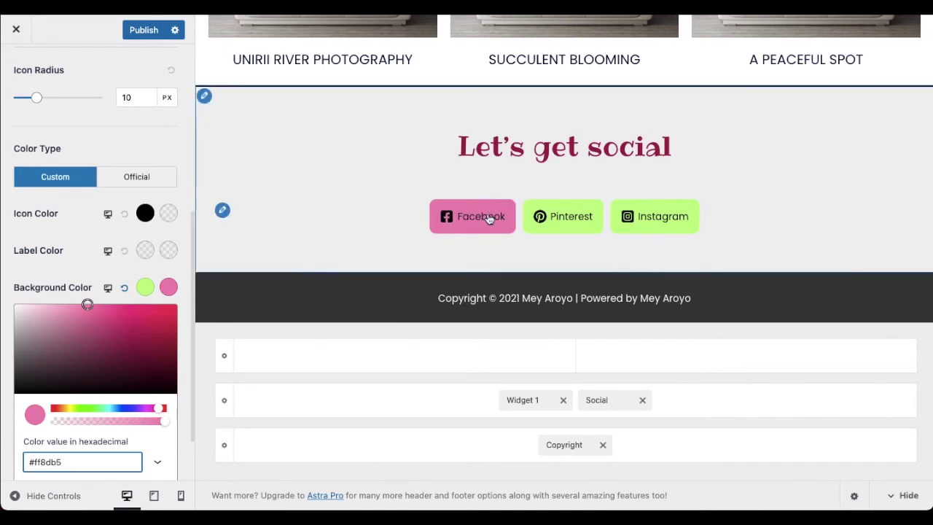
pyautogui.click(81, 263)
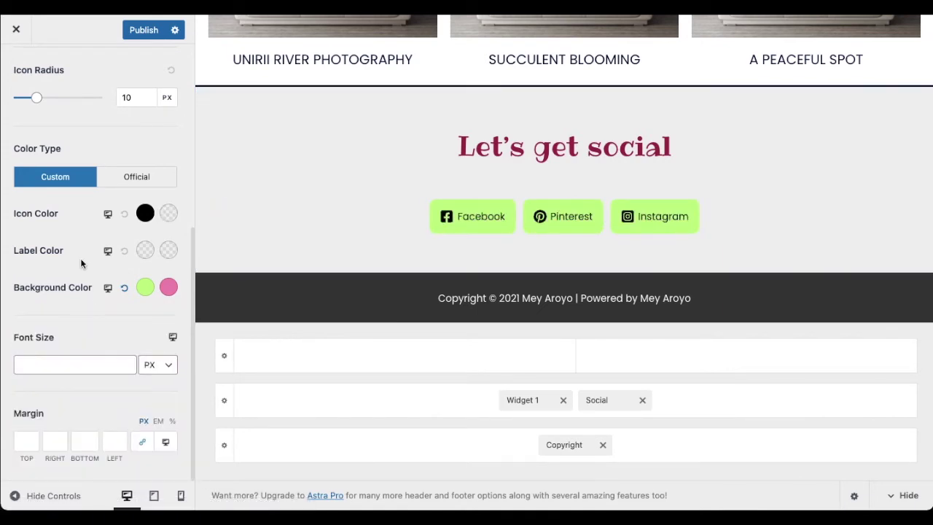
# - Publish the Customizer changes and close the Customizer
pyautogui.scroll(4, 305, 253)
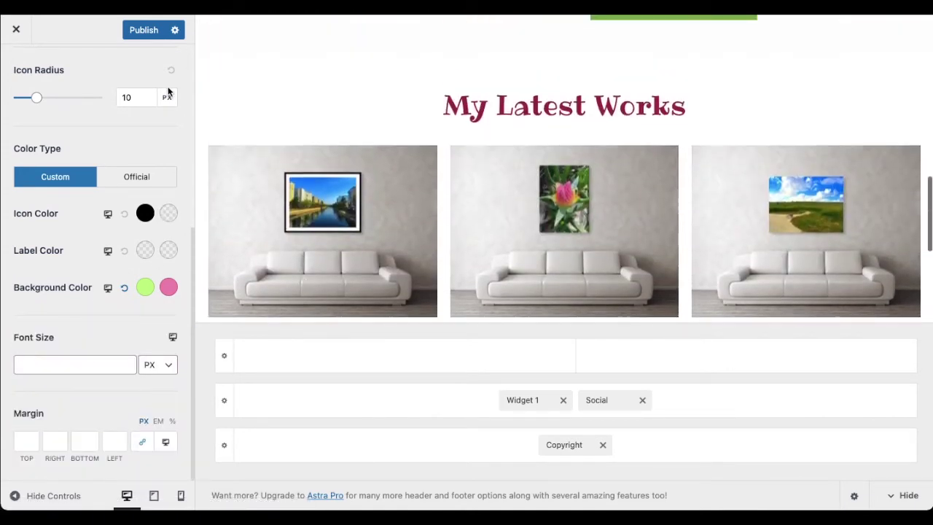
pyautogui.click(154, 29)
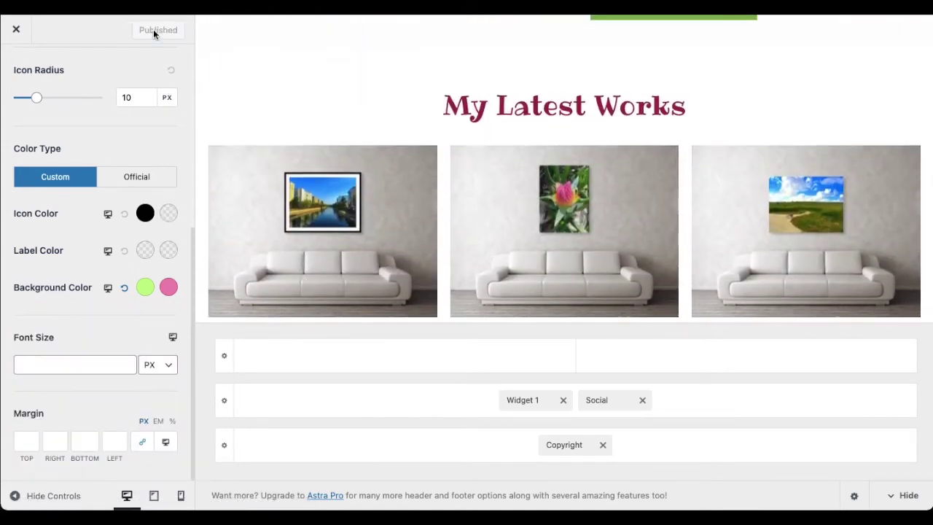
pyautogui.click(15, 30)
# - Check the footer social buttons' pink hover, view the About Me page, then go to the dashboard
pyautogui.scroll(-10, 389, 153)
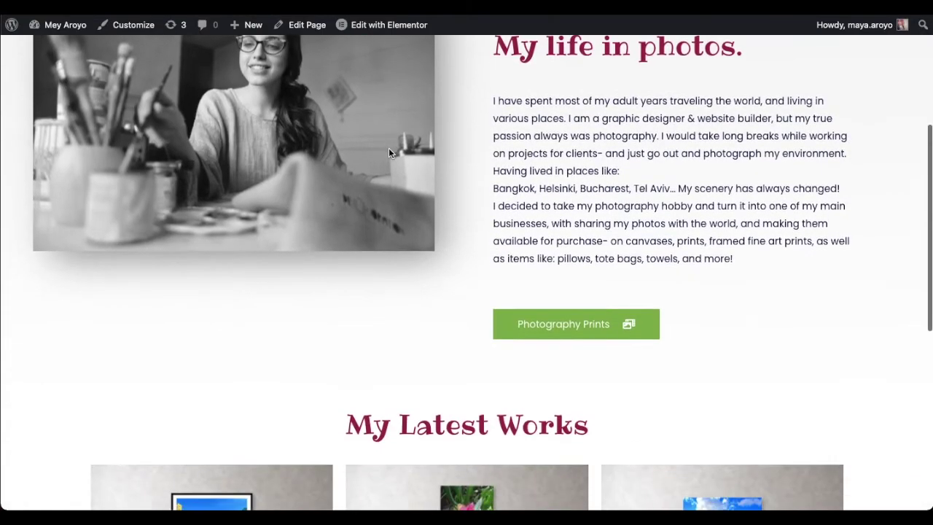
pyautogui.scroll(5, 389, 152)
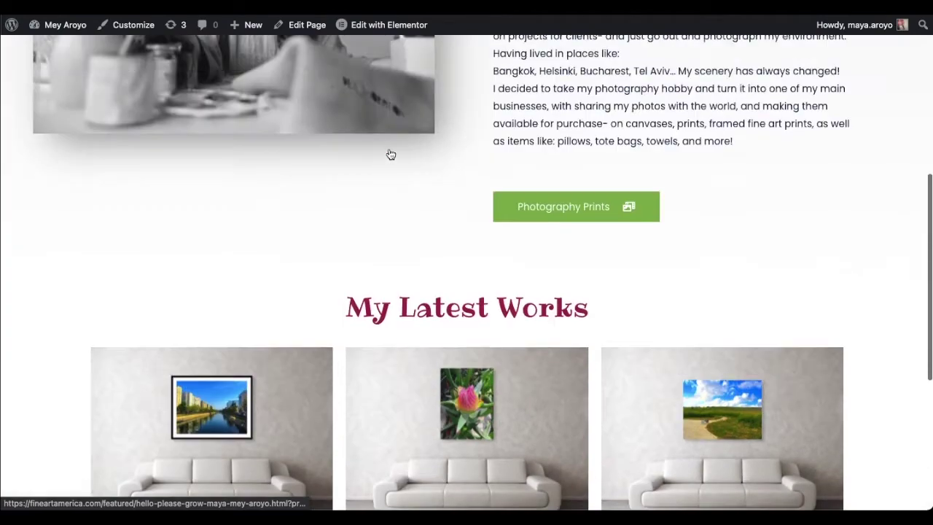
pyautogui.scroll(-5, 388, 148)
pyautogui.click(385, 405)
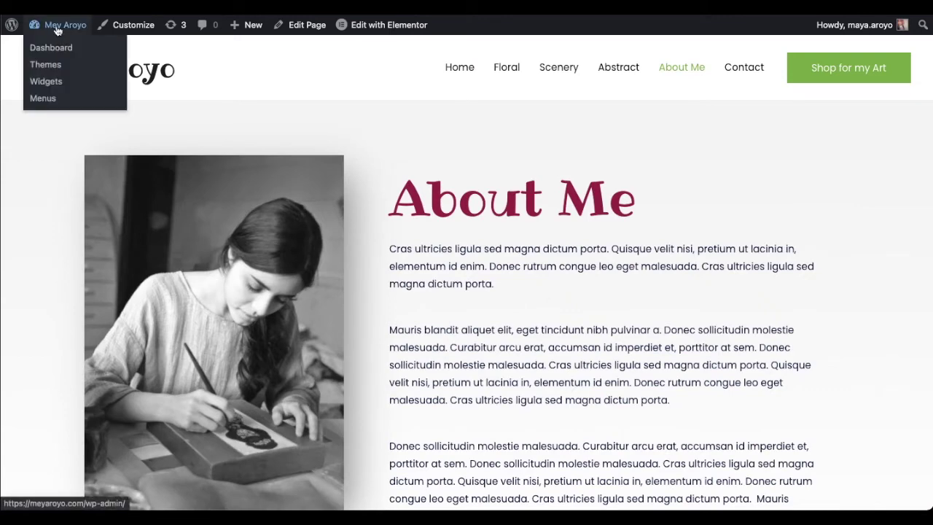
pyautogui.click(56, 29)
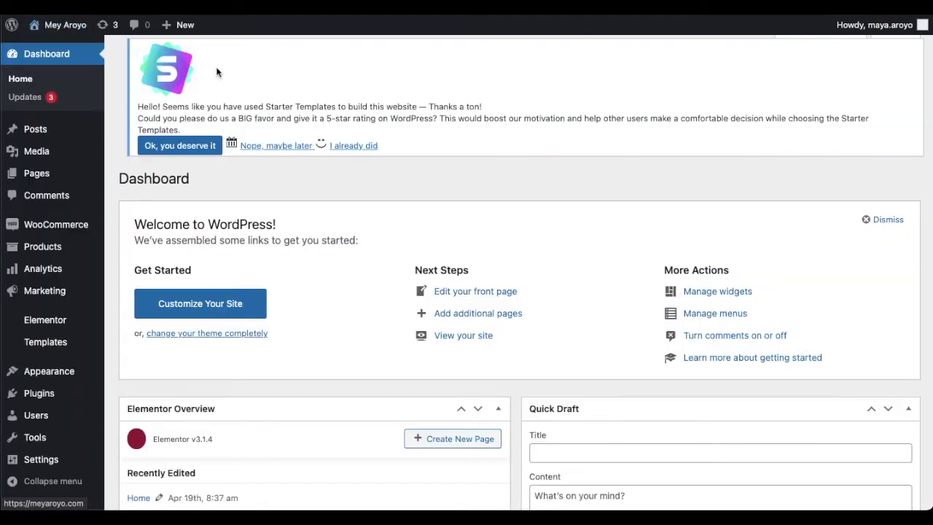
# - Look through All Pages, then go to the Installed Plugins list
pyautogui.moveTo(31, 178)
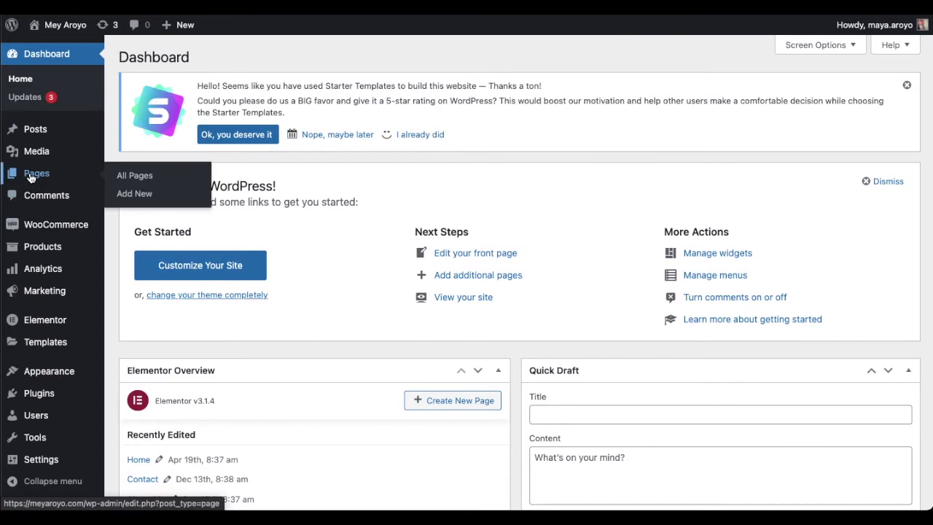
pyautogui.click(30, 178)
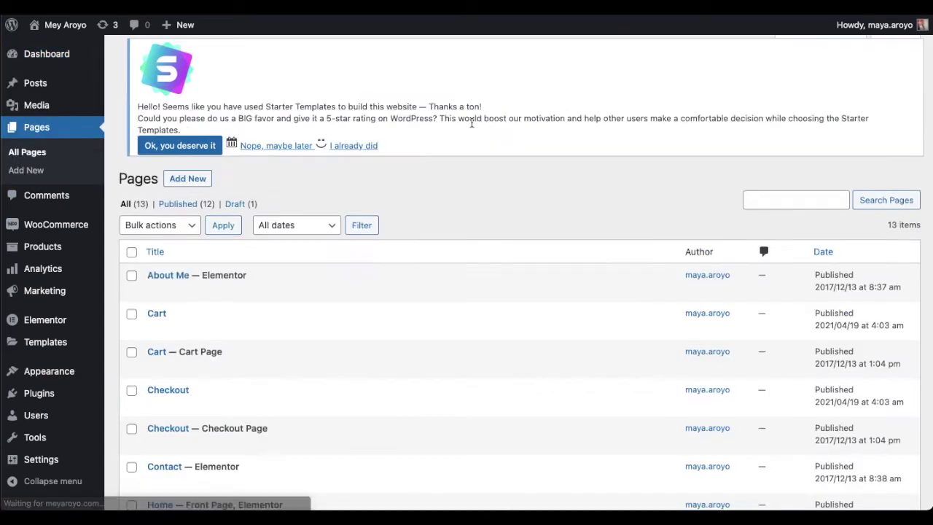
pyautogui.scroll(-3, 417, 146)
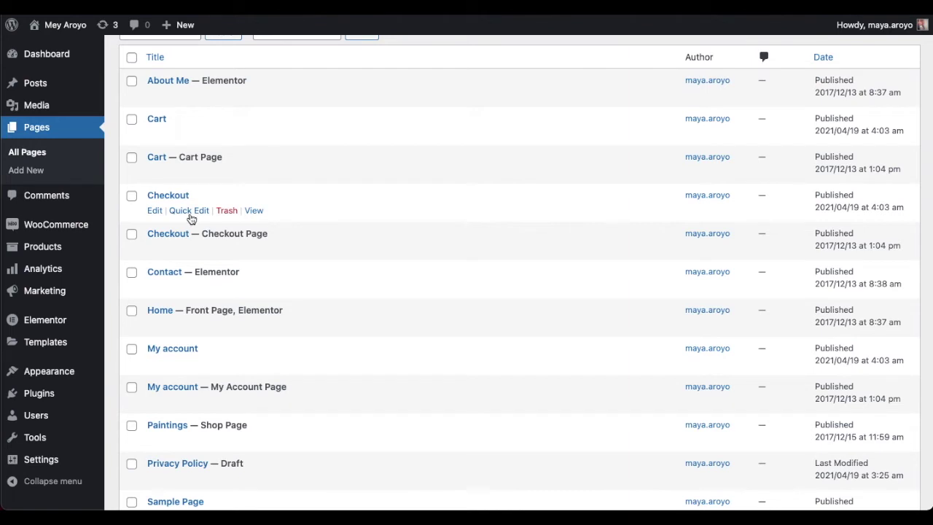
pyautogui.moveTo(54, 224)
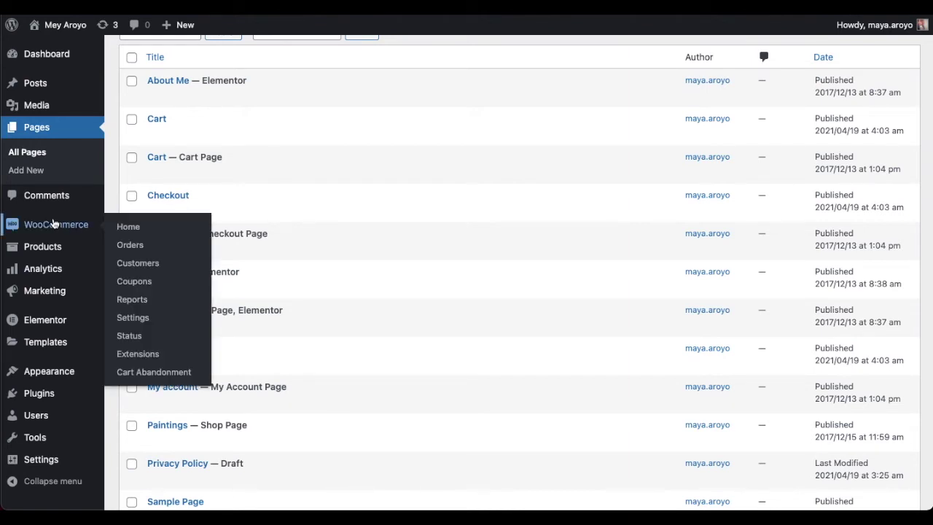
pyautogui.click(38, 394)
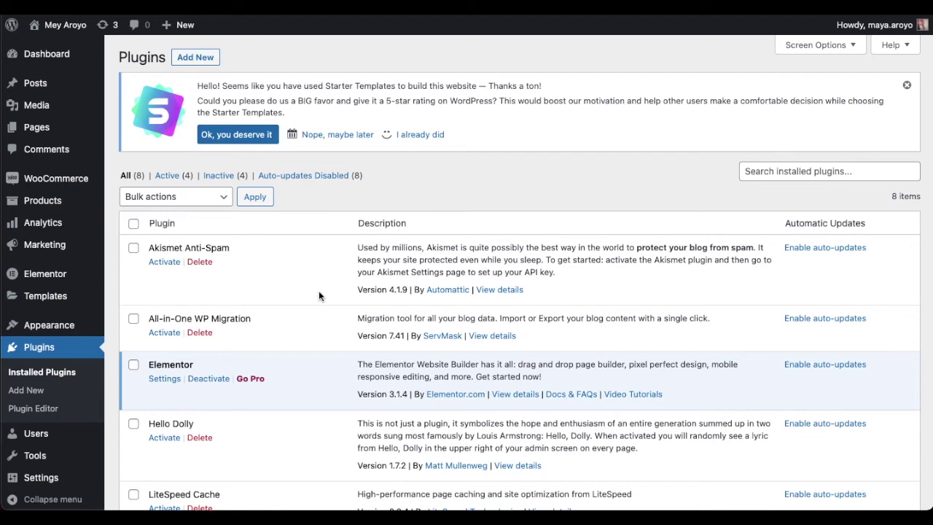
# - Deactivate WooCommerce and WooCommerce Cart Abandonment Recovery with the Deactivate bulk action
pyautogui.scroll(-3, 320, 295)
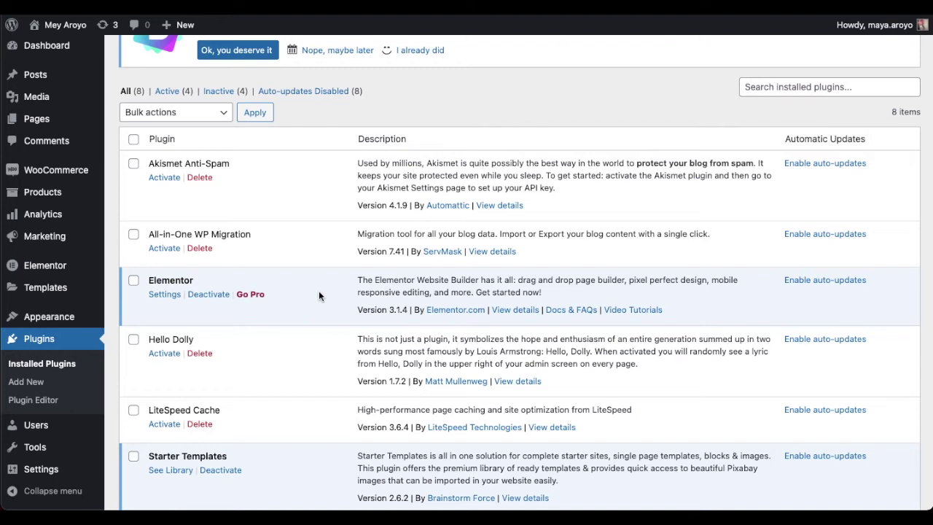
pyautogui.scroll(-3, 321, 206)
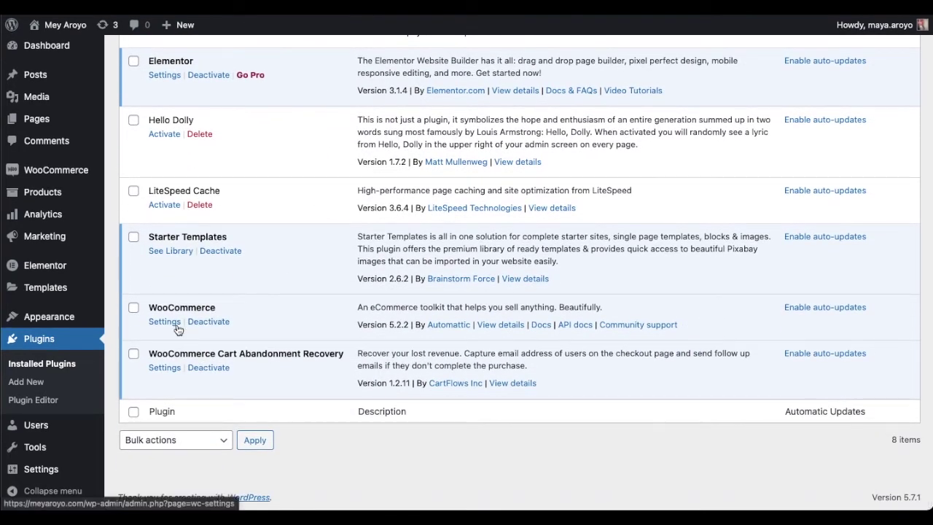
pyautogui.click(134, 307)
pyautogui.click(134, 354)
pyautogui.click(162, 442)
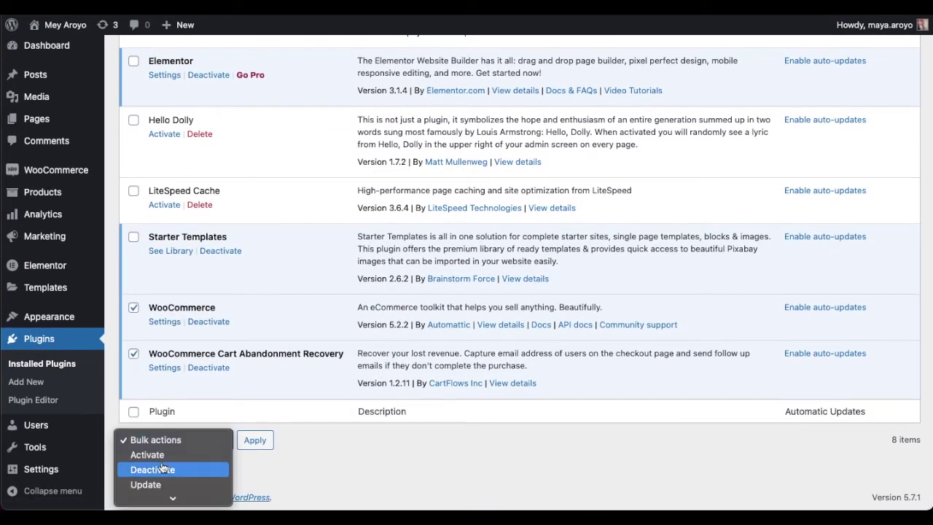
pyautogui.click(155, 468)
pyautogui.click(255, 445)
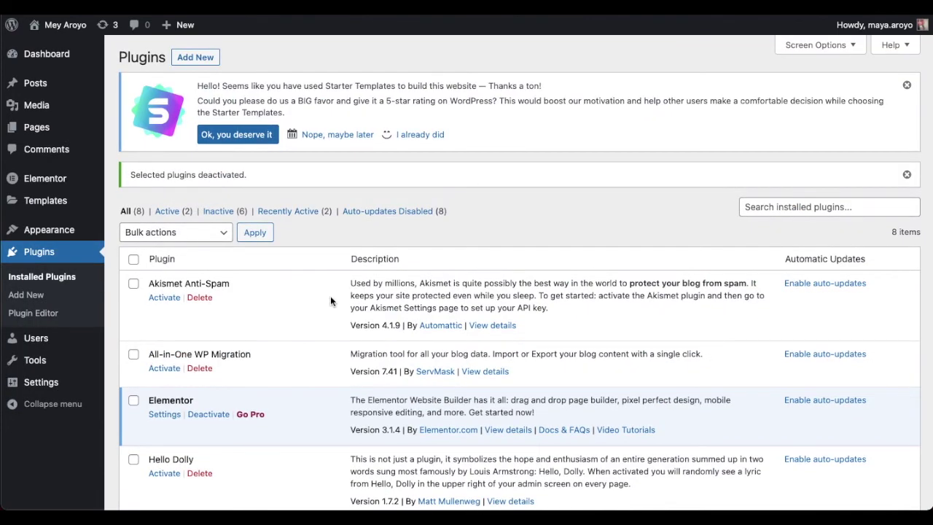
# - Bulk-delete both WooCommerce plugins and confirm the deletion
pyautogui.scroll(-5, 331, 296)
pyautogui.click(133, 309)
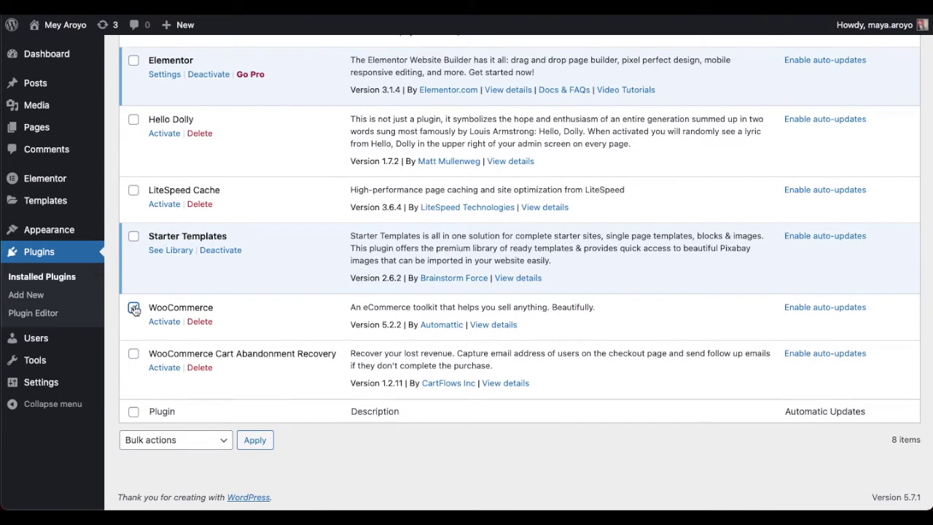
pyautogui.click(133, 355)
pyautogui.click(176, 441)
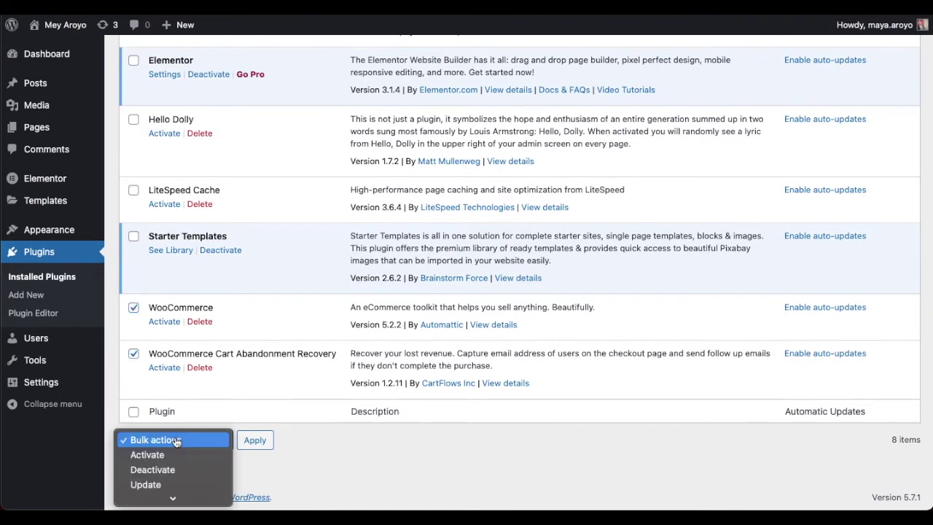
pyautogui.click(155, 467)
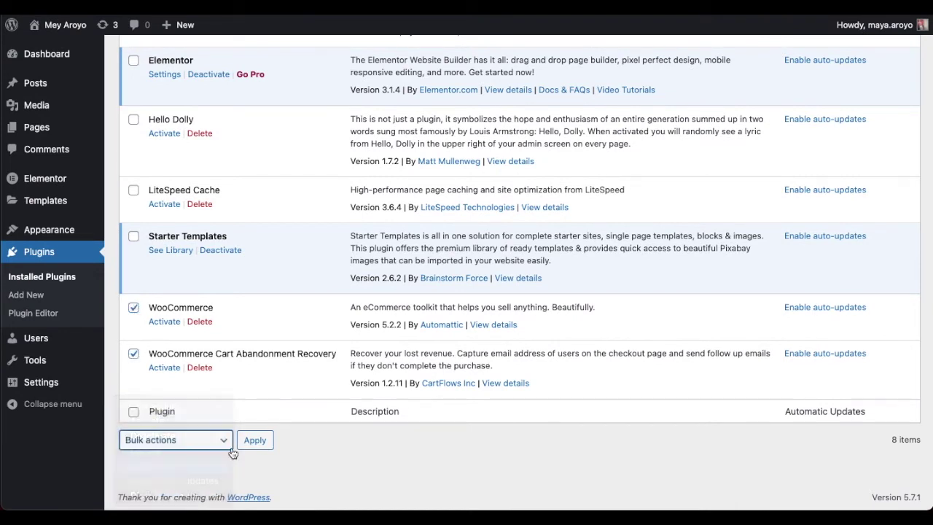
pyautogui.click(255, 440)
pyautogui.press('Return')
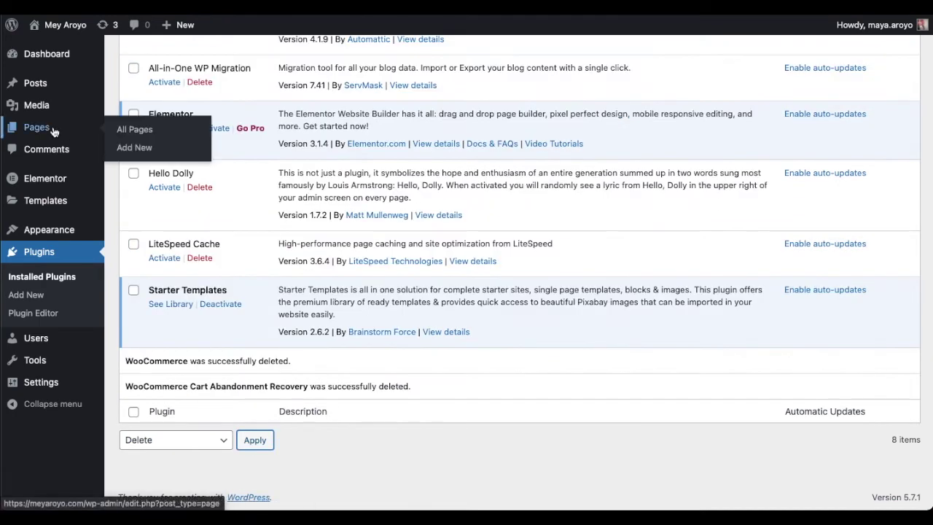
pyautogui.click(30, 127)
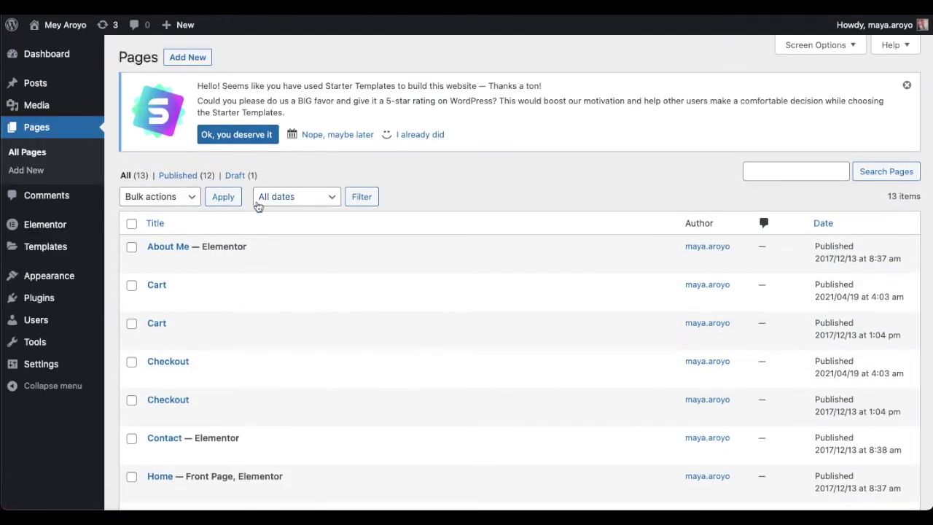
# - Check both Cart, both Checkout and both My account page rows
pyautogui.click(131, 285)
pyautogui.click(132, 325)
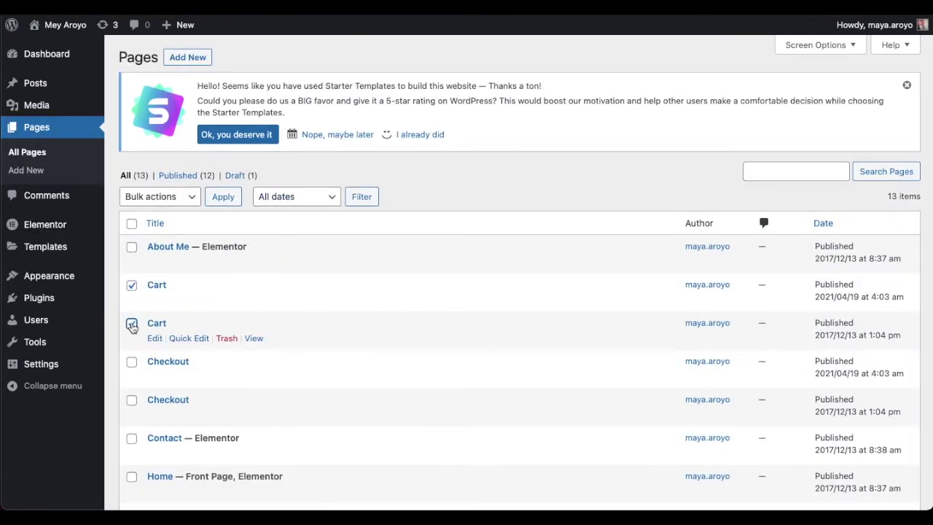
pyautogui.scroll(-1, 133, 321)
pyautogui.click(132, 294)
pyautogui.click(132, 328)
pyautogui.scroll(-2, 133, 331)
pyautogui.click(132, 282)
pyautogui.click(131, 323)
pyautogui.scroll(-1, 131, 323)
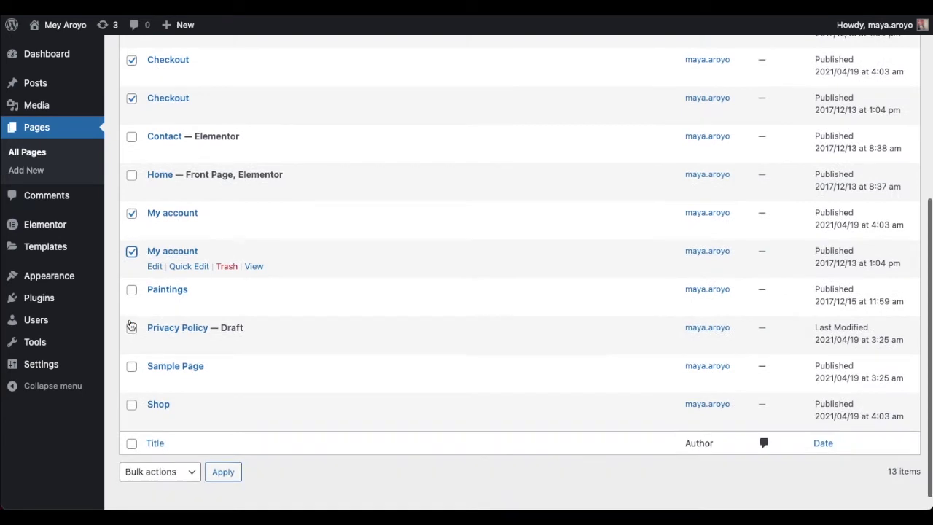
pyautogui.scroll(4, 232, 406)
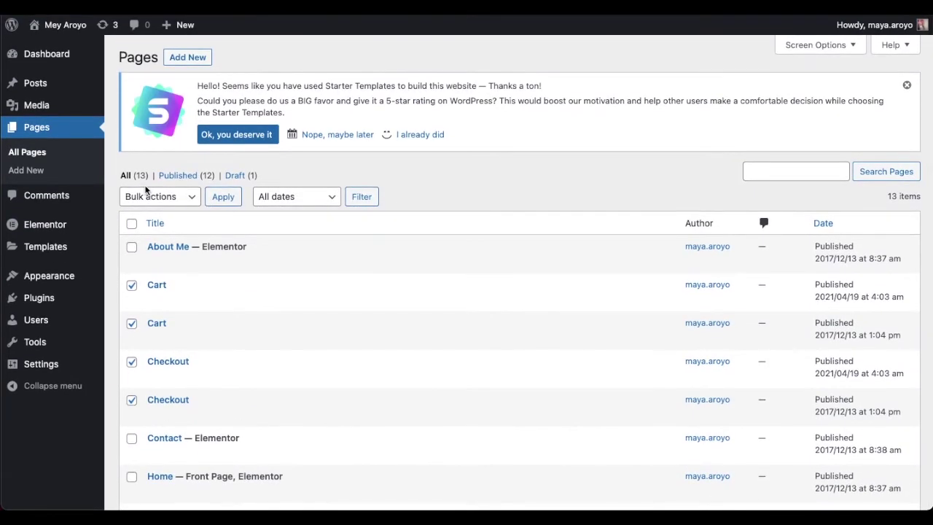
# - Move the six checked pages to the trash and view Trash (6)
pyautogui.click(146, 191)
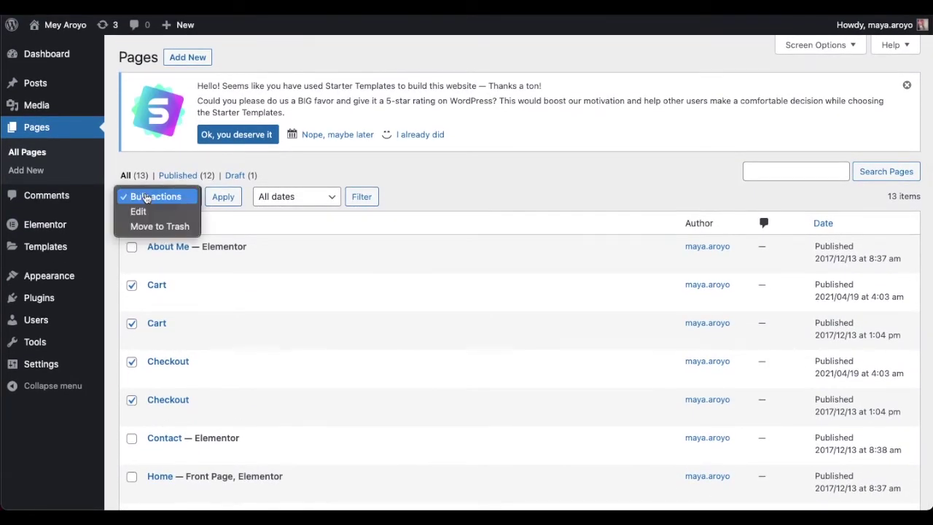
pyautogui.click(164, 229)
pyautogui.click(219, 200)
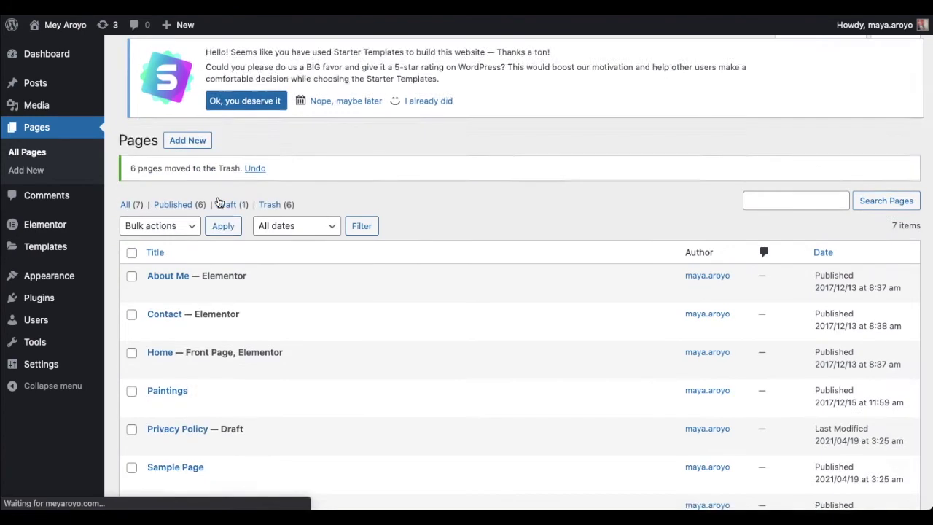
pyautogui.click(271, 209)
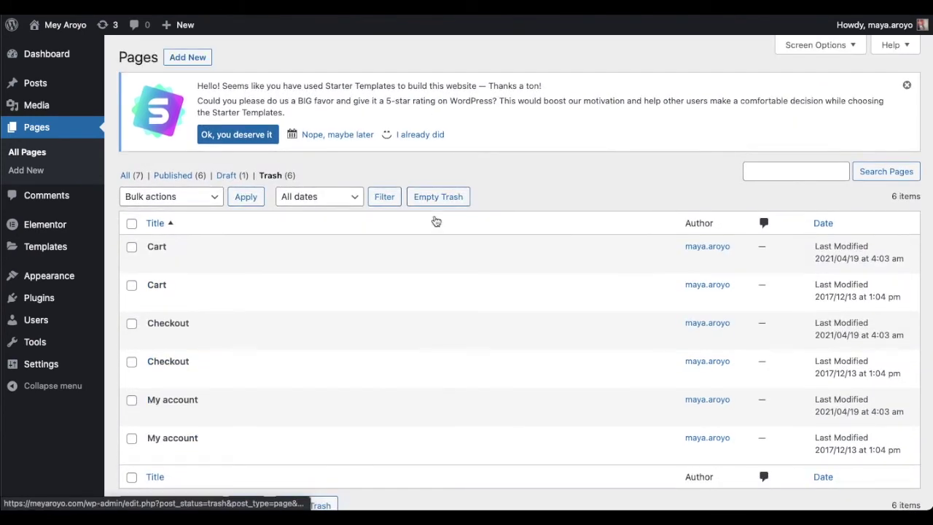
# - Empty the trash, return to all seven pages, and view the Paintings page live
pyautogui.click(433, 200)
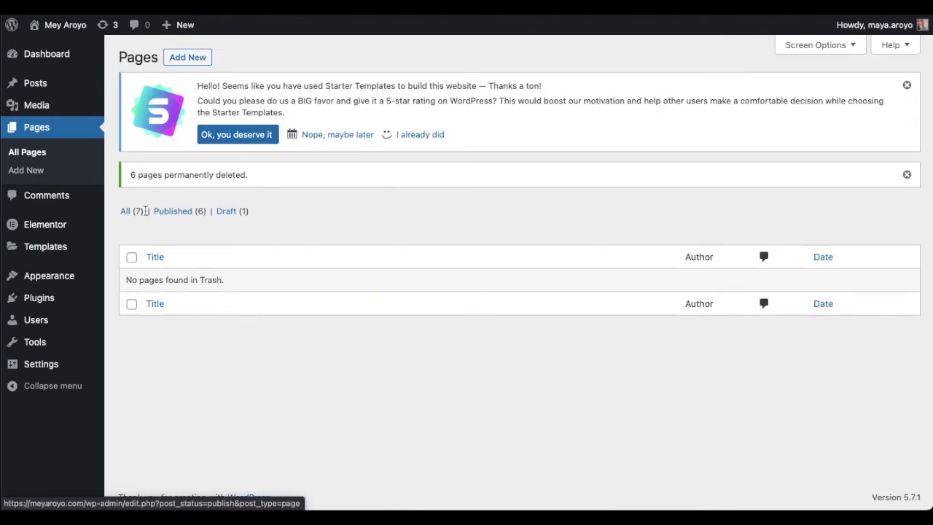
pyautogui.click(128, 211)
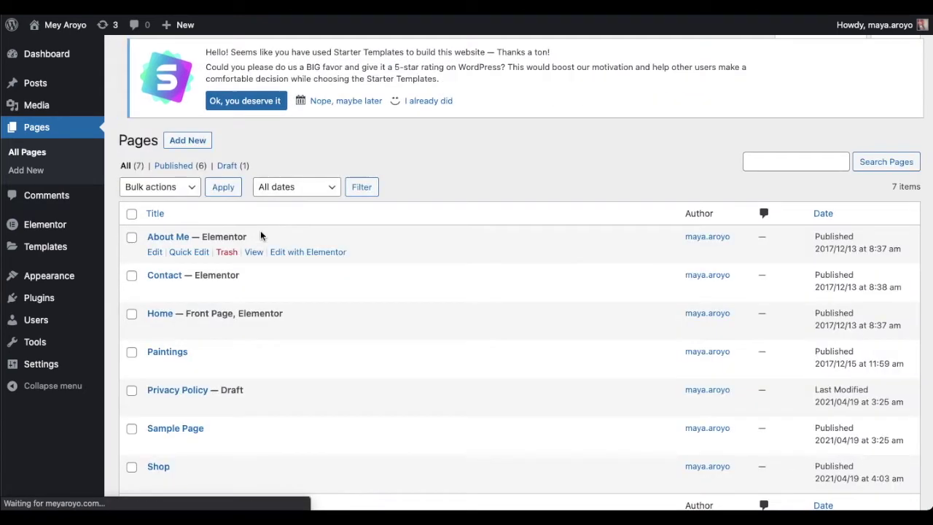
pyautogui.moveTo(182, 246)
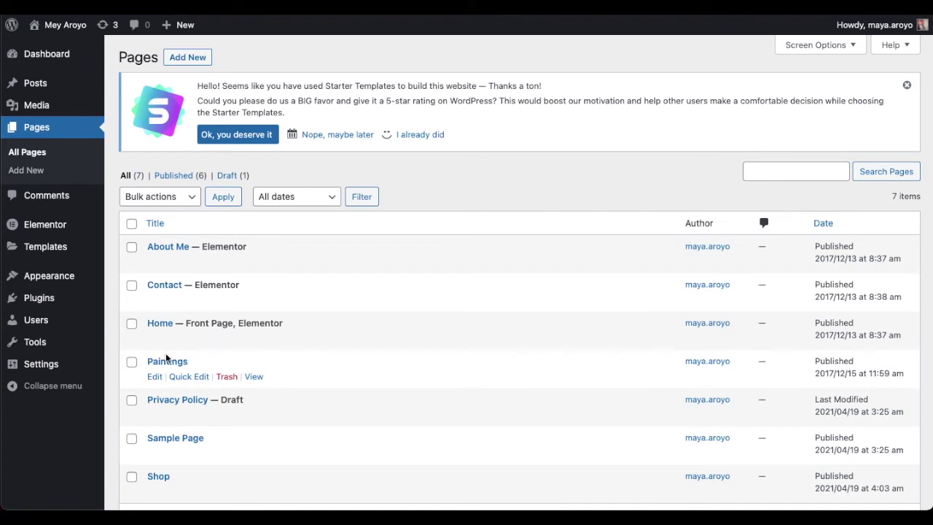
pyautogui.click(254, 377)
# - Go back to the Pages list and open Quick Edit for Paintings, slug shop-2
pyautogui.click(175, 60)
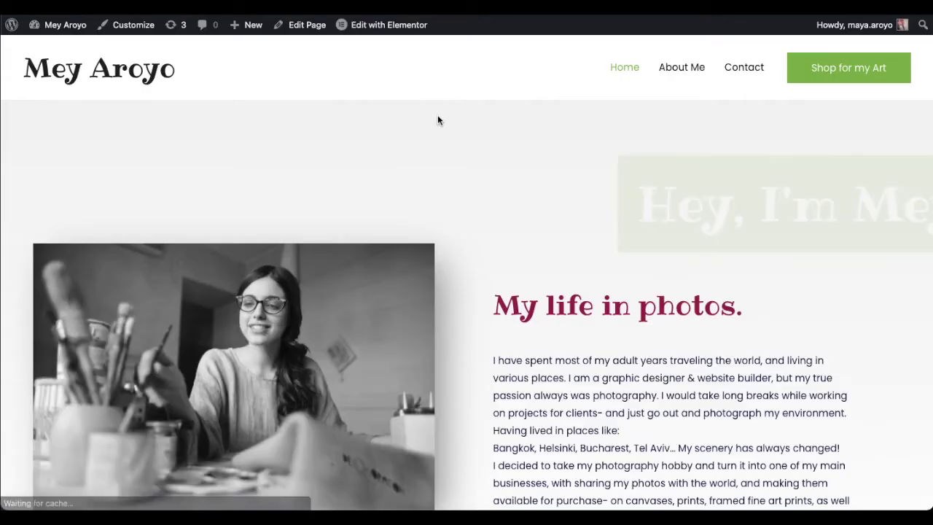
pyautogui.scroll(-10, 438, 121)
pyautogui.scroll(10, 437, 120)
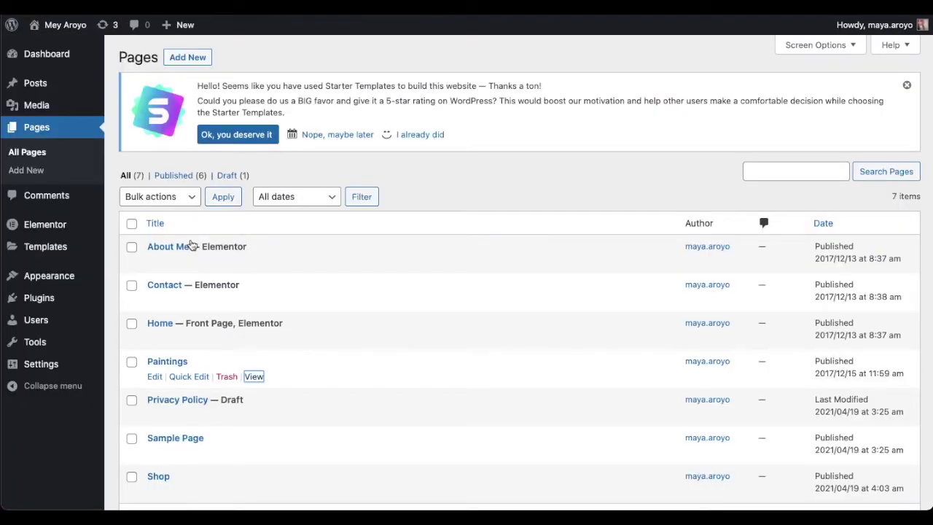
pyautogui.click(184, 376)
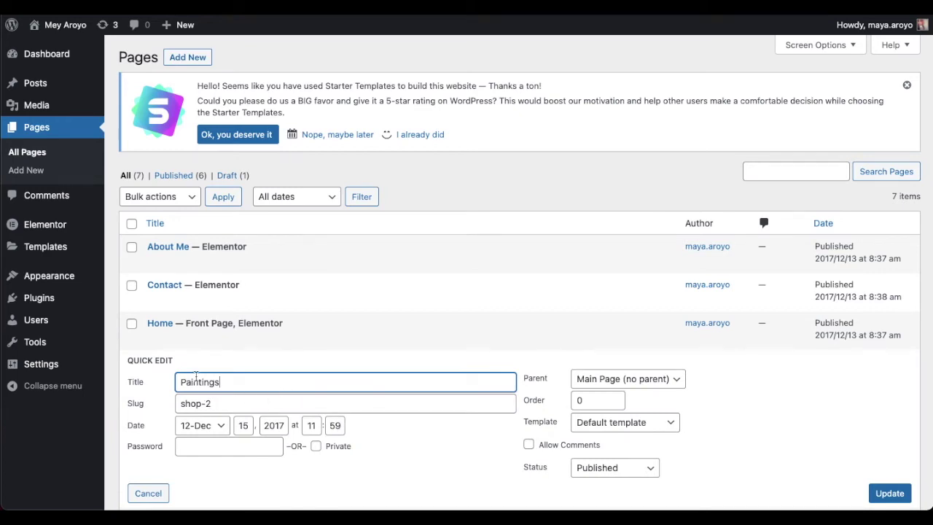
pyautogui.scroll(-1, 186, 409)
# - Cancel the quick edit and bulk-trash Paintings, Privacy Policy and Sample Page
pyautogui.click(164, 435)
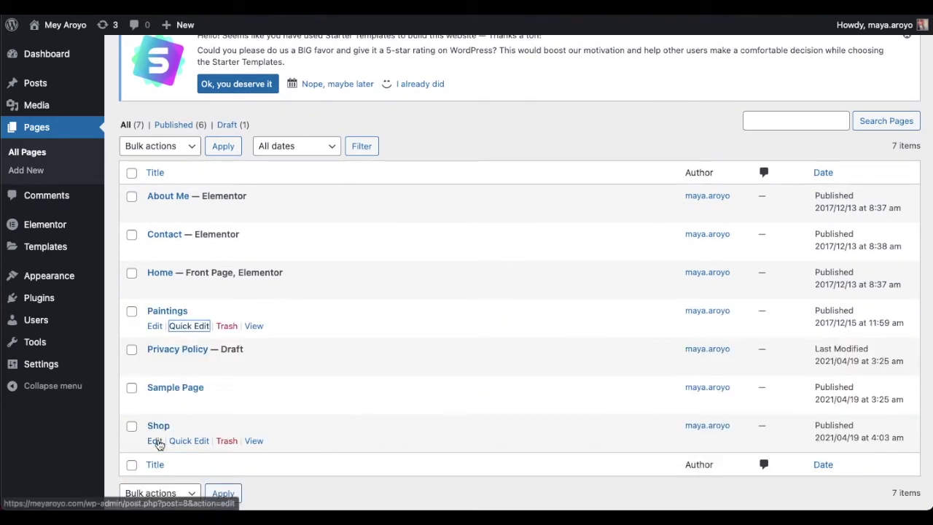
pyautogui.click(131, 310)
pyautogui.click(131, 387)
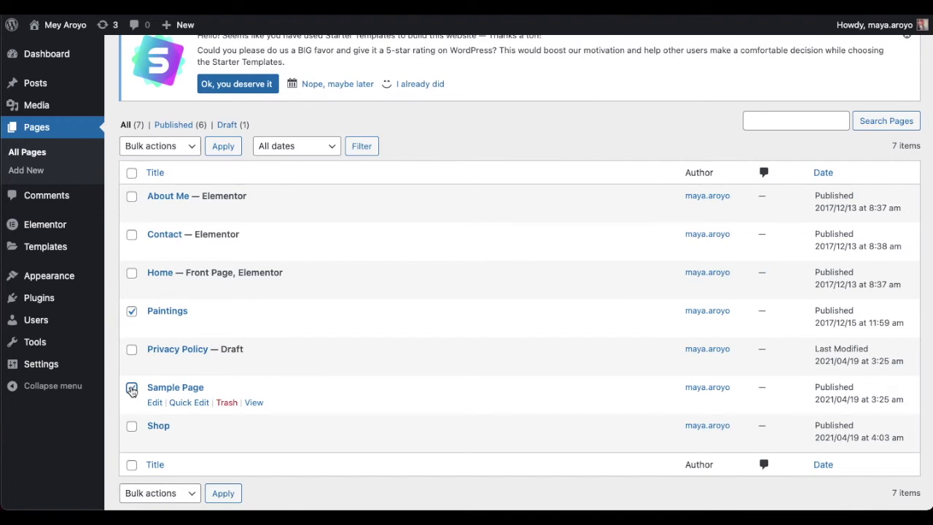
pyautogui.click(131, 349)
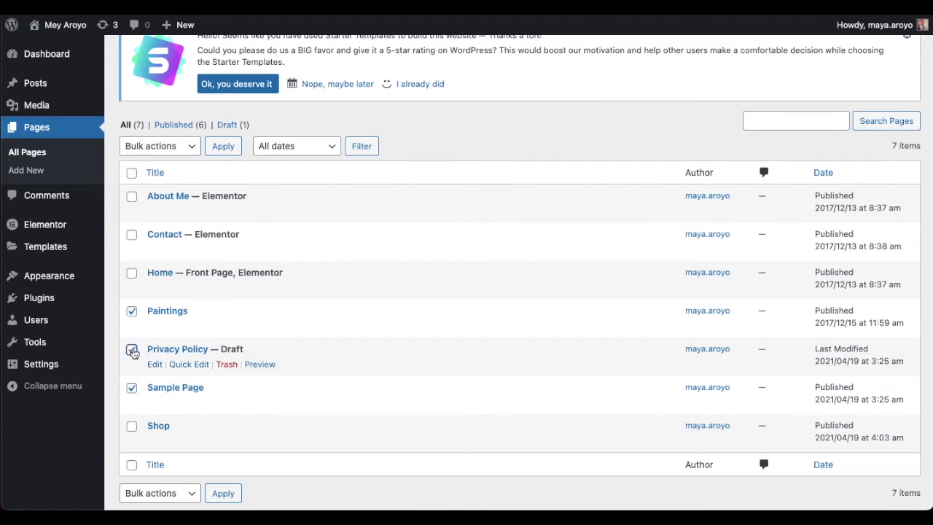
pyautogui.click(161, 148)
pyautogui.click(163, 175)
pyautogui.click(219, 146)
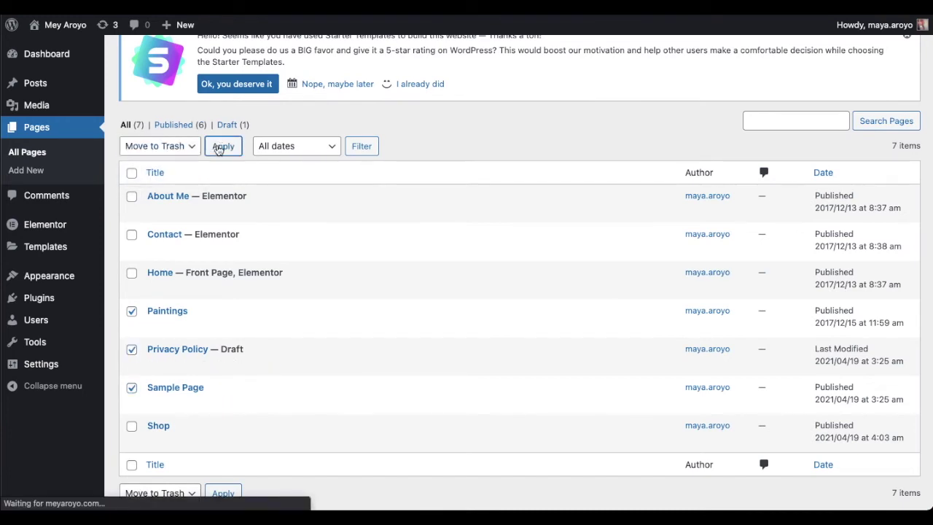
# - Move the Shop page to the Trash with the bulk action
pyautogui.click(167, 233)
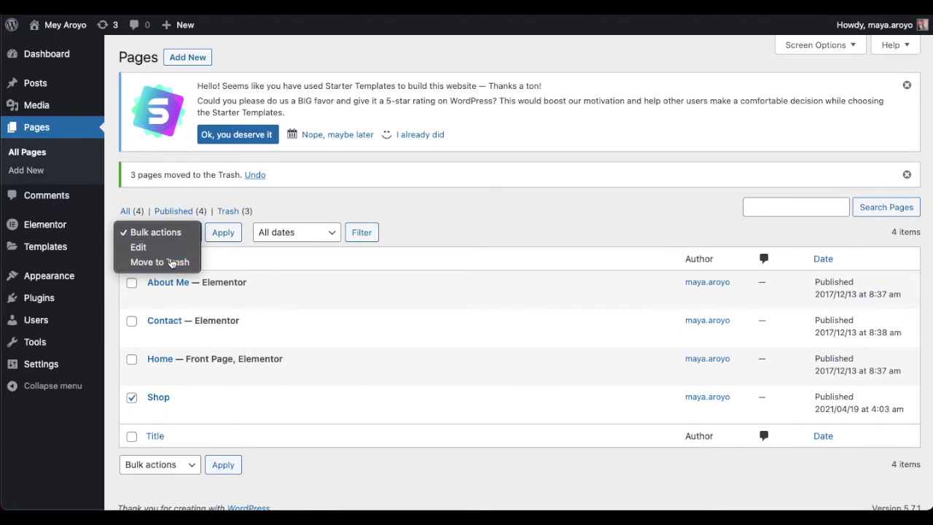
pyautogui.click(172, 262)
pyautogui.click(223, 235)
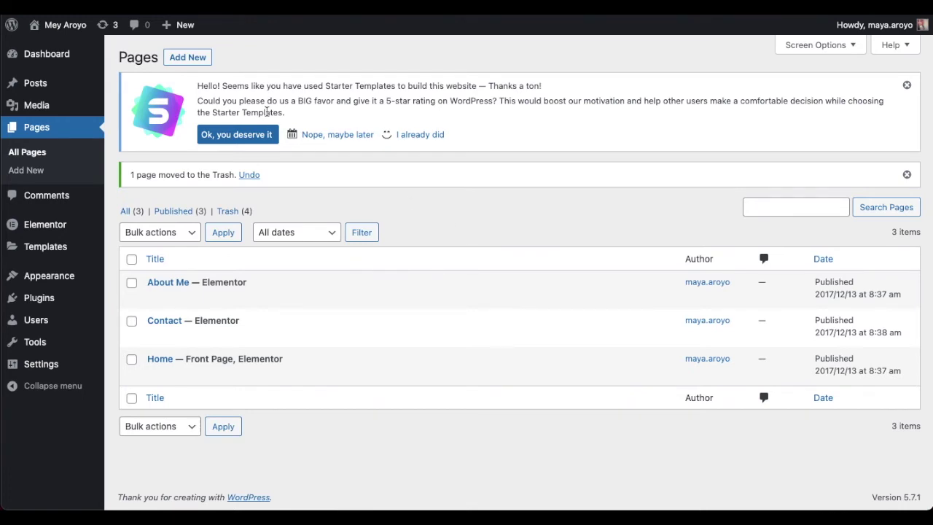
# - Create a new page titled 'By the Water' and publish it
pyautogui.click(195, 64)
pyautogui.click(195, 60)
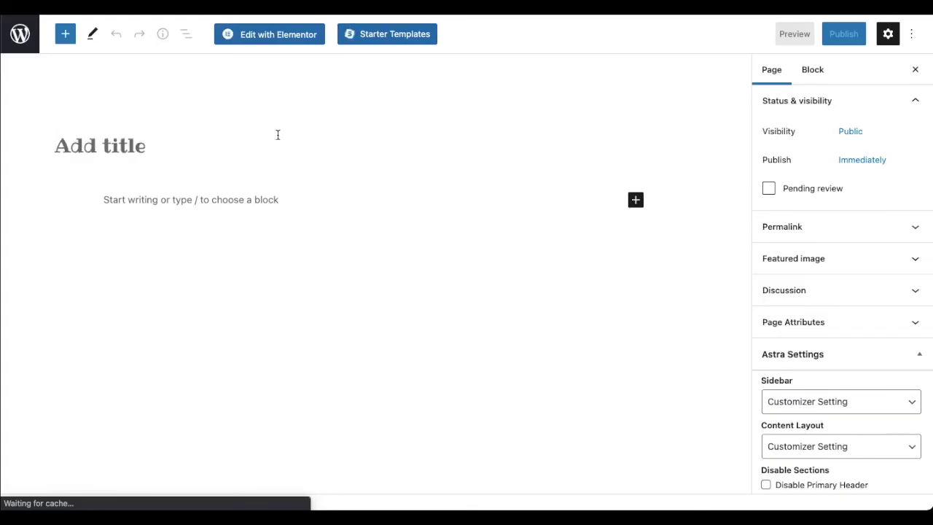
pyautogui.write('Buch')
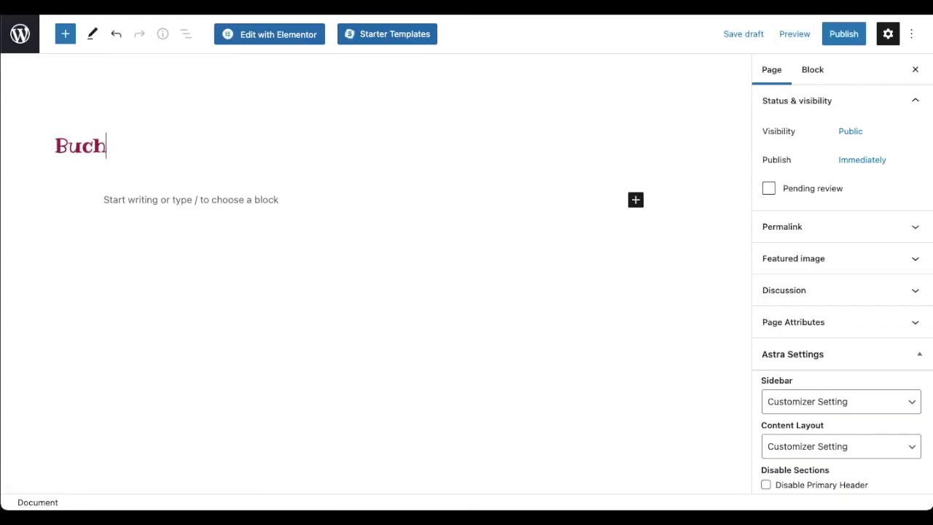
pyautogui.write('arest Photography')
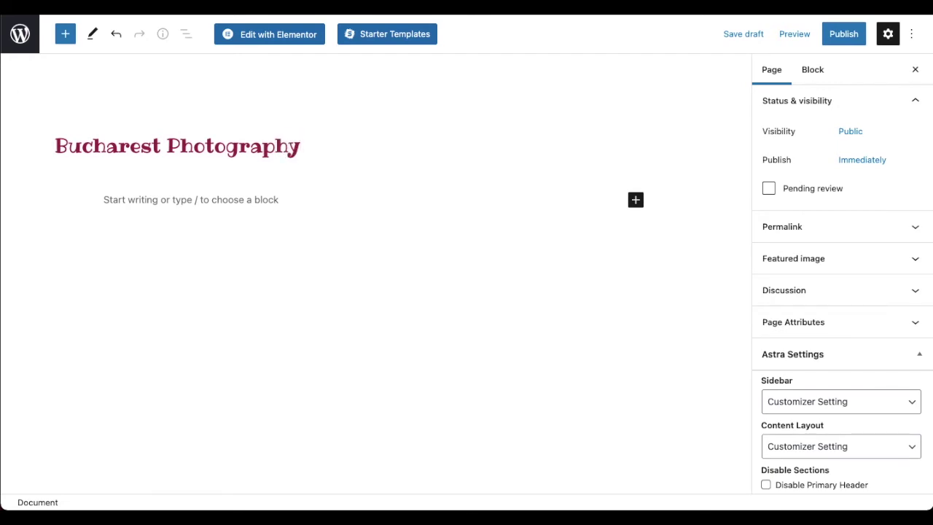
pyautogui.hotkey('ctrl', 'a')
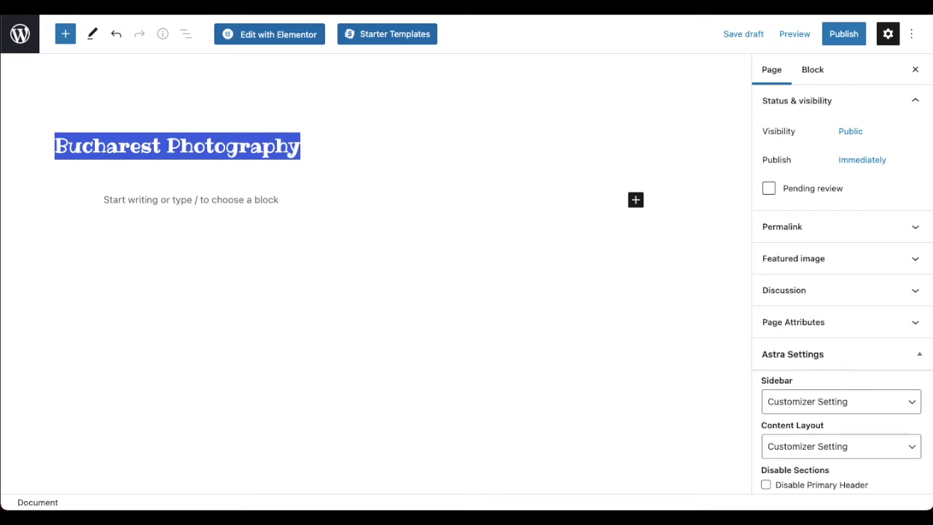
pyautogui.write('City-')
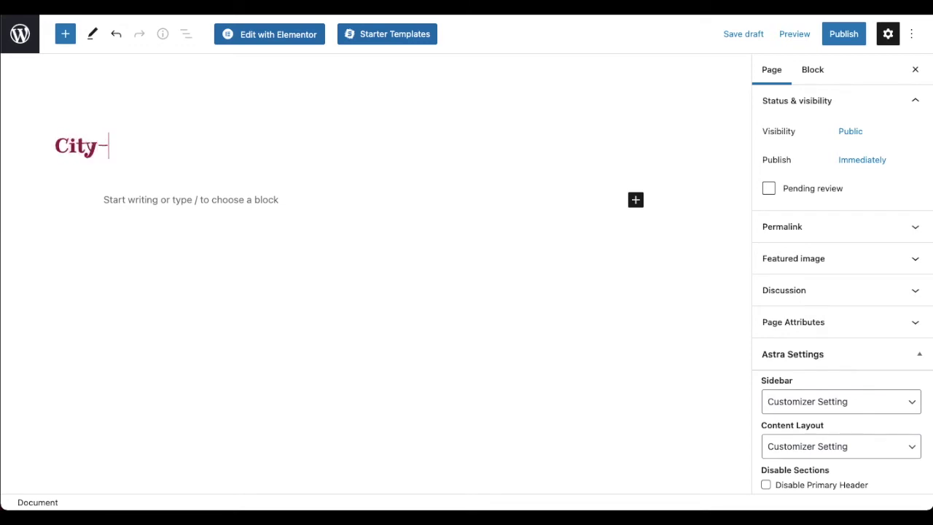
pyautogui.write('Life')
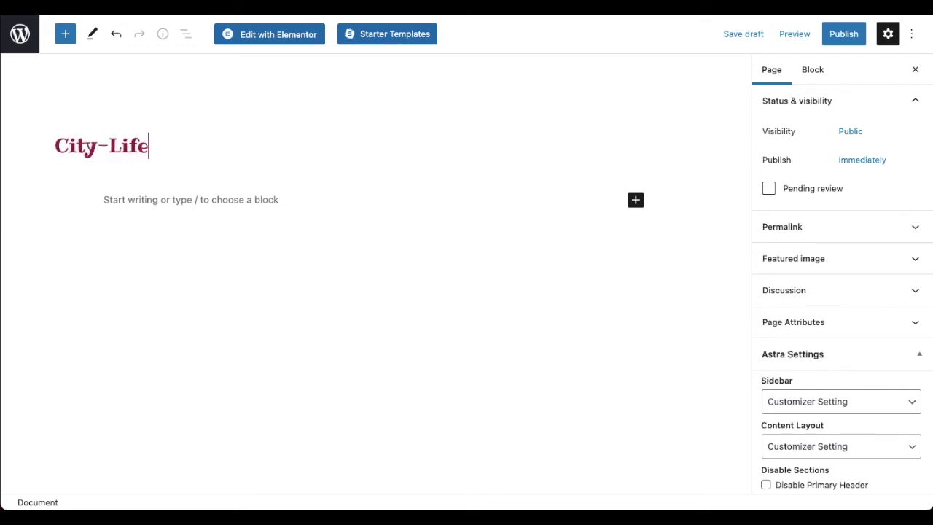
pyautogui.hotkey('ctrl', 'a')
pyautogui.write('B')
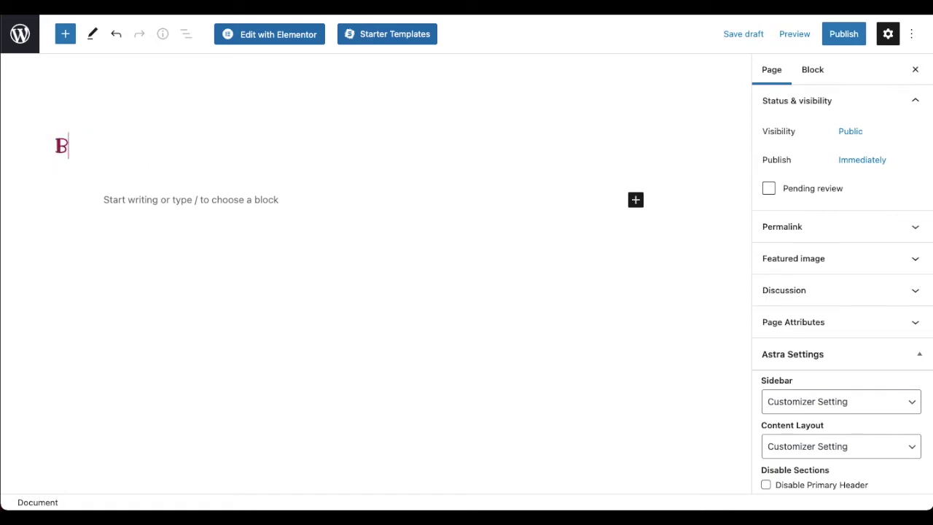
pyautogui.write('y the Water')
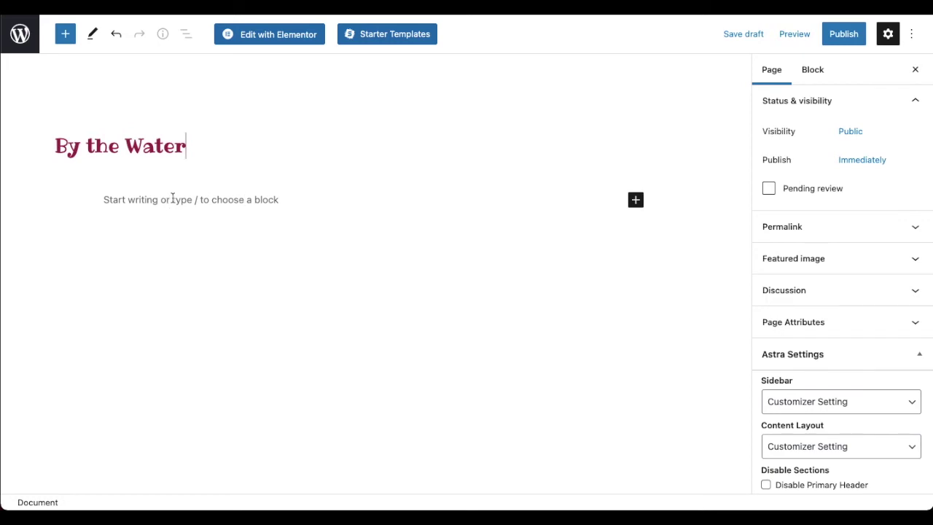
pyautogui.click(842, 42)
pyautogui.click(831, 35)
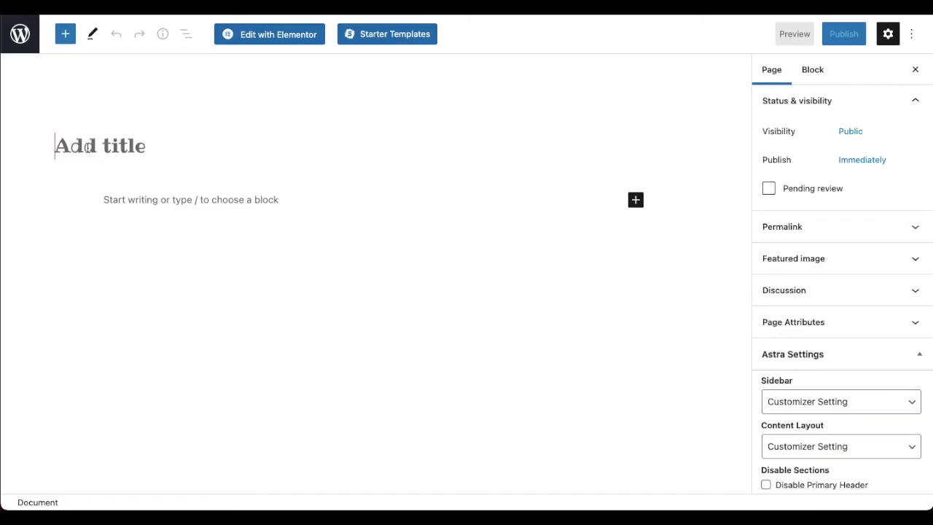
# - Title the next page 'Beautiful Nature' and publish it
pyautogui.write('Flower')
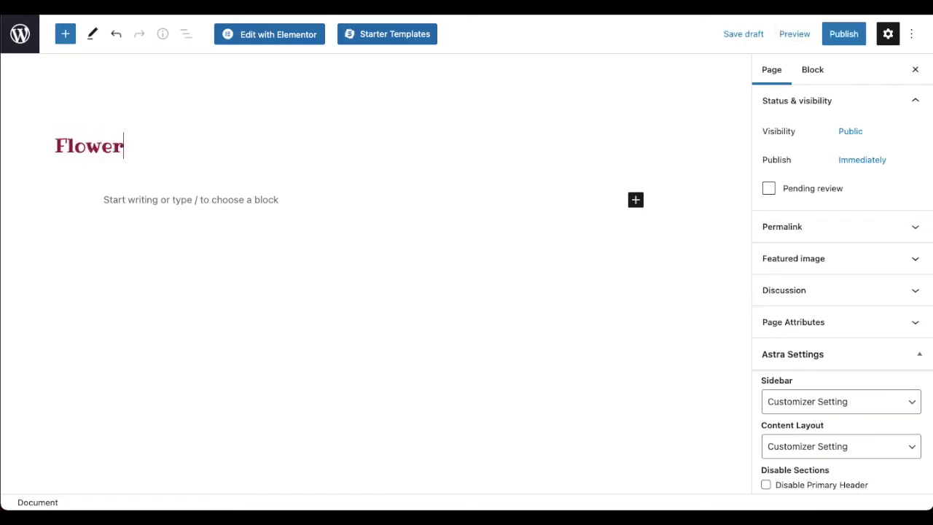
pyautogui.write('s of the World')
pyautogui.hotkey('ctrl', 'a')
pyautogui.write('Beautiful Nature')
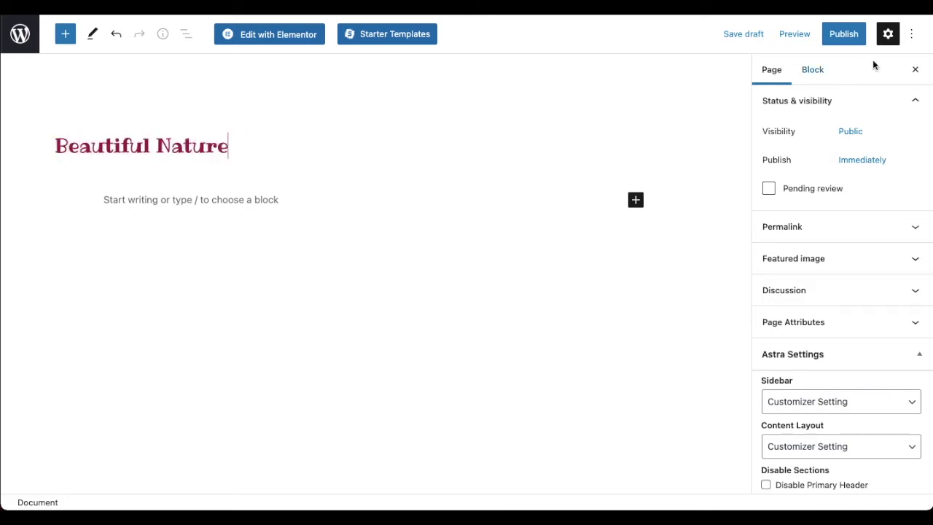
pyautogui.click(839, 34)
pyautogui.click(813, 35)
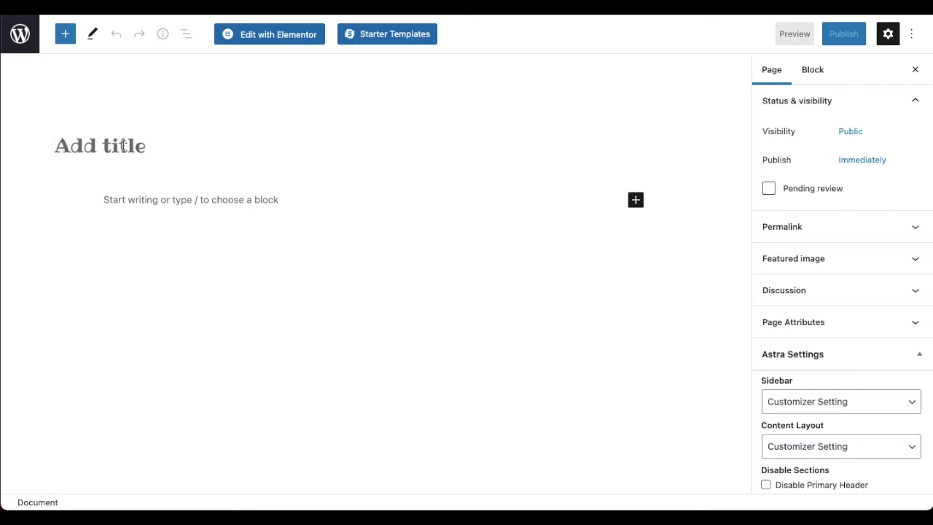
# - Publish a page titled 'Wall Art', then start another new page
pyautogui.write('Art')
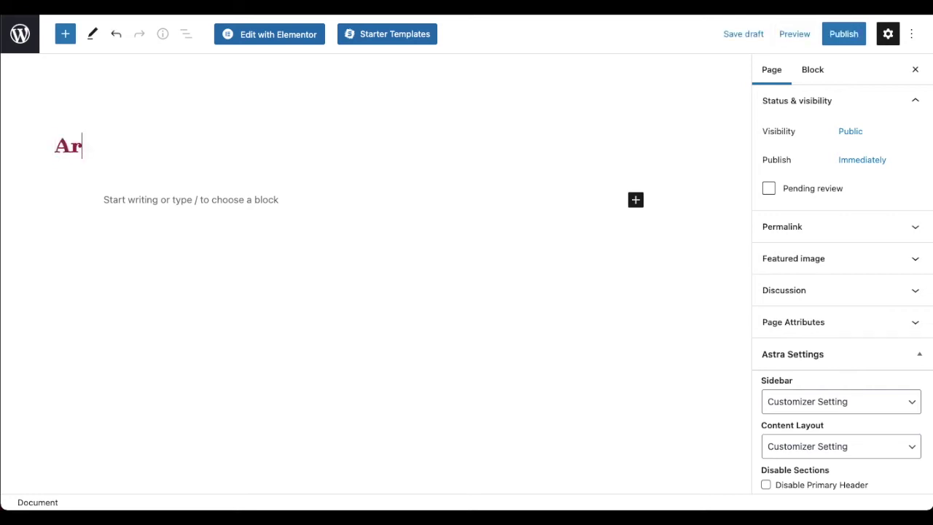
pyautogui.doubleClick(63, 148)
pyautogui.write('Wall Art')
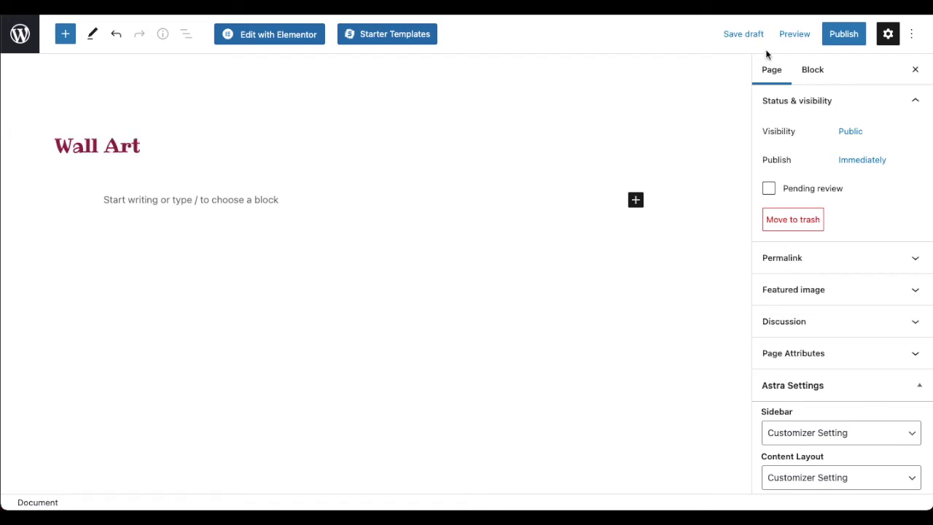
pyautogui.click(843, 33)
pyautogui.click(812, 33)
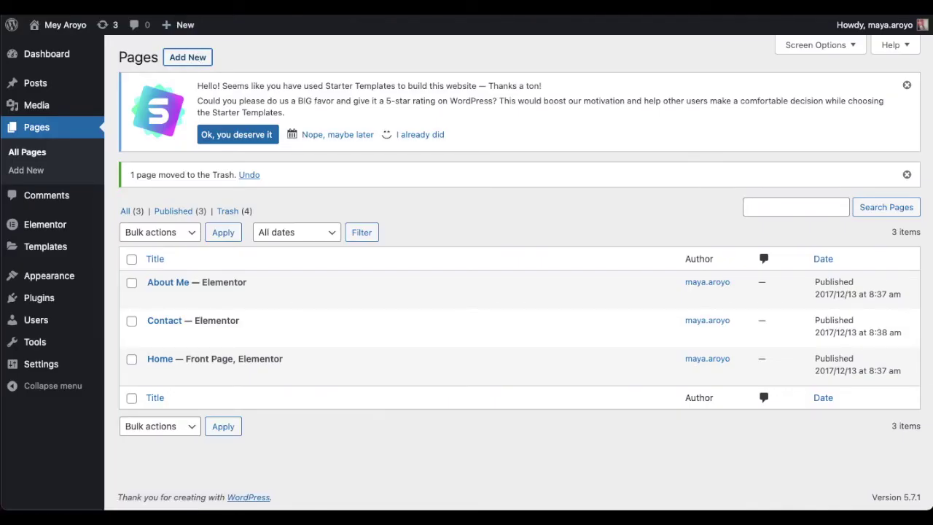
pyautogui.click(187, 57)
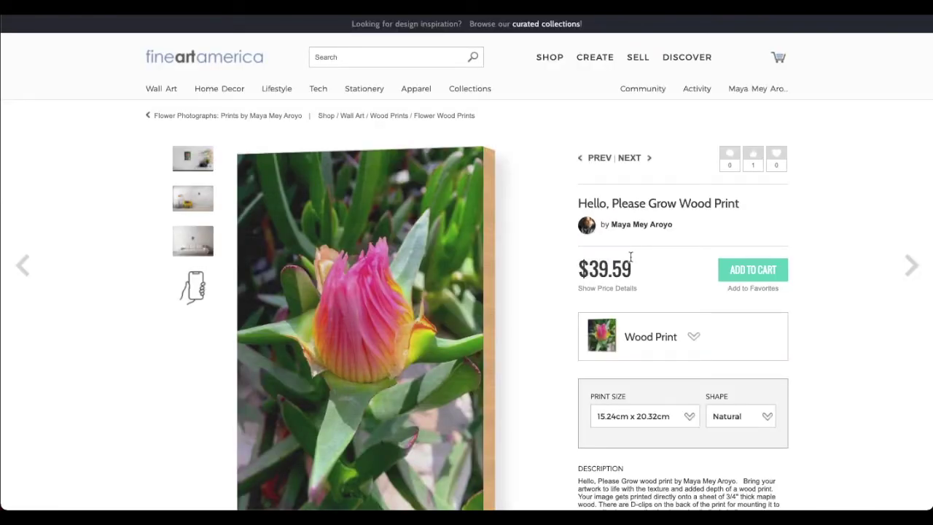
pyautogui.scroll(-3, 631, 259)
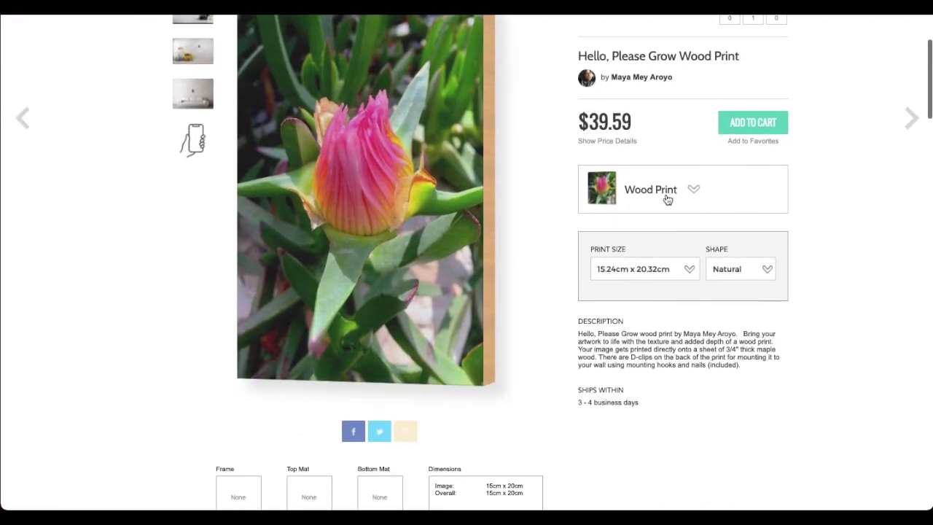
pyautogui.click(667, 198)
pyautogui.scroll(-3, 689, 271)
pyautogui.scroll(-1, 689, 271)
pyautogui.scroll(4, 688, 269)
pyautogui.click(675, 252)
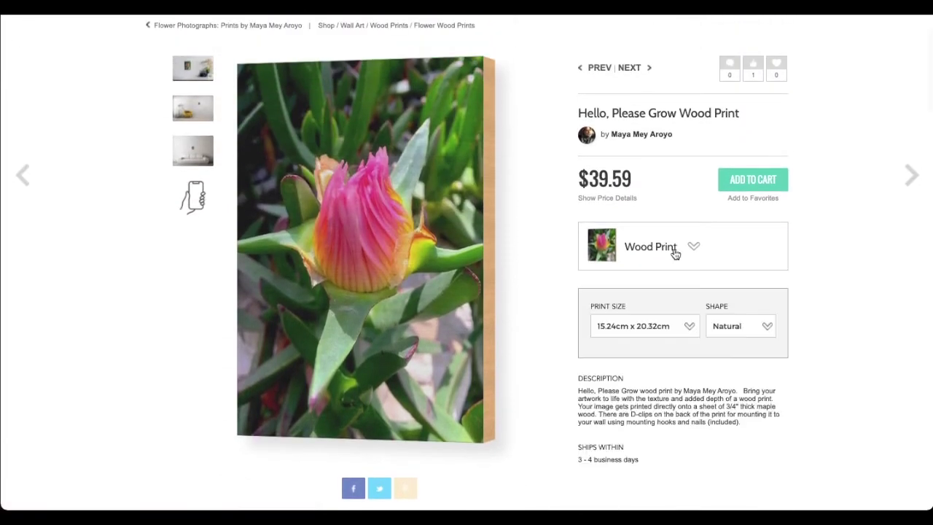
pyautogui.scroll(-15, 676, 252)
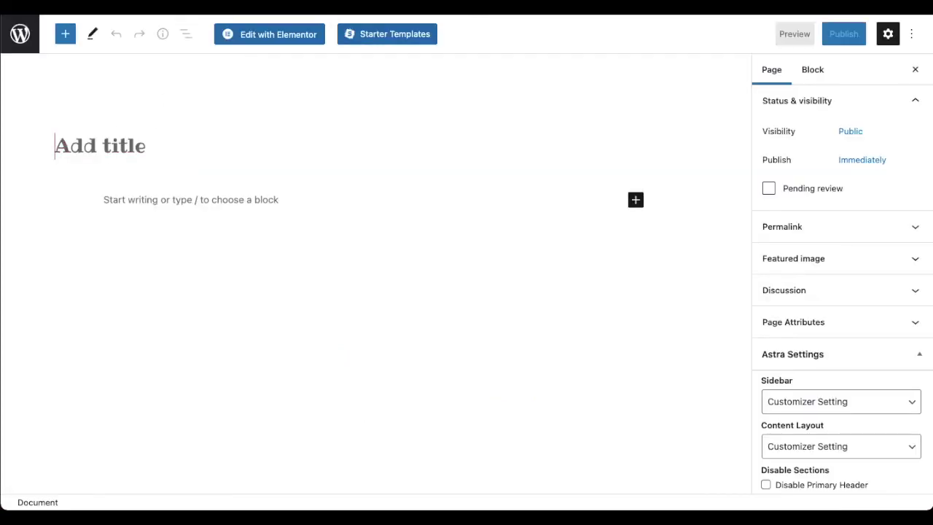
# - Rename Wall Art to 'Wall Art & Decor' with slug wall-art-and-decor and update it
pyautogui.write('Home Decor')
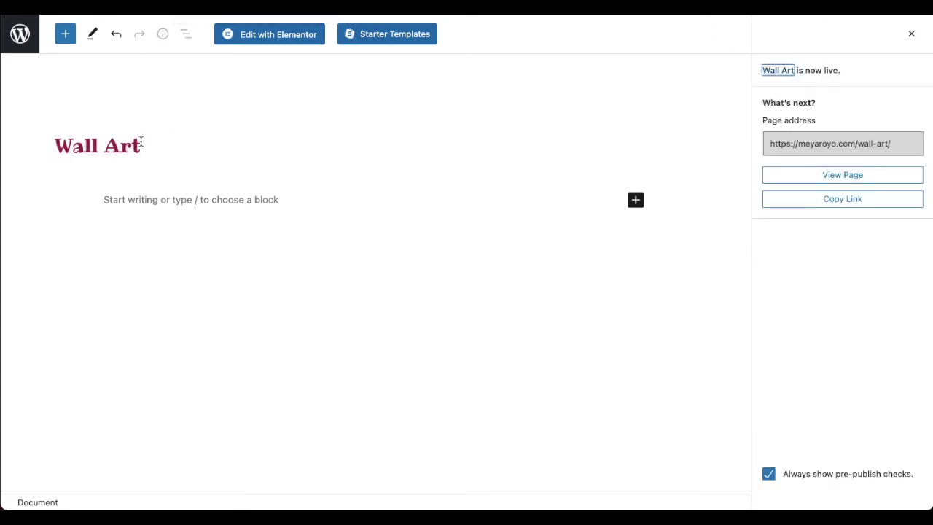
pyautogui.tripleClick(103, 151)
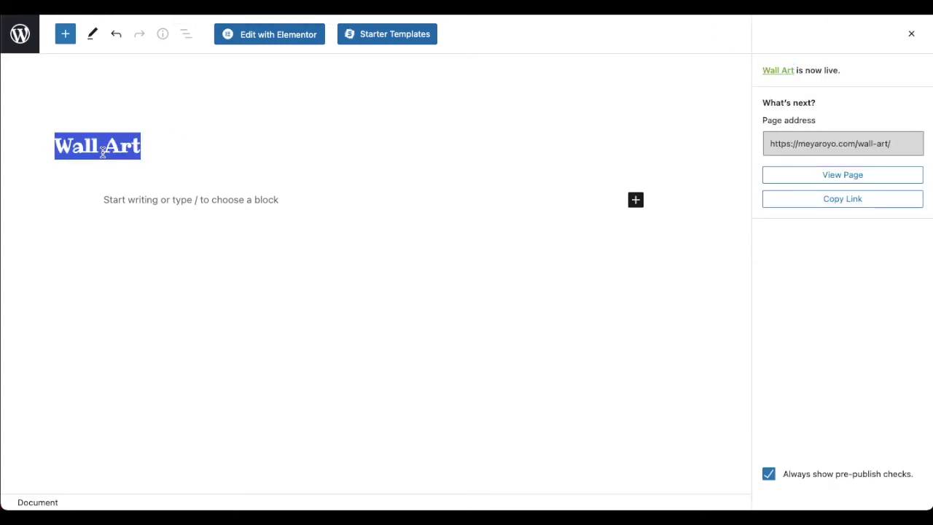
pyautogui.click(155, 149)
pyautogui.write('& D')
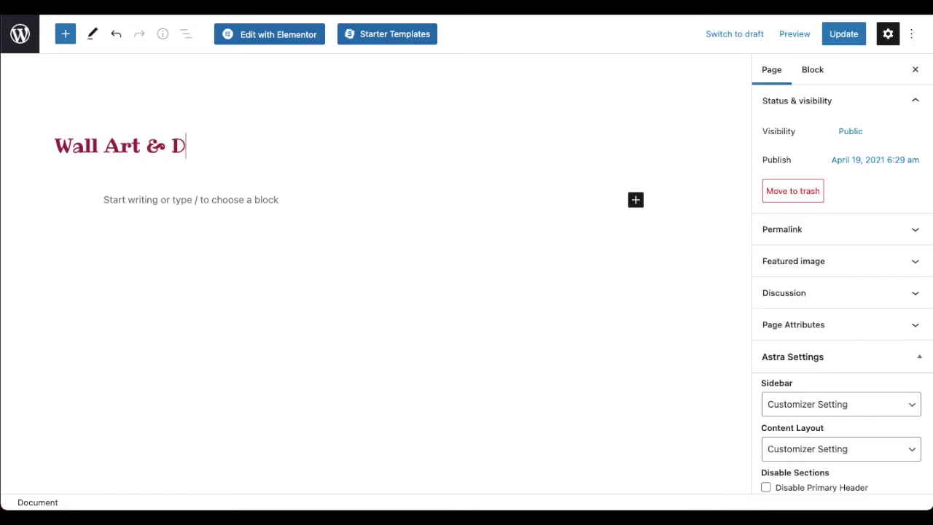
pyautogui.write('ecor')
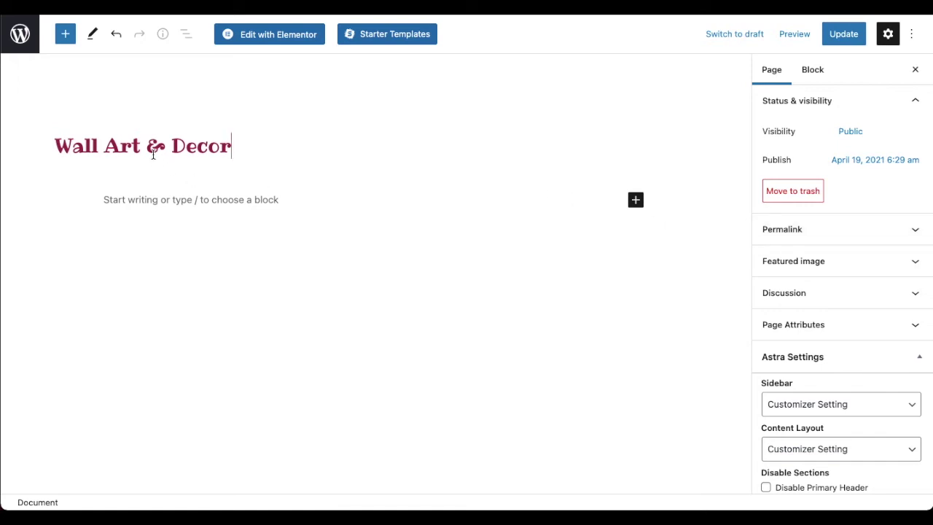
pyautogui.click(838, 239)
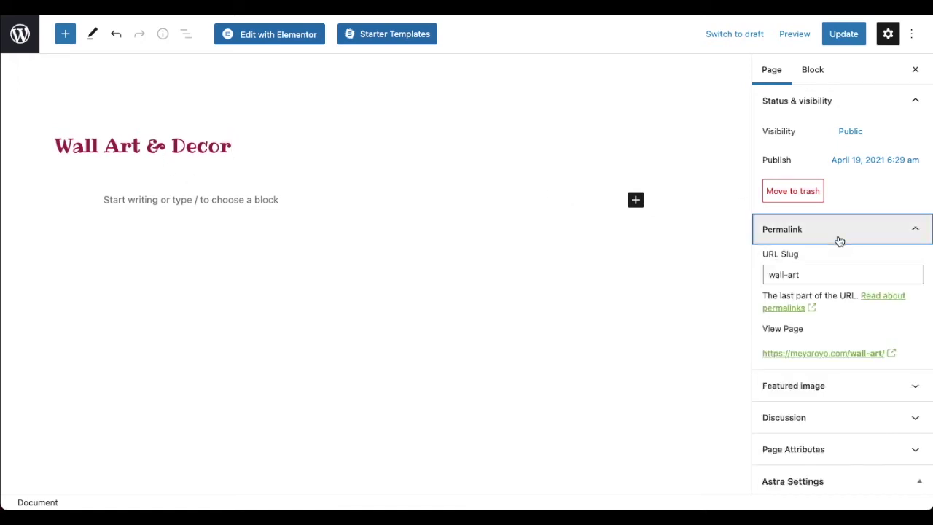
pyautogui.click(826, 275)
pyautogui.write('-and-decor')
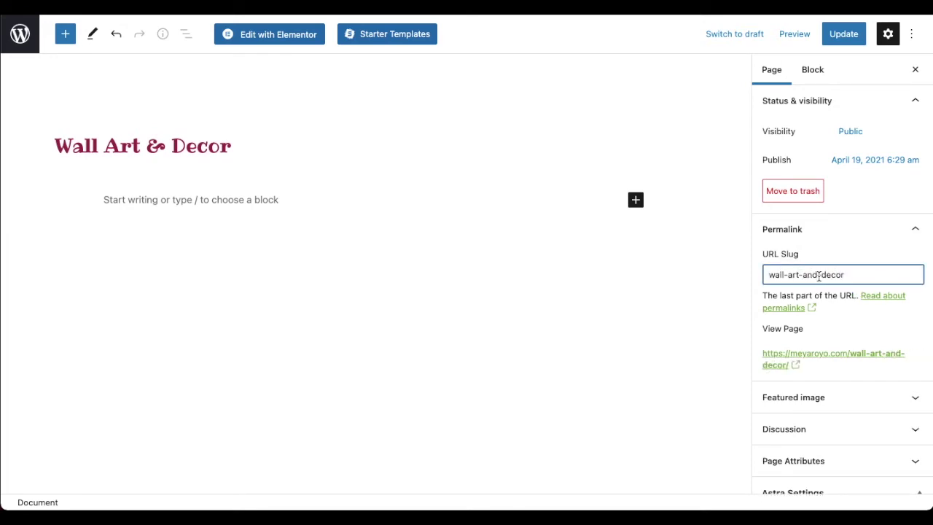
pyautogui.click(846, 35)
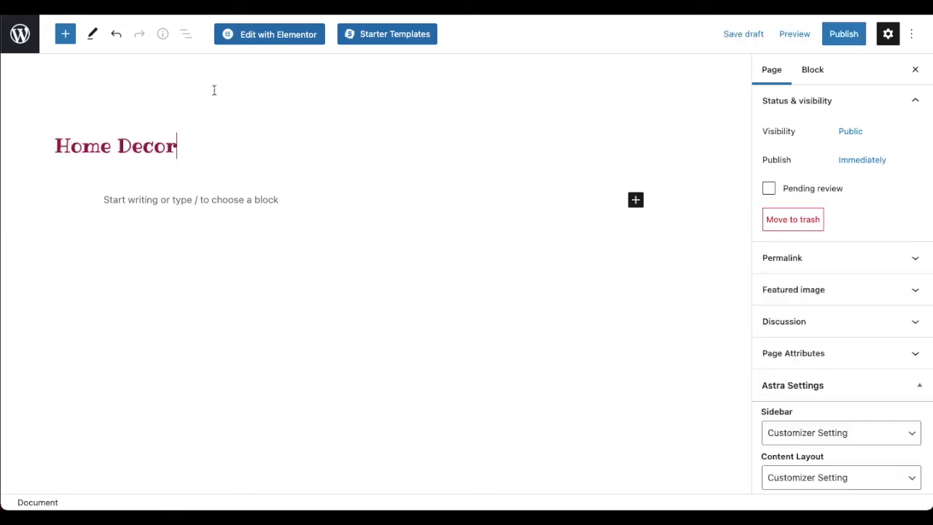
# - Retitle the Home Decor page to 'Everyday Items' and publish it
pyautogui.doubleClick(164, 143)
pyautogui.click(165, 143)
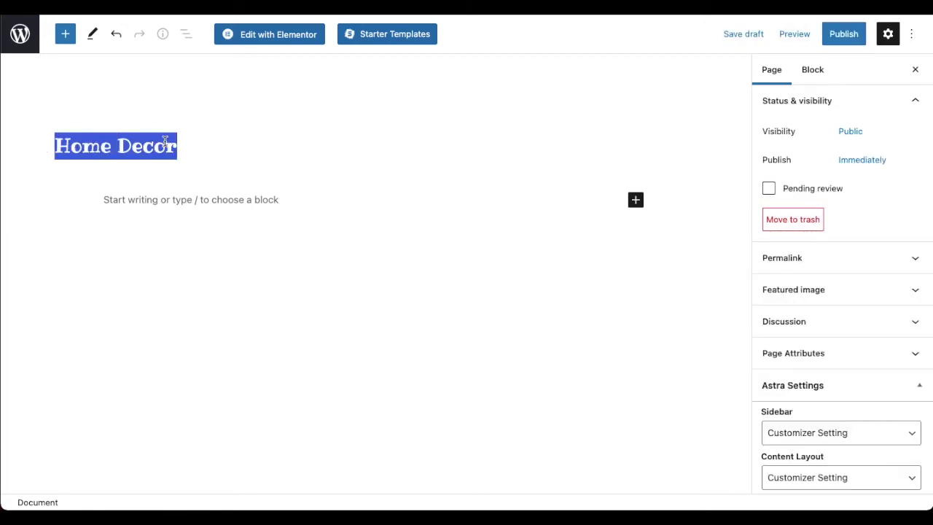
pyautogui.write('Accessories')
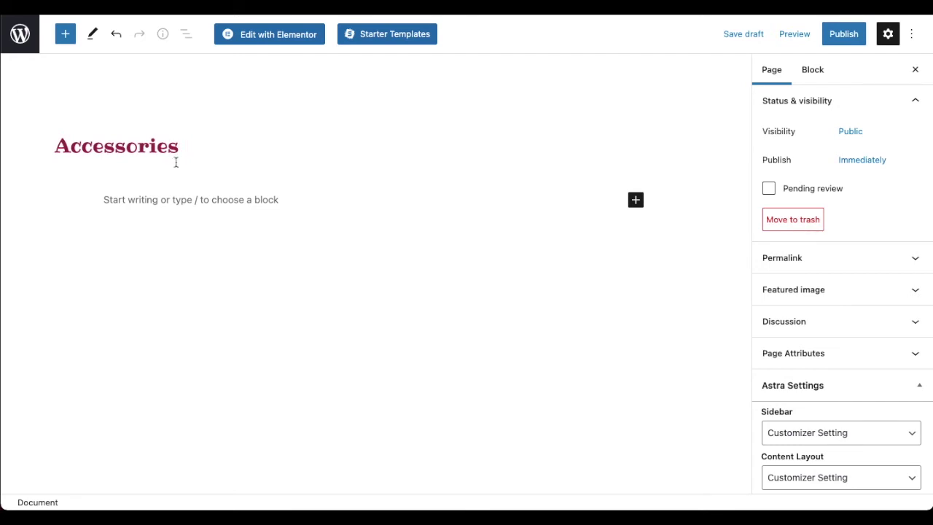
pyautogui.doubleClick(139, 146)
pyautogui.write('Every')
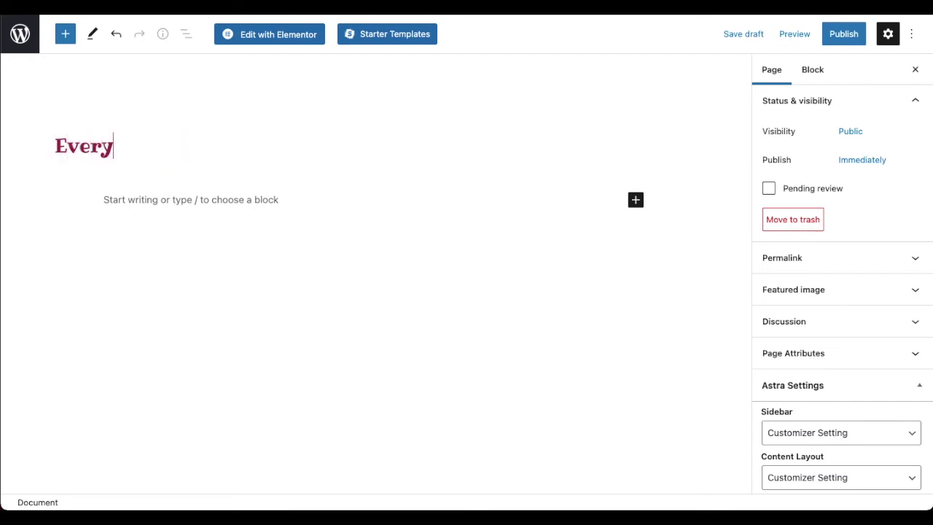
pyautogui.write('day Items')
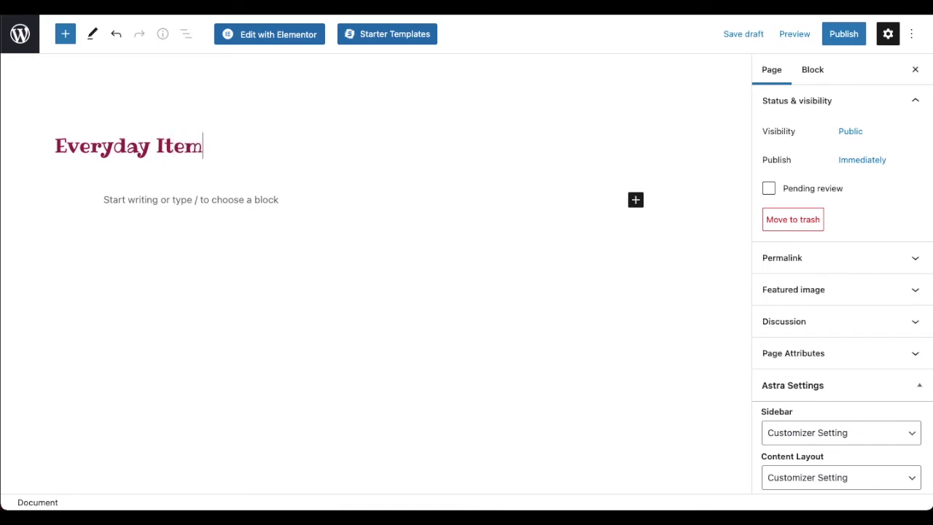
pyautogui.click(844, 35)
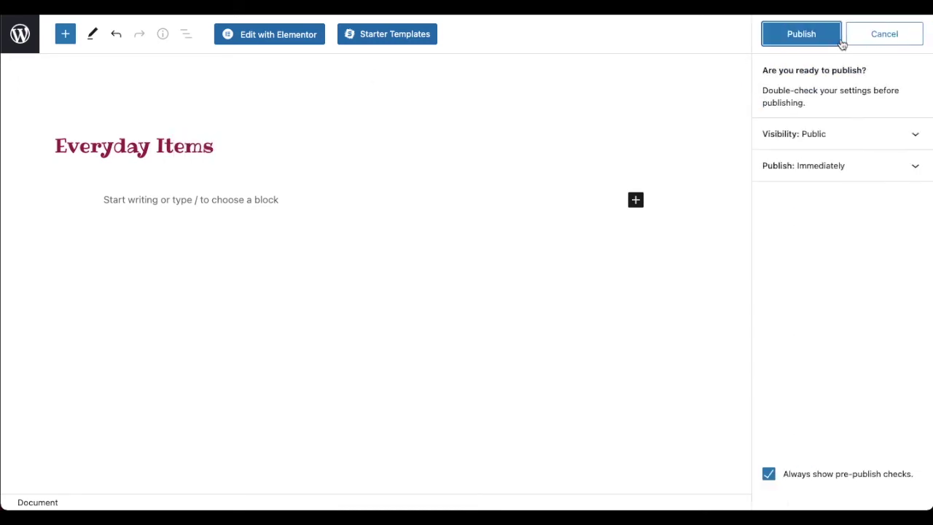
pyautogui.click(798, 34)
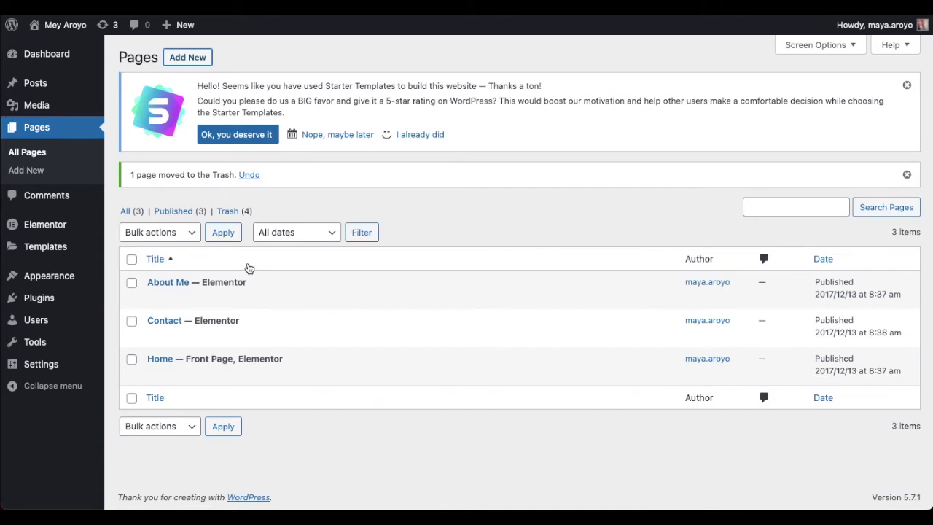
pyautogui.moveTo(175, 299)
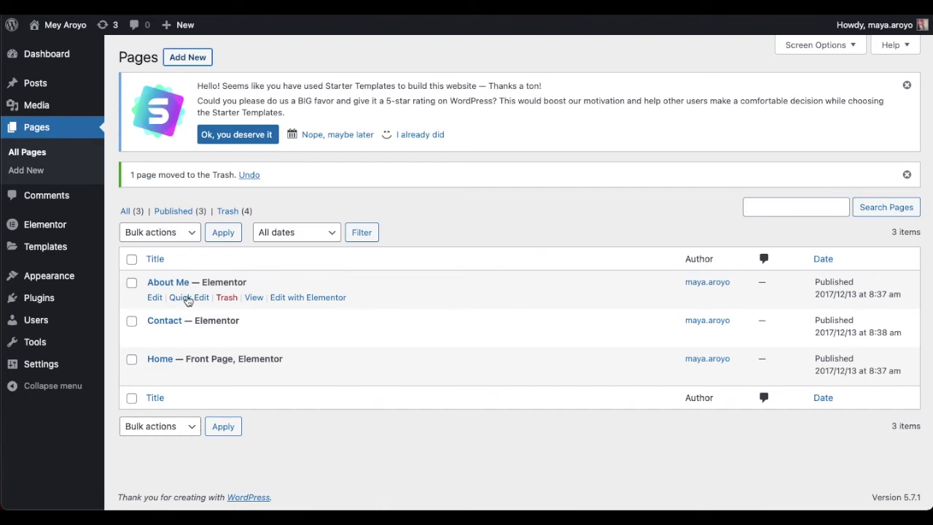
pyautogui.click(188, 300)
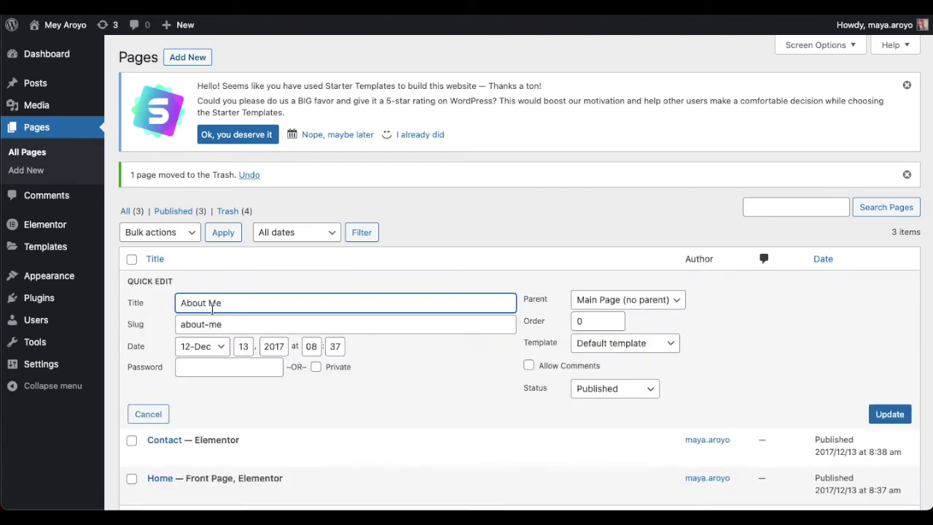
pyautogui.tripleClick(206, 302)
pyautogui.write('Artist Info')
pyautogui.doubleClick(216, 305)
pyautogui.tripleClick(216, 305)
pyautogui.hotkey('ctrl', 'c')
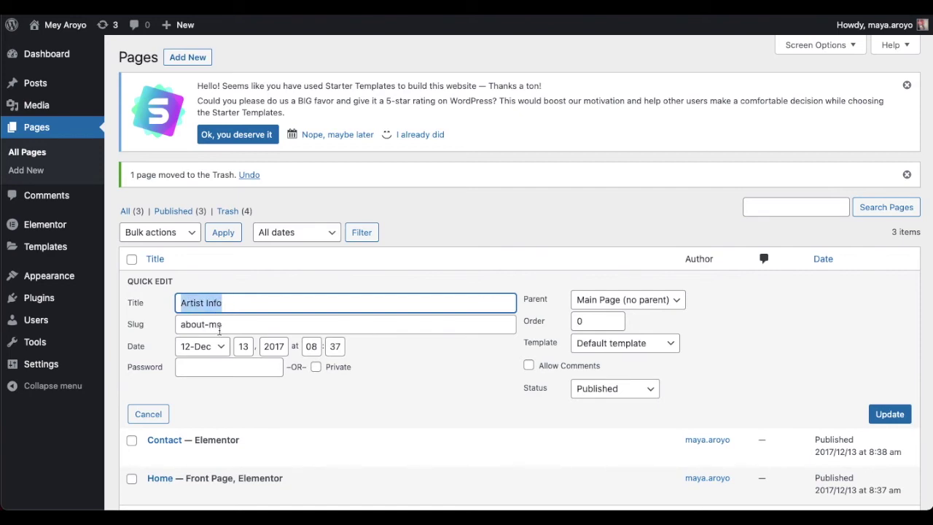
pyautogui.tripleClick(218, 324)
pyautogui.hotkey('ctrl', 'v')
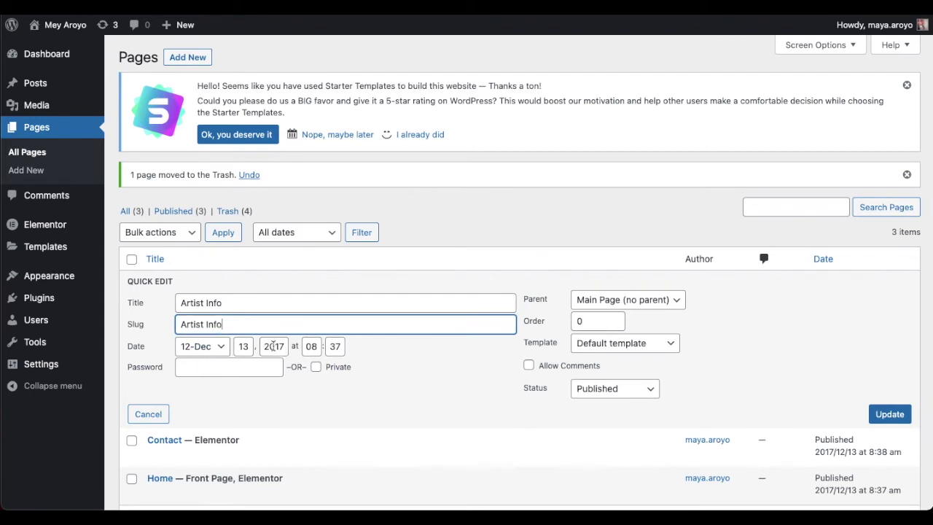
pyautogui.click(204, 347)
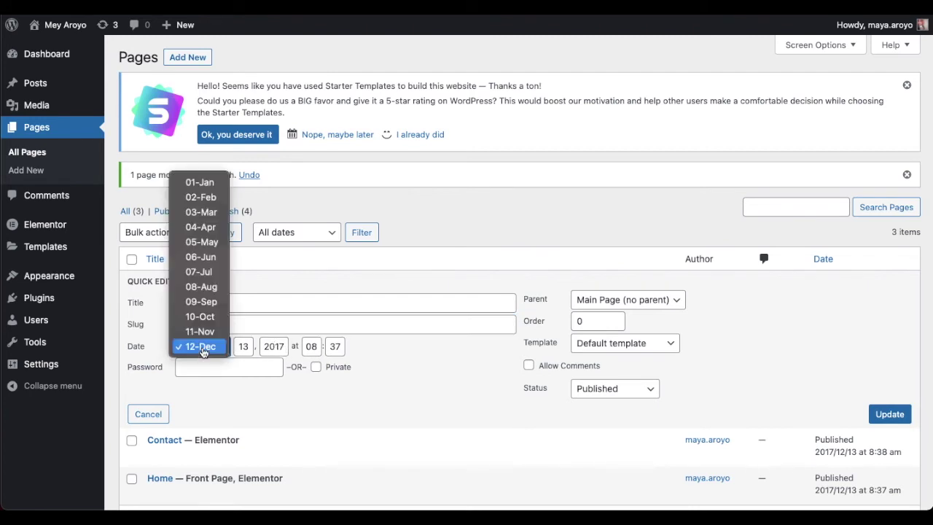
pyautogui.click(200, 182)
pyautogui.doubleClick(273, 347)
pyautogui.write('2020')
pyautogui.click(204, 347)
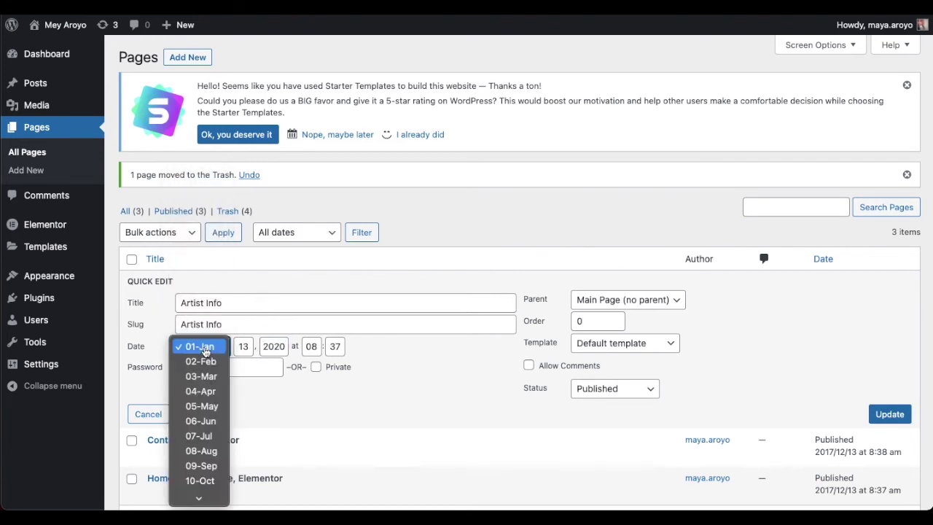
pyautogui.click(204, 390)
pyautogui.click(890, 414)
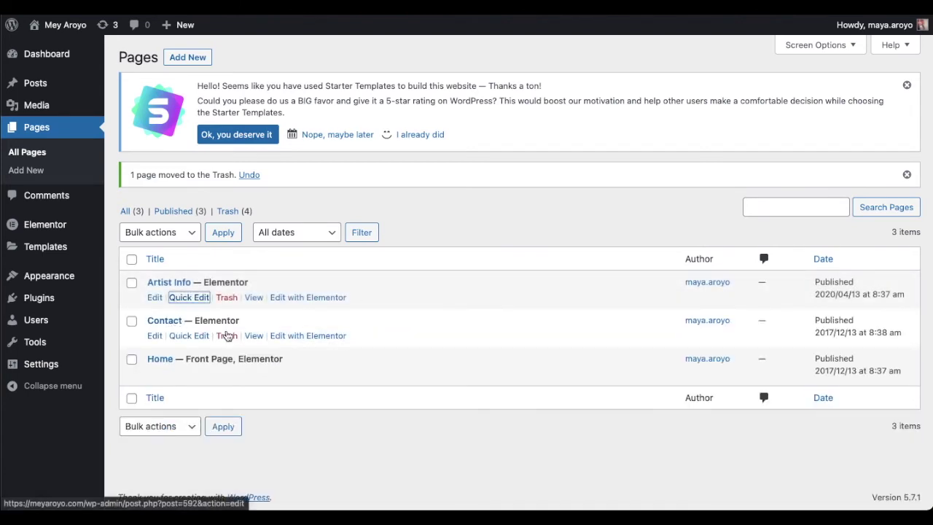
pyautogui.click(229, 336)
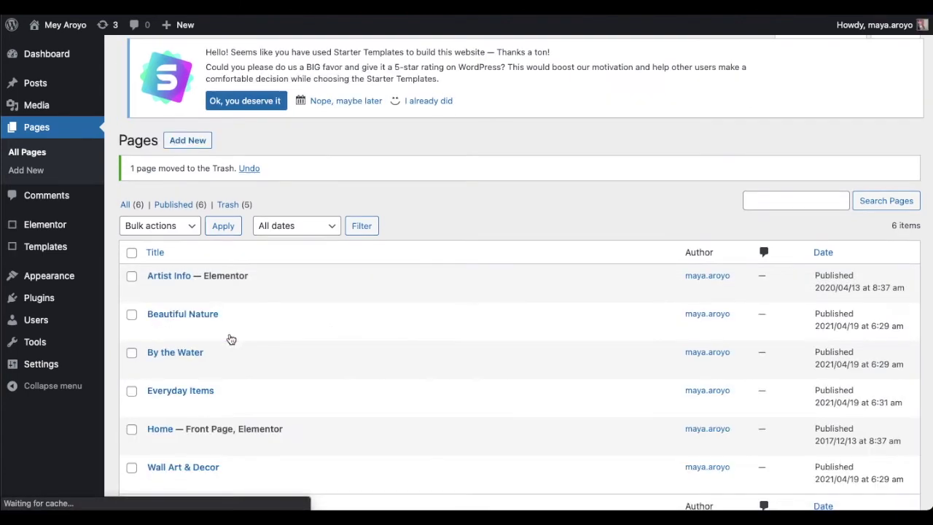
pyautogui.scroll(-2, 329, 321)
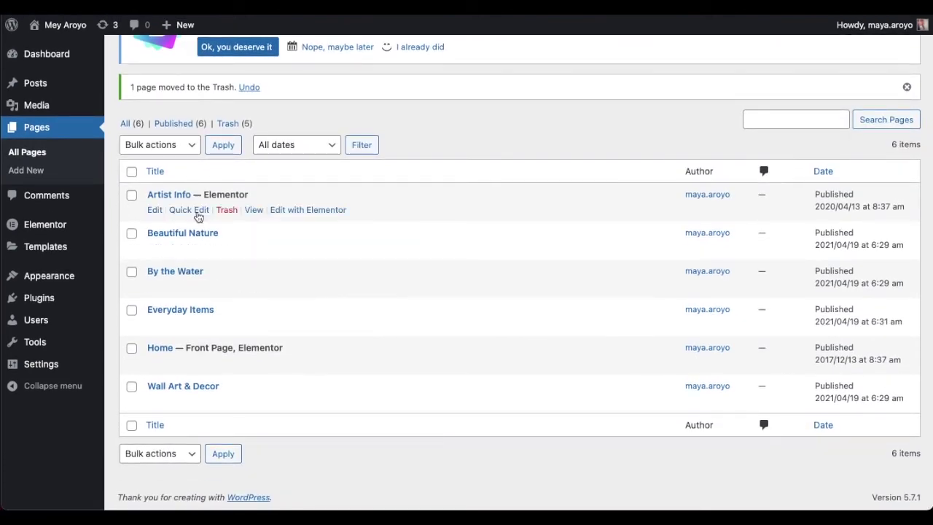
pyautogui.scroll(2, 211, 235)
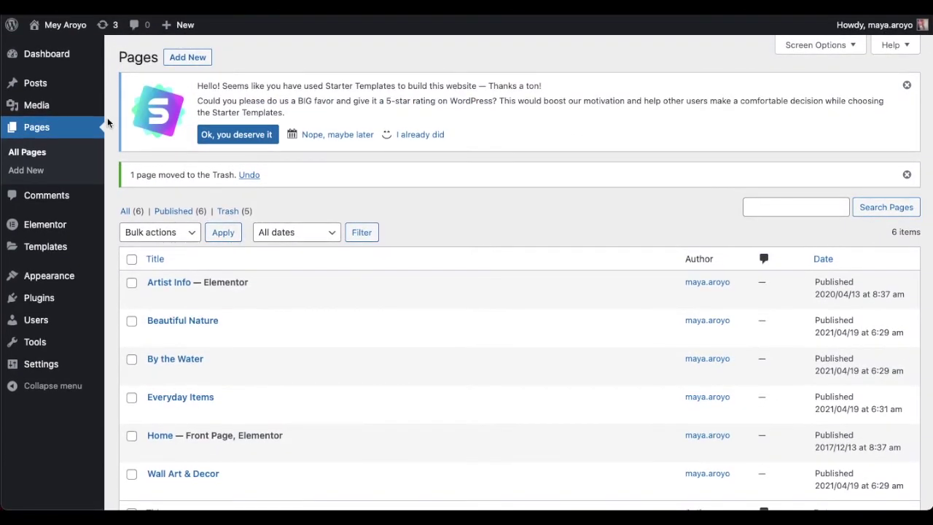
pyautogui.moveTo(50, 279)
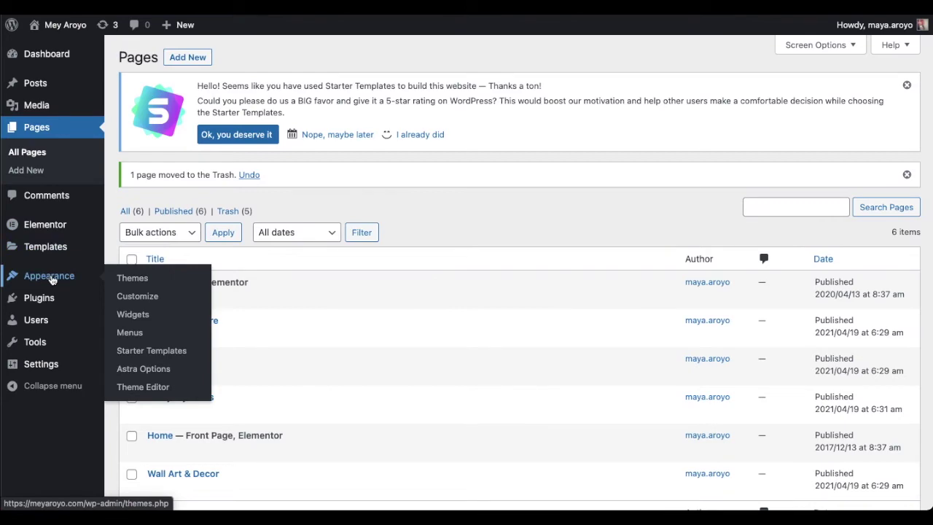
# - Edit Top Navigation in the Customizer and remove the first invalid menu entry
pyautogui.click(139, 299)
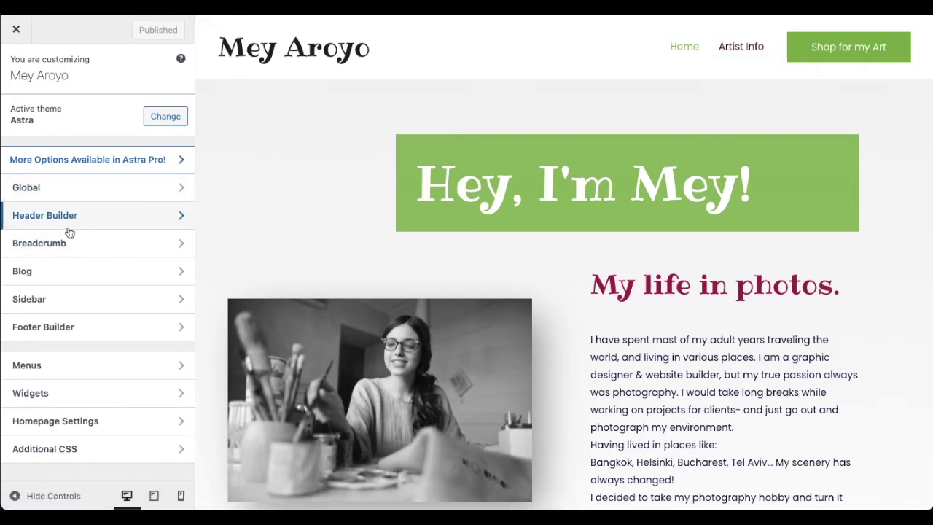
pyautogui.click(47, 366)
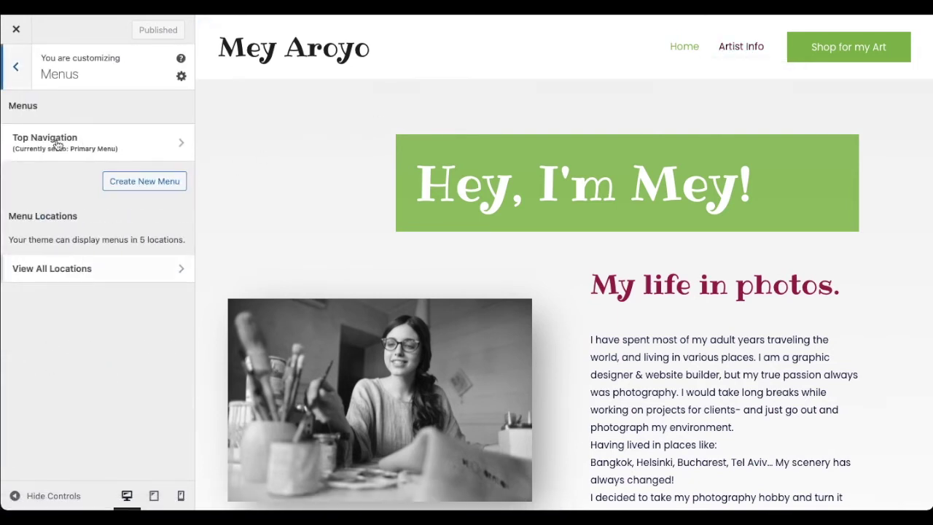
pyautogui.click(56, 143)
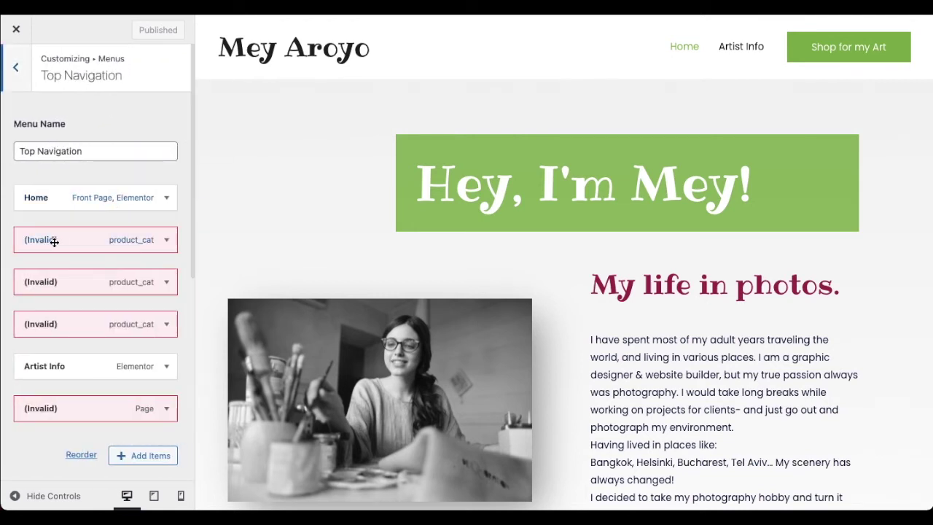
pyautogui.click(167, 240)
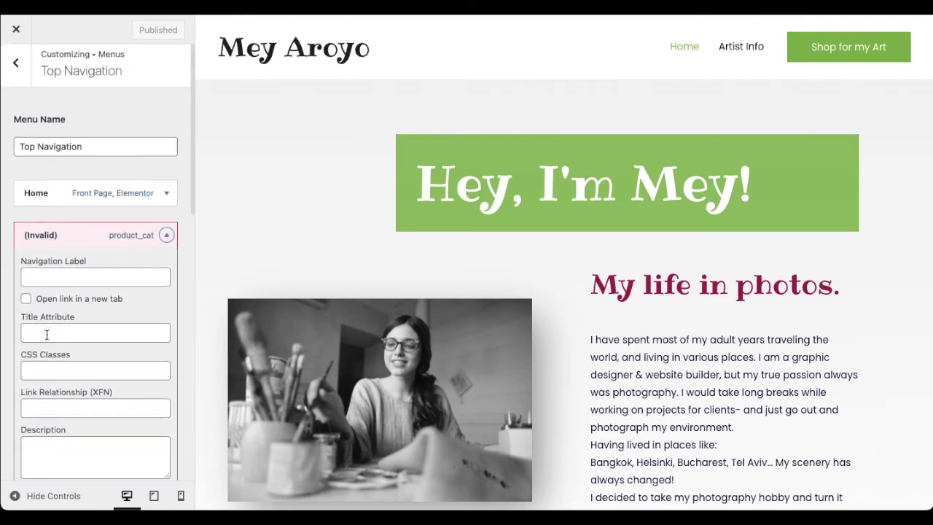
pyautogui.scroll(-5, 46, 331)
pyautogui.click(38, 235)
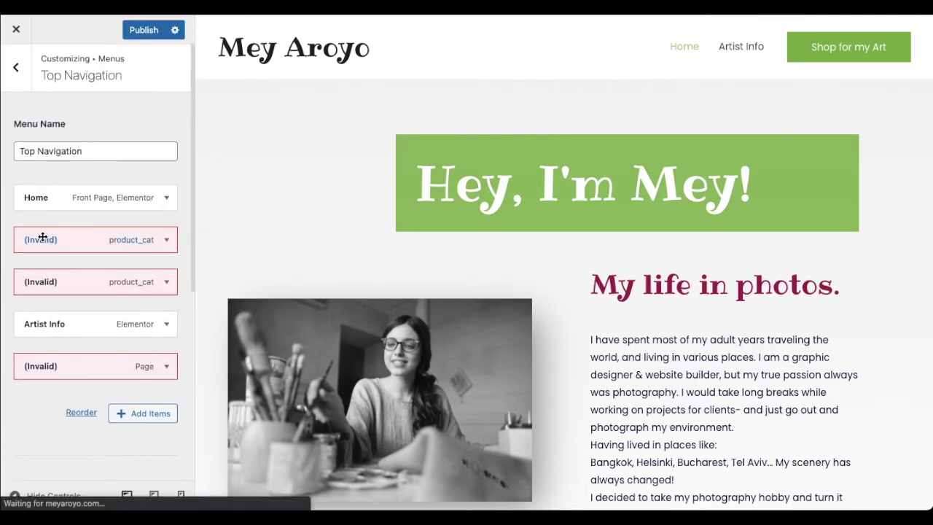
# - Remove the two remaining invalid product_cat entries and the invalid Contact entry
pyautogui.click(166, 240)
pyautogui.scroll(-5, 48, 305)
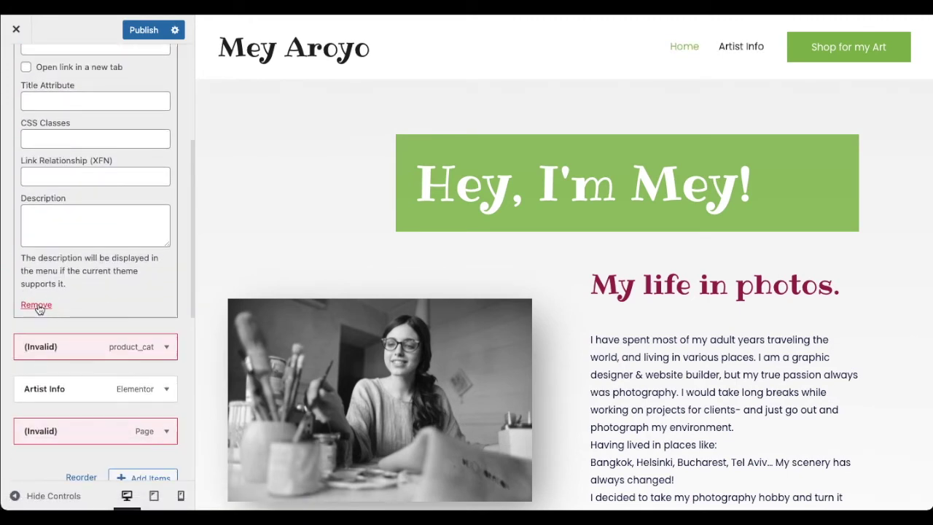
pyautogui.click(37, 305)
pyautogui.click(167, 240)
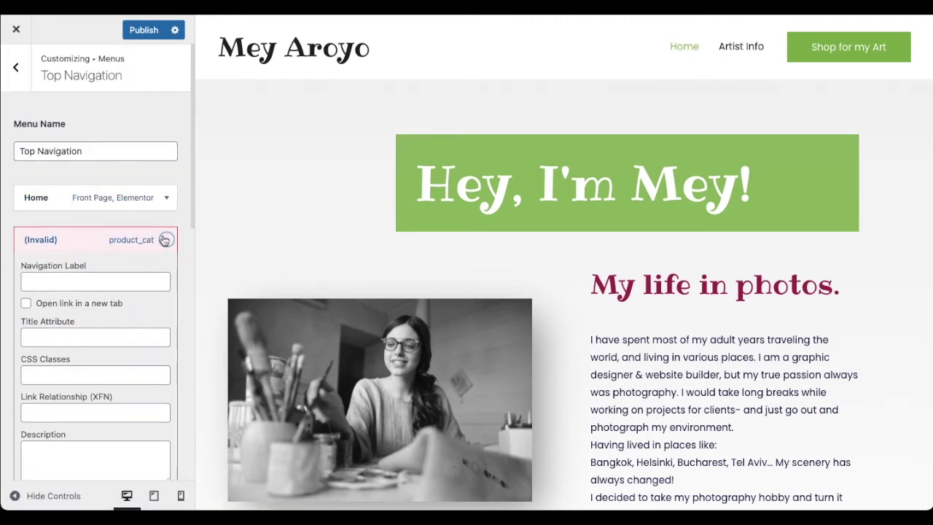
pyautogui.scroll(-5, 29, 363)
pyautogui.click(36, 338)
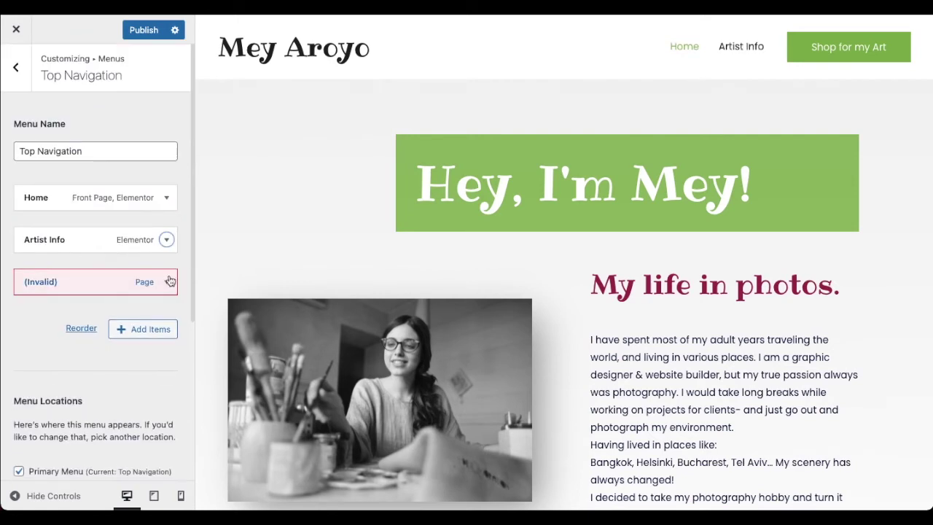
pyautogui.click(166, 282)
pyautogui.scroll(-3, 41, 383)
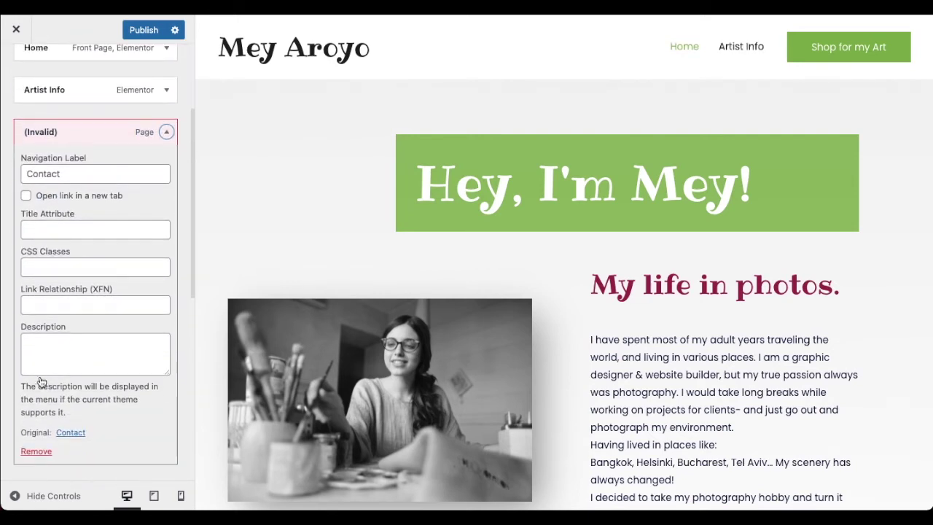
pyautogui.click(34, 452)
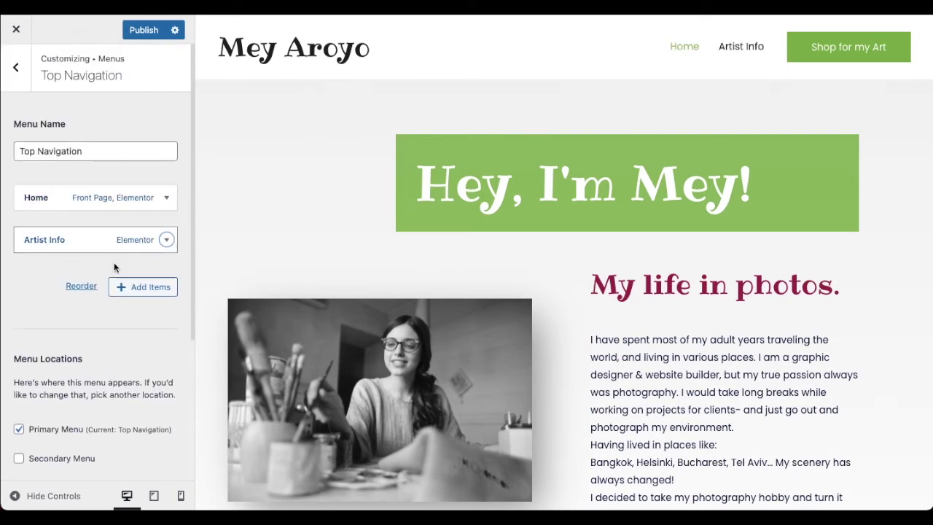
pyautogui.click(135, 290)
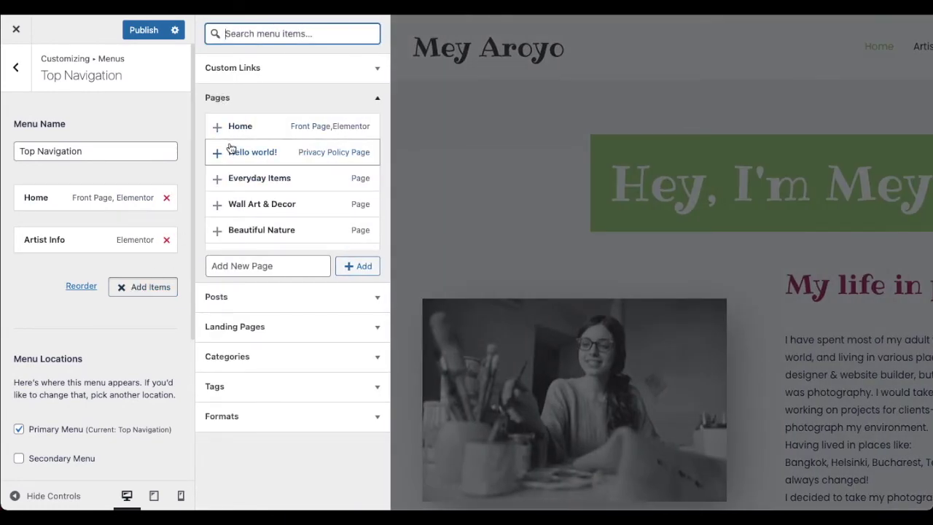
# - Add Everyday Items, Wall Art & Decor, Beautiful Nature and By the Water to Top Navigation
pyautogui.scroll(-2, 261, 187)
pyautogui.scroll(1, 261, 187)
pyautogui.click(264, 156)
pyautogui.click(272, 184)
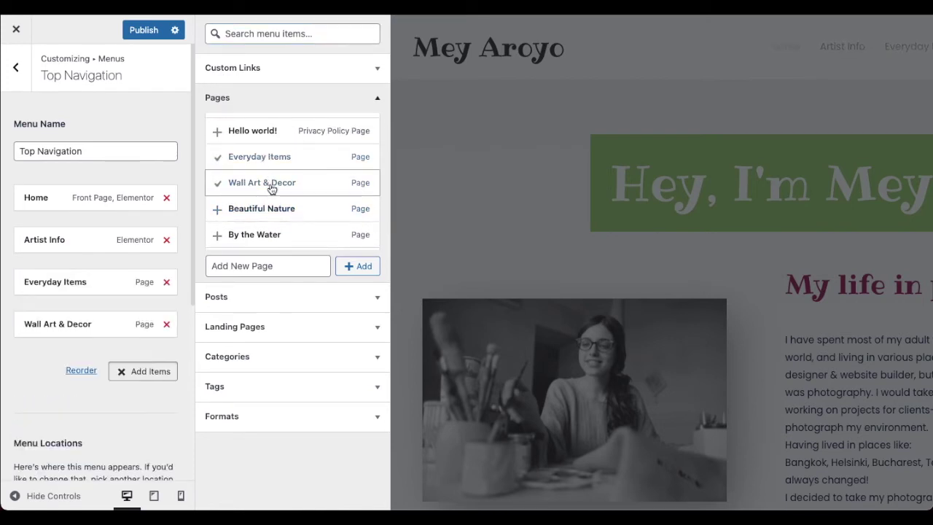
pyautogui.scroll(-1, 272, 188)
pyautogui.click(271, 184)
pyautogui.click(250, 204)
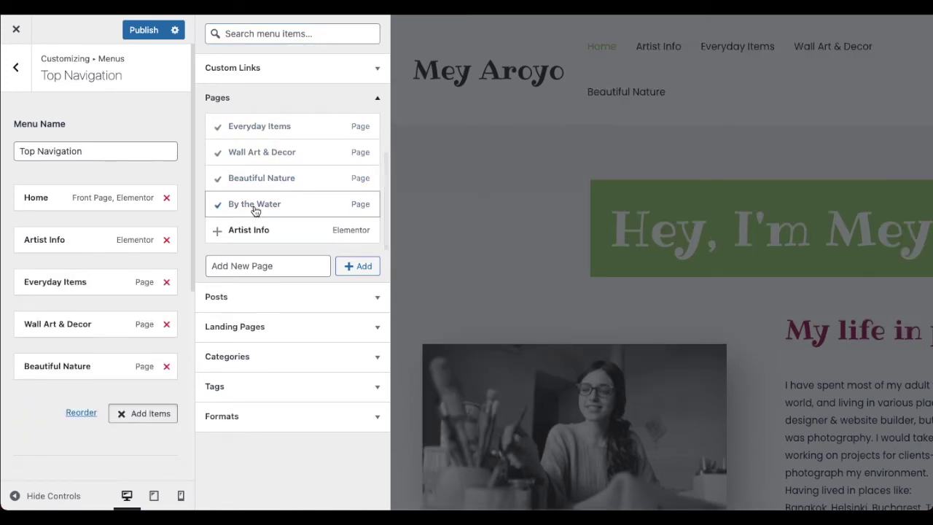
pyautogui.click(96, 357)
# - Nest Beautiful Nature and By the Water under Wall Art & Decor and publish the menu
pyautogui.moveTo(62, 366); pyautogui.dragTo(63, 238)
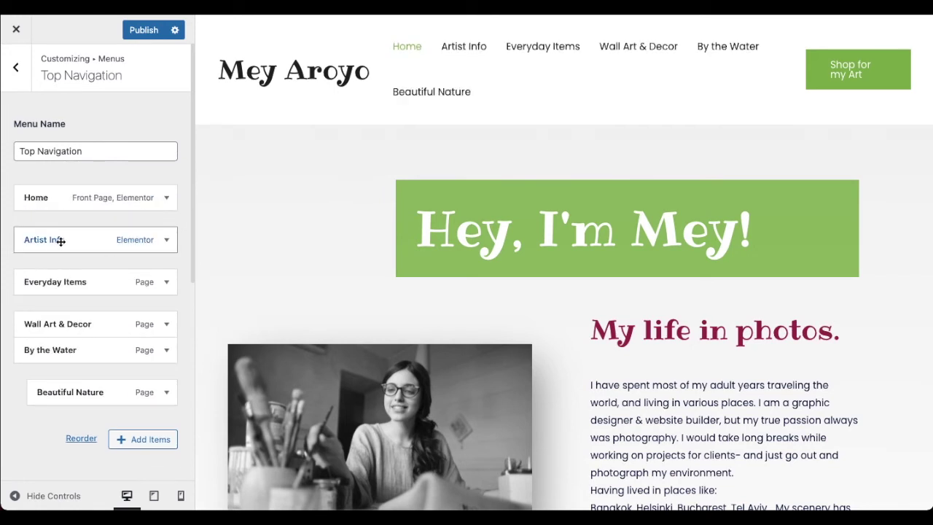
pyautogui.moveTo(39, 351)
pyautogui.mouseDown()
pyautogui.moveTo(87, 358)
pyautogui.moveTo(42, 358)
pyautogui.mouseUp()
pyautogui.moveTo(54, 390); pyautogui.dragTo(32, 247)
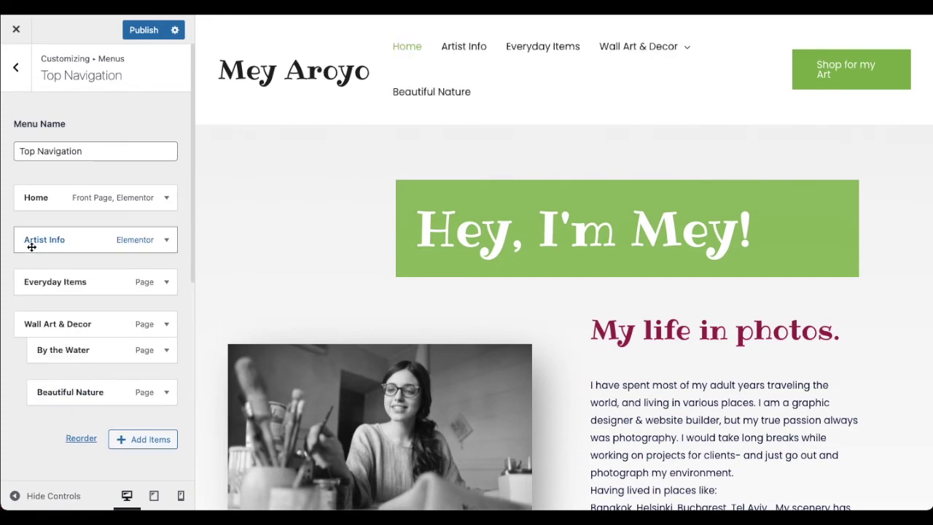
pyautogui.moveTo(53, 353)
pyautogui.mouseDown()
pyautogui.moveTo(26, 367)
pyautogui.moveTo(43, 371)
pyautogui.moveTo(42, 400)
pyautogui.moveTo(77, 349)
pyautogui.moveTo(40, 358)
pyautogui.mouseUp()
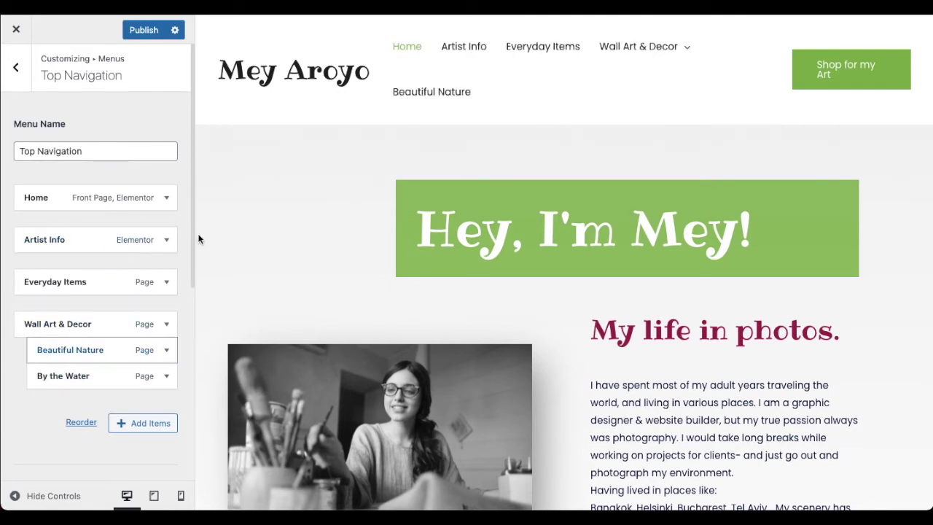
pyautogui.click(147, 31)
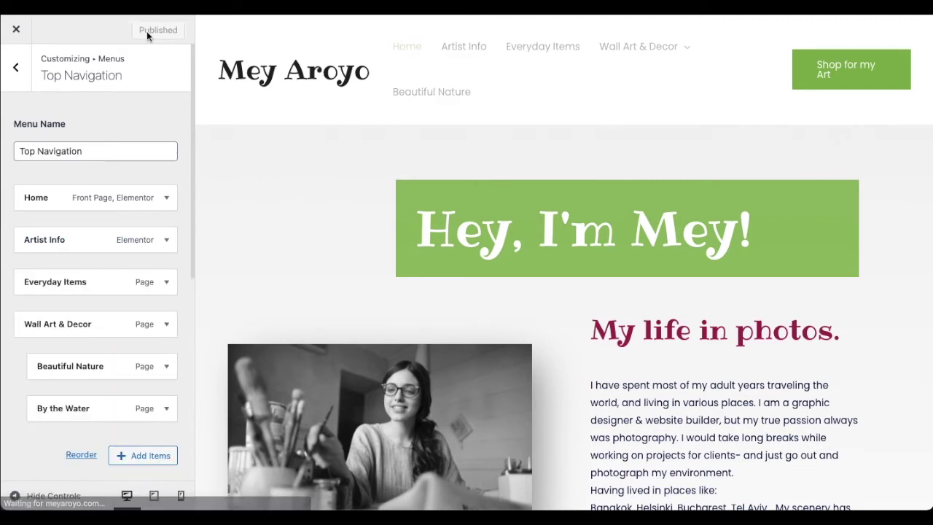
pyautogui.click(17, 33)
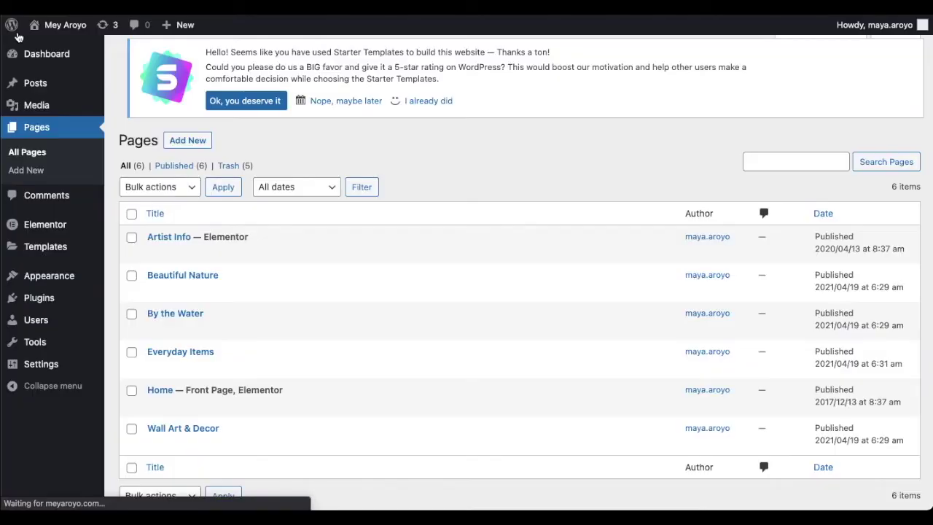
# - In Appearance > Menus, drag By the Water out to Top Navigation's top level
pyautogui.moveTo(47, 278)
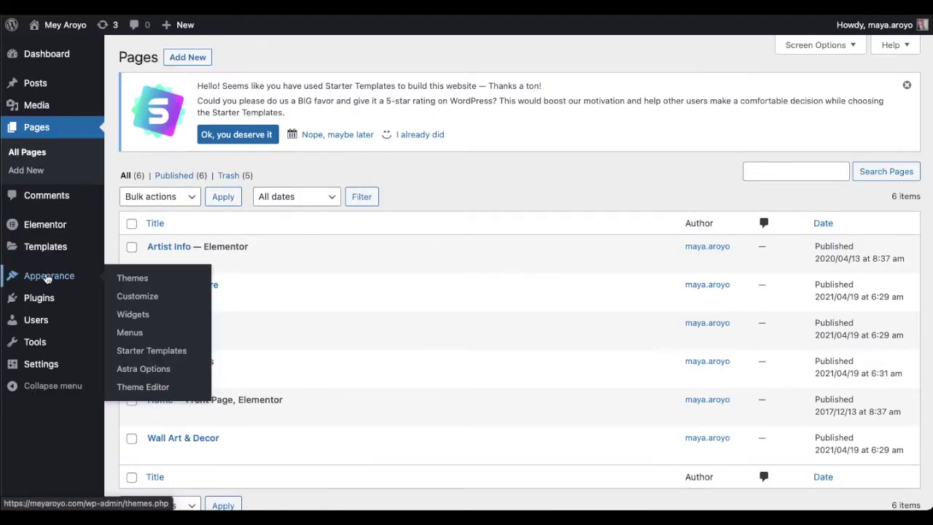
pyautogui.click(129, 334)
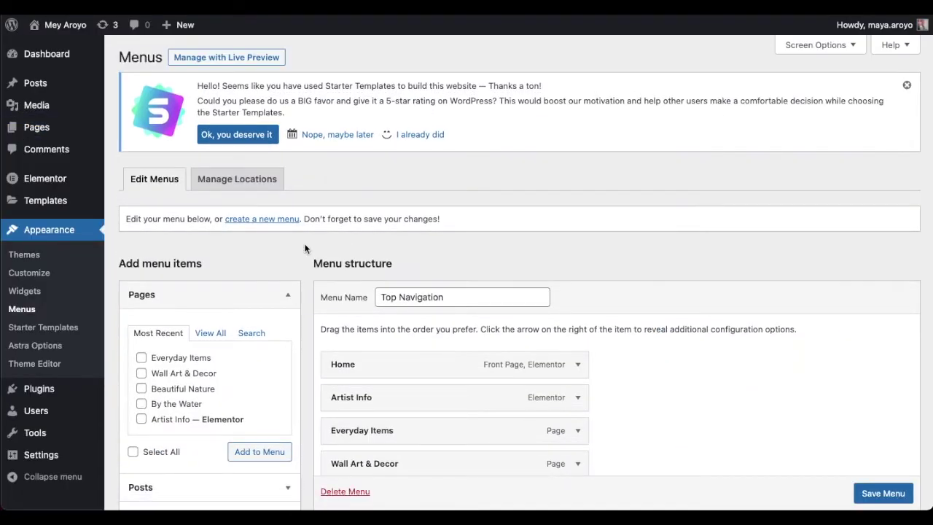
pyautogui.scroll(-3, 496, 235)
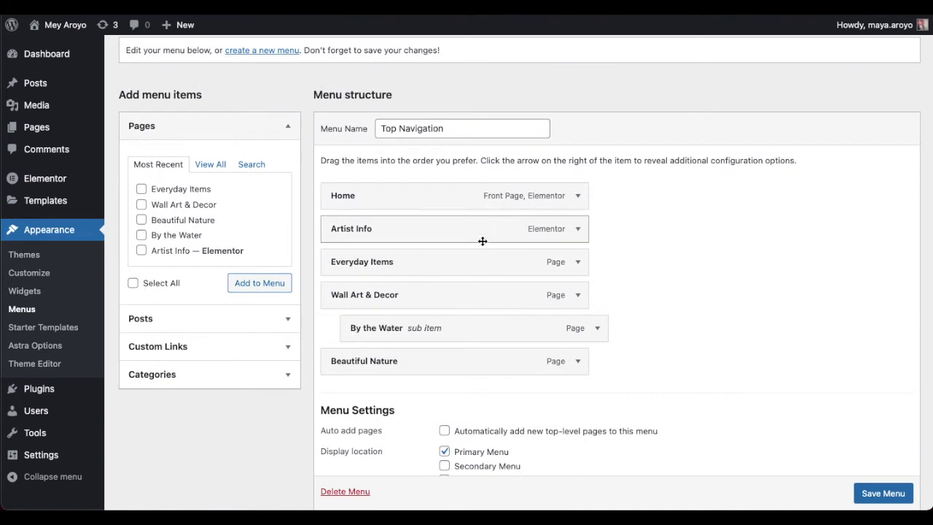
pyautogui.moveTo(481, 333); pyautogui.dragTo(465, 333)
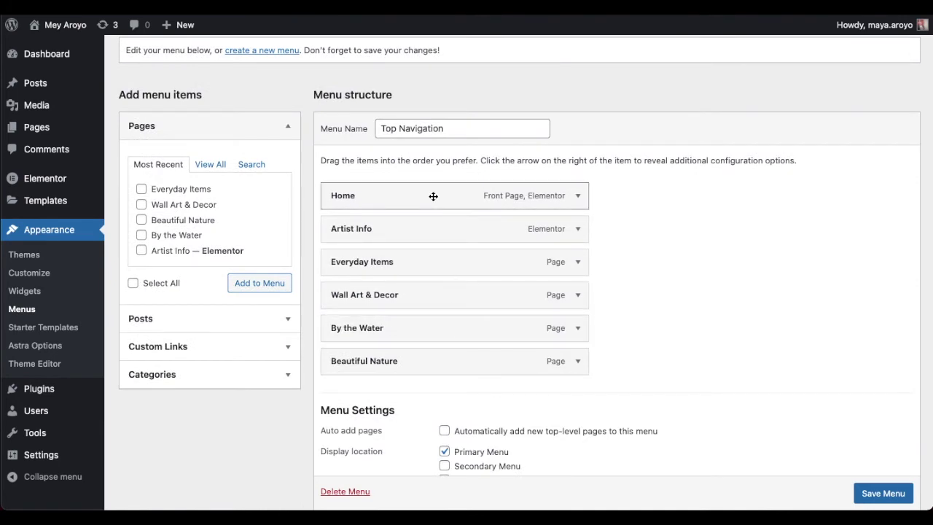
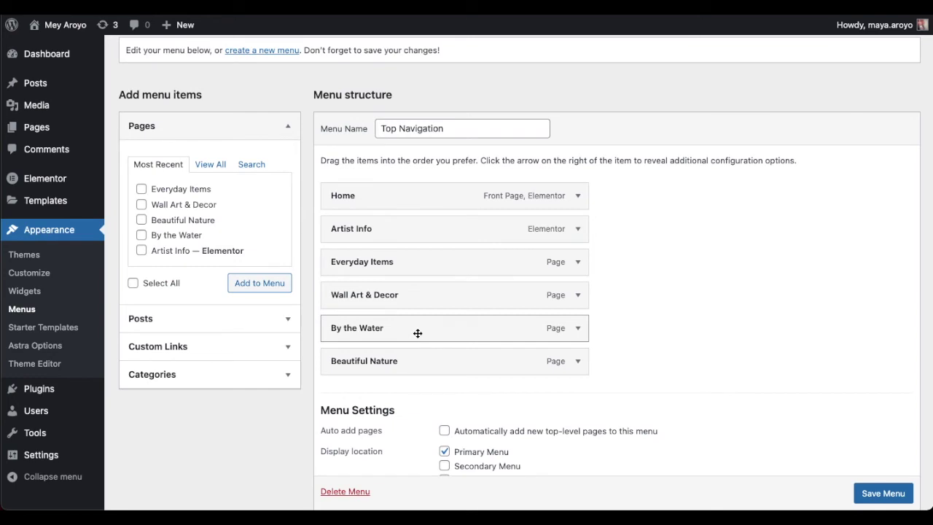
# - Add a 'Photo Galleries' custom link with URL # to the Top Navigation menu
pyautogui.click(195, 350)
pyautogui.click(205, 226)
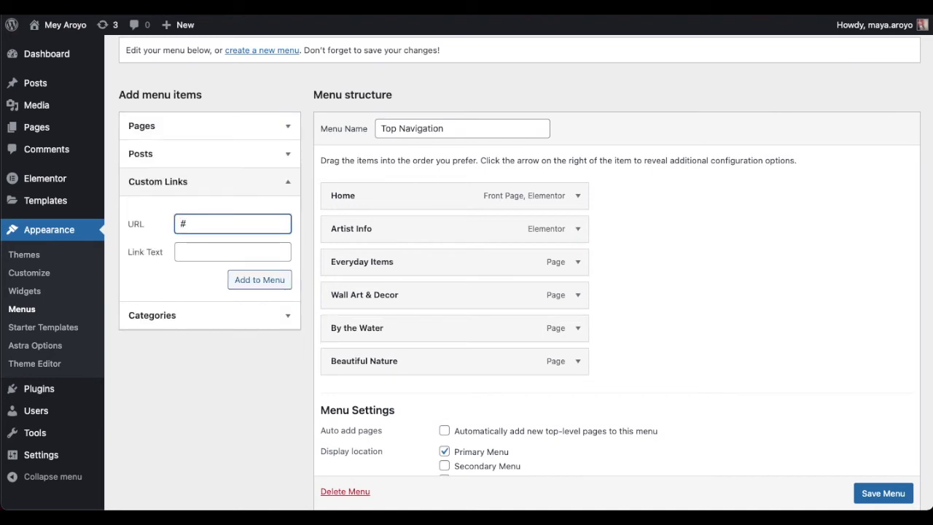
pyautogui.click(203, 253)
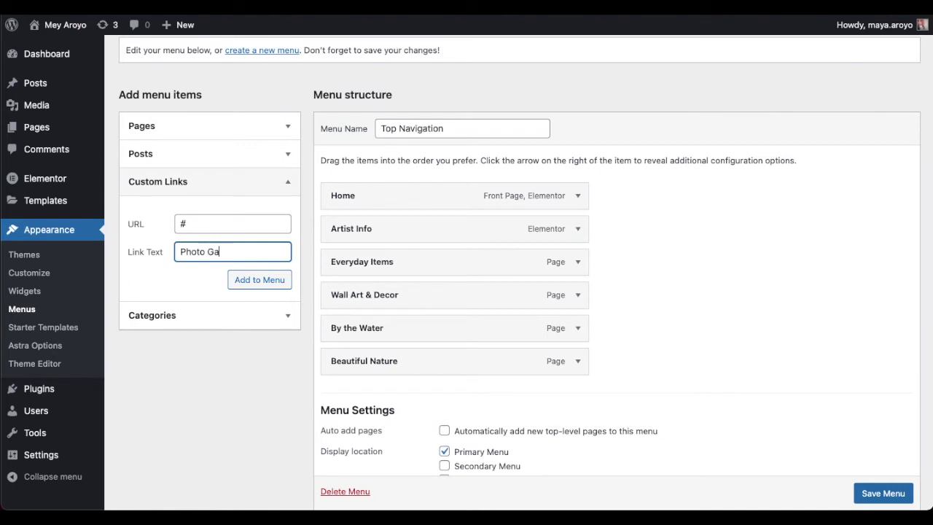
pyautogui.click(258, 283)
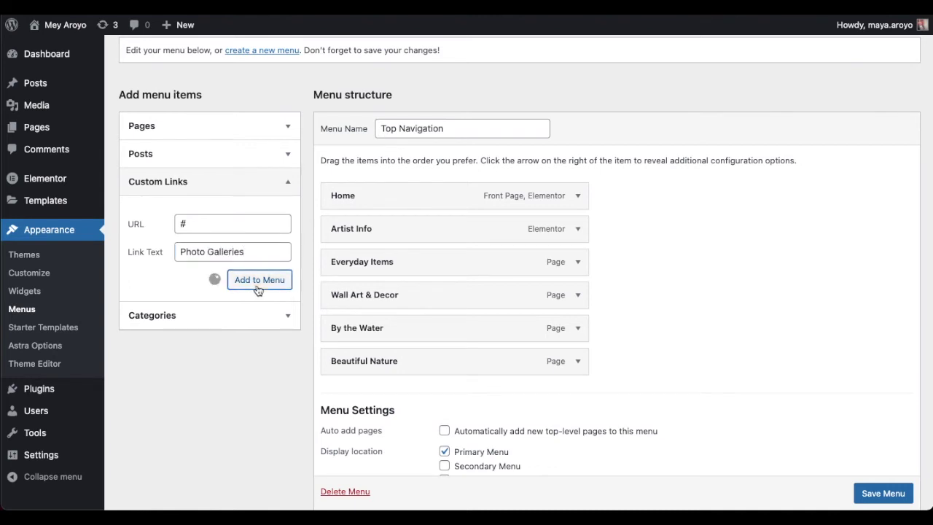
# - Move Photo Galleries below Artist Info, nest Beautiful Nature and By the Water under it, and save
pyautogui.moveTo(376, 397); pyautogui.dragTo(372, 243)
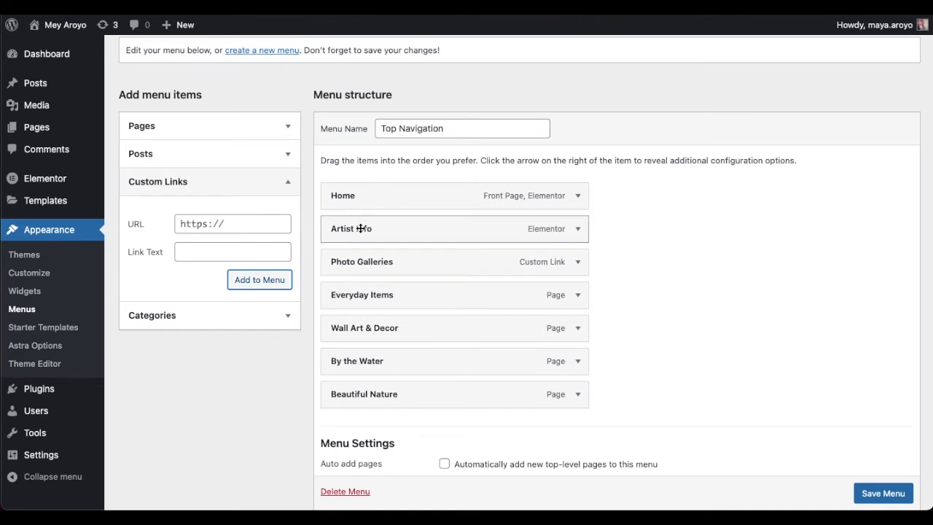
pyautogui.moveTo(364, 394); pyautogui.dragTo(383, 293)
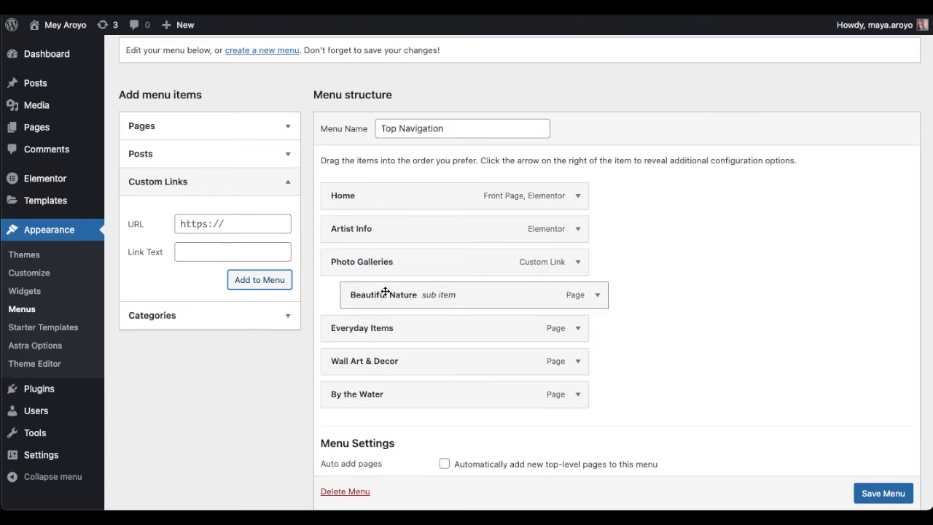
pyautogui.moveTo(373, 409); pyautogui.dragTo(399, 328)
pyautogui.scroll(-1, 873, 499)
pyautogui.click(873, 496)
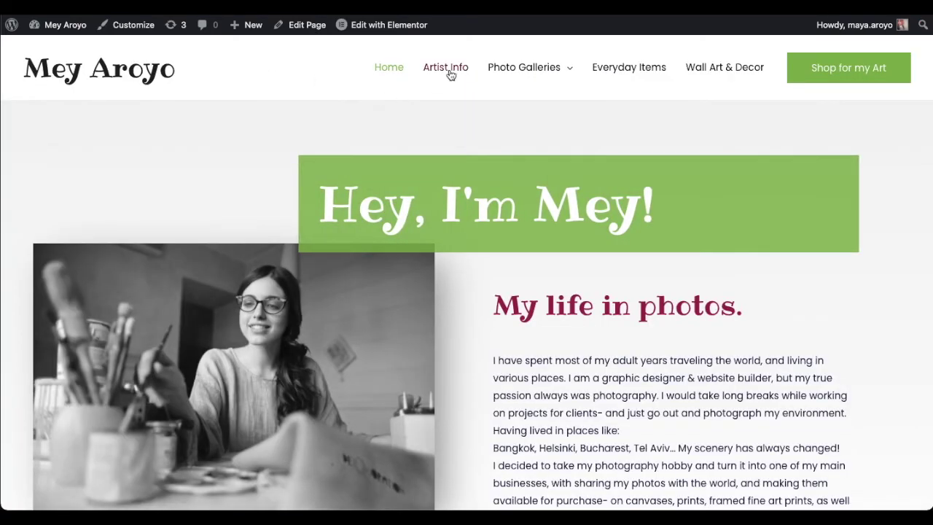
pyautogui.moveTo(503, 71)
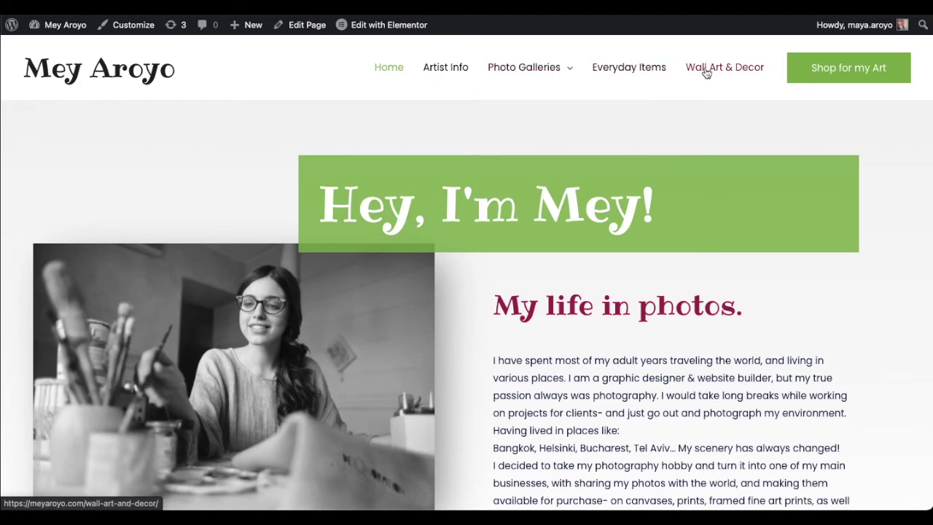
pyautogui.click(450, 70)
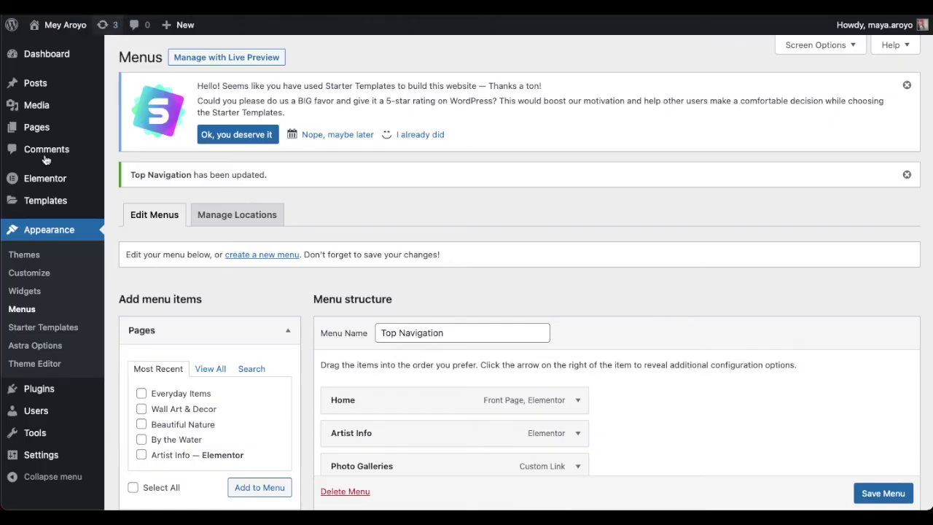
# - Go from the installed plugins list to the Add New Plugins page
pyautogui.moveTo(50, 177)
pyautogui.scroll(-1, 49, 178)
pyautogui.click(36, 387)
pyautogui.scroll(1, 278, 298)
pyautogui.scroll(-3, 278, 299)
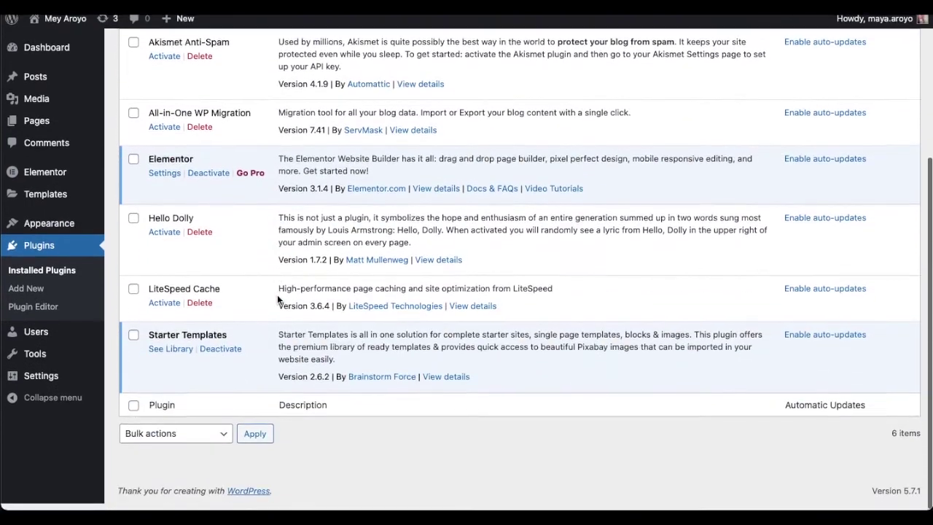
pyautogui.scroll(3, 278, 298)
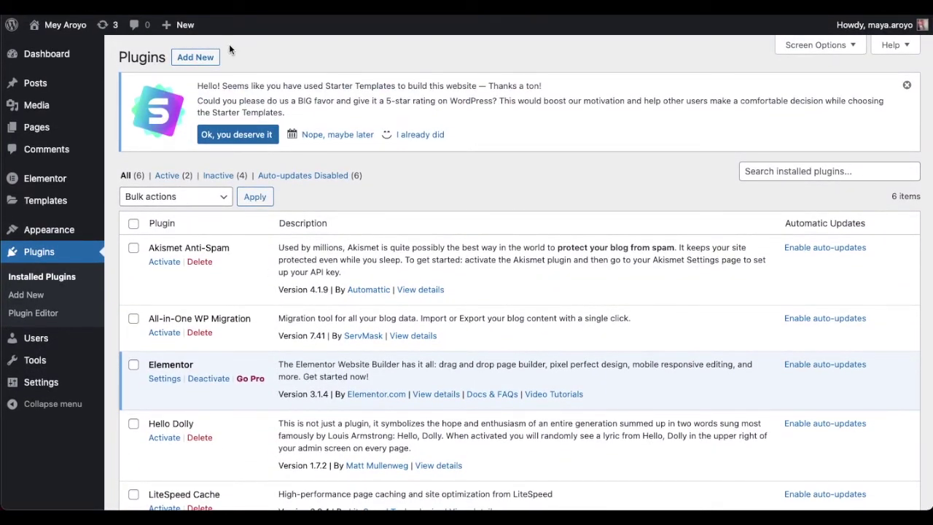
pyautogui.click(197, 57)
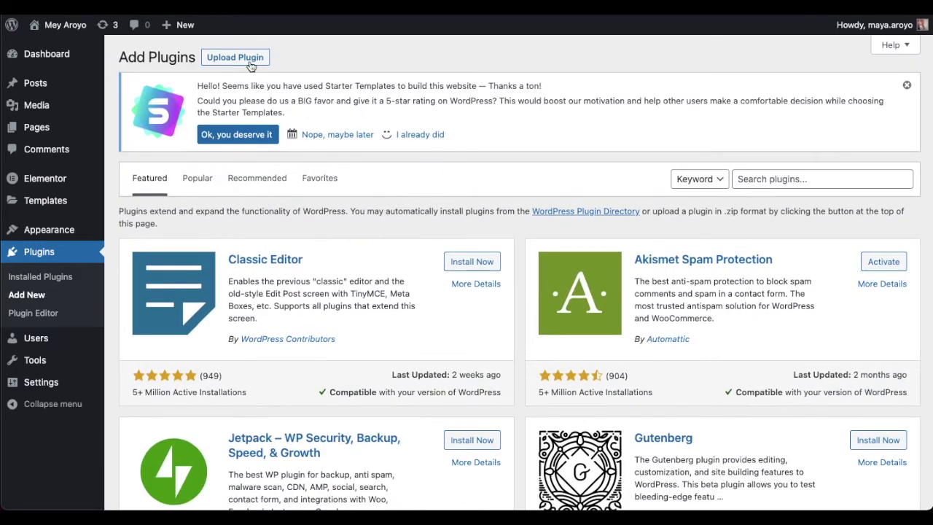
pyautogui.click(248, 63)
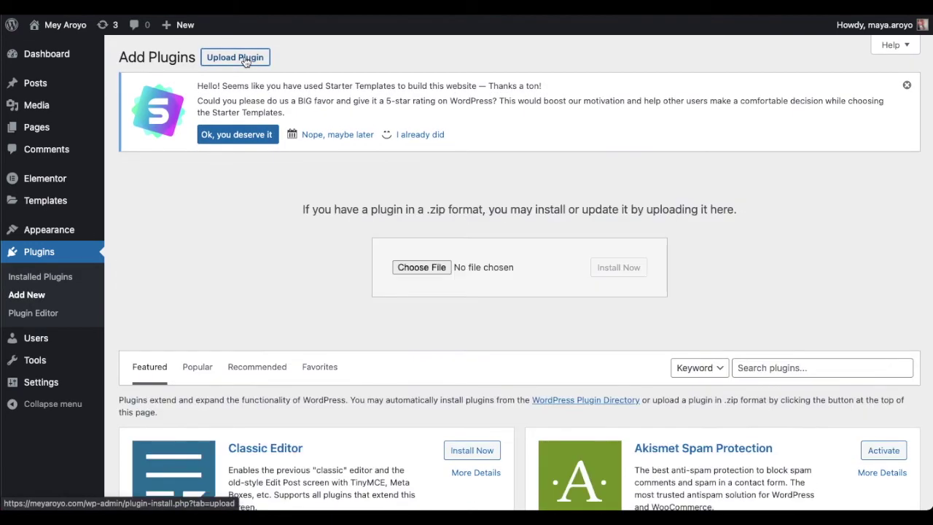
pyautogui.scroll(-2, 335, 258)
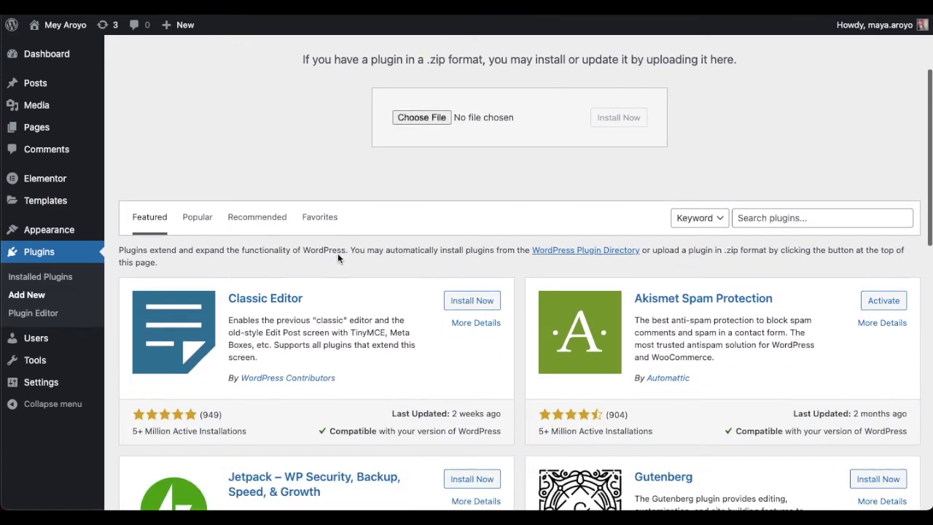
# - Search the plugin directory for 'cont' and install Contact Form 7
pyautogui.click(766, 217)
pyautogui.write('contact')
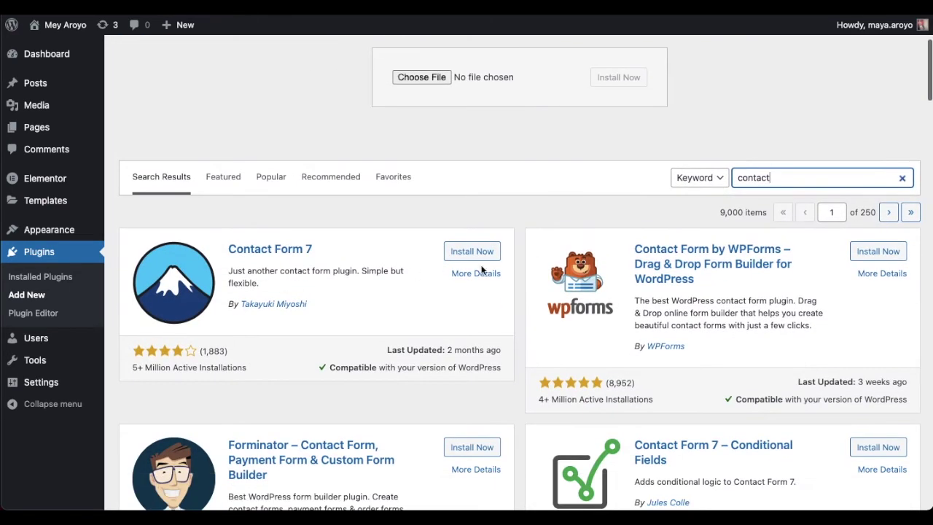
pyautogui.scroll(-2, 534, 270)
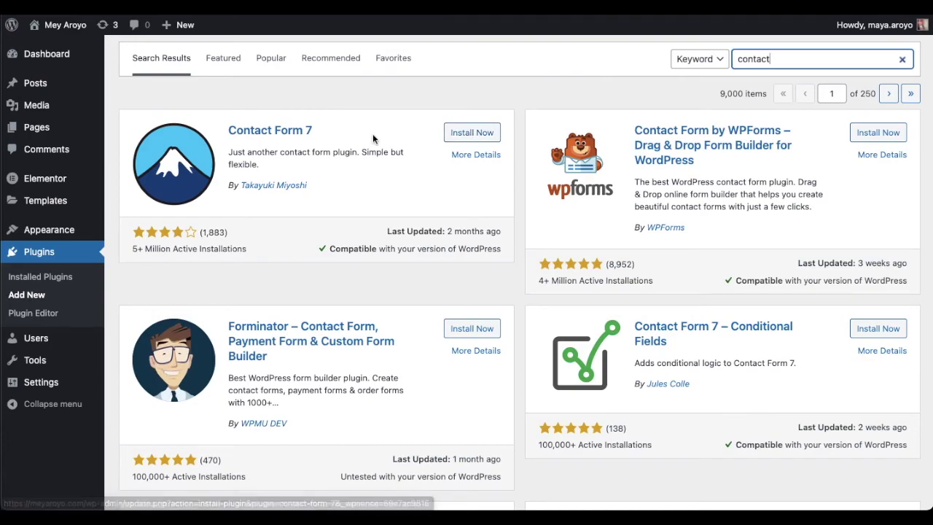
pyautogui.scroll(-4, 372, 135)
pyautogui.scroll(-8, 373, 138)
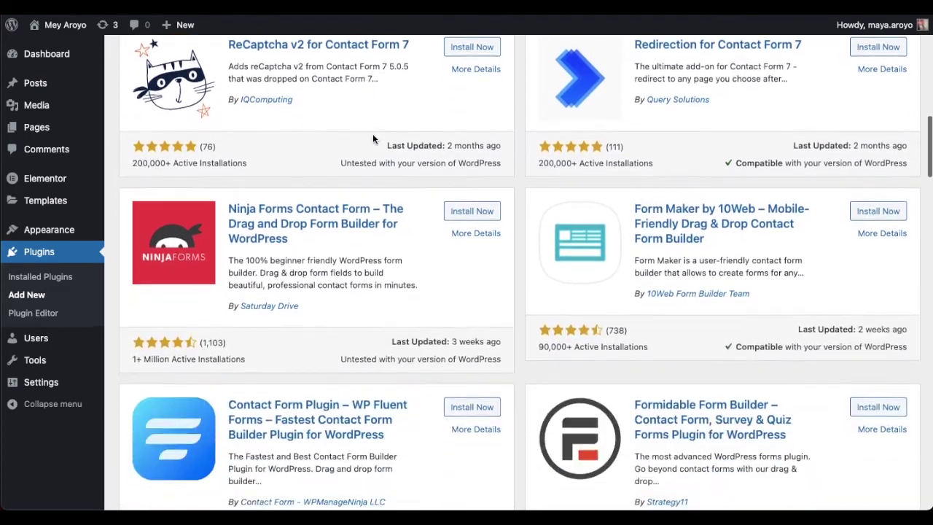
pyautogui.scroll(7, 372, 138)
pyautogui.scroll(10, 372, 133)
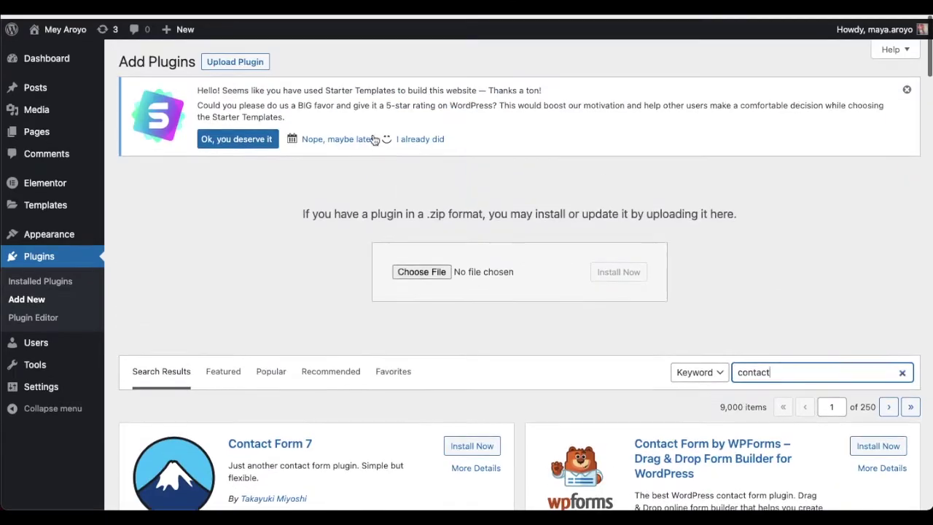
pyautogui.scroll(-5, 372, 139)
pyautogui.click(474, 222)
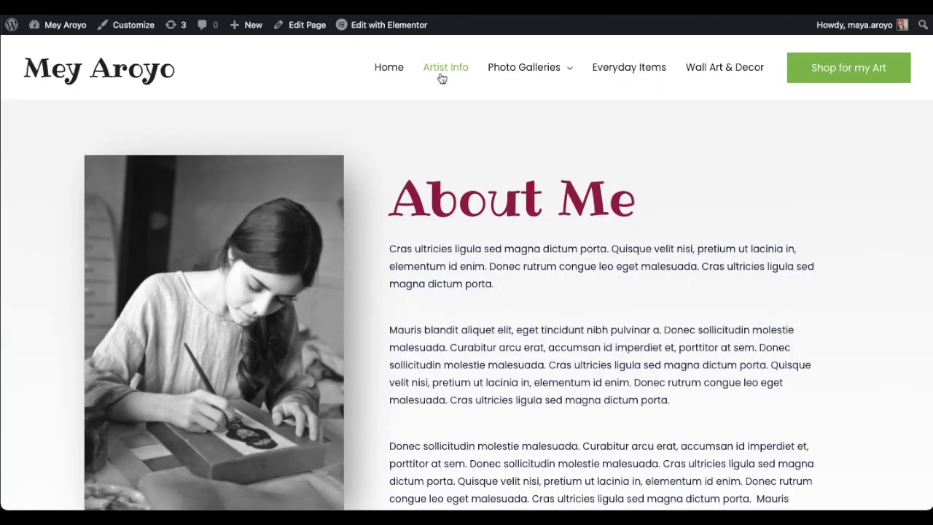
# - Open the About Me page in Elementor and select its portrait photo's Image widget
pyautogui.moveTo(385, 34)
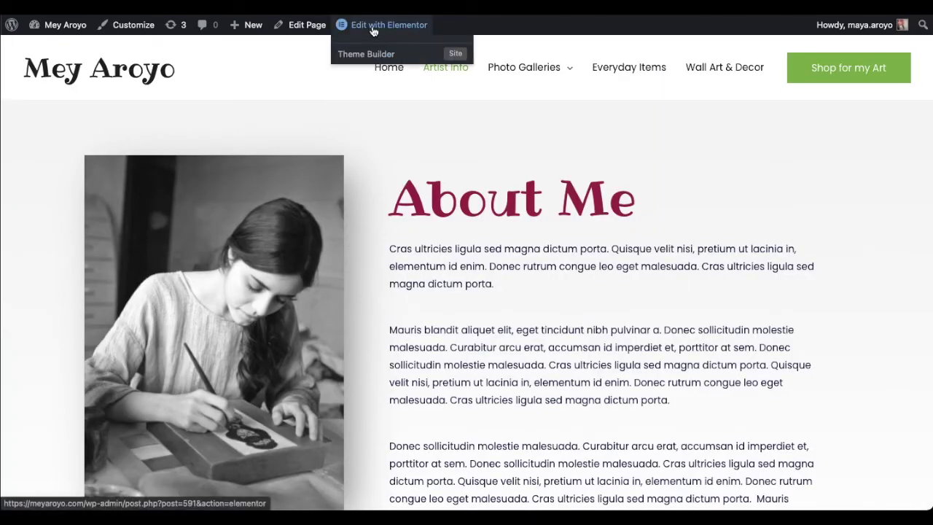
pyautogui.click(373, 28)
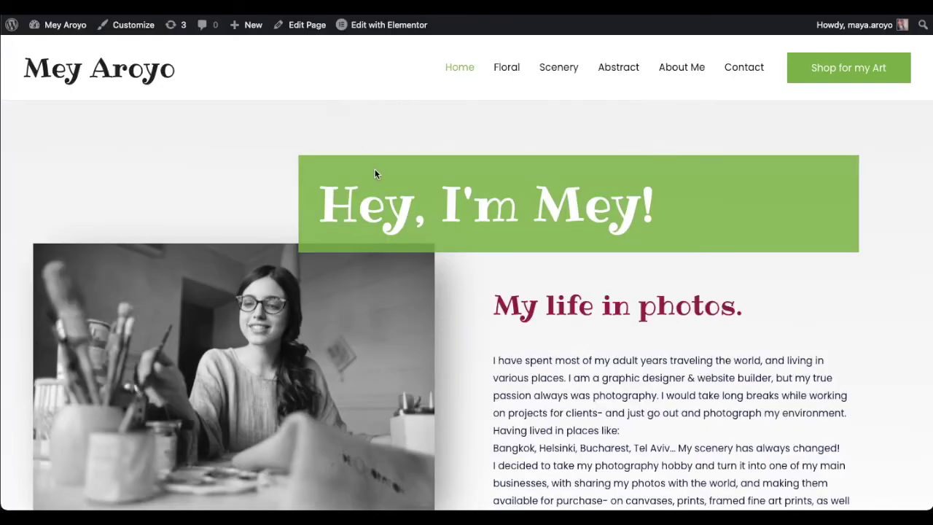
pyautogui.scroll(-3, 375, 173)
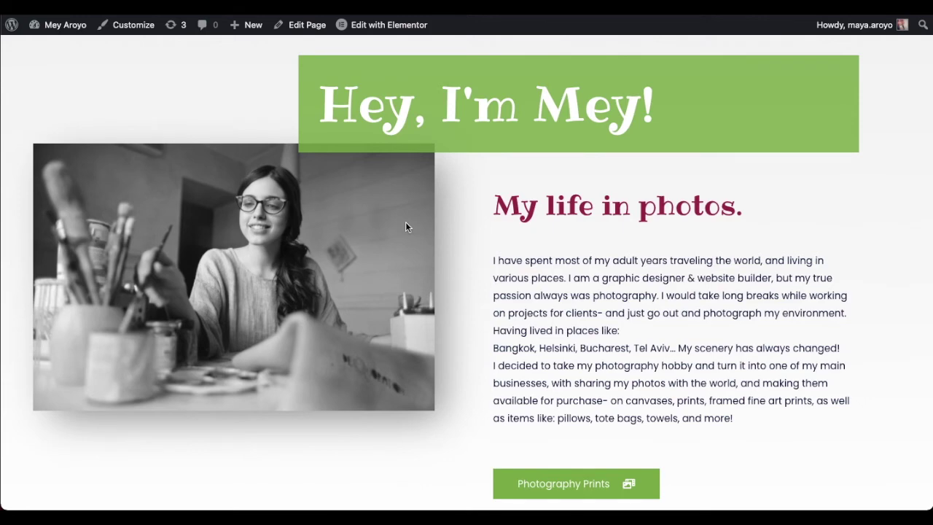
pyautogui.scroll(3, 405, 221)
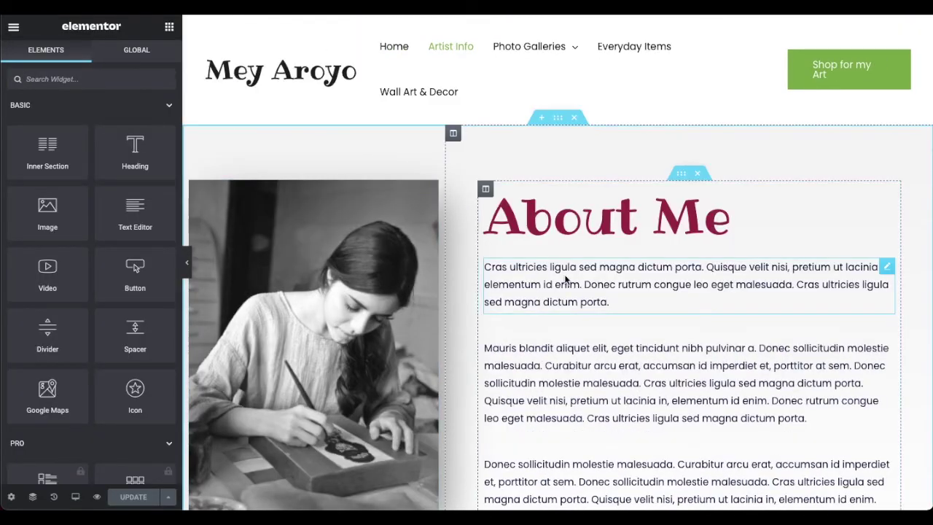
pyautogui.click(383, 291)
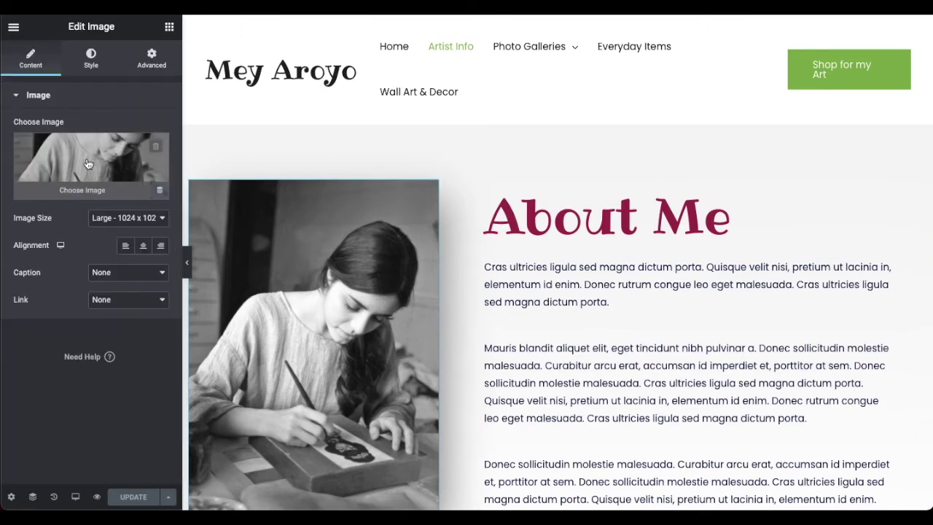
# - Open the portrait's media picker, browse its Pixabay, Upload and Media Library tabs, and preview the page
pyautogui.click(86, 162)
pyautogui.scroll(-3, 387, 203)
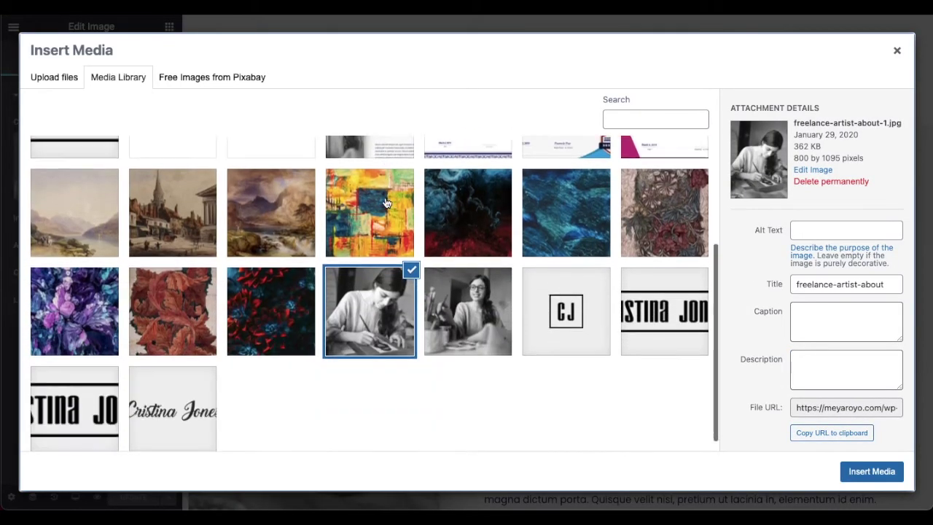
pyautogui.scroll(3, 387, 203)
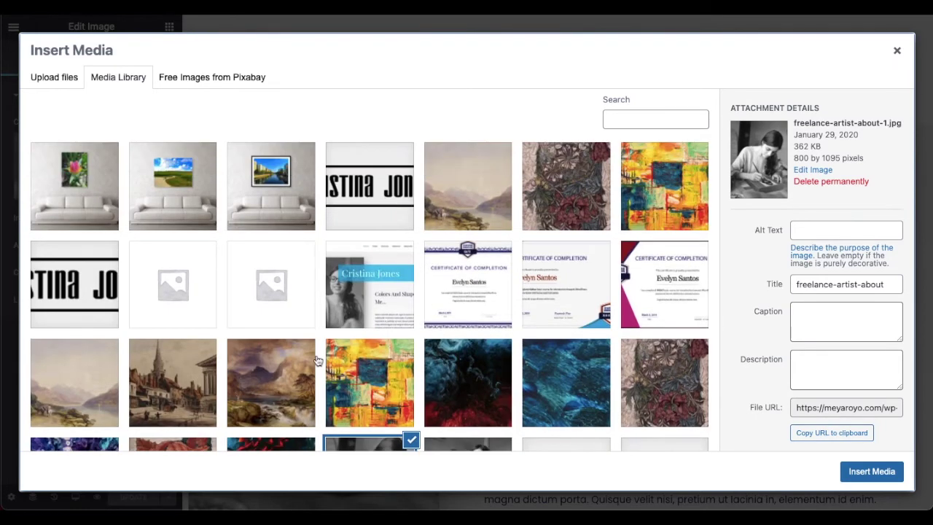
pyautogui.click(235, 86)
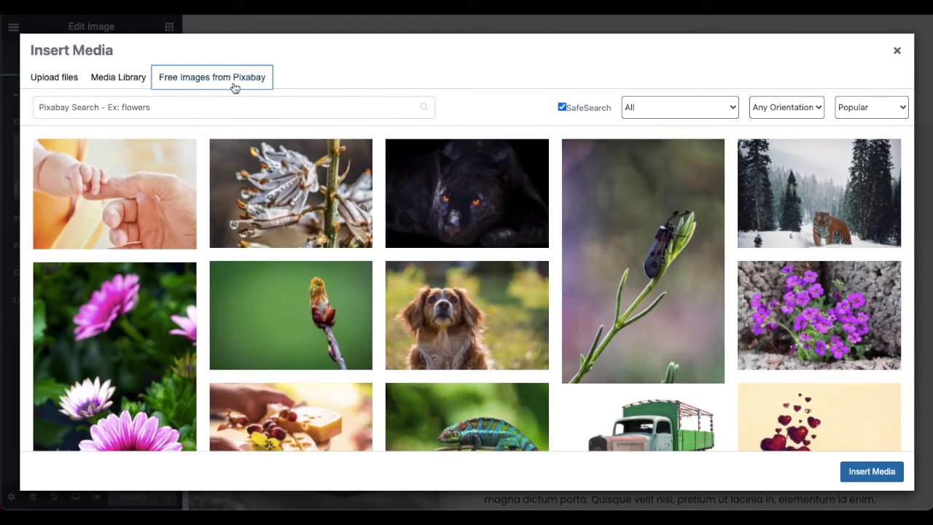
pyautogui.click(56, 85)
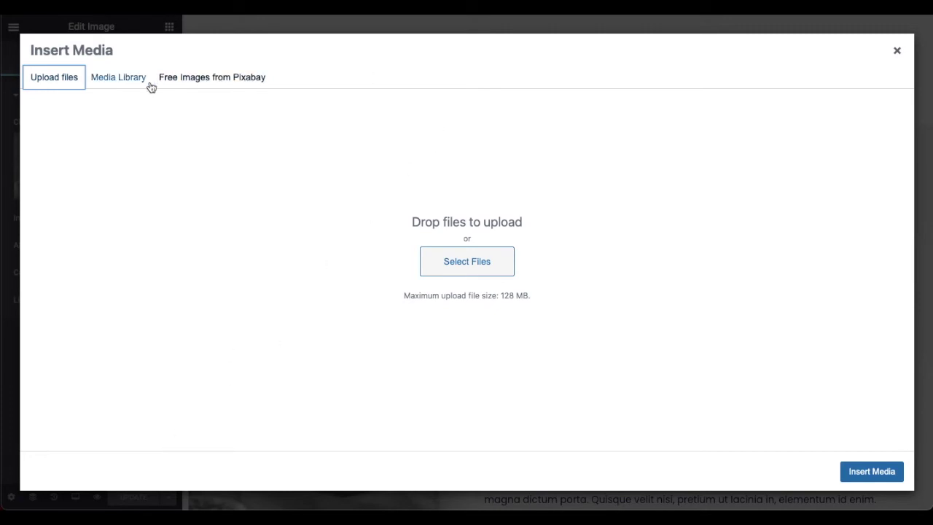
pyautogui.click(121, 78)
pyautogui.click(220, 29)
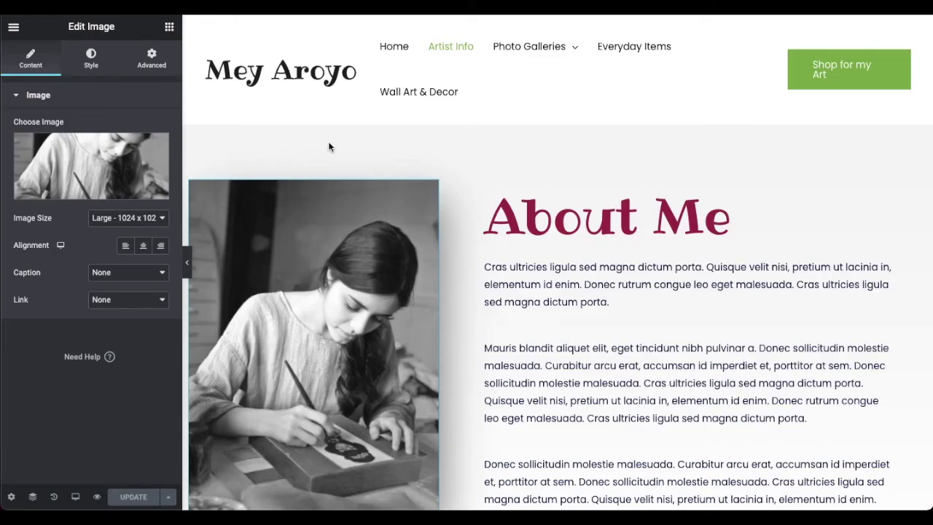
pyautogui.scroll(-2, 426, 251)
pyautogui.click(188, 261)
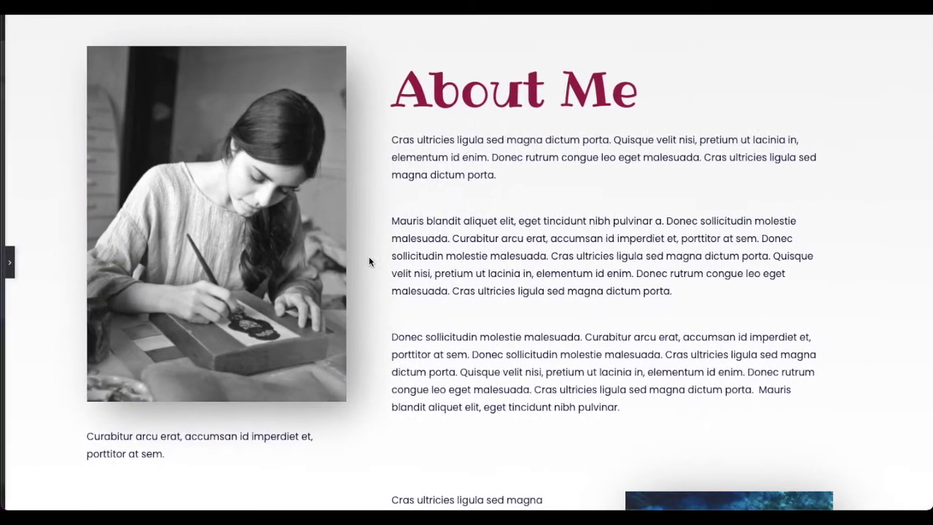
pyautogui.scroll(1, 452, 234)
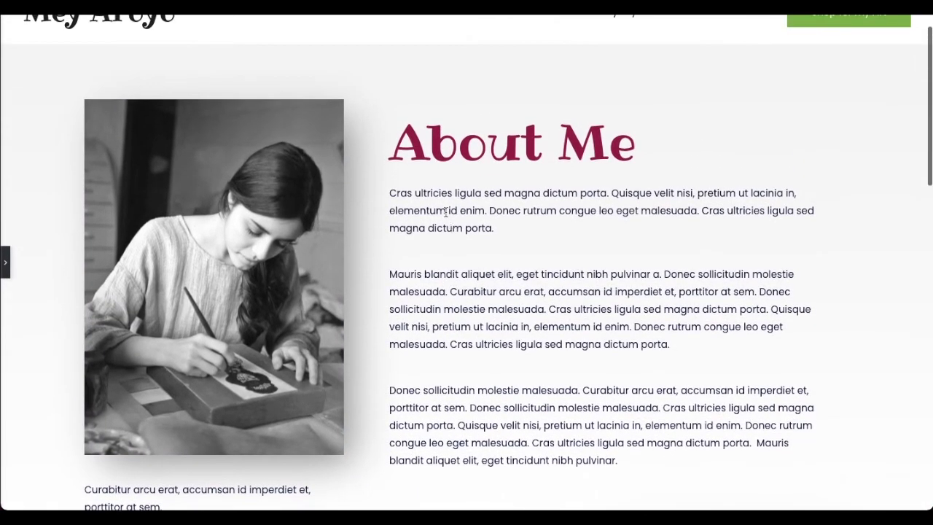
# - Reopen the image's media library and bring up Finder to find a replacement photo
pyautogui.click(6, 262)
pyautogui.click(80, 143)
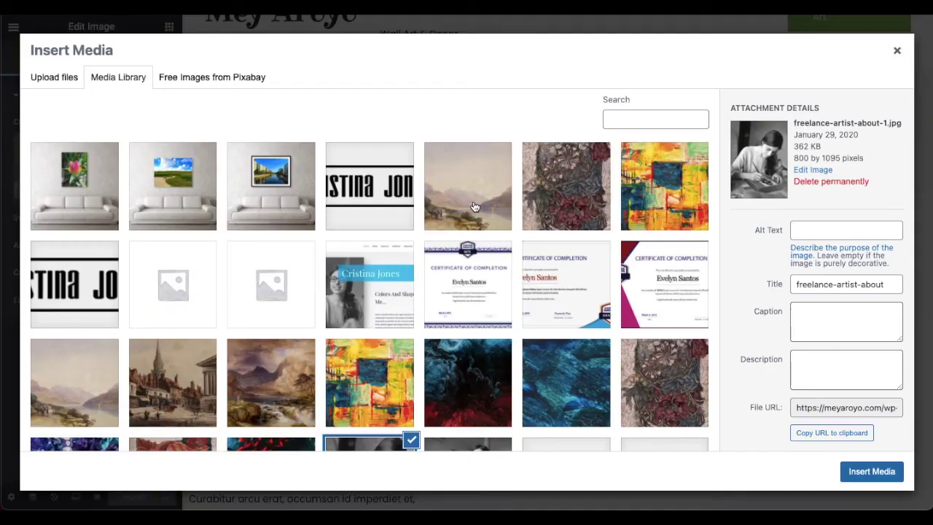
pyautogui.scroll(-3, 400, 344)
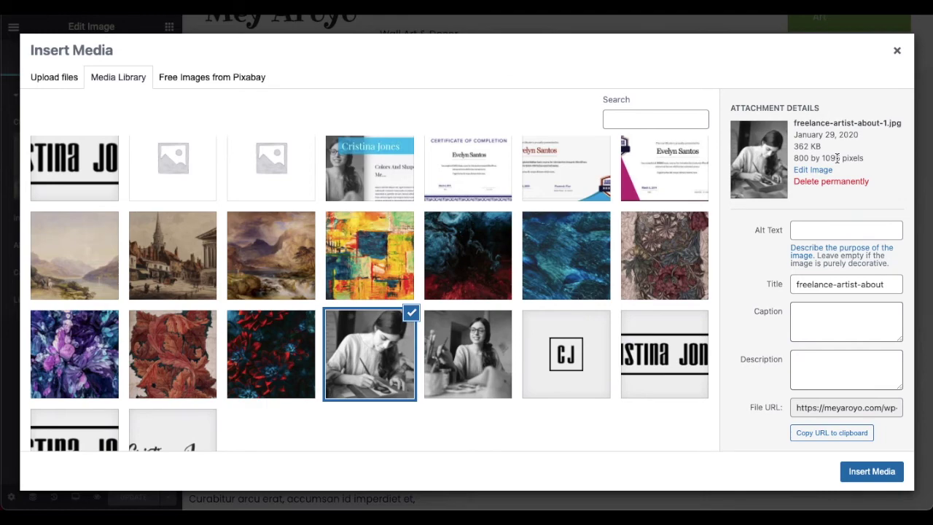
pyautogui.click(83, 470)
# - Upload IMG_5312.JPG from Finder into the Media Library and insert it as the portrait
pyautogui.click(631, 312)
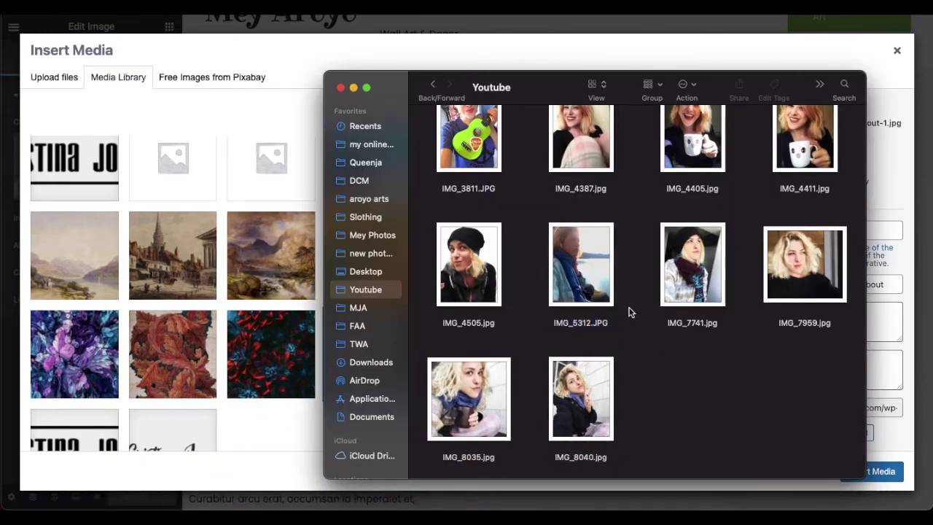
pyautogui.moveTo(581, 266); pyautogui.dragTo(287, 304)
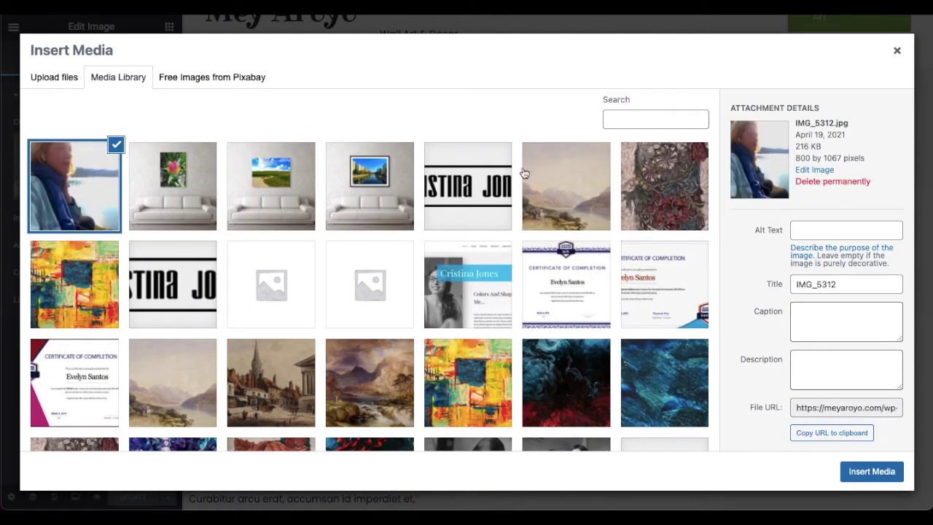
pyautogui.doubleClick(816, 284)
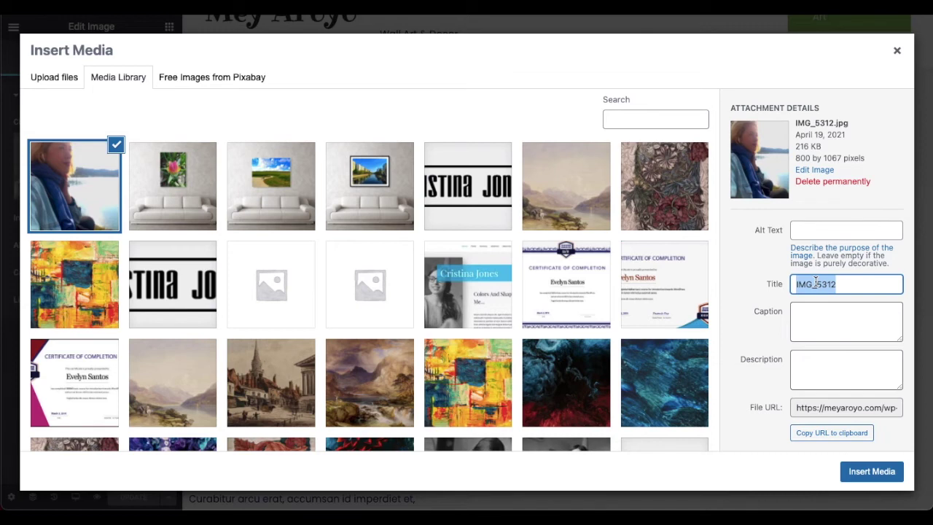
pyautogui.click(812, 230)
pyautogui.click(754, 226)
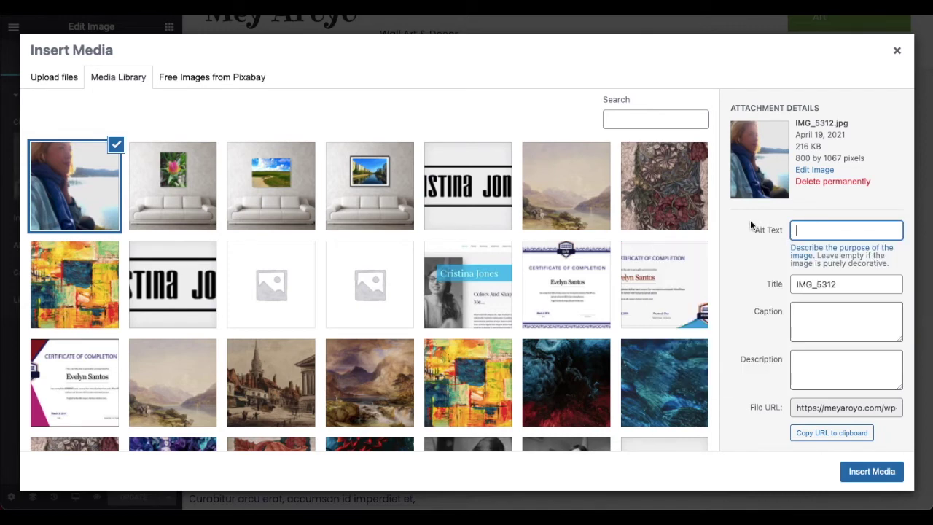
pyautogui.click(862, 472)
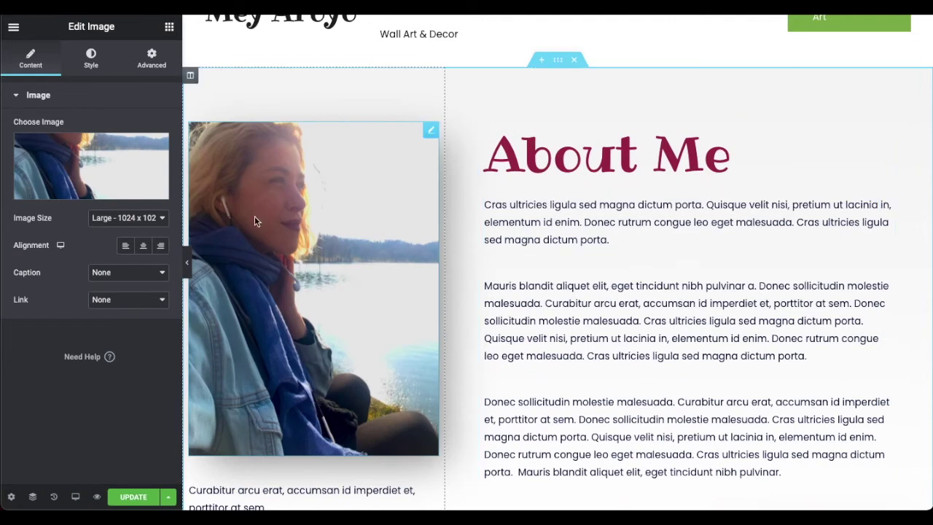
# - Preview the page, then select the old caption text below the photo for editing
pyautogui.click(186, 263)
pyautogui.click(6, 263)
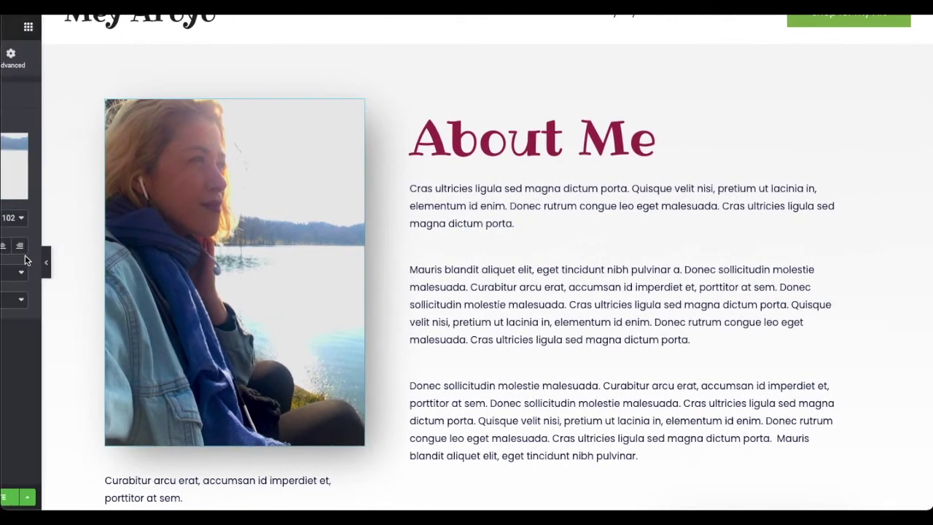
pyautogui.scroll(-2, 602, 260)
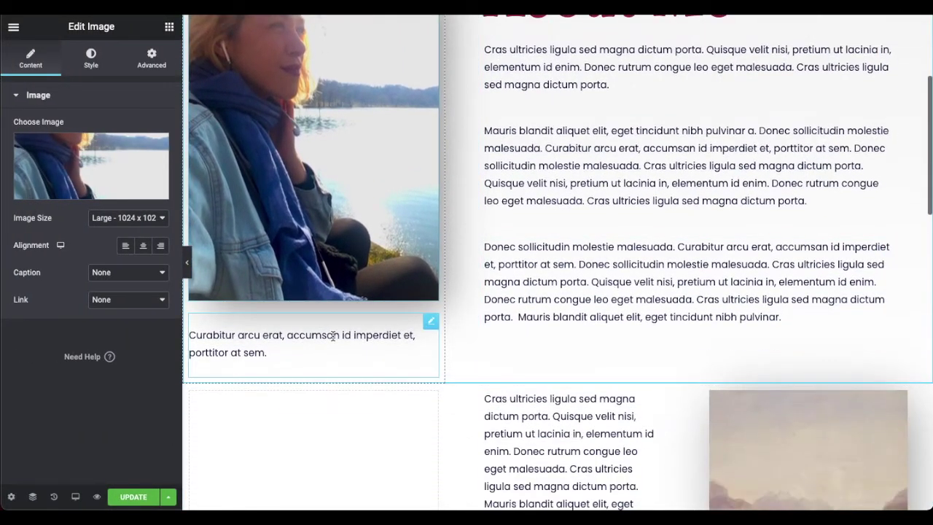
pyautogui.click(431, 321)
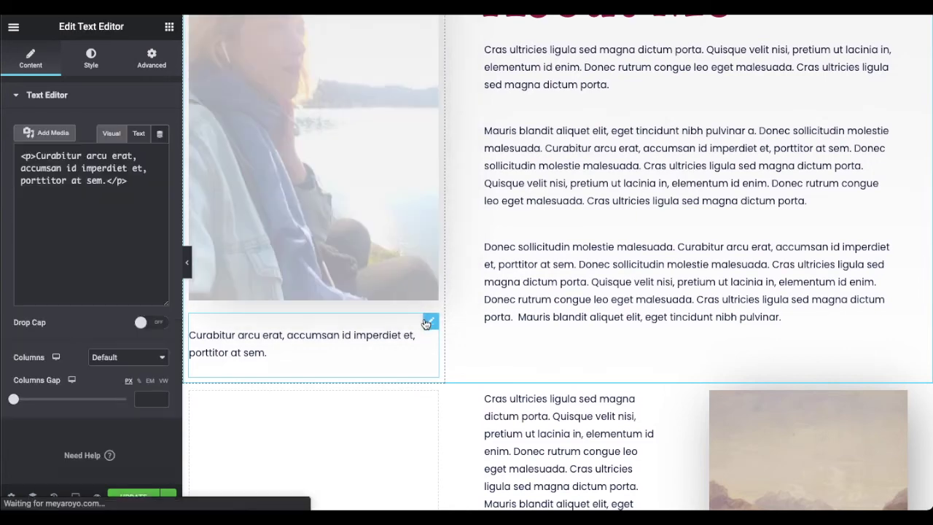
pyautogui.moveTo(102, 246); pyautogui.dragTo(12, 208)
# - Type the caption 'A beautiful sunny day, taking photos at Tineretului Park, In Bucharest, Romania,'
pyautogui.write('A')
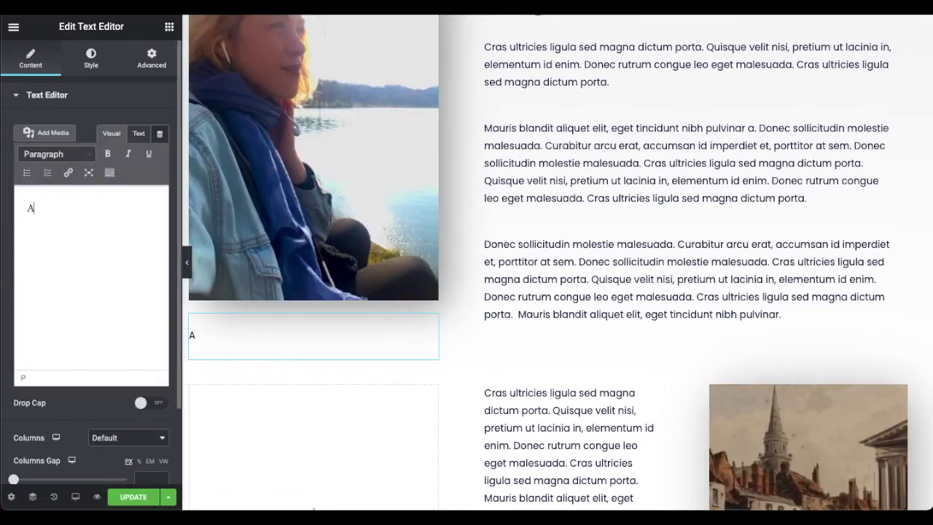
pyautogui.write(' beautiful sunny day,')
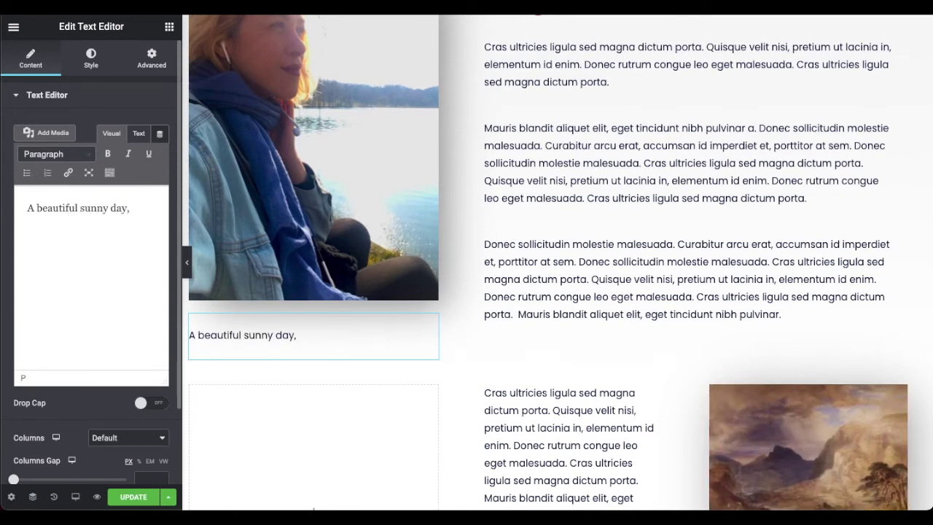
pyautogui.scroll(3, 275, 200)
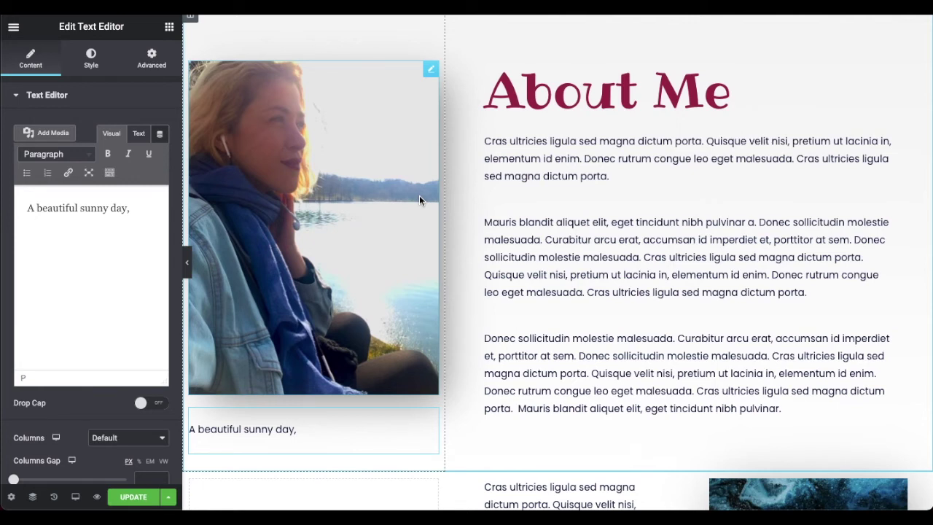
pyautogui.write('taking photos at Tineretului ')
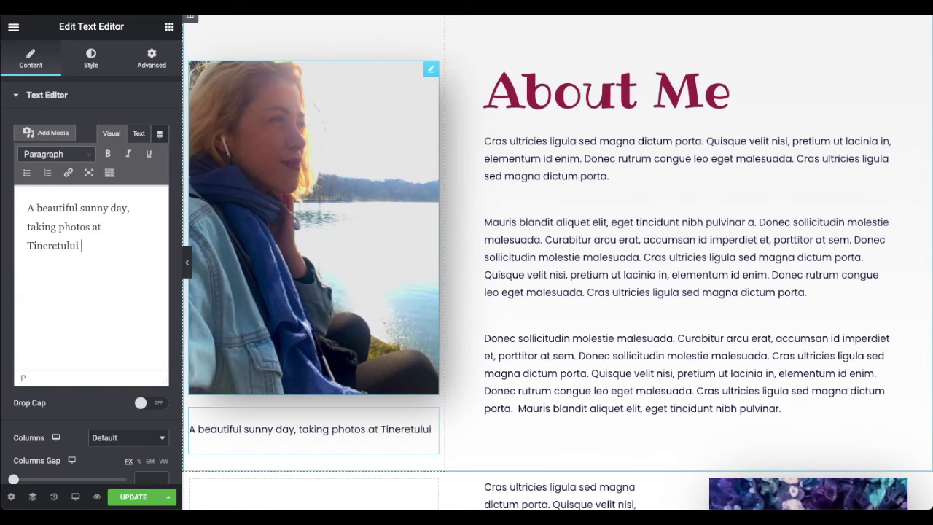
pyautogui.write('Park, In Bucharest, Romania,')
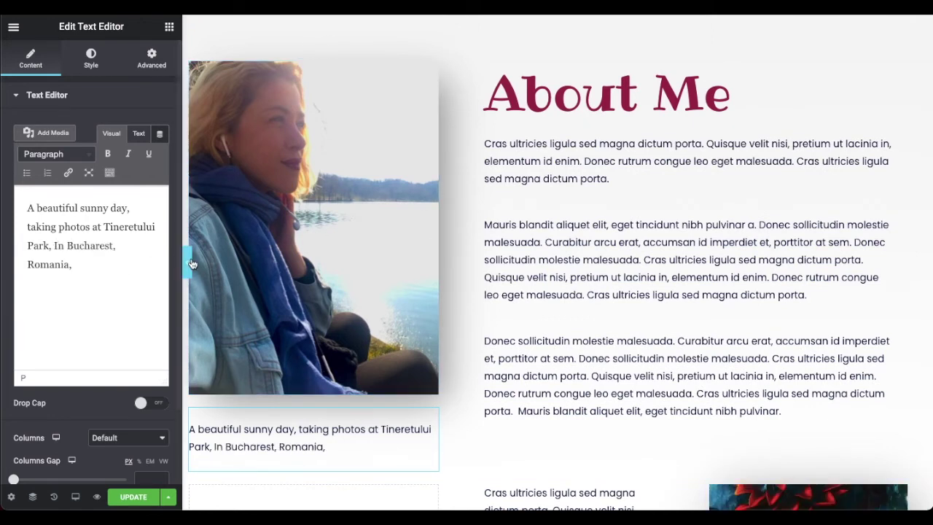
# - Preview the caption, then start 'Tineretului Park' on a new line with a line break
pyautogui.click(188, 263)
pyautogui.scroll(-1, 197, 237)
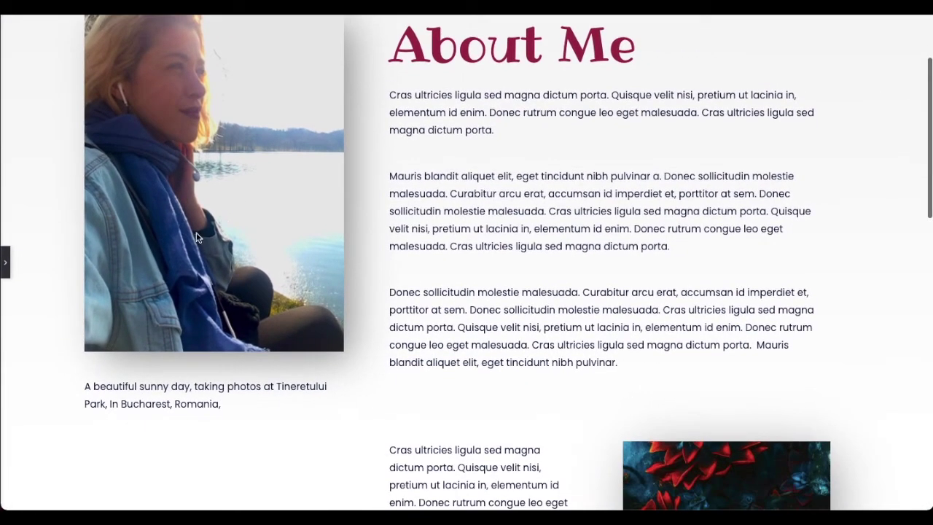
pyautogui.click(6, 265)
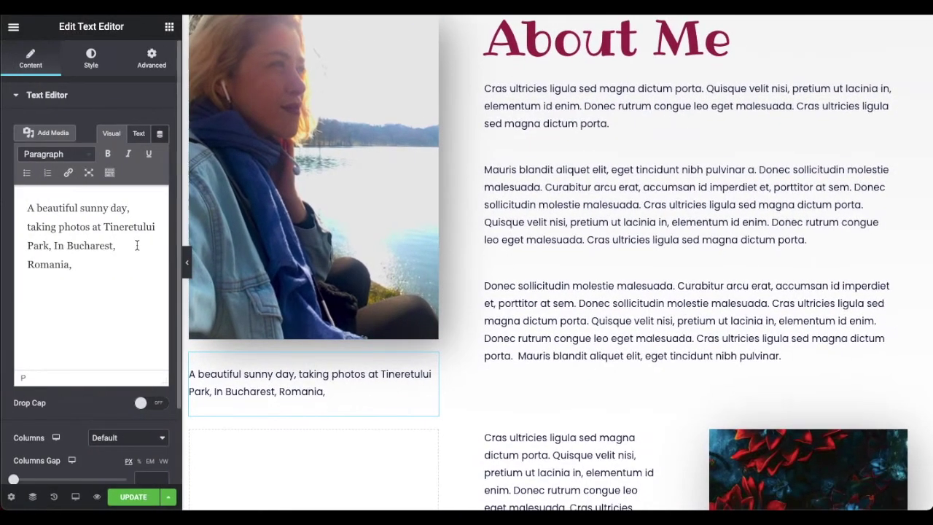
pyautogui.click(104, 227)
pyautogui.press('BackSpace')
pyautogui.hotkey('shift', 'Return')
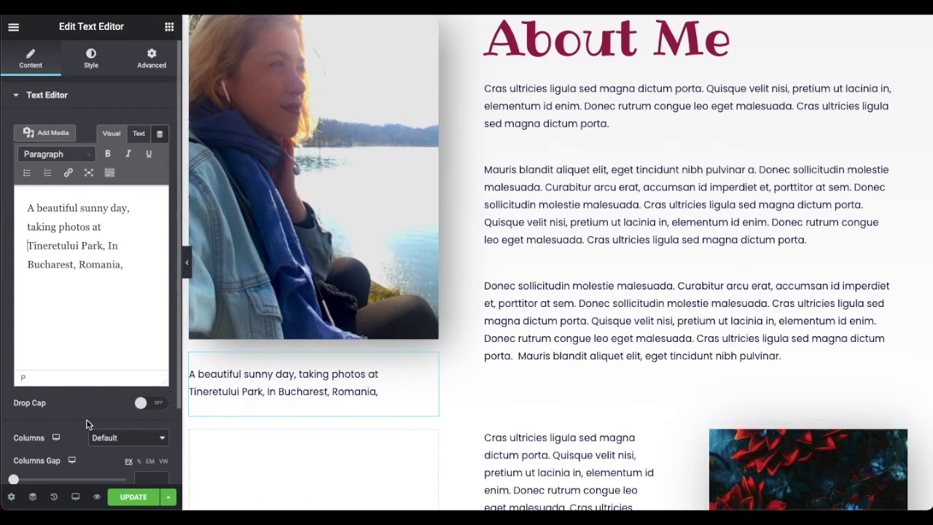
pyautogui.scroll(-2, 63, 336)
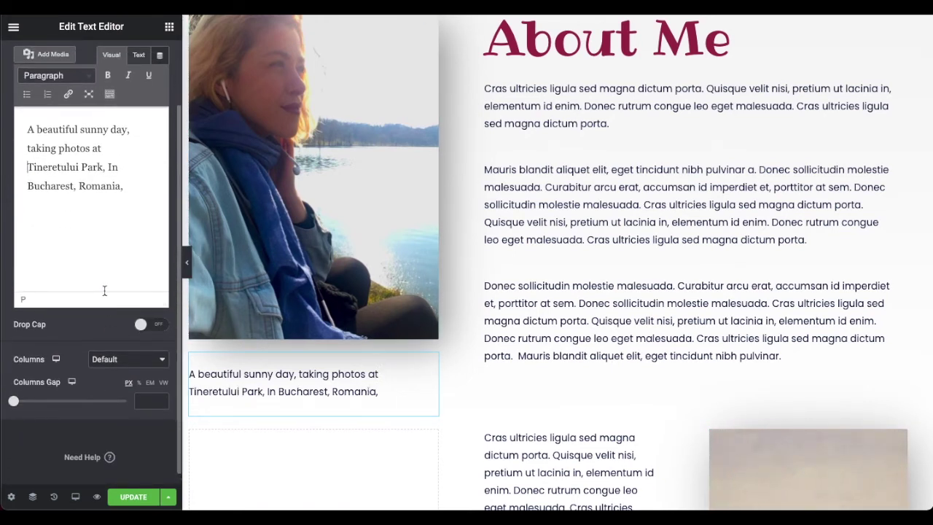
pyautogui.scroll(2, 100, 57)
# - Center-align the caption text in its Style settings and update the About Me page
pyautogui.click(90, 64)
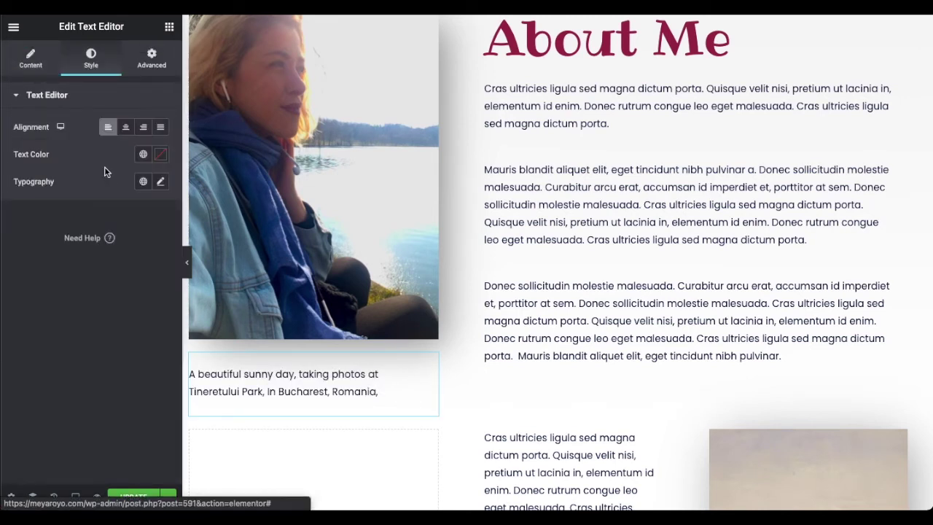
pyautogui.click(126, 128)
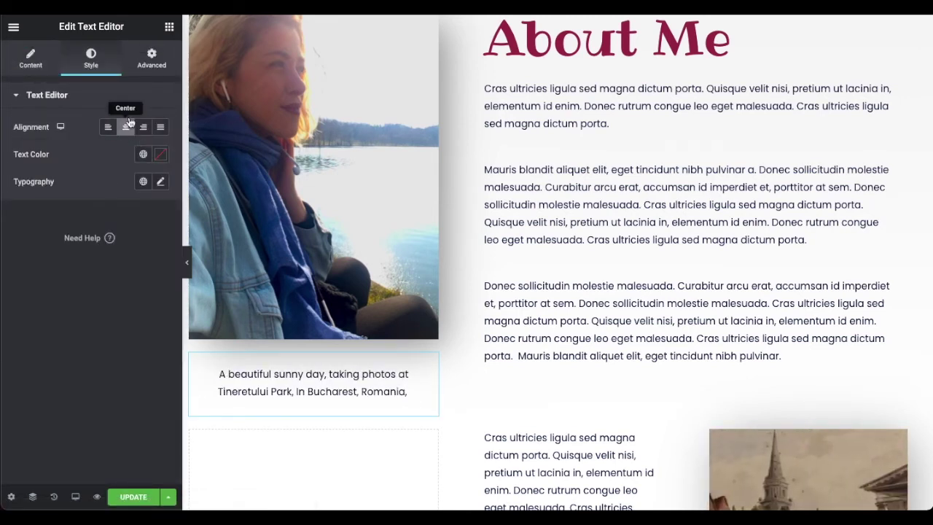
pyautogui.click(162, 66)
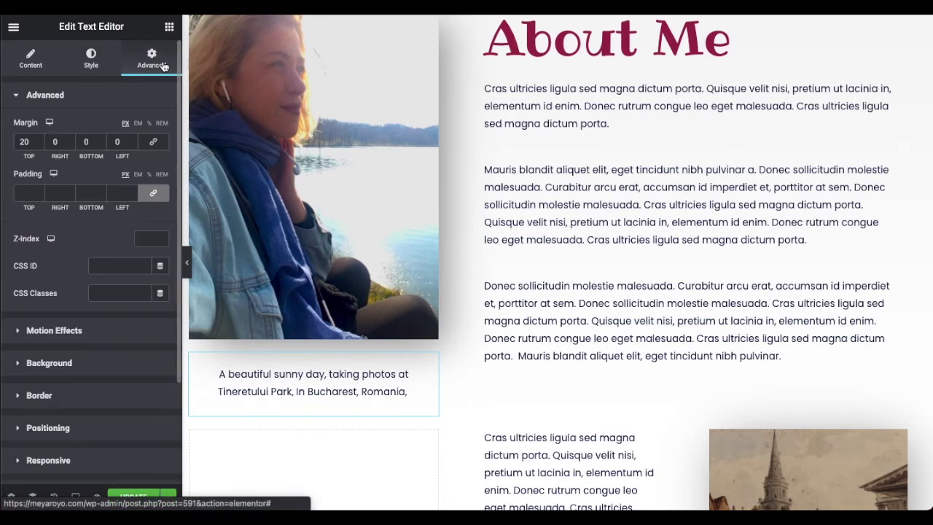
pyautogui.click(90, 60)
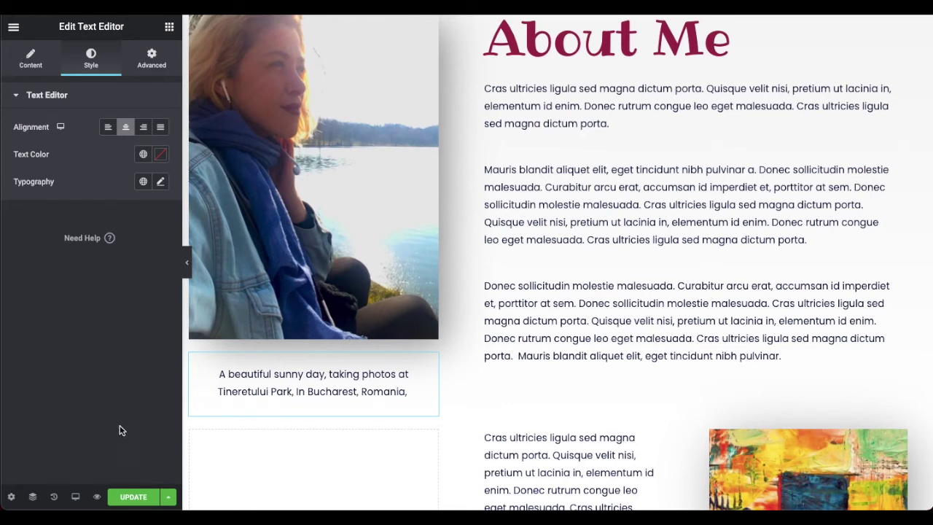
pyautogui.click(139, 498)
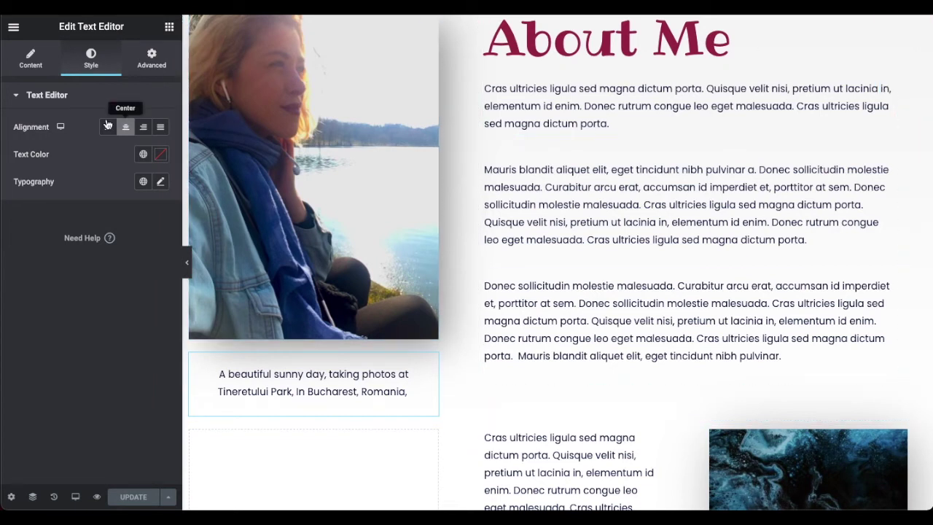
pyautogui.click(30, 61)
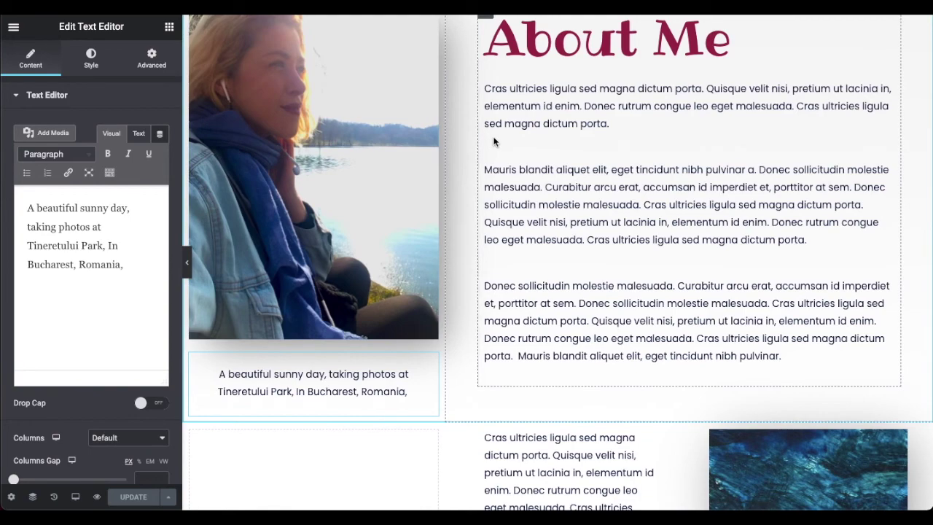
# - Preview the page and scroll to the text block beside the floral art slideshow
pyautogui.click(187, 264)
pyautogui.scroll(1, 340, 373)
pyautogui.scroll(-1, 341, 372)
pyautogui.click(5, 271)
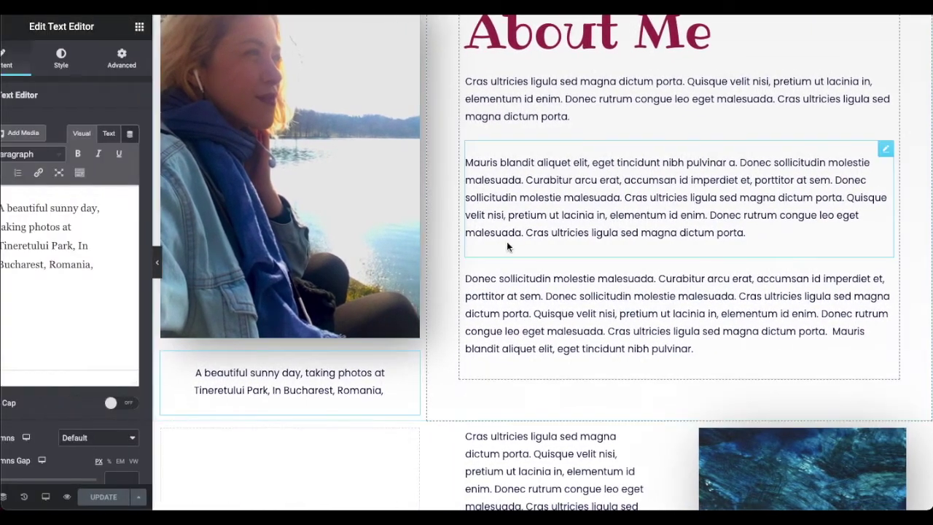
pyautogui.scroll(1, 523, 248)
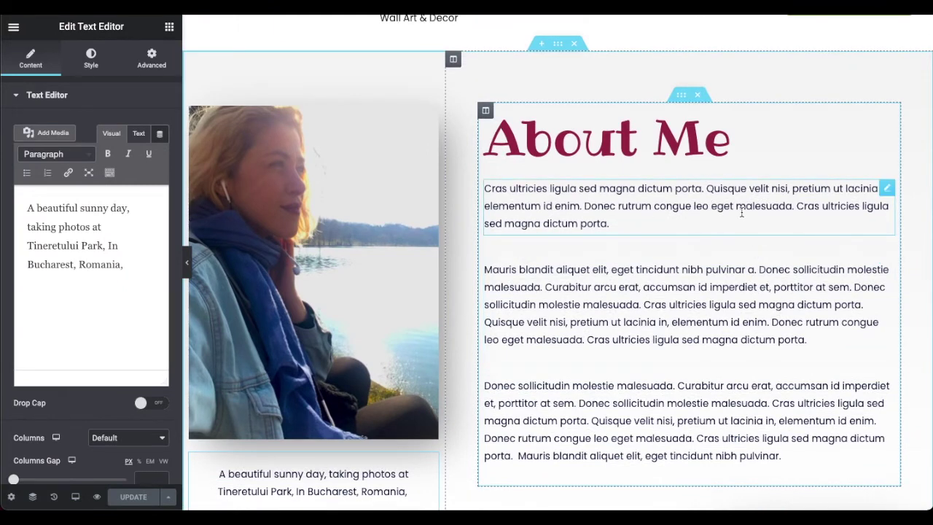
pyautogui.scroll(-2, 746, 284)
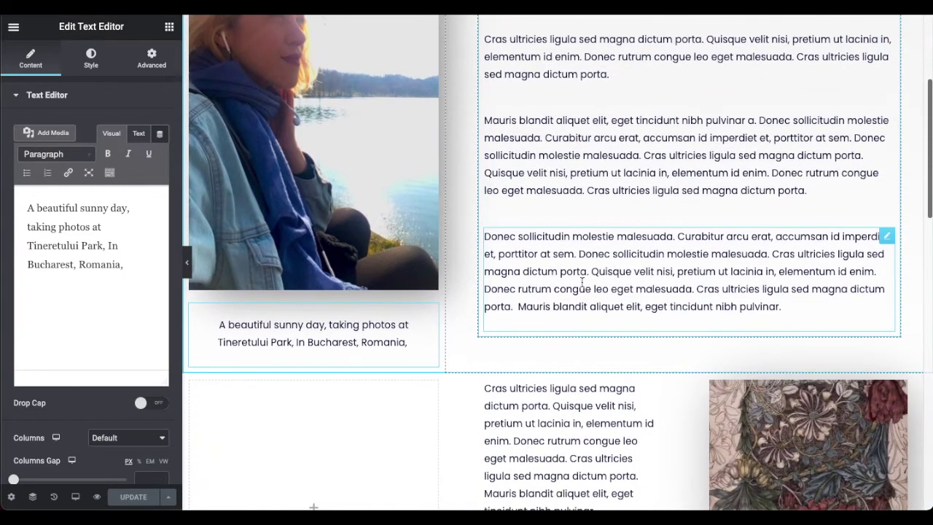
pyautogui.scroll(-3, 691, 284)
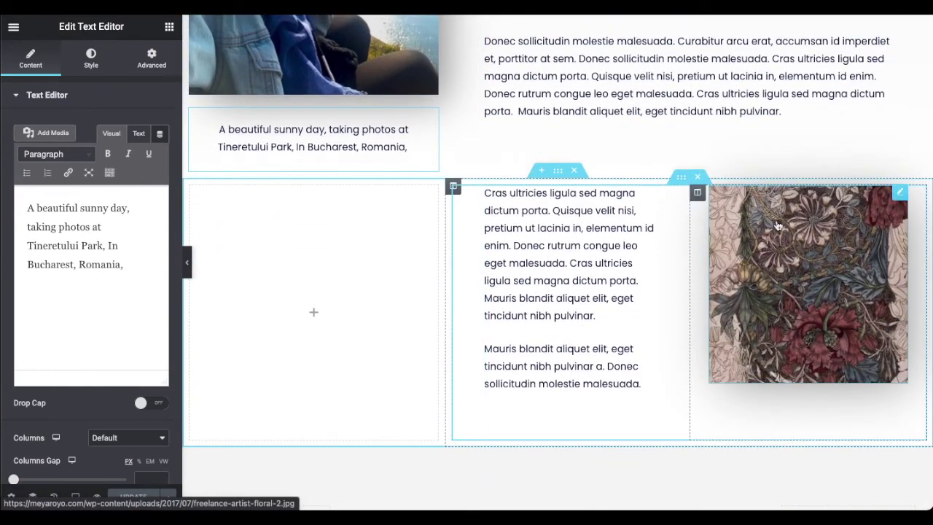
pyautogui.scroll(-2, 763, 219)
pyautogui.scroll(-3, 762, 214)
pyautogui.scroll(4, 763, 215)
# - Replace the placeholder text with the 'Buy the Art' paragraph about Fine Art America and Instagram
pyautogui.click(566, 184)
pyautogui.click(107, 294)
pyautogui.hotkey('ctrl', 'a')
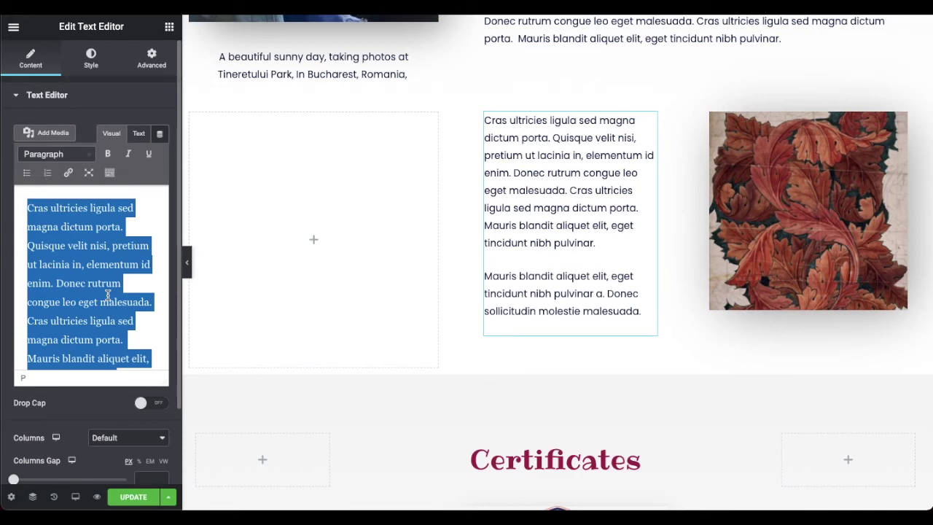
pyautogui.write('Buy  The photos that I have taken in my travels can be found, available on prints & home decor items, on my Fine Art America profile! Feel free to check it out, or visit my Instagram for more!')
pyautogui.write('the Art')
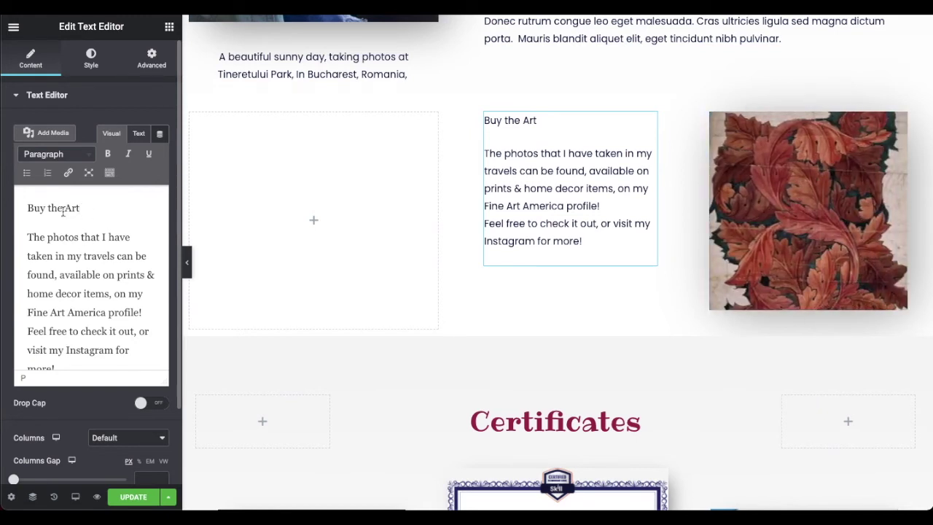
pyautogui.scroll(-1, 87, 236)
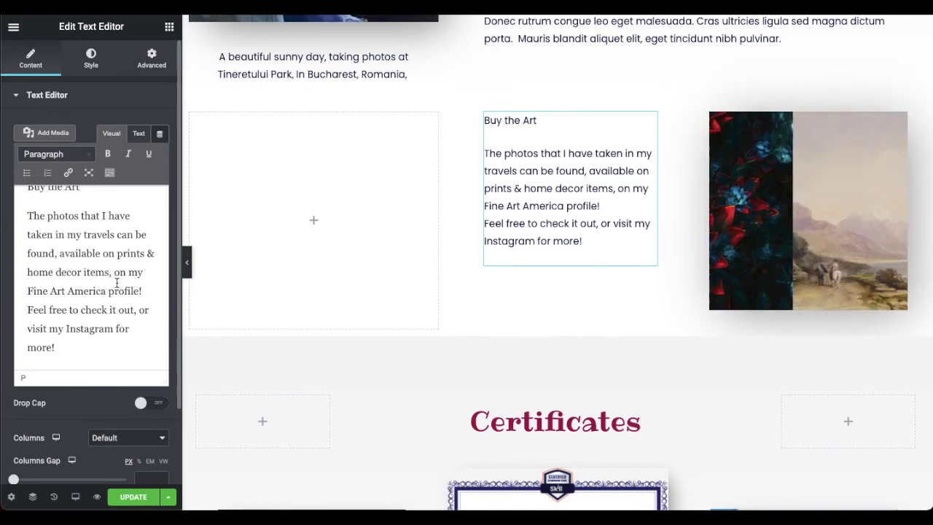
pyautogui.scroll(1, 117, 283)
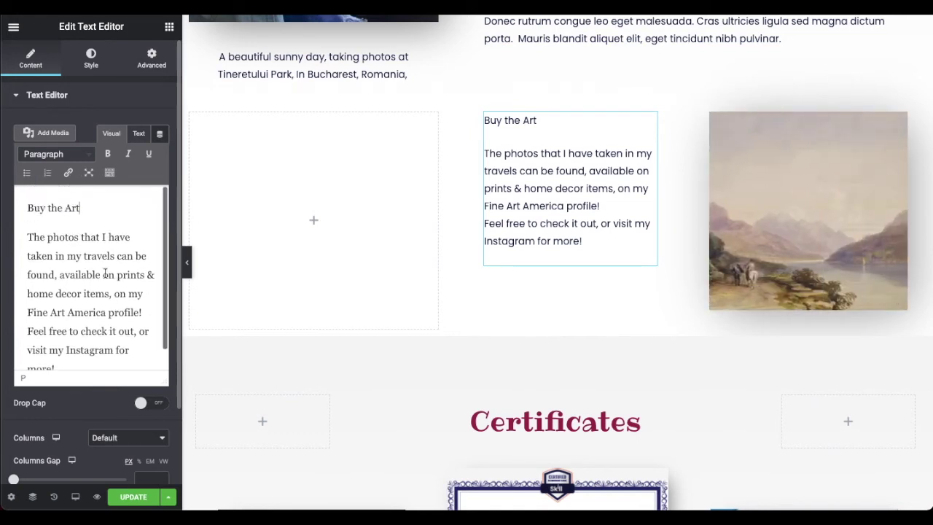
# - Format the 'Buy the Art' line as Heading 3, after briefly trying Heading 2
pyautogui.tripleClick(53, 208)
pyautogui.click(53, 155)
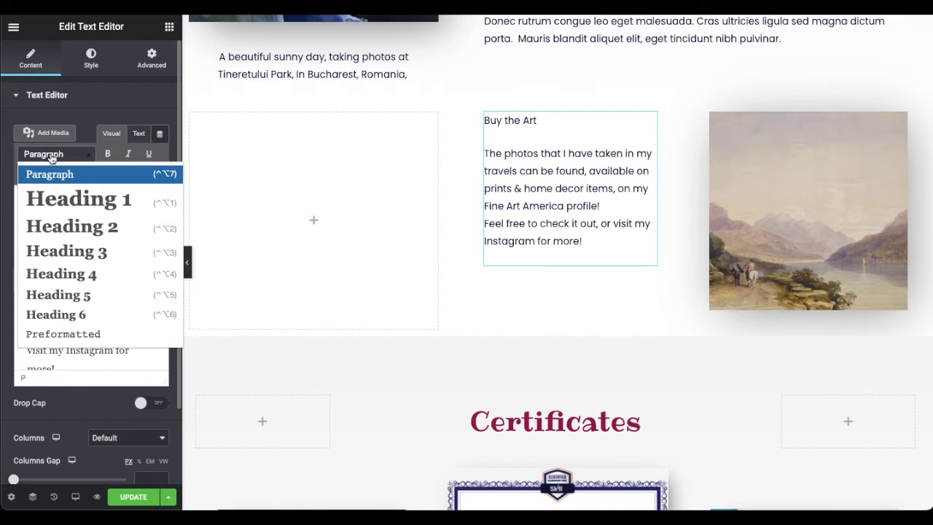
pyautogui.click(65, 251)
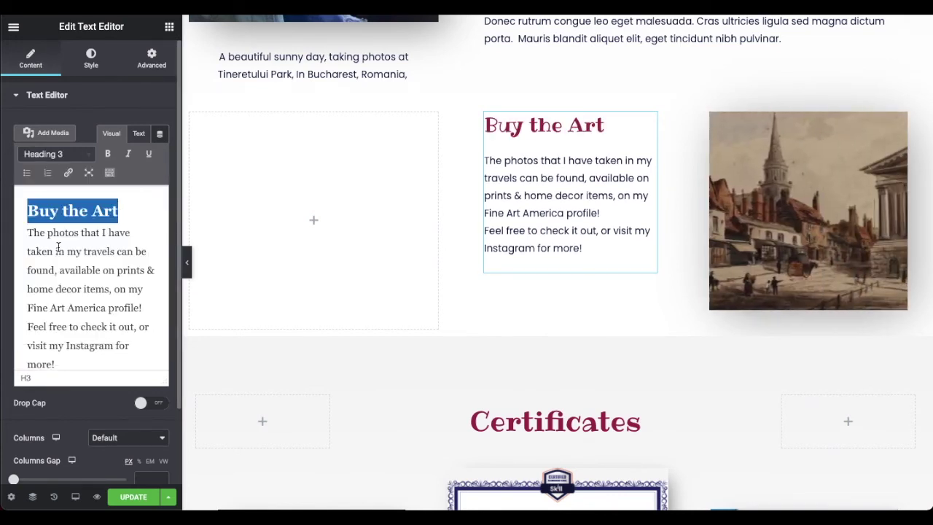
pyautogui.click(55, 155)
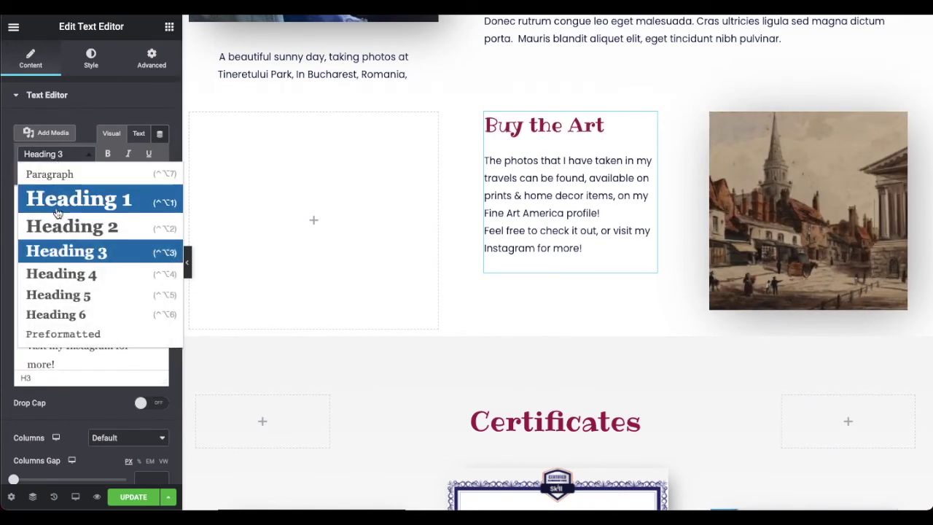
pyautogui.click(56, 226)
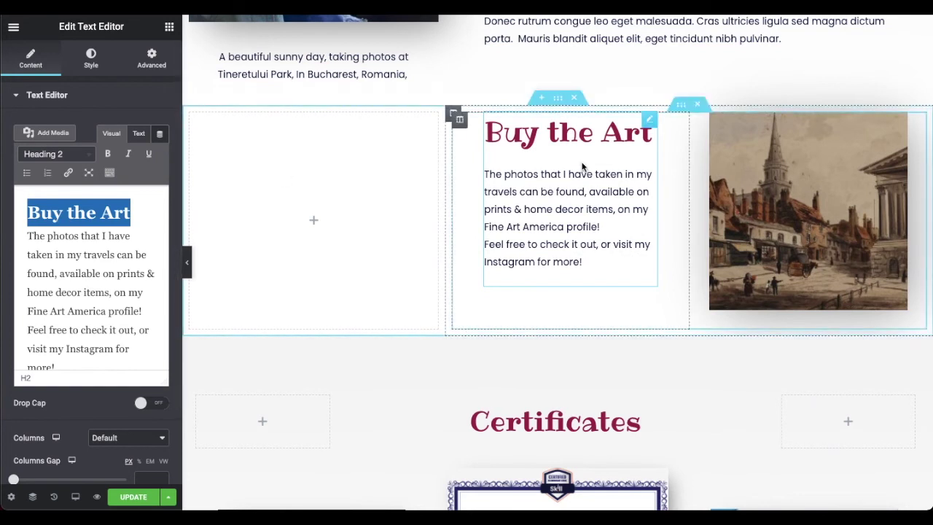
pyautogui.click(59, 154)
pyautogui.click(60, 250)
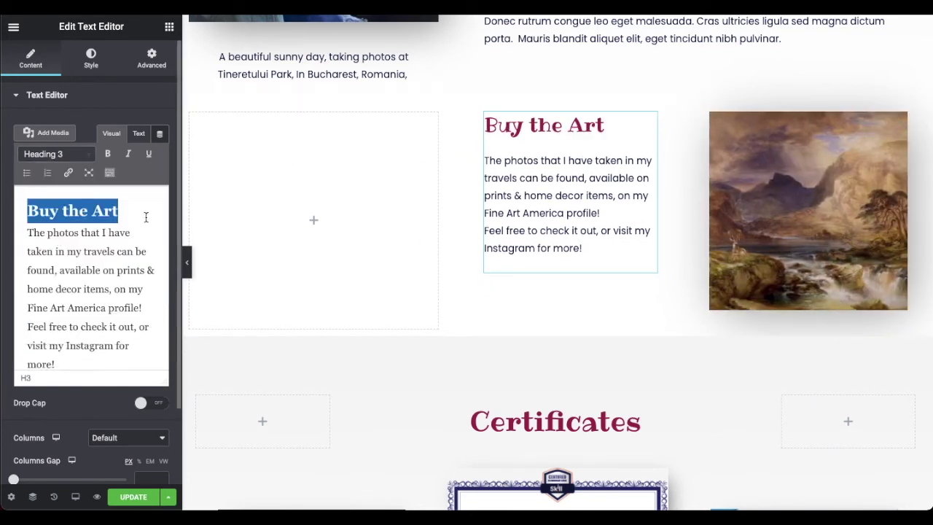
pyautogui.click(73, 252)
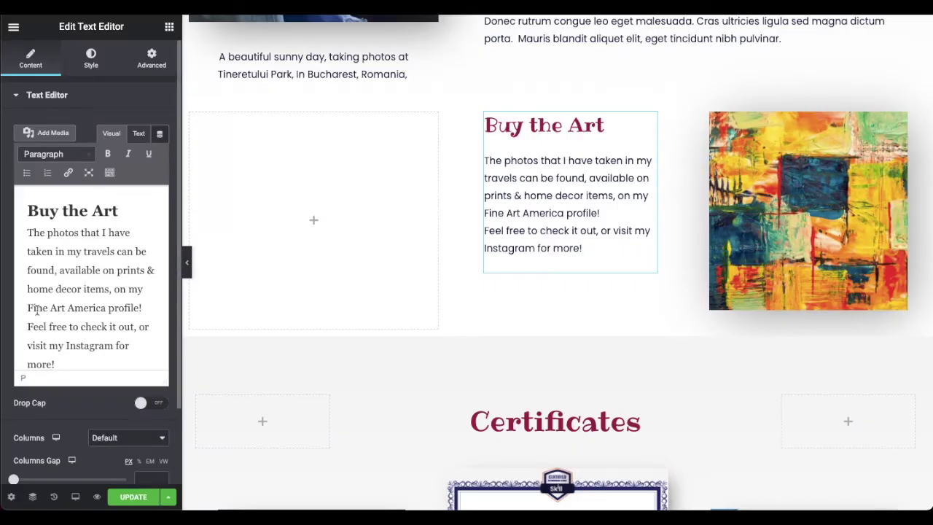
# - Bold 'Fine Art America' and link it to the Fine Art America shop URL
pyautogui.moveTo(28, 308); pyautogui.dragTo(106, 308)
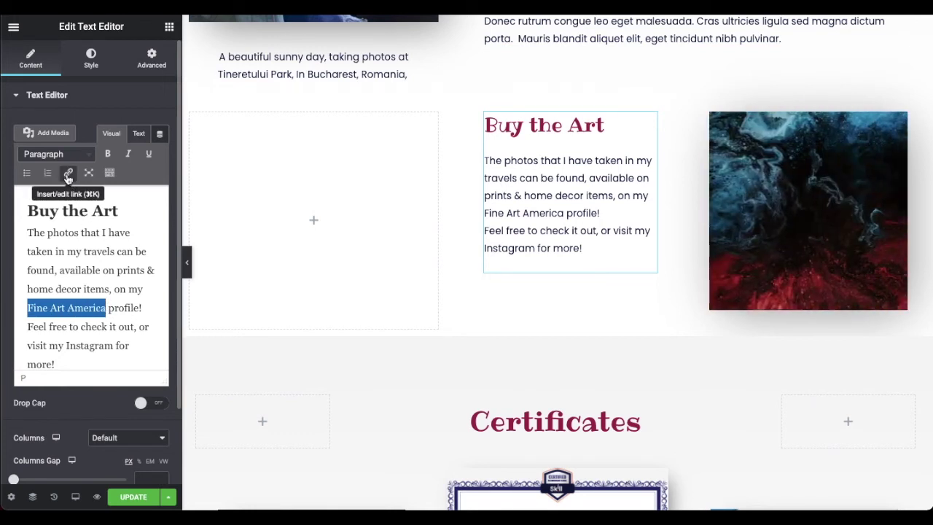
pyautogui.press('super+b')
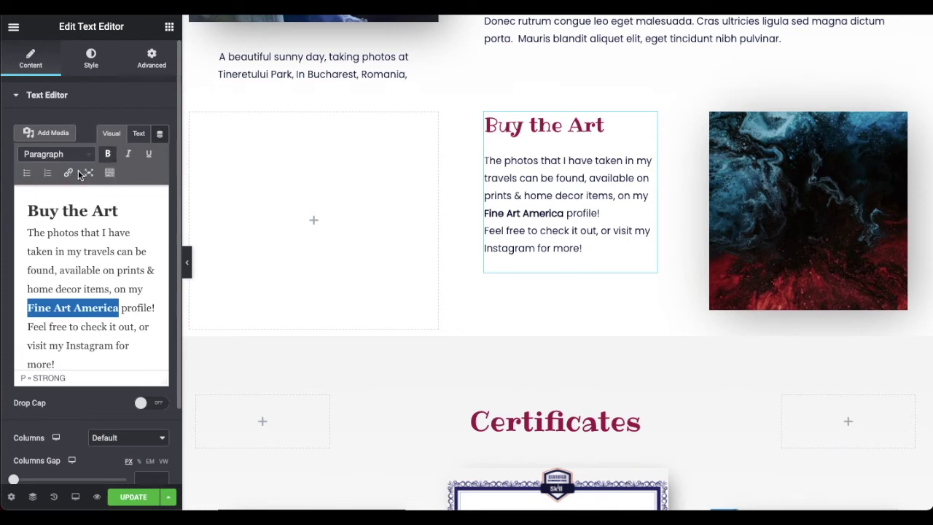
pyautogui.click(68, 173)
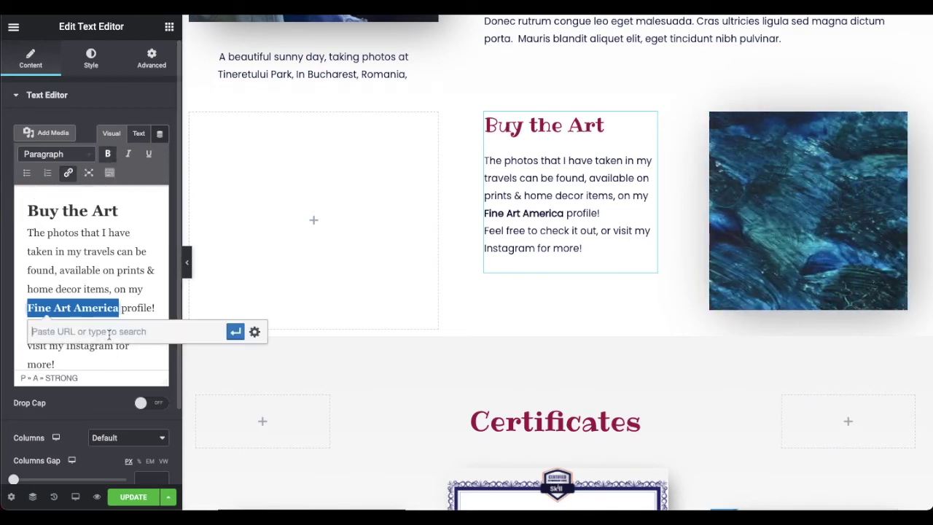
pyautogui.press('super+v')
pyautogui.click(235, 334)
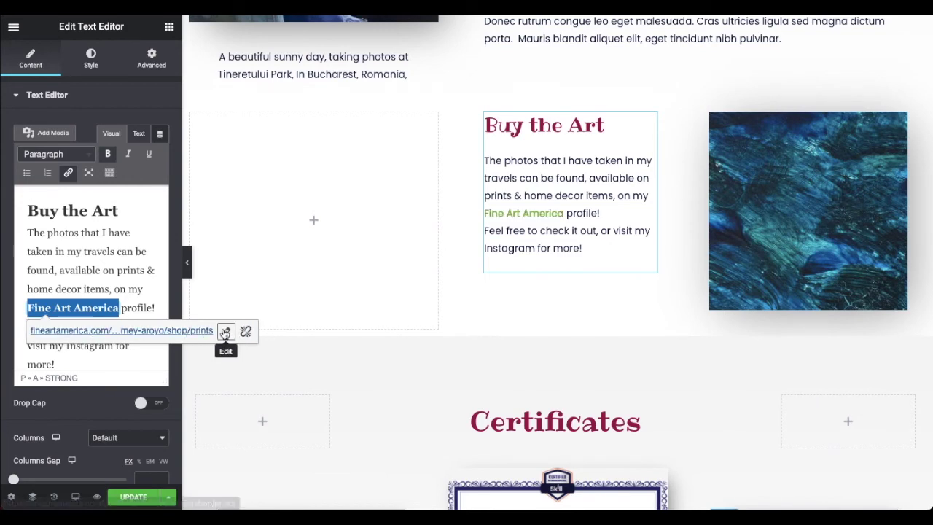
# - Set the Fine Art America link to open in a new tab
pyautogui.click(225, 331)
pyautogui.click(253, 332)
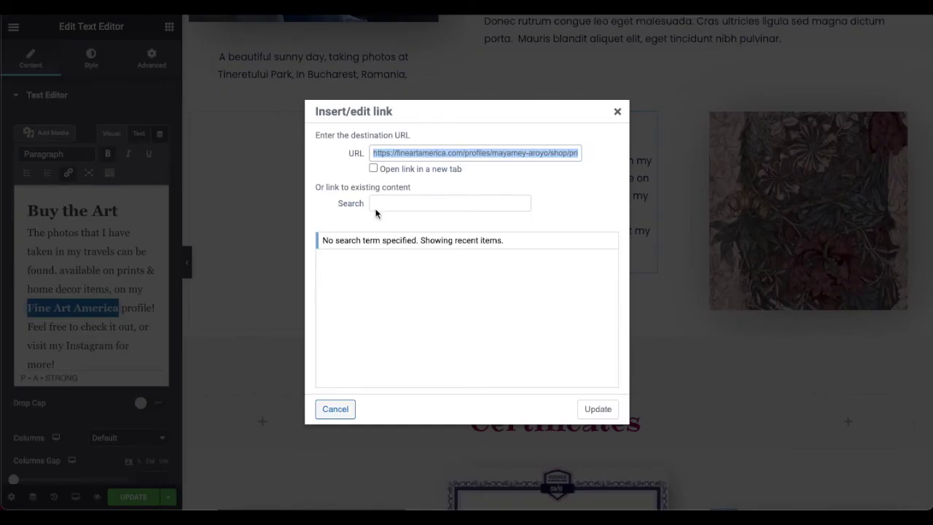
pyautogui.click(373, 169)
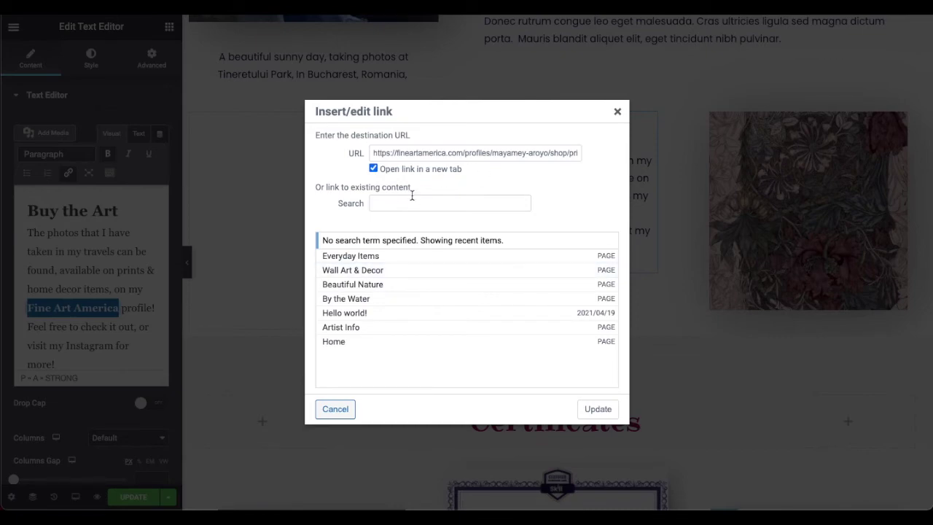
pyautogui.click(598, 409)
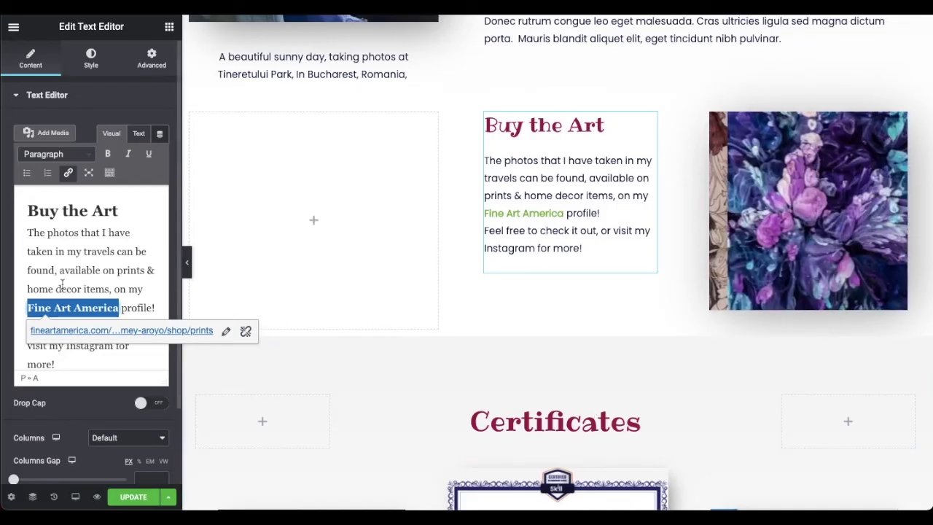
pyautogui.click(131, 252)
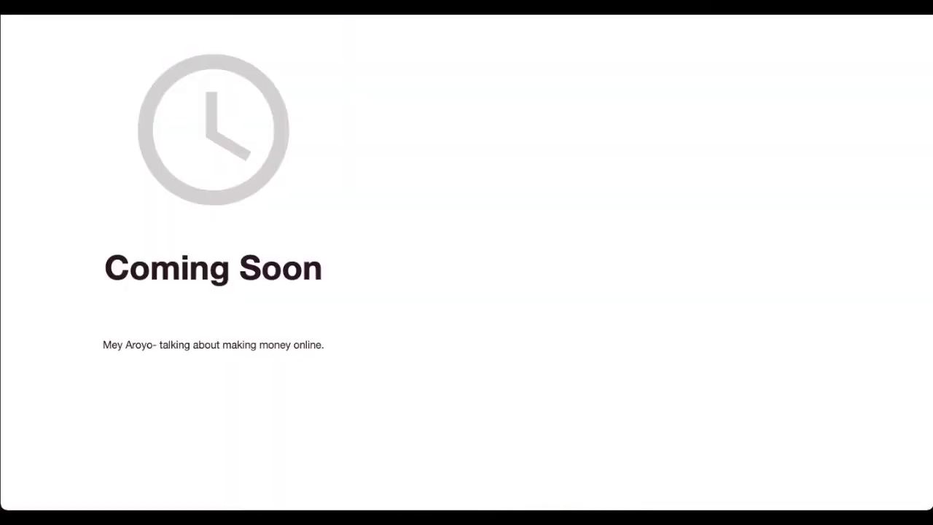
# - In Chrome, go to the photography Instagram profile through an instagram.com address suggestion
pyautogui.press('super+l')
pyautogui.write('instagram.com/aroyo')
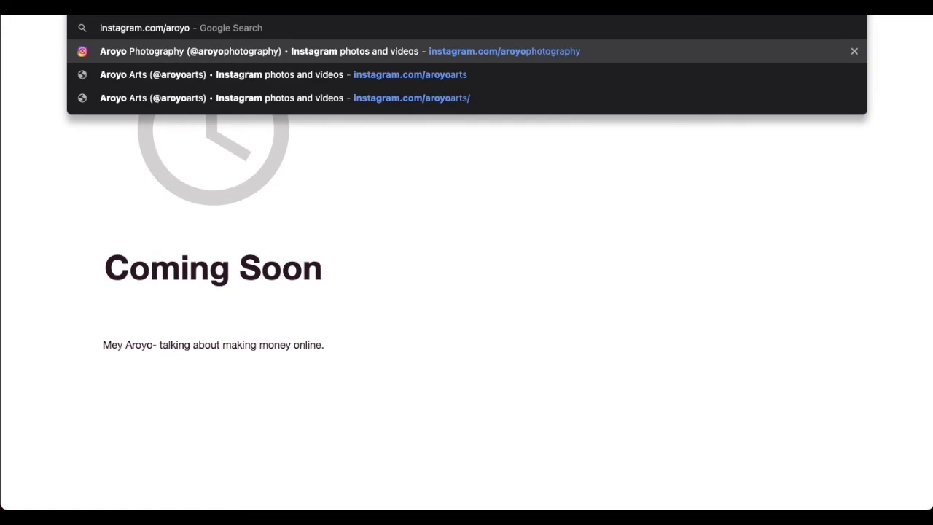
pyautogui.click(336, 51)
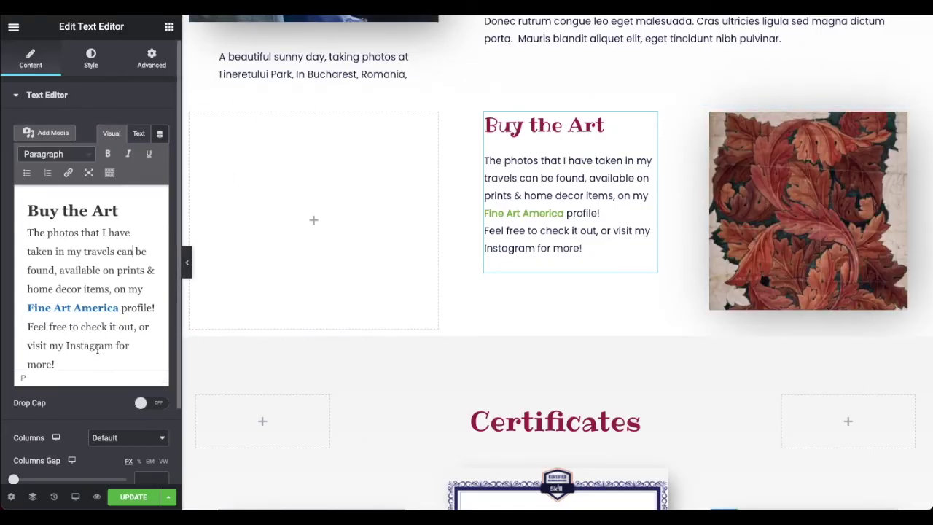
# - Make 'Instagram' bold and link it to the pasted Instagram profile address
pyautogui.doubleClick(90, 346)
pyautogui.hotkey('ctrl', 'b')
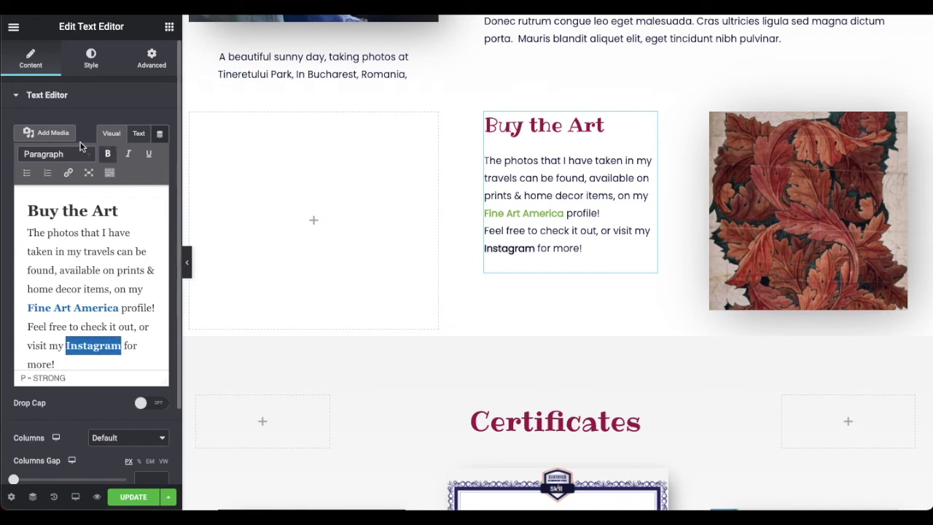
pyautogui.click(68, 173)
pyautogui.write('https://www.instagram.com/aroyophotography/')
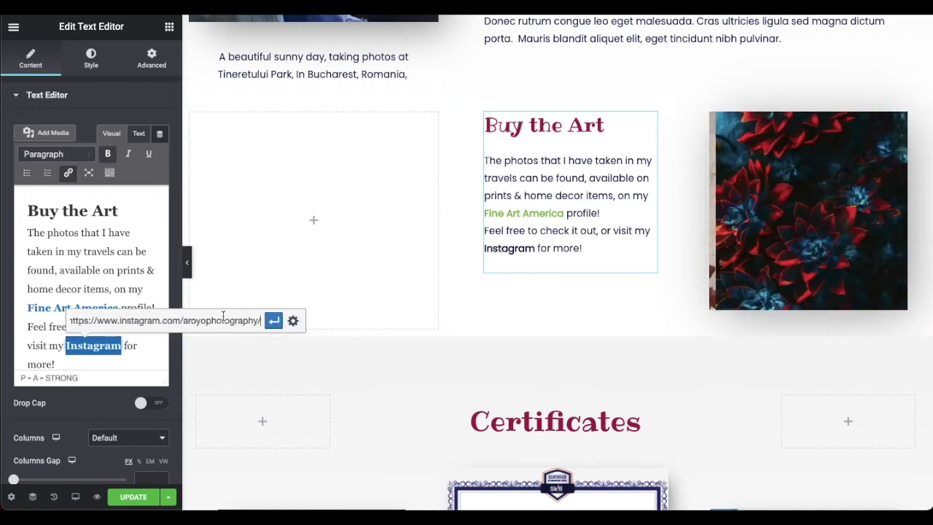
pyautogui.click(273, 323)
# - Set the Instagram link to open in a new tab and save it
pyautogui.click(220, 320)
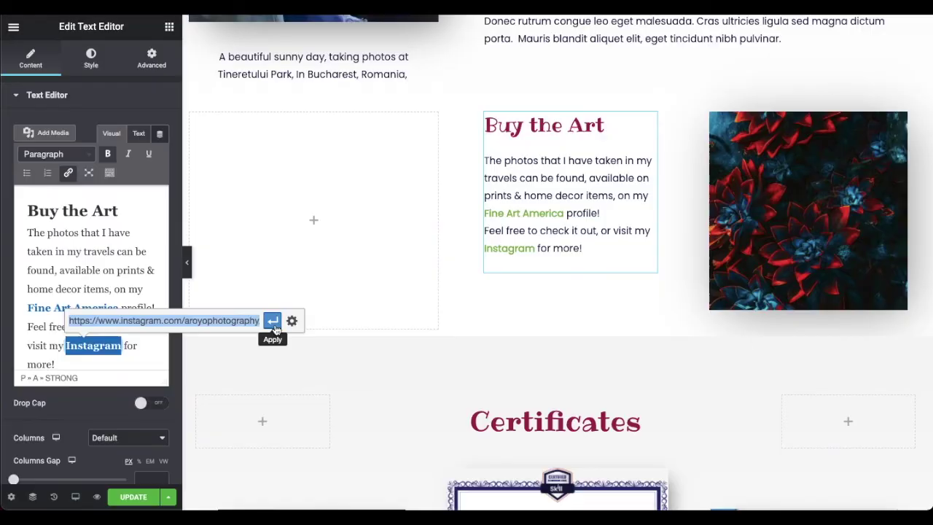
pyautogui.click(292, 321)
pyautogui.click(385, 170)
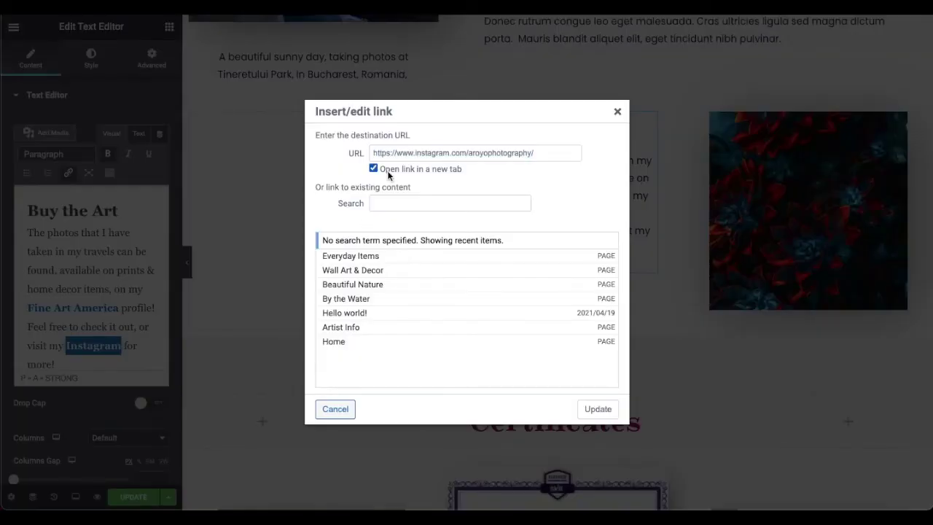
pyautogui.click(598, 409)
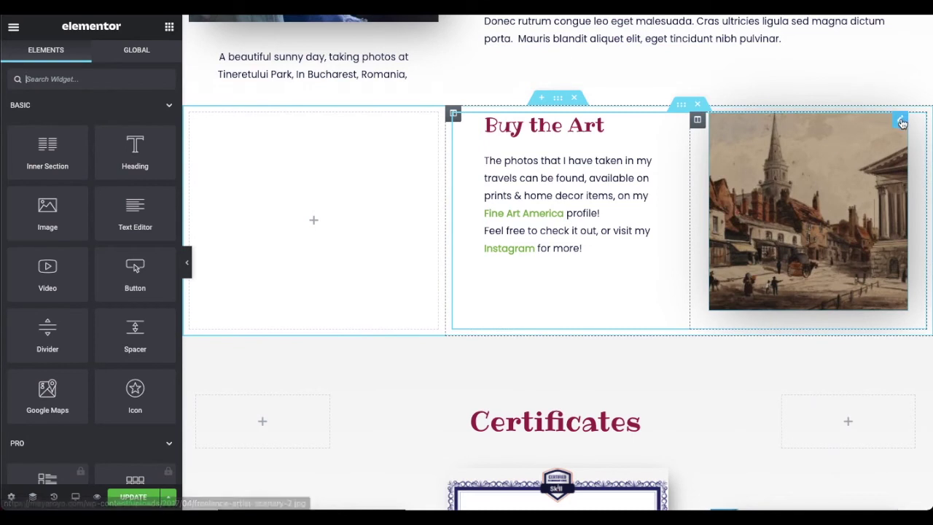
pyautogui.click(902, 121)
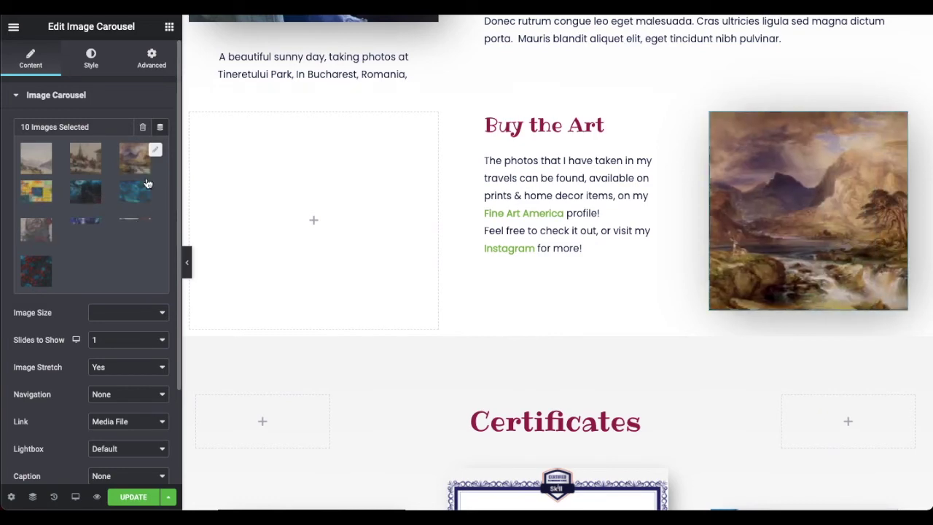
# - Open the Image Carousel's Edit gallery and remove every image until it's empty
pyautogui.click(156, 151)
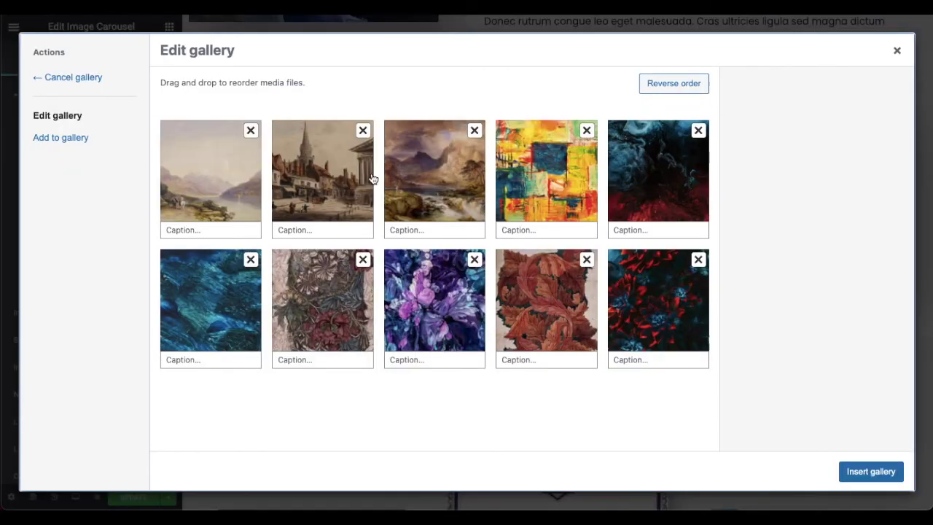
pyautogui.click(250, 130)
pyautogui.click(250, 130)
pyautogui.click(250, 130)
pyautogui.click(250, 130)
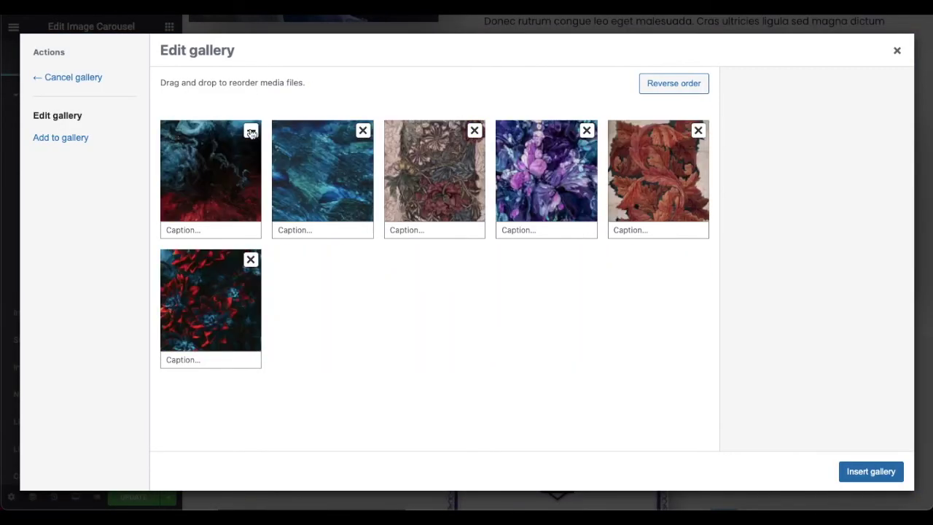
pyautogui.click(250, 131)
pyautogui.click(250, 130)
pyautogui.click(250, 130)
pyautogui.click(250, 130)
pyautogui.click(250, 131)
pyautogui.click(251, 130)
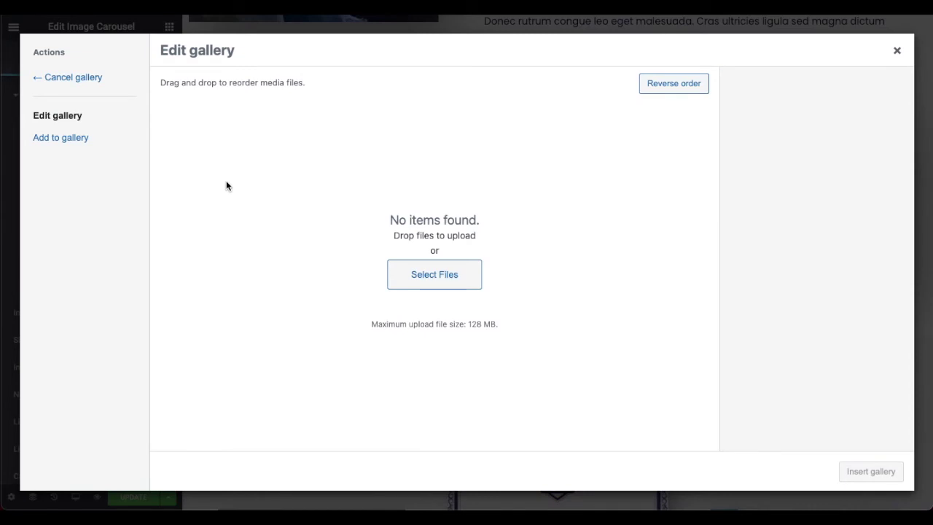
pyautogui.click(85, 492)
# - Select the three faa photos in Finder and drag them into the gallery
pyautogui.scroll(10, 556, 237)
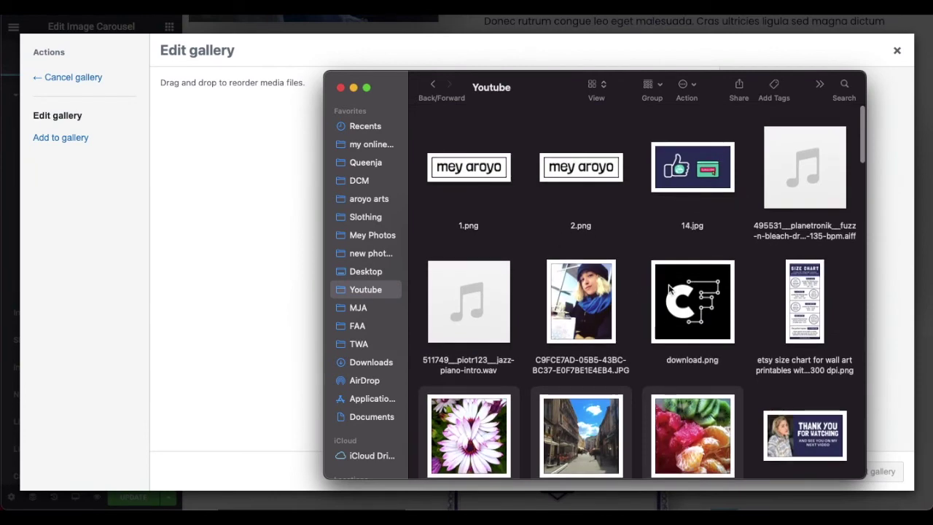
pyautogui.scroll(-4, 670, 289)
pyautogui.click(752, 313)
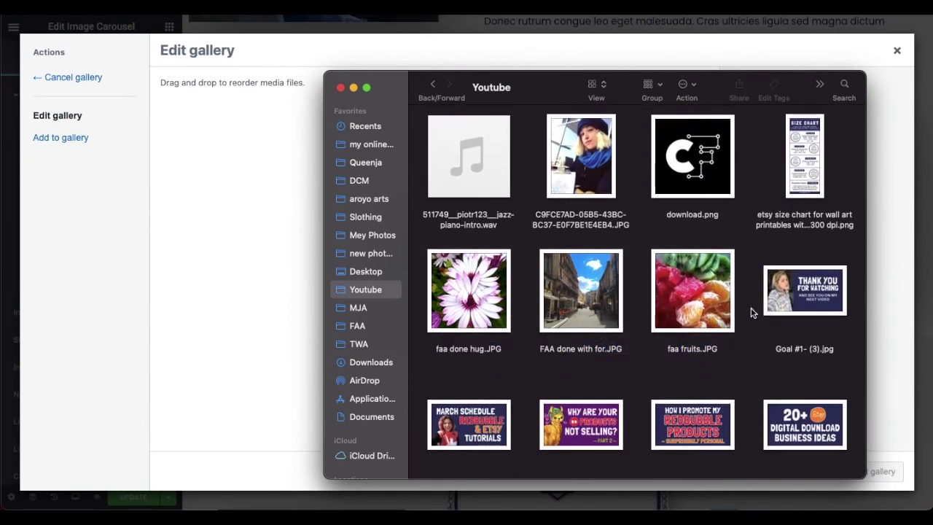
pyautogui.moveTo(752, 313); pyautogui.dragTo(422, 281)
pyautogui.moveTo(486, 292); pyautogui.dragTo(200, 250)
pyautogui.click(81, 469)
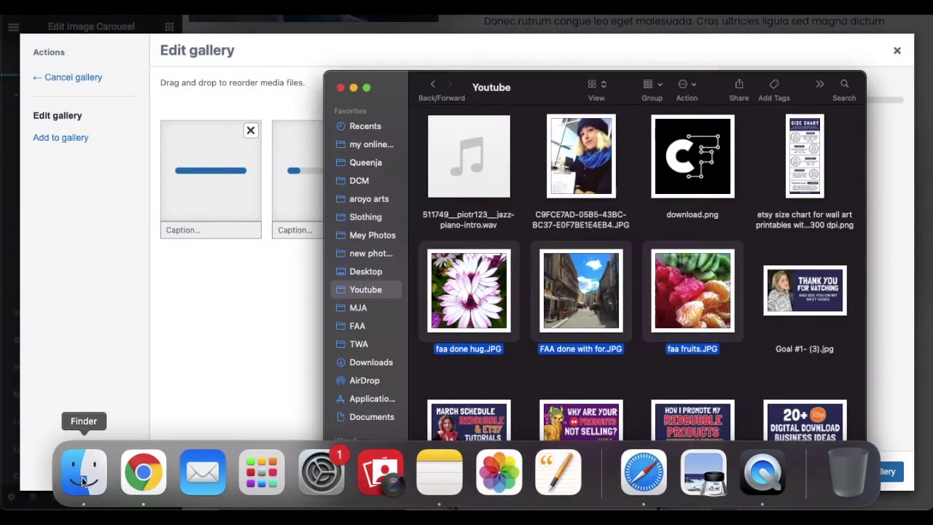
# - Select IMG_4018.jpg, IMG_4596.JPG and uploaded 11.JPG and drag them into the gallery
pyautogui.scroll(-15, 542, 321)
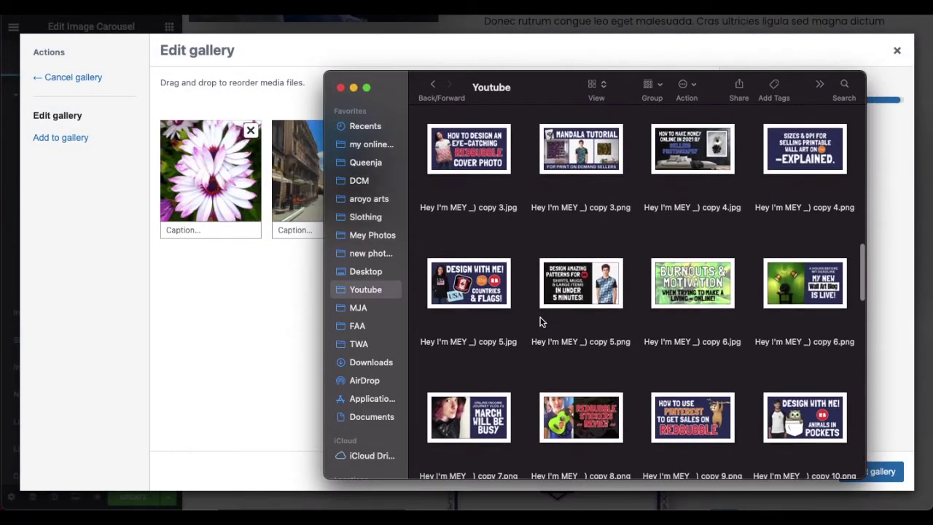
pyautogui.scroll(-10, 542, 320)
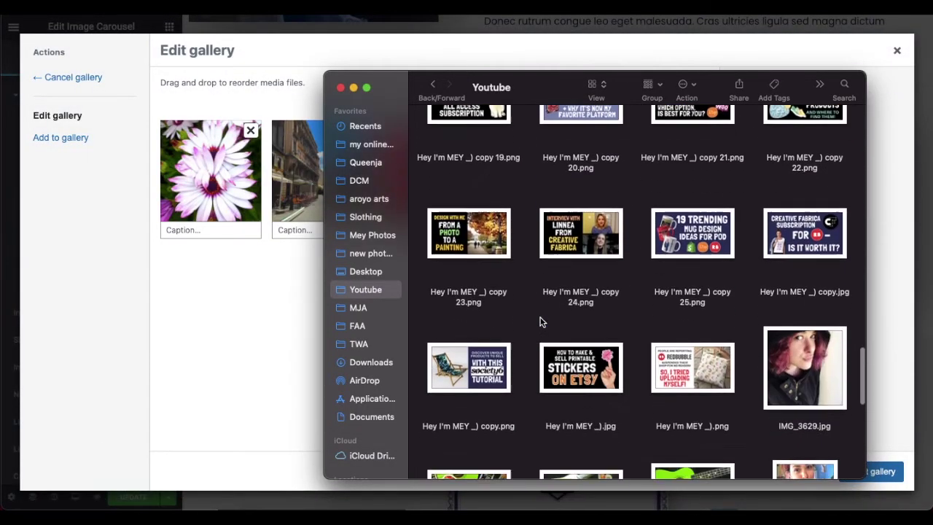
pyautogui.scroll(-8, 542, 321)
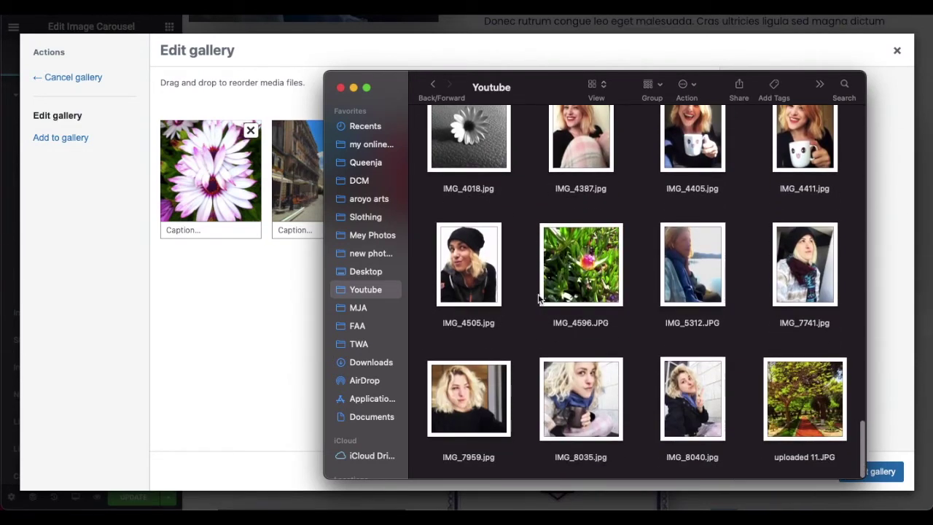
pyautogui.click(470, 127)
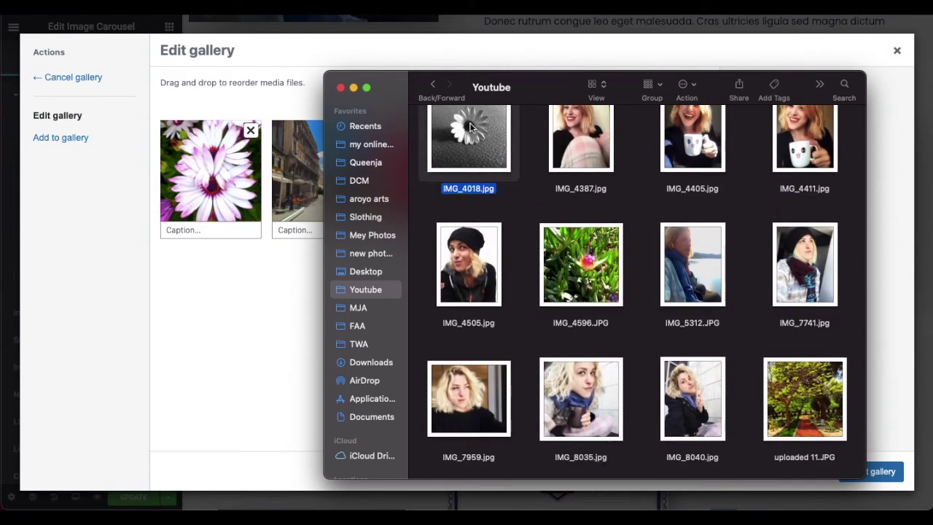
pyautogui.keyDown('super'); pyautogui.click(578, 243); pyautogui.keyUp('super')
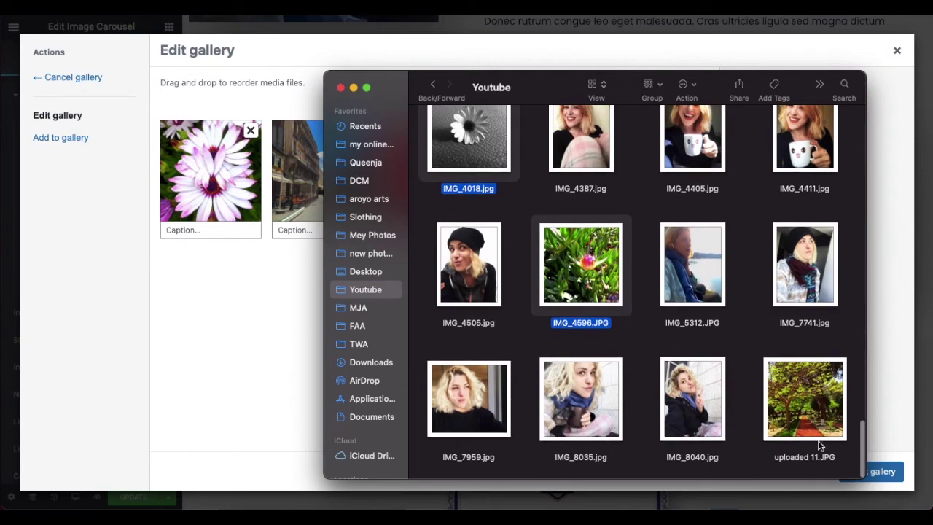
pyautogui.keyDown('super'); pyautogui.click(821, 419); pyautogui.keyUp('super')
pyautogui.moveTo(818, 420); pyautogui.dragTo(284, 331)
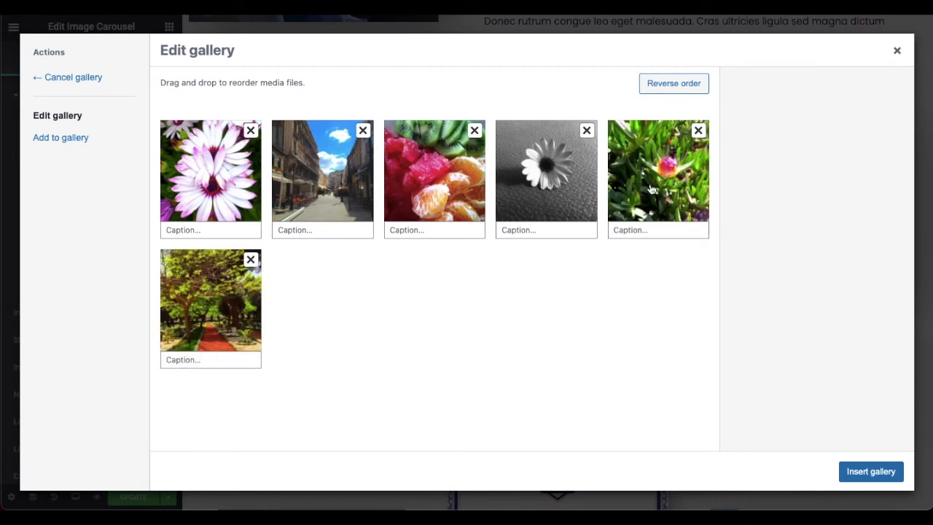
# - Put the green plant photo first, insert the six images, and link slides to the Fine Art America URL
pyautogui.moveTo(665, 167); pyautogui.dragTo(230, 167)
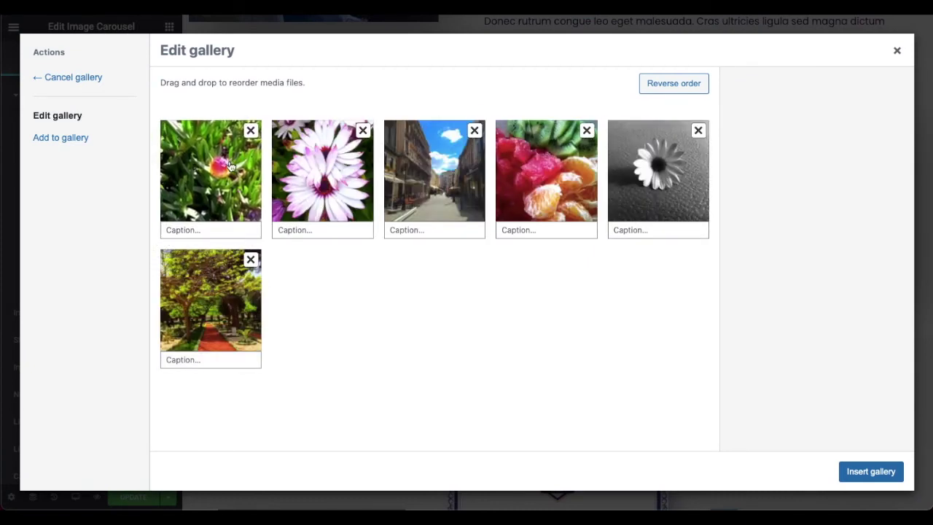
pyautogui.click(868, 474)
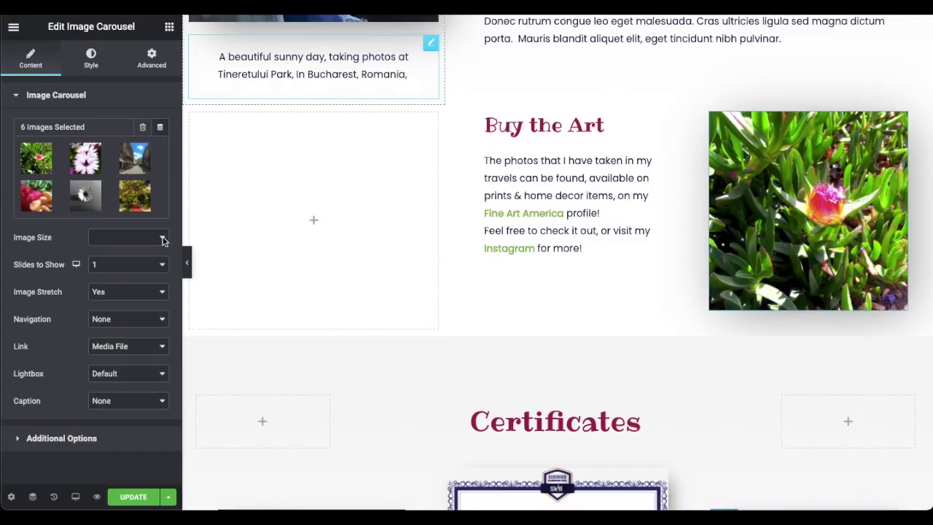
pyautogui.click(125, 348)
pyautogui.click(121, 360)
pyautogui.click(68, 374)
pyautogui.hotkey('ctrl', 'v')
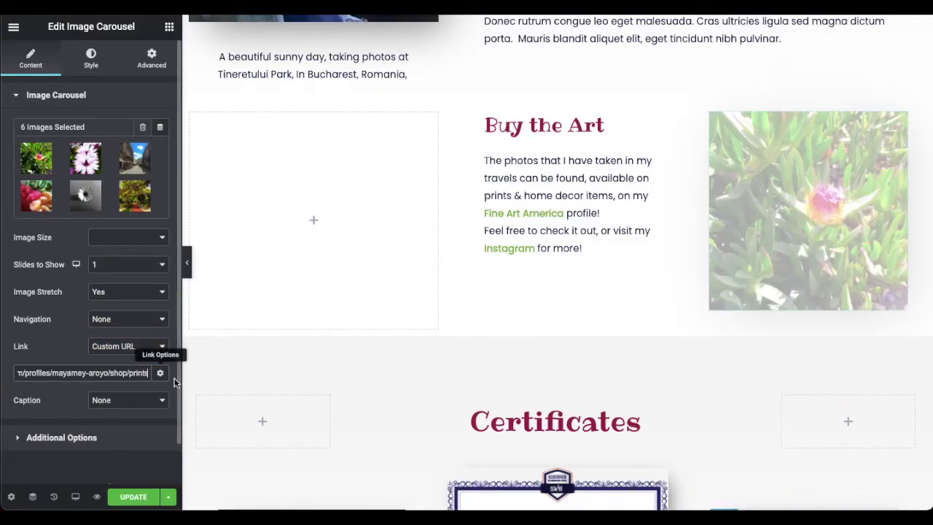
pyautogui.click(160, 373)
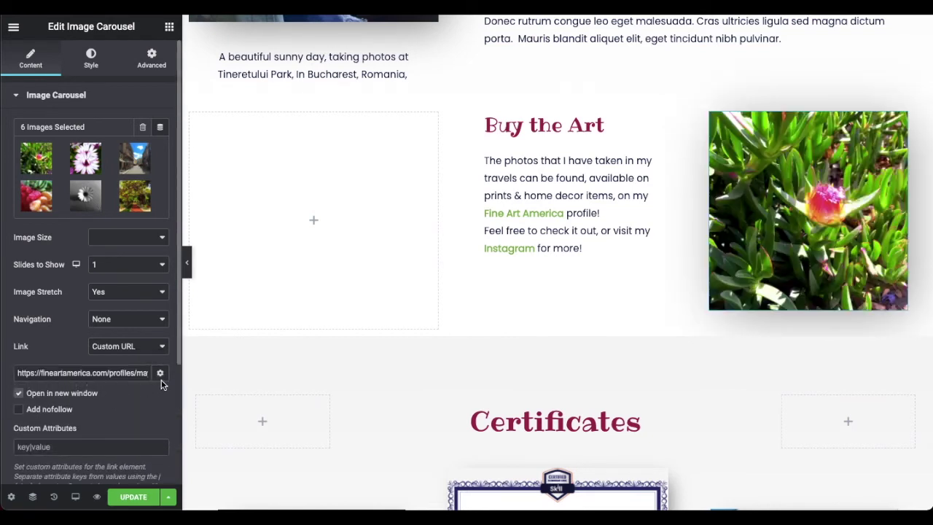
pyautogui.click(160, 373)
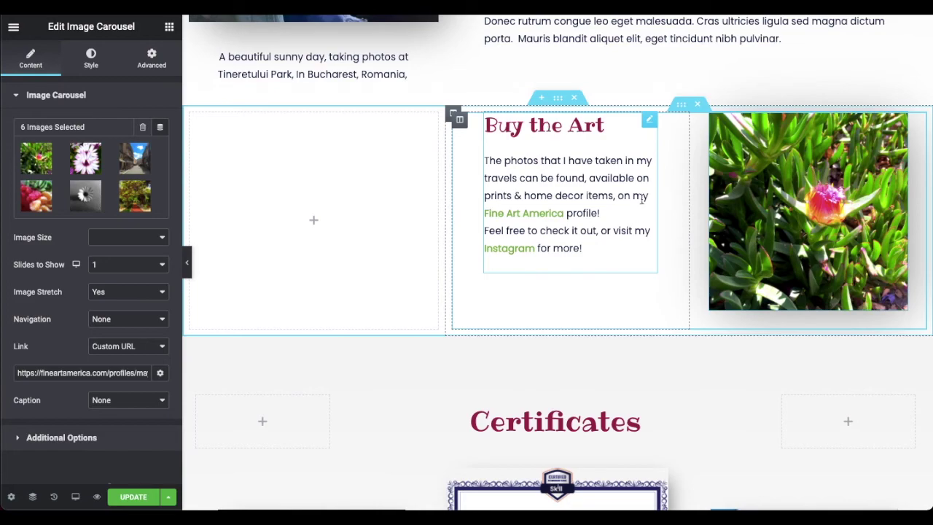
pyautogui.scroll(-4, 478, 180)
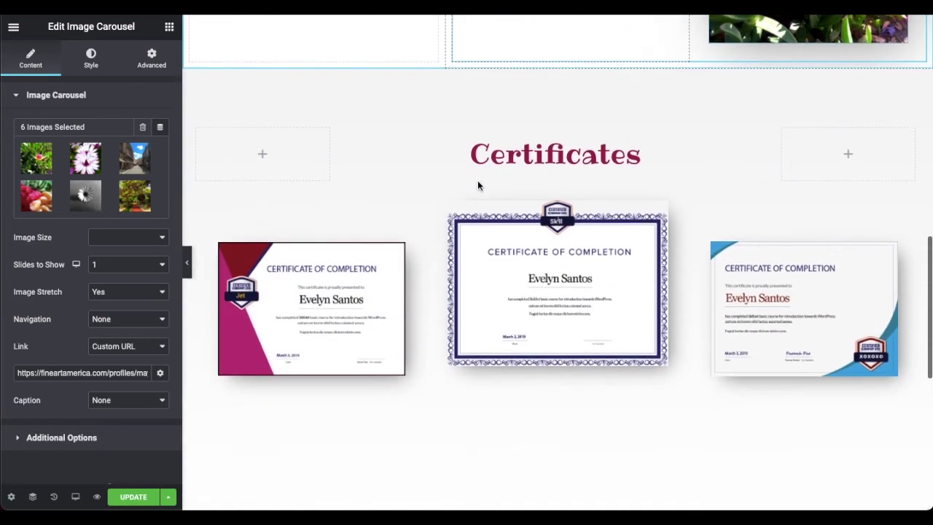
pyautogui.click(189, 274)
pyautogui.scroll(10, 517, 299)
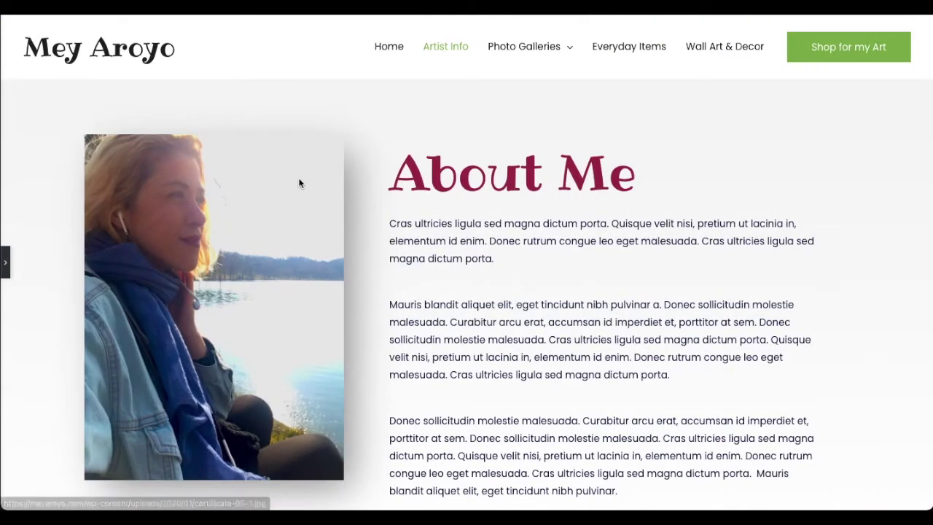
pyautogui.scroll(-5, 607, 218)
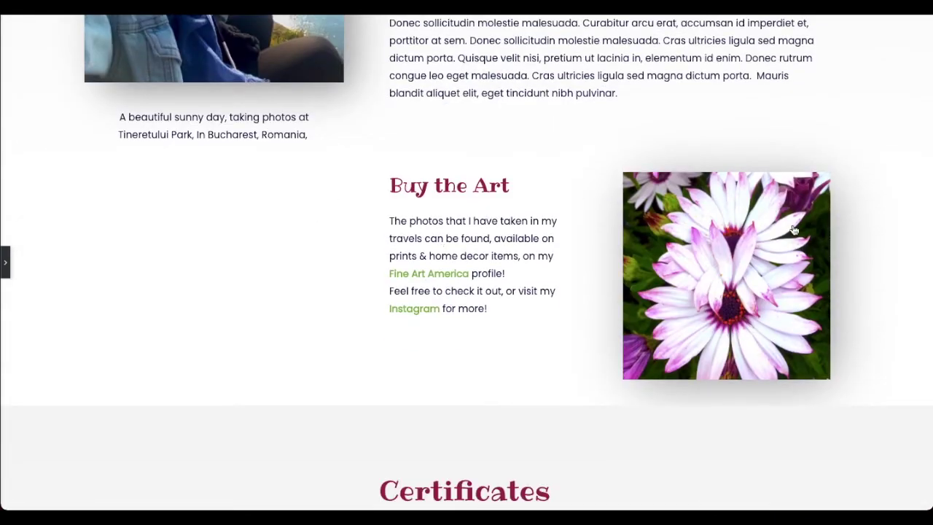
pyautogui.scroll(-5, 475, 170)
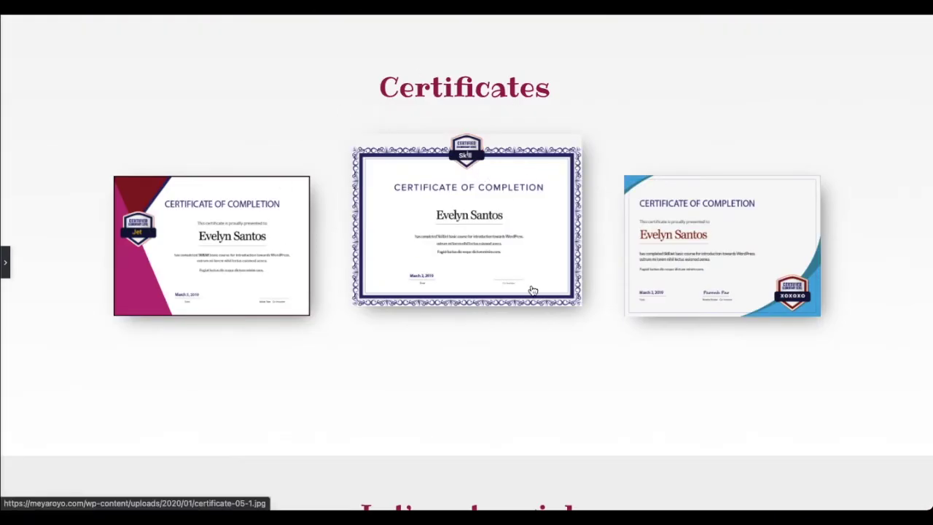
pyautogui.scroll(5, 515, 144)
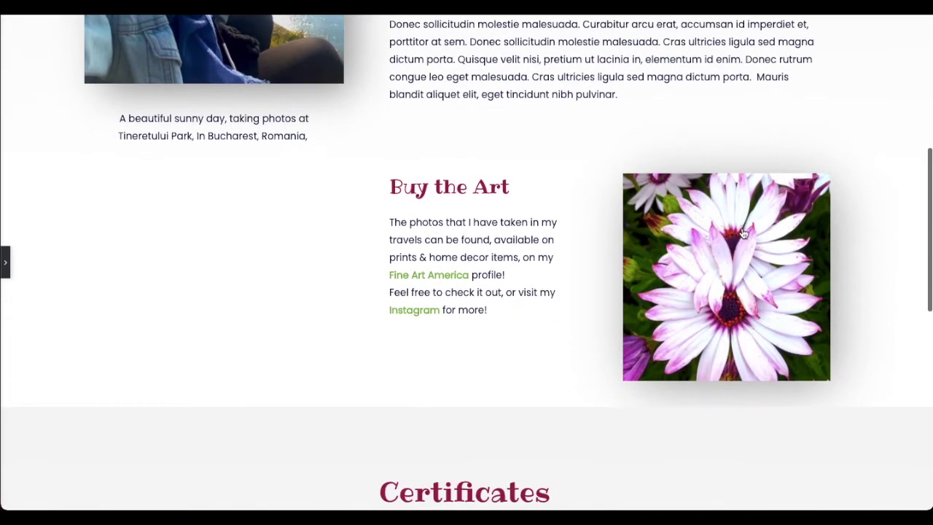
pyautogui.scroll(-1, 743, 233)
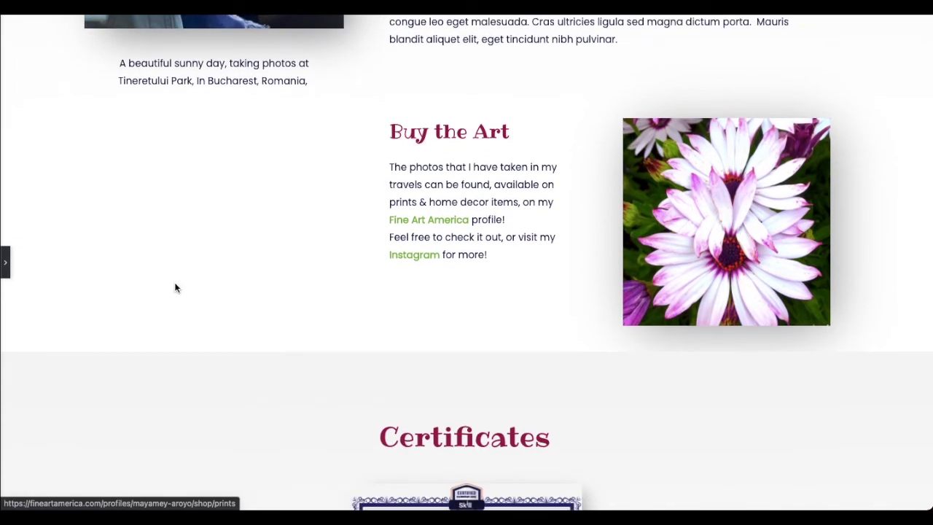
pyautogui.click(5, 270)
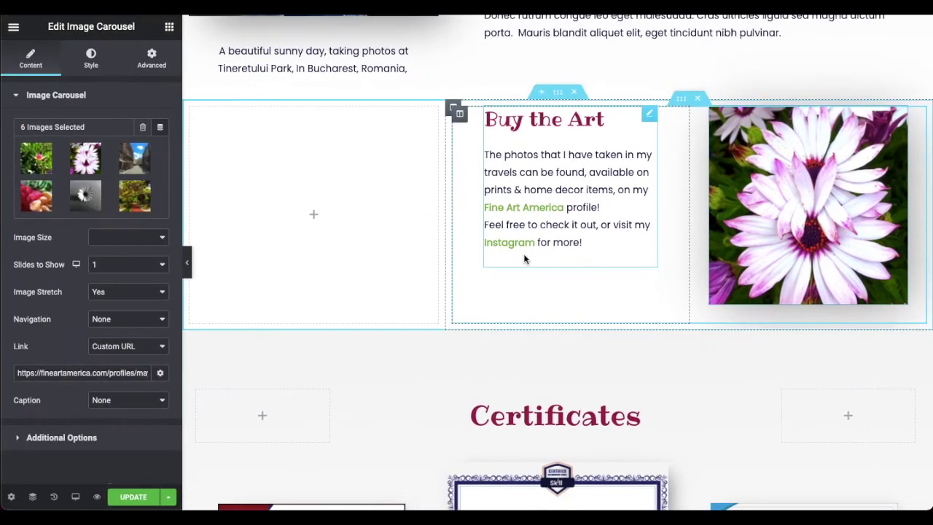
pyautogui.scroll(-6, 628, 238)
pyautogui.scroll(4, 635, 308)
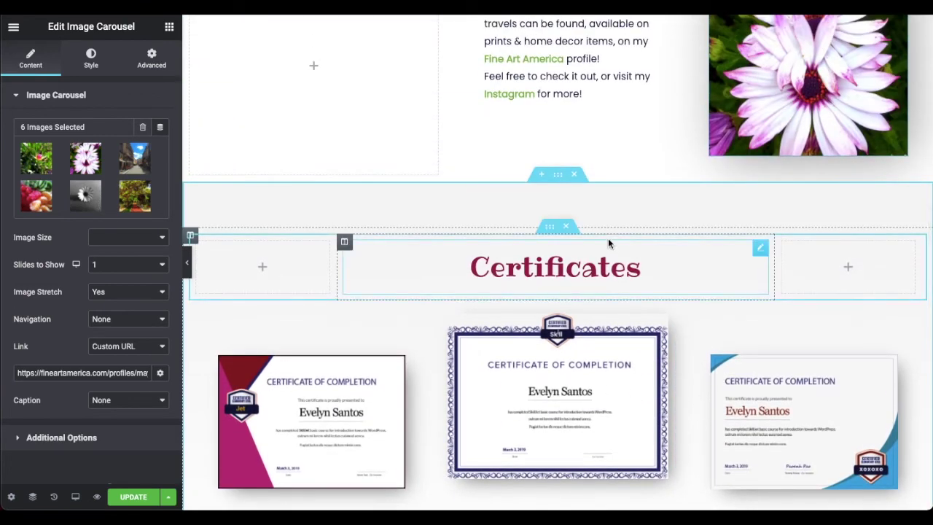
pyautogui.scroll(-7, 608, 238)
pyautogui.scroll(8, 608, 238)
pyautogui.scroll(-3, 608, 244)
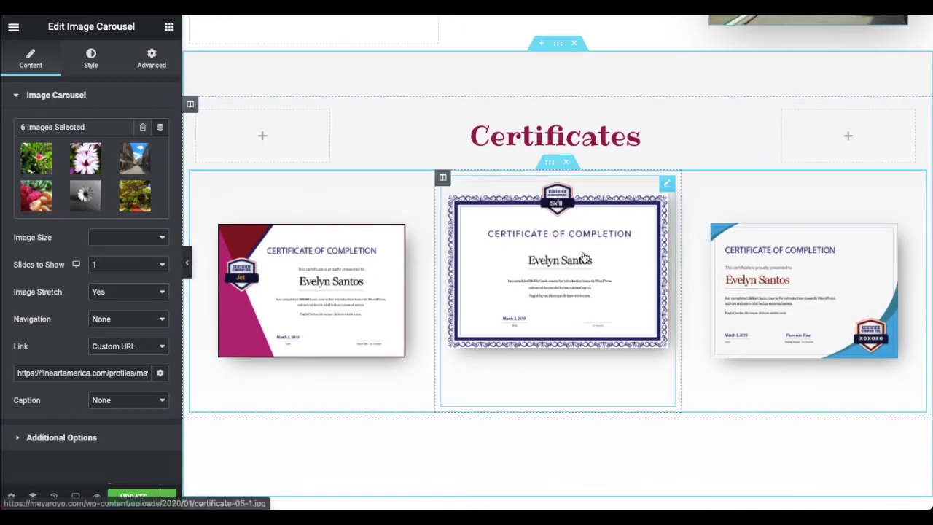
pyautogui.scroll(1, 510, 277)
pyautogui.click(356, 288)
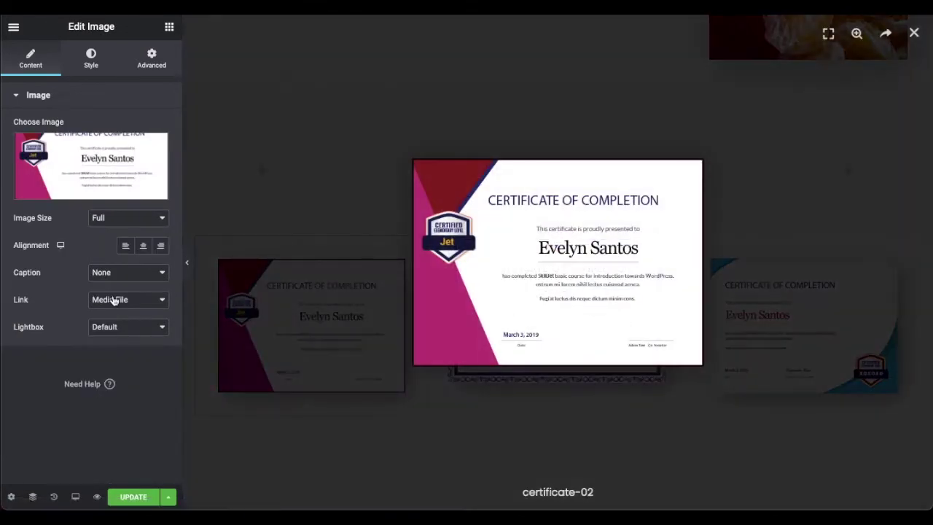
pyautogui.click(534, 118)
pyautogui.scroll(10, 605, 115)
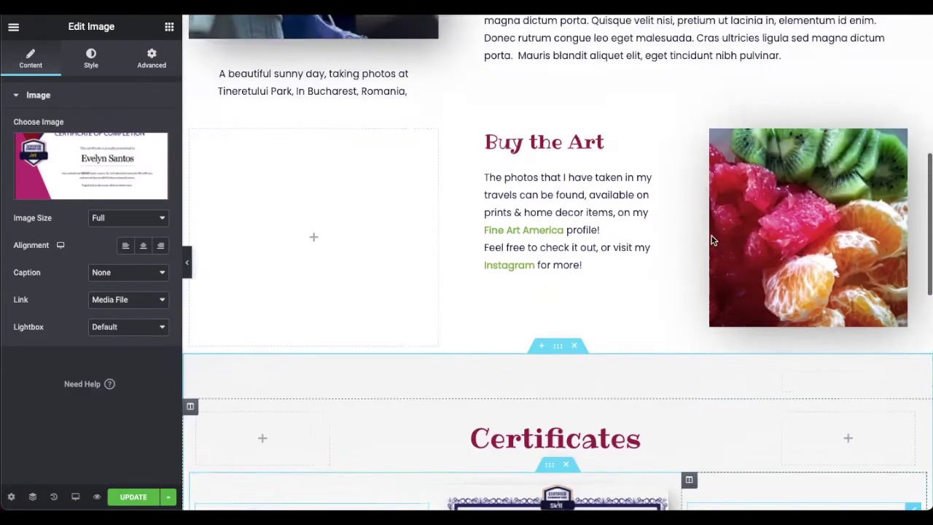
pyautogui.scroll(-10, 566, 328)
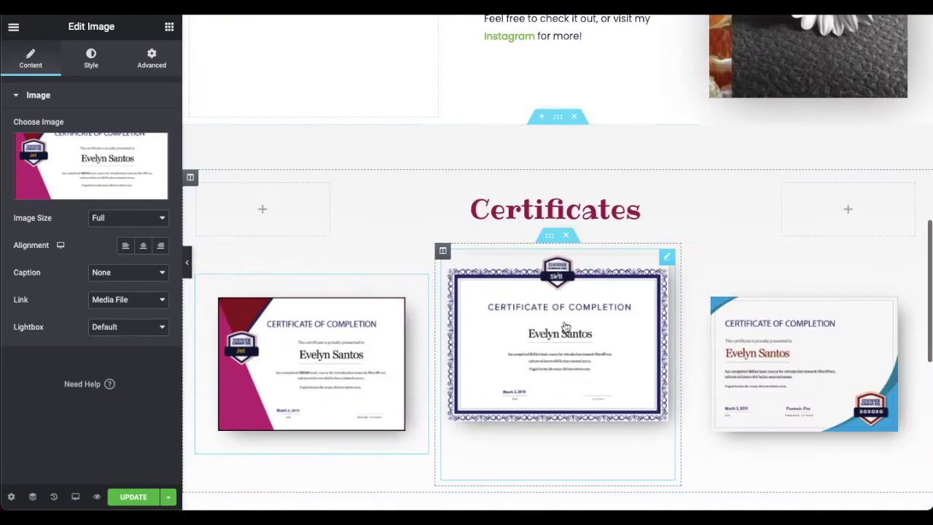
pyautogui.click(653, 209)
# - Replace the Certificates heading text with 'Contact me'
pyautogui.doubleClick(34, 143)
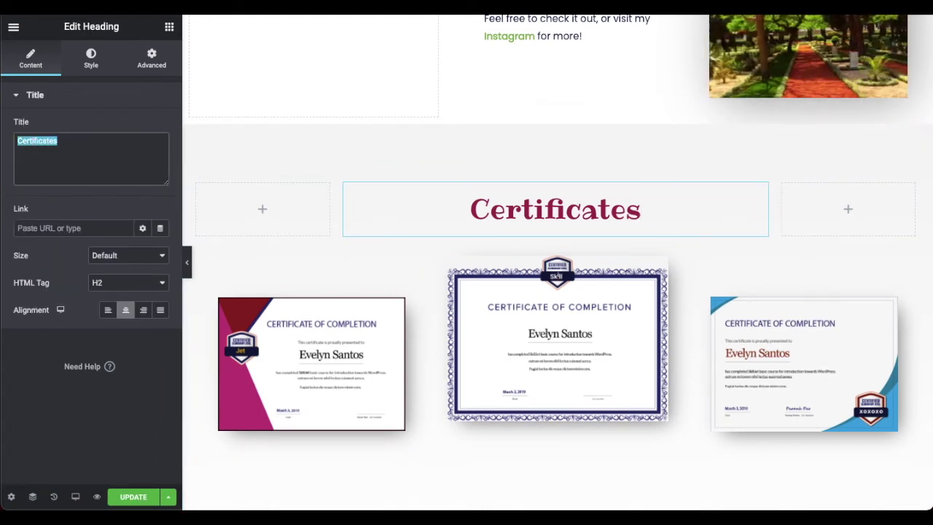
pyautogui.write('Contact me')
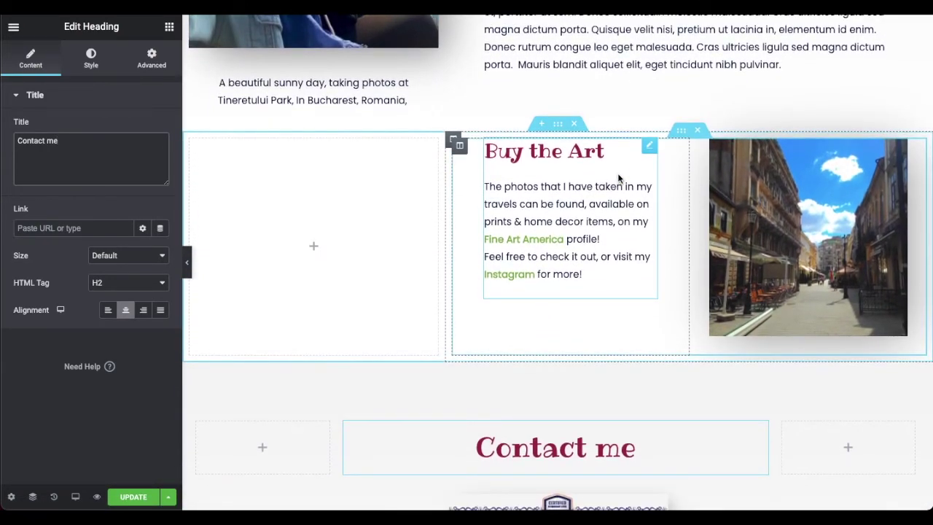
pyautogui.scroll(-4, 618, 173)
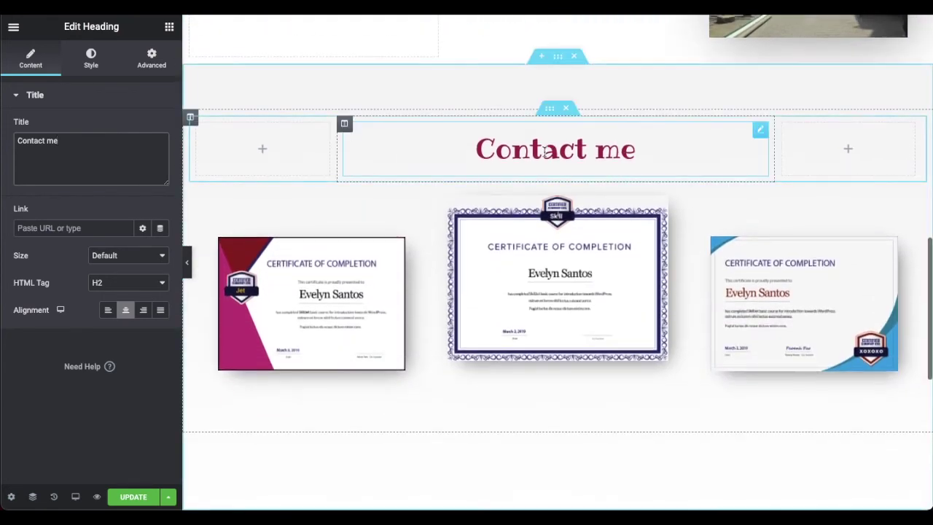
# - Add a Text Editor widget under Contact me, then undo it
pyautogui.click(169, 26)
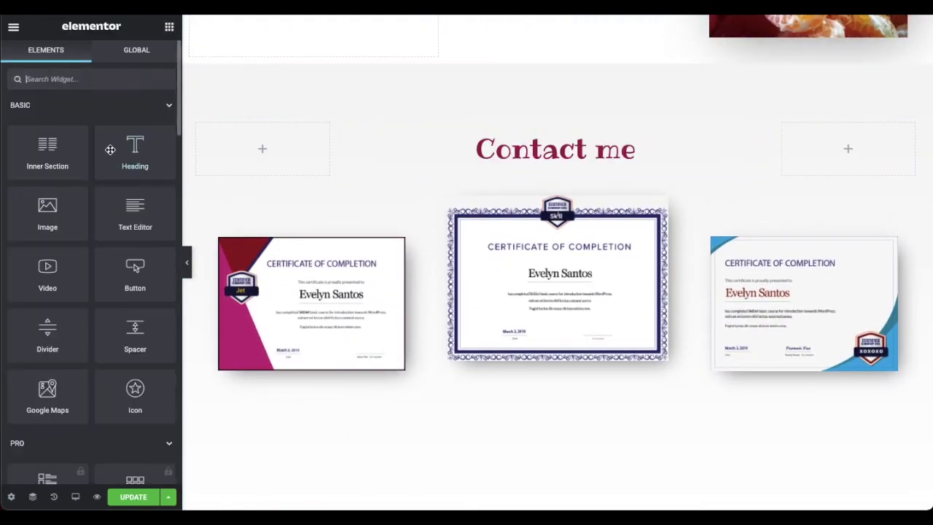
pyautogui.moveTo(156, 206); pyautogui.dragTo(554, 175)
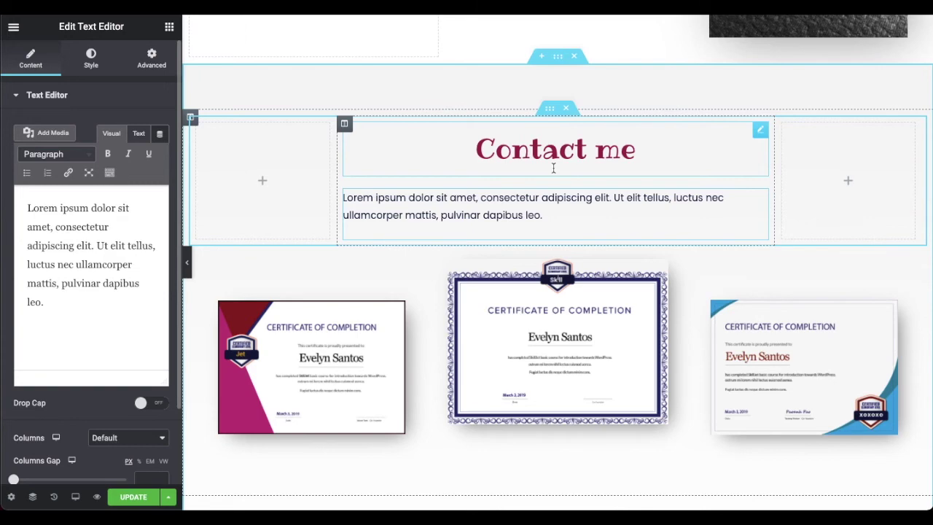
pyautogui.hotkey('ctrl', 'z')
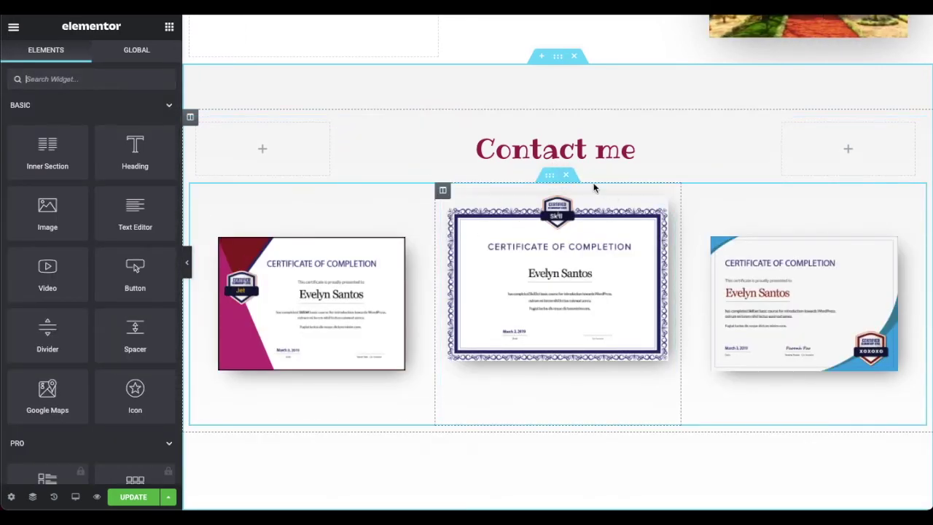
# - Delete the certificates image section and go to the contact form pages
pyautogui.click(566, 176)
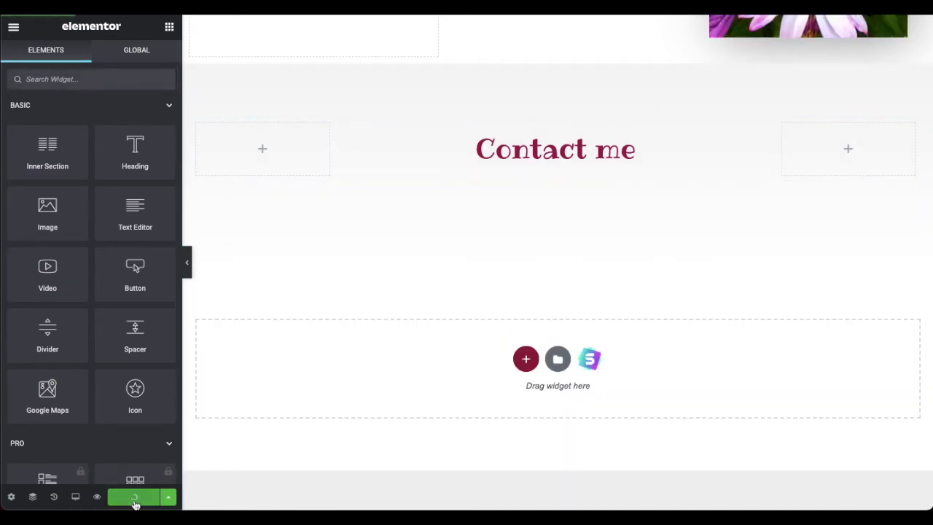
pyautogui.scroll(-3, 133, 217)
pyautogui.scroll(3, 133, 217)
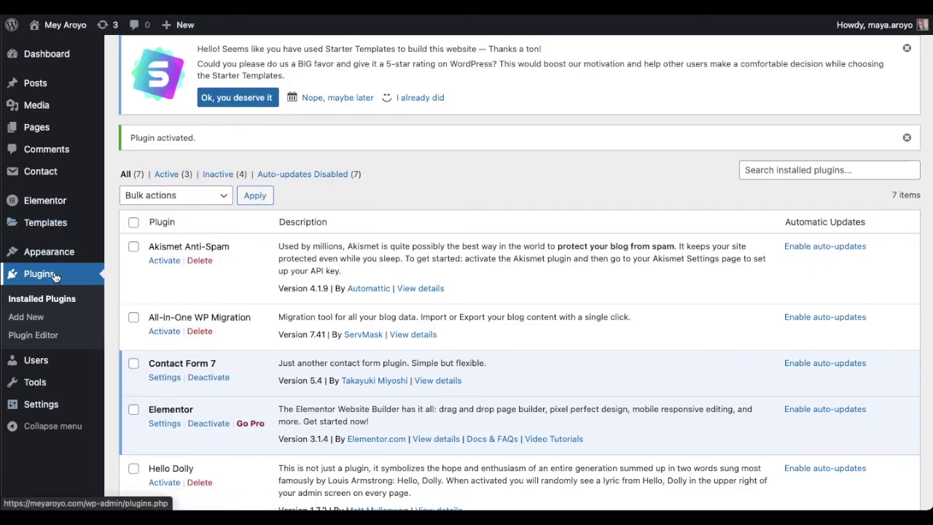
pyautogui.click(46, 175)
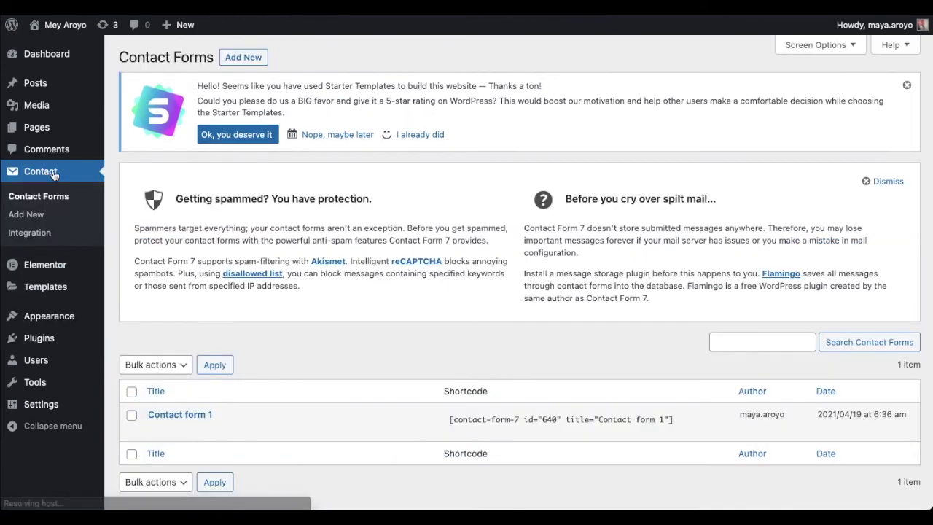
# - Dismiss the Starter Templates notice, open Contact form 1 and show its Mail settings
pyautogui.click(907, 86)
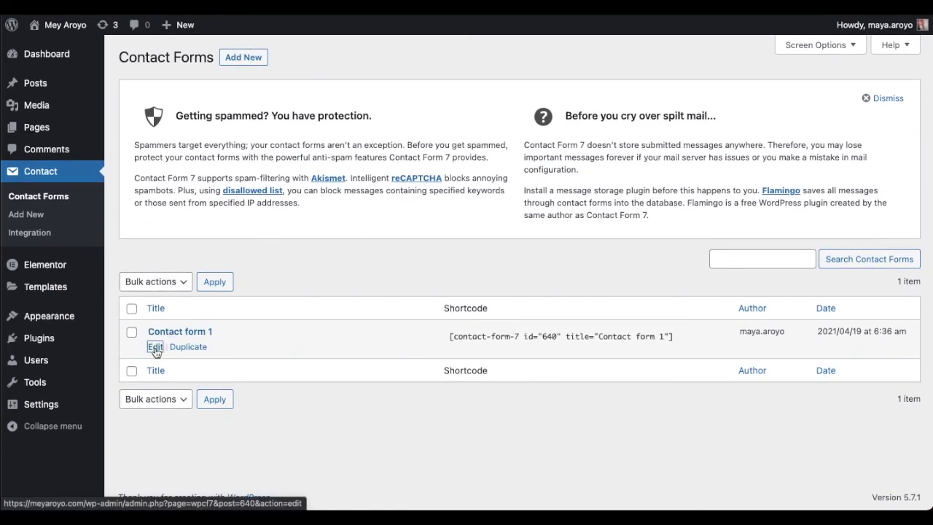
pyautogui.click(155, 346)
pyautogui.scroll(-2, 474, 163)
pyautogui.scroll(-3, 475, 159)
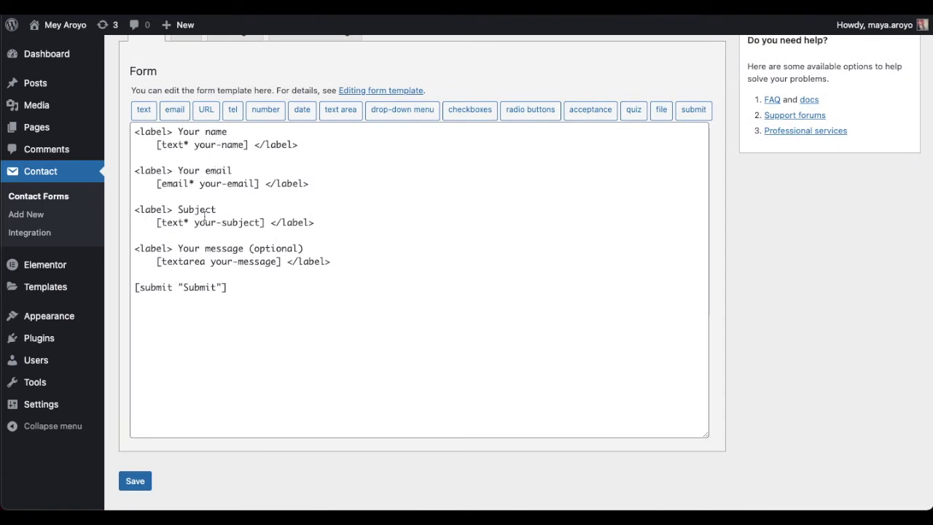
pyautogui.scroll(4, 232, 248)
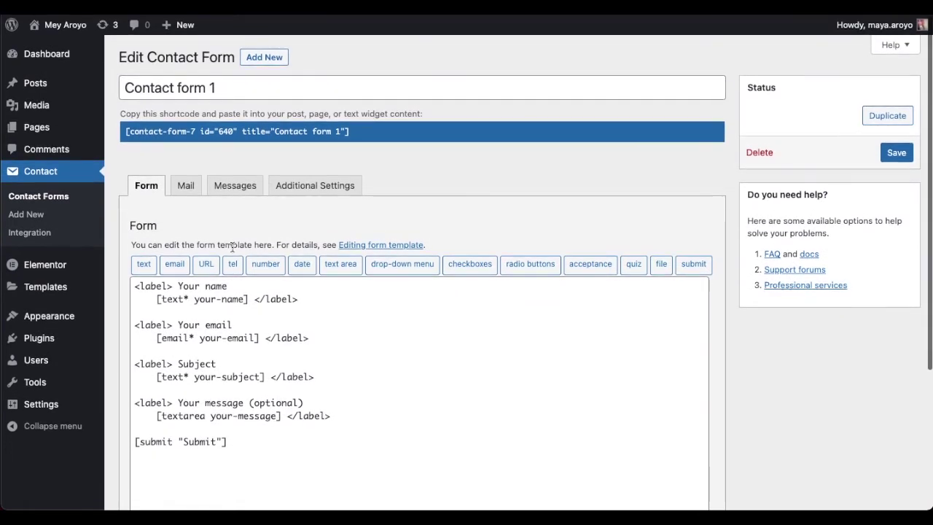
pyautogui.click(185, 186)
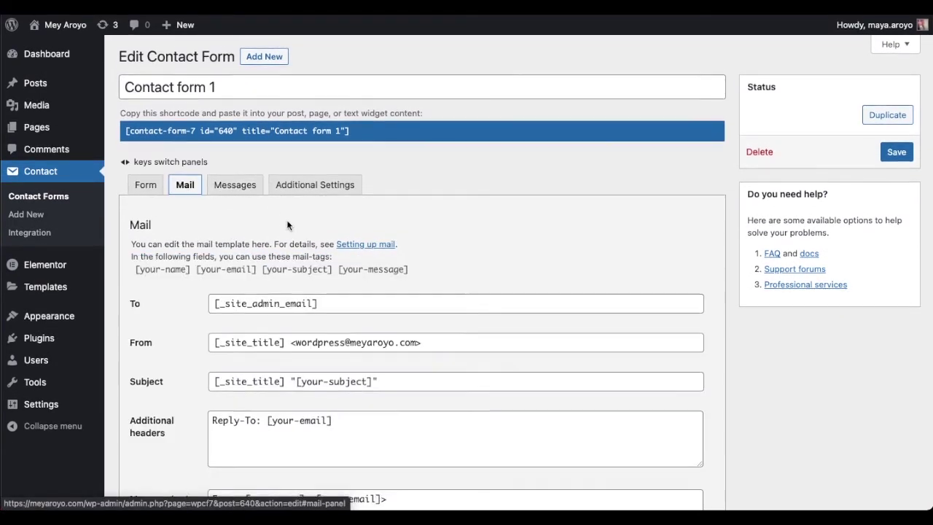
# - Review Contact form 1's mail settings, including the recipient address in the To field
pyautogui.scroll(-2, 291, 229)
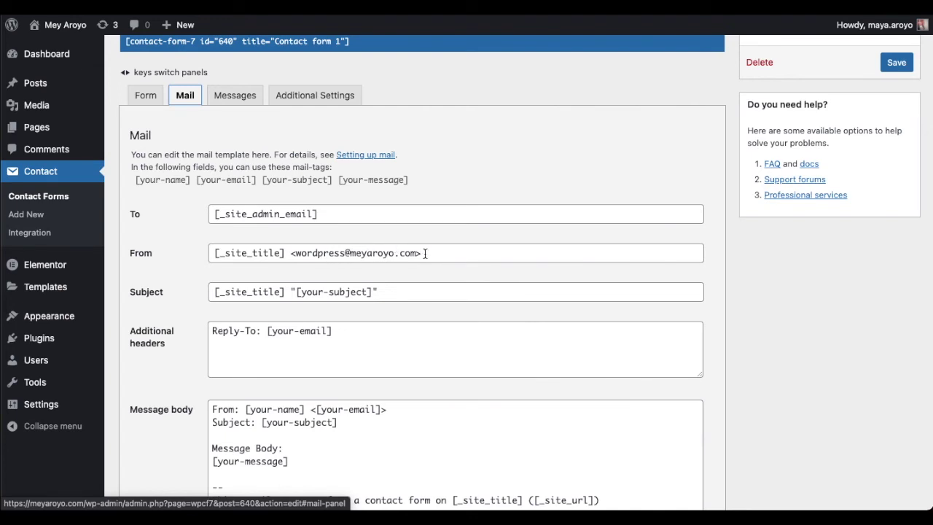
pyautogui.scroll(-7, 337, 274)
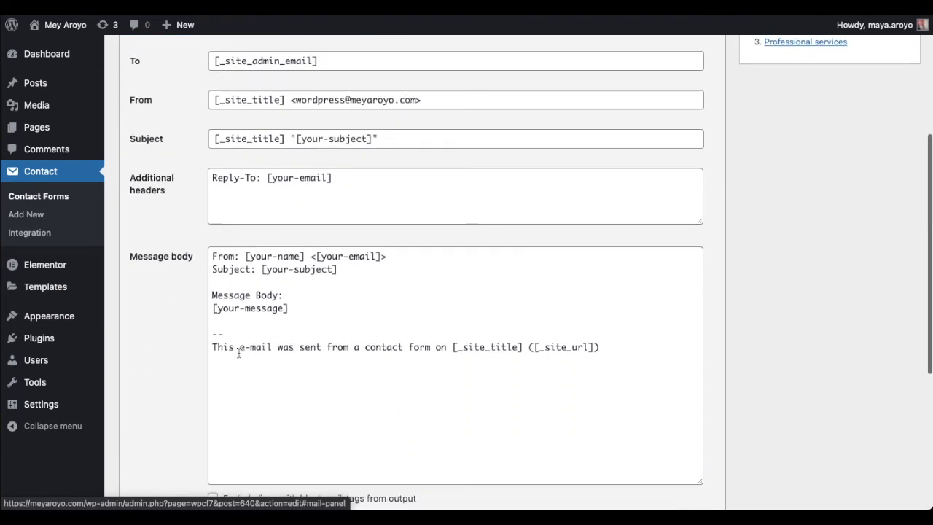
pyautogui.scroll(9, 318, 337)
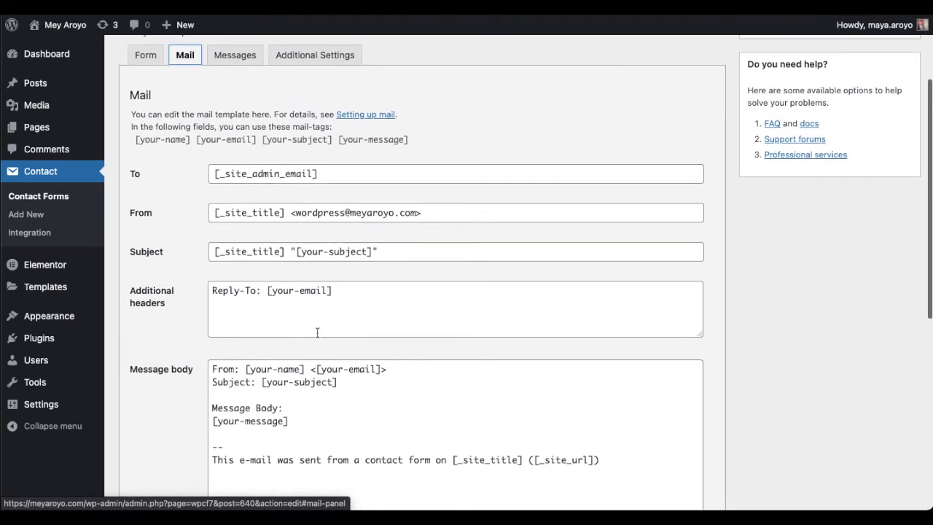
pyautogui.scroll(-3, 371, 146)
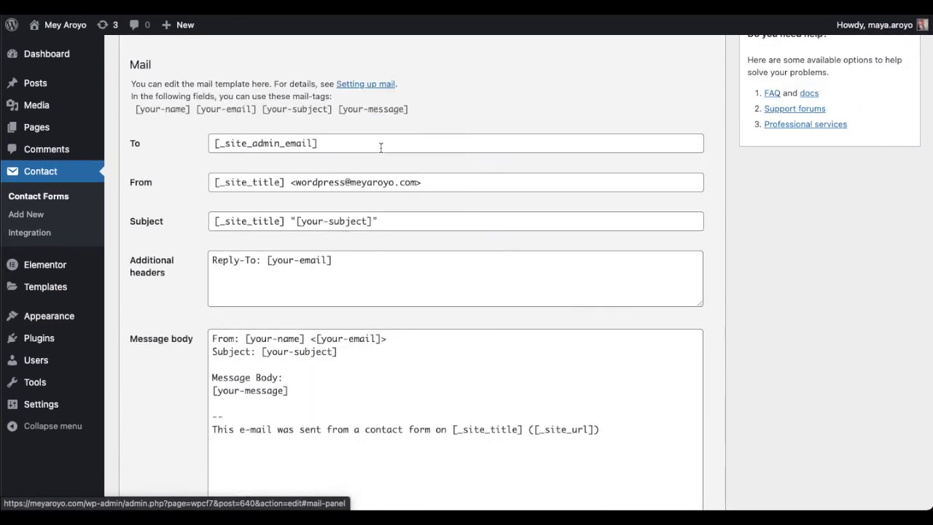
pyautogui.tripleClick(298, 143)
pyautogui.click(463, 107)
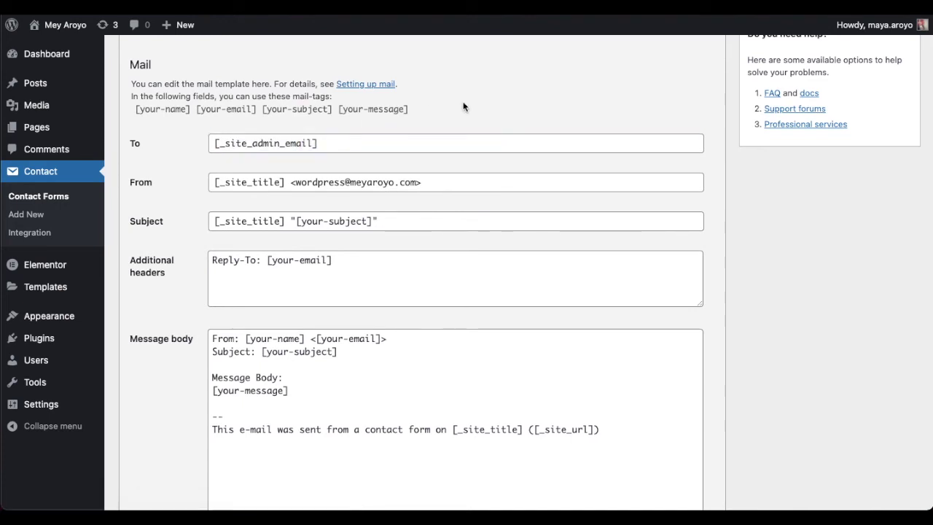
pyautogui.scroll(5, 178, 169)
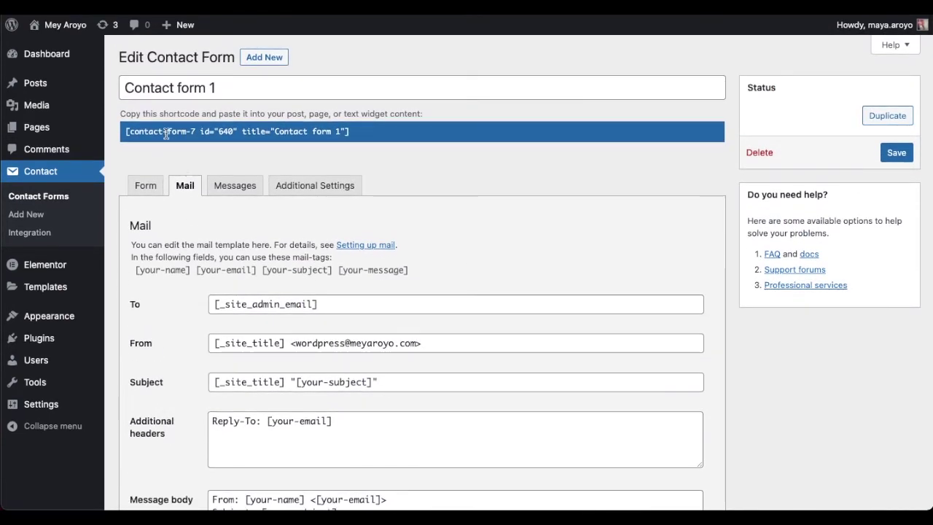
# - Back in the Contact Forms list, select Contact form 1's full shortcode
pyautogui.click(38, 197)
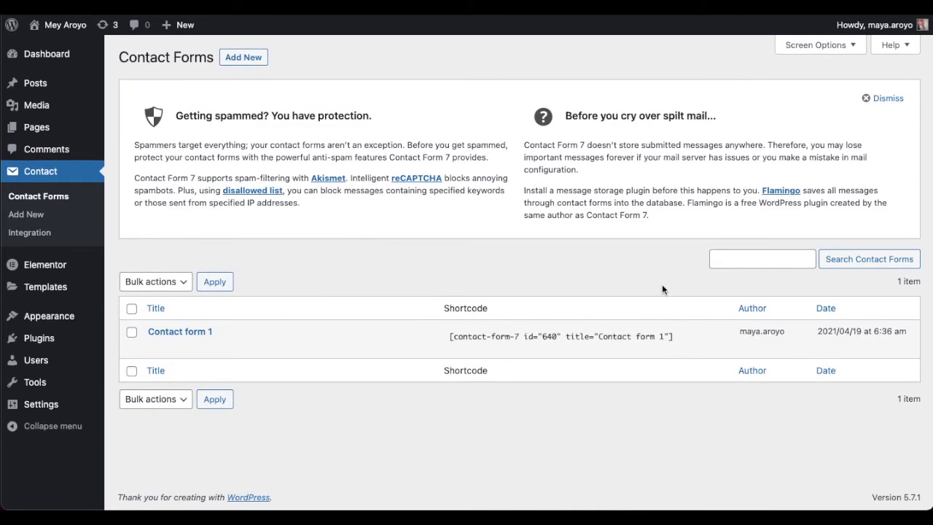
pyautogui.click(606, 336)
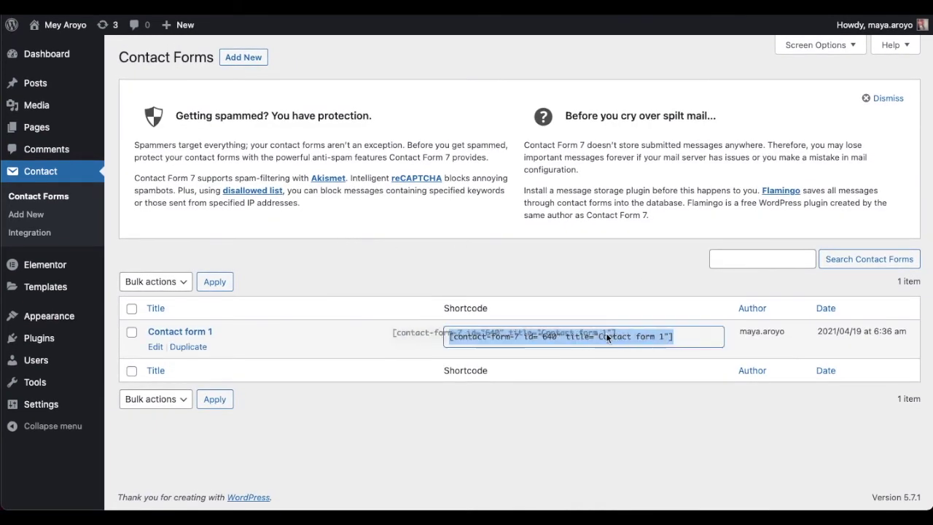
pyautogui.doubleClick(610, 337)
pyautogui.tripleClick(609, 337)
pyautogui.hotkey('ctrl', 'c')
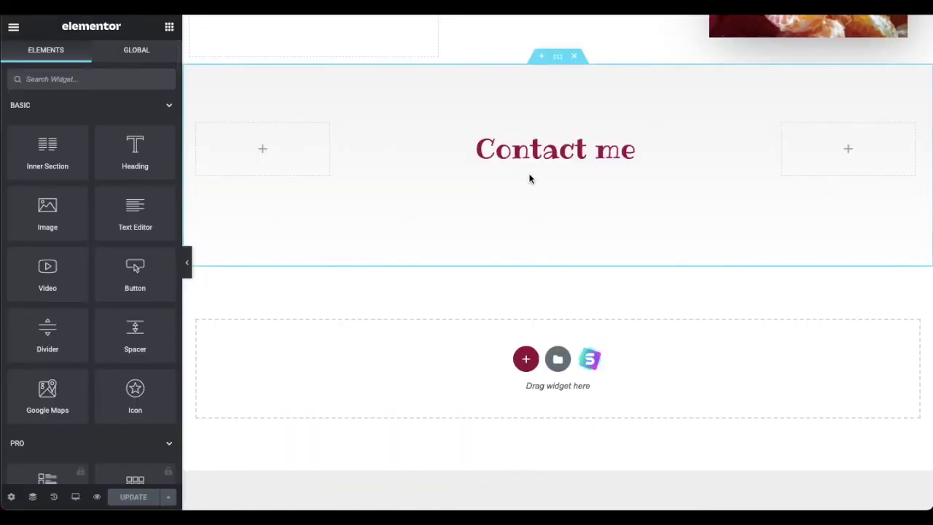
# - Search the widget panel for 'conta' and then 'form', then clear the search
pyautogui.click(101, 73)
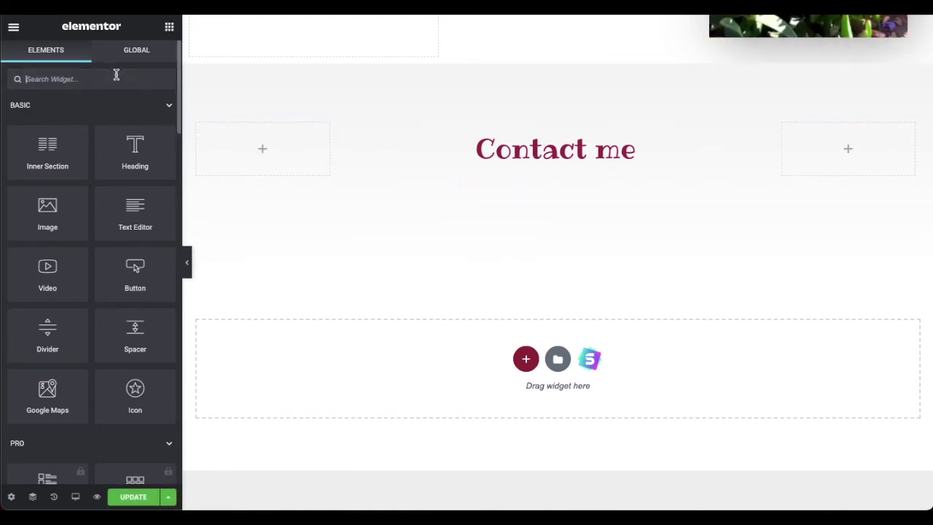
pyautogui.write('conta')
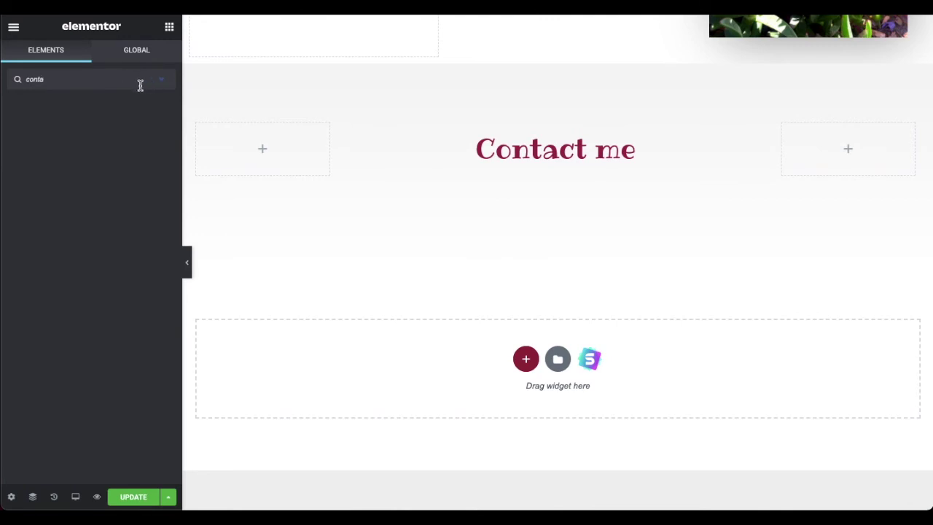
pyautogui.doubleClick(94, 85)
pyautogui.write('form')
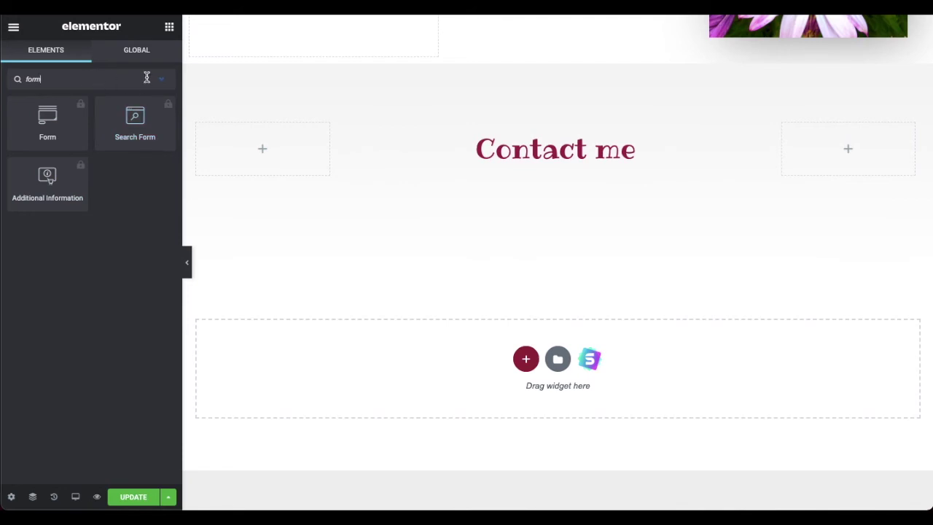
pyautogui.click(164, 81)
pyautogui.scroll(-4, 90, 104)
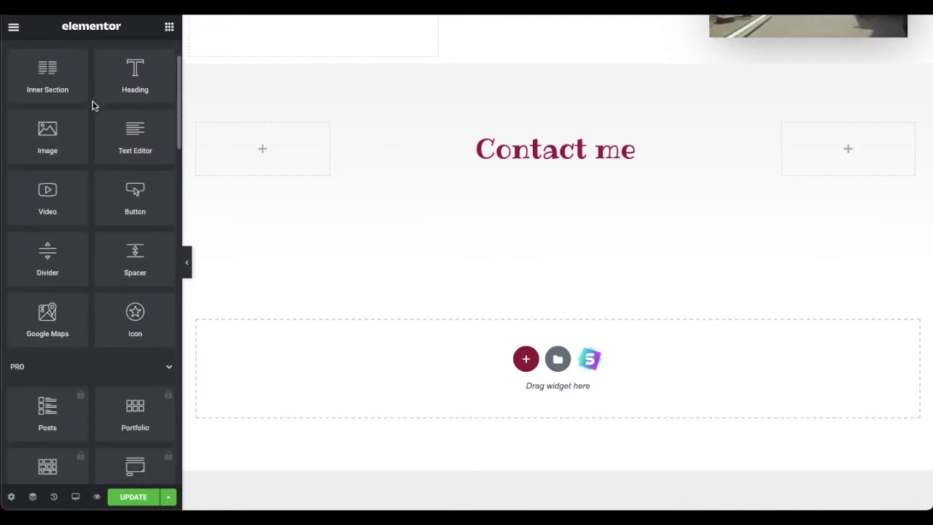
pyautogui.scroll(-15, 86, 212)
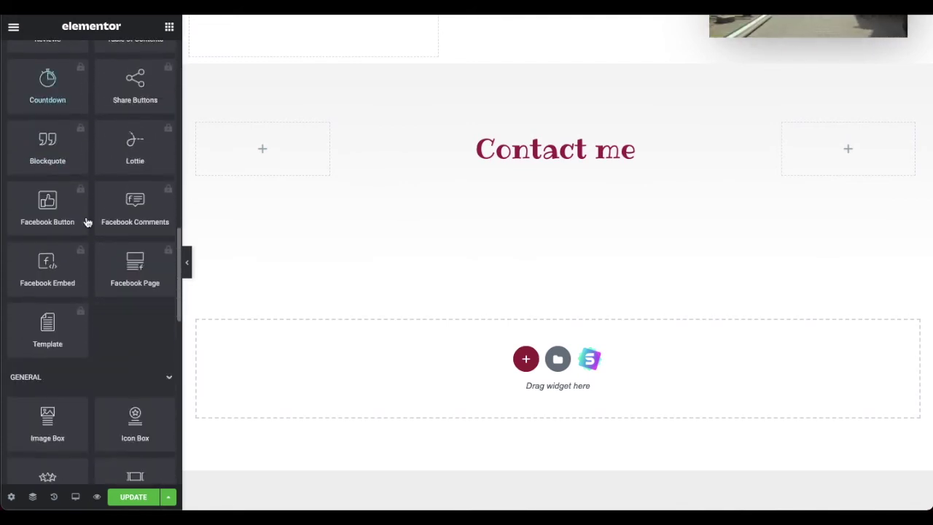
pyautogui.scroll(20, 131, 467)
# - Add a Shortcode widget under Contact me and paste Contact form 1's shortcode
pyautogui.click(112, 75)
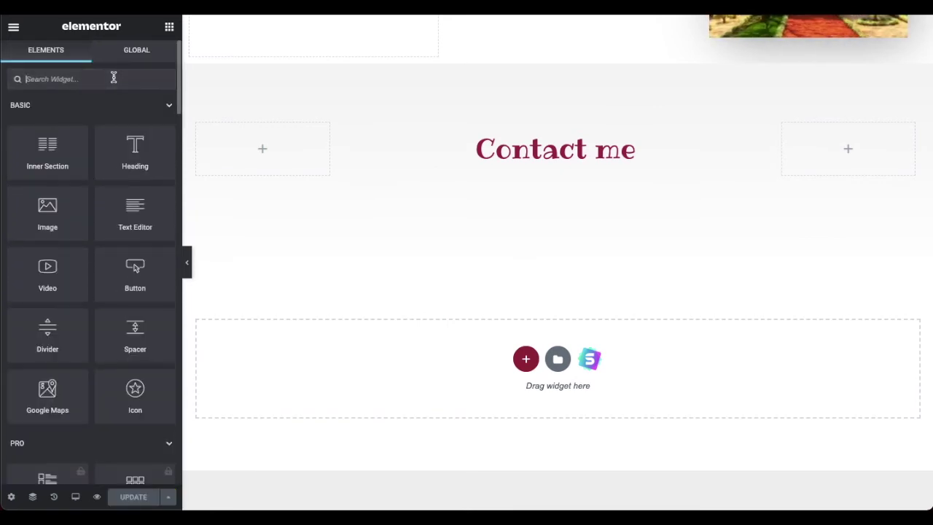
pyautogui.write('short')
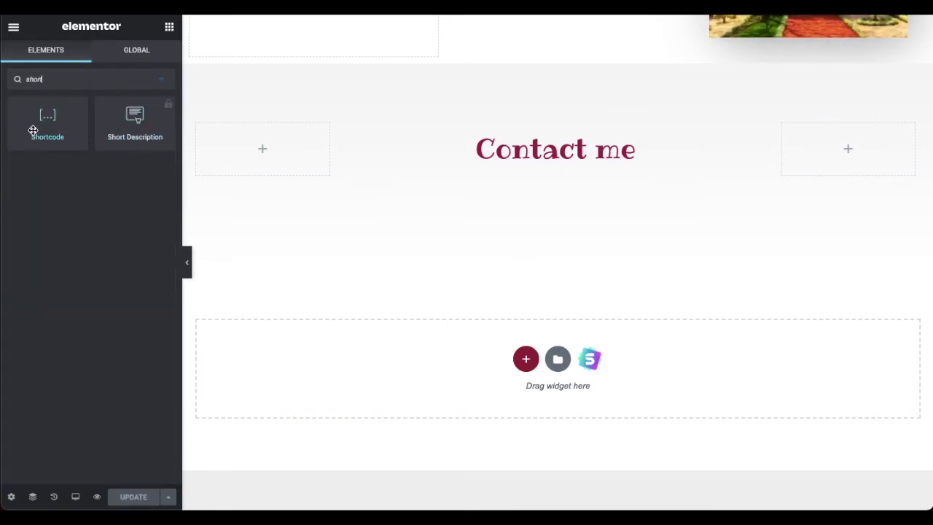
pyautogui.moveTo(44, 118); pyautogui.dragTo(510, 163)
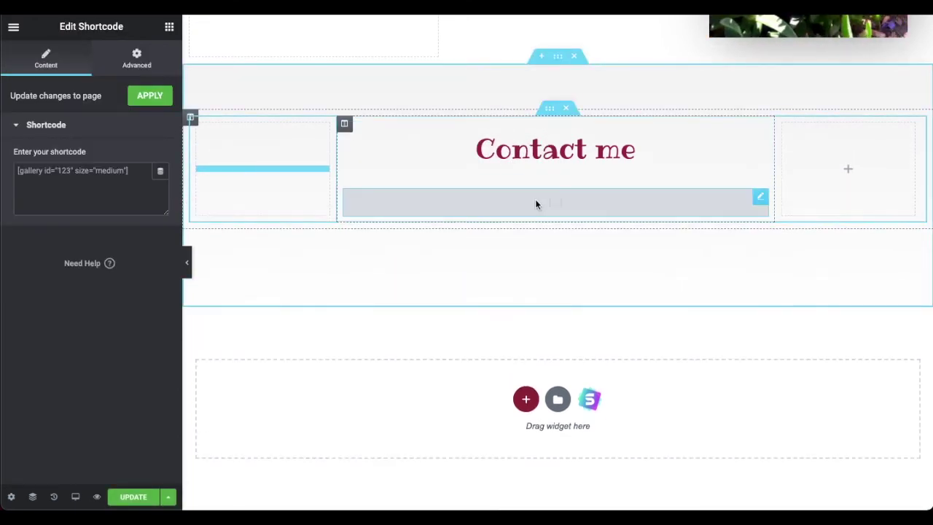
pyautogui.click(89, 171)
pyautogui.hotkey('ctrl', 'v')
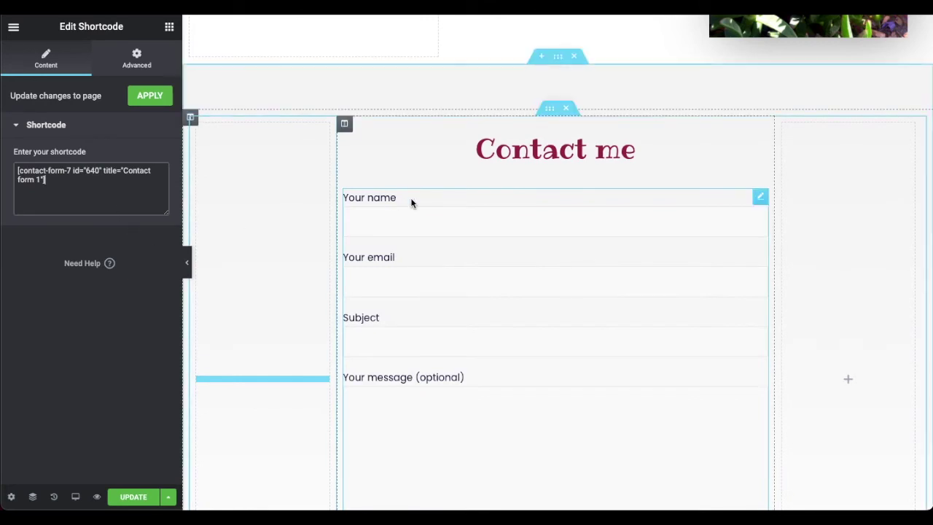
# - Update the page and preview it at full width
pyautogui.scroll(-2, 241, 223)
pyautogui.click(134, 497)
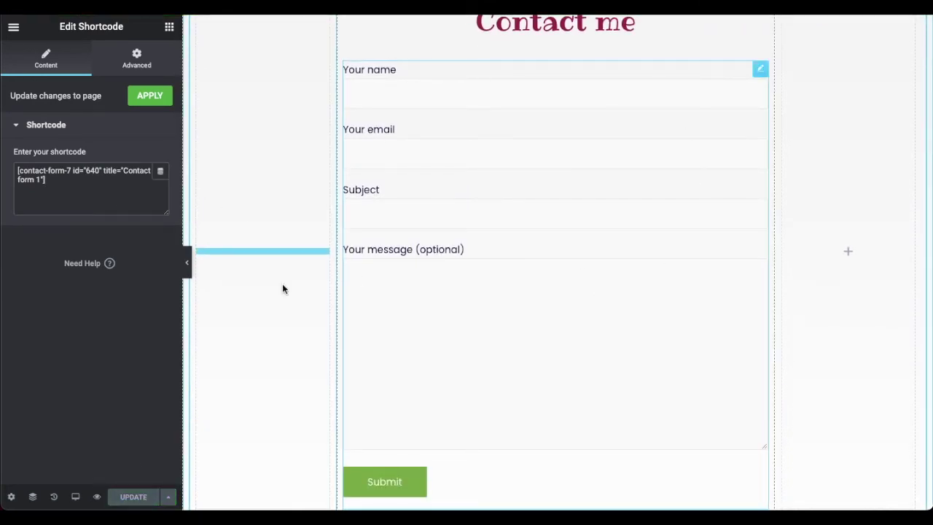
pyautogui.click(186, 262)
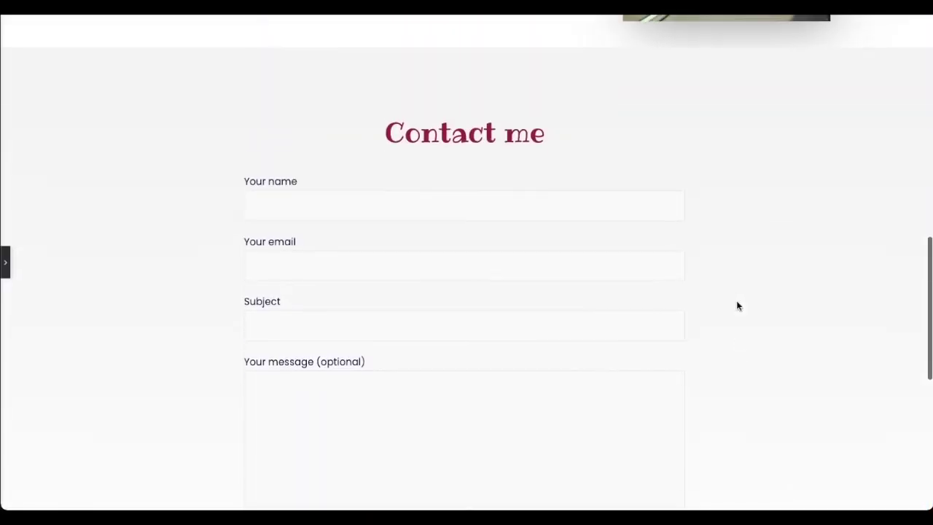
# - Scroll the About Me preview down to the Contact me form and footer, then restore the editing panel
pyautogui.scroll(-5, 736, 306)
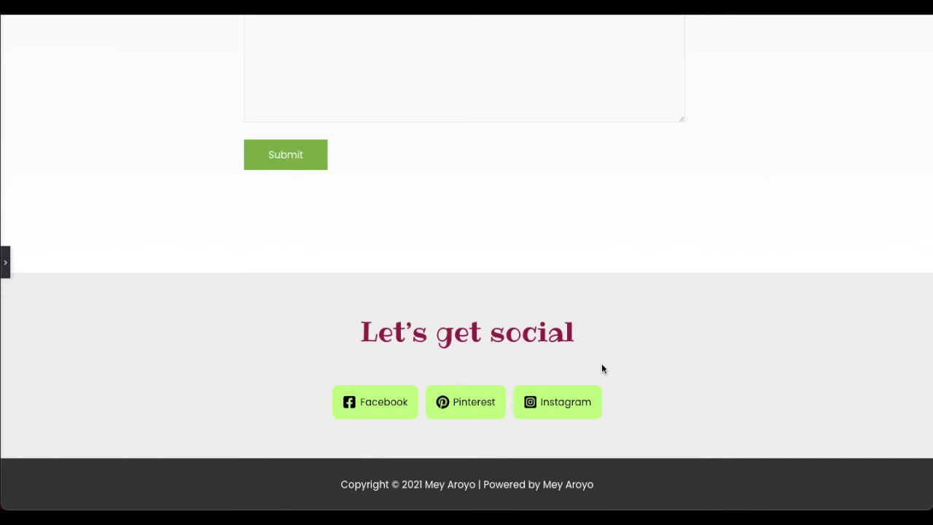
pyautogui.scroll(15, 602, 369)
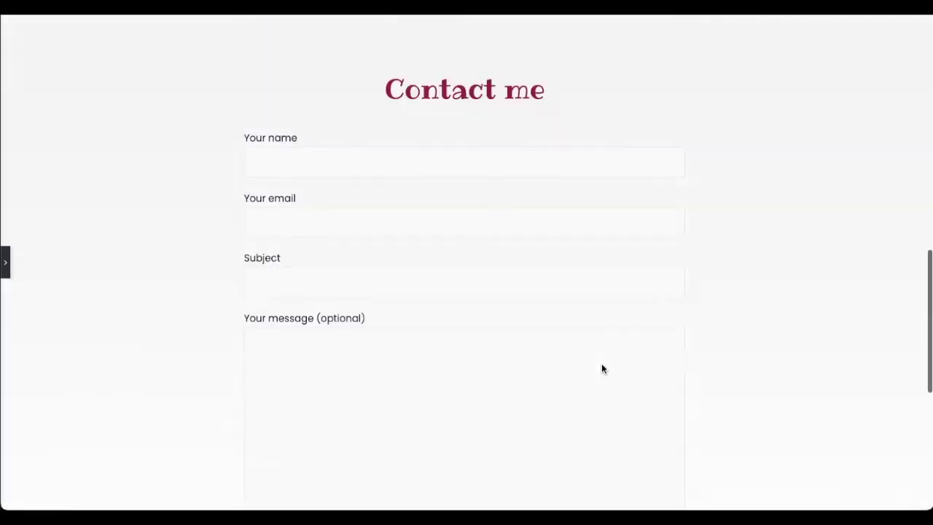
pyautogui.click(7, 267)
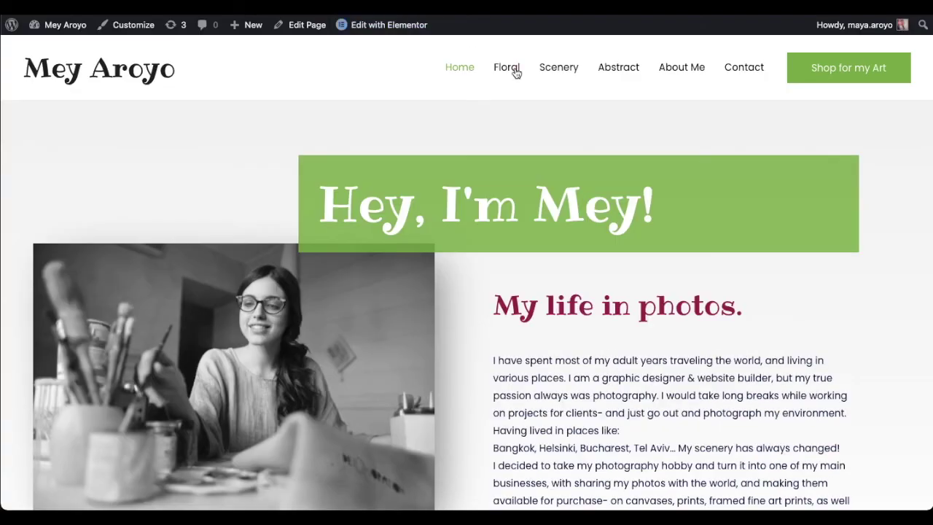
# - Open the Artist Info (About Me) page on the live site
pyautogui.scroll(-5, 565, 144)
pyautogui.scroll(5, 564, 145)
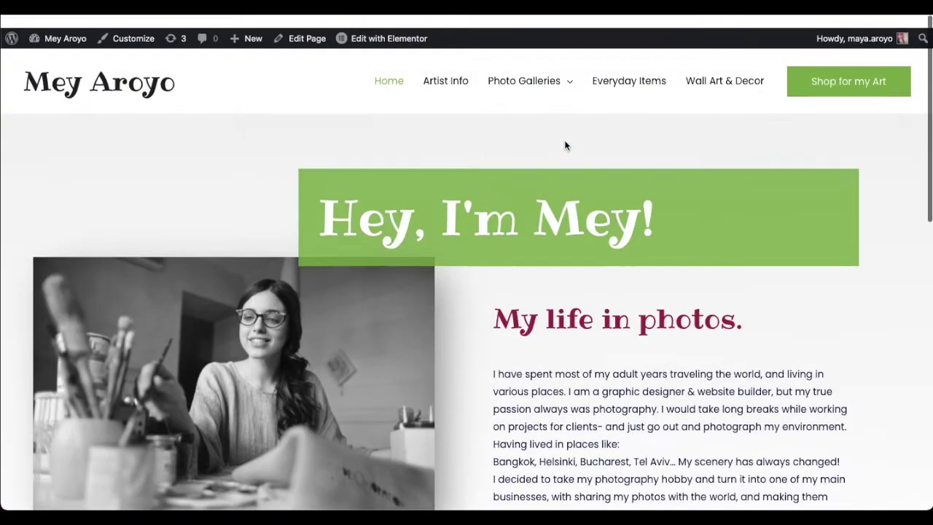
pyautogui.scroll(-10, 229, 124)
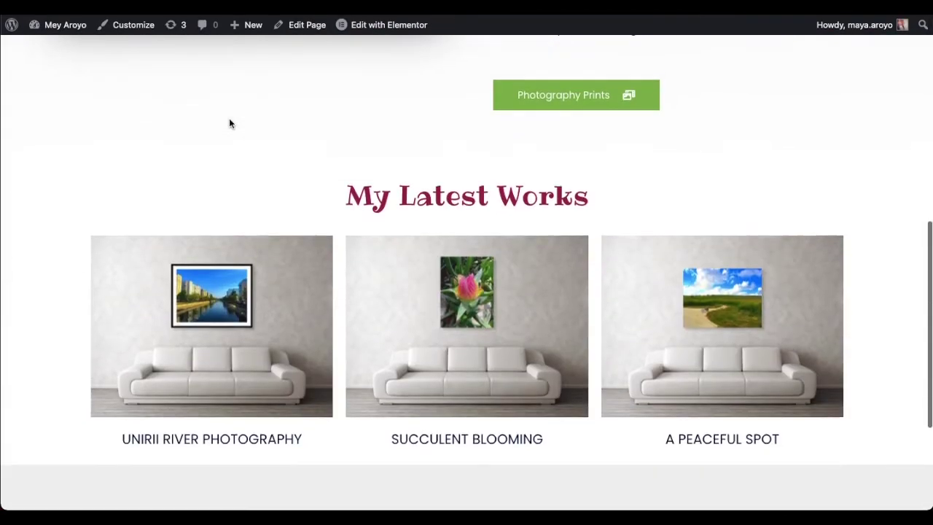
pyautogui.scroll(10, 261, 298)
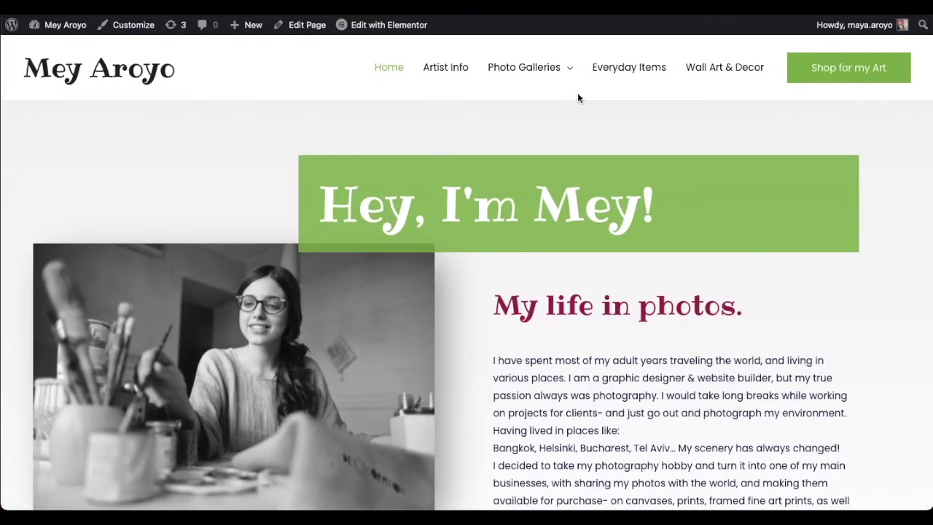
pyautogui.click(447, 68)
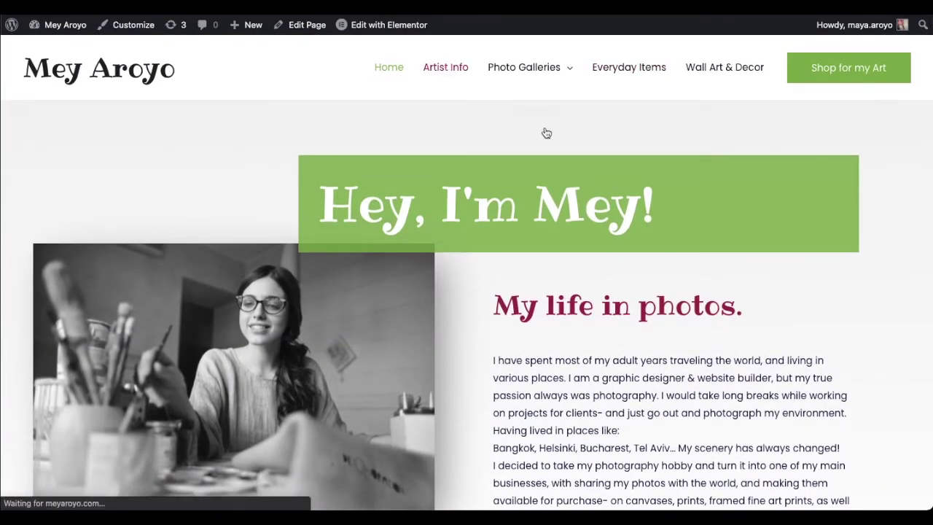
# - Follow the Fine Art America link to the shop profile twice, returning to About Me each time
pyautogui.scroll(-3, 546, 132)
pyautogui.scroll(-7, 546, 139)
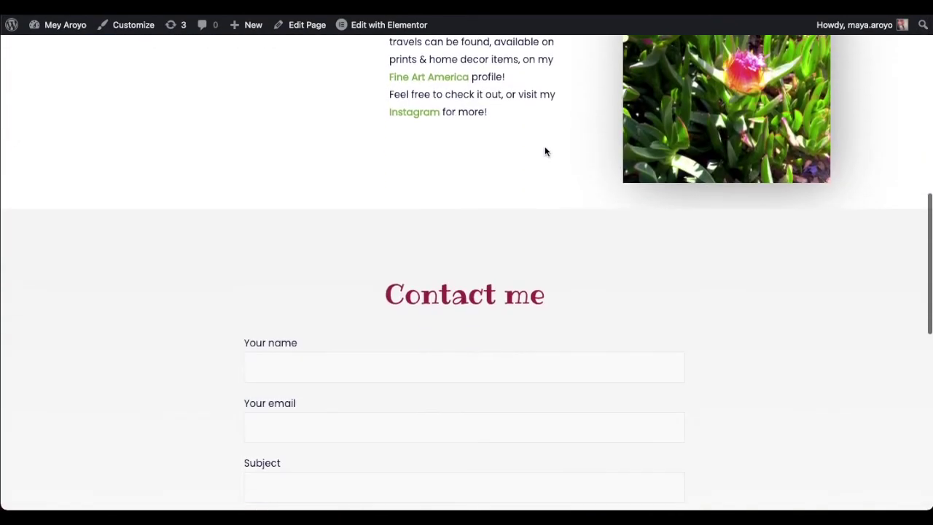
pyautogui.scroll(2, 543, 168)
pyautogui.click(438, 210)
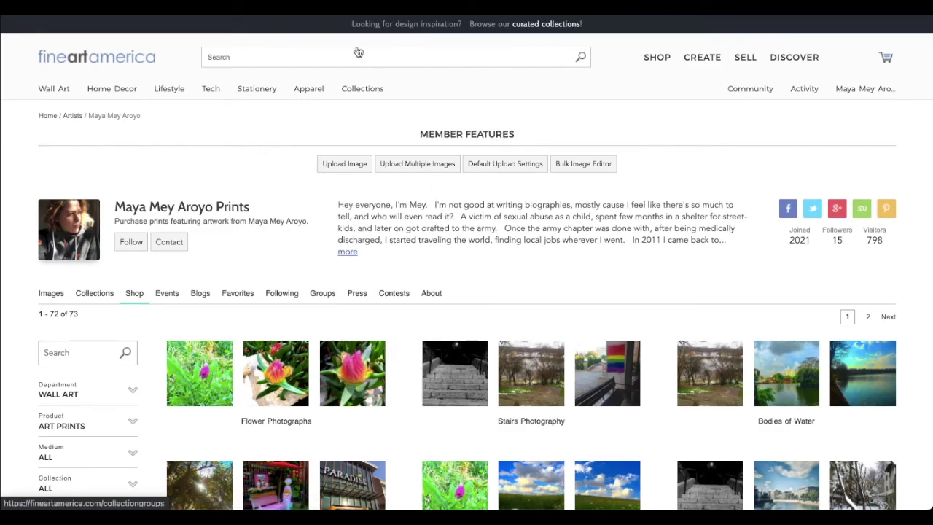
pyautogui.hotkey('alt', 'Left')
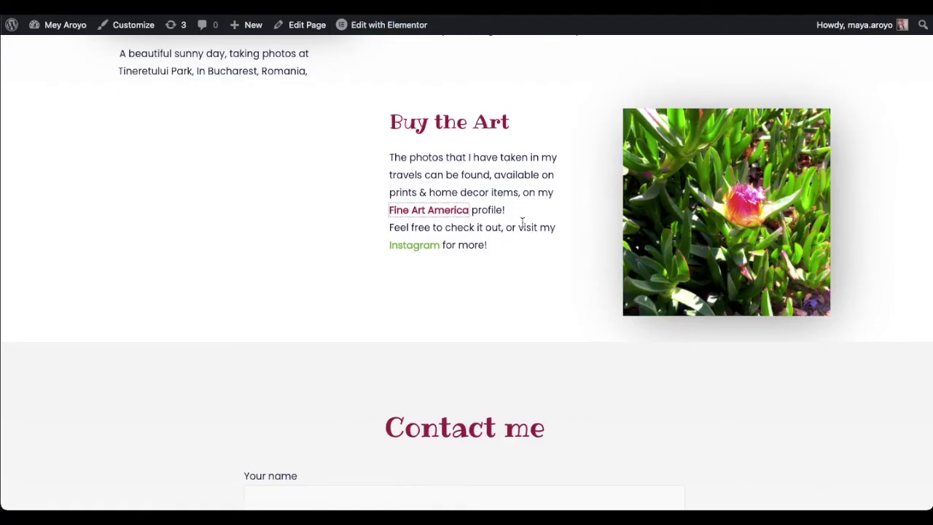
pyautogui.click(412, 249)
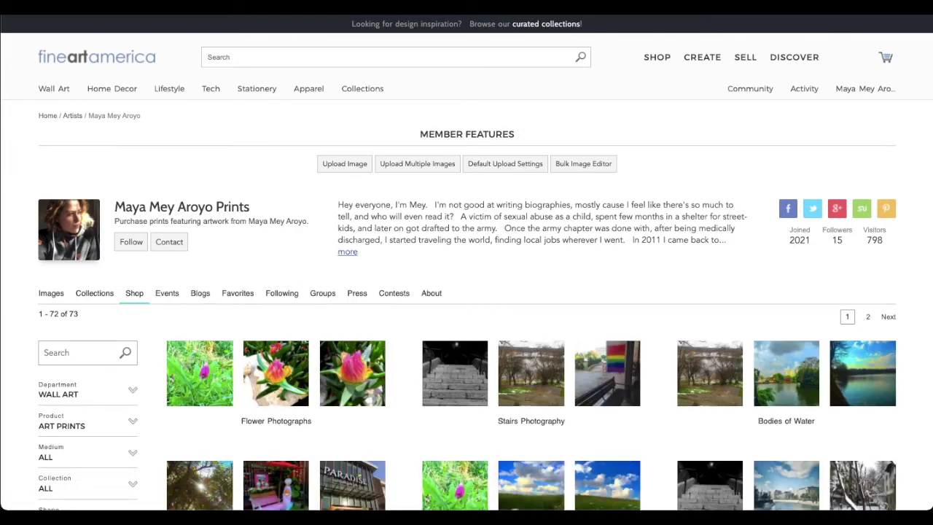
pyautogui.hotkey('alt', 'Left')
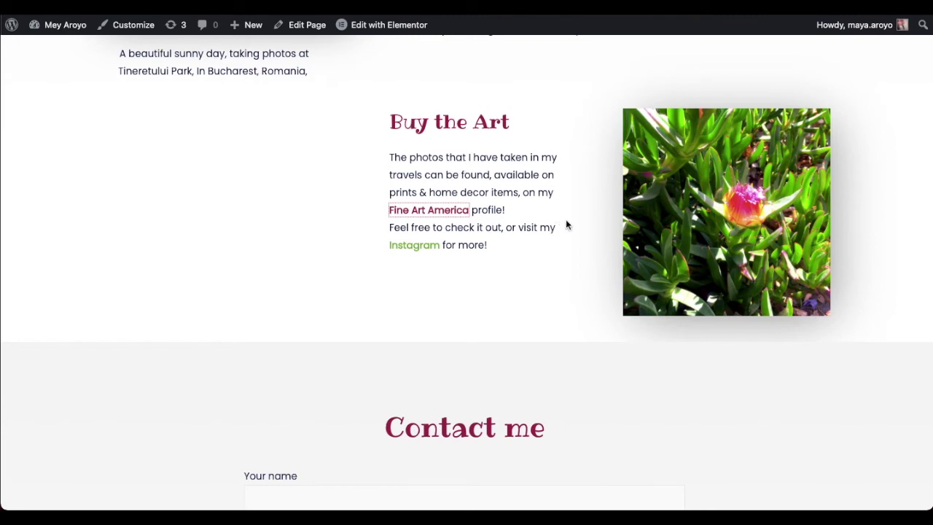
# - Scroll through the About Me page and back up to the top
pyautogui.scroll(-5, 327, 187)
pyautogui.scroll(-3, 357, 139)
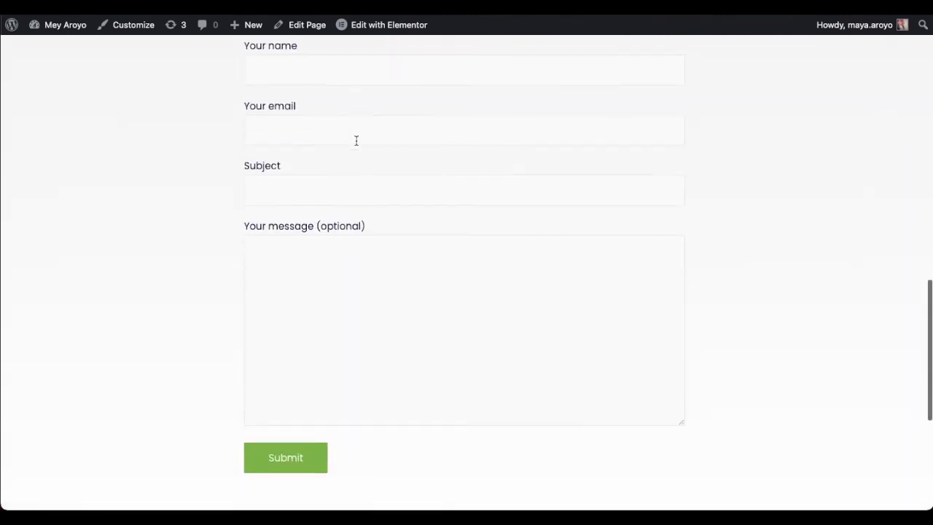
pyautogui.scroll(6, 457, 212)
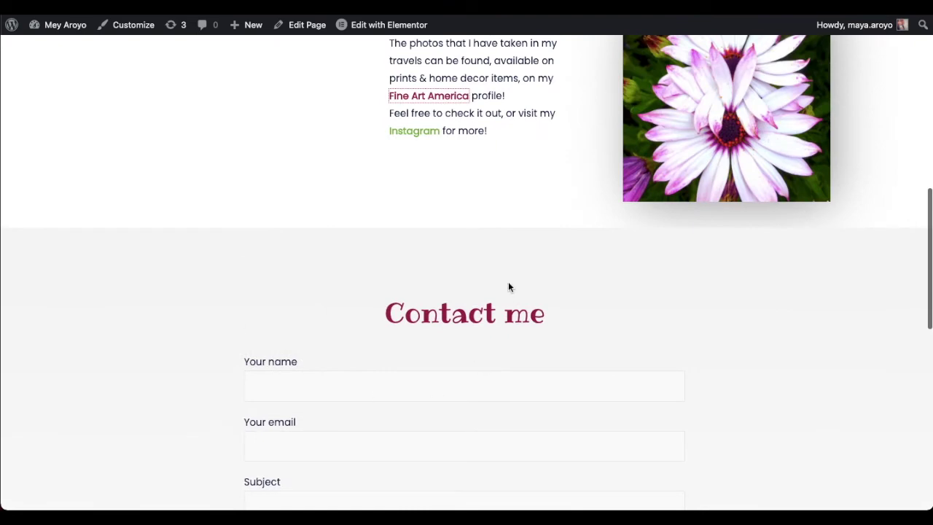
pyautogui.scroll(10, 328, 298)
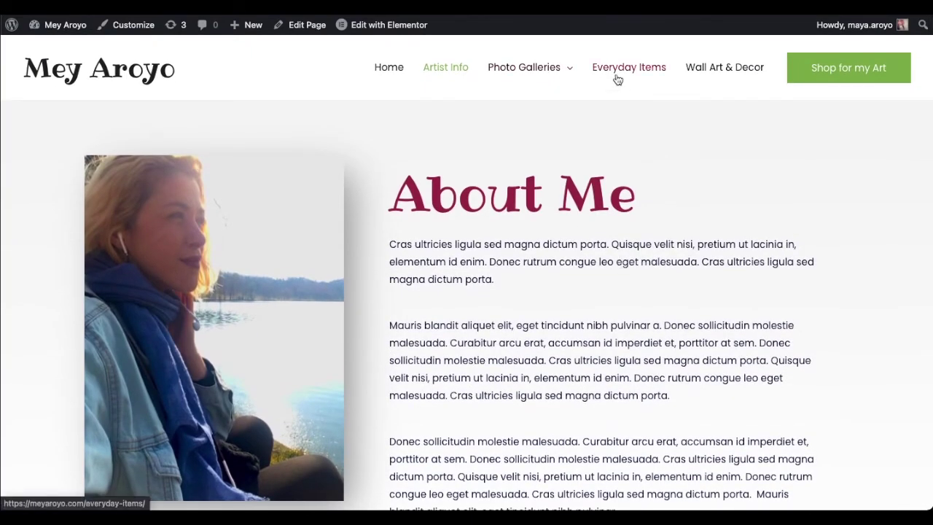
# - Go to the Beautiful Nature page from the Photo Galleries menu
pyautogui.moveTo(519, 70)
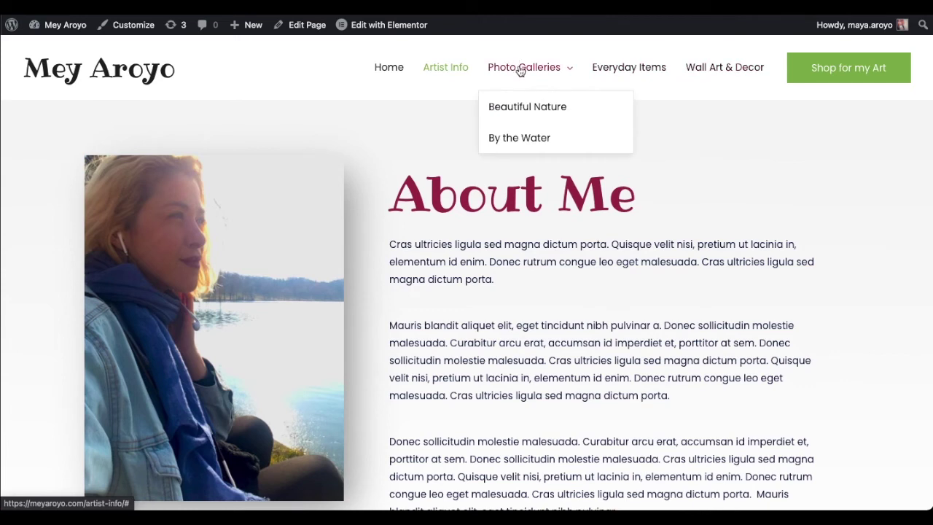
pyautogui.click(531, 112)
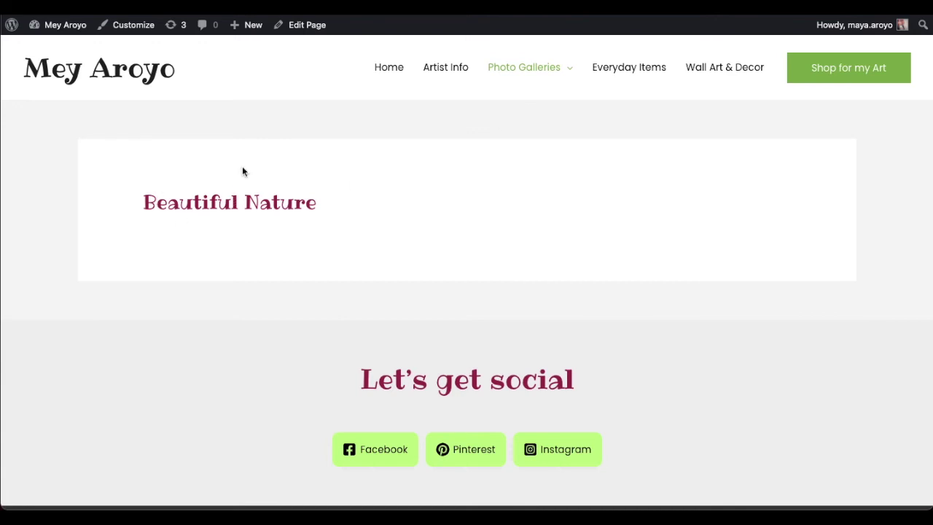
# - Edit Beautiful Nature with Elementor and add a new single-column section at the top
pyautogui.click(305, 26)
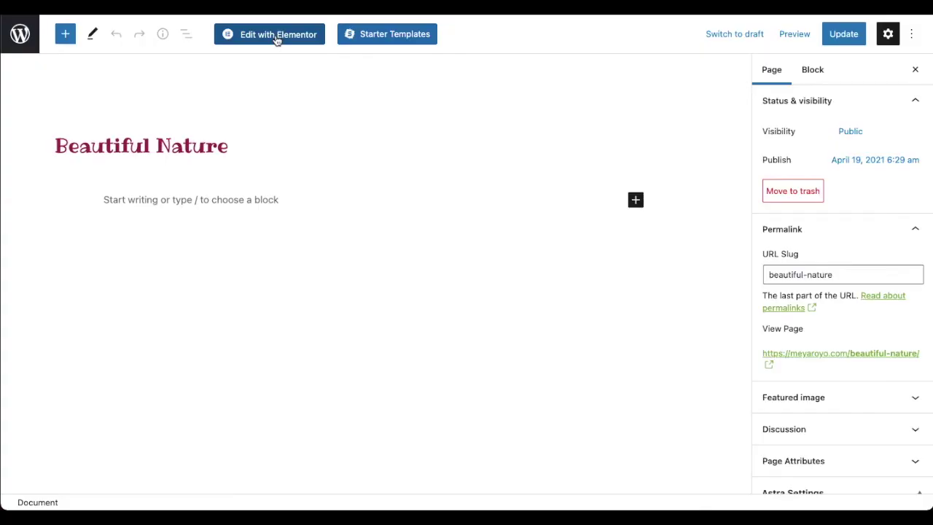
pyautogui.click(277, 36)
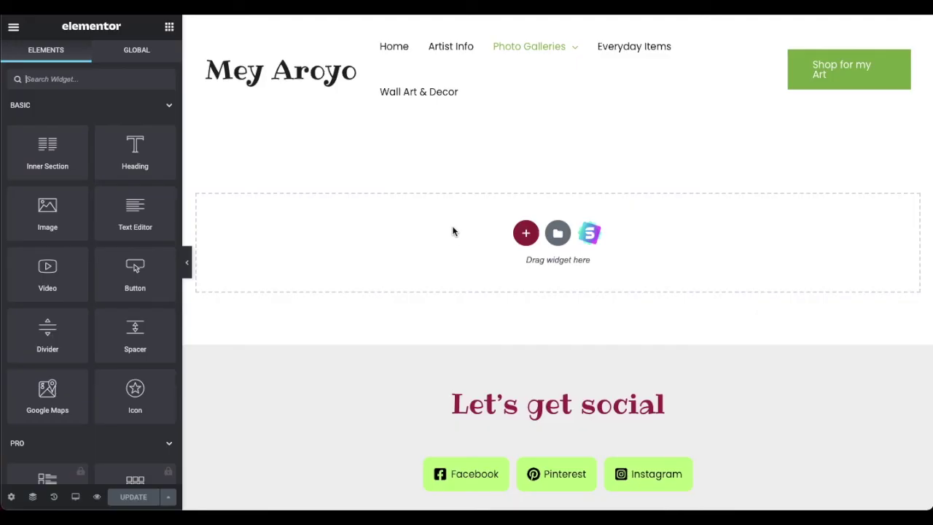
pyautogui.click(524, 233)
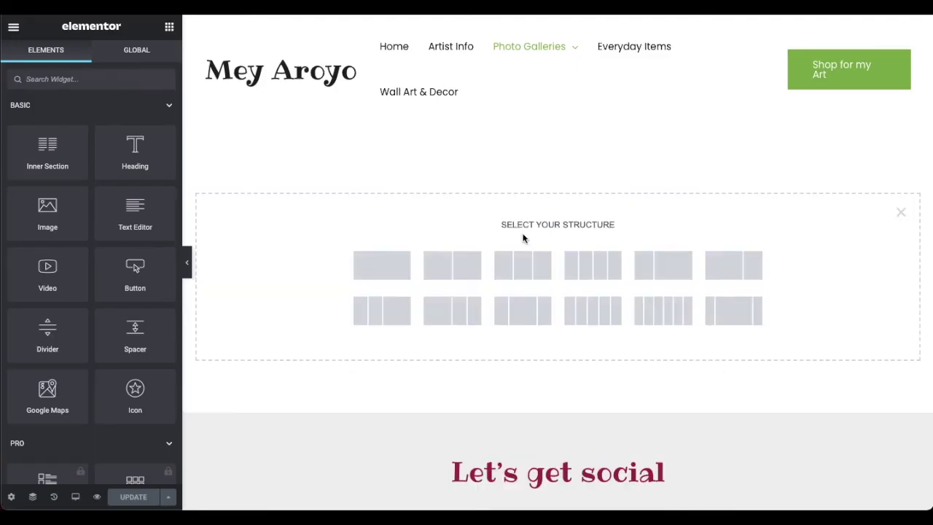
pyautogui.click(381, 269)
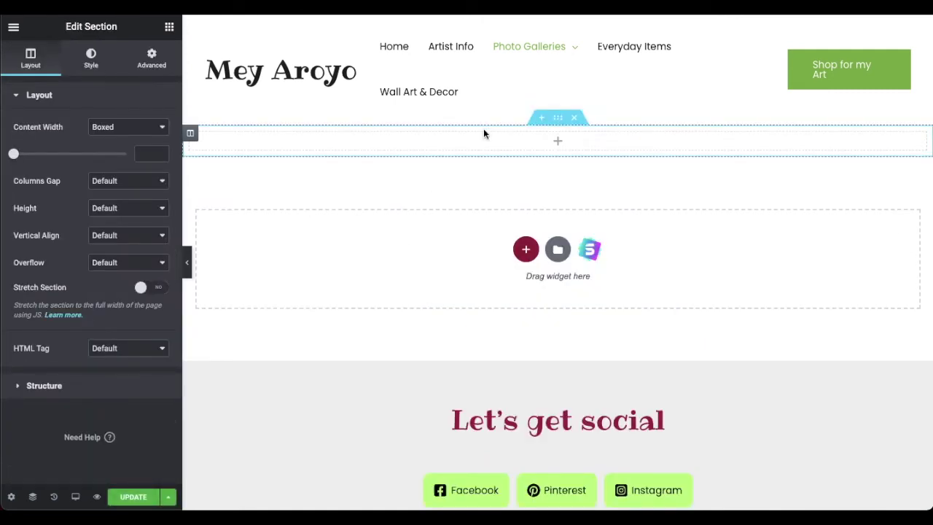
# - Drop a centre-aligned Heading widget into the section and retitle it 'Beautiful Nature'
pyautogui.click(169, 27)
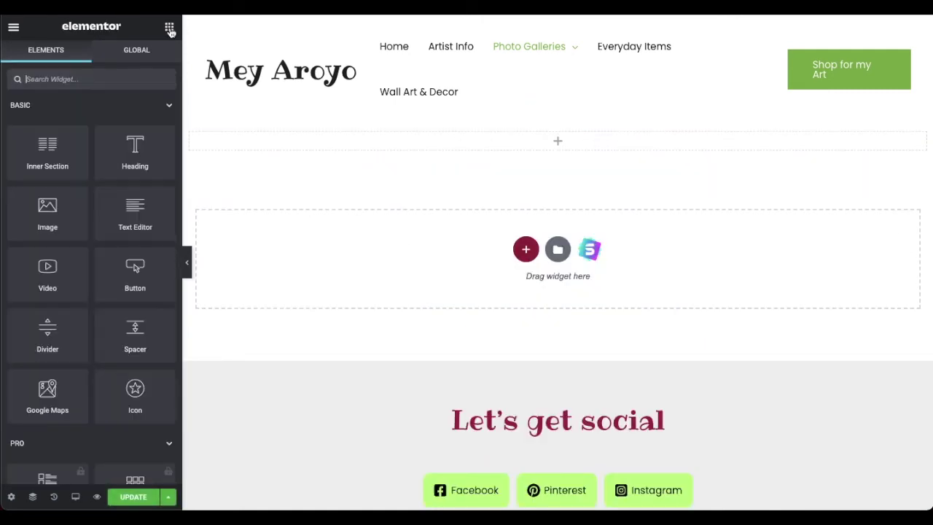
pyautogui.moveTo(128, 156); pyautogui.dragTo(459, 145)
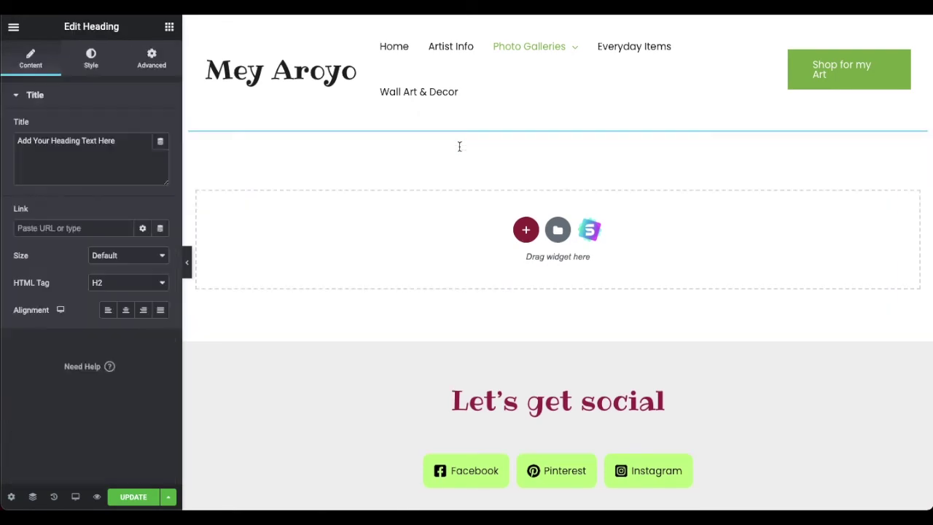
pyautogui.click(125, 310)
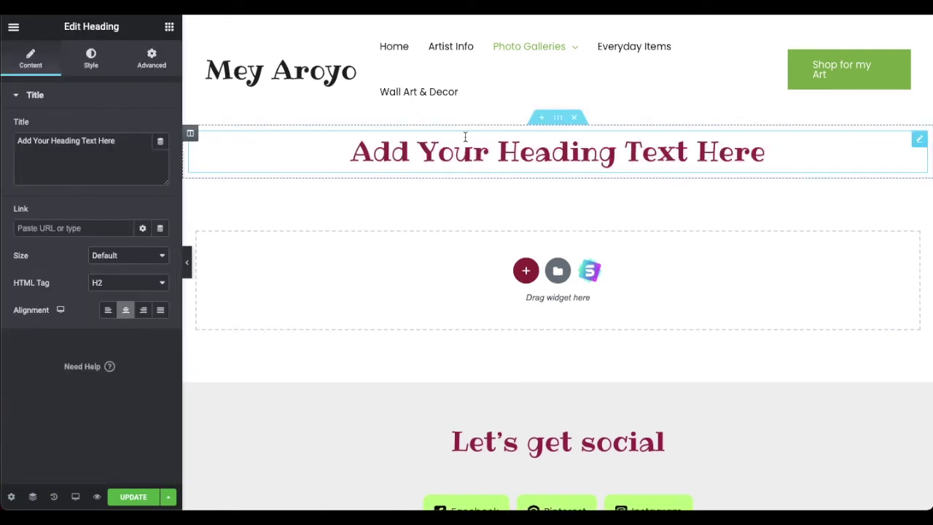
pyautogui.tripleClick(470, 152)
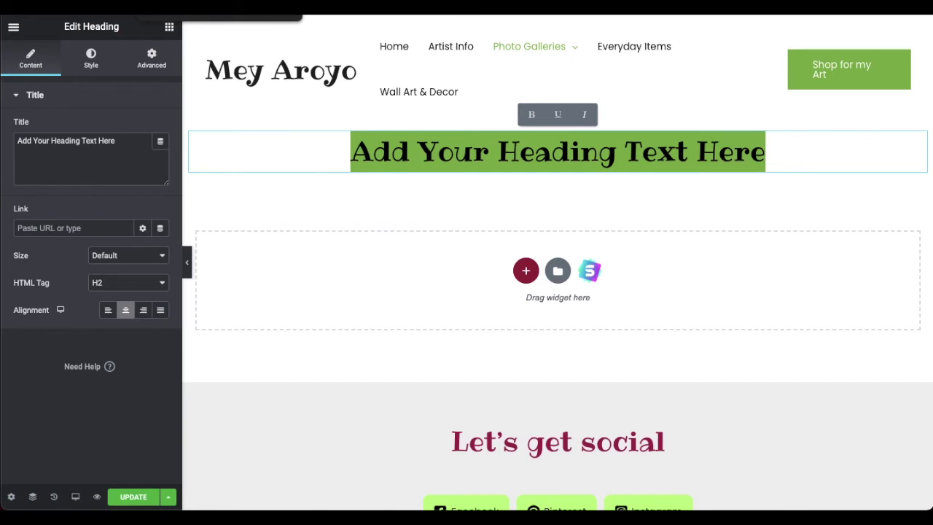
pyautogui.click(11, 497)
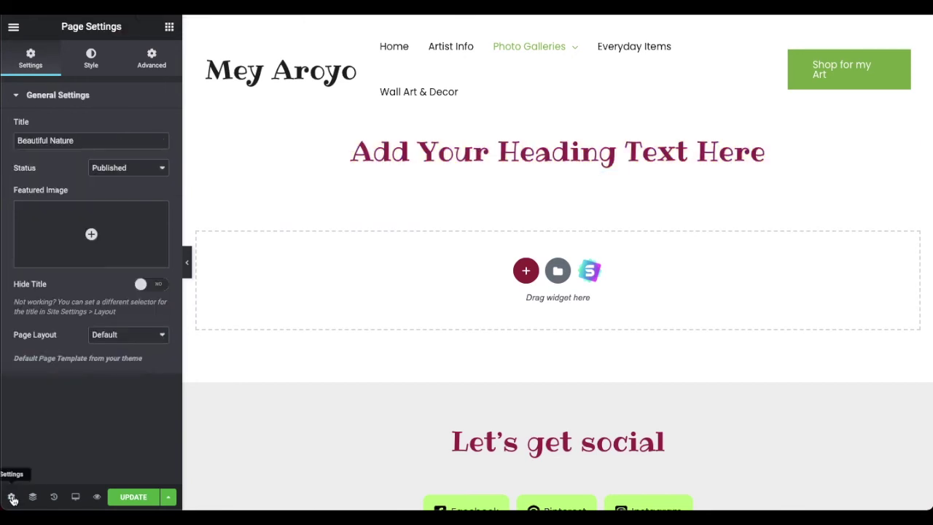
pyautogui.click(766, 153)
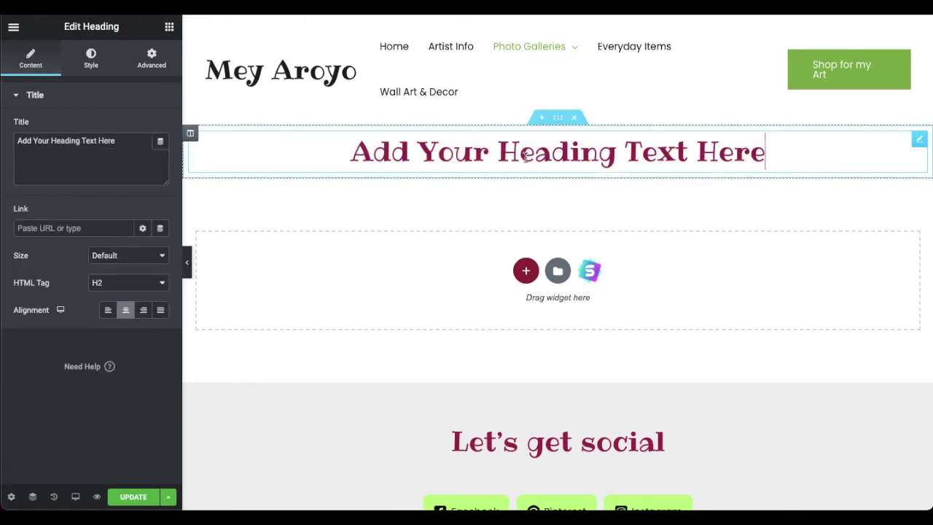
pyautogui.tripleClick(117, 145)
pyautogui.write('Beautif')
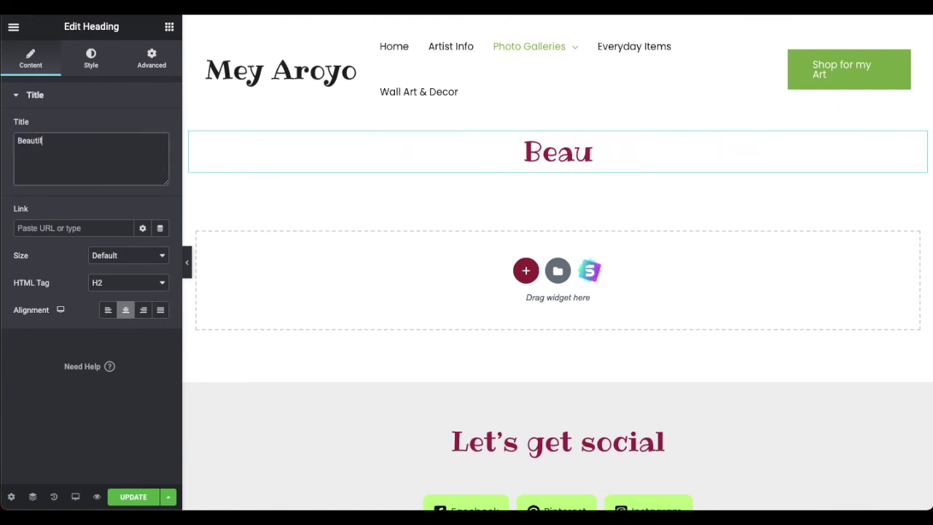
pyautogui.write('ul Nature')
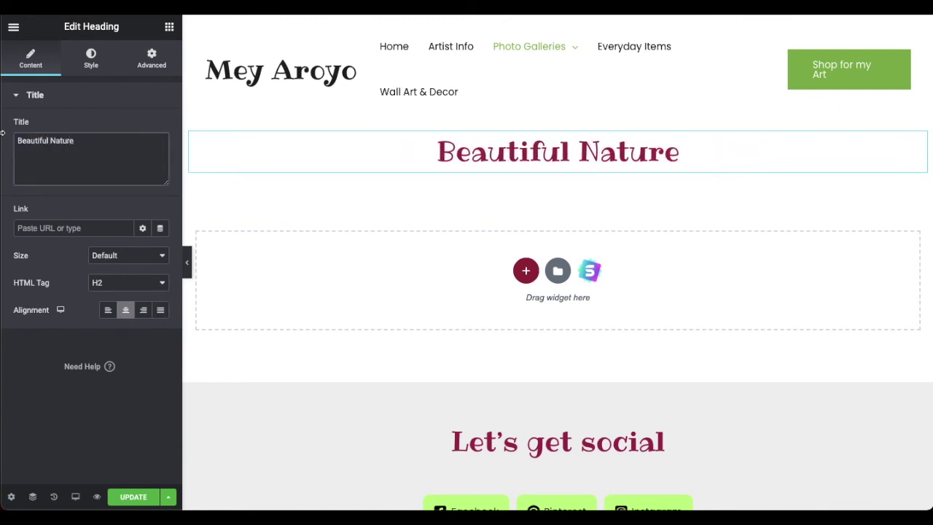
# - Add a centre-aligned Text Editor below the heading, paste the collection description, and preview it
pyautogui.click(169, 26)
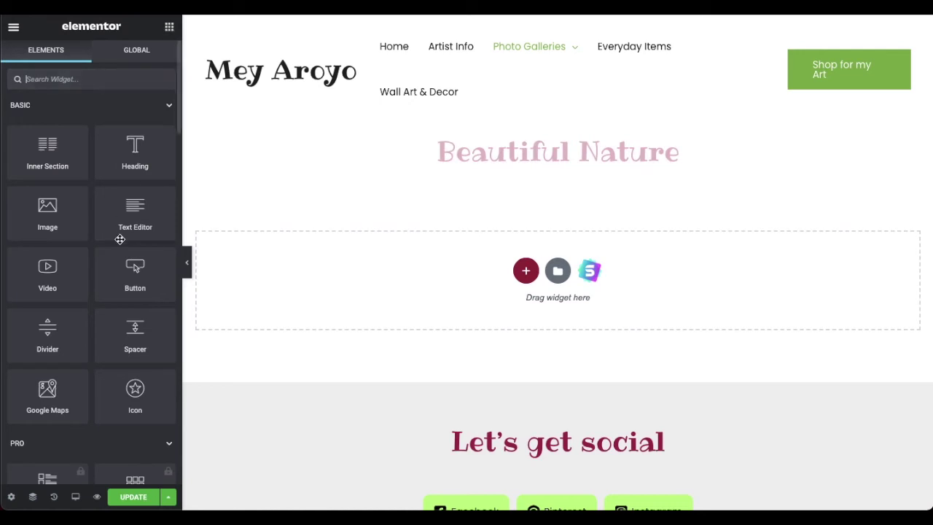
pyautogui.moveTo(124, 211); pyautogui.dragTo(545, 156)
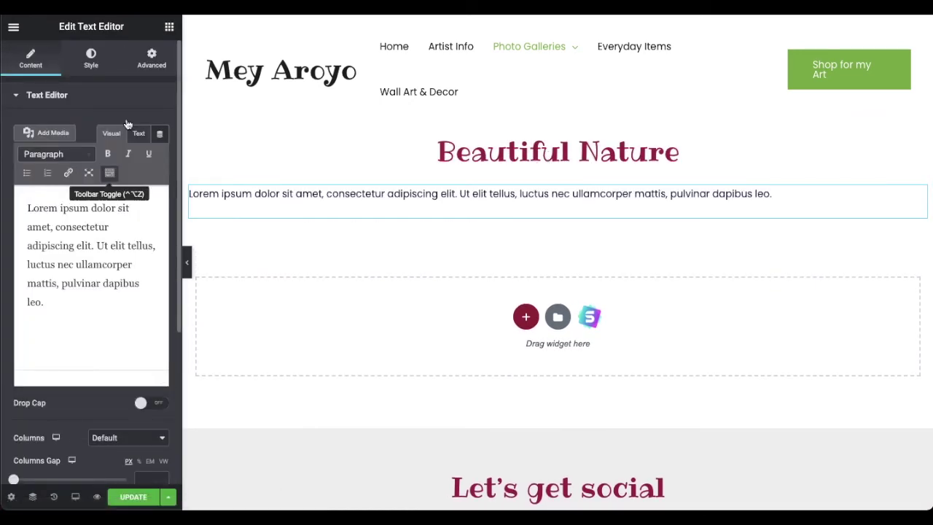
pyautogui.click(91, 58)
pyautogui.click(125, 127)
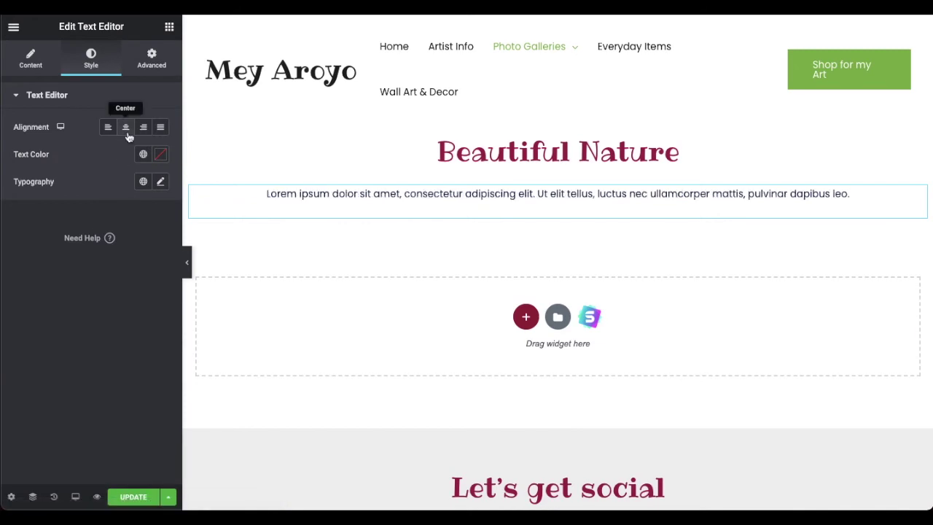
pyautogui.click(31, 60)
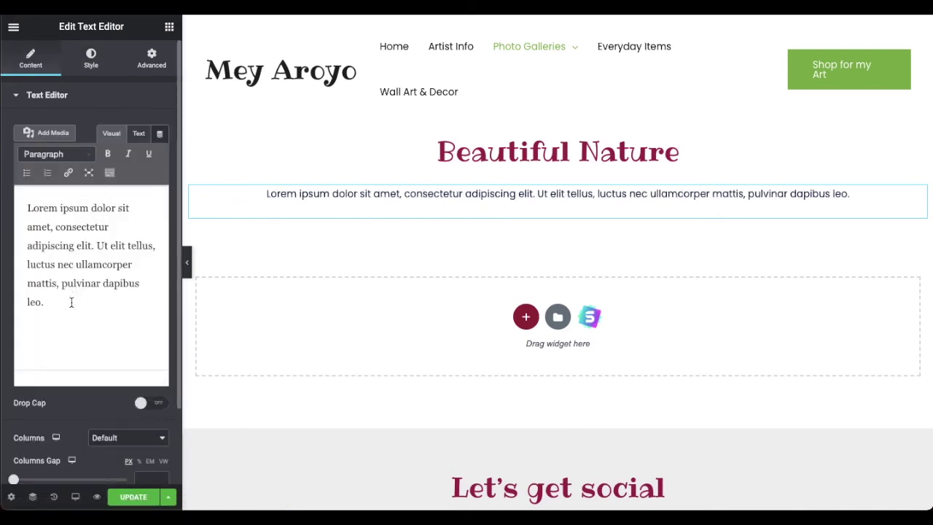
pyautogui.moveTo(71, 302); pyautogui.dragTo(4, 198)
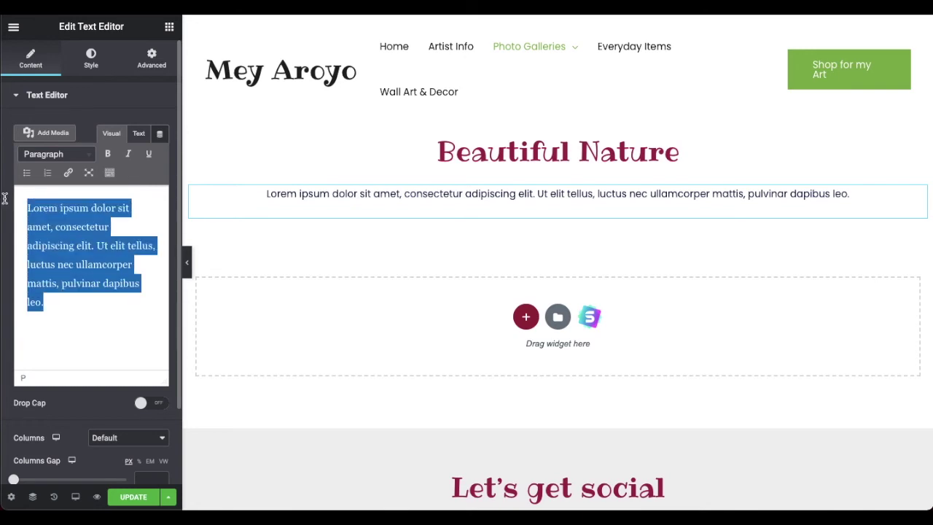
pyautogui.write('A collection of photographs I took of the beauty of nature. These photos were taken while I do my nature walks, and include the flowers of our world, along with trees, leaves, succulents, and more!')
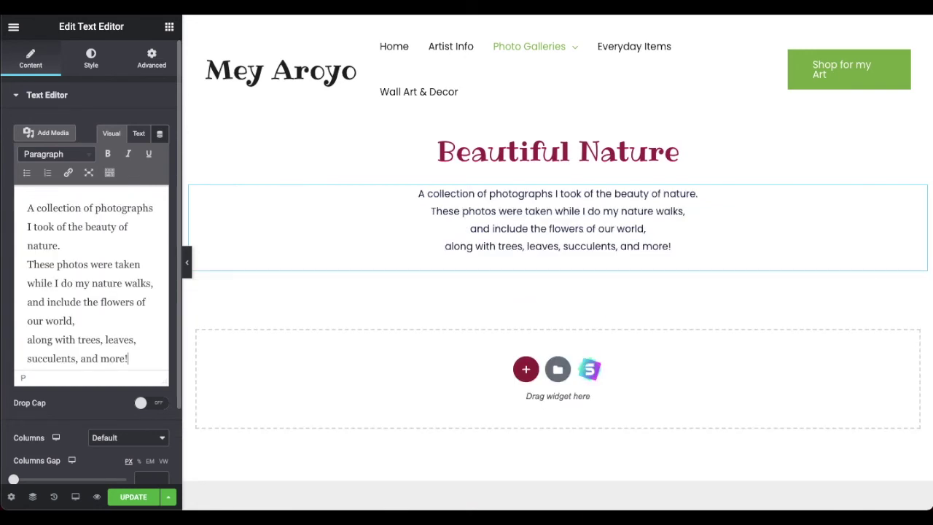
pyautogui.click(187, 264)
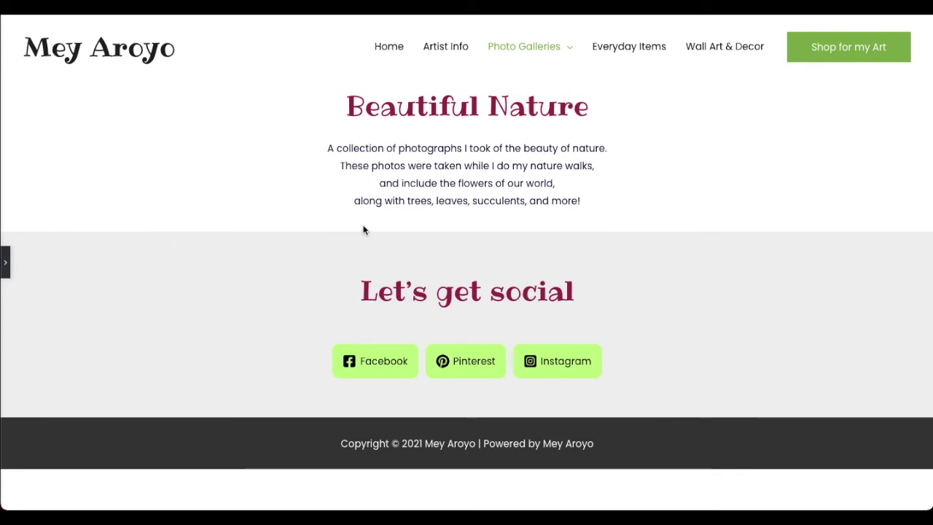
pyautogui.click(5, 264)
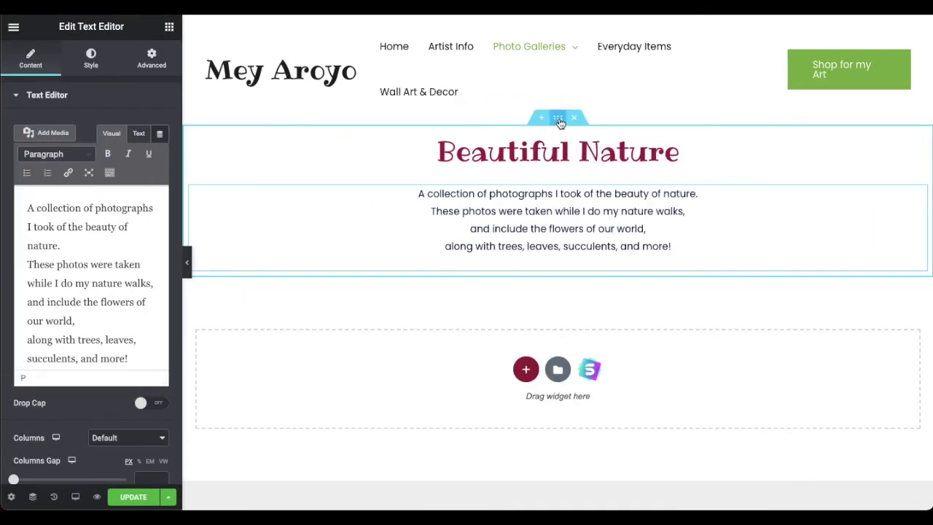
# - Give the section a Classic background colour of magenta #9e1f4b, pasted from Notes
pyautogui.click(559, 119)
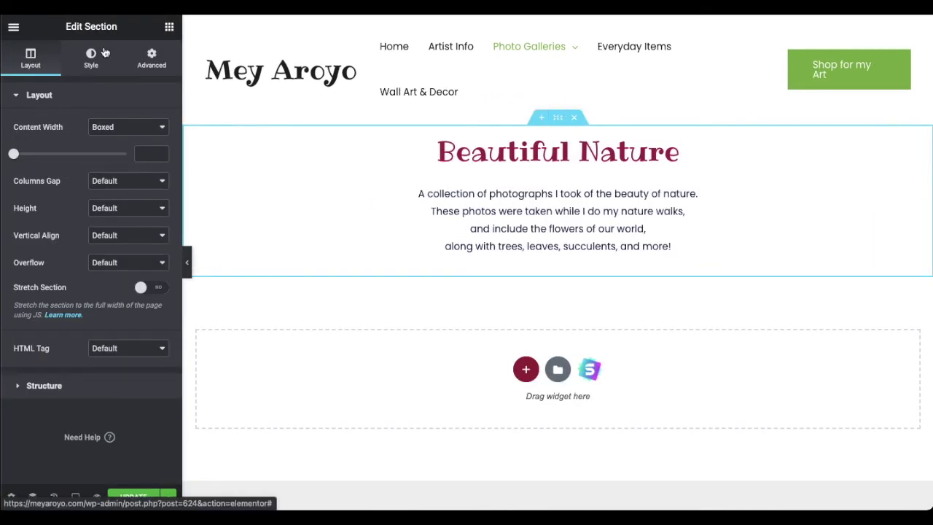
pyautogui.click(90, 65)
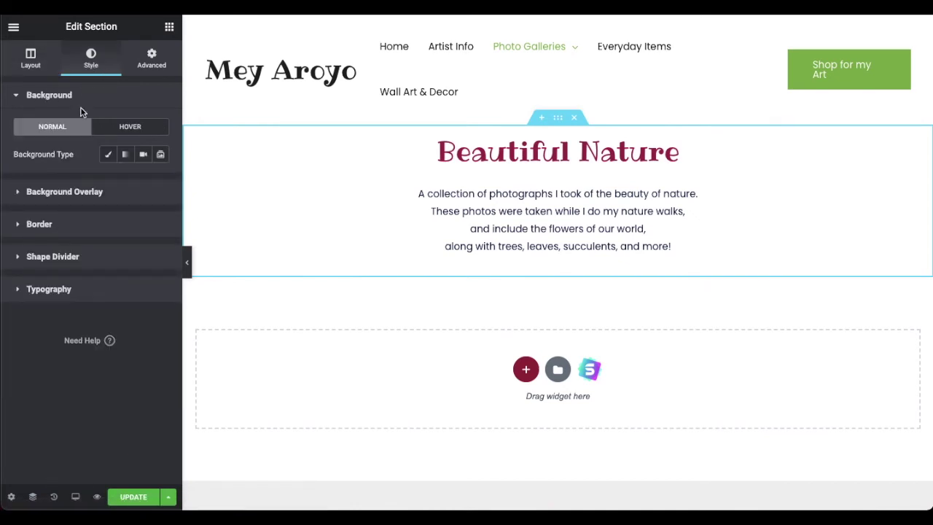
pyautogui.click(107, 155)
pyautogui.click(160, 181)
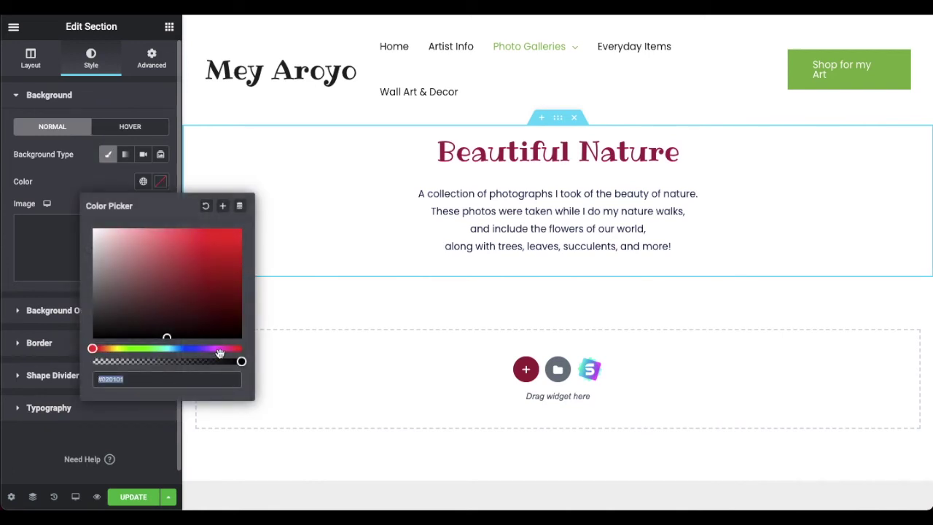
pyautogui.click(441, 479)
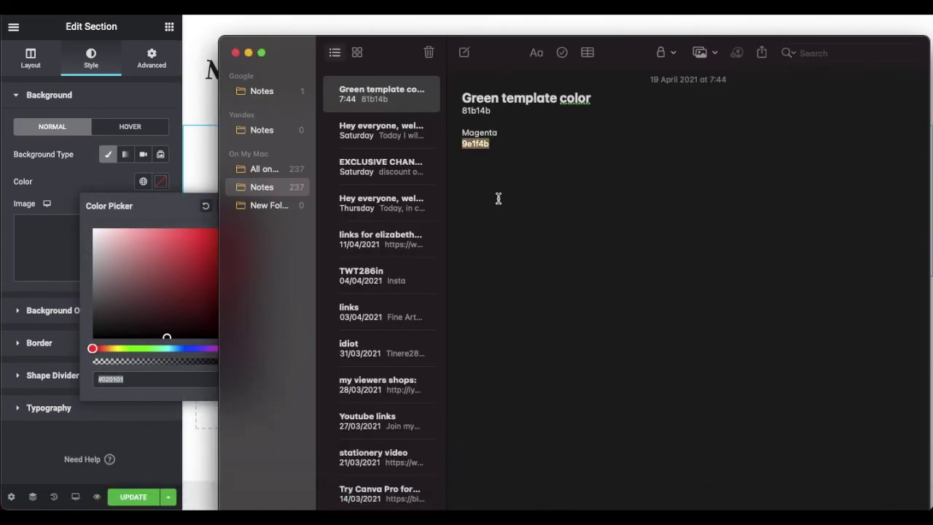
pyautogui.click(132, 377)
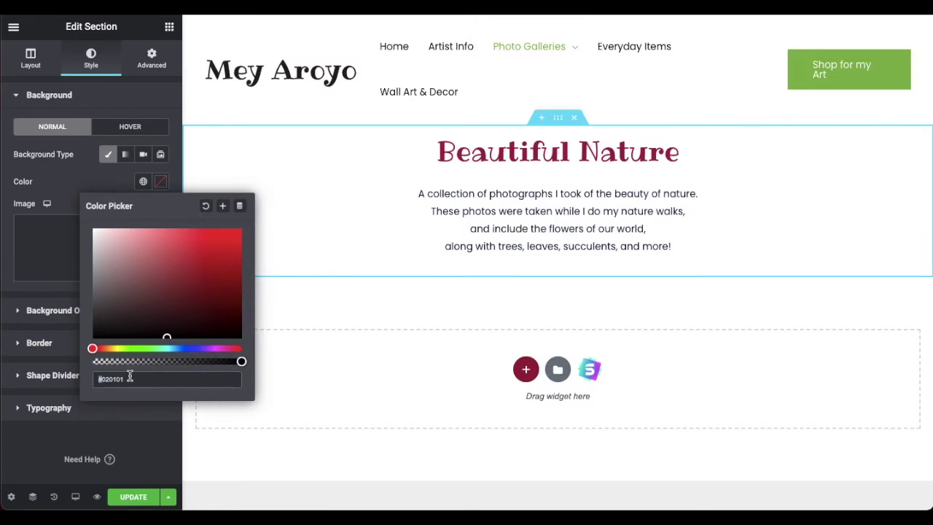
pyautogui.write('#8e1f4b')
pyautogui.click(78, 177)
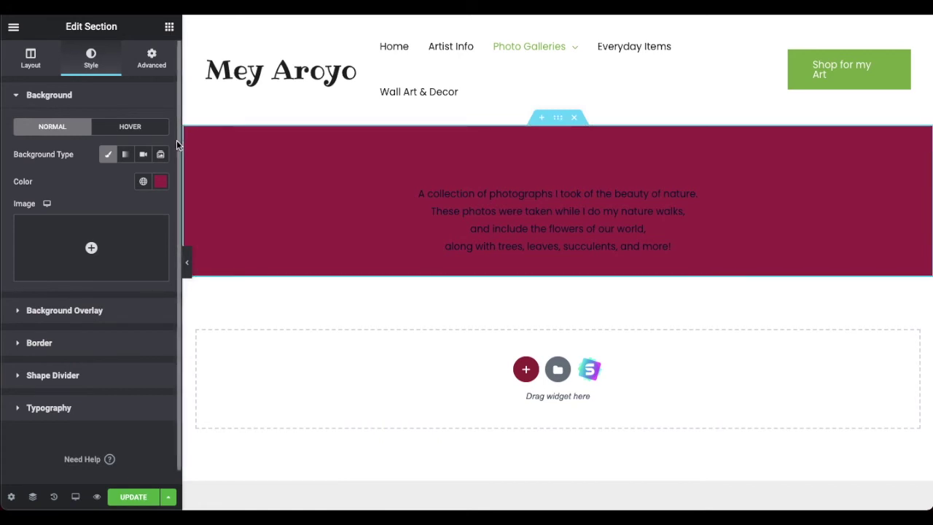
# - Set the Beautiful Nature heading's text colour to white
pyautogui.click(918, 141)
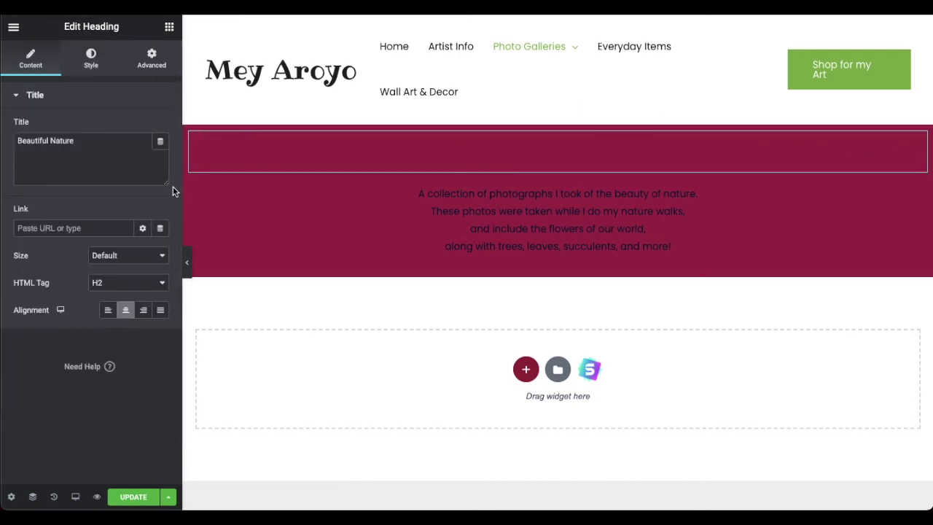
pyautogui.click(94, 60)
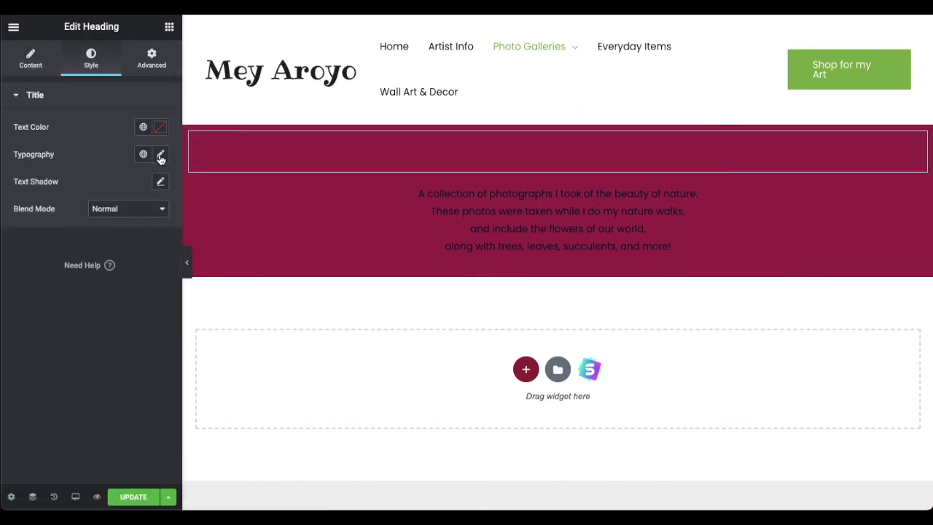
pyautogui.click(161, 128)
pyautogui.moveTo(172, 270); pyautogui.dragTo(81, 163)
pyautogui.click(83, 95)
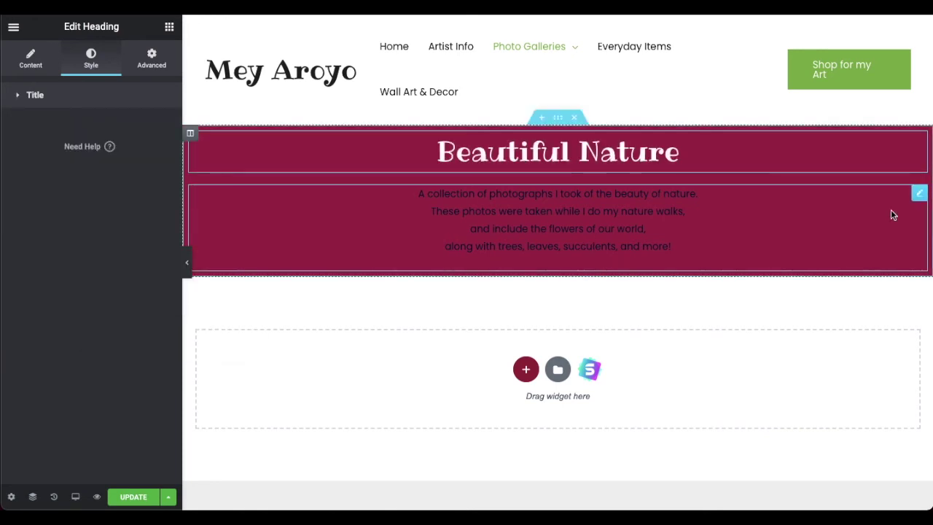
# - Colour the description text light pink #FFA7C5 by pasting magenta and lightening it
pyautogui.click(919, 194)
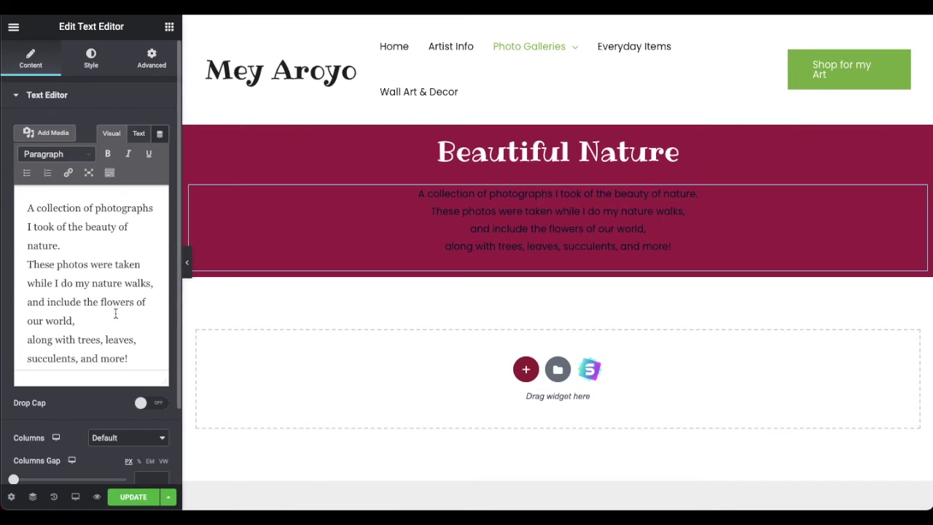
pyautogui.click(93, 64)
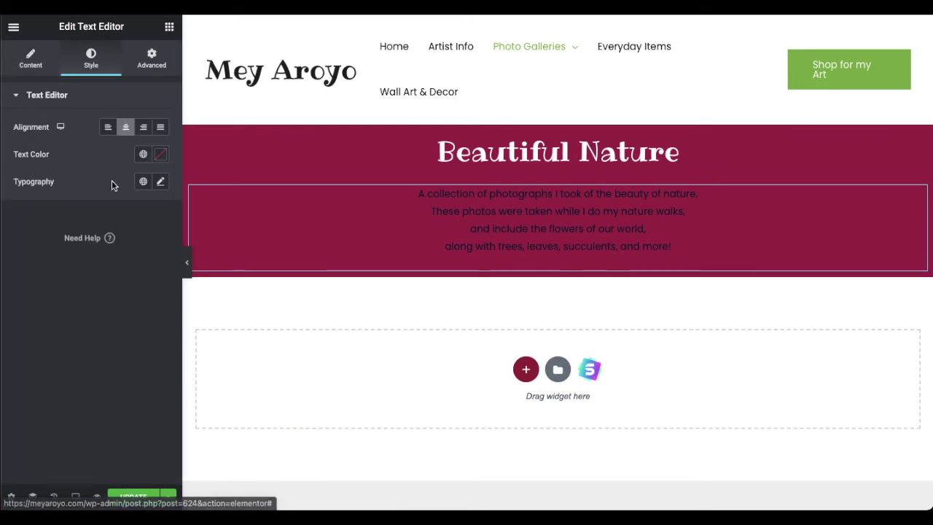
pyautogui.click(162, 158)
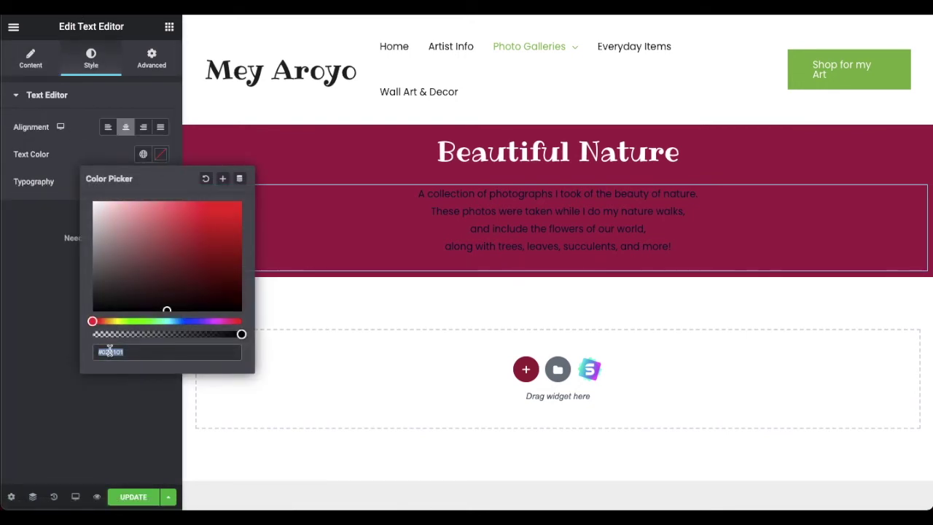
pyautogui.write('#9e1f4b')
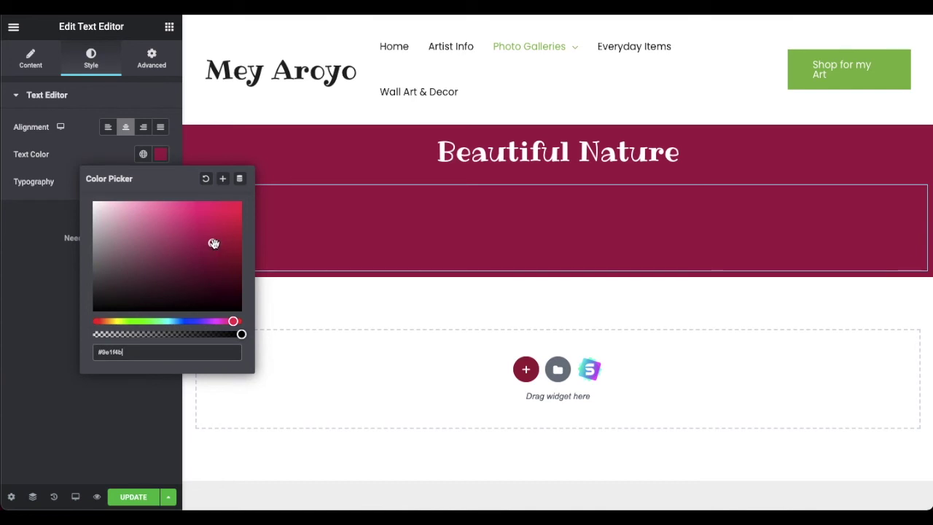
pyautogui.moveTo(214, 242); pyautogui.dragTo(144, 191)
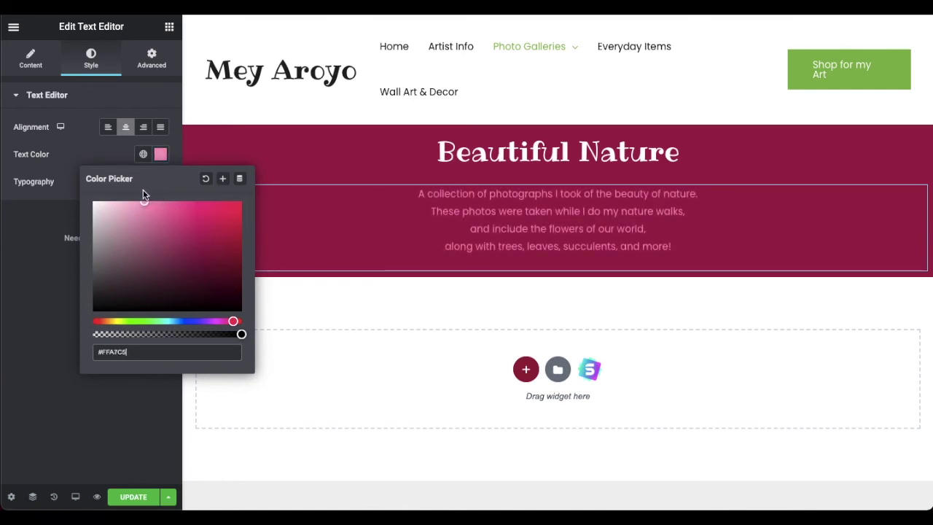
pyautogui.click(160, 99)
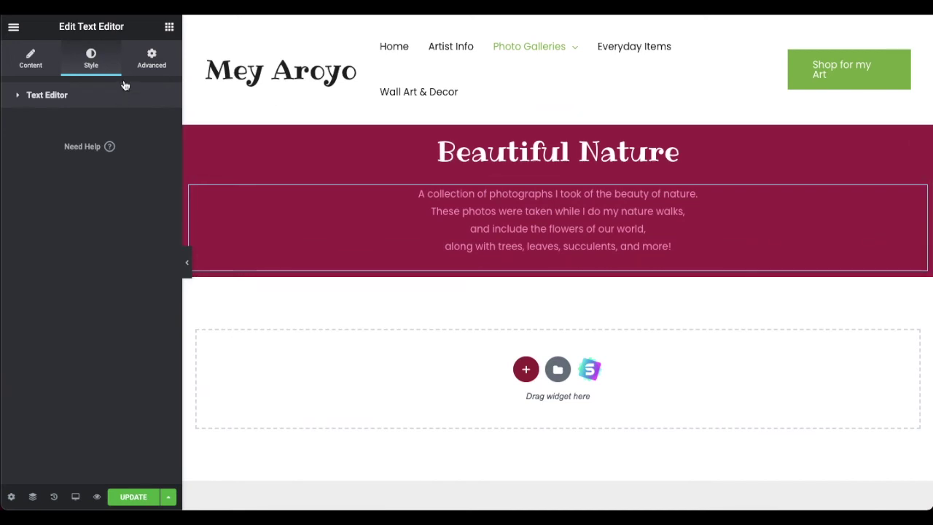
# - Change the section background to dark green #314816, starting from the Notes green 81b14b
pyautogui.moveTo(558, 119)
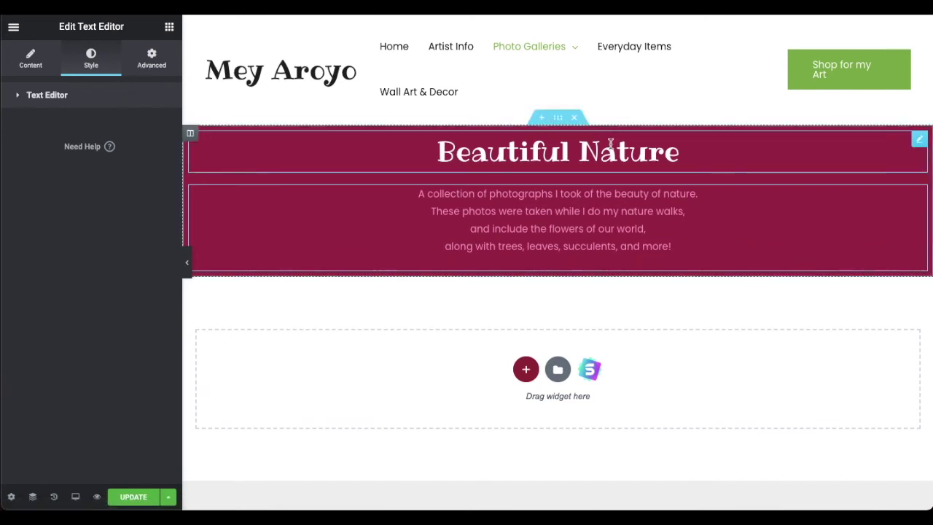
pyautogui.click(557, 118)
pyautogui.moveTo(380, 506)
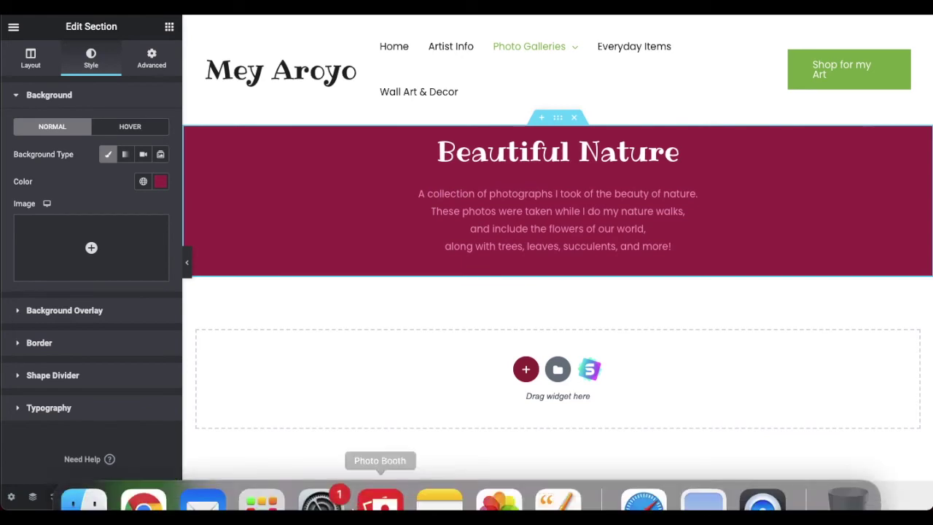
pyautogui.click(444, 479)
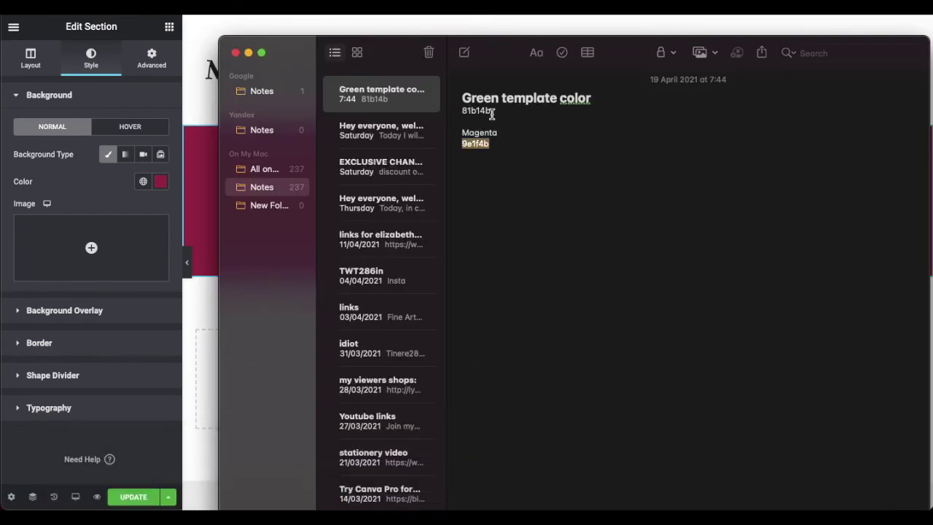
pyautogui.doubleClick(477, 110)
pyautogui.press('cmd+c')
pyautogui.click(91, 238)
pyautogui.click(160, 182)
pyautogui.click(184, 375)
pyautogui.press('cmd+v')
pyautogui.moveTo(179, 263); pyautogui.dragTo(195, 308)
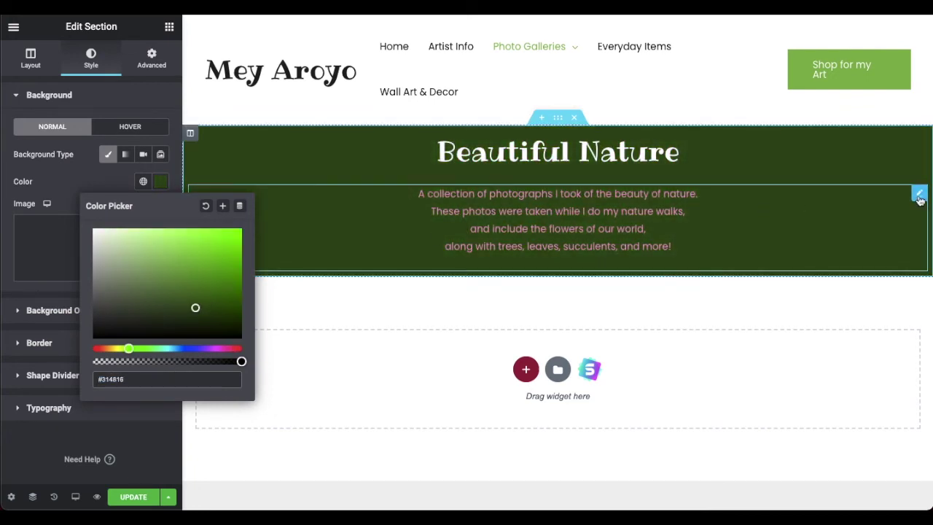
# - Recolour the description text to a pale green based on 81b14b
pyautogui.click(920, 193)
pyautogui.click(160, 154)
pyautogui.write('#81b14b')
pyautogui.moveTo(177, 235); pyautogui.dragTo(153, 195)
pyautogui.click(77, 146)
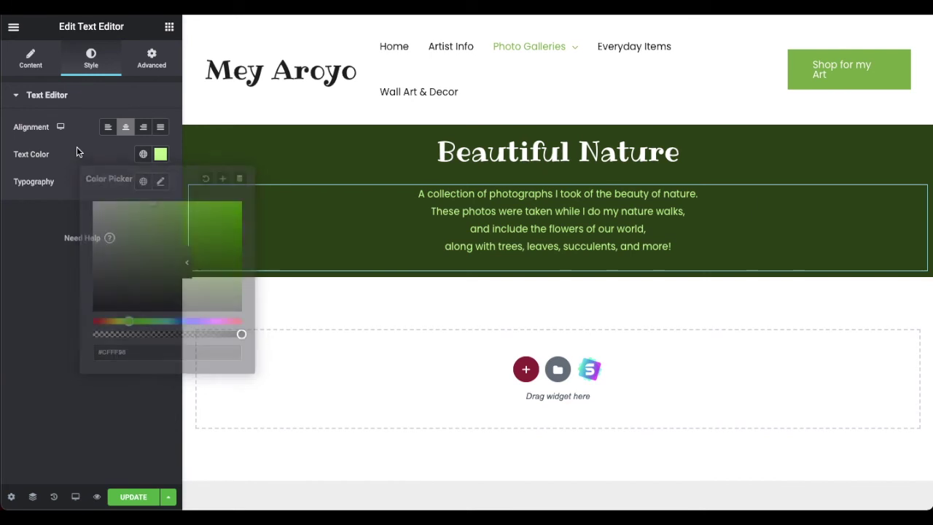
pyautogui.click(161, 182)
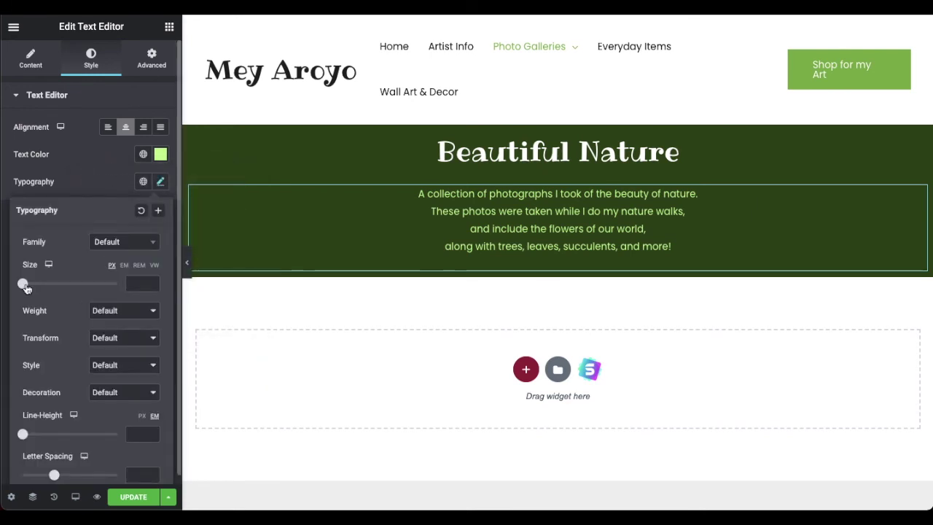
# - In the description's Typography, set size 17 px, line height 1.3, and weight 300
pyautogui.moveTo(24, 287); pyautogui.dragTo(30, 285)
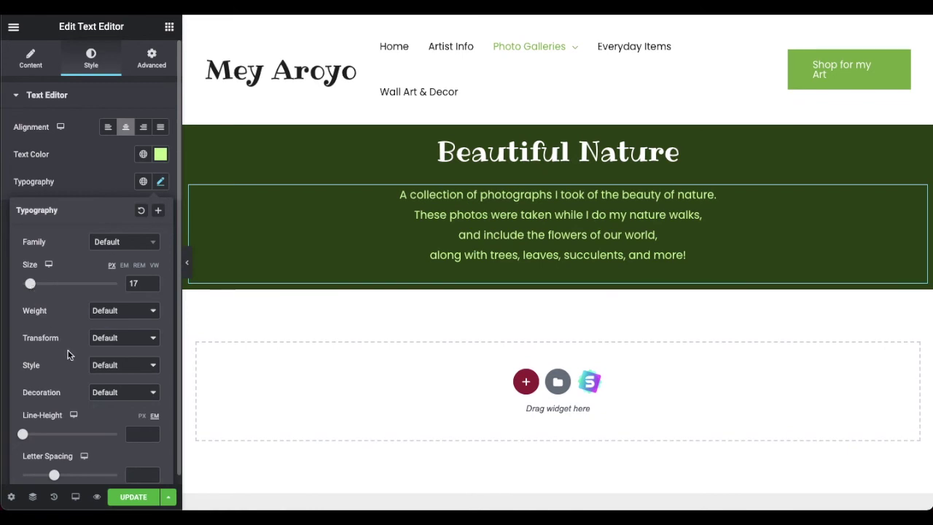
pyautogui.scroll(-1, 76, 356)
pyautogui.moveTo(24, 425); pyautogui.dragTo(34, 426)
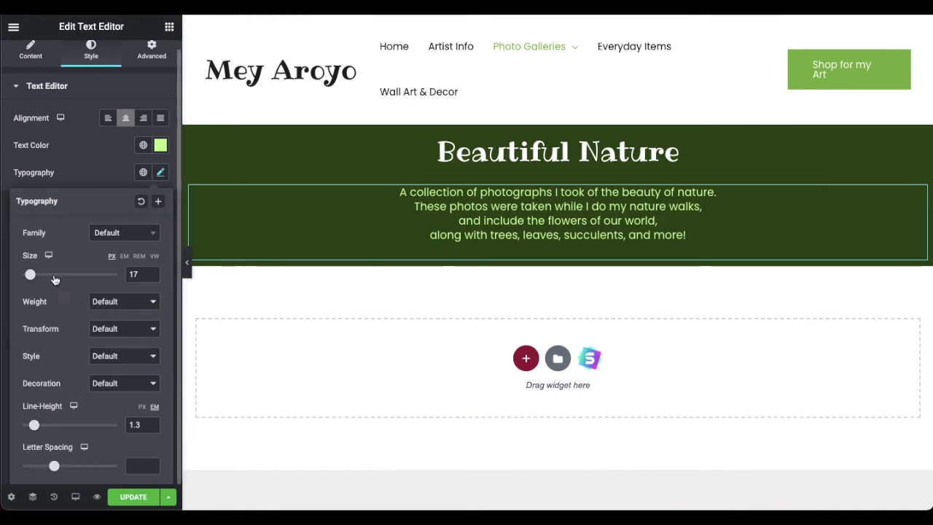
pyautogui.click(105, 305)
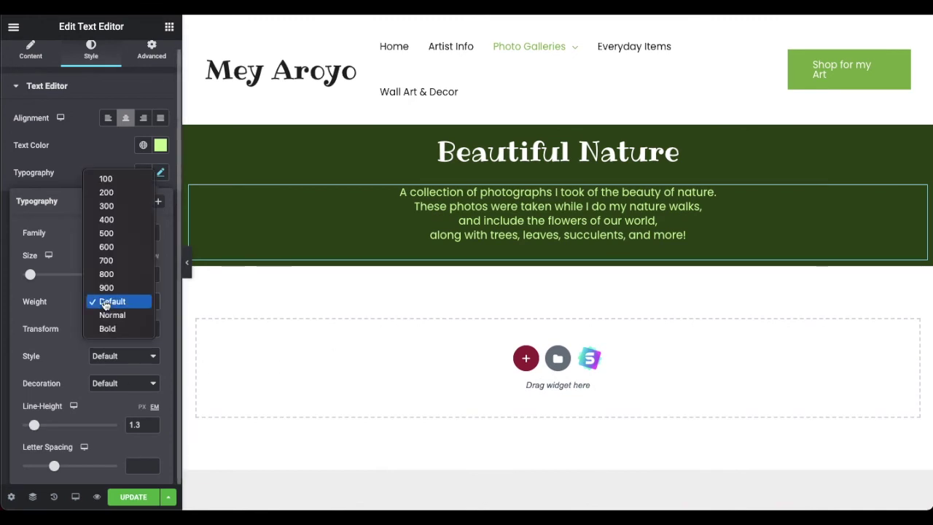
pyautogui.click(103, 248)
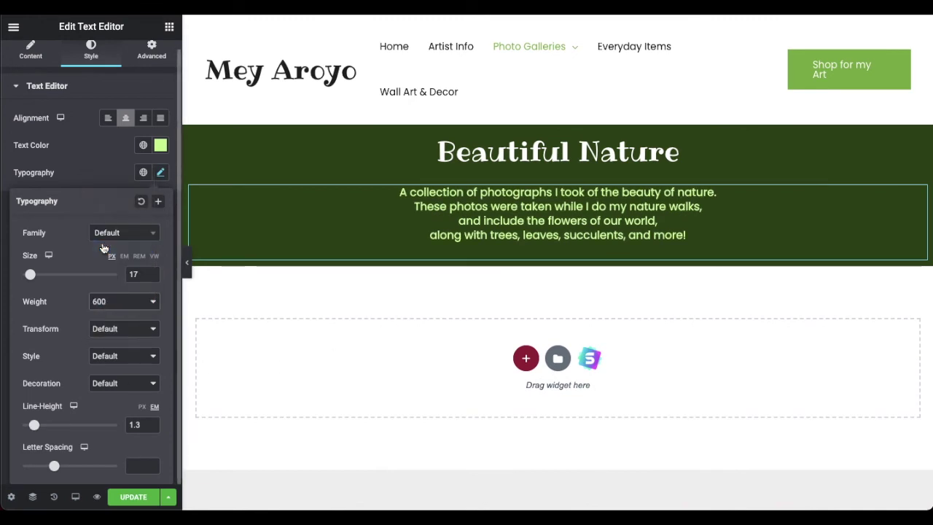
pyautogui.click(116, 303)
pyautogui.click(109, 261)
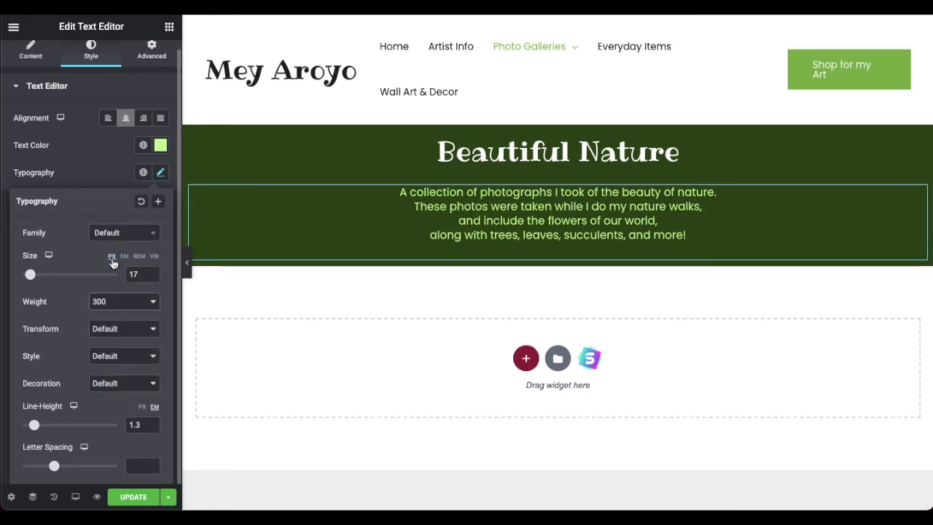
pyautogui.click(91, 158)
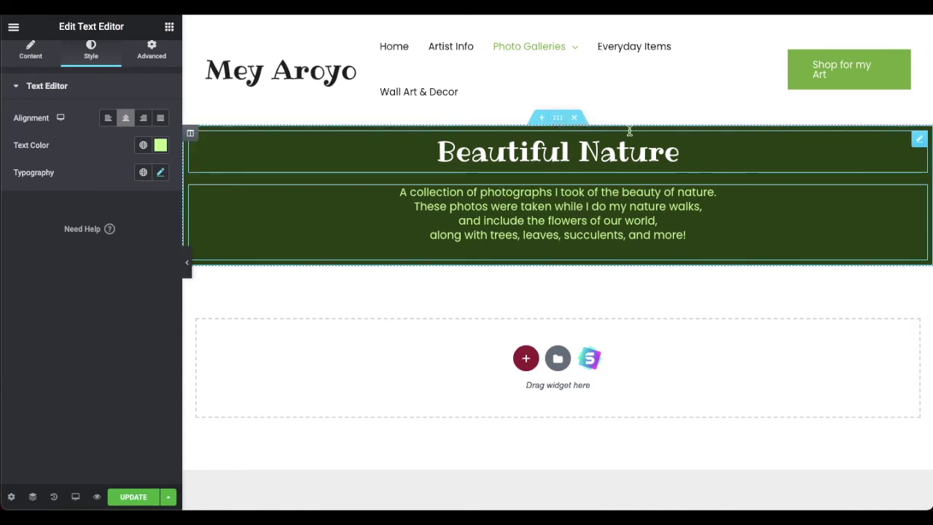
# - Select the header section and clear its linked padding values in the Advanced tab
pyautogui.click(559, 118)
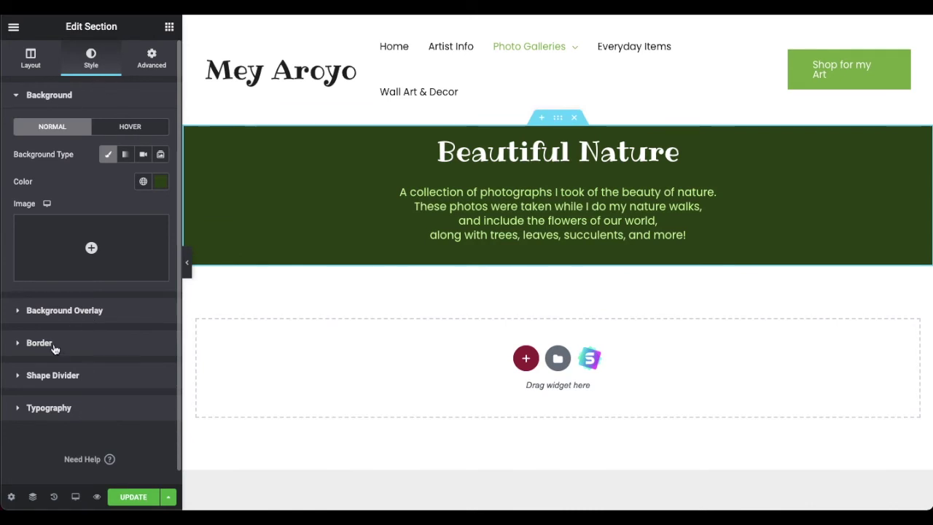
pyautogui.click(152, 58)
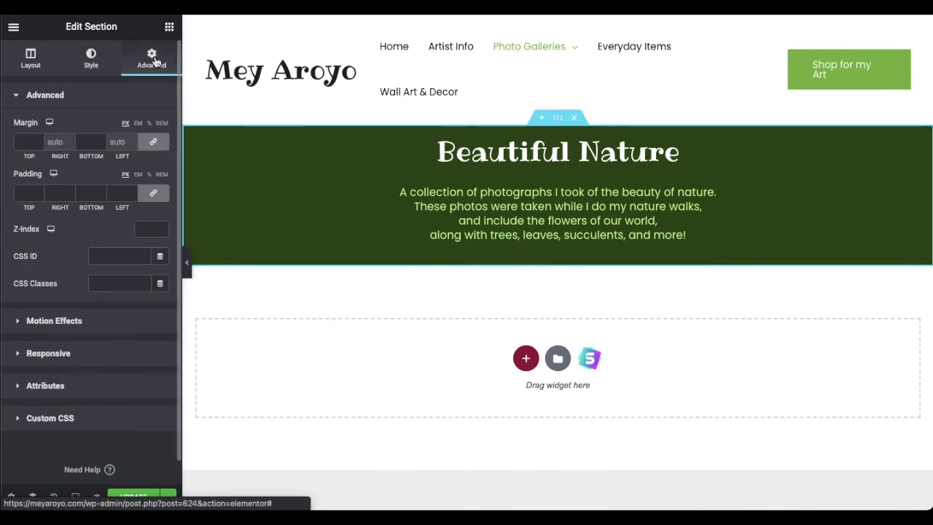
pyautogui.click(24, 193)
pyautogui.write('20')
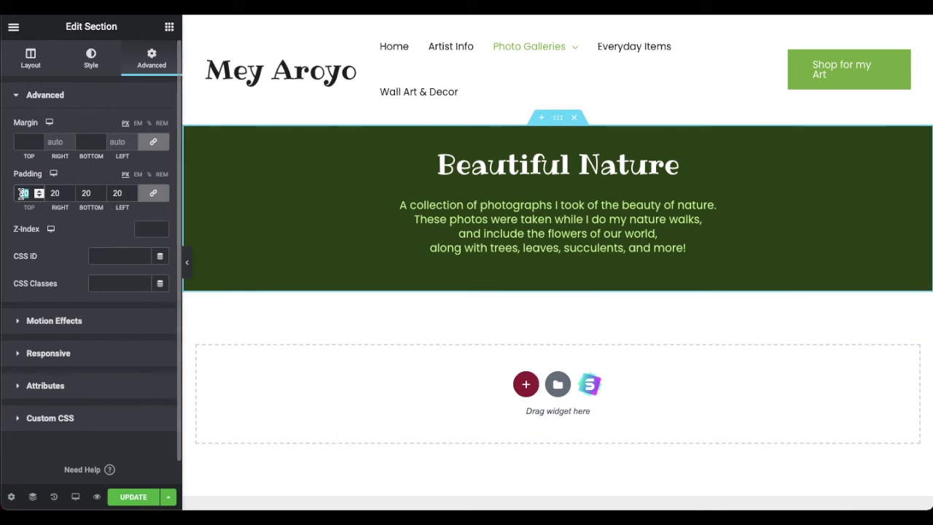
pyautogui.press('BackSpace')
pyautogui.press('BackSpace')
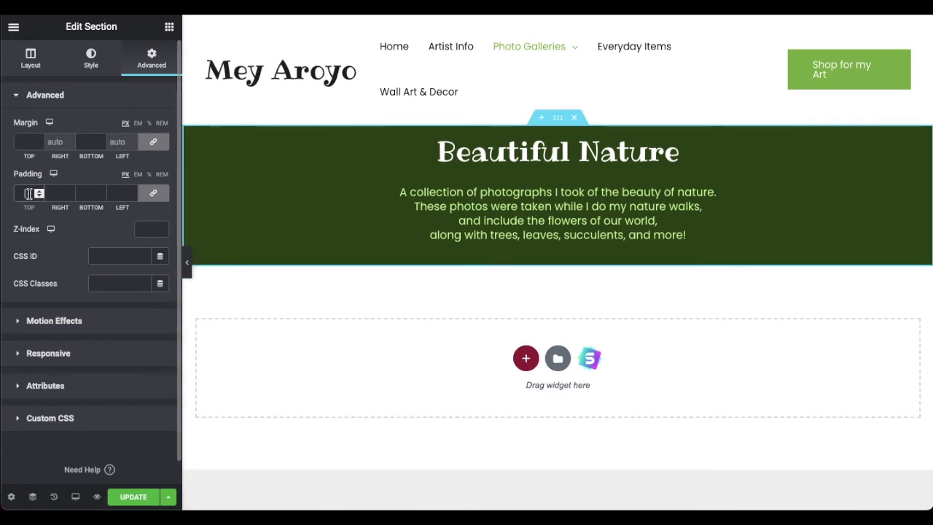
# - Unlink the padding sides and set top padding 40, bottom padding 30 then 40
pyautogui.click(153, 194)
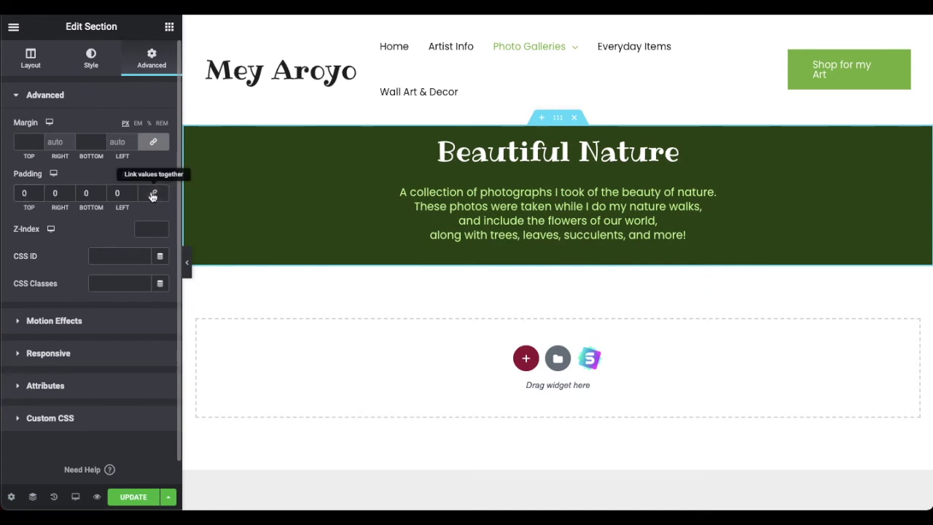
pyautogui.doubleClick(24, 193)
pyautogui.write('40')
pyautogui.doubleClick(86, 193)
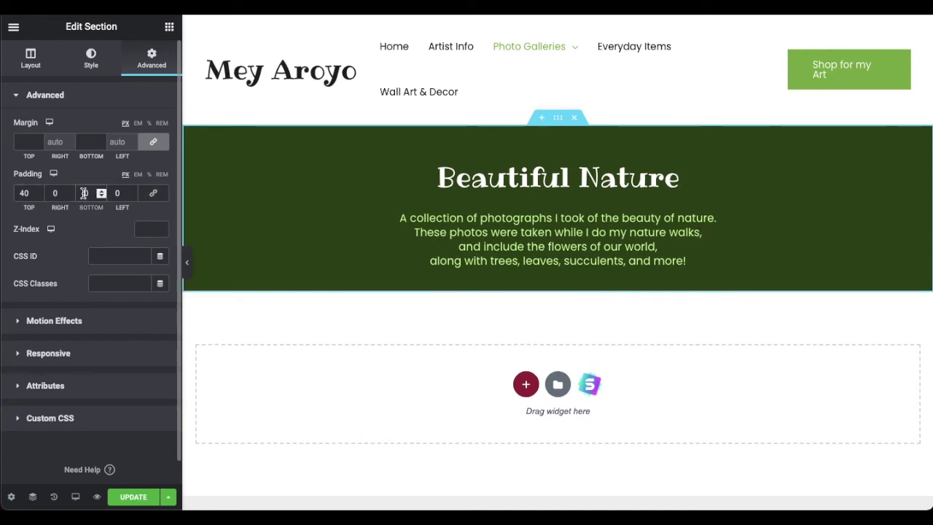
pyautogui.write('30')
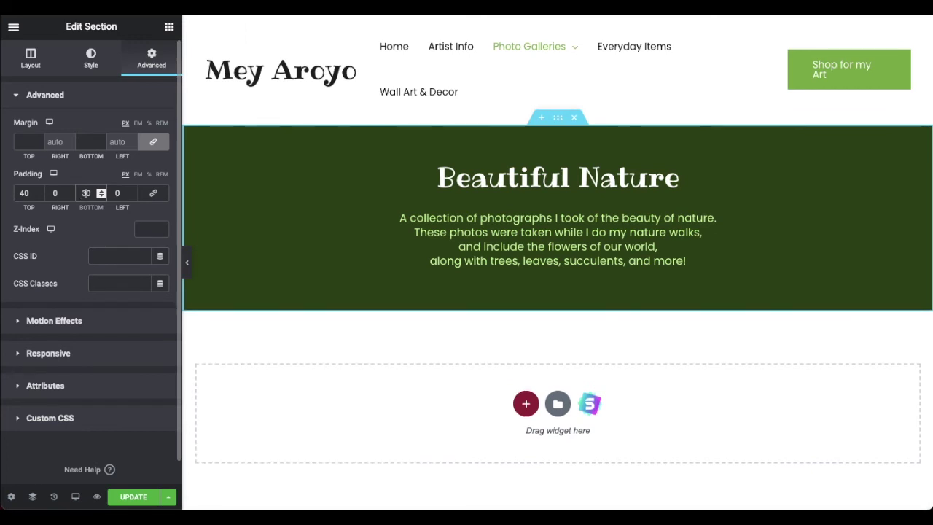
pyautogui.doubleClick(86, 193)
pyautogui.write('40')
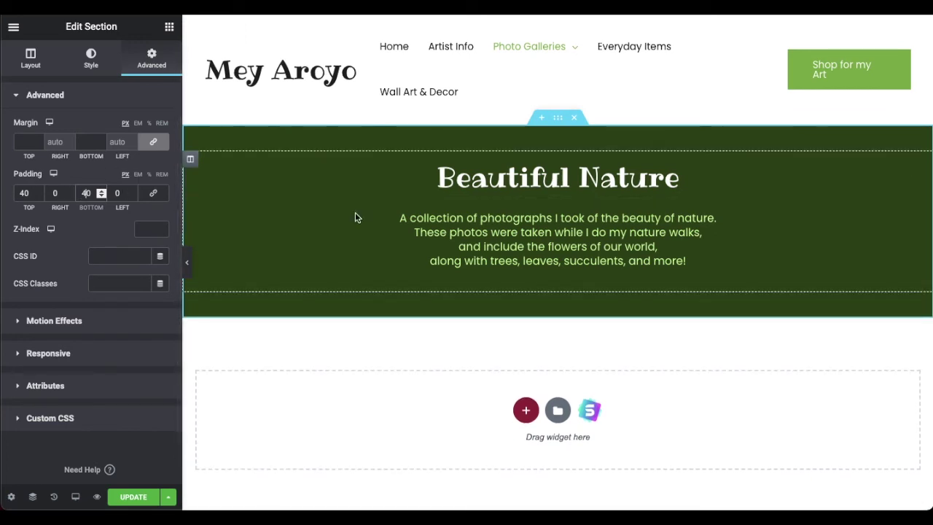
# - Change the Beautiful Nature heading size to Large, then XXL, and preview it full width
pyautogui.click(918, 167)
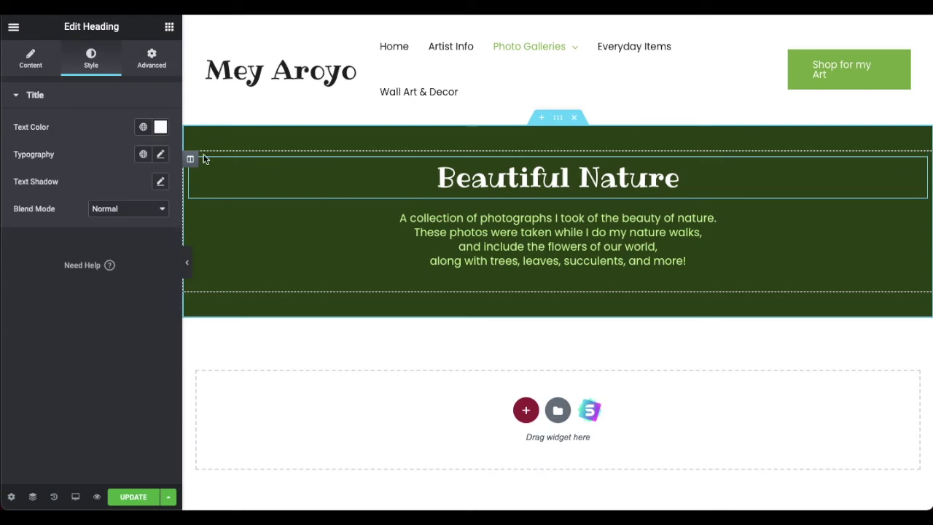
pyautogui.click(31, 64)
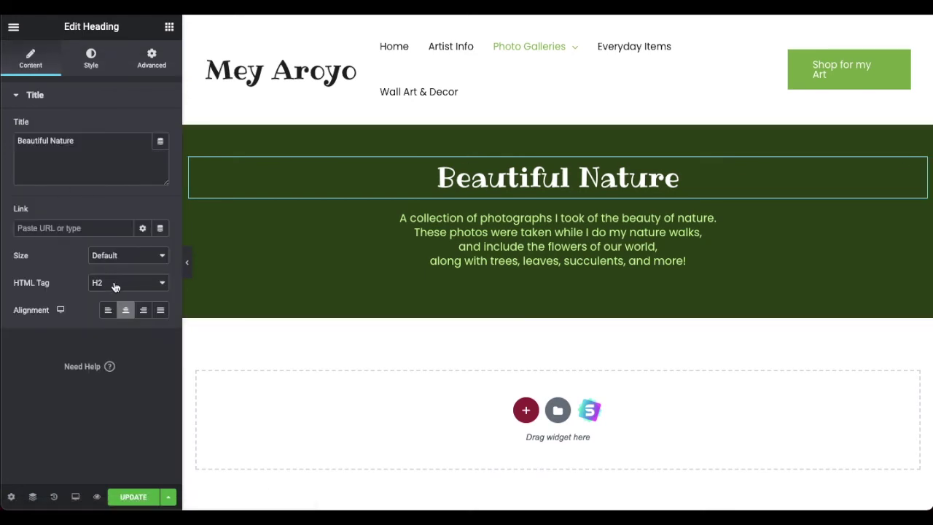
pyautogui.click(121, 256)
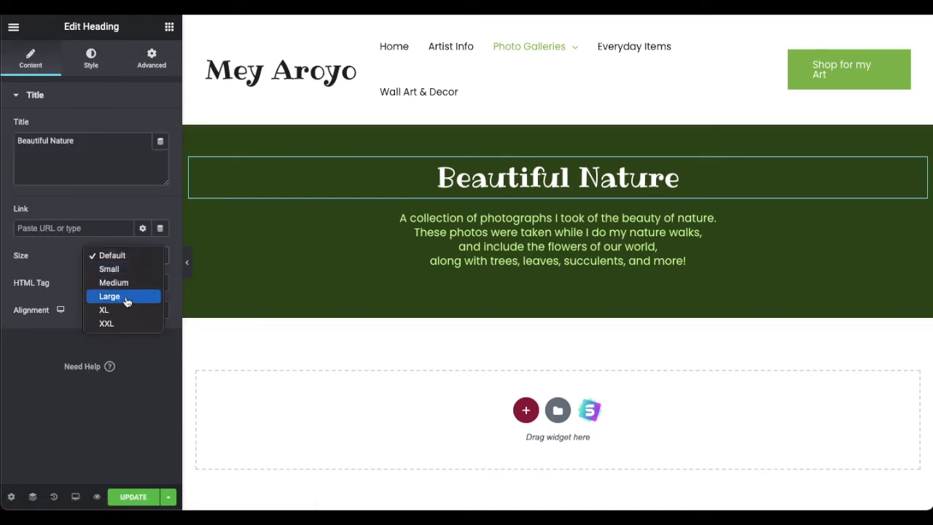
pyautogui.click(125, 298)
pyautogui.click(125, 265)
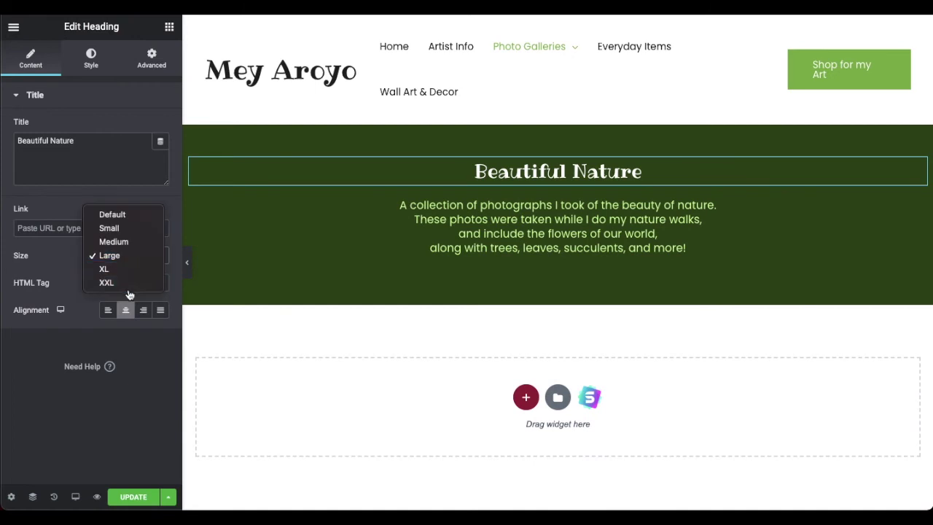
pyautogui.click(129, 289)
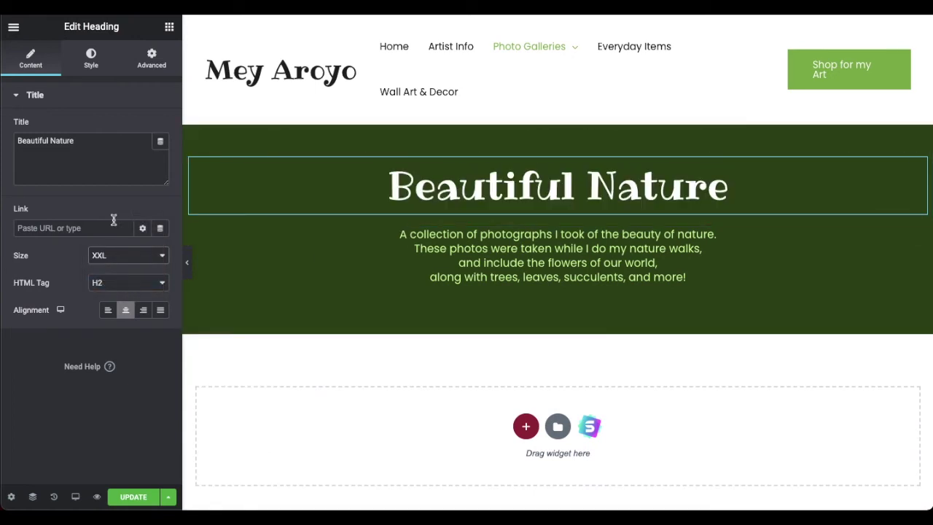
pyautogui.click(188, 266)
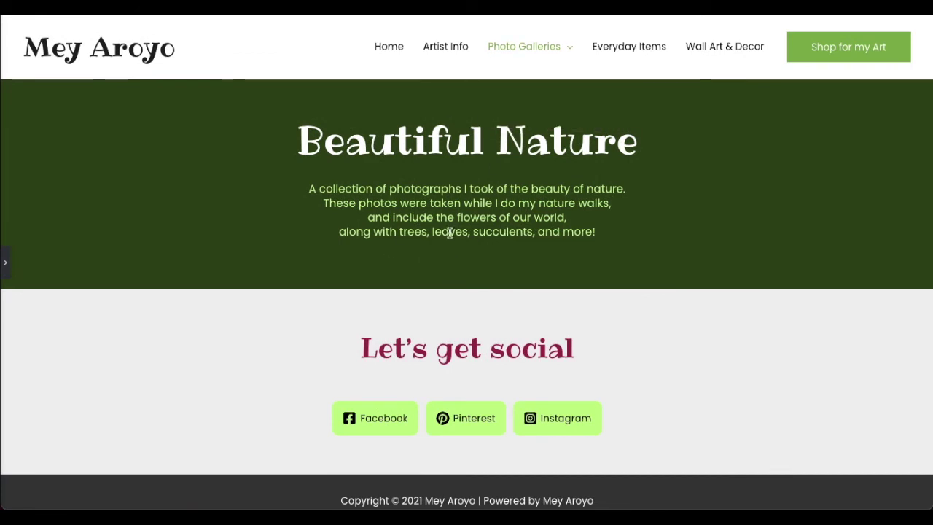
pyautogui.click(5, 263)
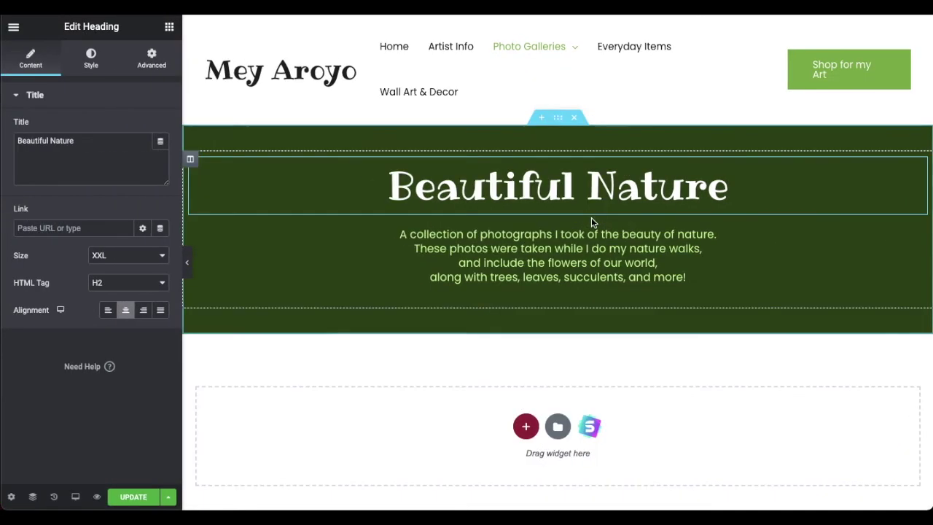
# - Reduce the header section's bottom padding to 30
pyautogui.click(558, 117)
pyautogui.doubleClick(86, 193)
pyautogui.write('30')
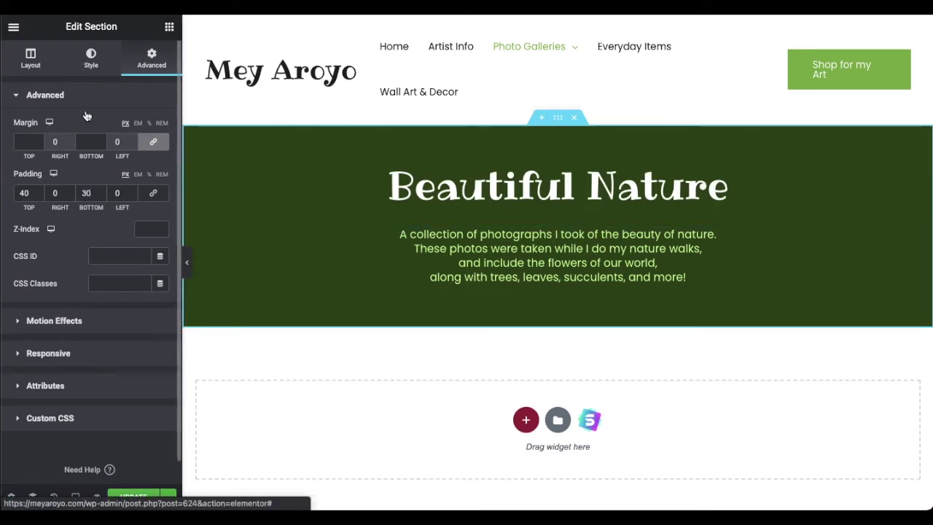
# - Insert IMG_4596.jpg from the Media Library as the header section's background image
pyautogui.click(86, 60)
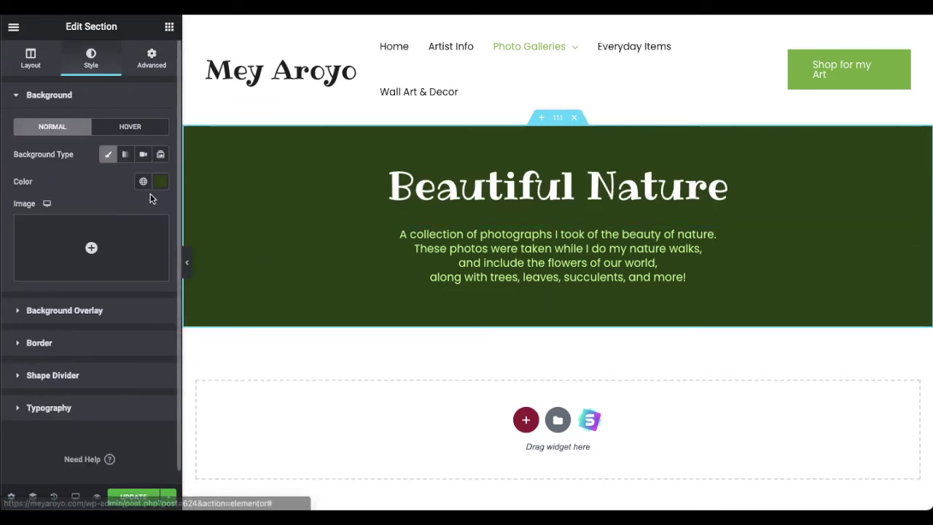
pyautogui.click(84, 240)
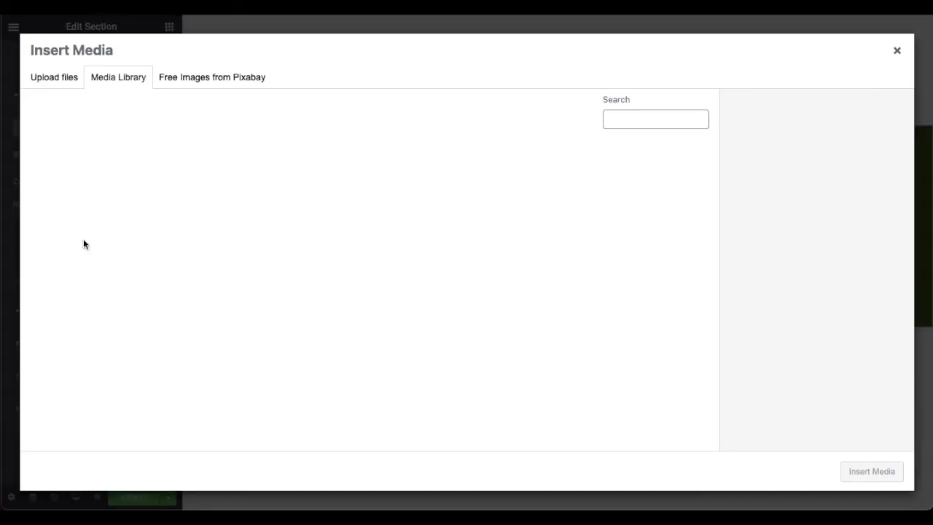
pyautogui.click(182, 204)
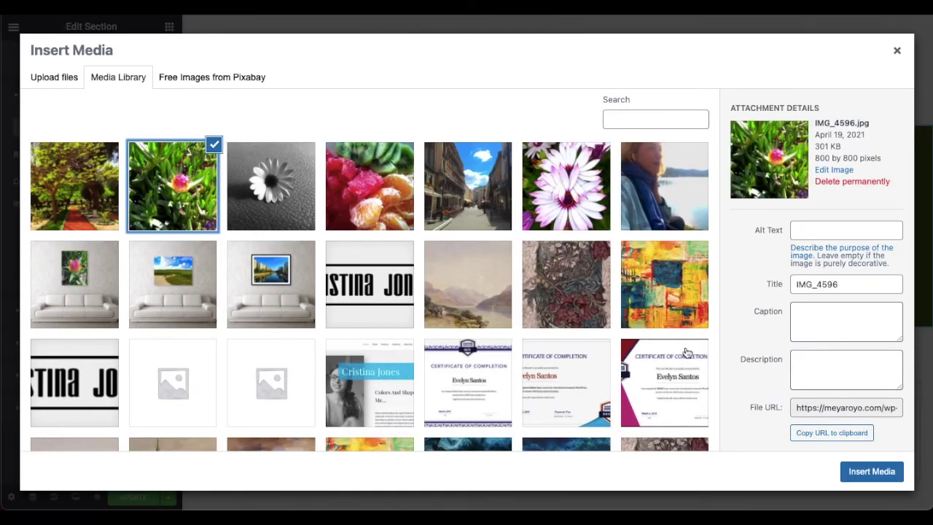
pyautogui.click(867, 471)
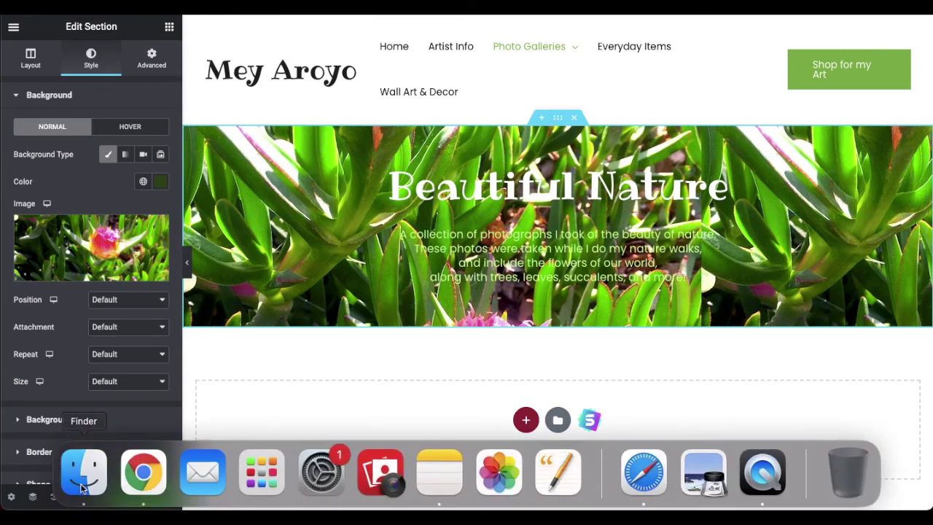
# - In Finder, browse the FAA folder and select the garden photo faa7.JPG
pyautogui.click(80, 478)
pyautogui.scroll(-10, 518, 328)
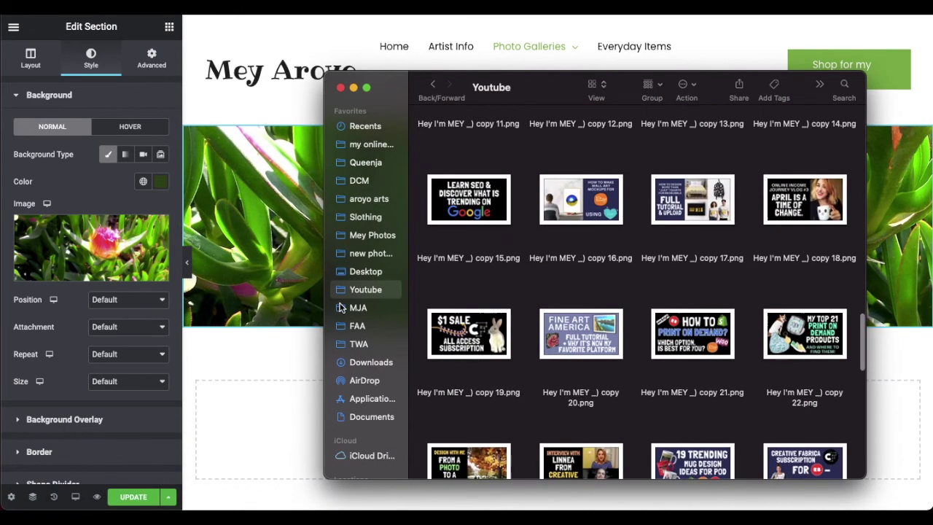
pyautogui.click(357, 326)
pyautogui.scroll(5, 700, 328)
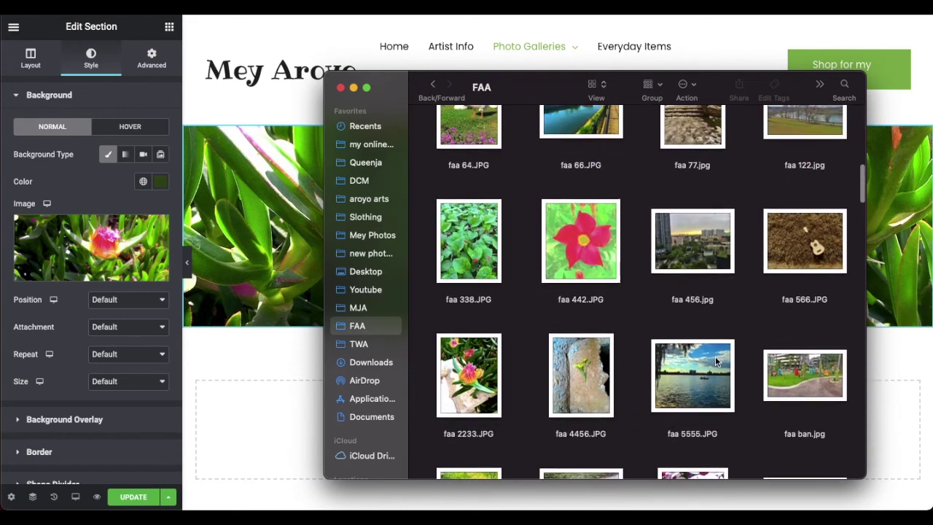
pyautogui.scroll(5, 656, 234)
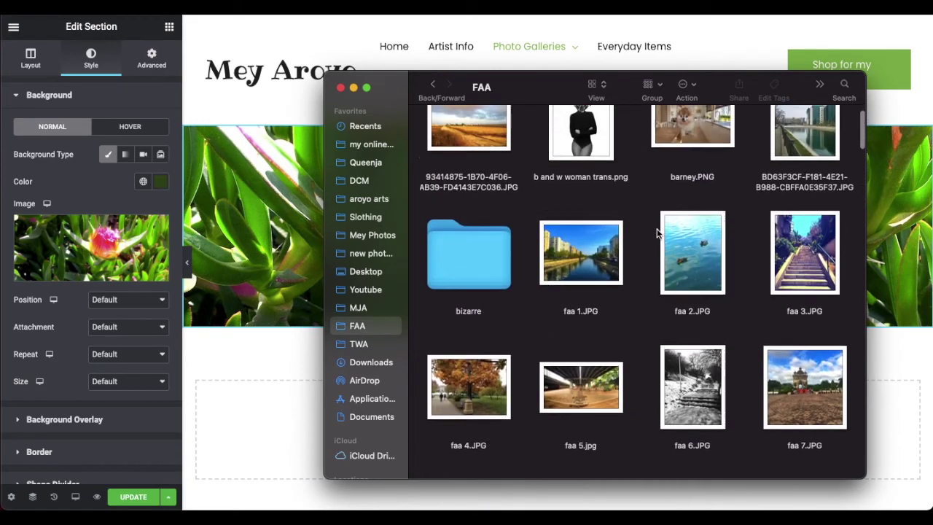
pyautogui.scroll(-10, 657, 234)
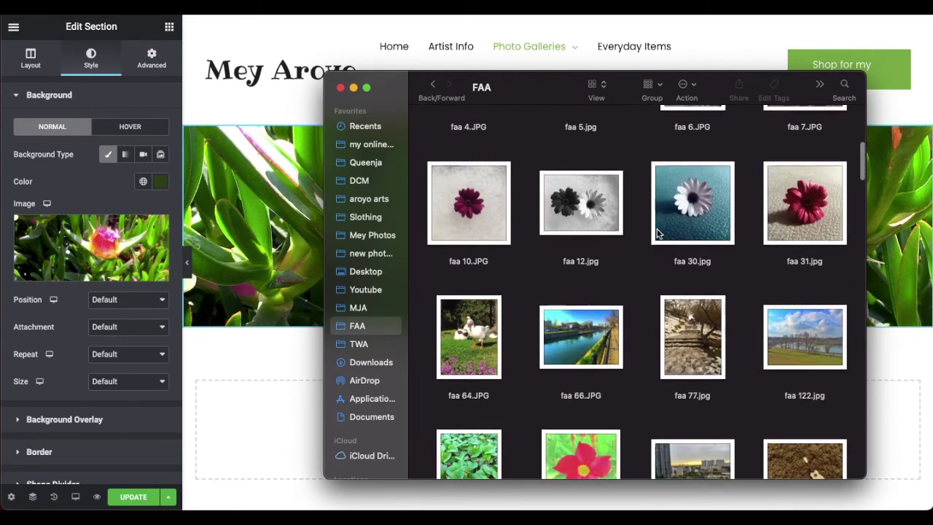
pyautogui.scroll(-10, 657, 234)
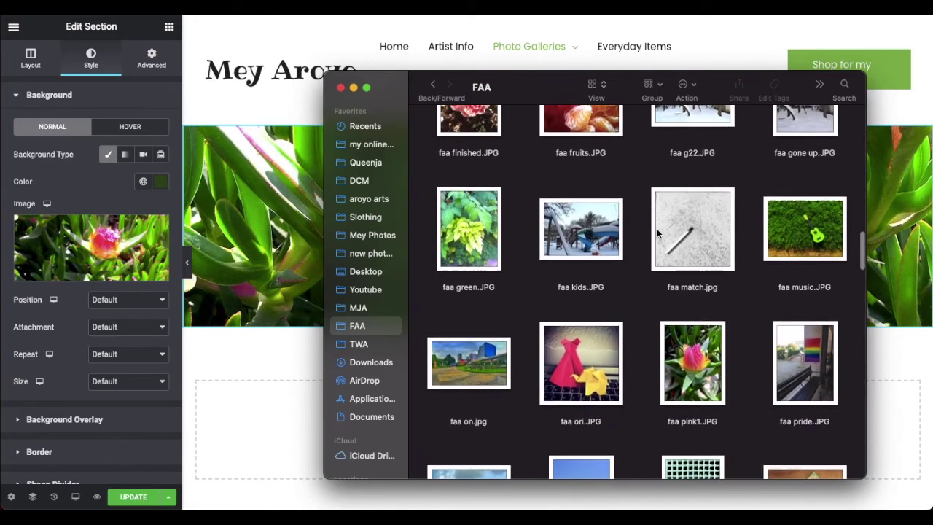
pyautogui.scroll(-2, 656, 234)
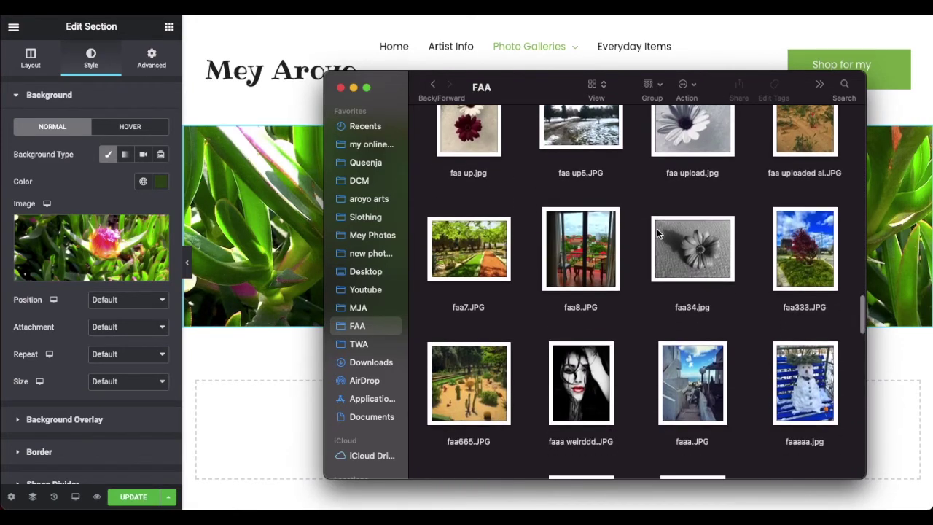
pyautogui.click(491, 252)
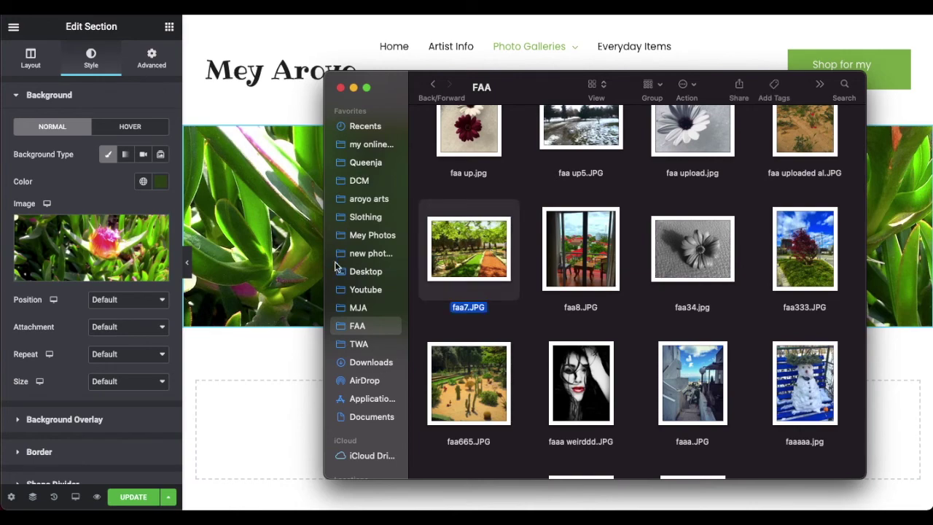
# - In the Youtube folder, open the faa7.JPG garden photo
pyautogui.click(365, 289)
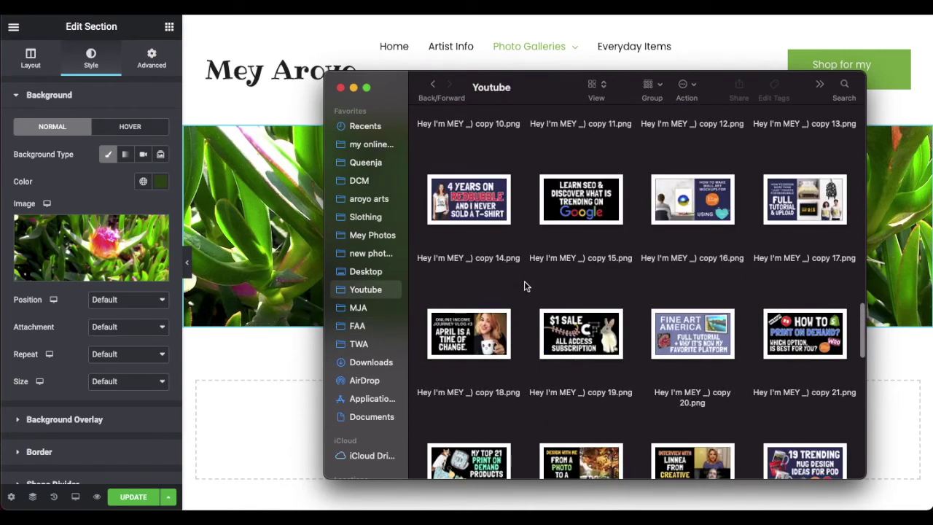
pyautogui.scroll(10, 524, 286)
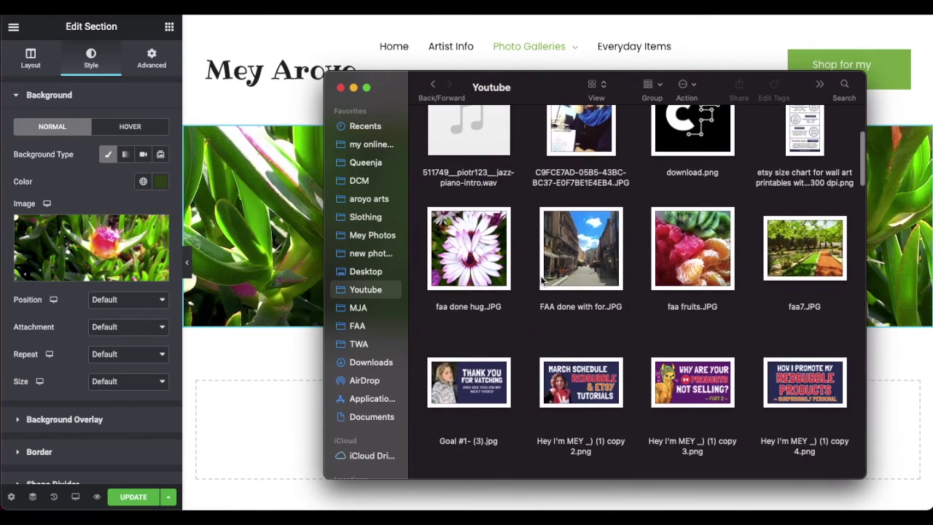
pyautogui.click(817, 270)
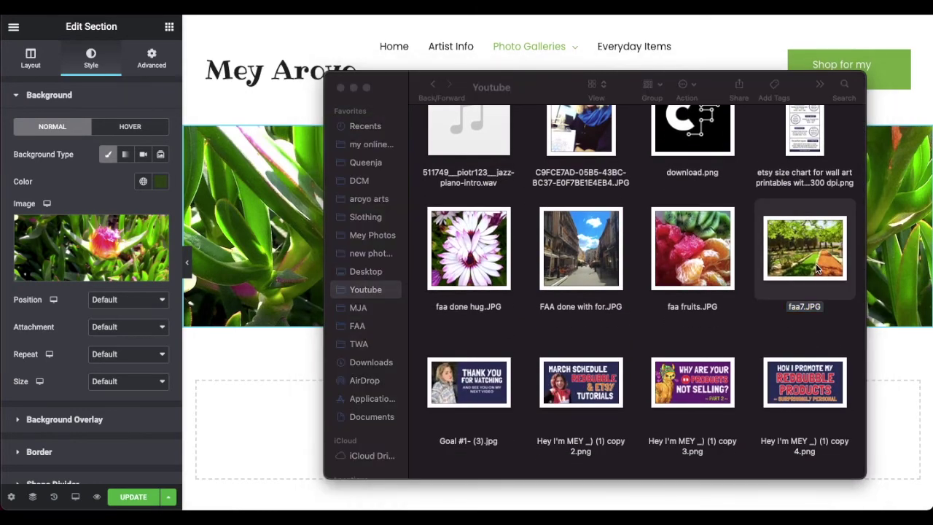
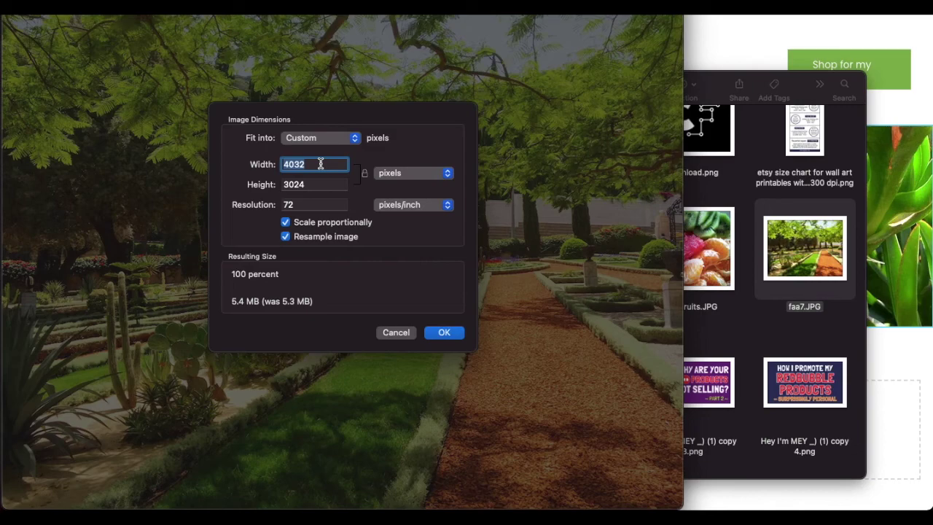
# - Resize faa7.JPG to 2000 px wide, crop it to a 2000 × 900 strip, and close it
pyautogui.write('2000')
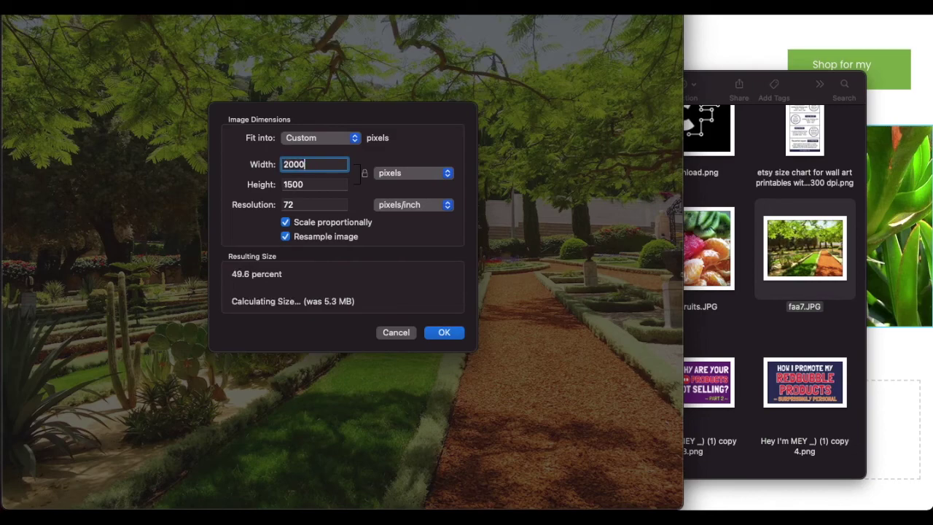
pyautogui.press('Return')
pyautogui.moveTo(131, 227); pyautogui.dragTo(604, 400)
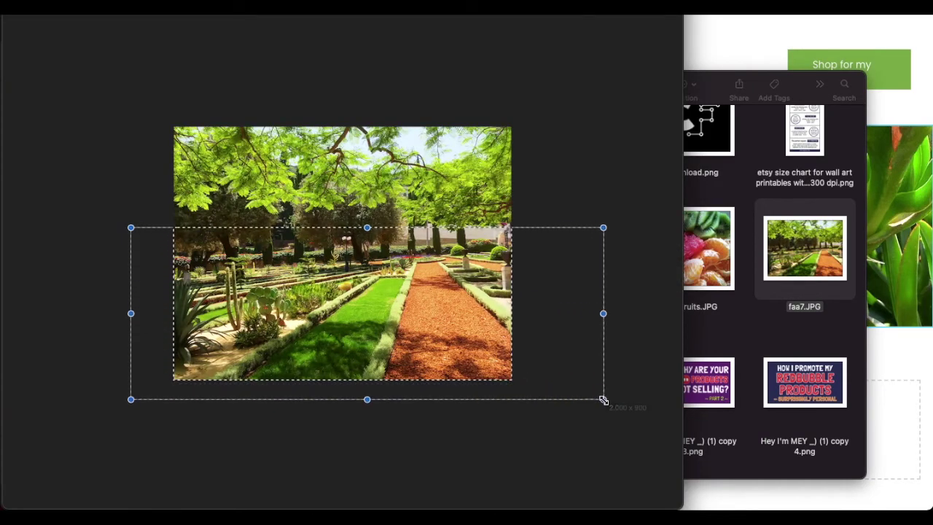
pyautogui.press('super+k')
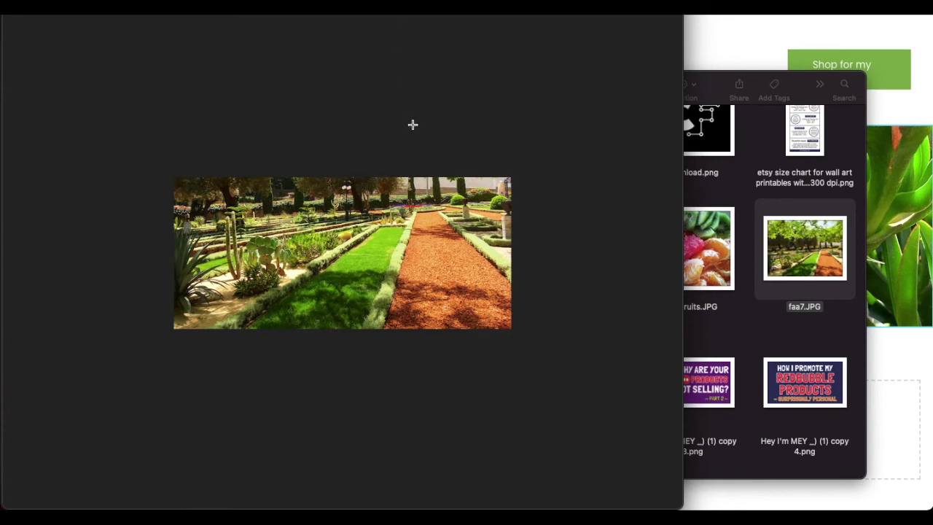
pyautogui.press('super+w')
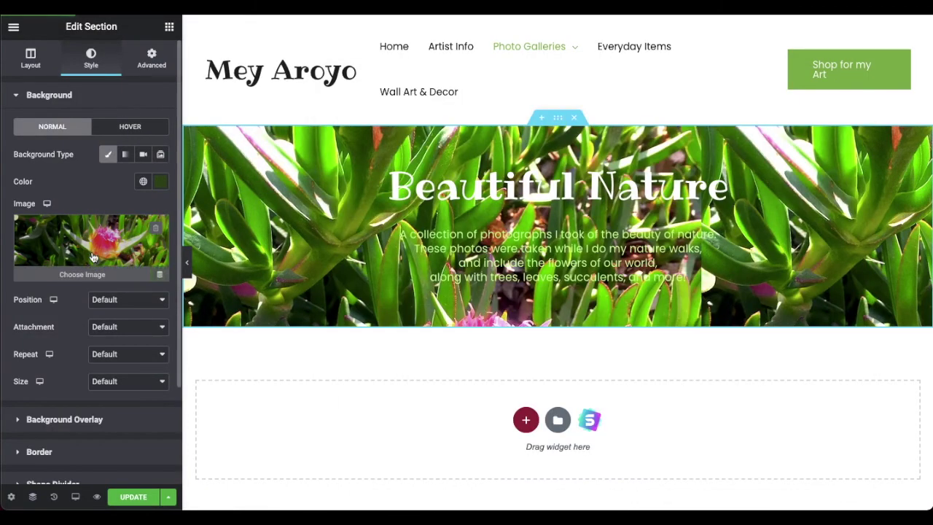
# - Upload the cropped faa7.JPG and insert it as the hero section background
pyautogui.click(86, 251)
pyautogui.click(84, 477)
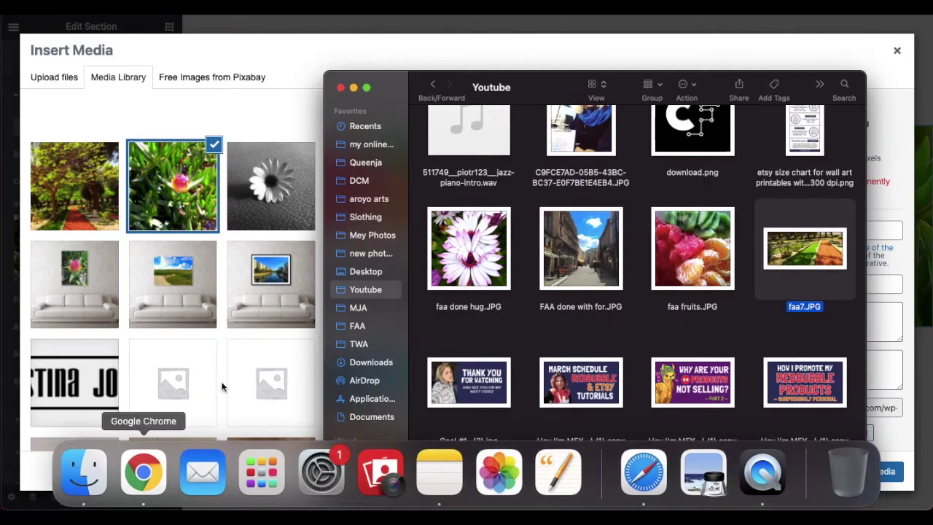
pyautogui.moveTo(819, 257); pyautogui.dragTo(233, 335)
pyautogui.click(857, 470)
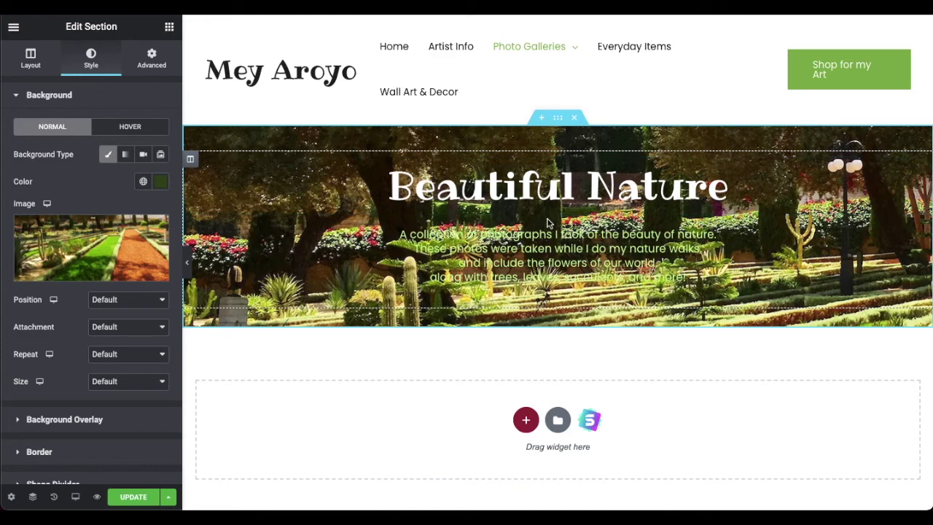
# - Anchor the background image at Bottom Left
pyautogui.click(122, 306)
pyautogui.click(118, 327)
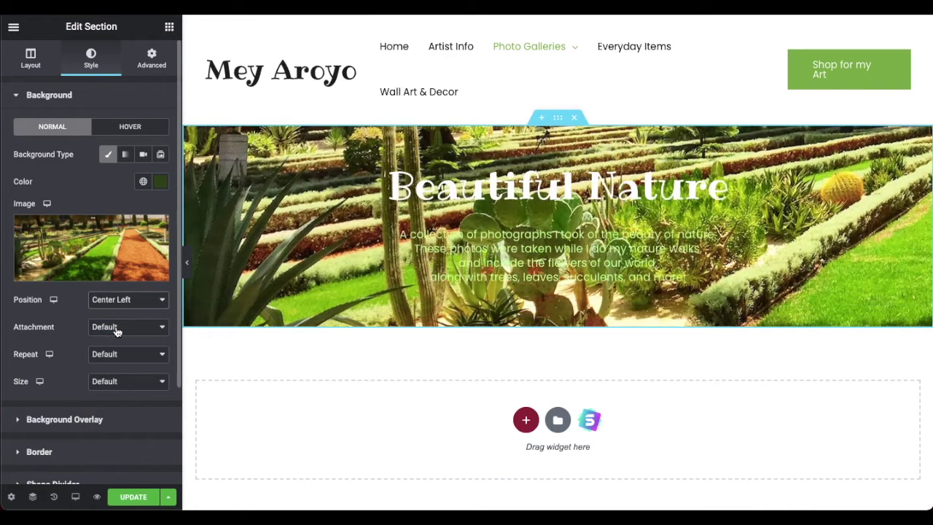
pyautogui.click(119, 305)
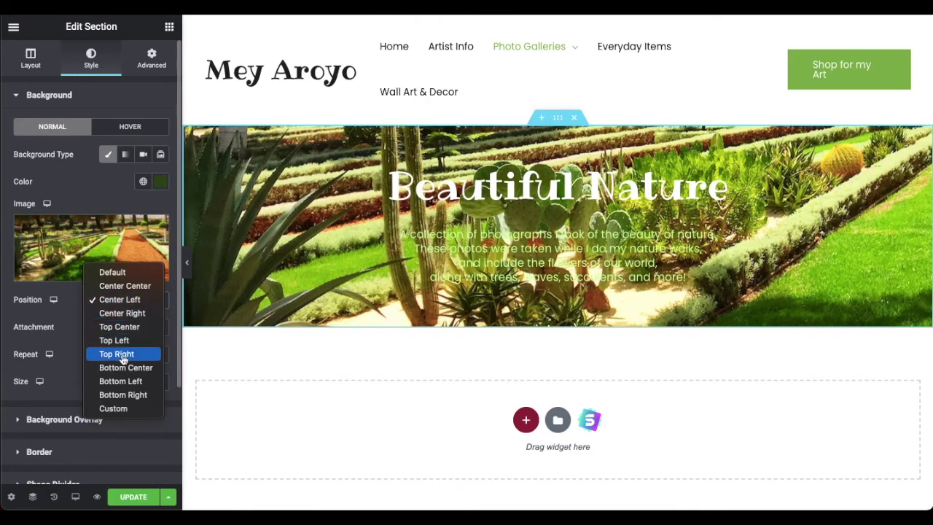
pyautogui.click(122, 382)
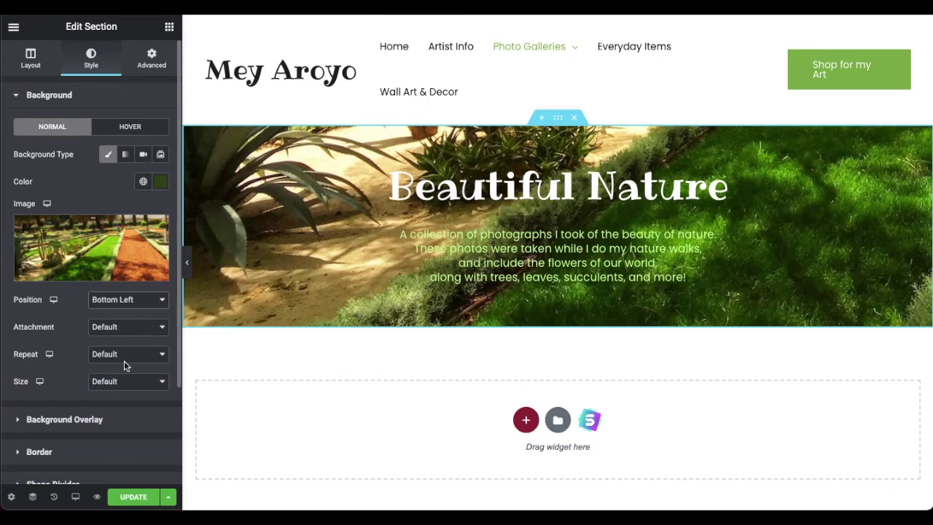
pyautogui.click(123, 264)
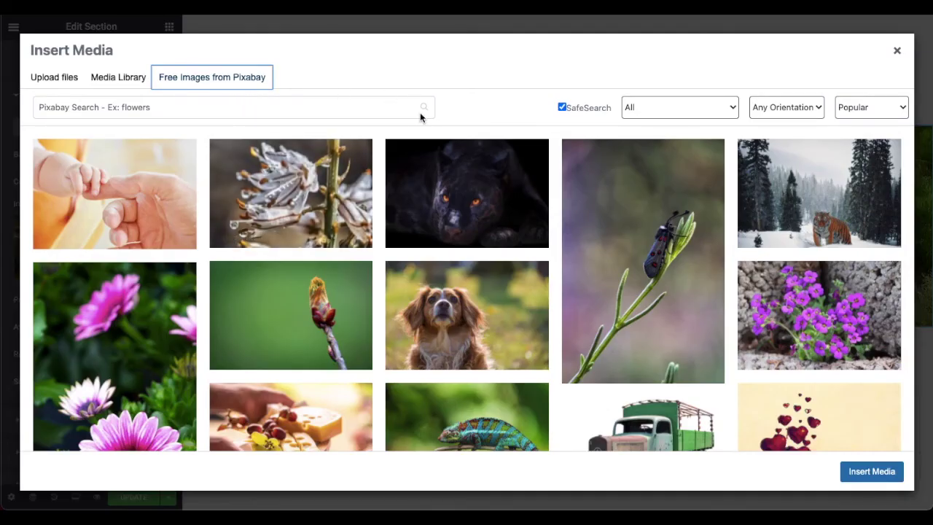
# - Pick the green leaf close-up from Pixabay free images and insert it as the background
pyautogui.scroll(-5, 384, 210)
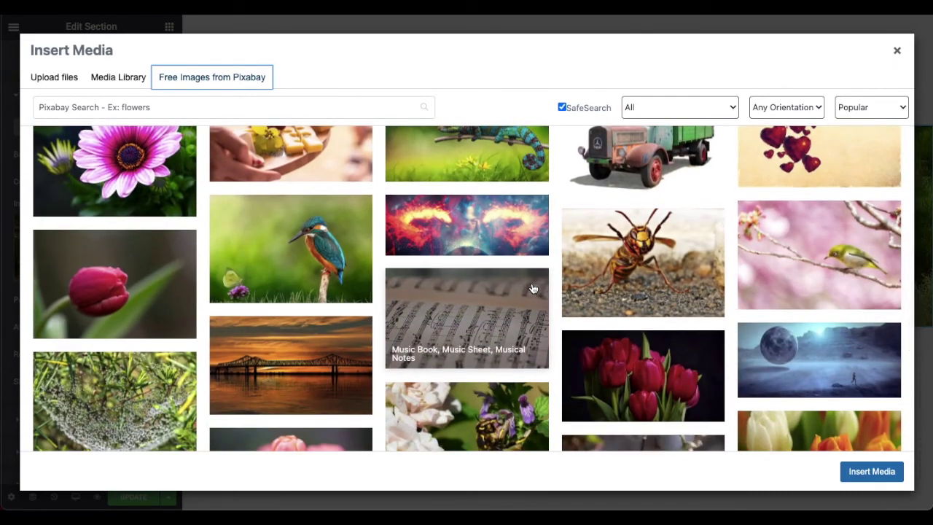
pyautogui.scroll(-4, 513, 243)
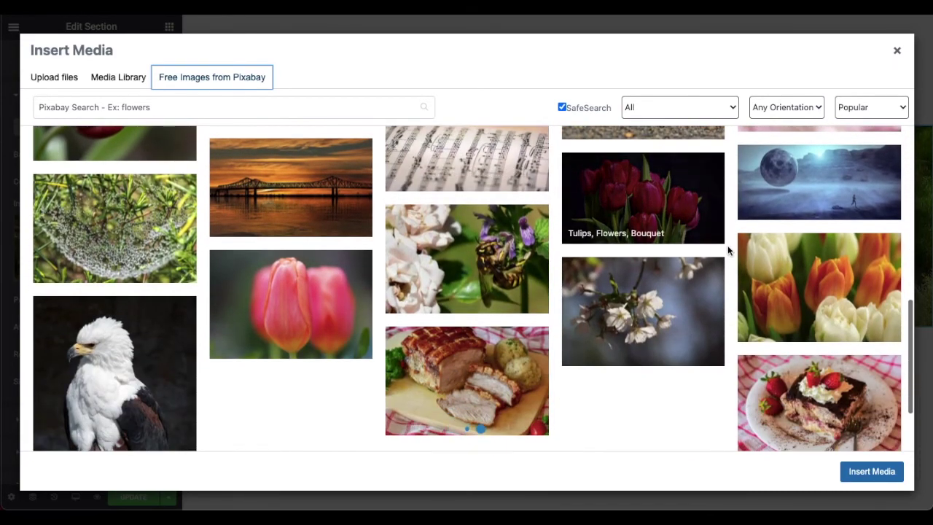
pyautogui.scroll(-5, 418, 242)
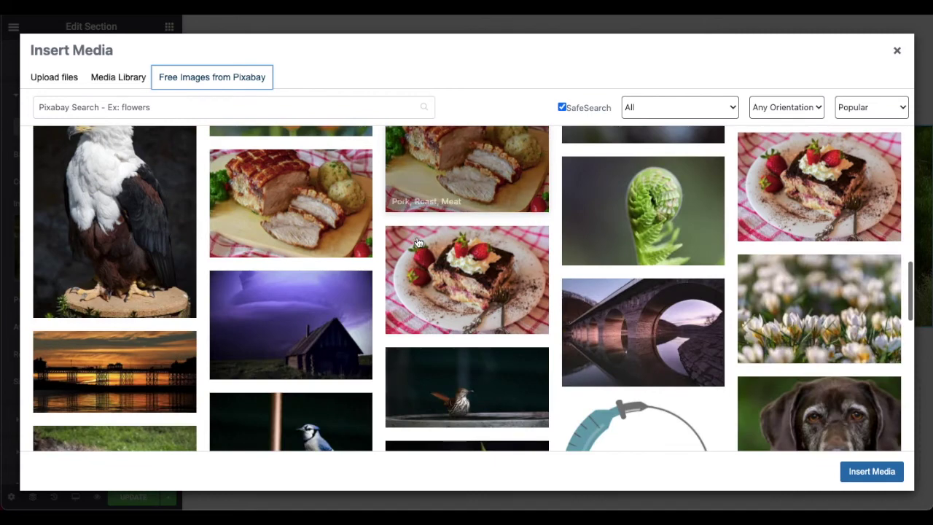
pyautogui.scroll(-4, 419, 245)
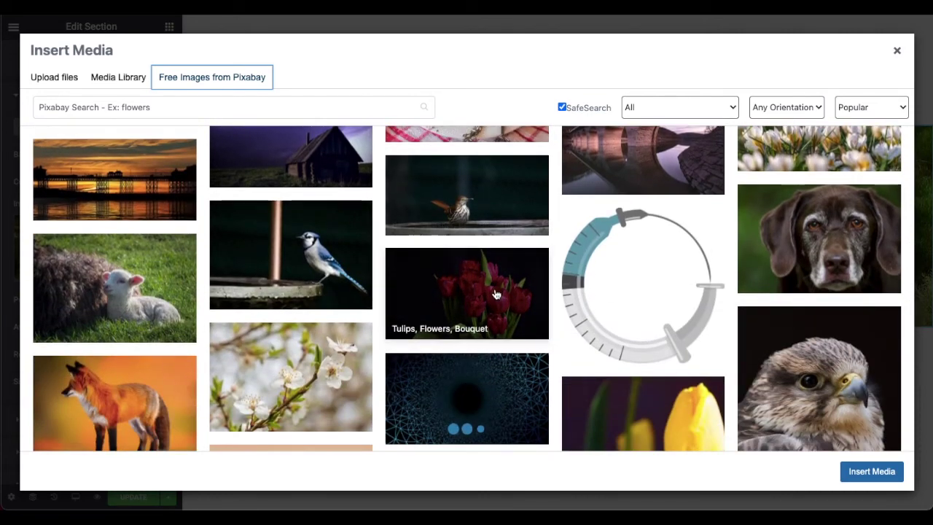
pyautogui.scroll(-4, 594, 331)
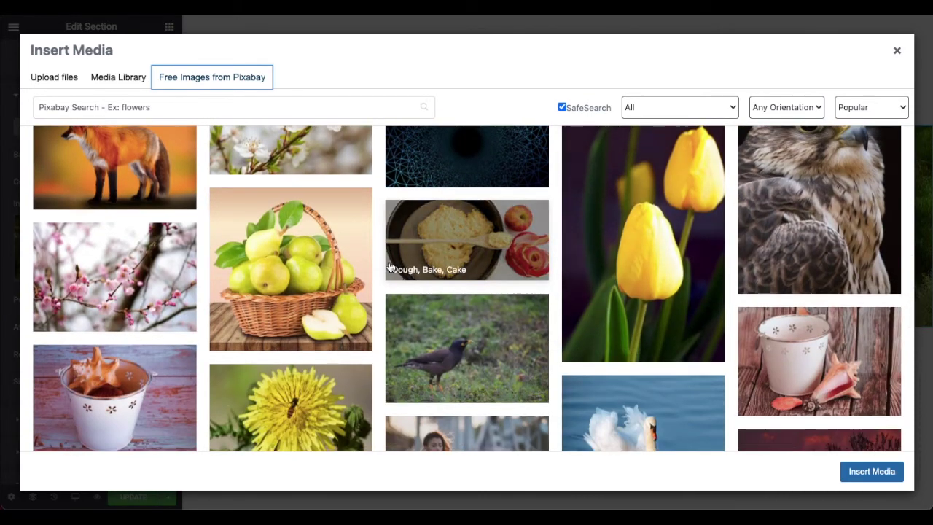
pyautogui.scroll(-3, 394, 263)
pyautogui.scroll(-5, 463, 215)
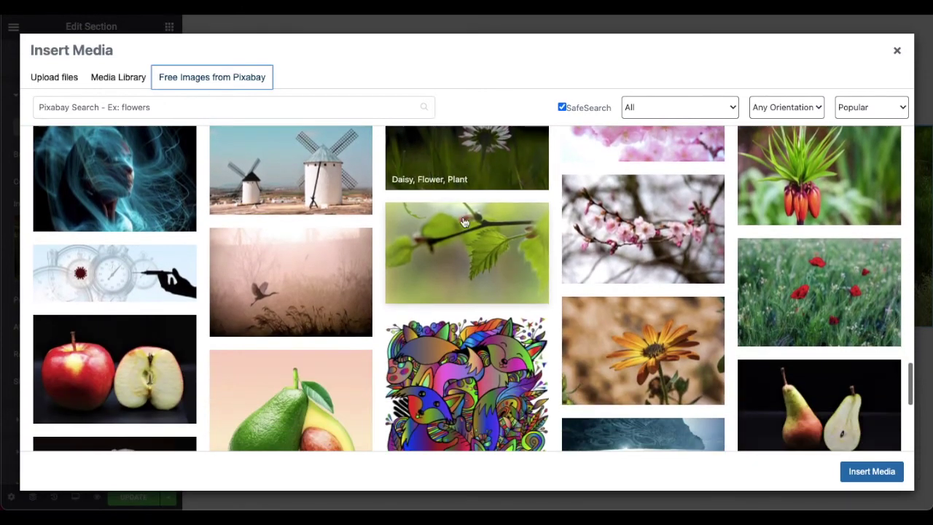
pyautogui.click(476, 248)
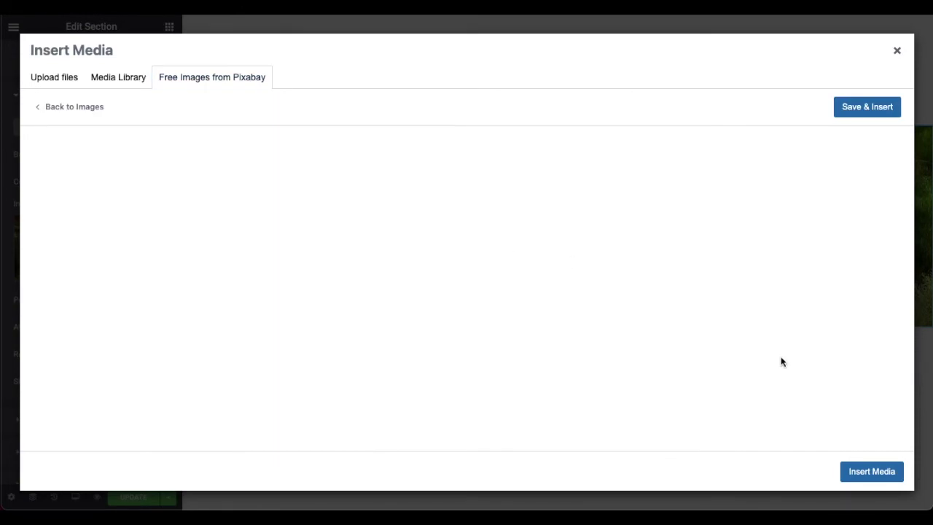
pyautogui.scroll(-5, 836, 233)
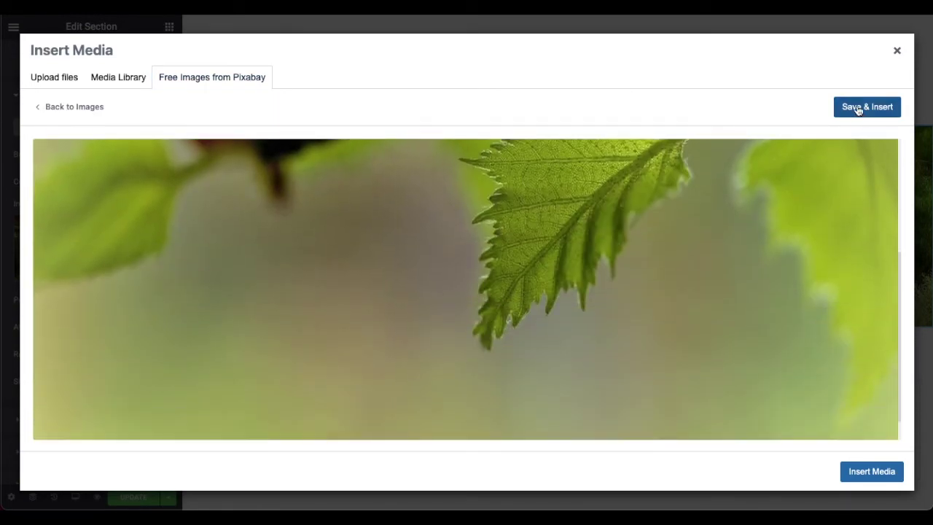
pyautogui.click(858, 110)
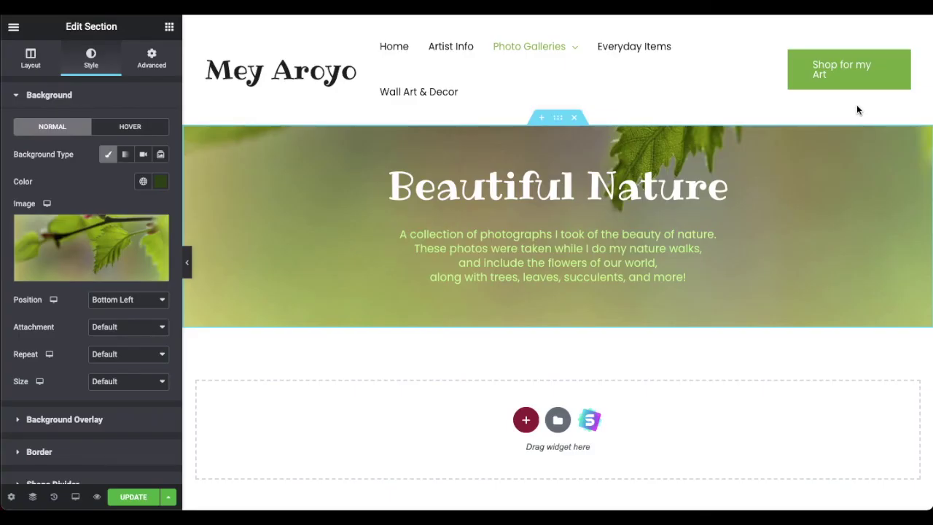
# - Set the leaf background position to Center Center, checking it in preview
pyautogui.click(188, 264)
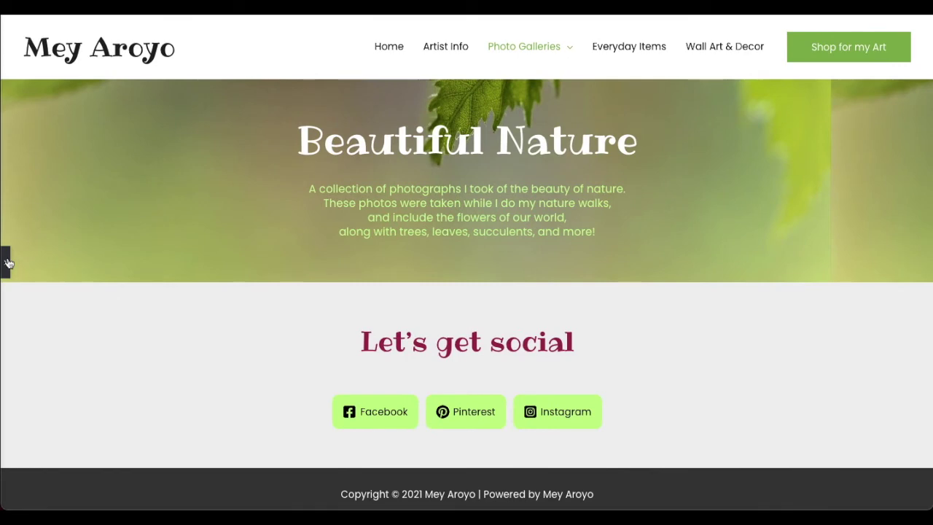
pyautogui.click(7, 262)
pyautogui.click(130, 300)
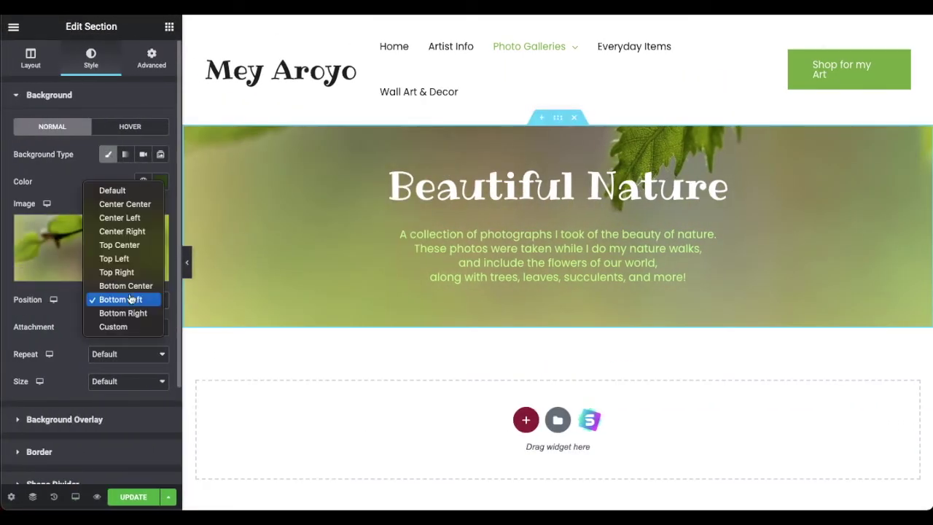
pyautogui.click(130, 246)
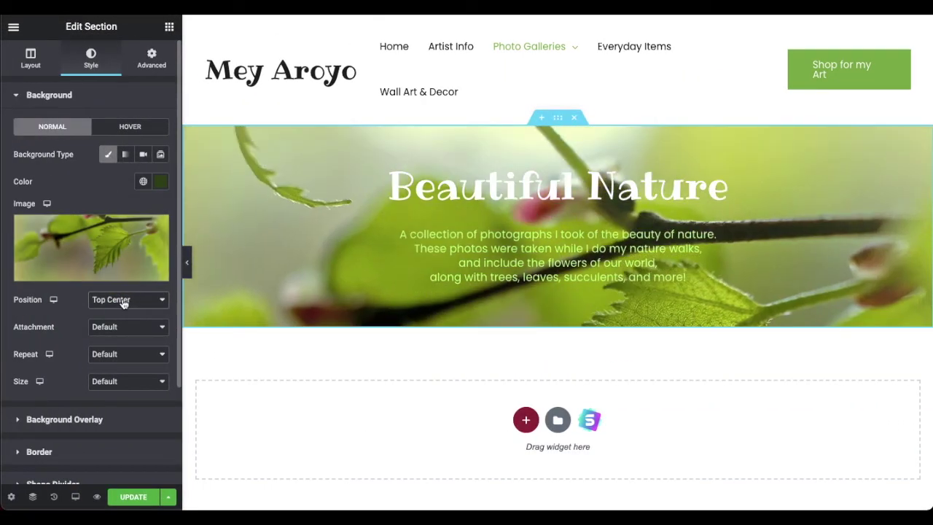
pyautogui.click(124, 301)
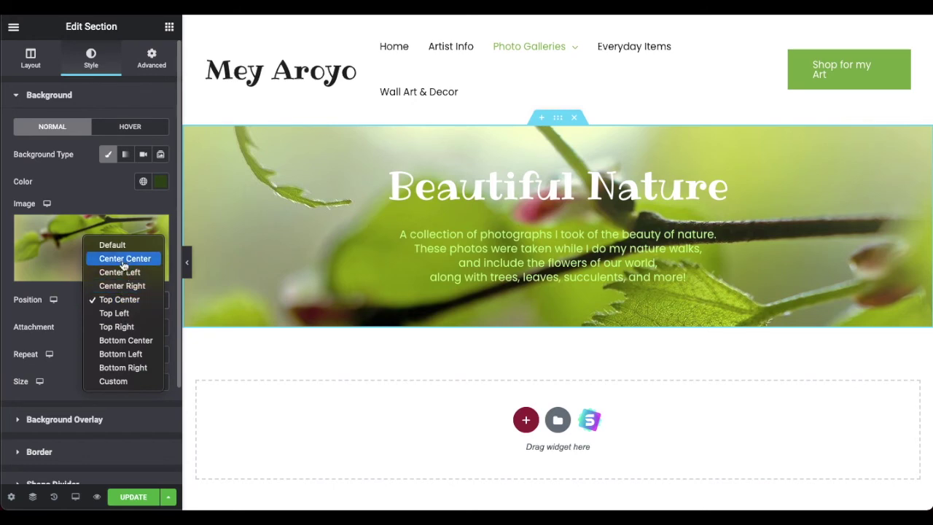
pyautogui.click(124, 259)
pyautogui.click(187, 263)
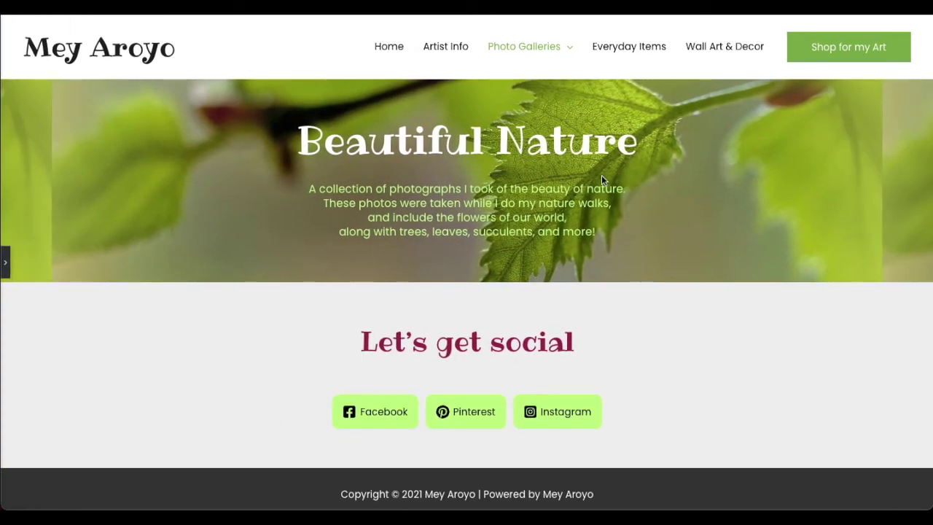
pyautogui.click(6, 265)
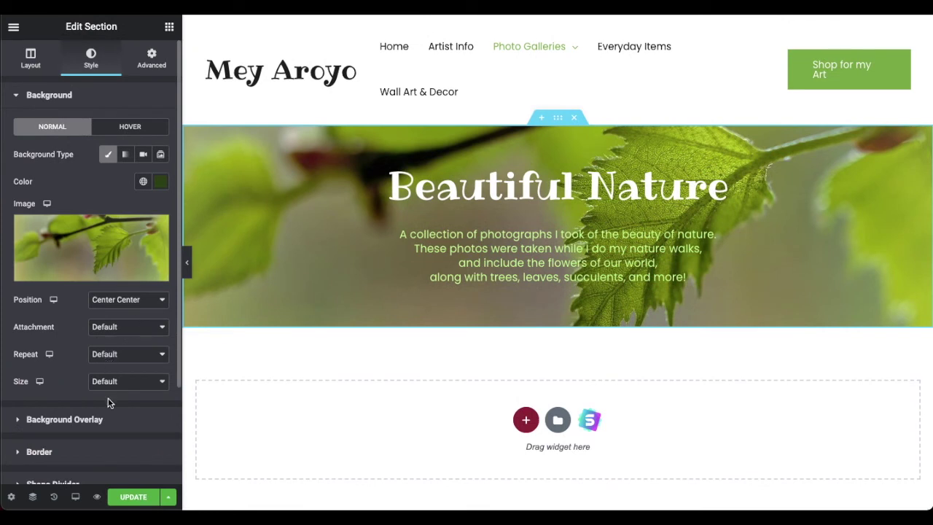
# - Set the background Repeat to No-repeat and Size to Cover
pyautogui.click(108, 358)
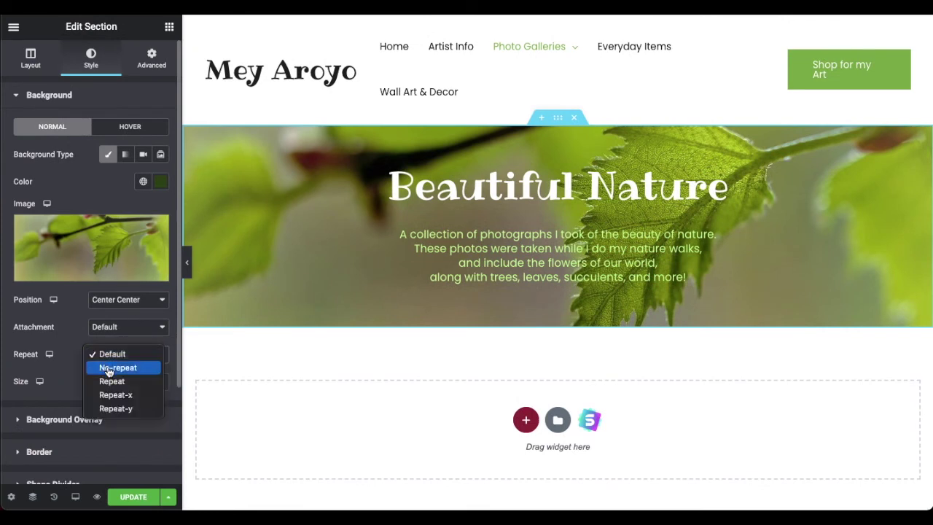
pyautogui.click(108, 367)
pyautogui.click(108, 385)
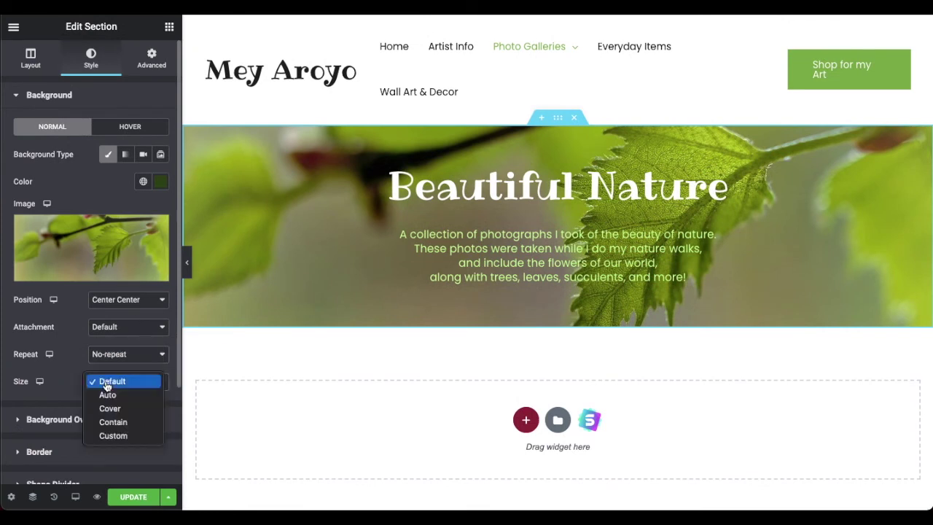
pyautogui.click(195, 276)
pyautogui.doubleClick(187, 263)
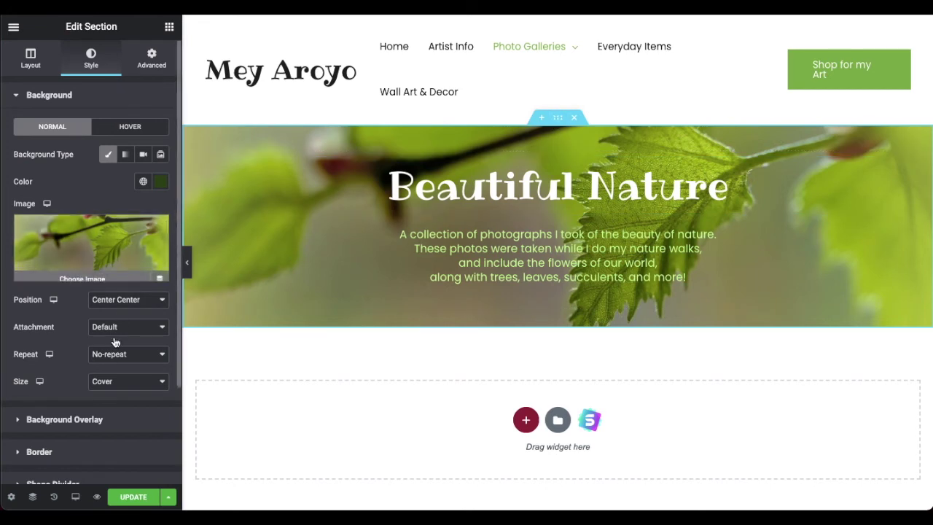
# - Add a Classic black #000000 background overlay at 0.74 opacity and preview the banner
pyautogui.click(64, 419)
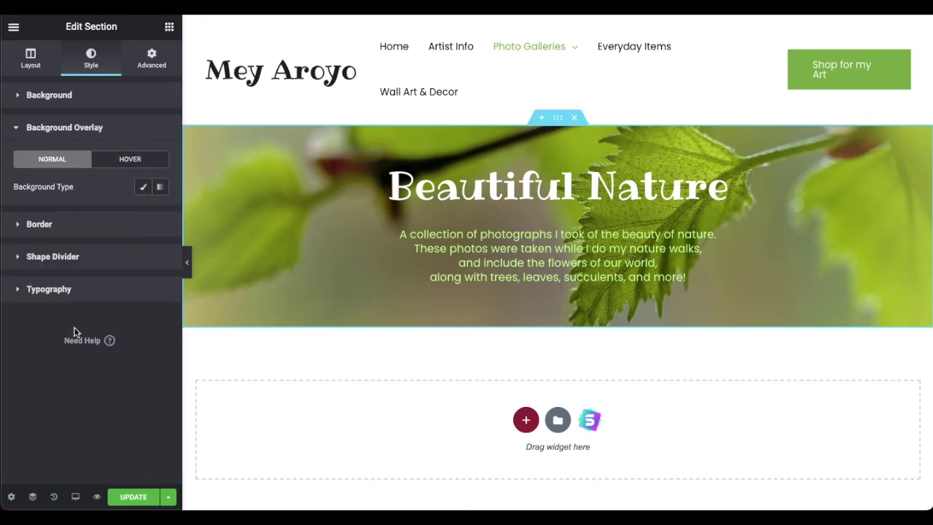
pyautogui.click(141, 189)
pyautogui.click(159, 219)
pyautogui.moveTo(125, 370); pyautogui.dragTo(223, 395)
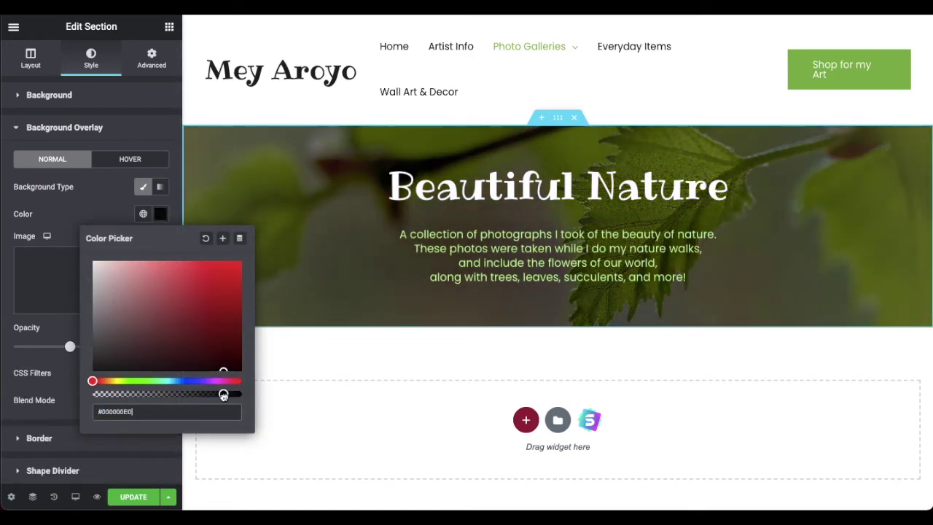
pyautogui.click(112, 225)
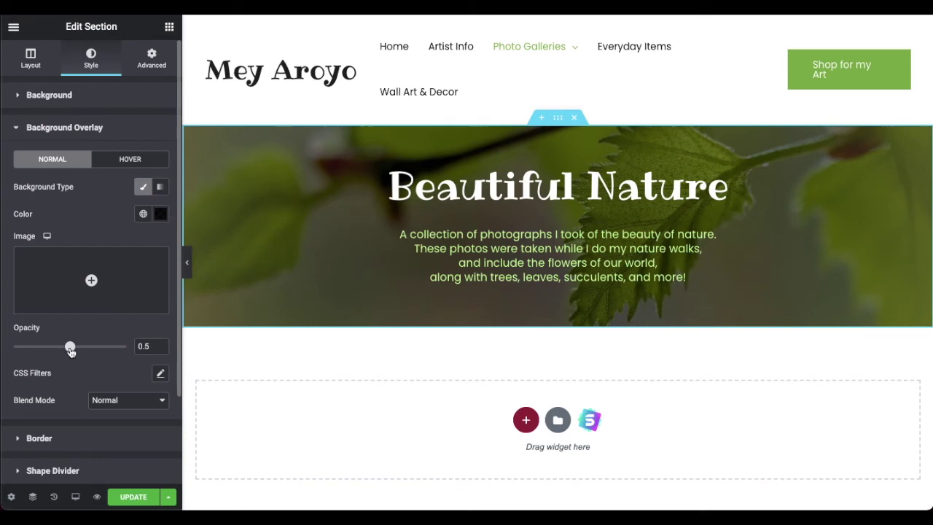
pyautogui.moveTo(70, 350); pyautogui.dragTo(98, 351)
pyautogui.click(186, 263)
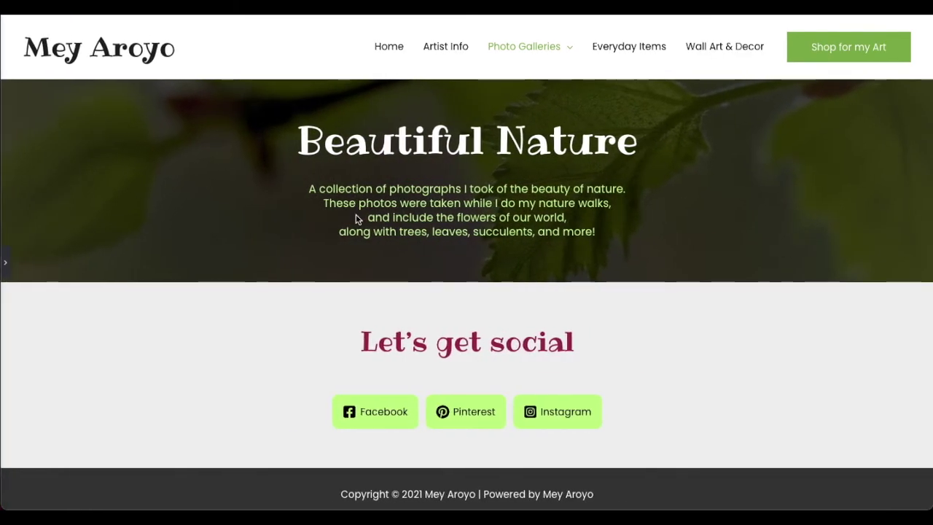
pyautogui.click(9, 263)
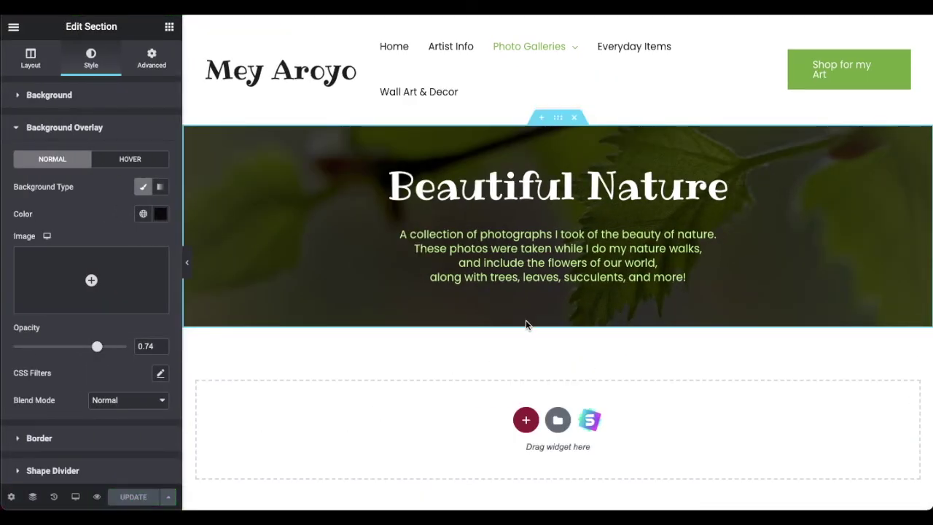
# - Add a new single-column section below the Beautiful Nature banner
pyautogui.scroll(-3, 589, 286)
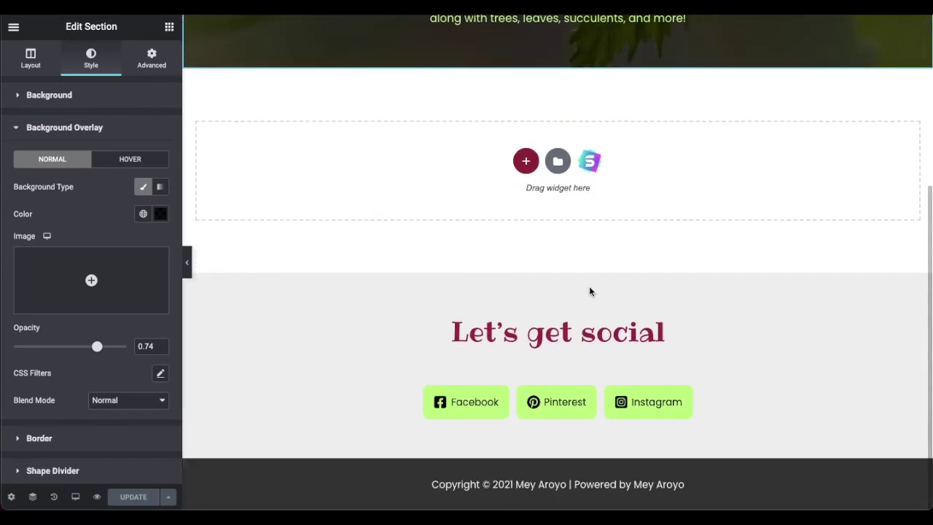
pyautogui.scroll(2, 589, 286)
pyautogui.click(526, 341)
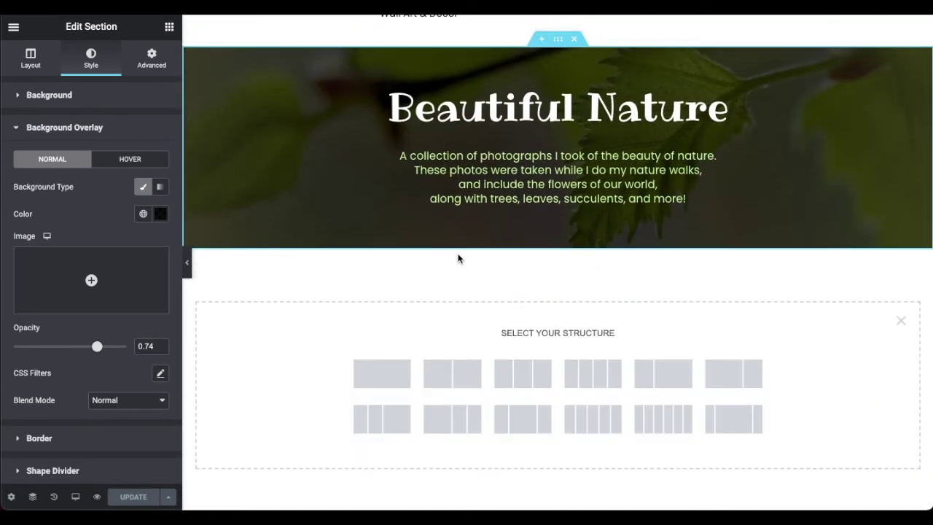
pyautogui.scroll(-2, 459, 258)
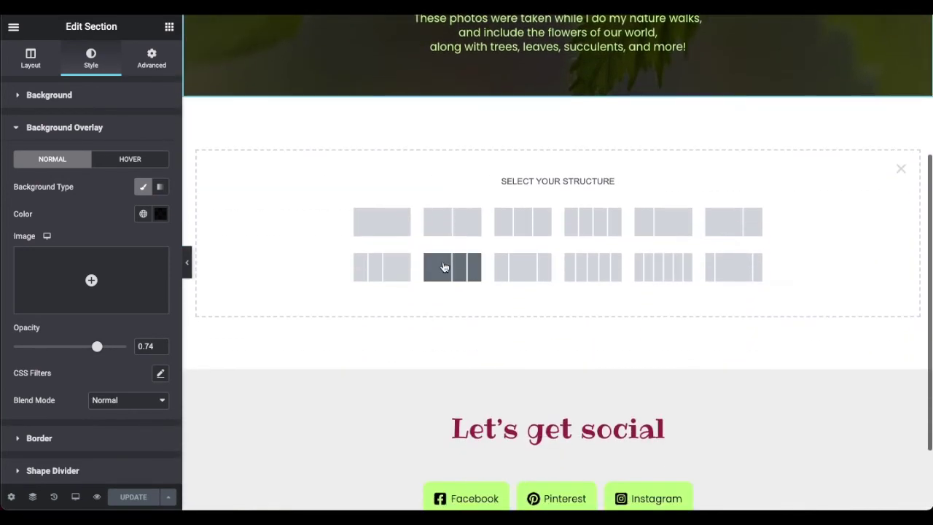
pyautogui.click(387, 227)
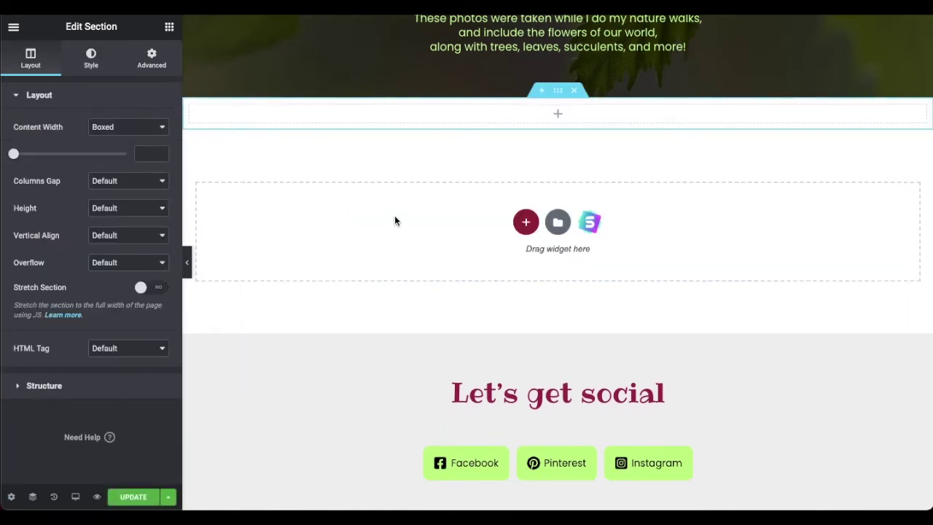
# - Search widgets for 'ga' and place a Basic Gallery in the new section
pyautogui.click(169, 27)
pyautogui.write('gallery')
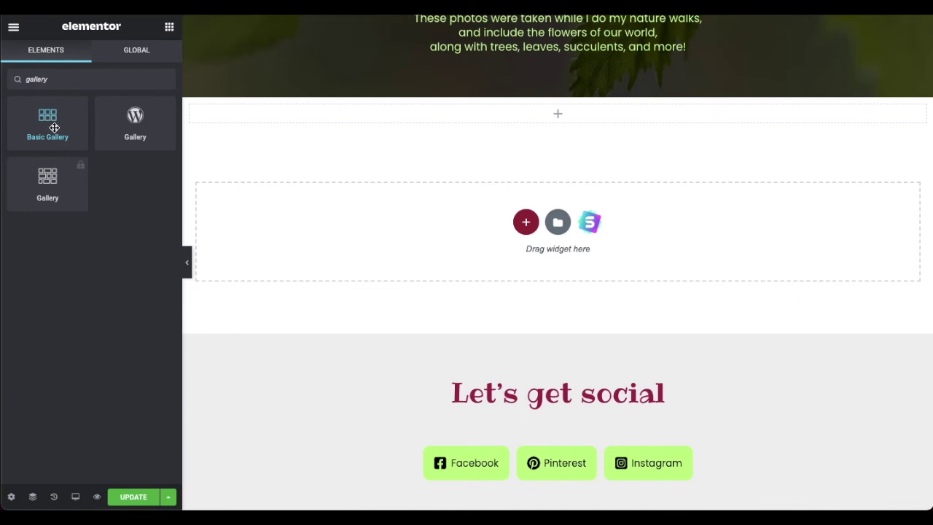
pyautogui.moveTo(54, 128); pyautogui.dragTo(457, 131)
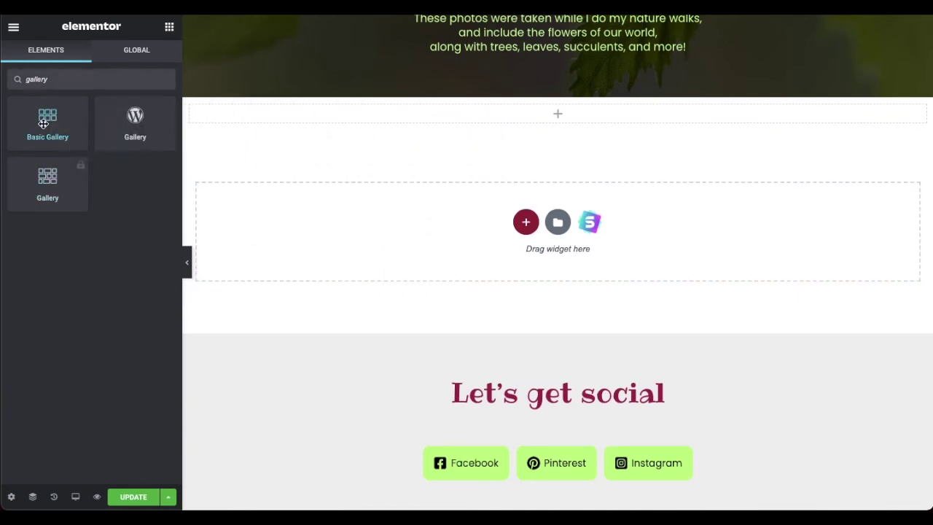
pyautogui.moveTo(44, 122); pyautogui.dragTo(428, 104)
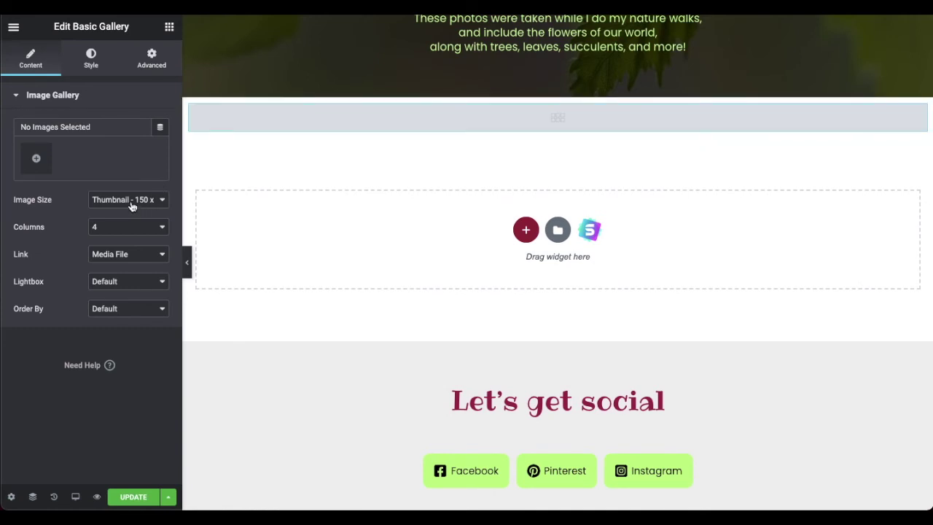
# - Select the garden lawn and tree-lined path photos in the media library
pyautogui.click(37, 160)
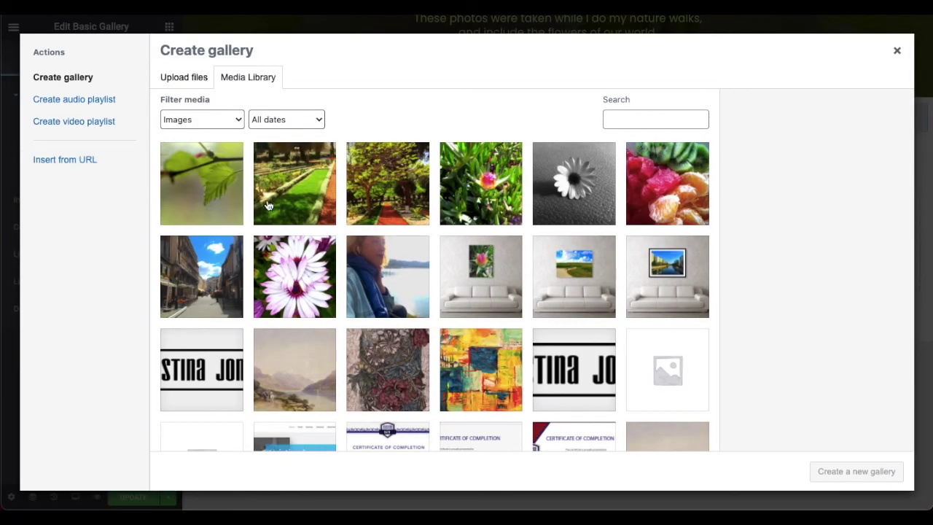
pyautogui.click(309, 188)
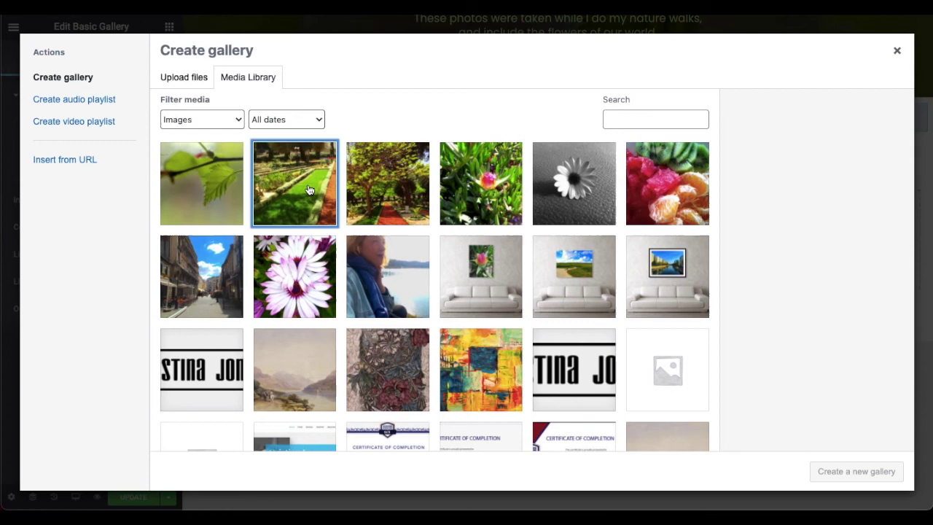
pyautogui.click(386, 194)
pyautogui.click(306, 183)
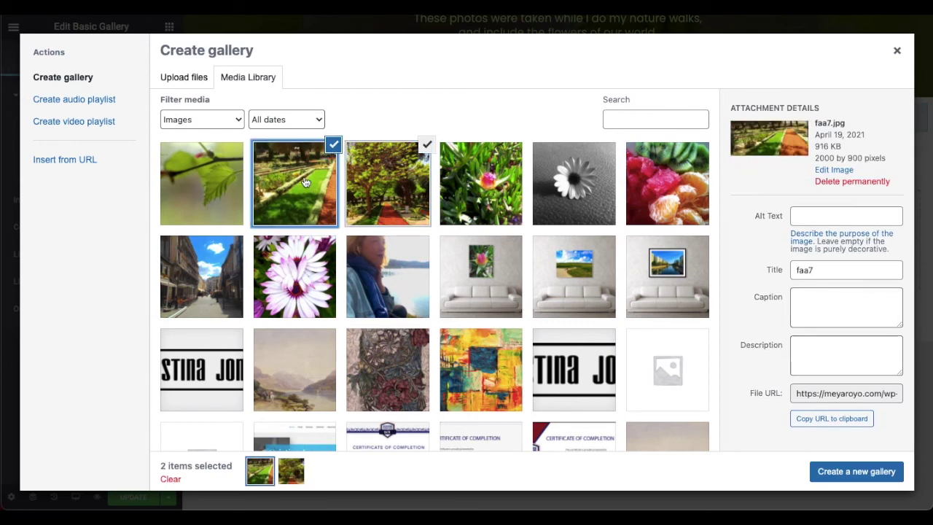
# - Drop the lawn photo, add succulent, daisy, fruit, street and pink daisy photos, then insert the gallery
pyautogui.click(337, 147)
pyautogui.click(495, 202)
pyautogui.click(592, 183)
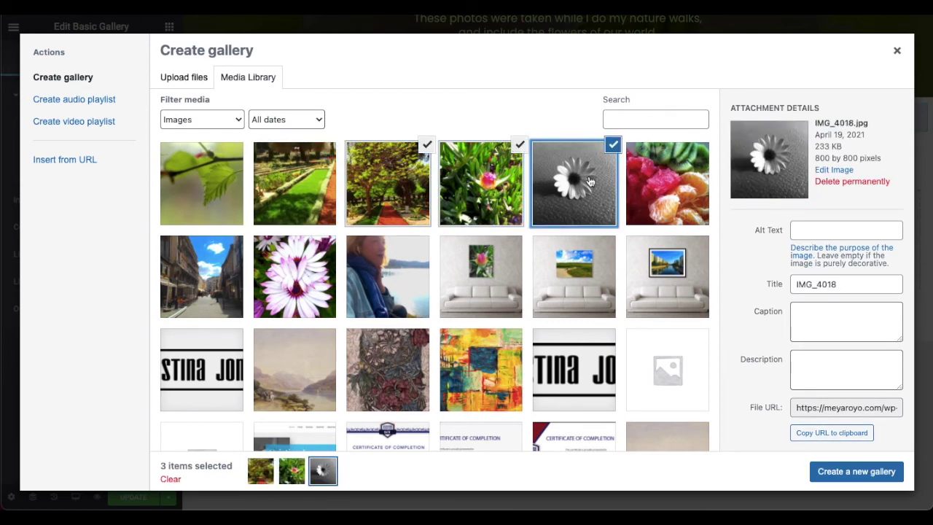
pyautogui.click(687, 198)
pyautogui.click(191, 283)
pyautogui.click(292, 283)
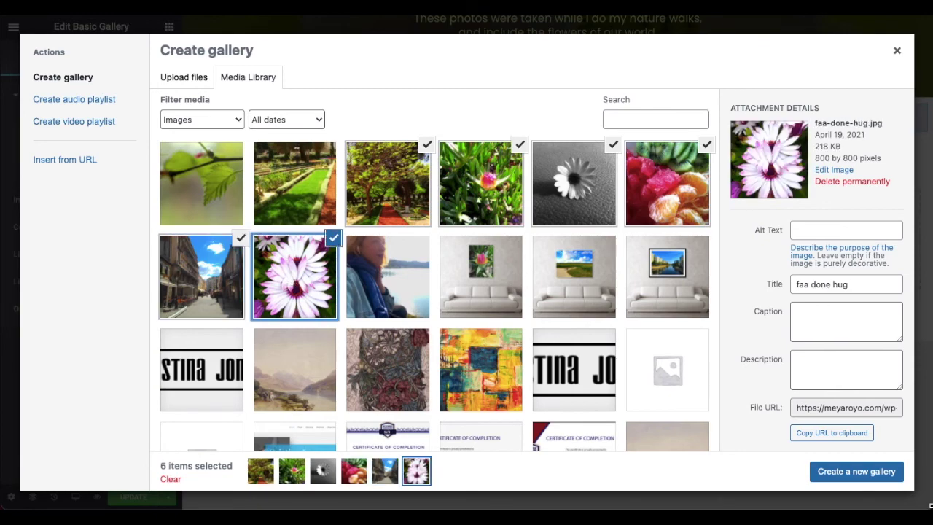
pyautogui.click(871, 472)
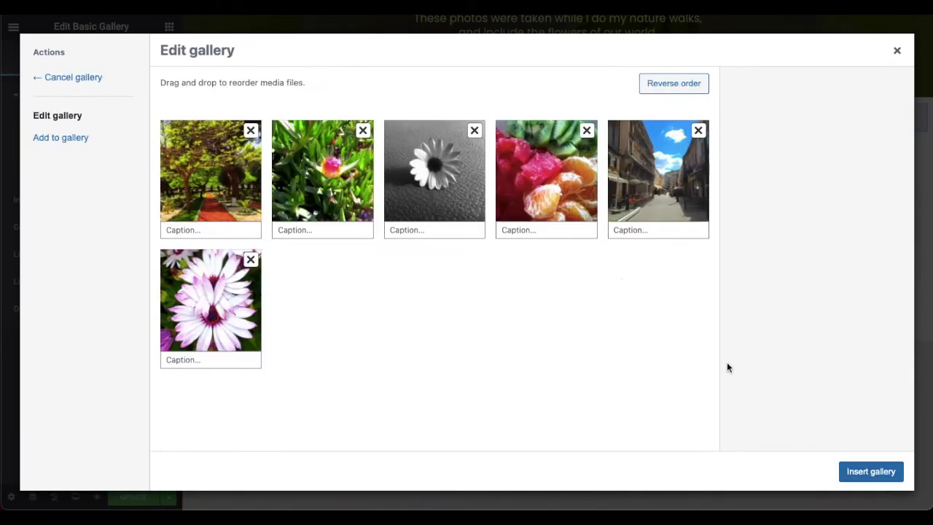
pyautogui.click(878, 470)
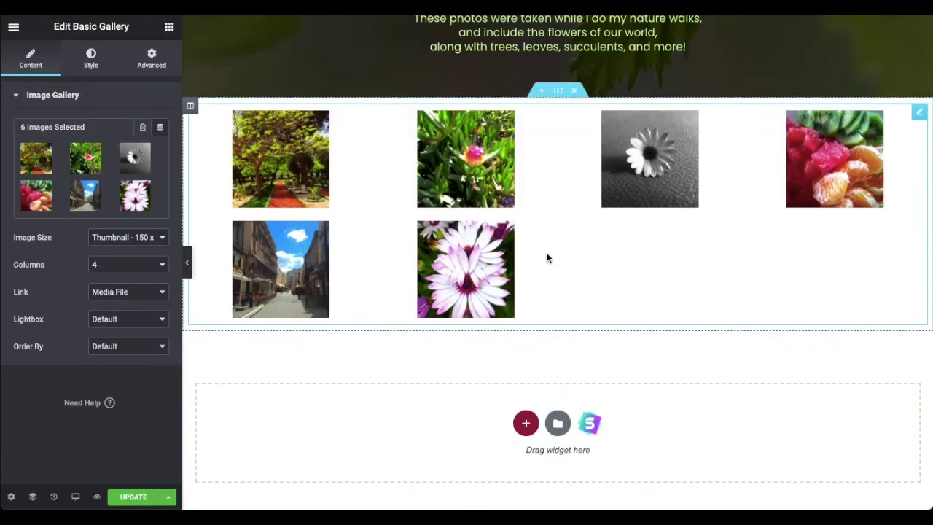
# - Set the gallery images to Large 1024 x 1024, trying a 3-column layout
pyautogui.click(119, 242)
pyautogui.click(123, 252)
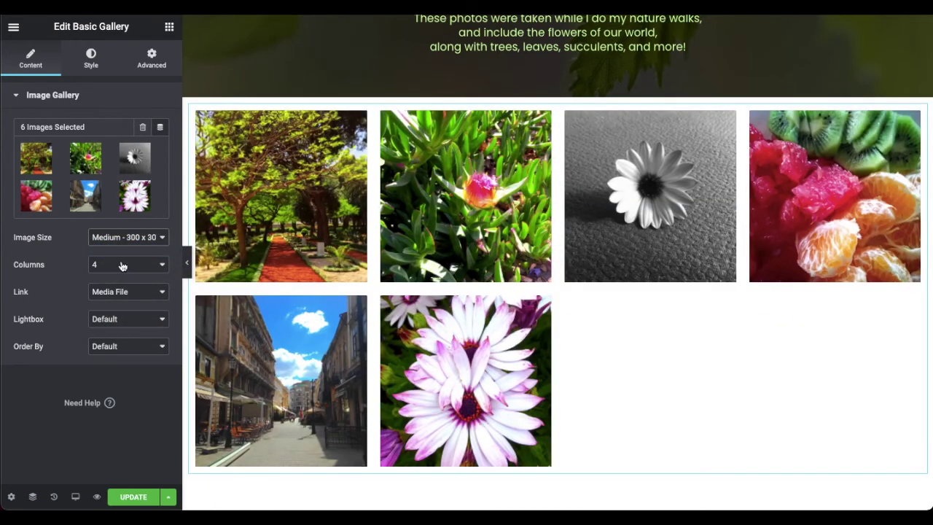
pyautogui.click(123, 266)
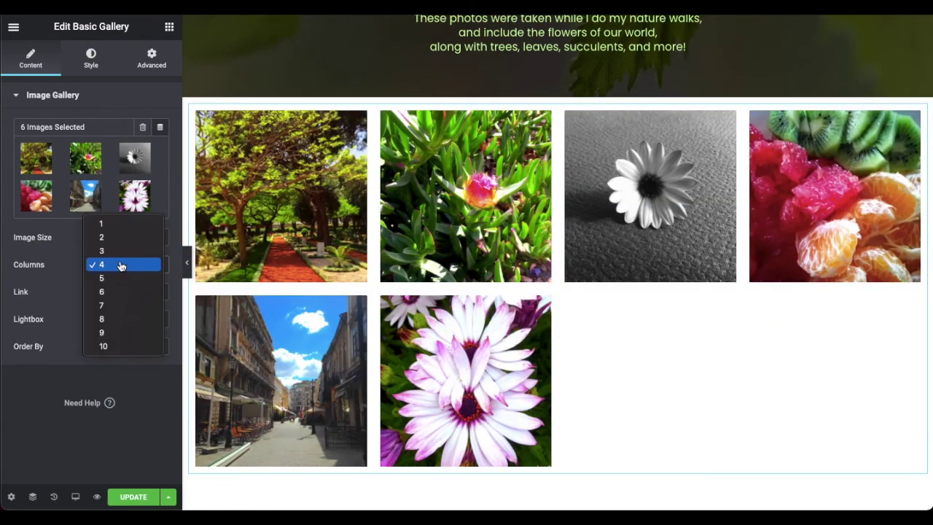
pyautogui.click(115, 252)
pyautogui.scroll(-5, 545, 186)
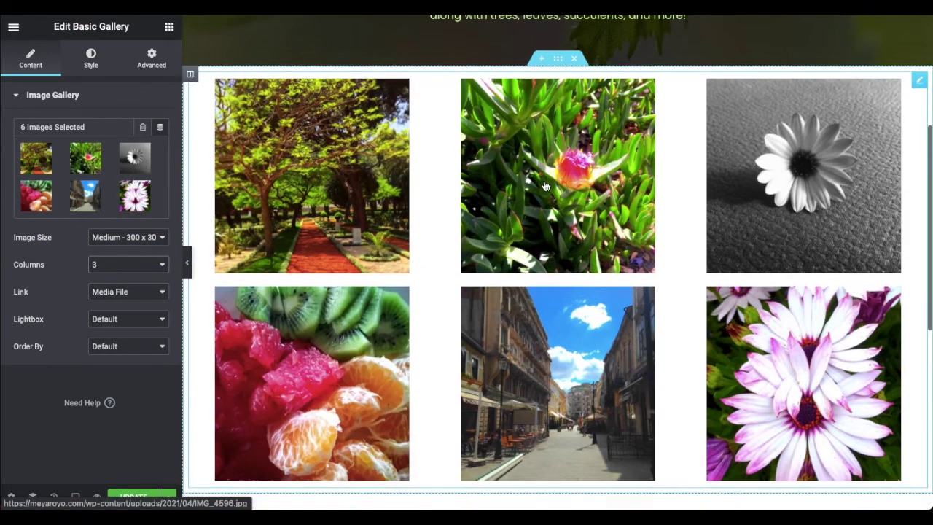
pyautogui.scroll(7, 544, 182)
pyautogui.scroll(-3, 193, 198)
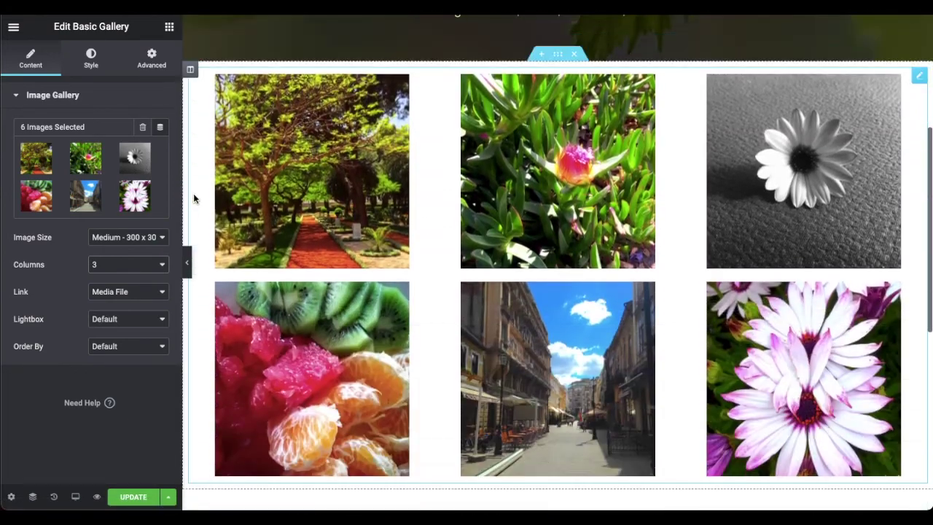
pyautogui.click(126, 237)
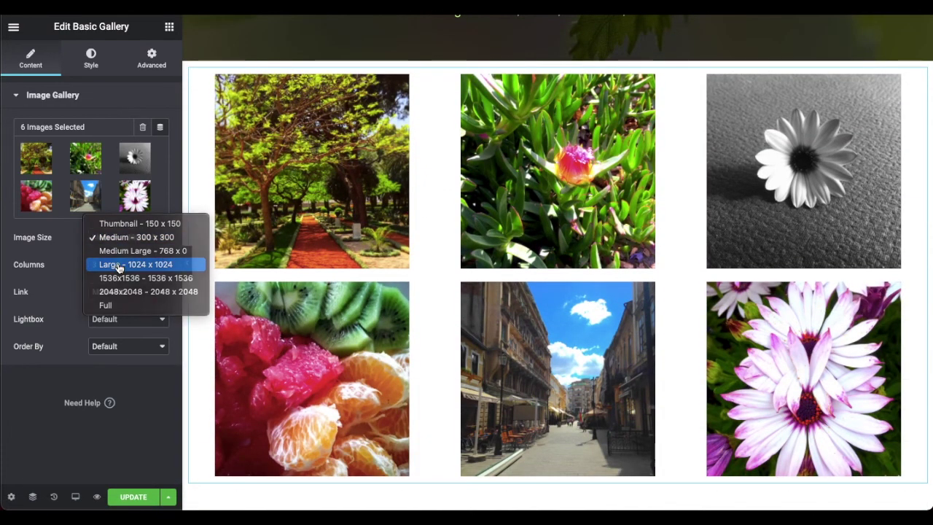
pyautogui.click(119, 267)
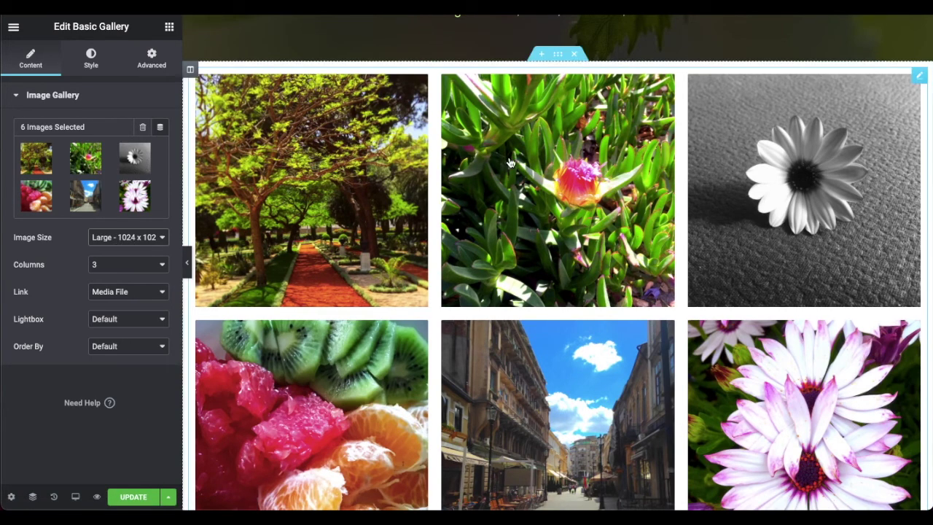
# - Change the gallery to 2 columns and enlarge the first photo in the lightbox
pyautogui.click(187, 263)
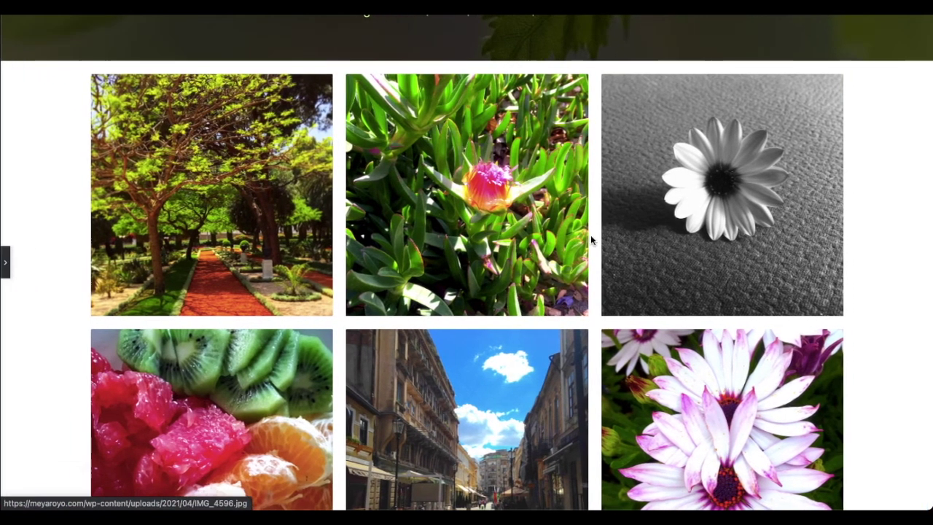
pyautogui.scroll(2, 439, 254)
pyautogui.click(4, 264)
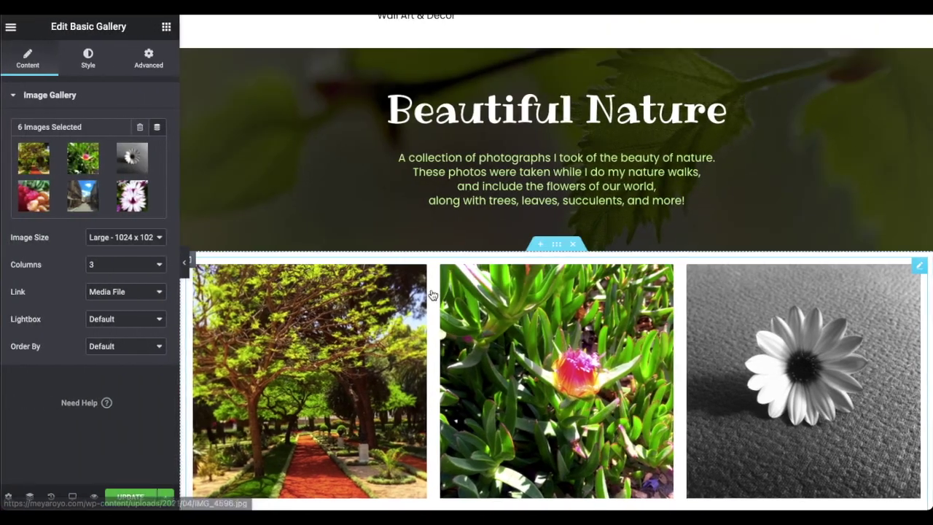
pyautogui.click(128, 266)
pyautogui.click(121, 251)
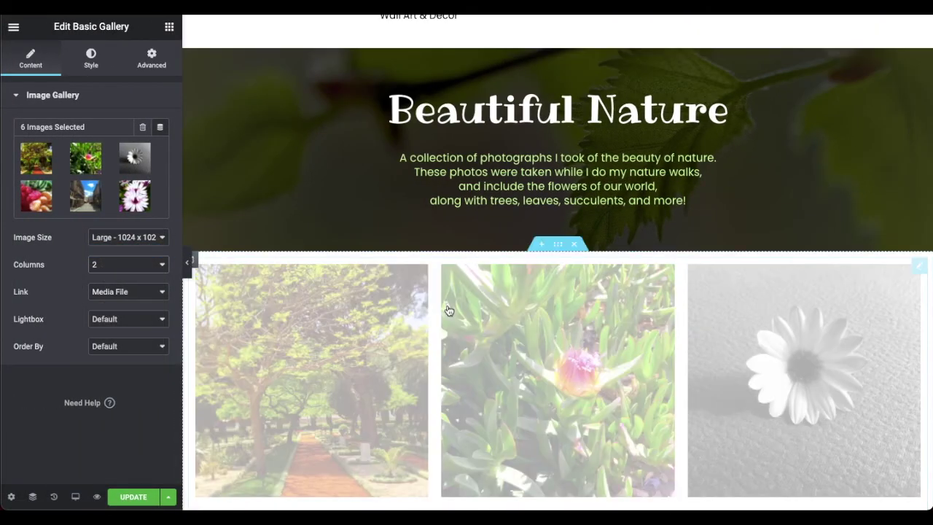
pyautogui.scroll(-1, 465, 159)
pyautogui.scroll(-5, 466, 159)
pyautogui.scroll(7, 465, 158)
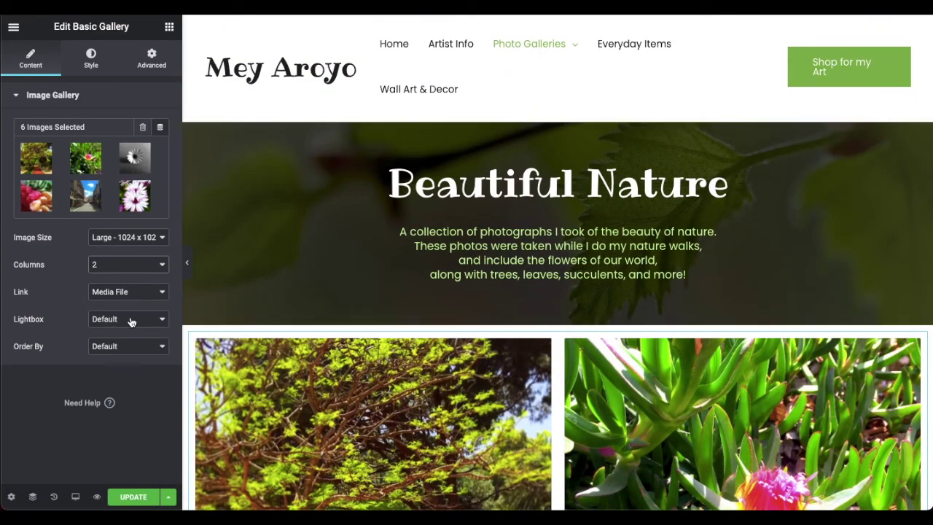
pyautogui.scroll(-3, 400, 288)
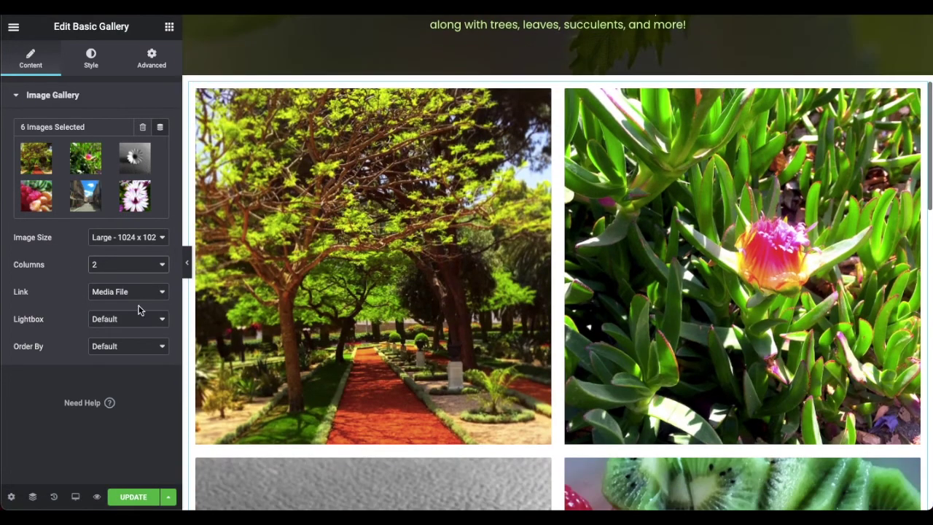
pyautogui.click(402, 285)
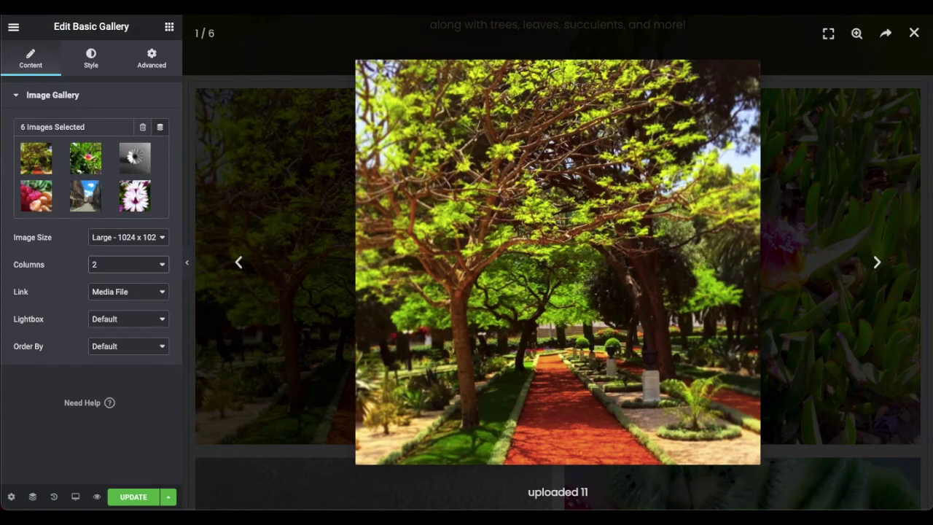
# - Close the enlarged photo and set the gallery's Lightbox option to Yes
pyautogui.click(916, 33)
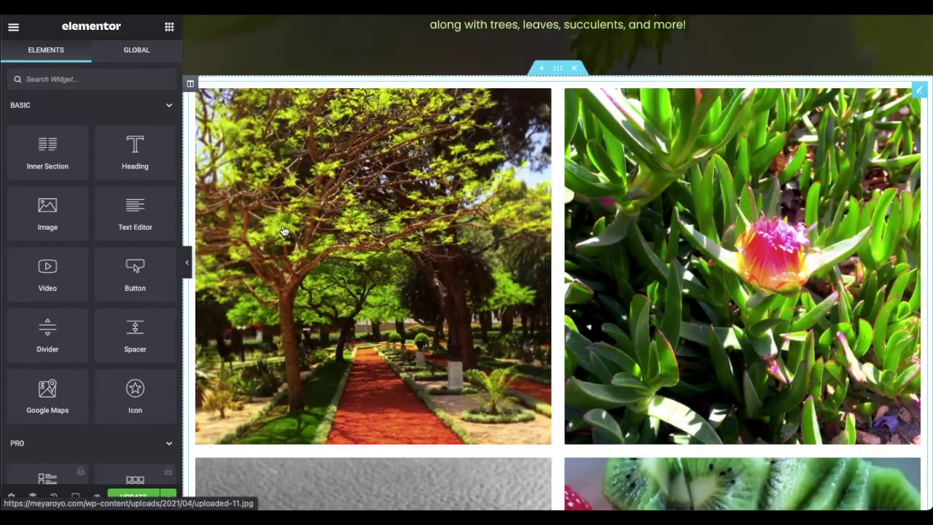
pyautogui.click(284, 230)
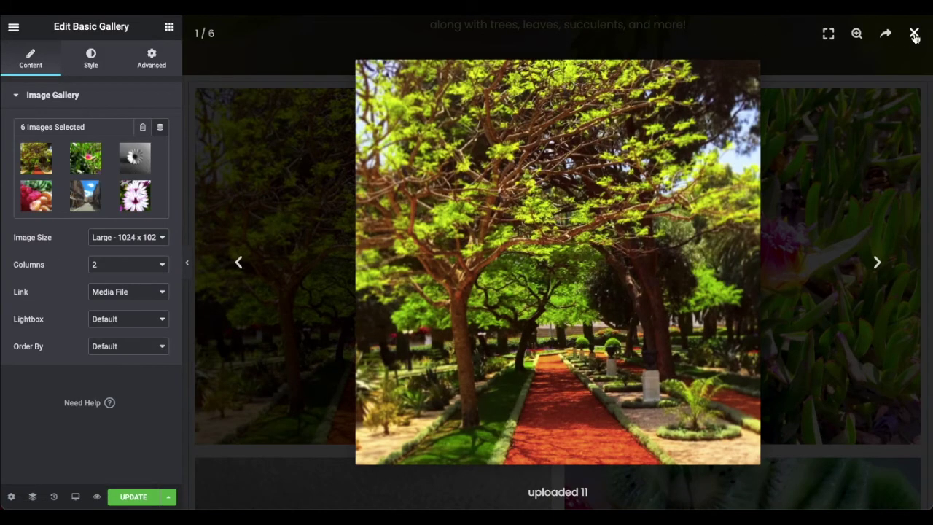
pyautogui.click(914, 34)
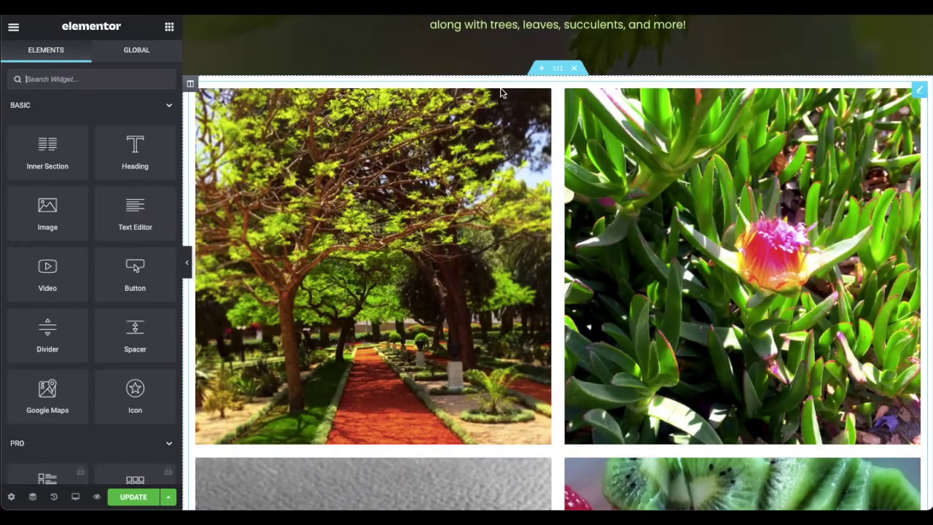
pyautogui.click(920, 89)
pyautogui.click(111, 323)
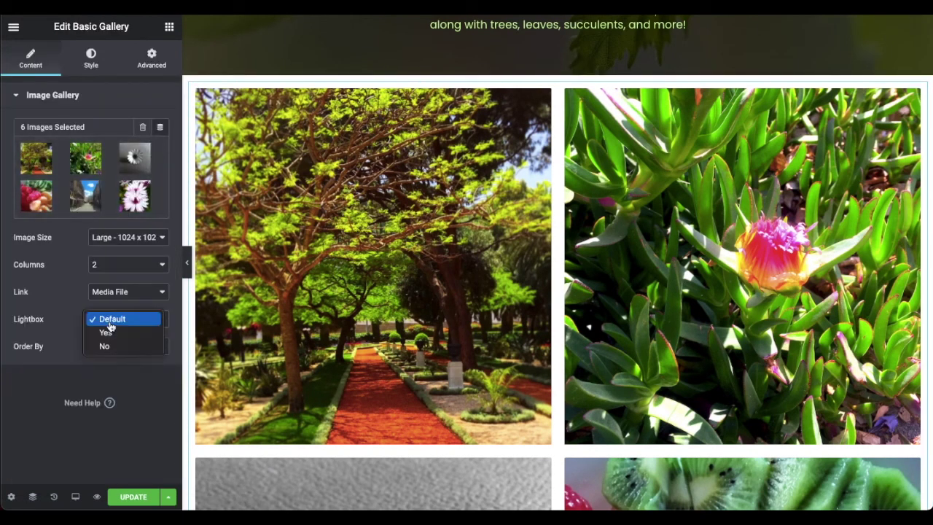
pyautogui.click(105, 346)
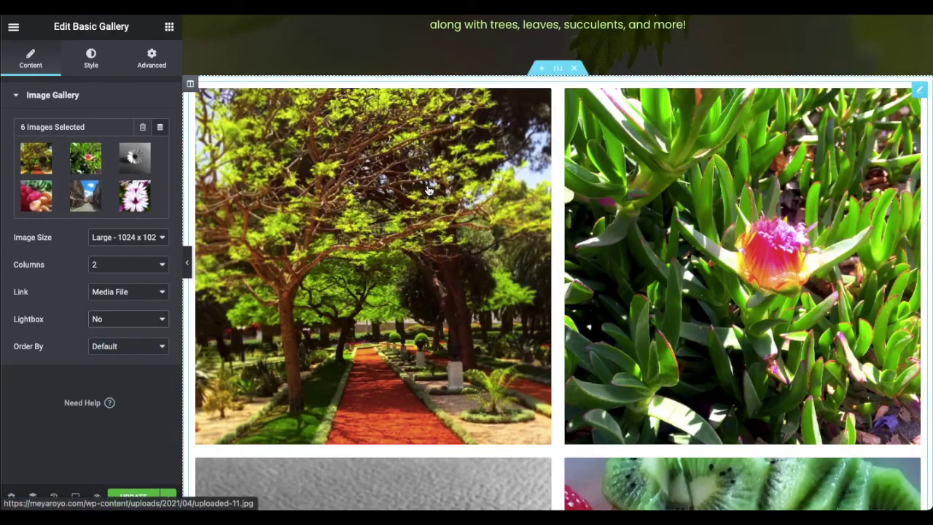
pyautogui.rightClick(460, 285)
pyautogui.click(444, 235)
pyautogui.click(118, 322)
pyautogui.click(111, 307)
# - Compare Medium Large and Medium sizes, then keep Large 1024 x 1024 for gallery images
pyautogui.click(136, 237)
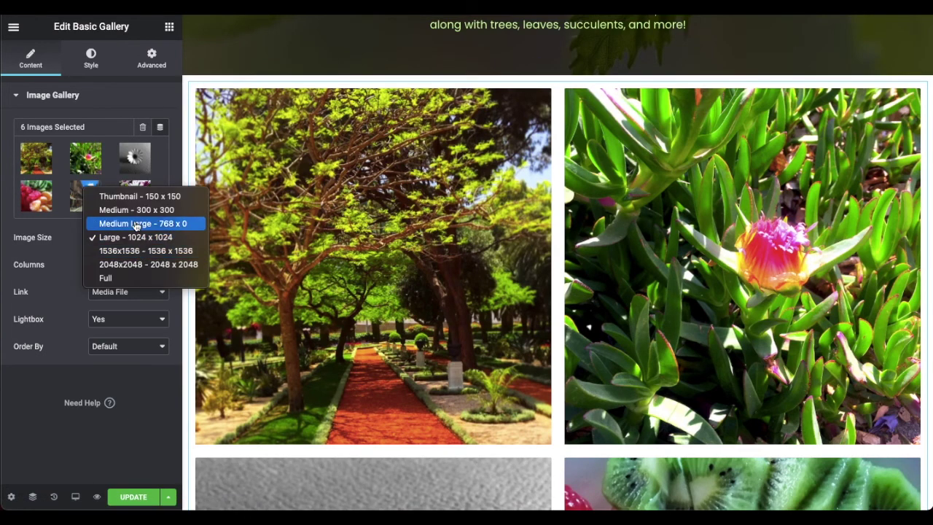
pyautogui.click(135, 224)
pyautogui.click(131, 240)
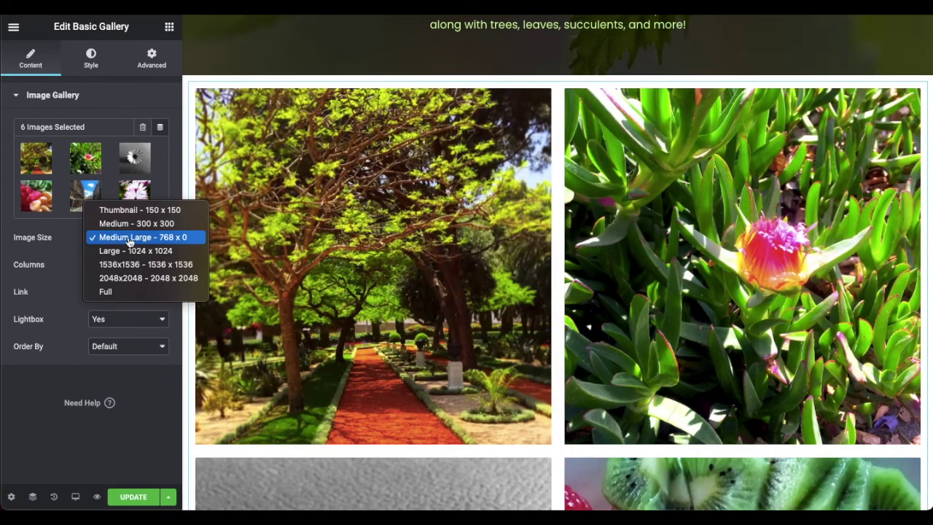
pyautogui.click(128, 224)
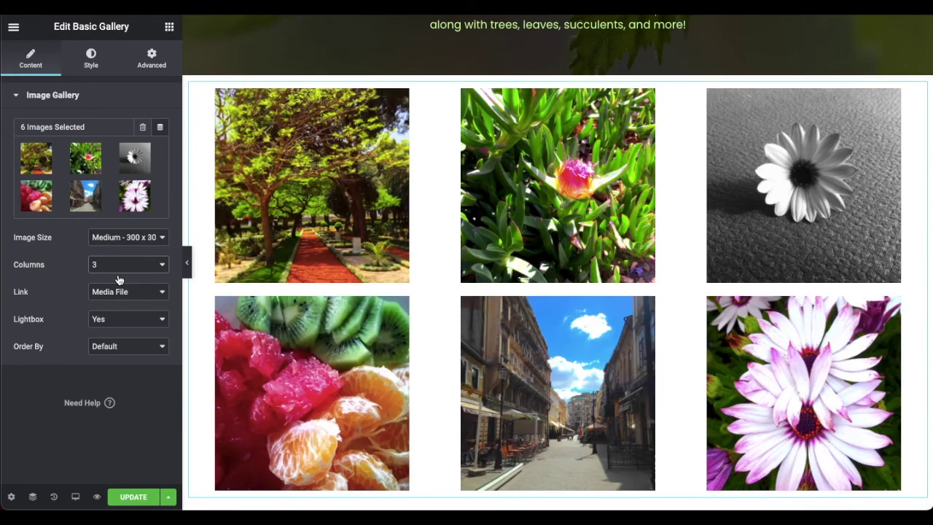
pyautogui.click(129, 239)
pyautogui.click(131, 264)
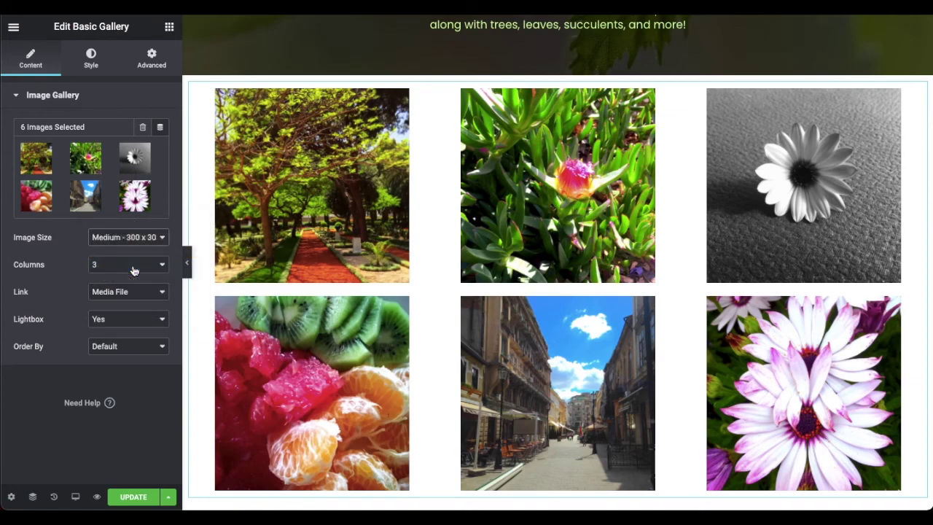
# - Preview the gallery full width, then scroll to the empty area below it
pyautogui.click(187, 262)
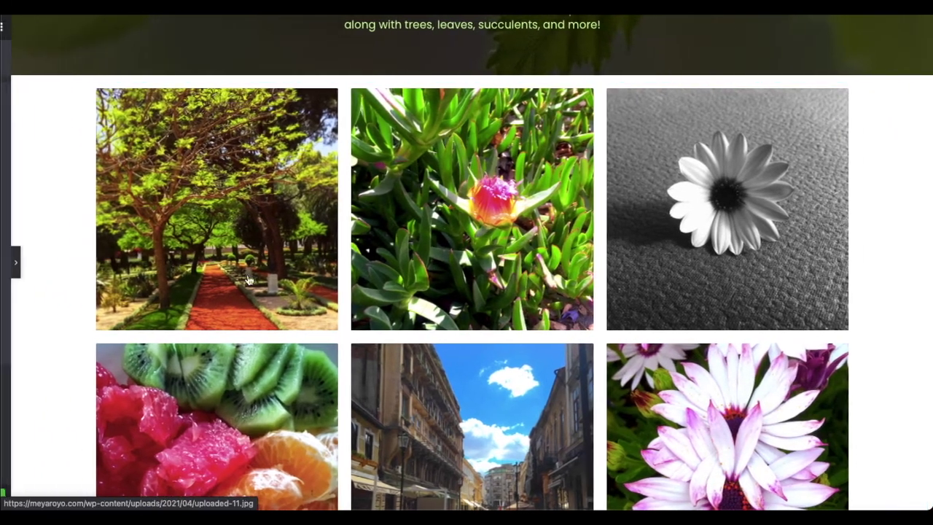
pyautogui.scroll(3, 436, 340)
pyautogui.scroll(-10, 436, 340)
pyautogui.scroll(10, 436, 340)
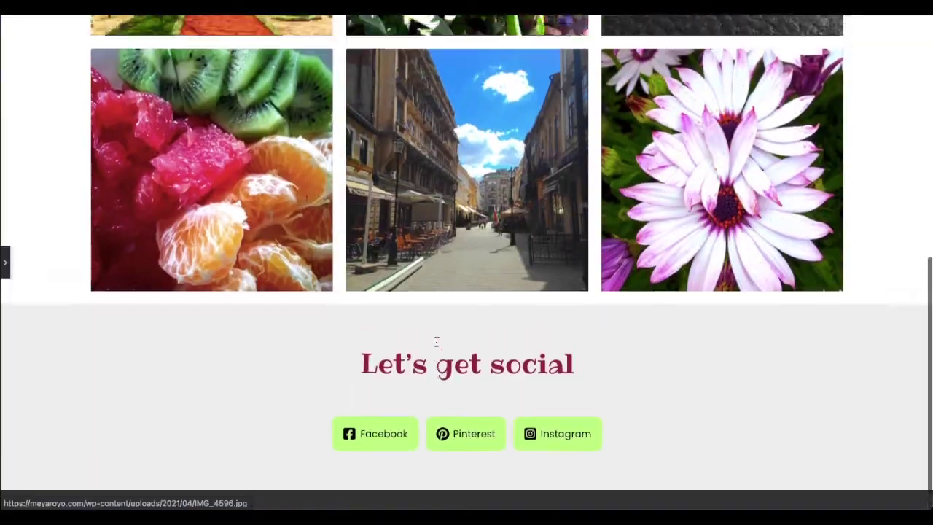
pyautogui.click(6, 265)
pyautogui.scroll(-5, 518, 250)
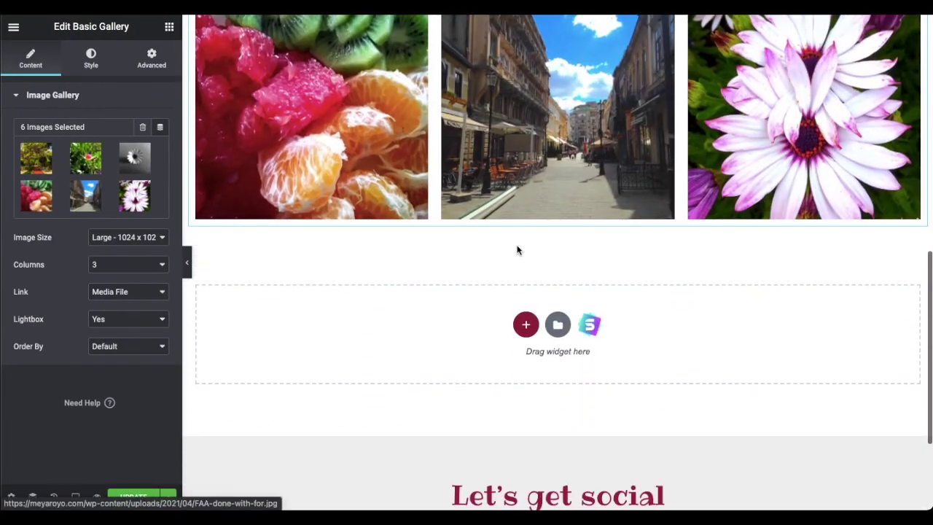
pyautogui.scroll(5, 517, 250)
pyautogui.scroll(-6, 522, 292)
# - Add a two-column section below the gallery, widen its left column, and drop a Heading into it
pyautogui.click(526, 272)
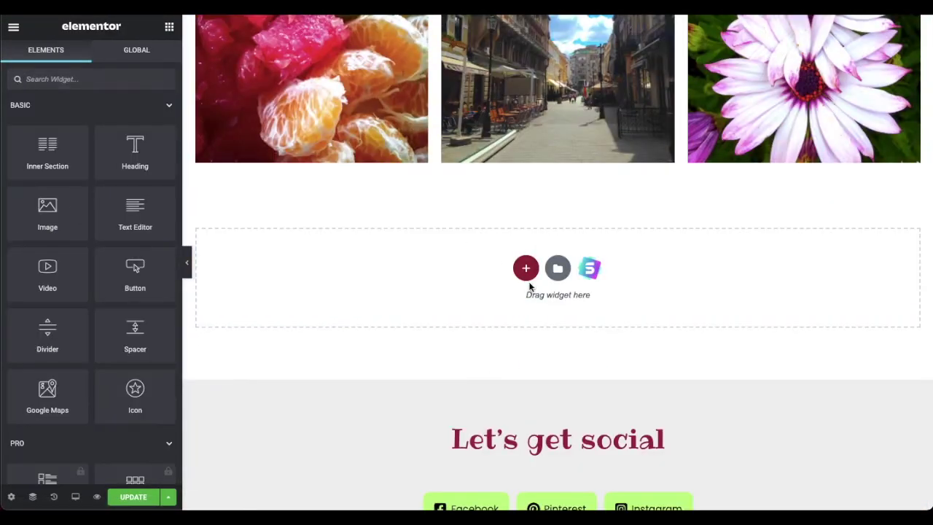
pyautogui.click(523, 269)
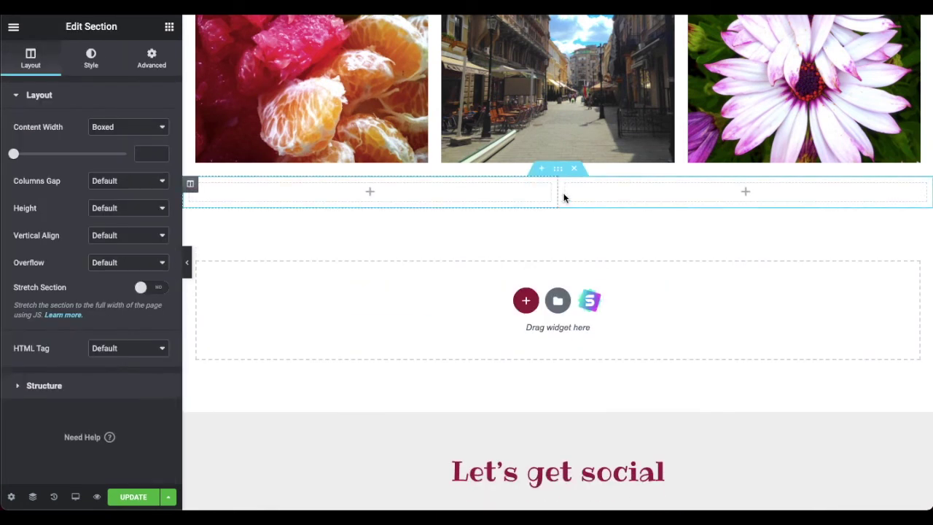
pyautogui.moveTo(557, 191); pyautogui.dragTo(614, 190)
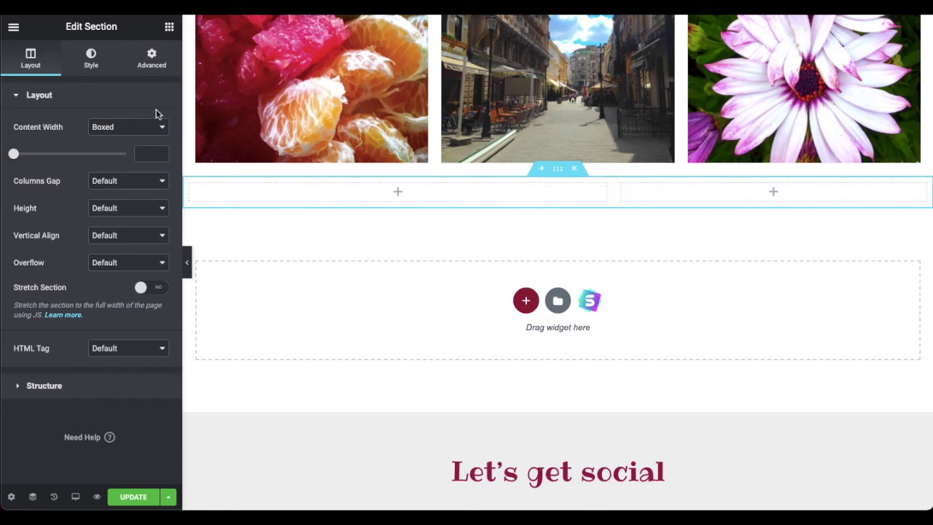
pyautogui.click(169, 27)
pyautogui.moveTo(136, 148); pyautogui.dragTo(304, 191)
pyautogui.doubleClick(106, 151)
# - Clear the placeholder heading text and move the empty heading into the right column
pyautogui.hotkey('ctrl', 'a')
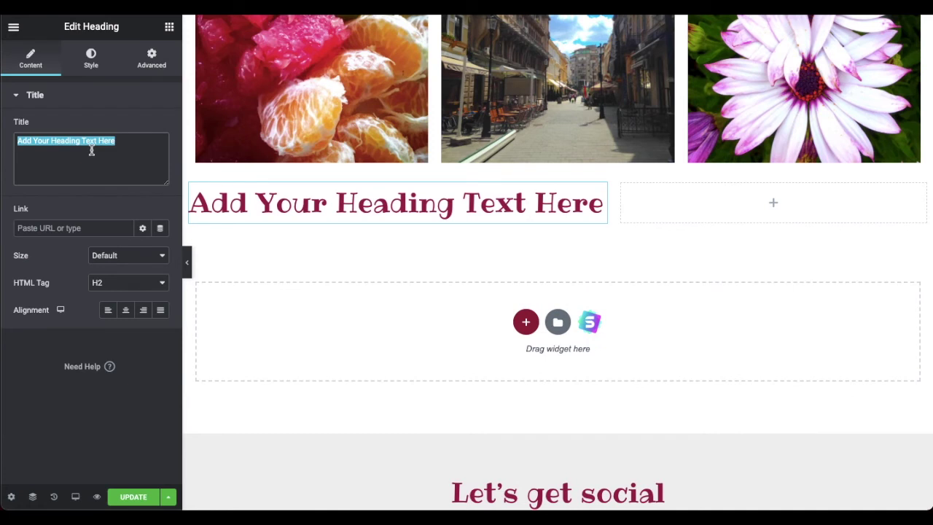
pyautogui.write('Fine ')
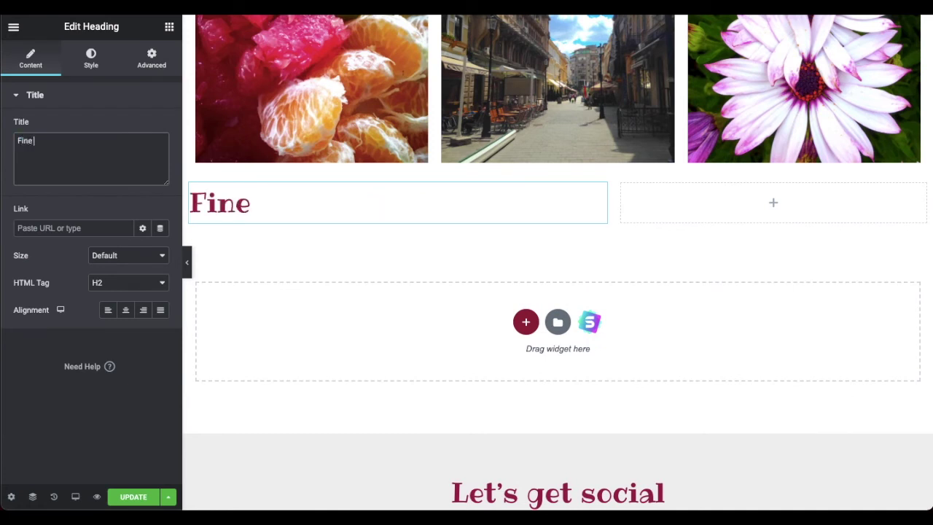
pyautogui.write('Art Photograh')
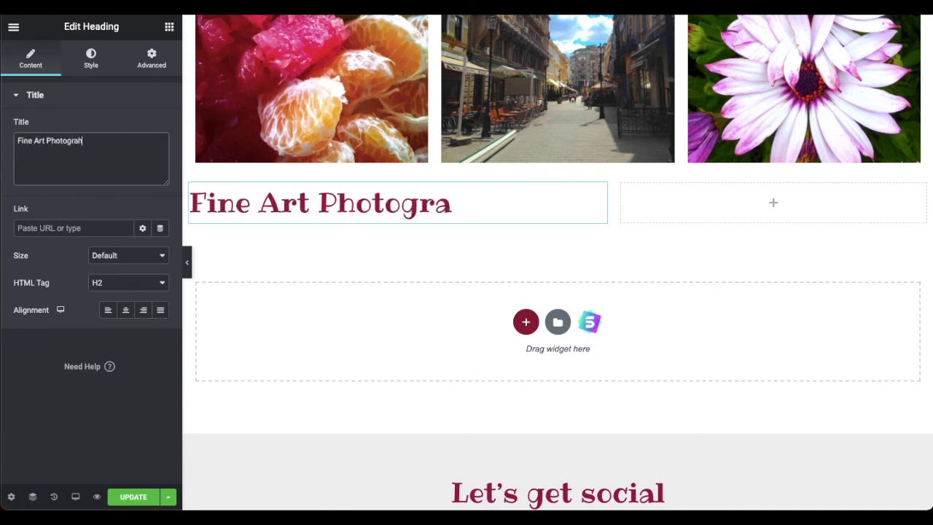
pyautogui.press('BackSpace')
pyautogui.hotkey('ctrl', 'a')
pyautogui.press('BackSpace')
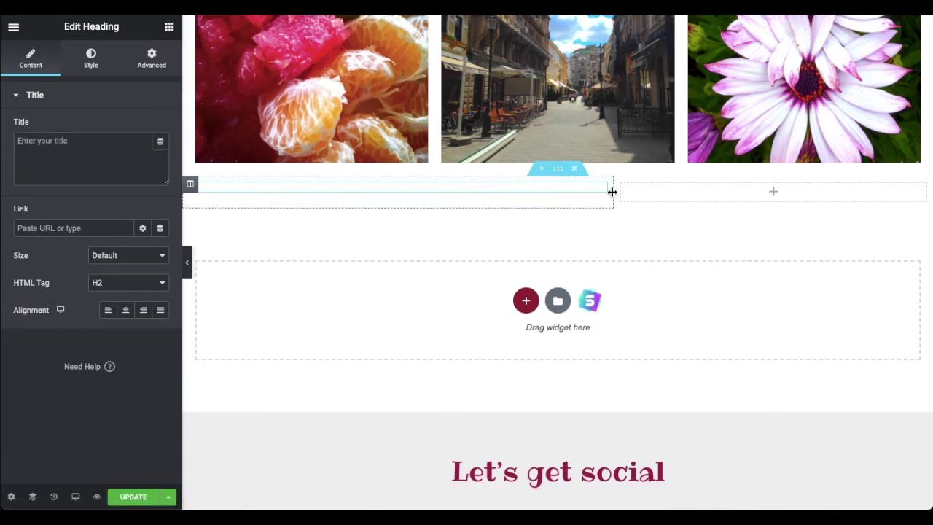
pyautogui.moveTo(600, 191); pyautogui.dragTo(704, 192)
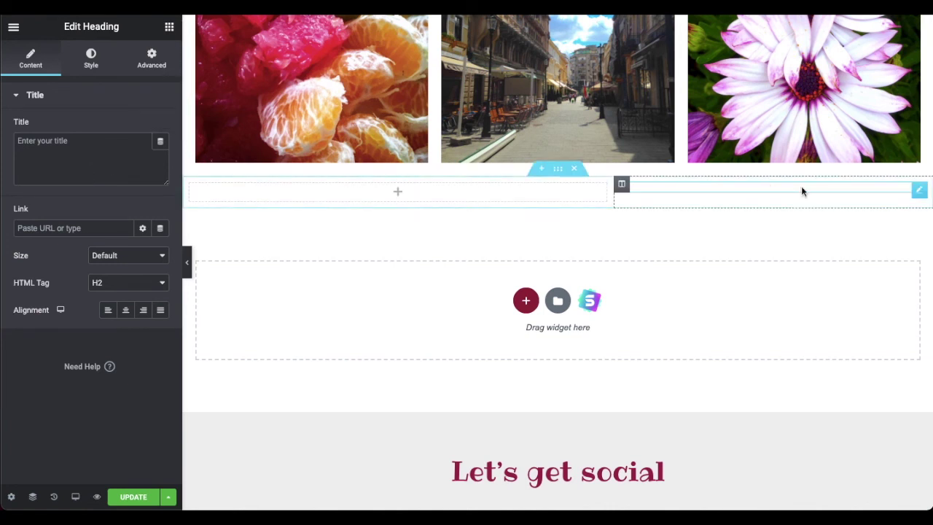
# - Title the heading 'View Prints', centre it, and add a Text Editor to the left column
pyautogui.click(66, 149)
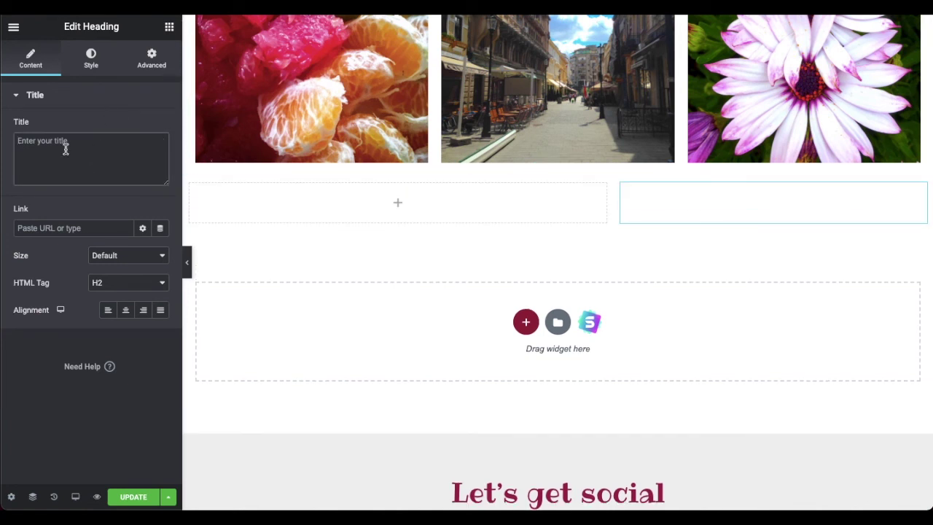
pyautogui.write('View Products')
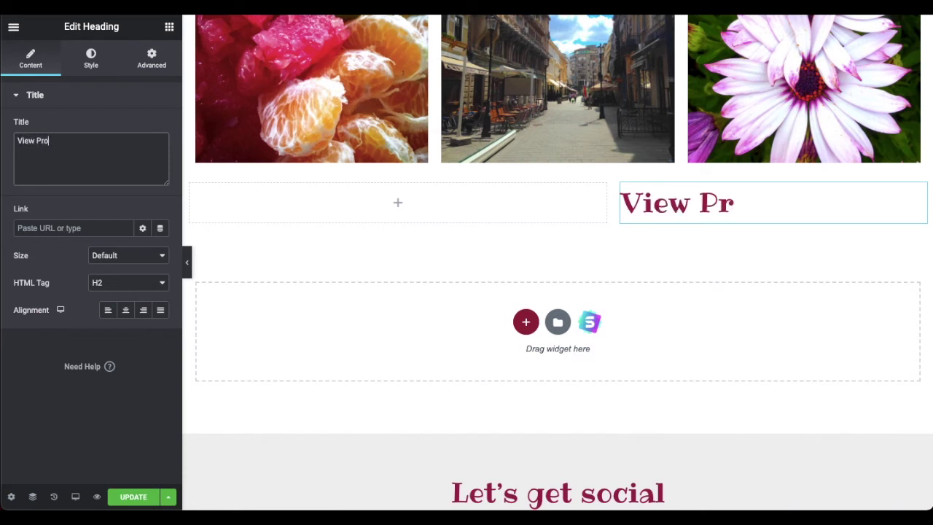
pyautogui.doubleClick(50, 141)
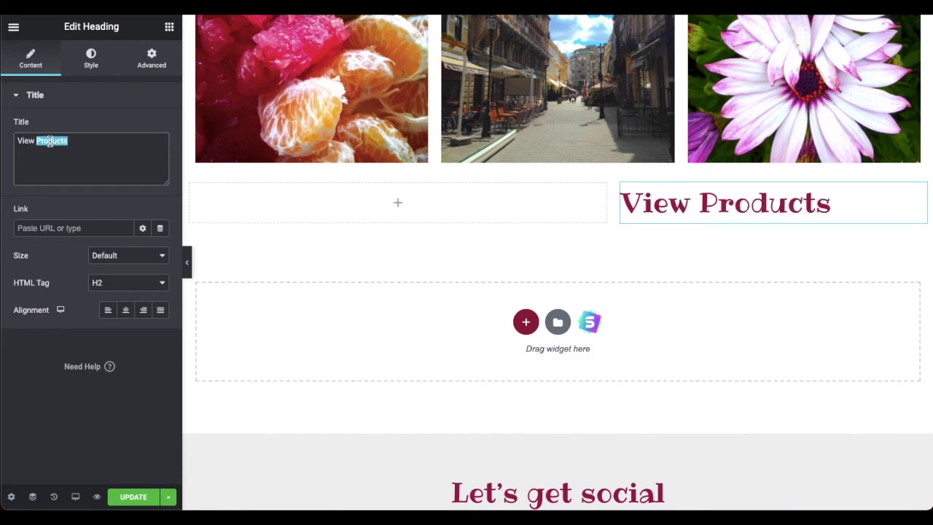
pyautogui.write('Prints')
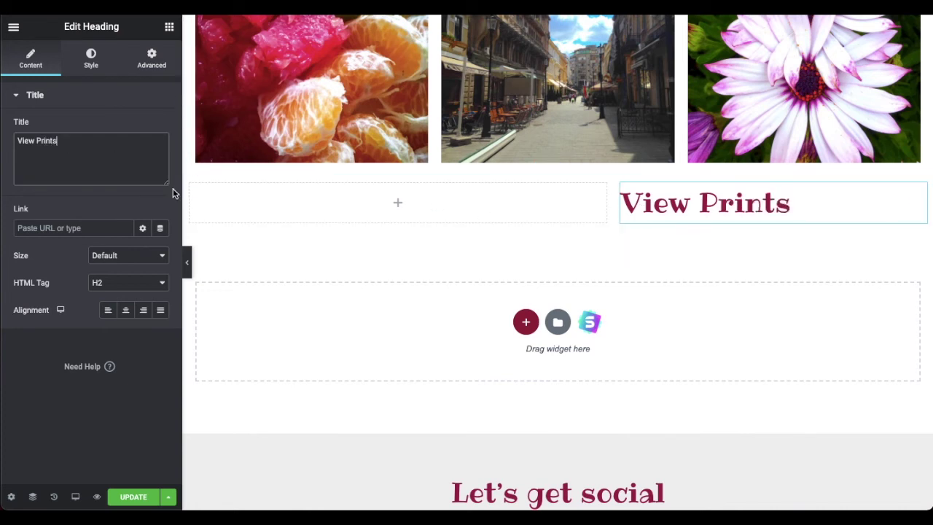
pyautogui.click(125, 310)
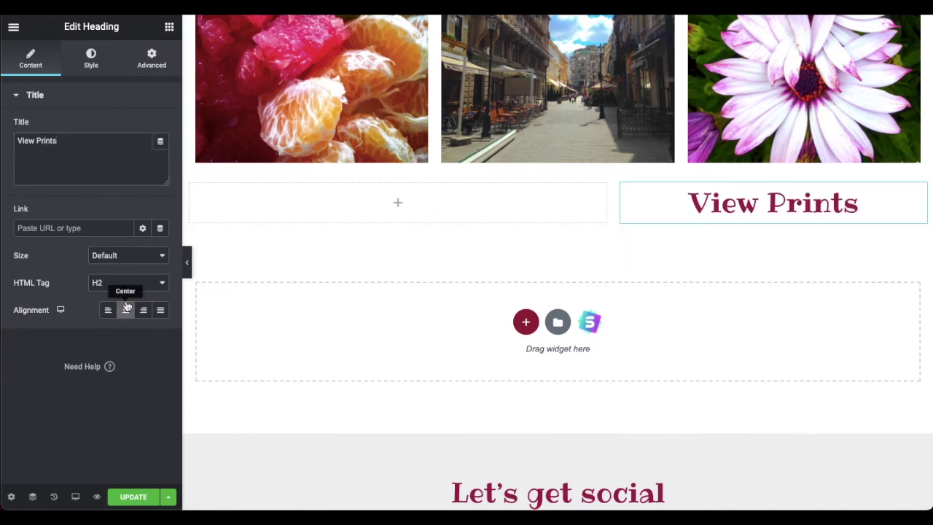
pyautogui.click(317, 199)
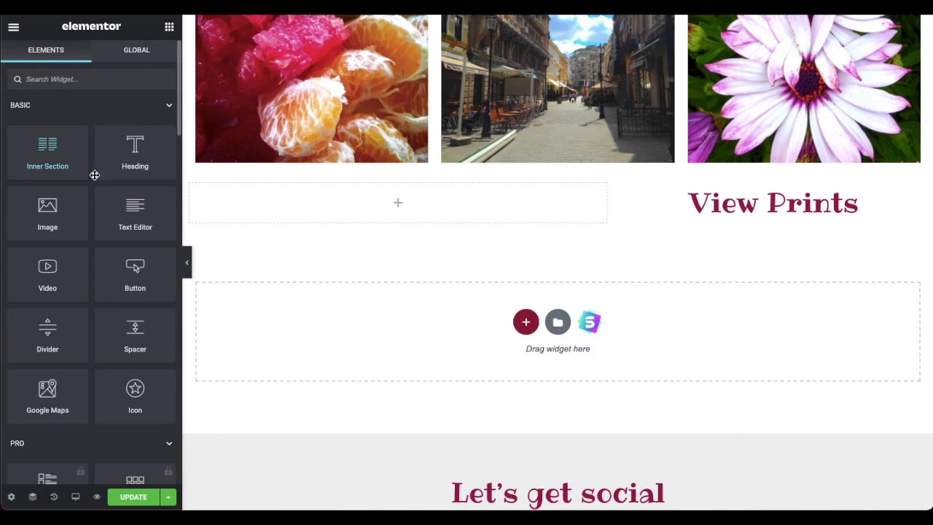
pyautogui.moveTo(135, 211); pyautogui.dragTo(327, 198)
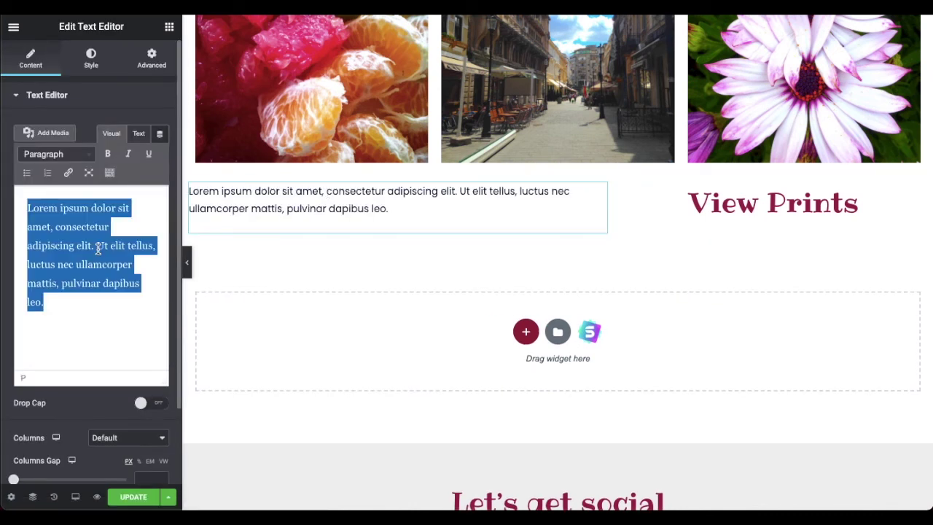
# - Type the blurb about fine art prints, canvases and home decor on my Fine Art America profile
pyautogui.write('Fine art prints, Canvases, Framed print')
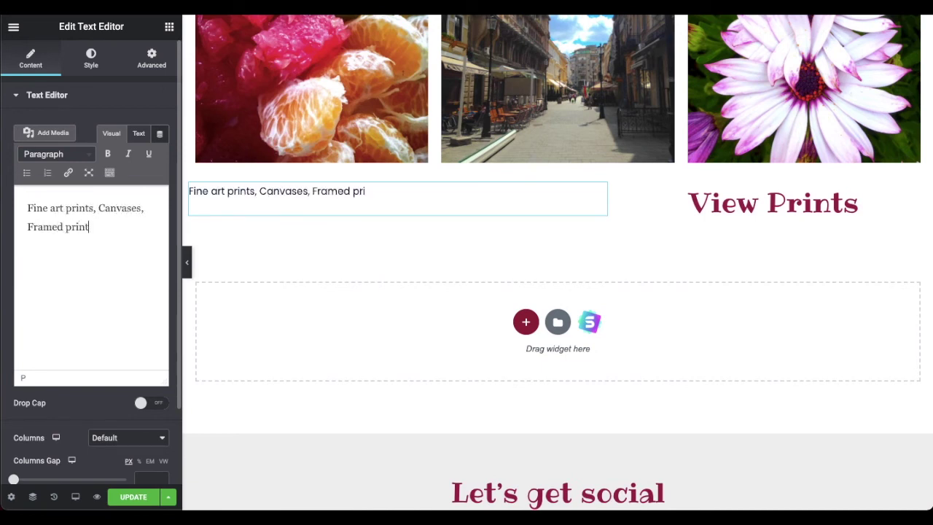
pyautogui.write('s, and hom')
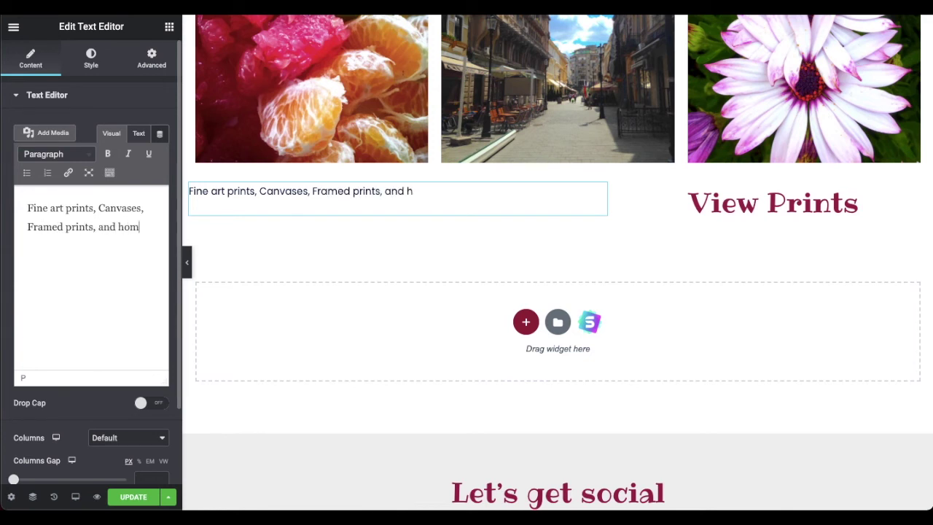
pyautogui.write('e decor items- with my photography, as')
pyautogui.press('BackSpace')
pyautogui.press('BackSpace')
pyautogui.write('e available on my Fine Art America profile.')
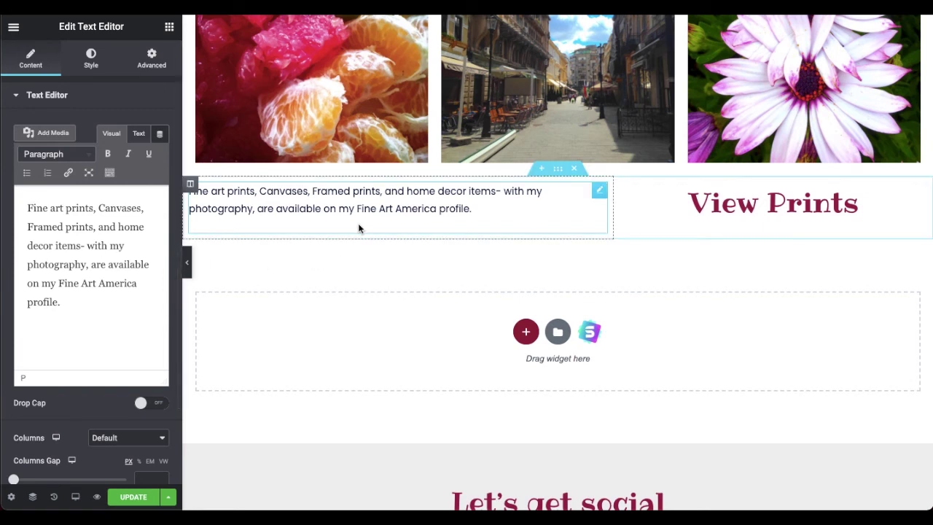
# - Break the line after 'items-' and right-align the description text
pyautogui.click(86, 245)
pyautogui.press('BackSpace')
pyautogui.hotkey('shift', 'Return')
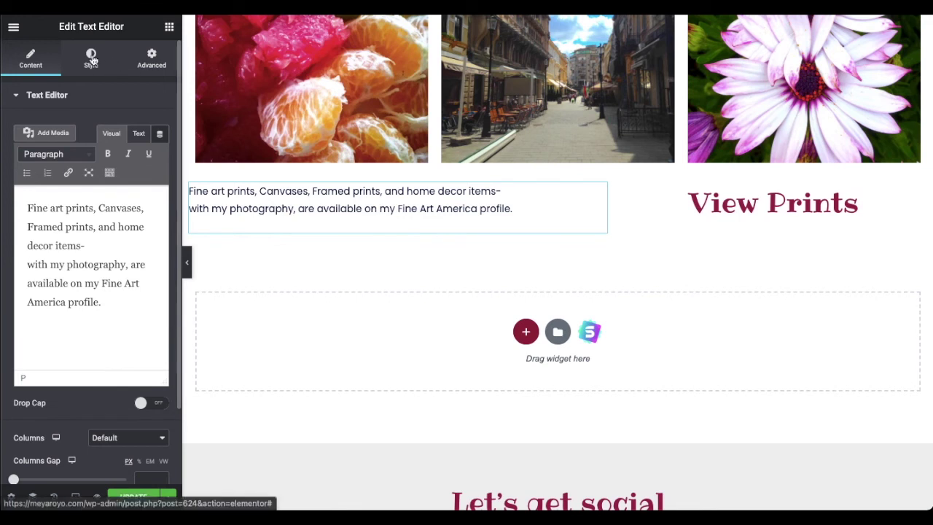
pyautogui.click(109, 65)
pyautogui.click(143, 126)
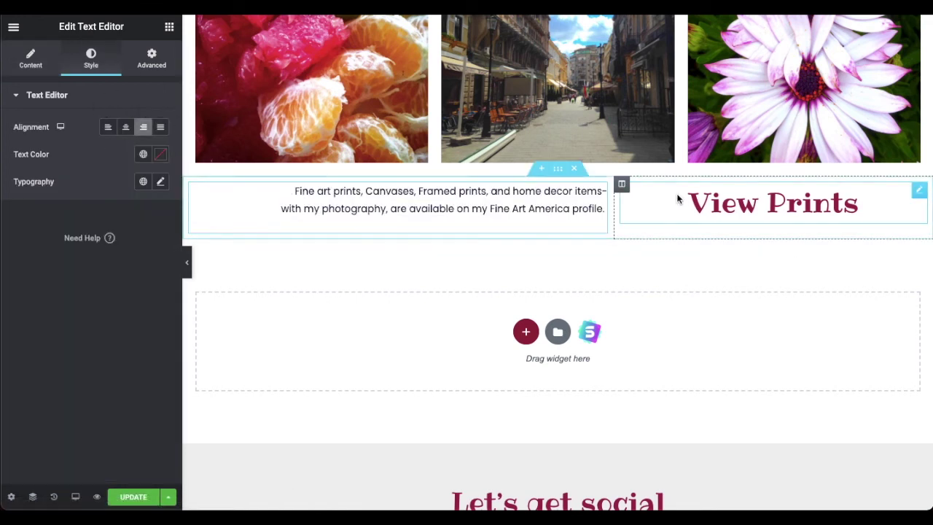
# - Left-align the View Prints heading and check the layout in full-width preview
pyautogui.click(908, 199)
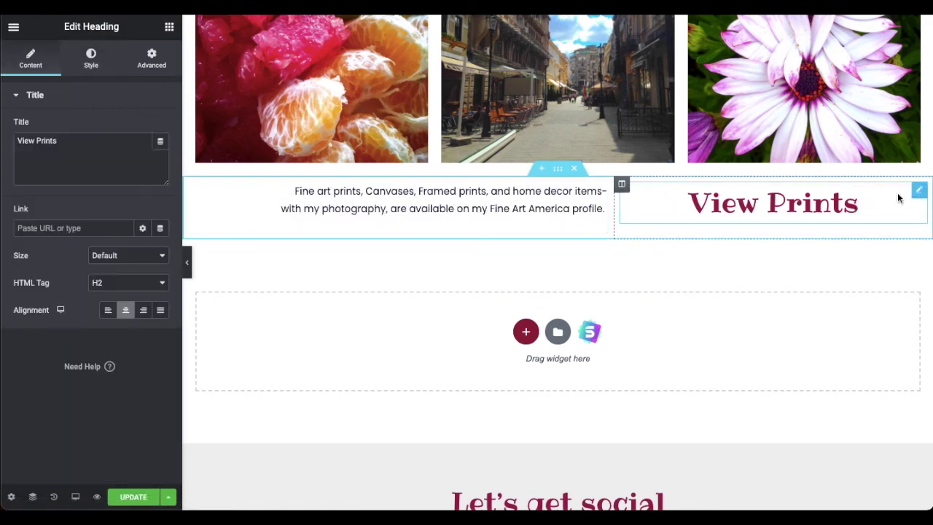
pyautogui.click(108, 310)
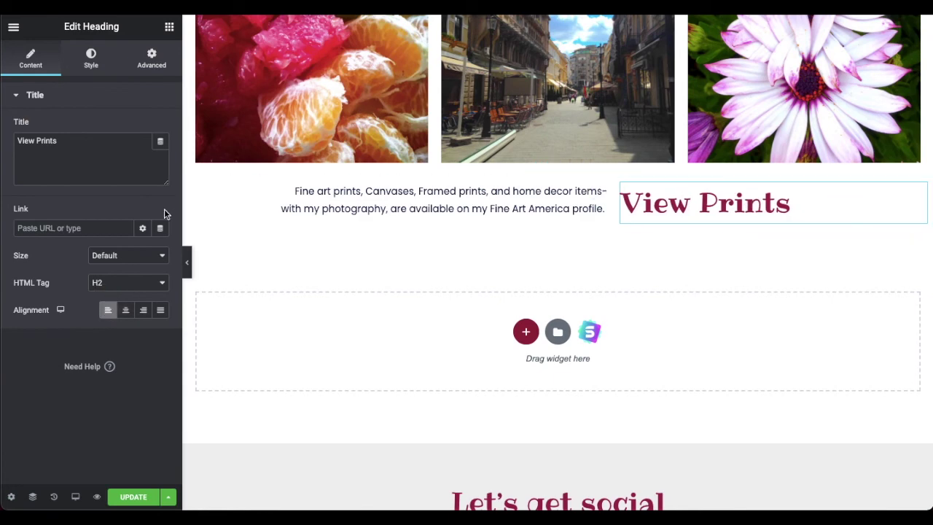
pyautogui.click(187, 261)
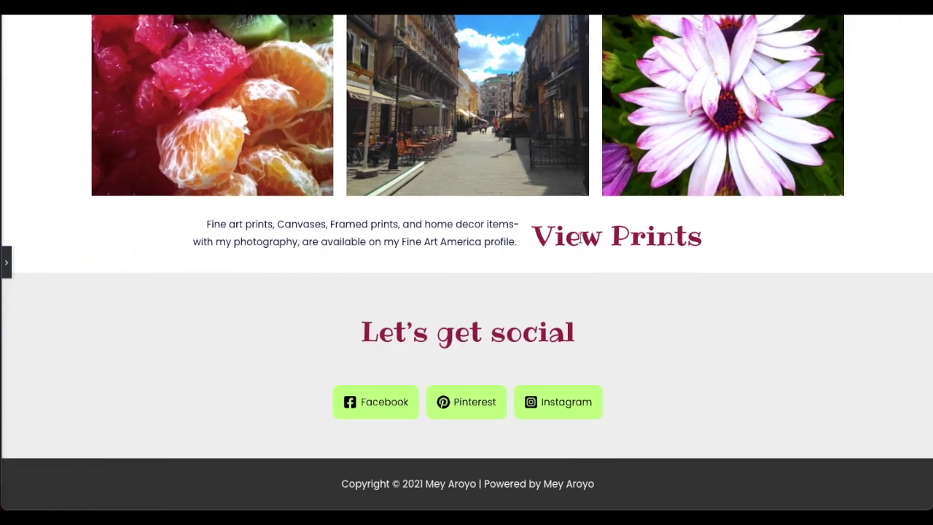
pyautogui.click(6, 261)
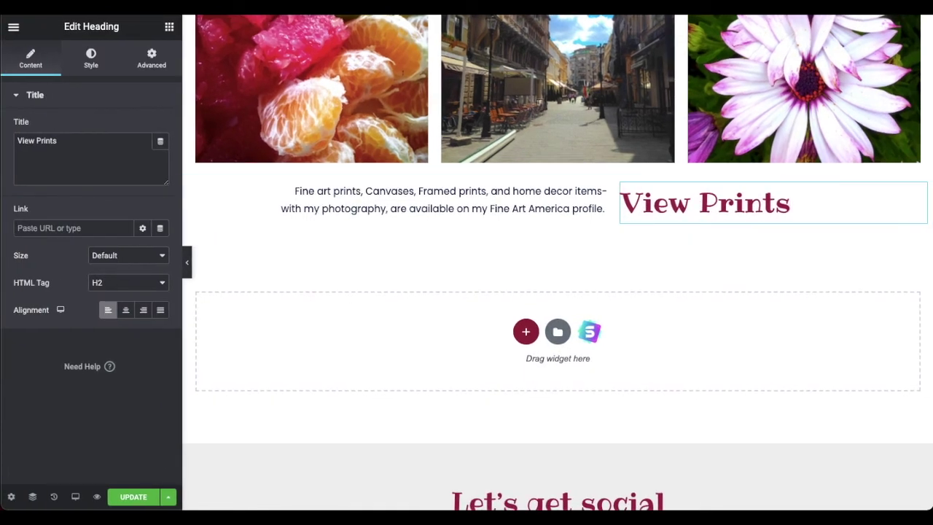
pyautogui.click(39, 229)
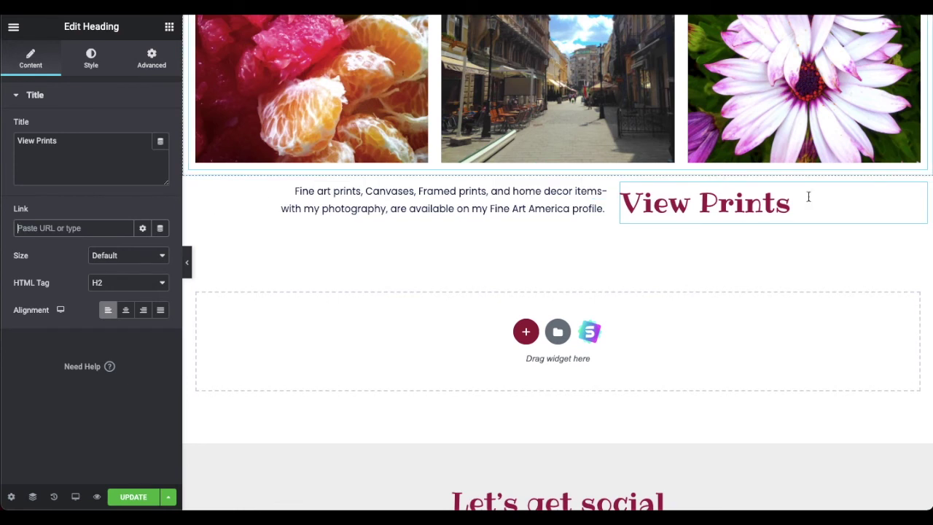
pyautogui.rightClick(920, 191)
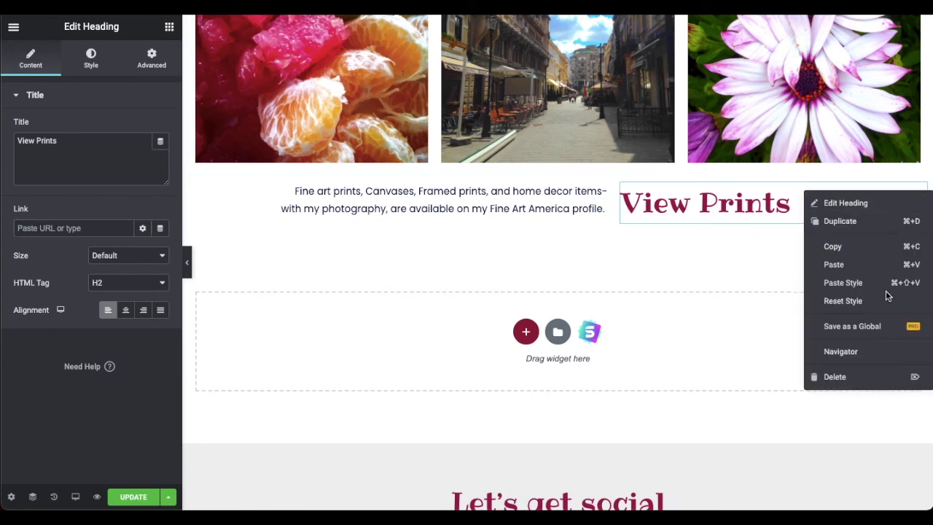
# - Delete the View Prints heading and add a button labelled 'Shop Now' in its column
pyautogui.click(859, 378)
pyautogui.moveTo(135, 273); pyautogui.dragTo(637, 191)
pyautogui.tripleClick(113, 154)
pyautogui.write('Shop Now')
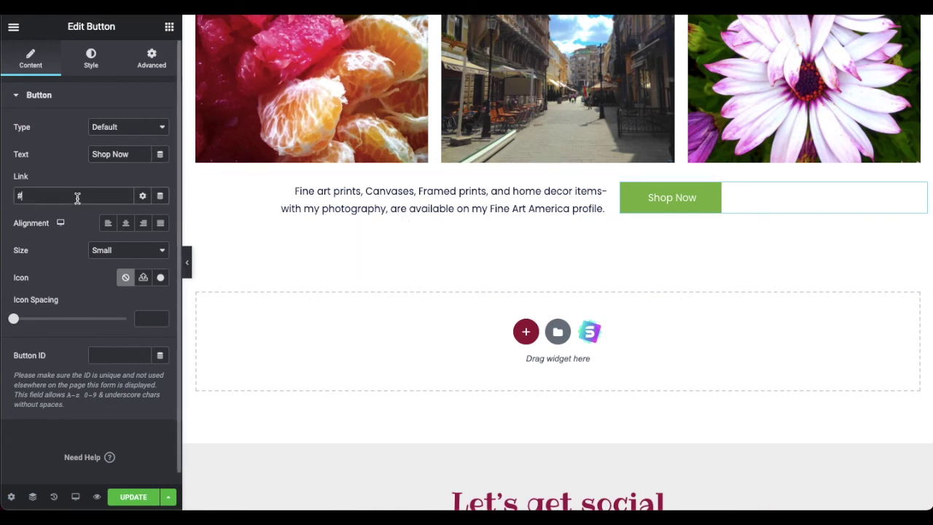
pyautogui.click(142, 196)
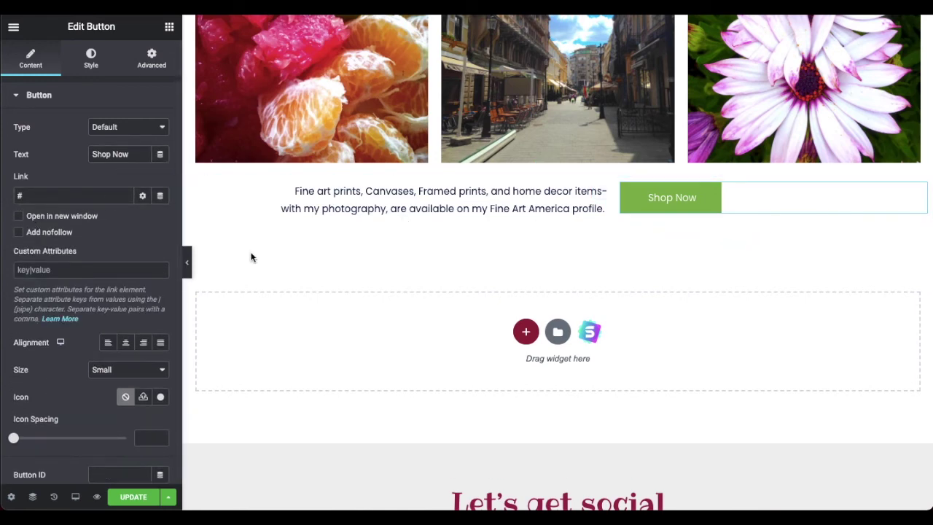
# - Preview the page with the Shop Now button, then save the changes with Update
pyautogui.click(188, 262)
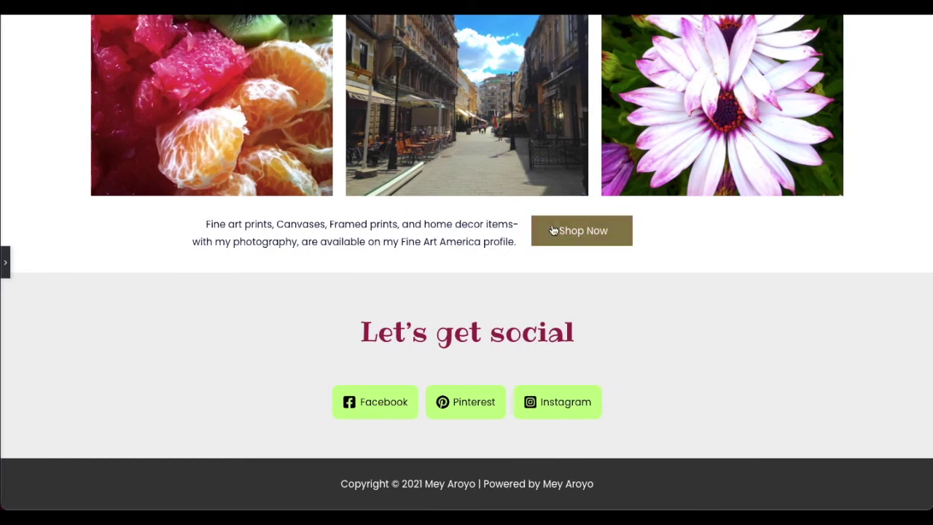
pyautogui.scroll(8, 121, 240)
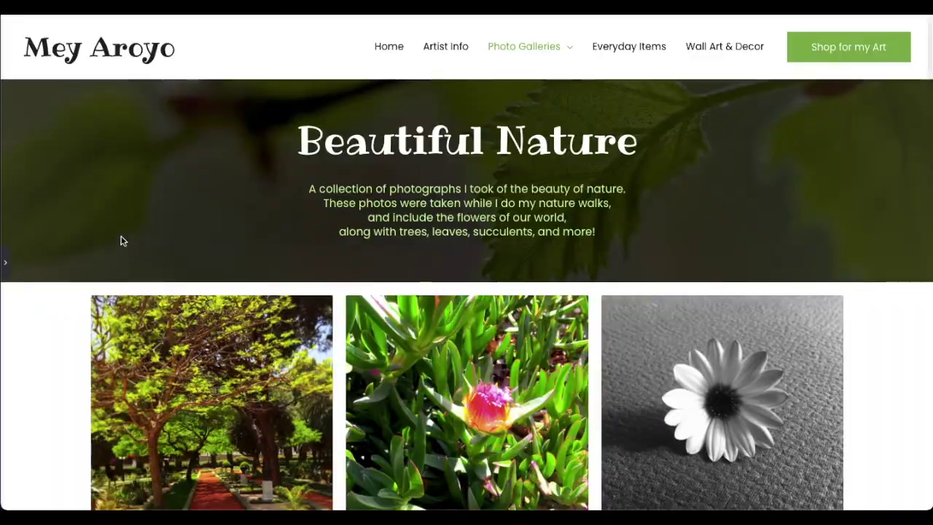
pyautogui.scroll(-5, 121, 240)
pyautogui.click(6, 262)
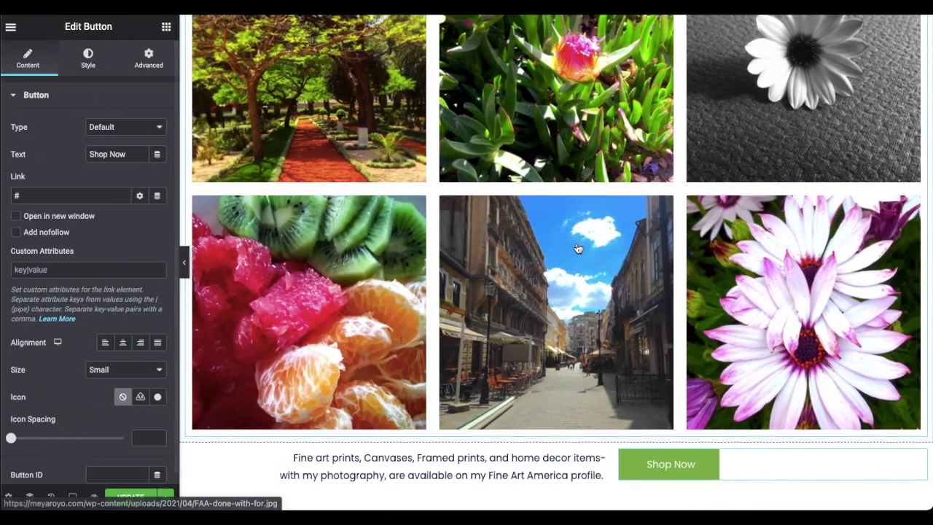
pyautogui.scroll(5, 576, 250)
pyautogui.scroll(-10, 577, 249)
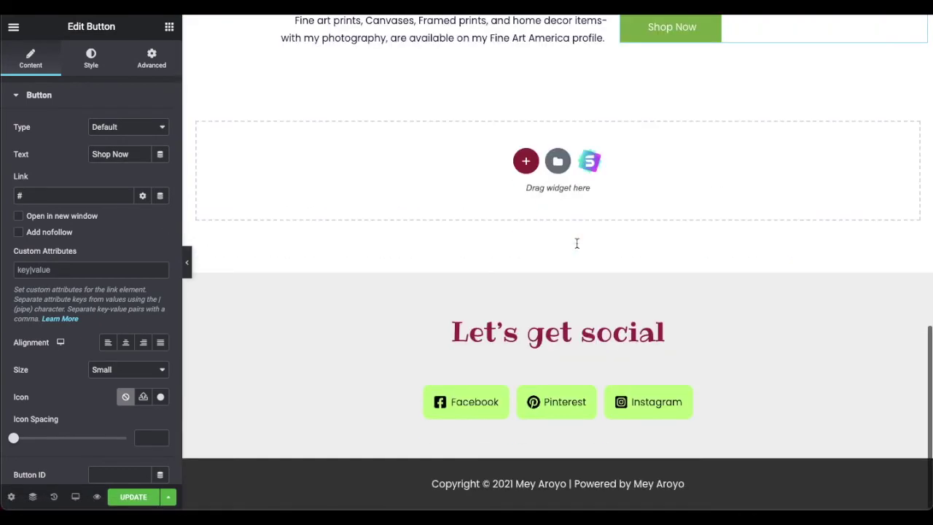
pyautogui.scroll(10, 576, 248)
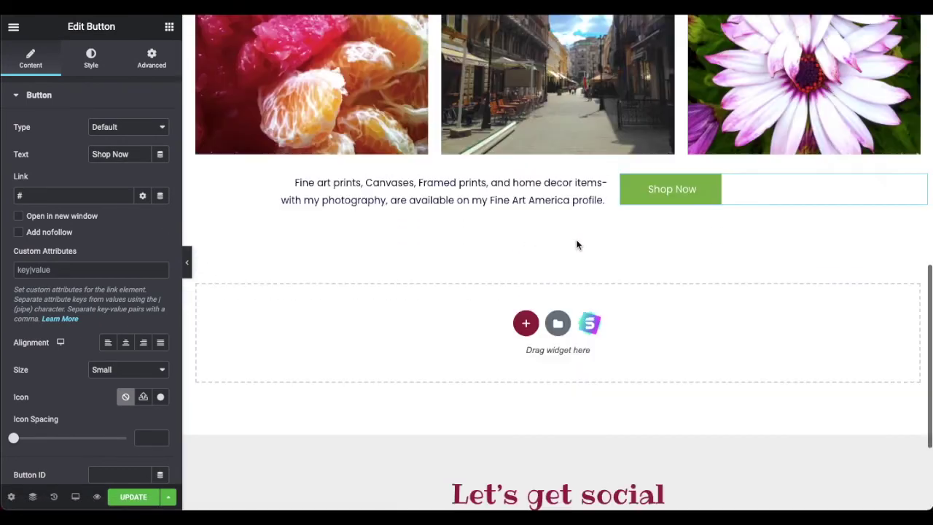
pyautogui.scroll(-5, 461, 123)
pyautogui.scroll(-3, 461, 122)
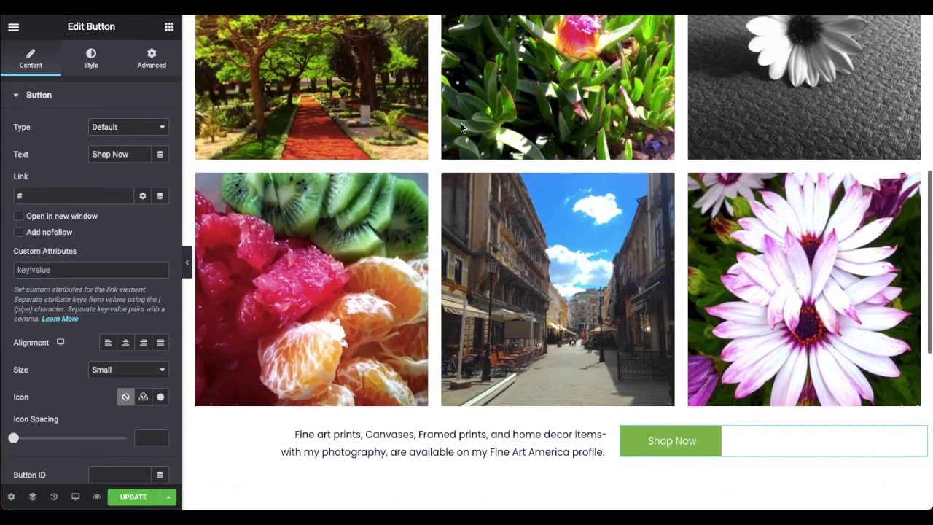
pyautogui.click(127, 497)
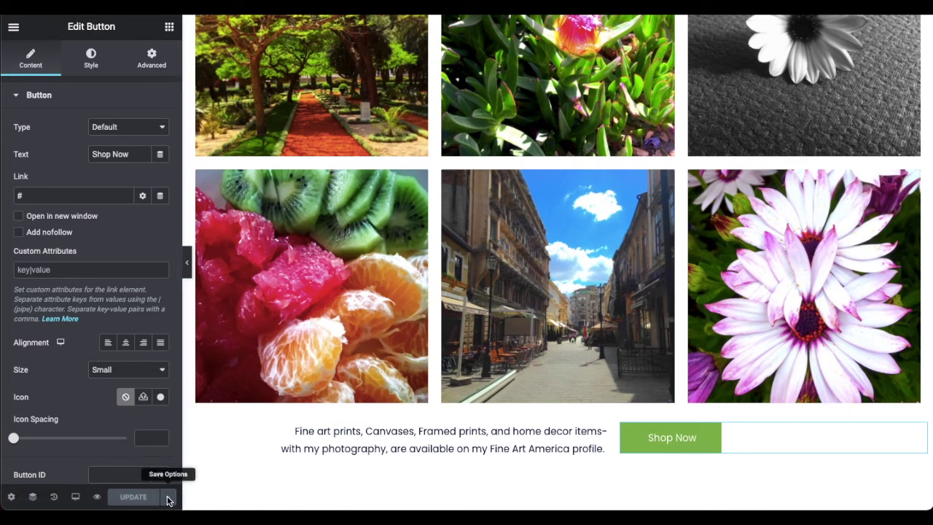
pyautogui.click(168, 499)
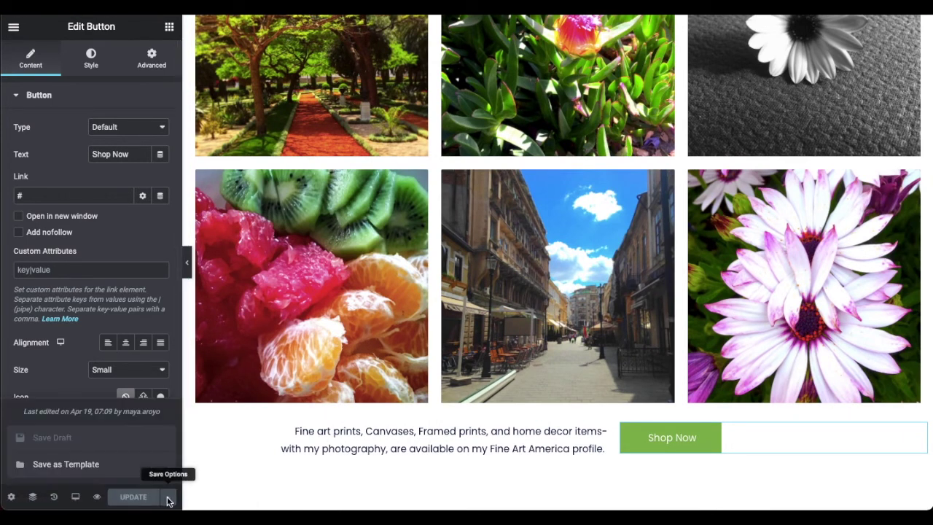
# - Save the page to the library as the template 'Gallery page for my photos'
pyautogui.click(79, 472)
pyautogui.click(304, 273)
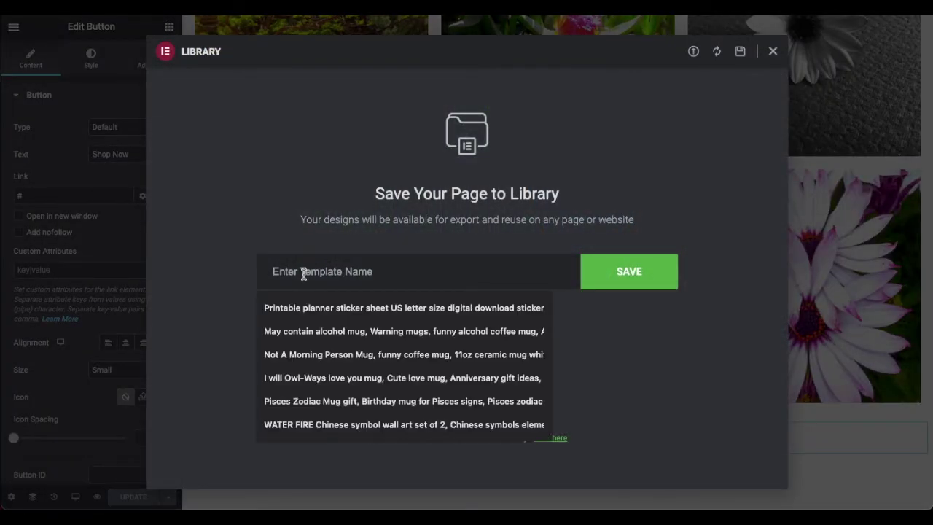
pyautogui.write('Gallery page for my photos')
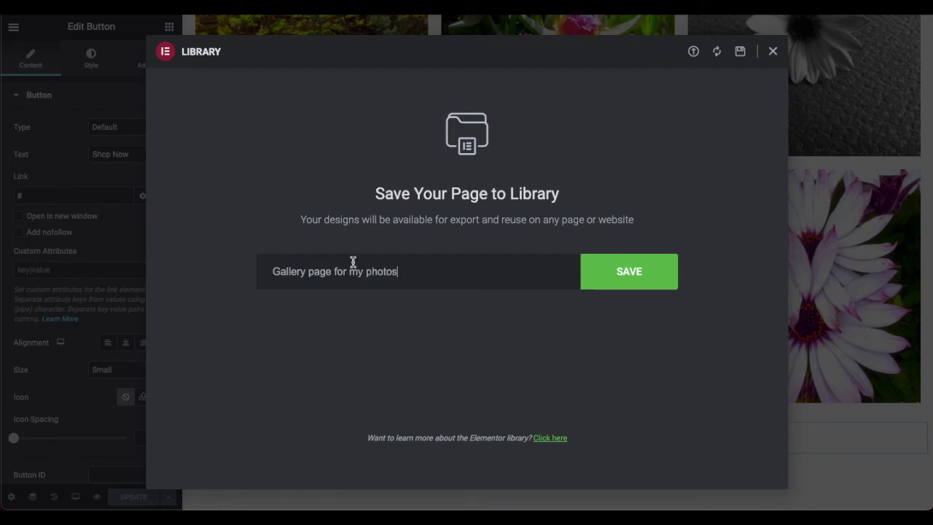
pyautogui.click(638, 273)
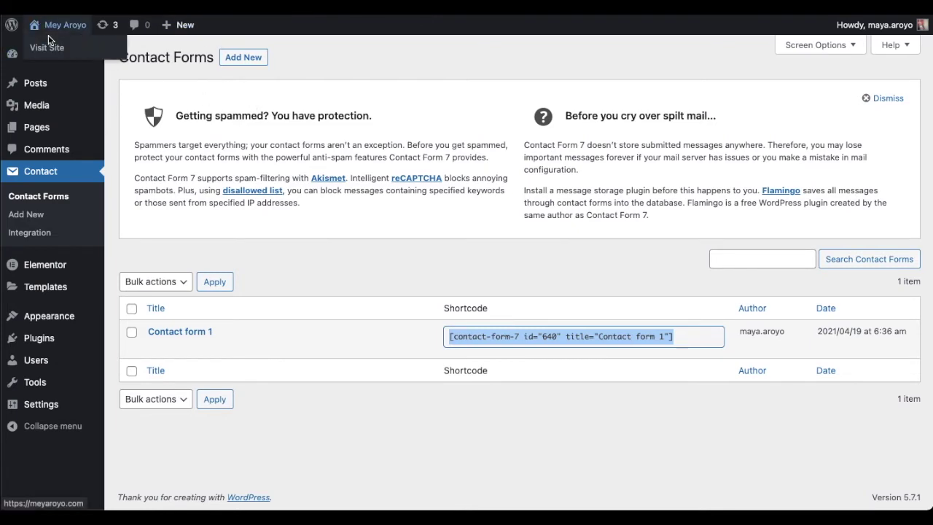
# - Open the 'By the Water' page from All Pages and launch it in Elementor
pyautogui.click(40, 131)
pyautogui.click(40, 132)
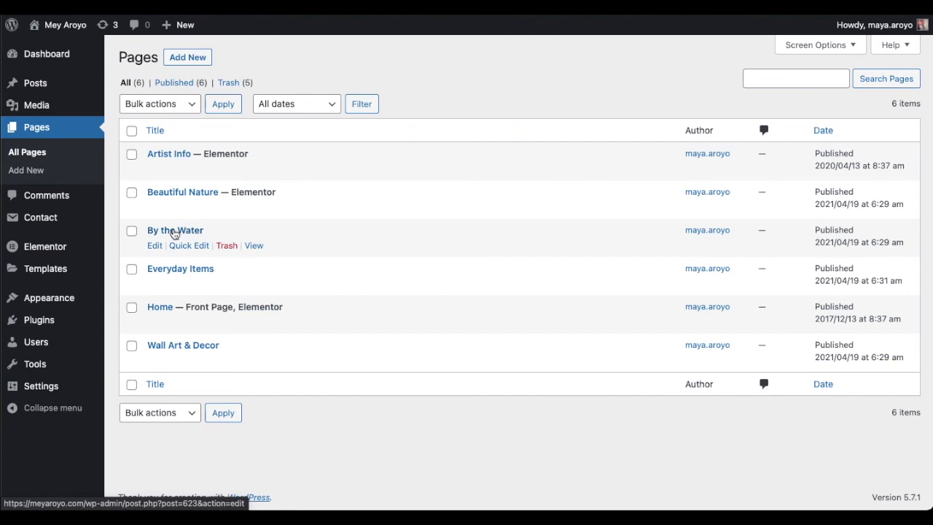
pyautogui.click(154, 246)
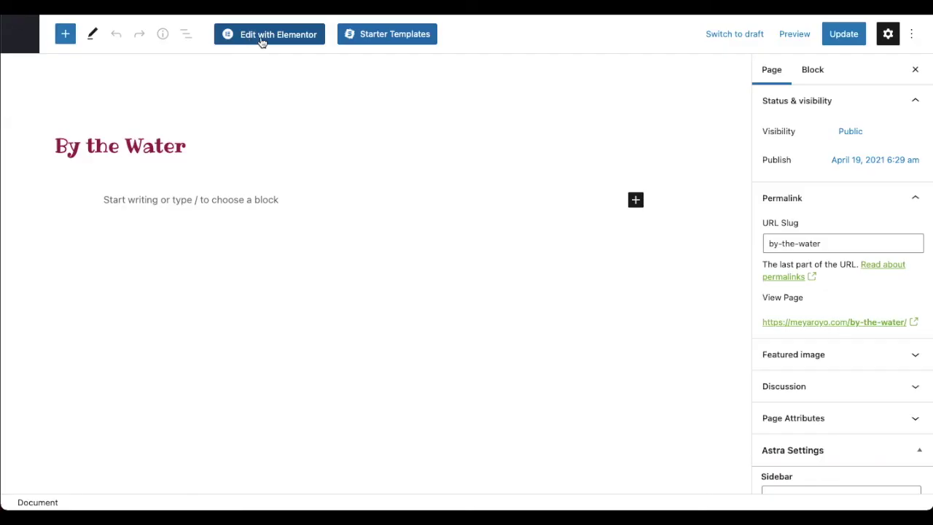
pyautogui.click(262, 37)
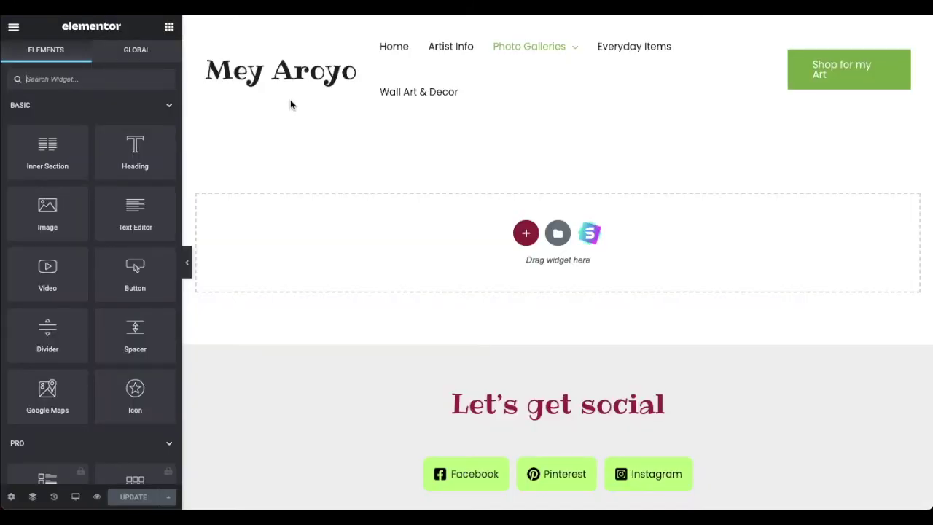
# - Insert 'Gallery page for my photos' from My Templates, importing its document settings
pyautogui.click(558, 234)
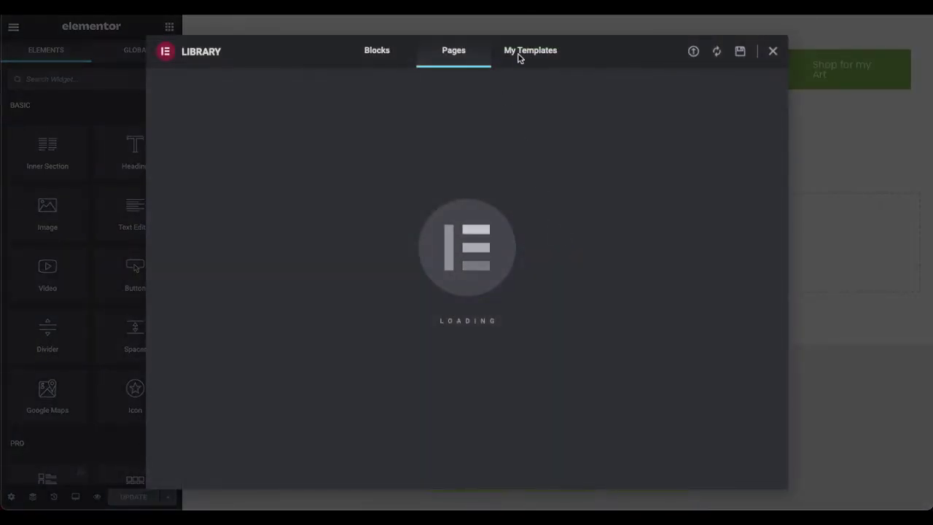
pyautogui.click(538, 56)
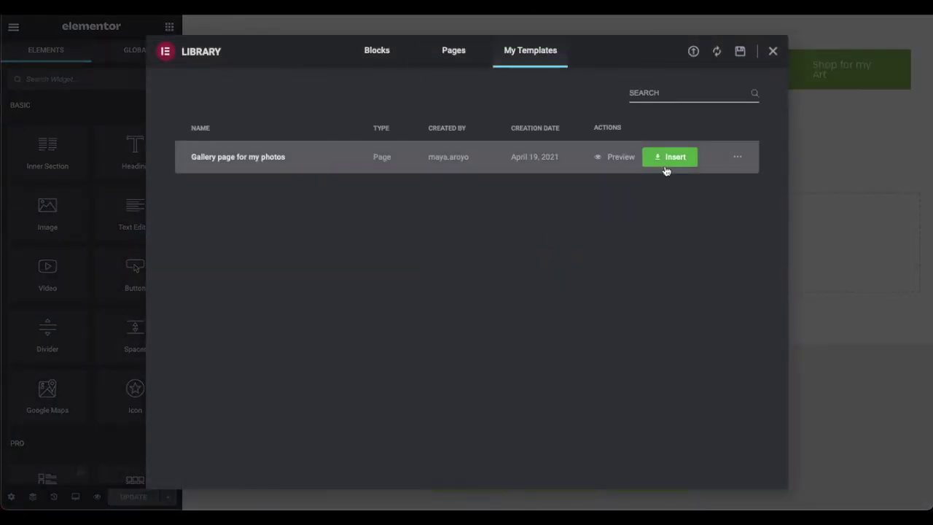
pyautogui.click(670, 159)
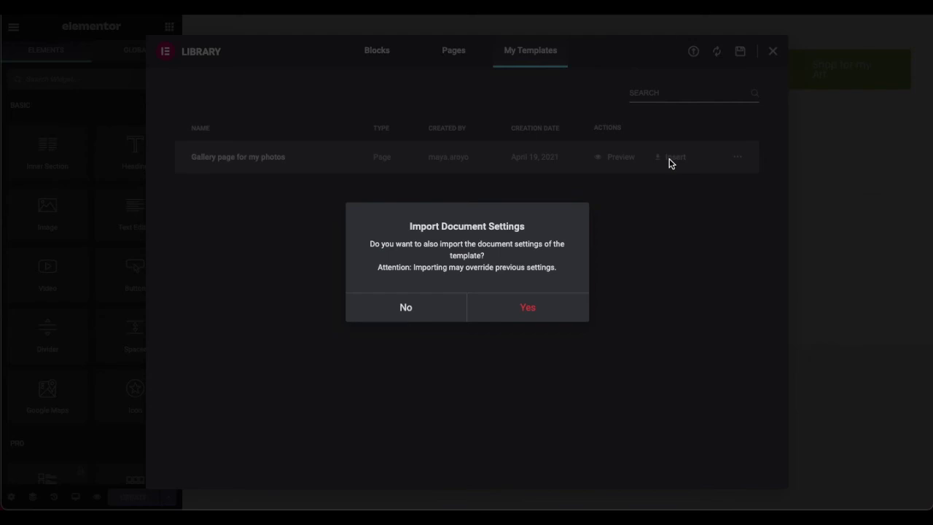
pyautogui.click(521, 311)
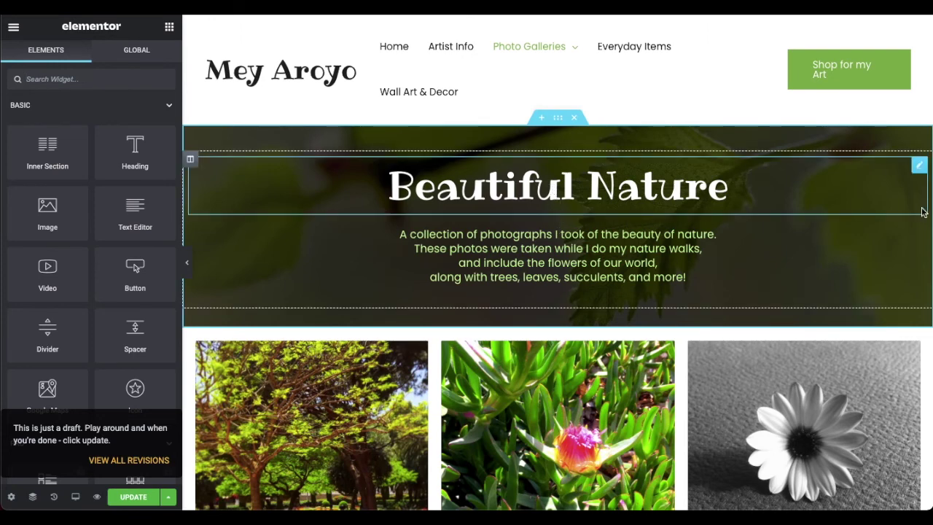
# - Change the hero heading title from 'Beautiful Nature' to 'By the Water'
pyautogui.click(919, 165)
pyautogui.doubleClick(33, 141)
pyautogui.hotkey('ctrl', 'a')
pyautogui.write('By the W')
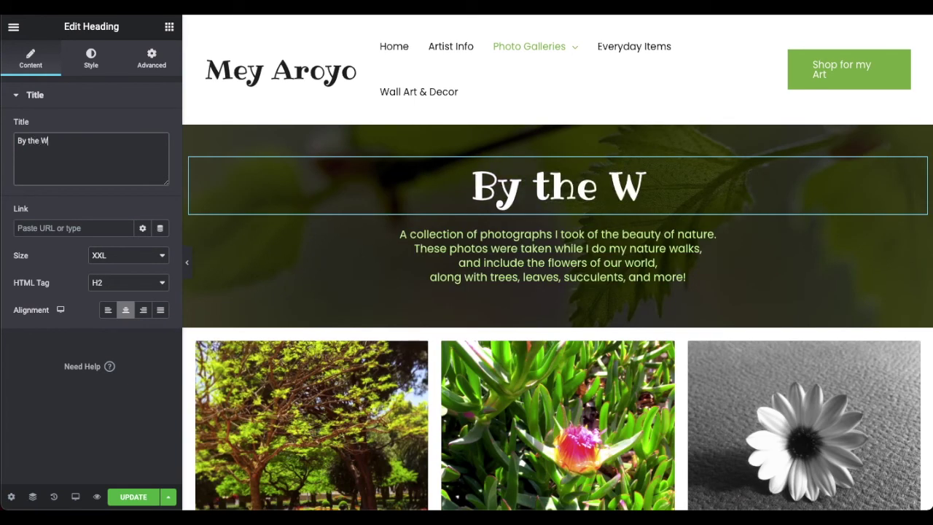
pyautogui.write('ater')
pyautogui.click(558, 117)
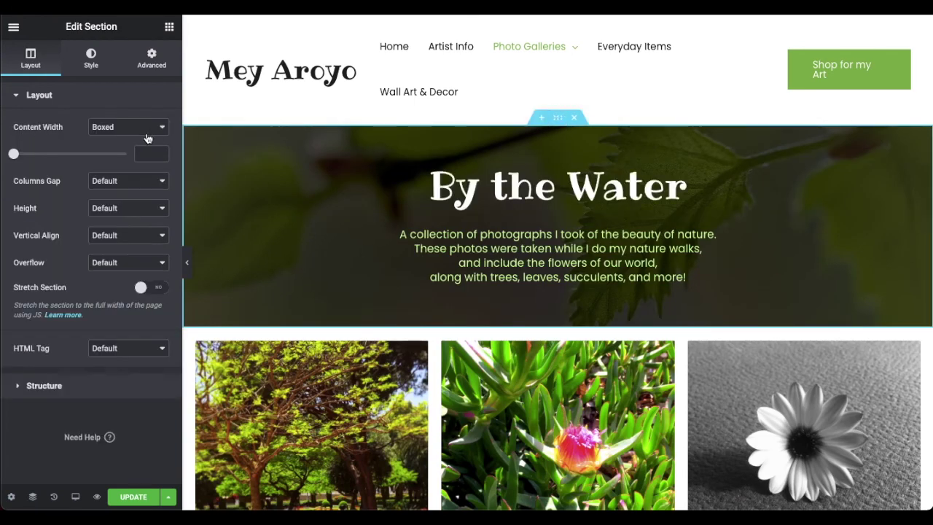
pyautogui.click(92, 59)
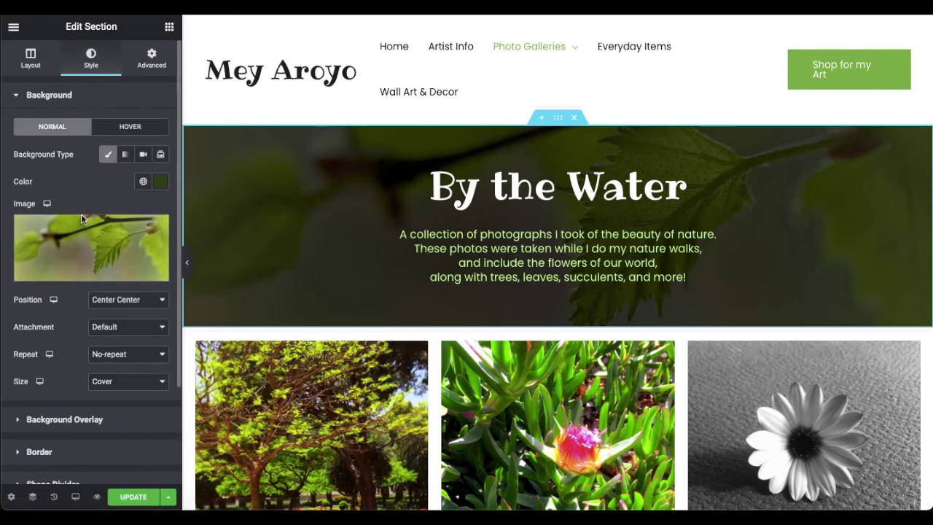
# - Search Pixabay for 'lake' and use the Sunrise, Jetty, Lake photo as the hero background
pyautogui.click(65, 250)
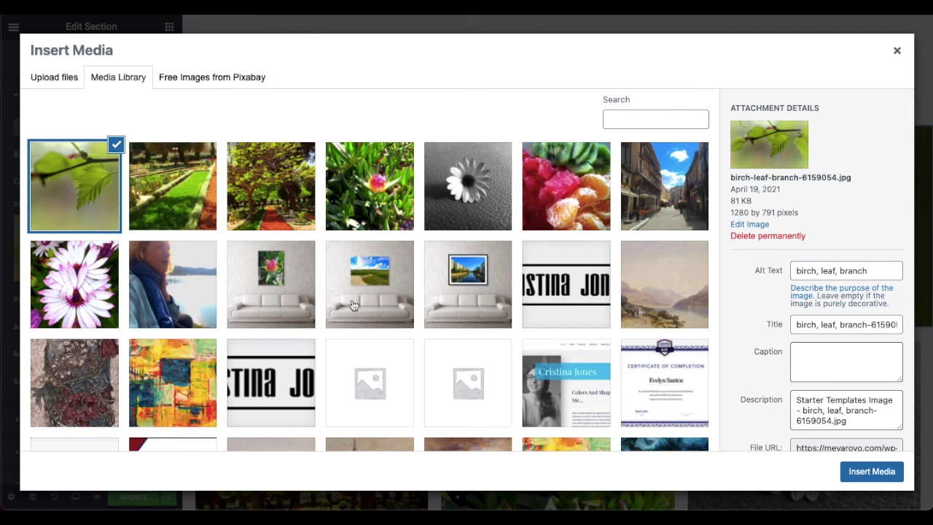
pyautogui.click(221, 78)
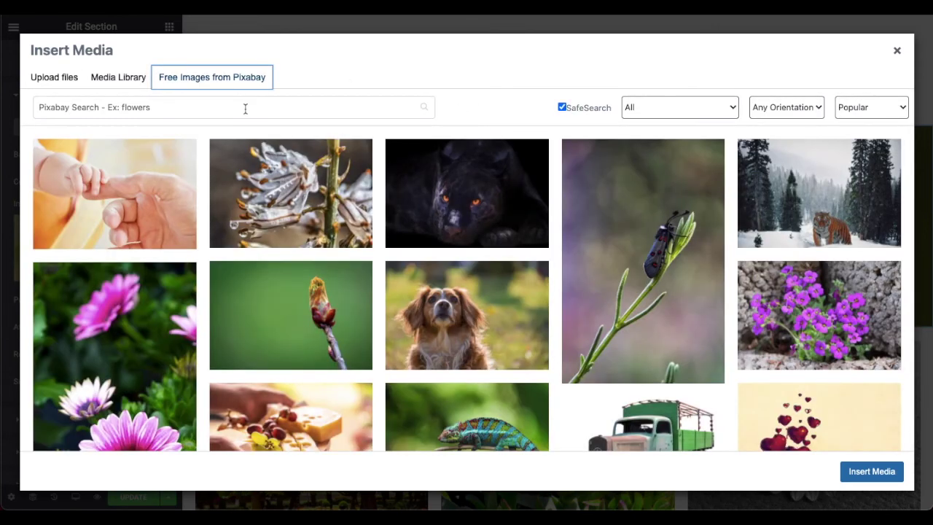
pyautogui.click(245, 109)
pyautogui.write('lake')
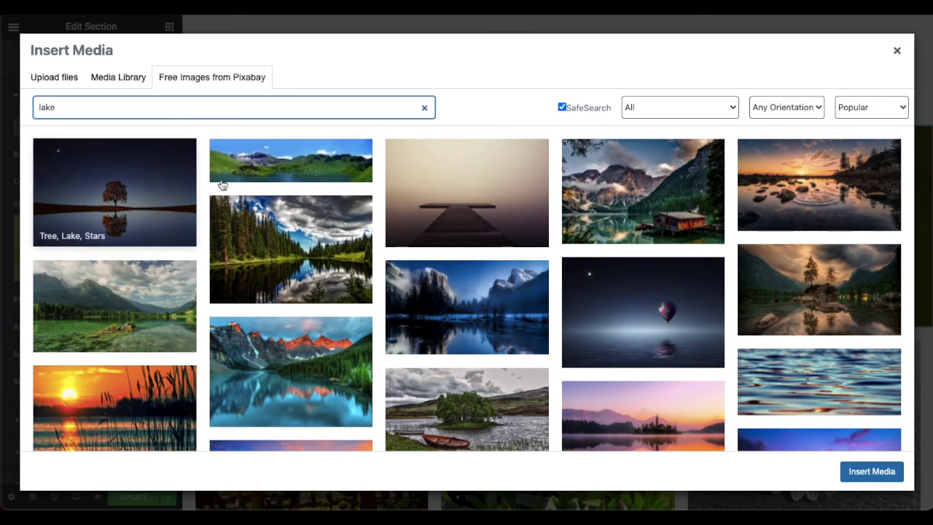
pyautogui.scroll(-4, 490, 295)
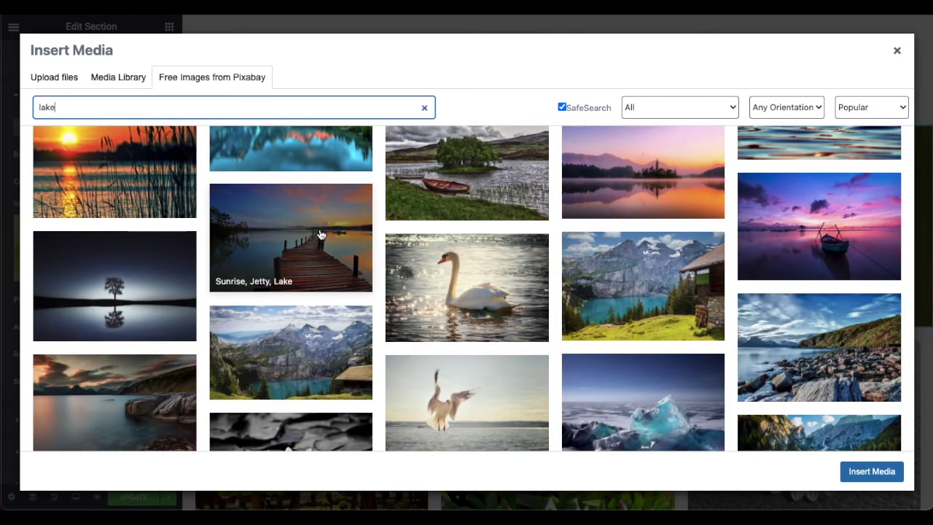
pyautogui.click(849, 391)
pyautogui.click(876, 107)
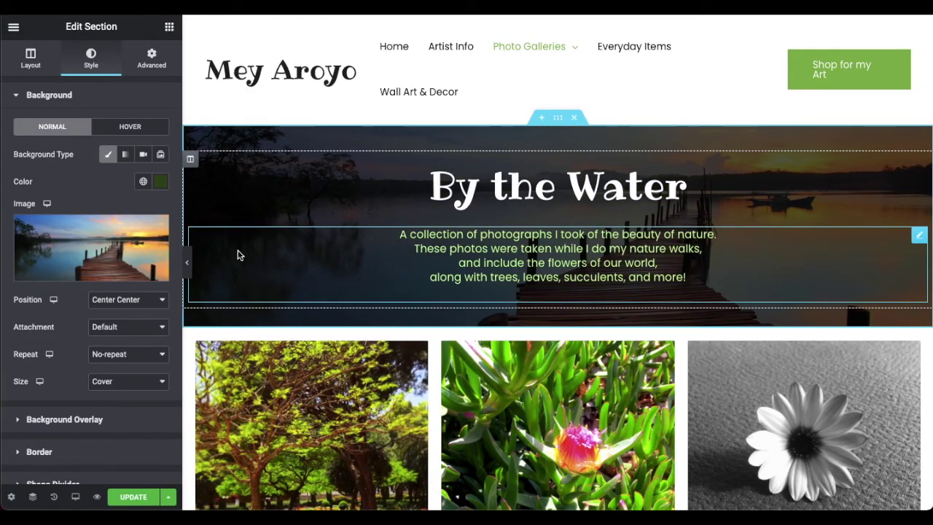
# - Replace the hero blurb with 'A collection of photographs I took of bodies of water…'
pyautogui.click(187, 263)
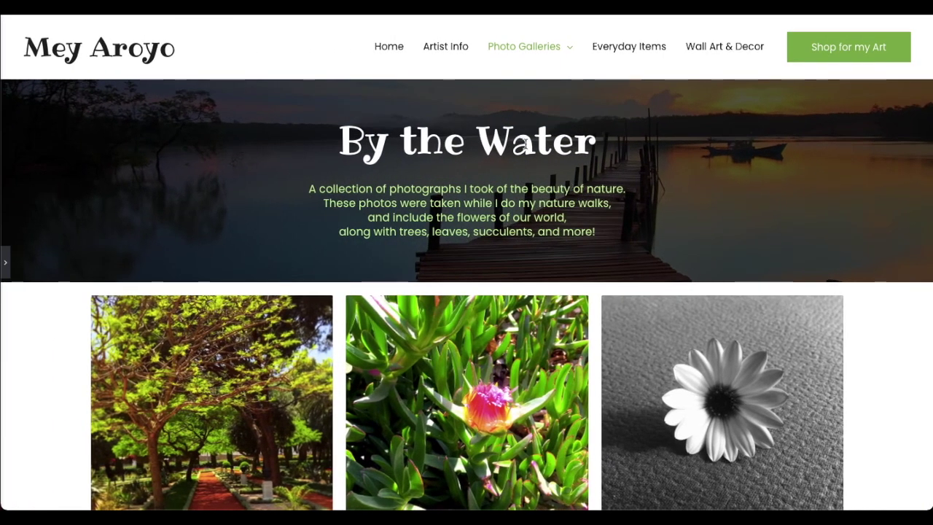
pyautogui.click(6, 263)
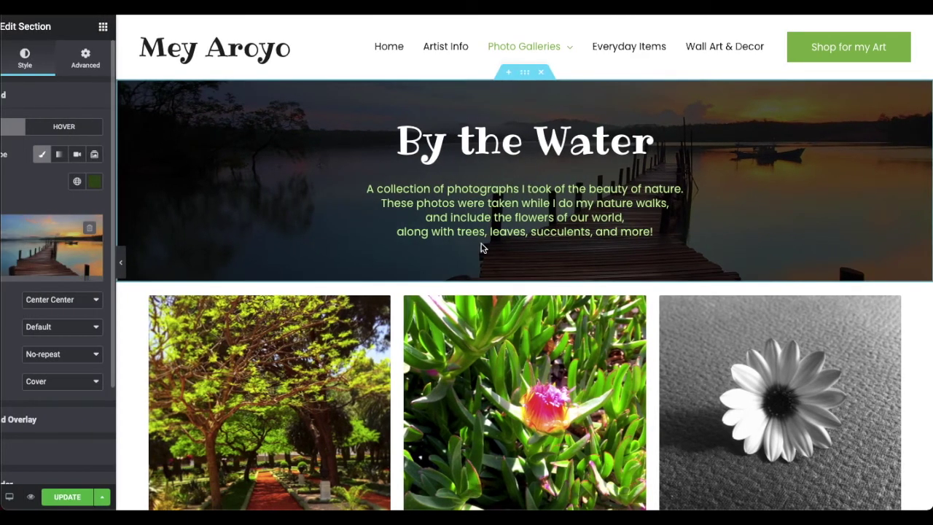
pyautogui.click(475, 248)
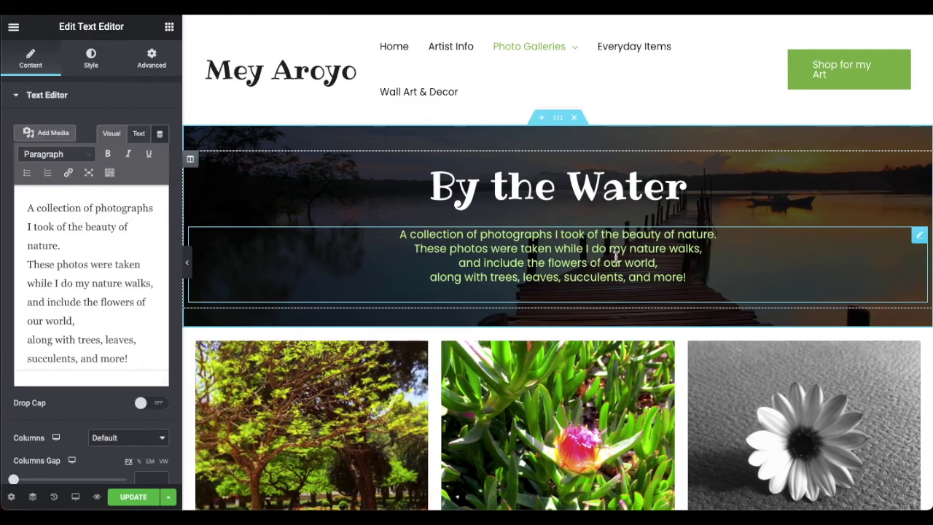
pyautogui.click(109, 248)
pyautogui.hotkey('ctrl', 'a')
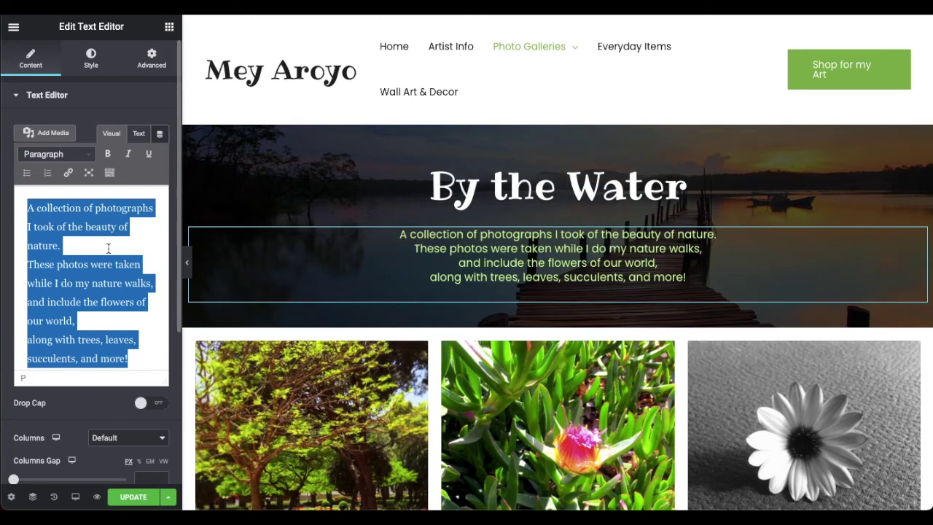
pyautogui.write('A colle')
pyautogui.write('ction of photographs i took of bodies of water. These can be large oceans, or small lakes Found all over the world.')
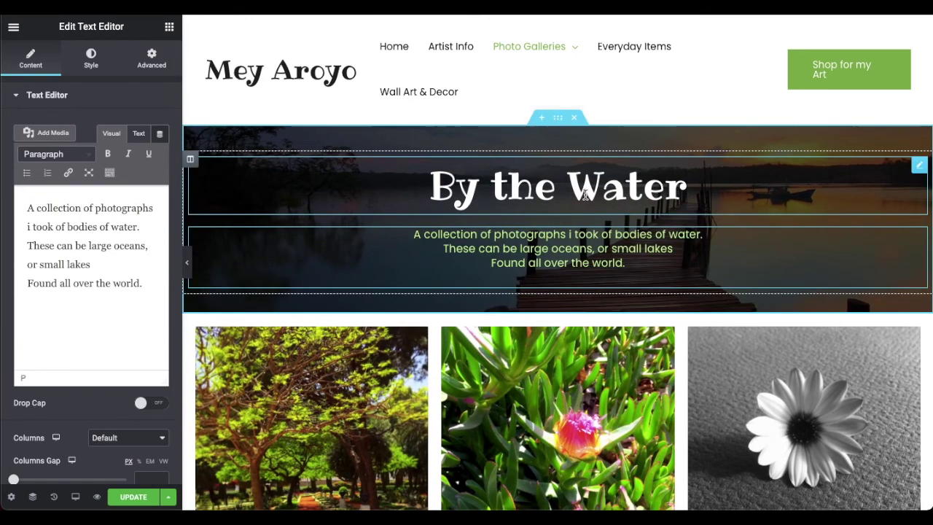
pyautogui.click(32, 226)
pyautogui.press('BackSpace')
pyautogui.write('I')
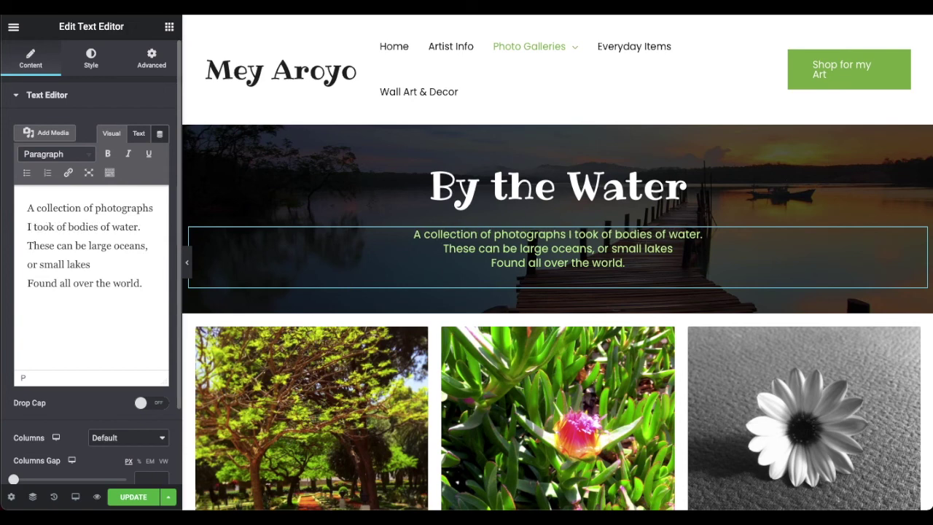
# - Change the By the Water description text colour to orange #FBA82E and preview full width
pyautogui.click(87, 64)
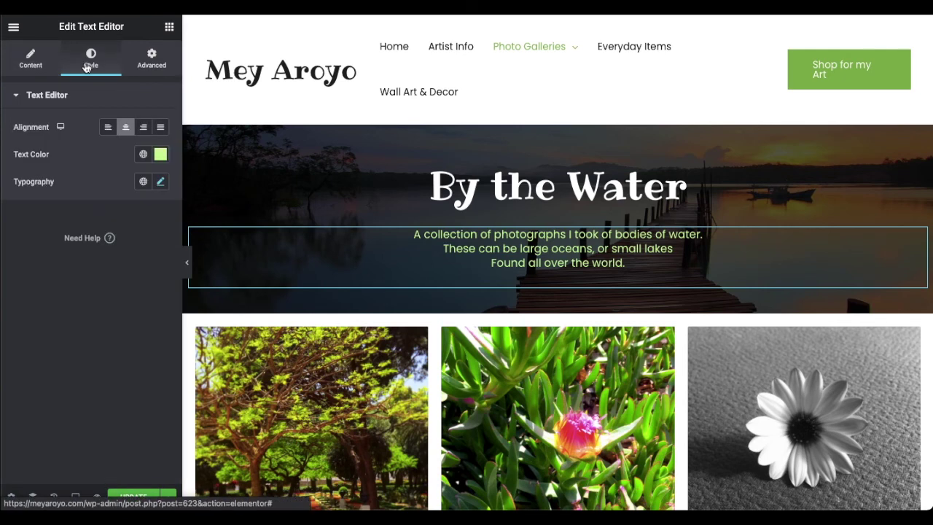
pyautogui.click(161, 155)
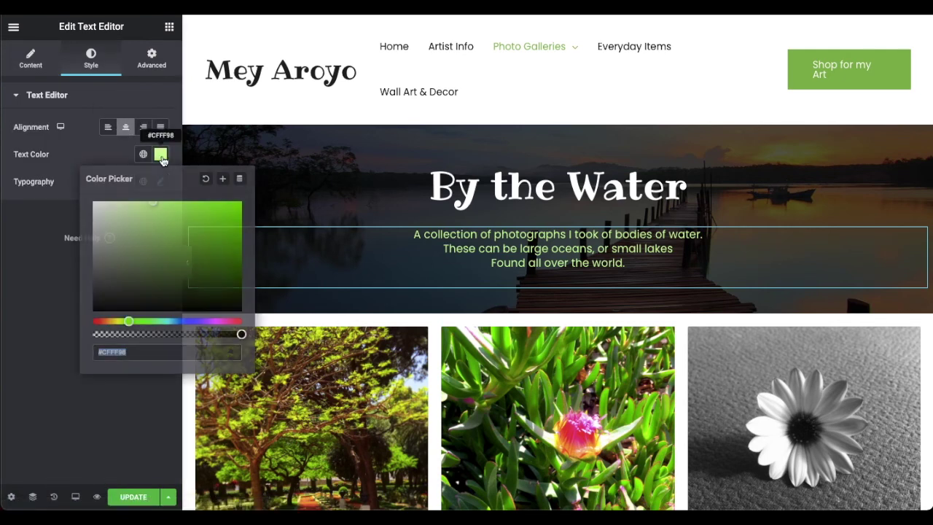
pyautogui.click(170, 322)
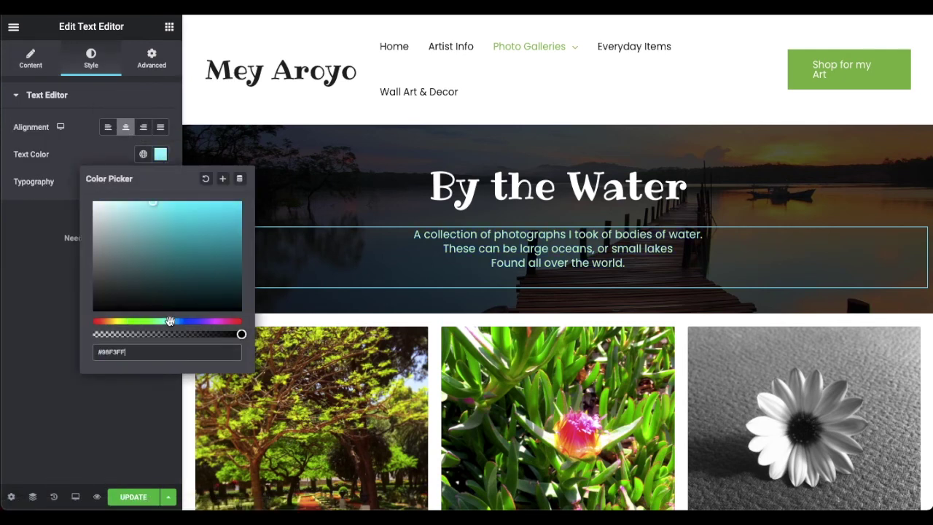
pyautogui.click(116, 322)
pyautogui.moveTo(201, 213); pyautogui.dragTo(219, 193)
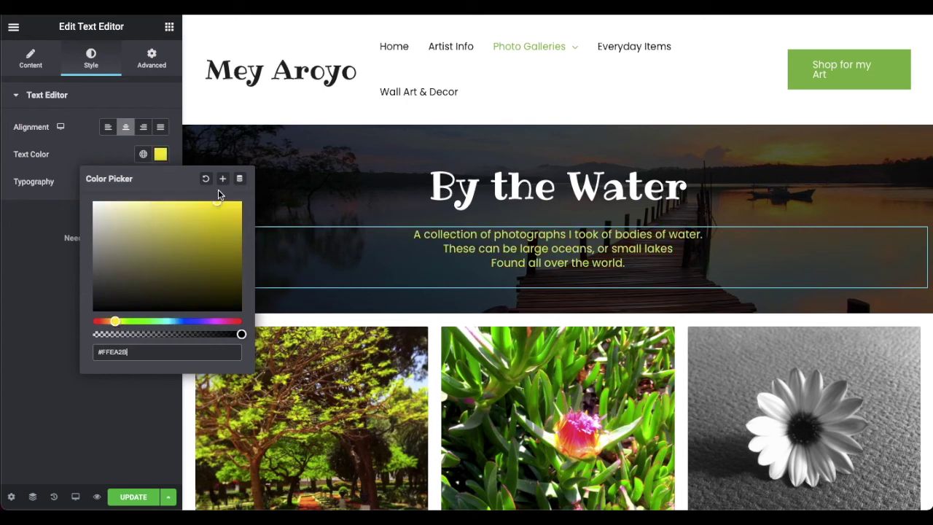
pyautogui.click(108, 322)
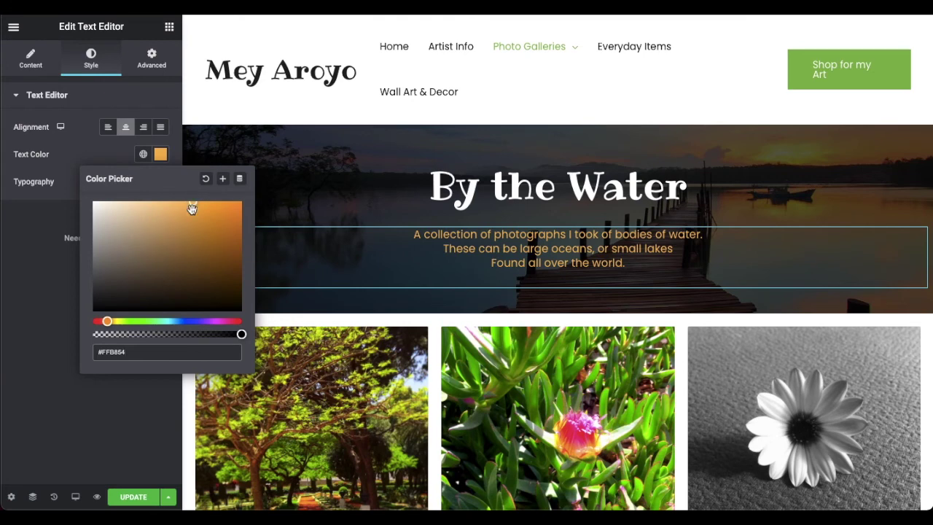
pyautogui.moveTo(193, 209); pyautogui.dragTo(214, 203)
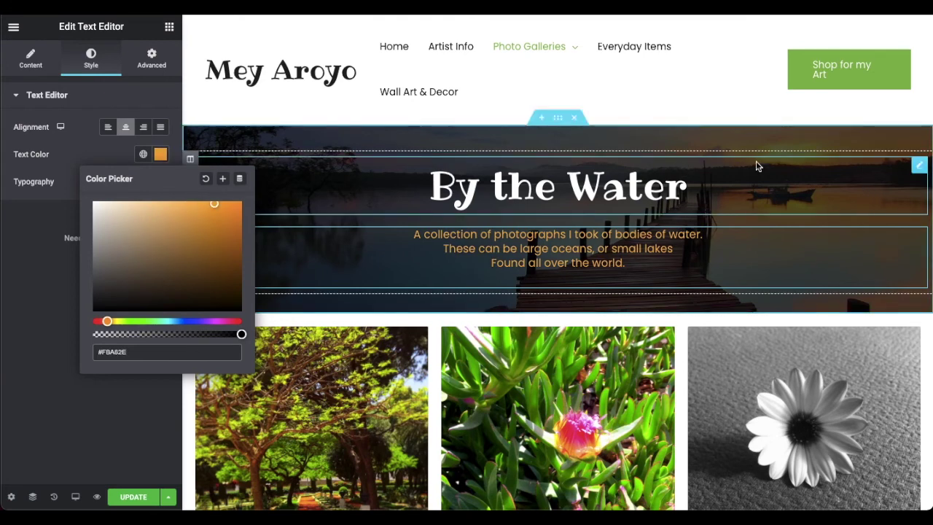
pyautogui.click(37, 240)
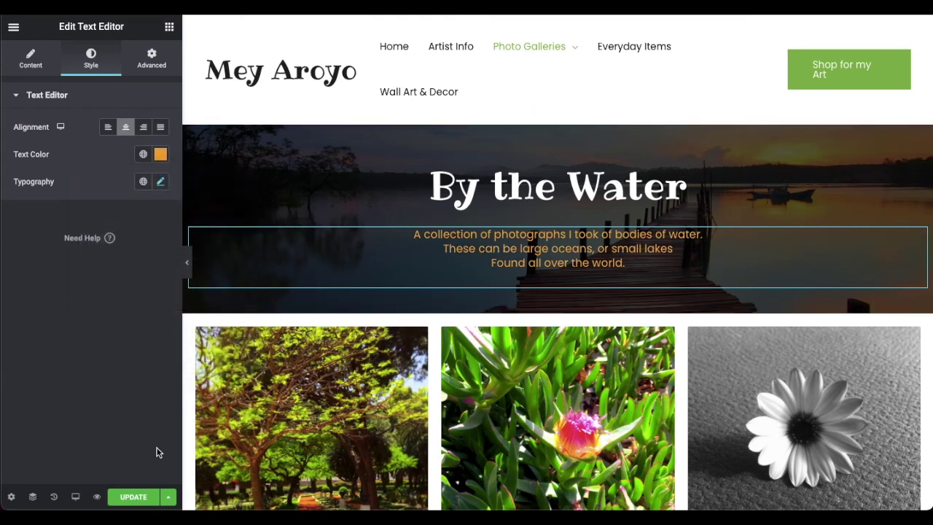
pyautogui.click(186, 262)
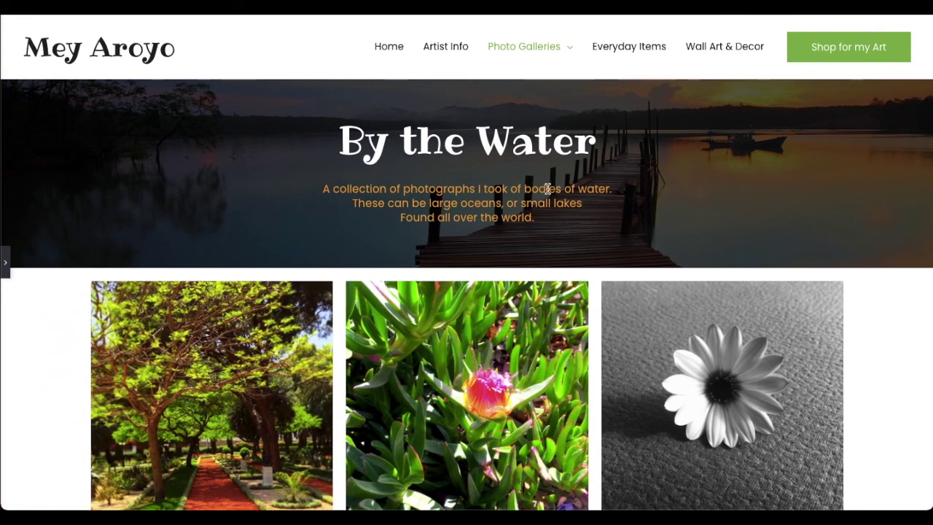
# - Return to the editor and open, then close, an enlarged photo from the gallery
pyautogui.click(5, 262)
pyautogui.scroll(-1, 299, 277)
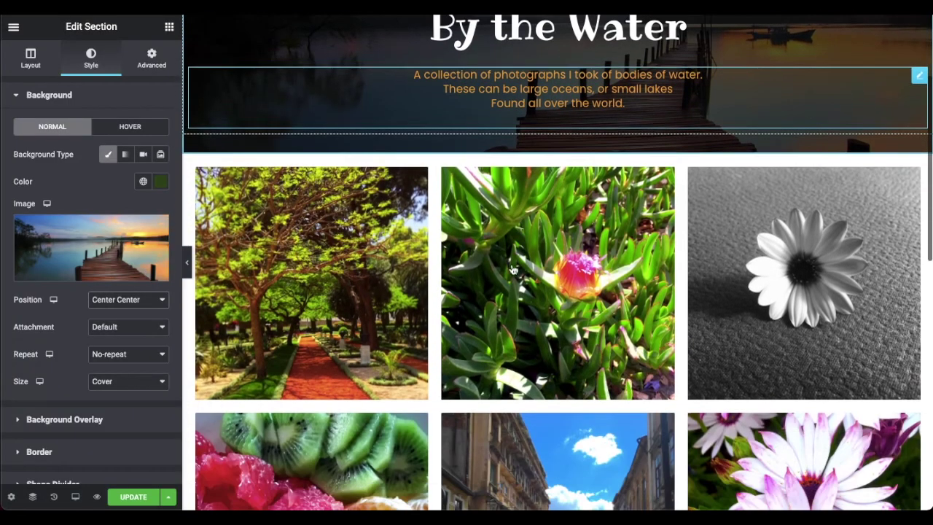
pyautogui.click(299, 277)
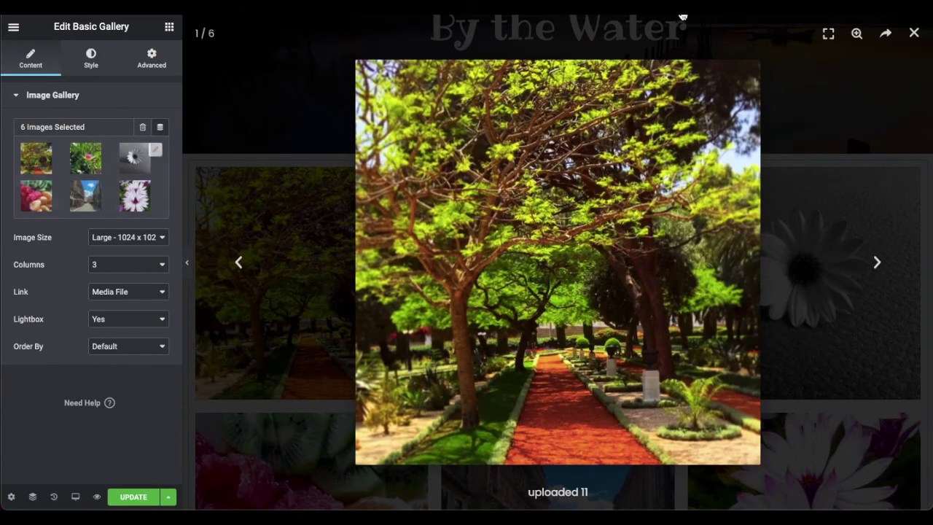
pyautogui.click(914, 33)
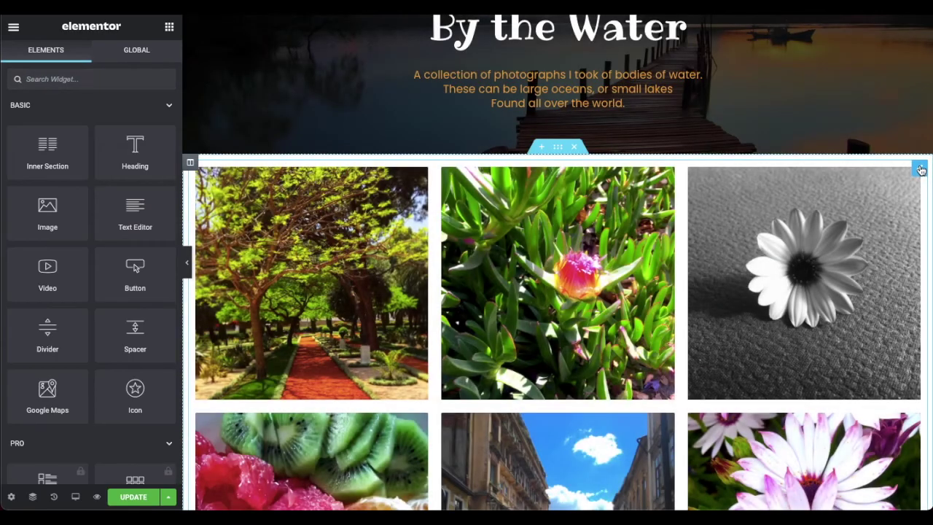
# - Scroll through the finished page until the Hello, Please Grow wood print page shows
pyautogui.scroll(2, 572, 103)
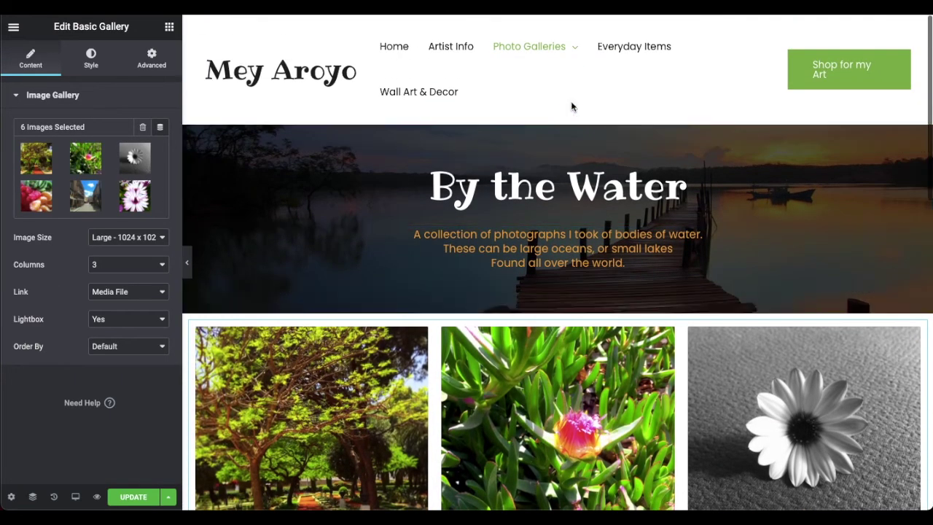
pyautogui.scroll(-4, 598, 106)
pyautogui.scroll(-6, 634, 263)
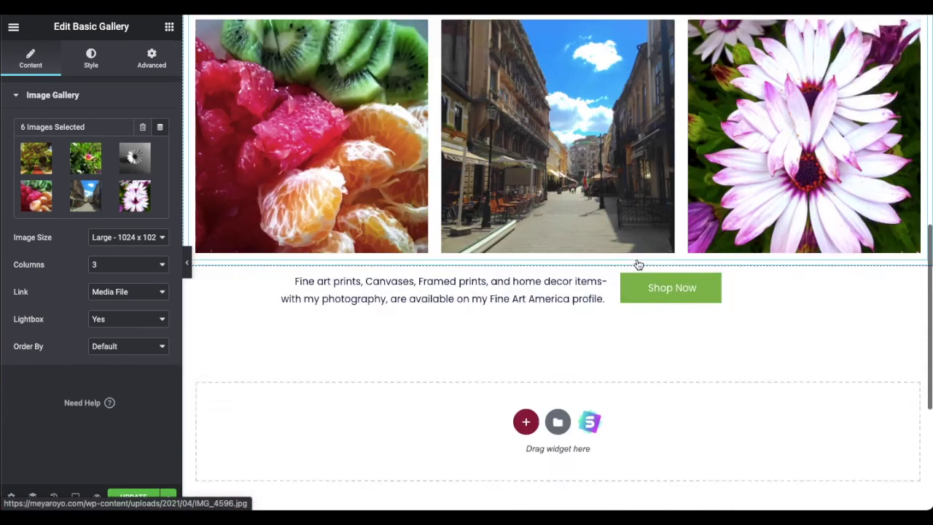
pyautogui.scroll(3, 557, 264)
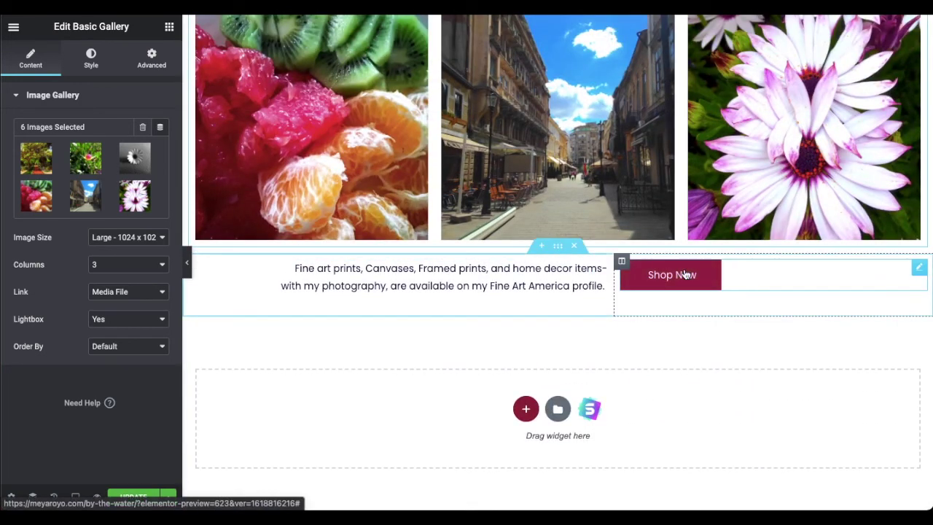
pyautogui.scroll(4, 586, 17)
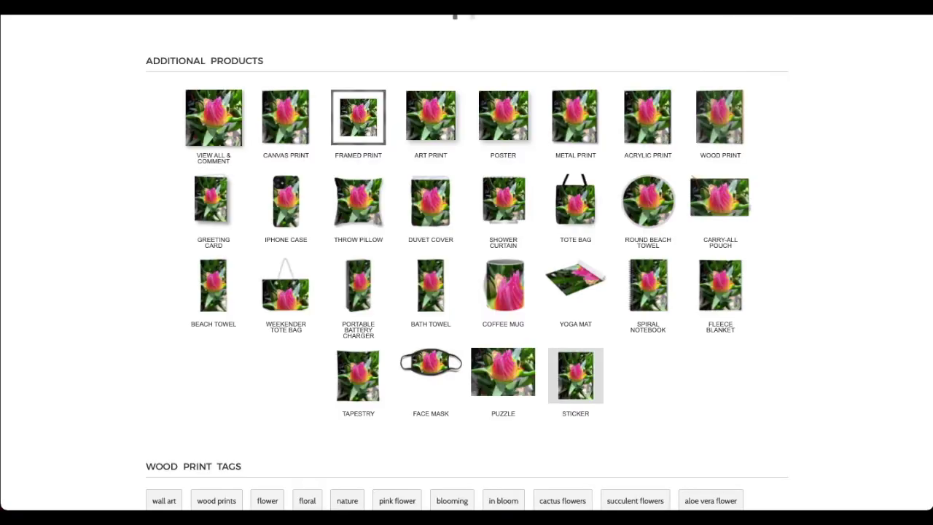
pyautogui.scroll(10, 358, 219)
# - Open the artist's Fine Art America profile and browse their twelve photo collections
pyautogui.scroll(1, 365, 240)
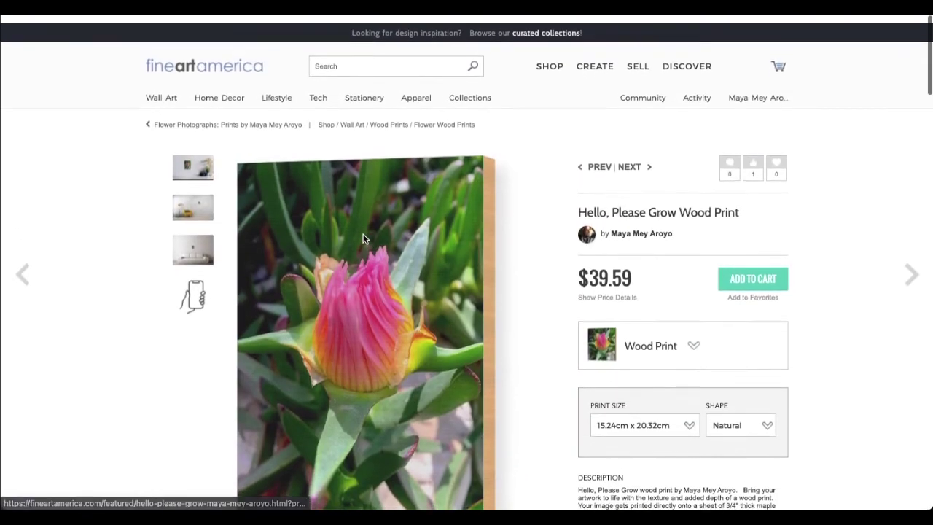
pyautogui.click(646, 229)
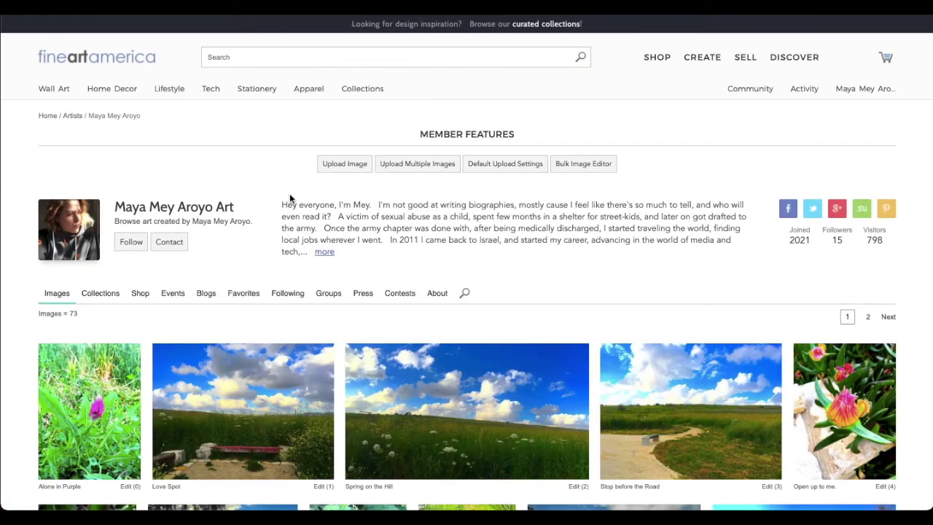
pyautogui.scroll(-2, 240, 197)
pyautogui.click(105, 186)
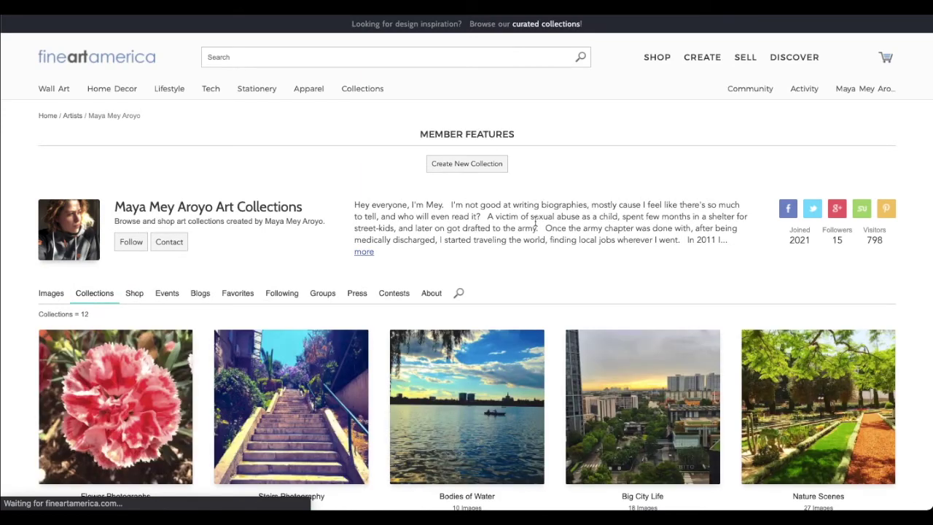
pyautogui.scroll(-4, 618, 260)
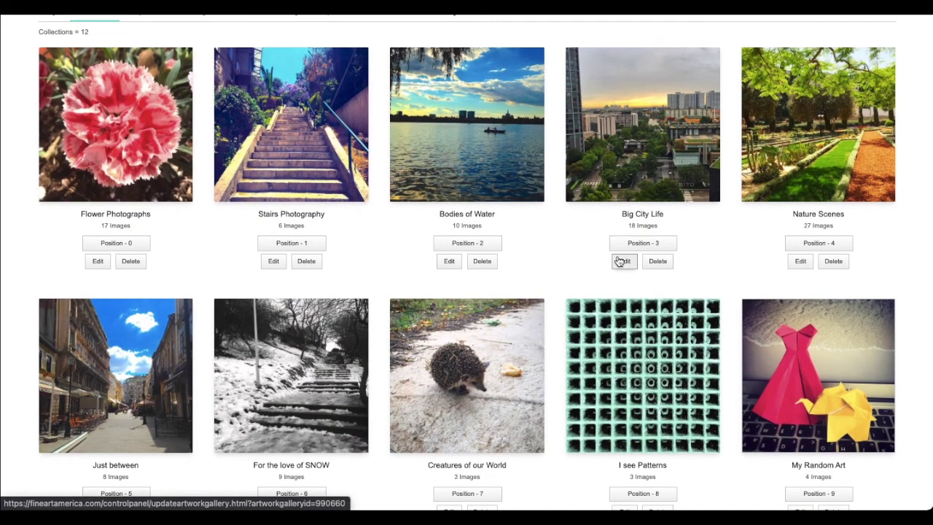
pyautogui.scroll(4, 619, 263)
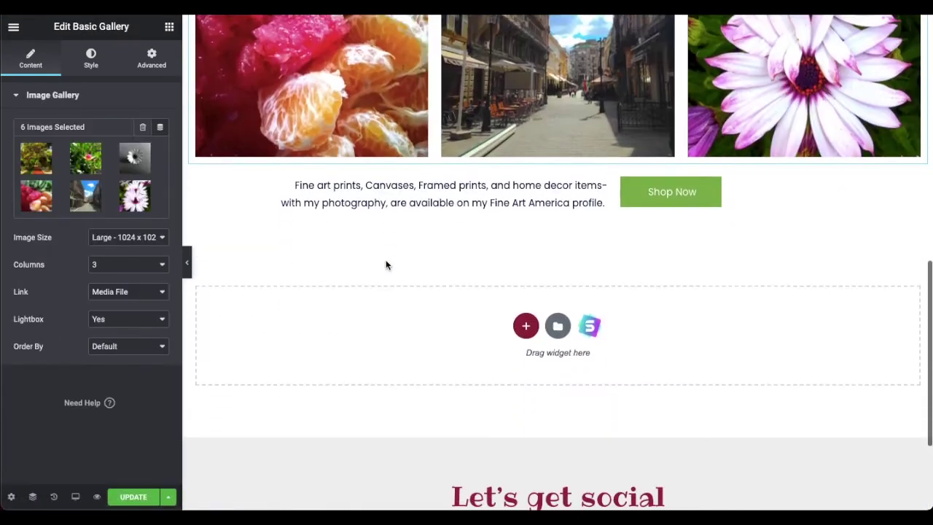
pyautogui.scroll(-2, 386, 264)
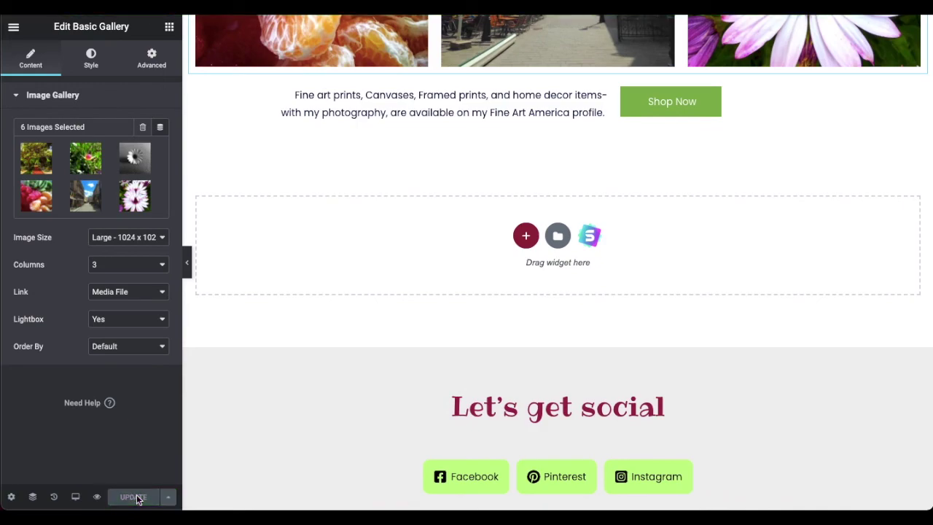
# - Open the Wall Art & Decor page from the Pages list in Elementor
pyautogui.scroll(10, 412, 209)
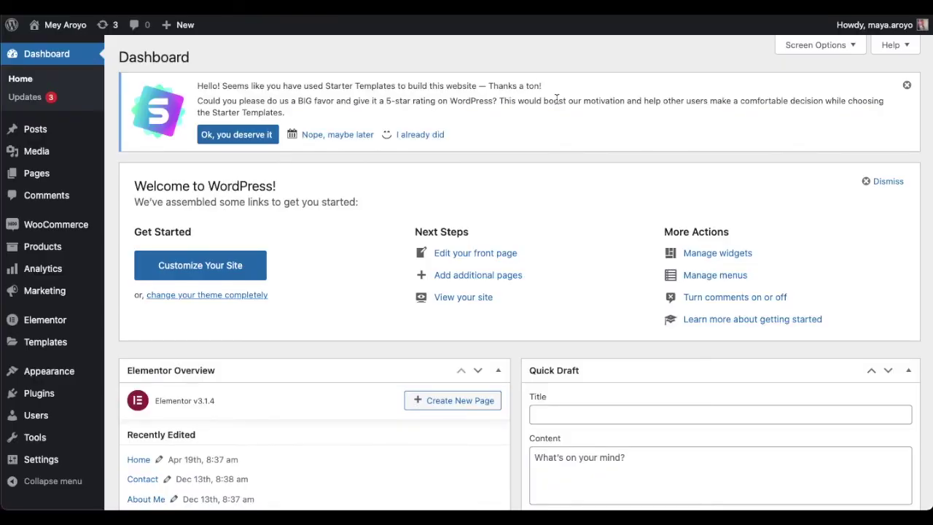
pyautogui.click(36, 171)
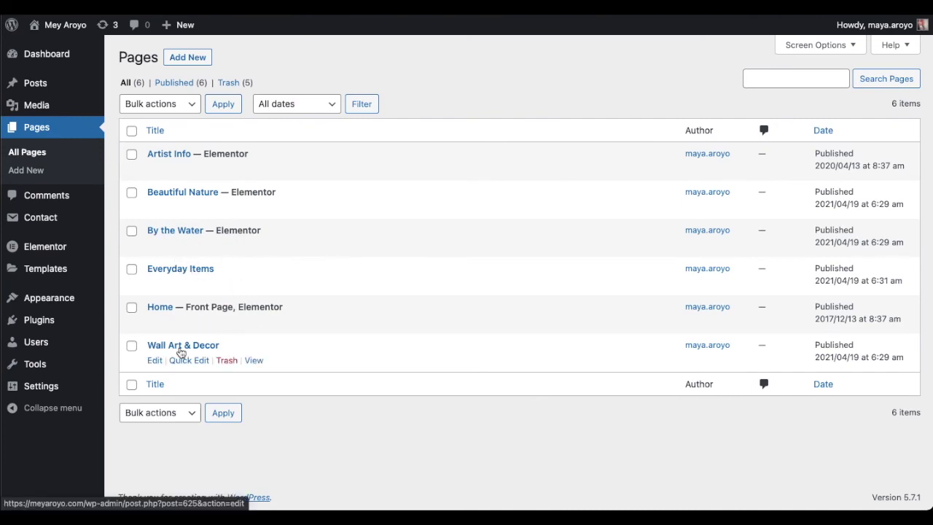
pyautogui.click(154, 361)
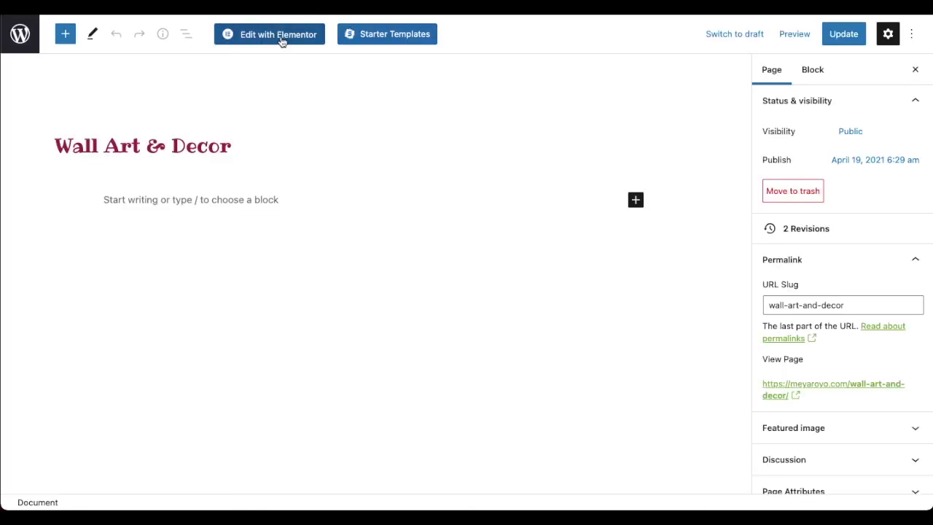
pyautogui.click(282, 40)
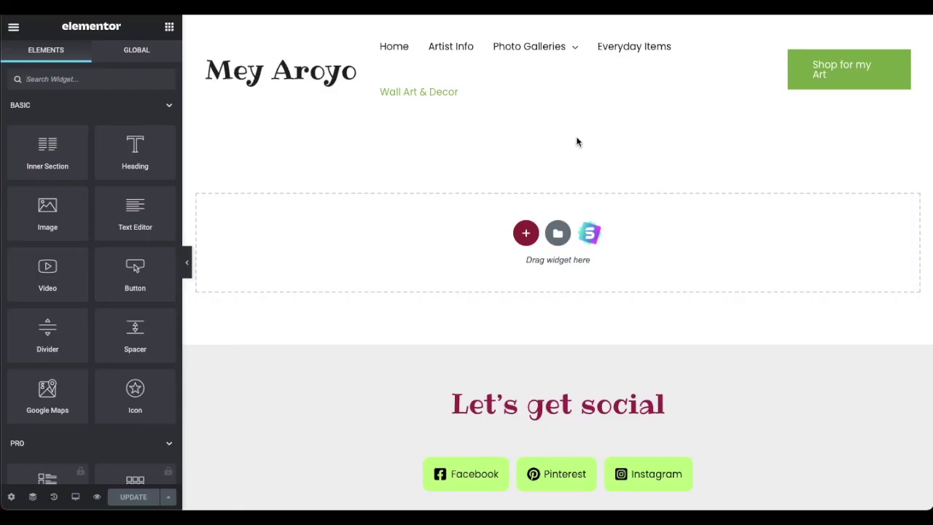
# - Insert the 'Gallery page for my photos' template, including its document settings
pyautogui.click(557, 234)
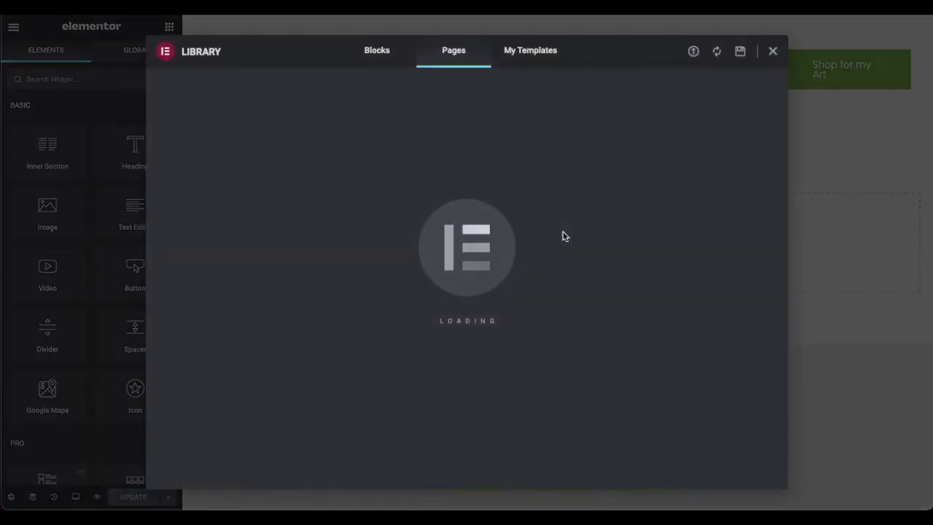
pyautogui.click(528, 51)
pyautogui.click(671, 157)
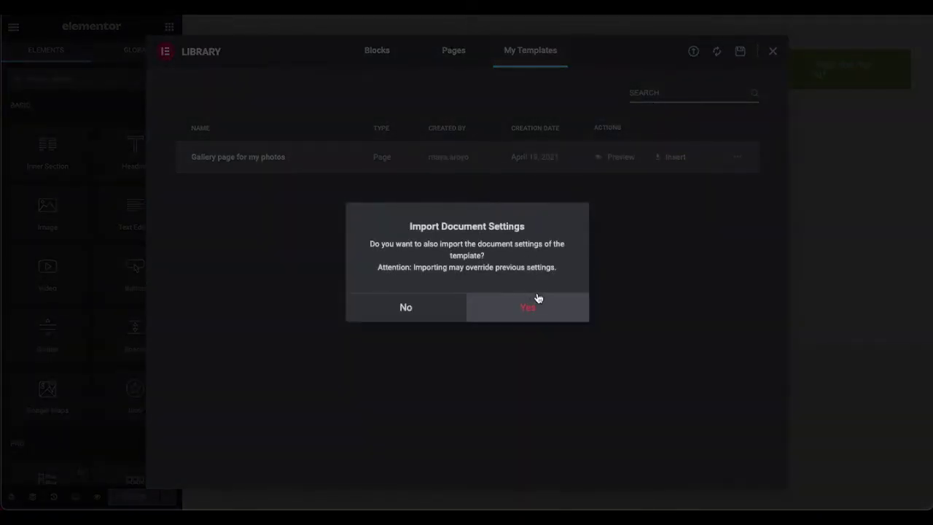
pyautogui.click(530, 309)
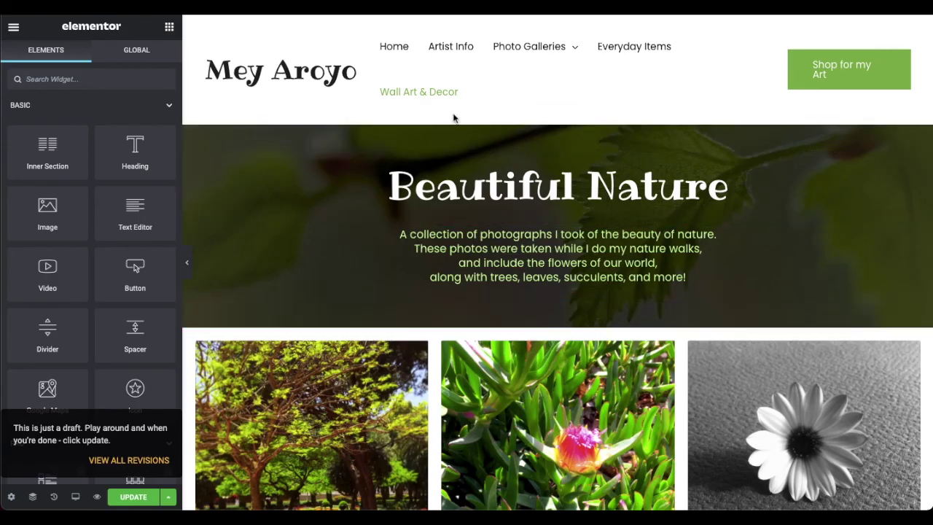
# - Change the banner heading to 'Wall Art & Decor'
pyautogui.click(919, 169)
pyautogui.tripleClick(68, 157)
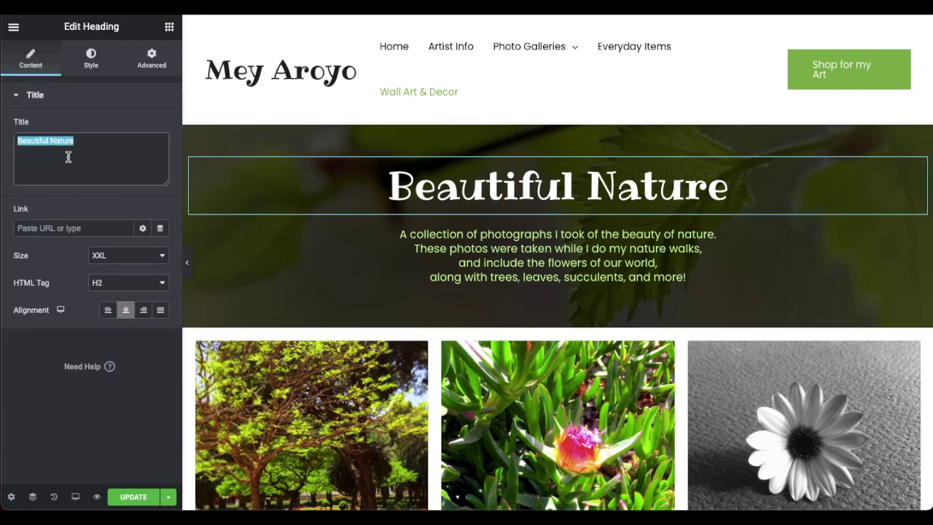
pyautogui.write('Wall')
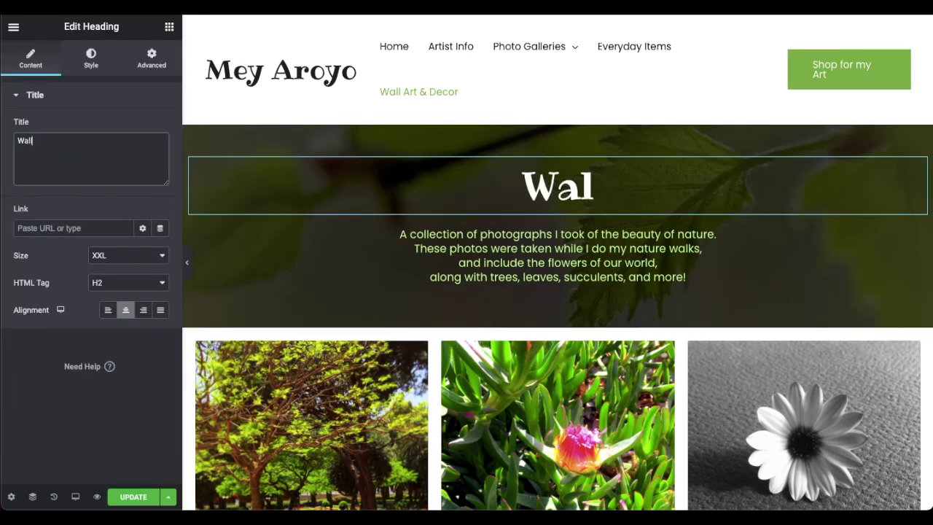
pyautogui.write(' Art & Decor')
# - Replace the banner paragraph with a description of wall art and home decor items
pyautogui.click(557, 255)
pyautogui.tripleClick(115, 274)
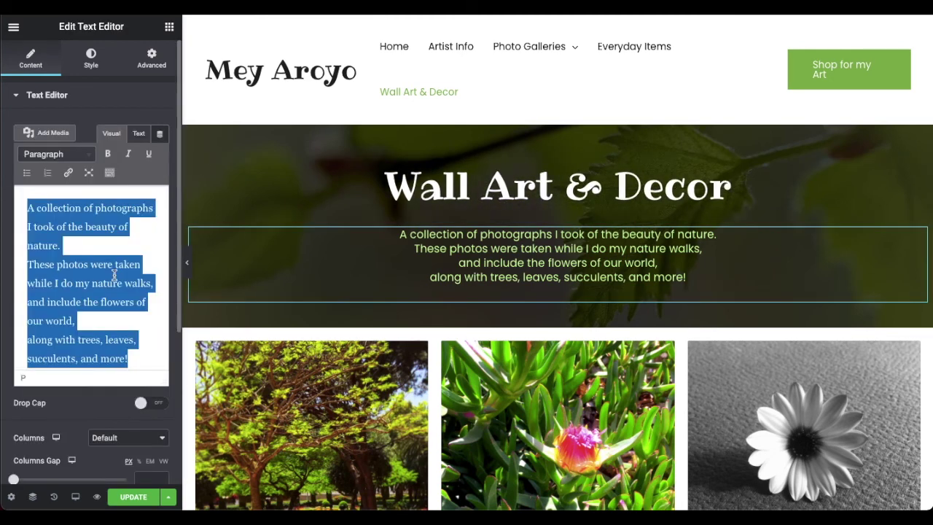
pyautogui.write('If you lik')
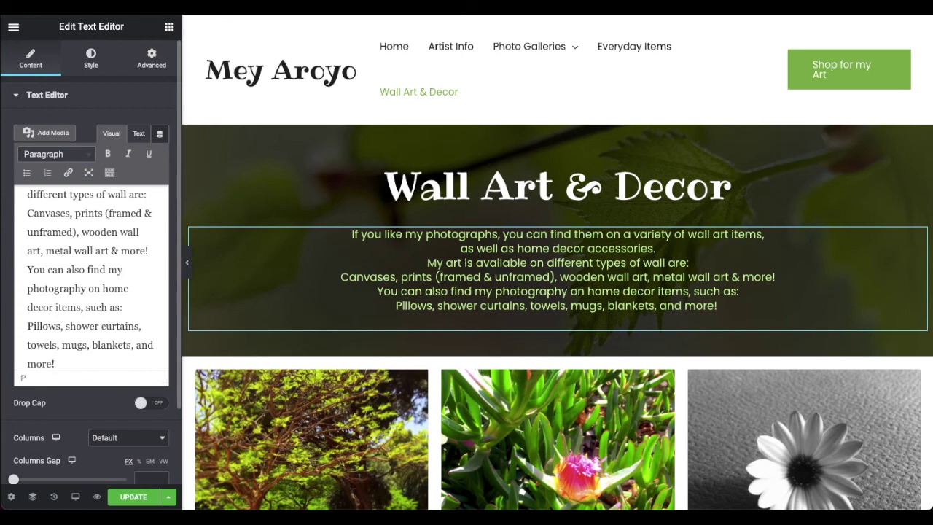
pyautogui.scroll(3, 92, 231)
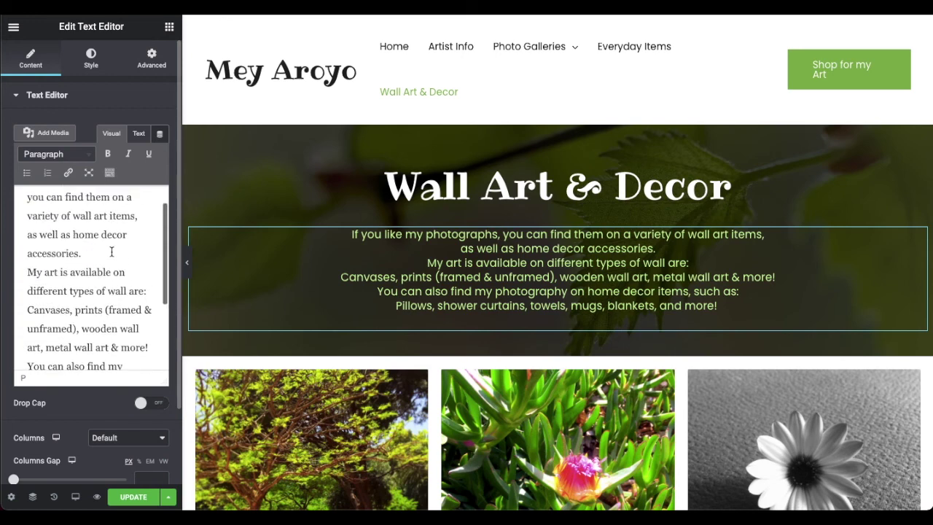
pyautogui.scroll(1, 123, 259)
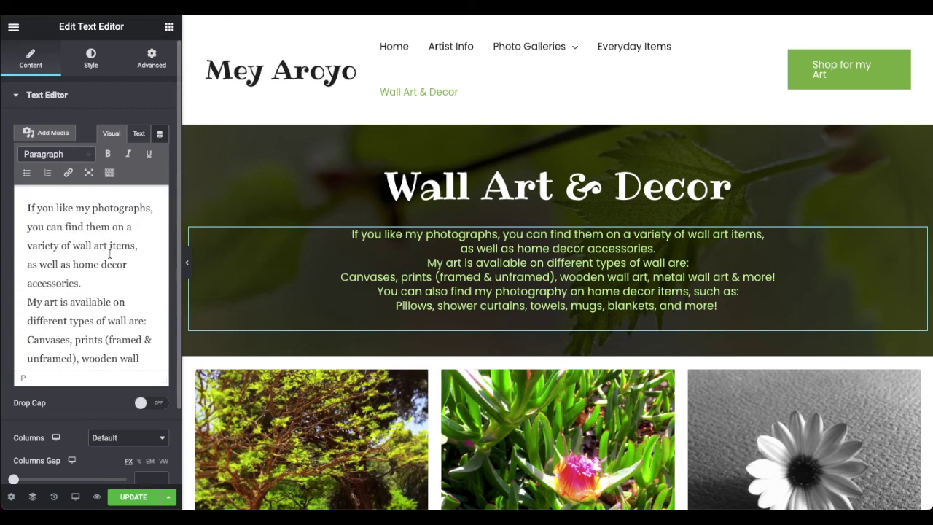
pyautogui.scroll(-2, 110, 254)
# - Fix the typo 'wall are' to 'wall art' in the paragraph
pyautogui.click(144, 271)
pyautogui.press('BackSpace')
pyautogui.write('t')
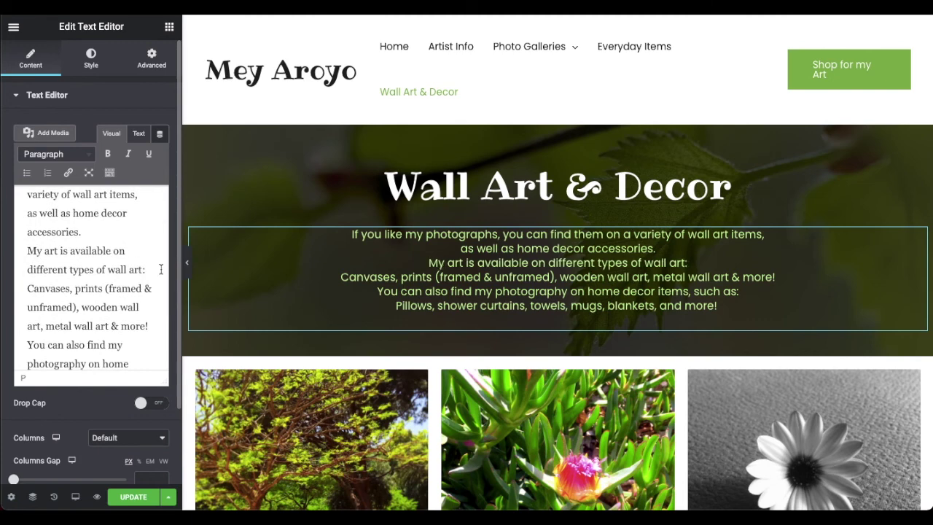
pyautogui.scroll(-2, 111, 279)
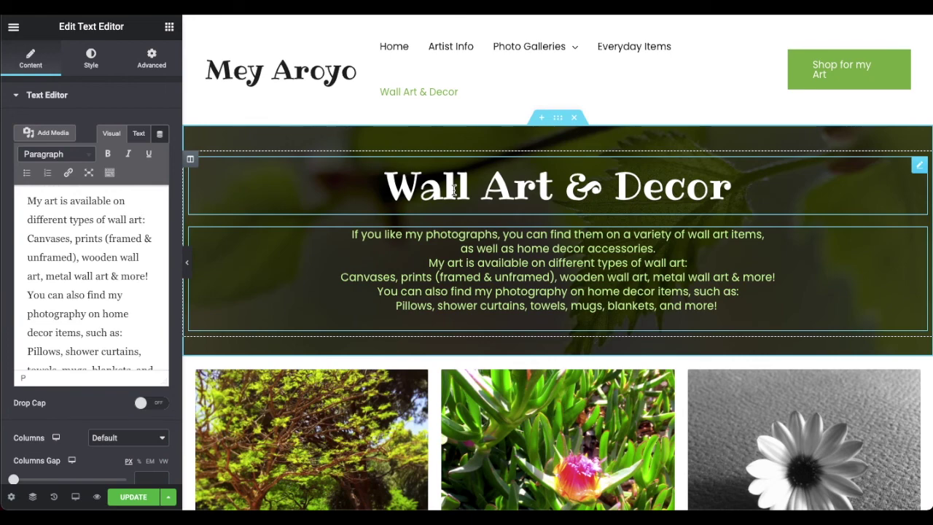
# - Select the six-photo gallery, dismiss the enlarged photo view, and open its settings
pyautogui.scroll(-2, 537, 194)
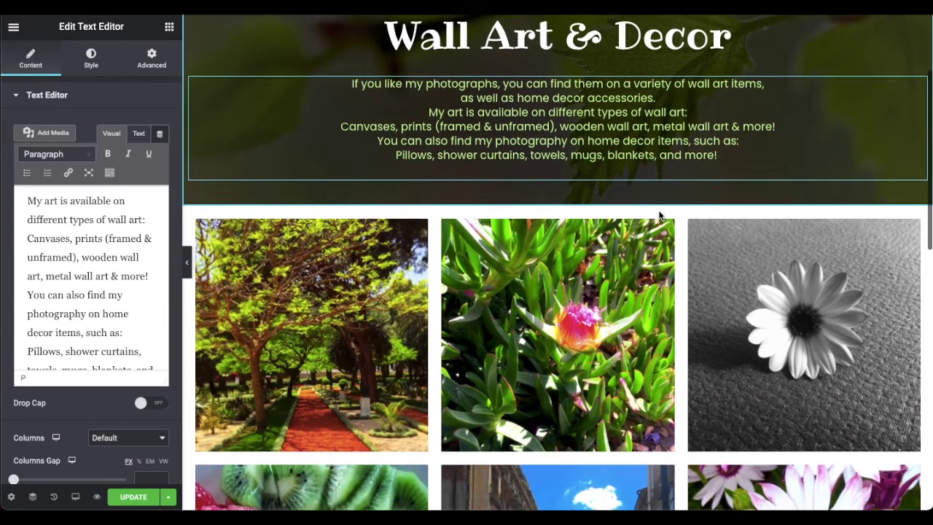
pyautogui.scroll(-2, 659, 215)
pyautogui.scroll(2, 659, 212)
pyautogui.scroll(3, 700, 197)
pyautogui.scroll(-3, 470, 213)
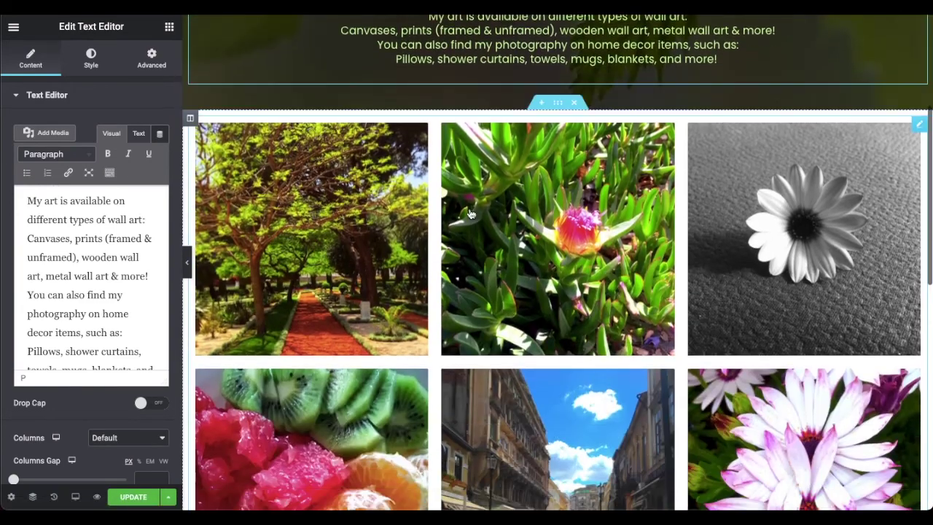
pyautogui.click(356, 238)
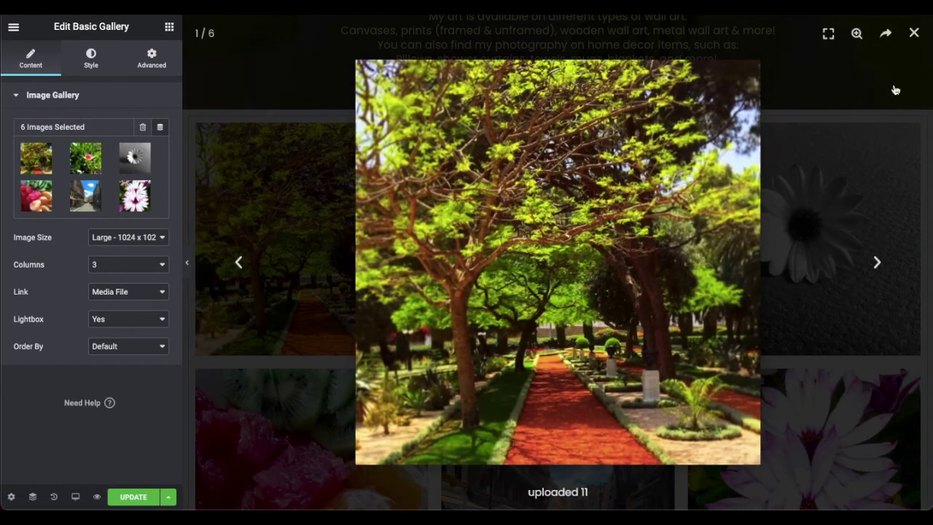
pyautogui.click(920, 33)
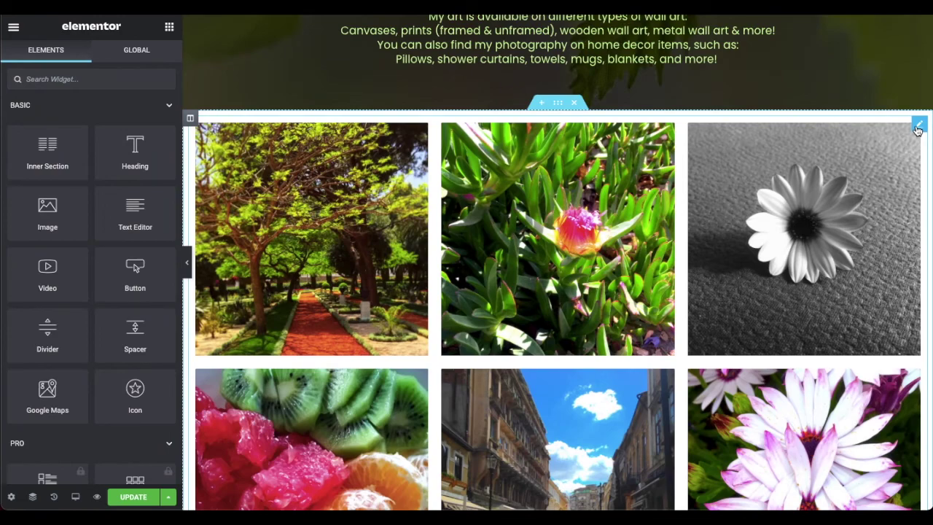
pyautogui.click(511, 204)
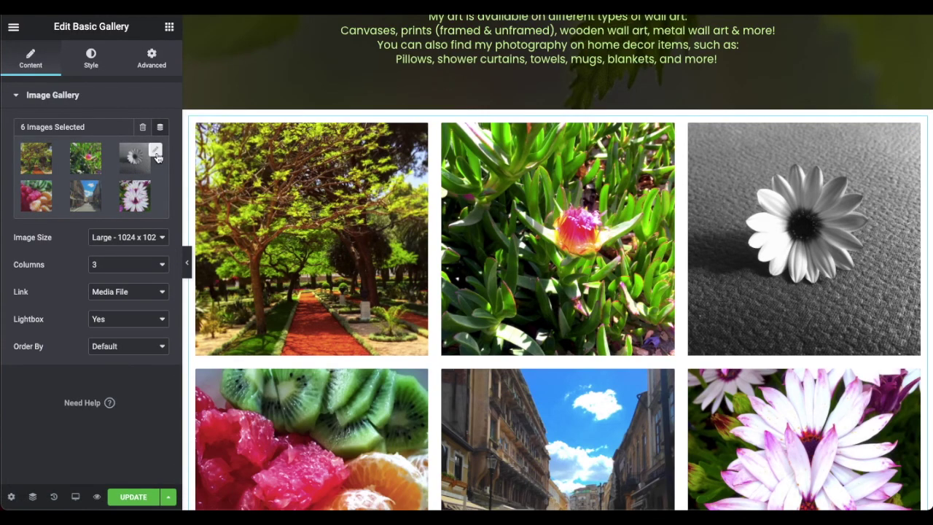
# - Remove all the existing images from the gallery
pyautogui.click(154, 152)
pyautogui.click(251, 132)
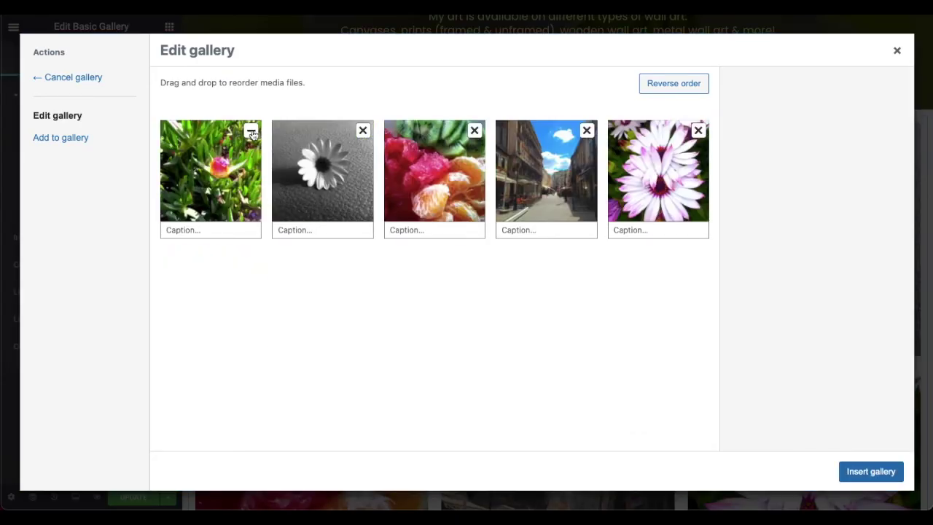
pyautogui.click(251, 132)
pyautogui.click(251, 131)
pyautogui.click(250, 132)
pyautogui.click(251, 131)
pyautogui.click(251, 132)
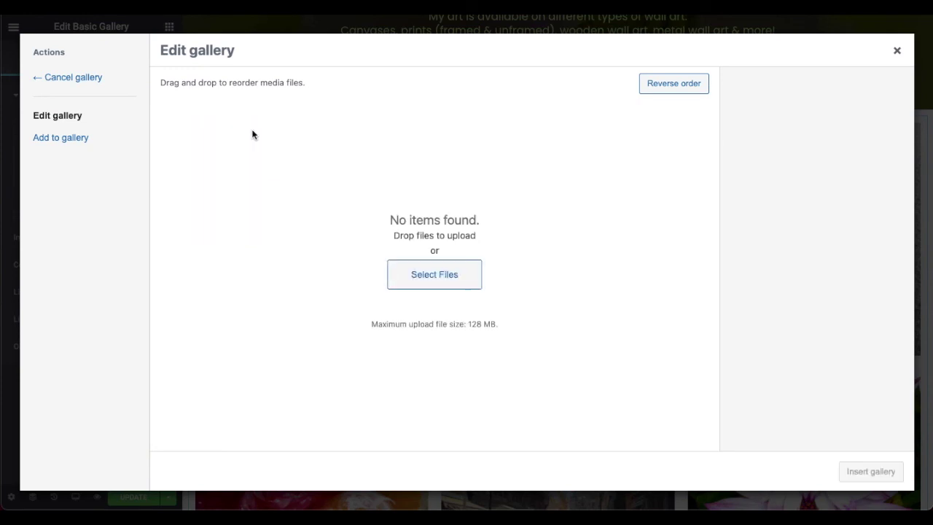
# - Add three sofa wall-art mockup images, including the framed river one, to the gallery
pyautogui.click(71, 138)
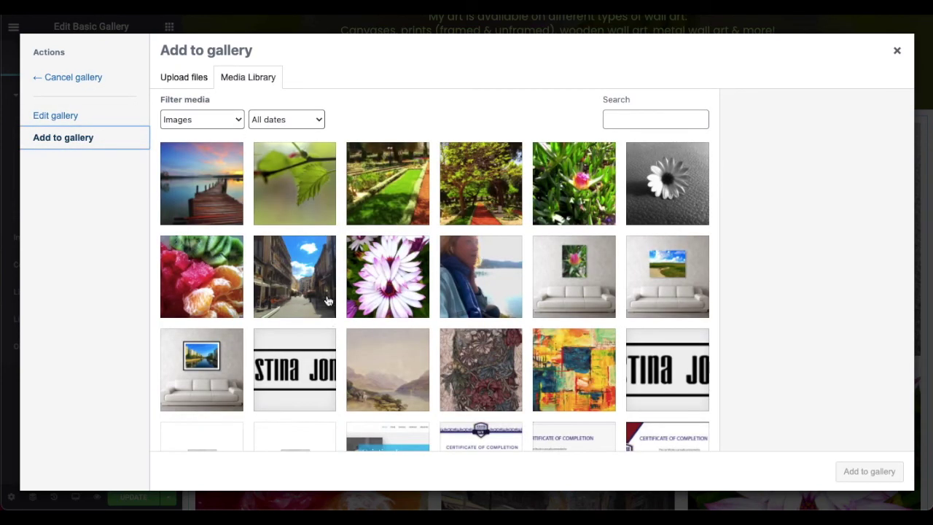
pyautogui.click(568, 310)
pyautogui.click(632, 287)
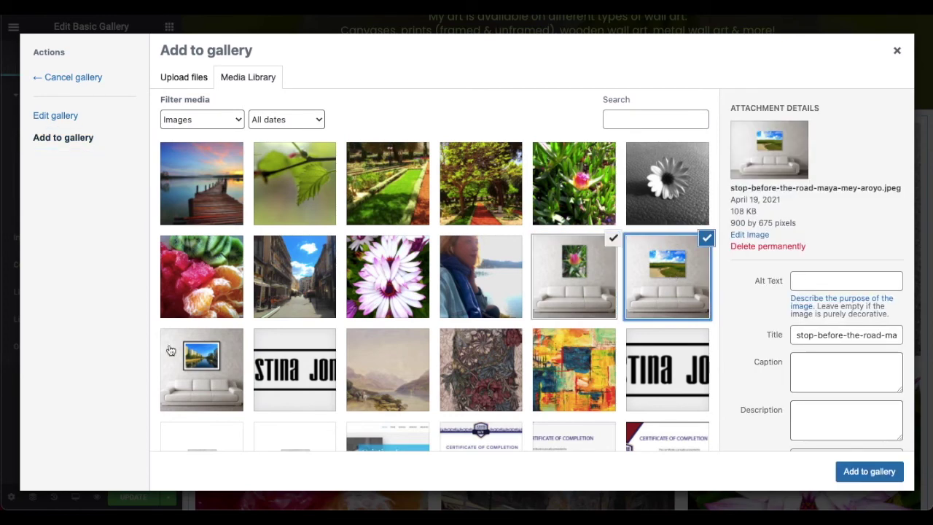
pyautogui.click(208, 365)
pyautogui.click(861, 471)
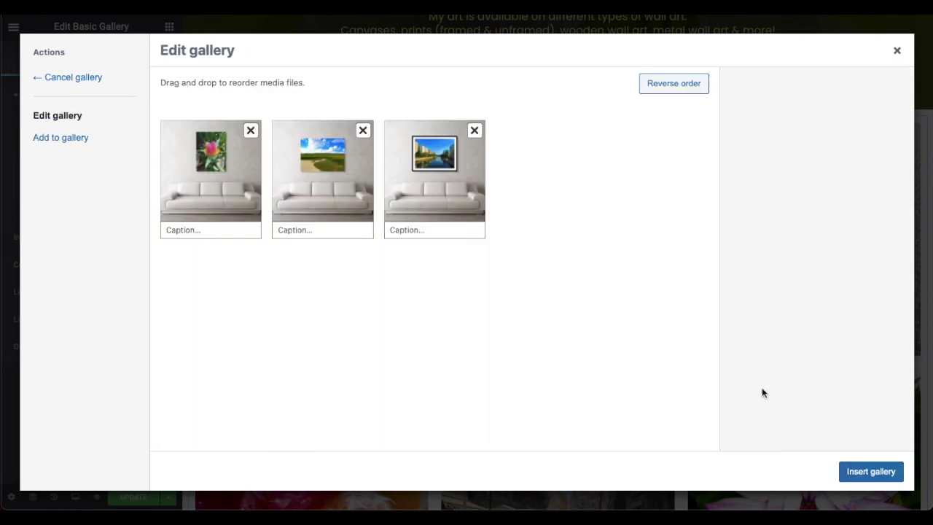
pyautogui.click(870, 471)
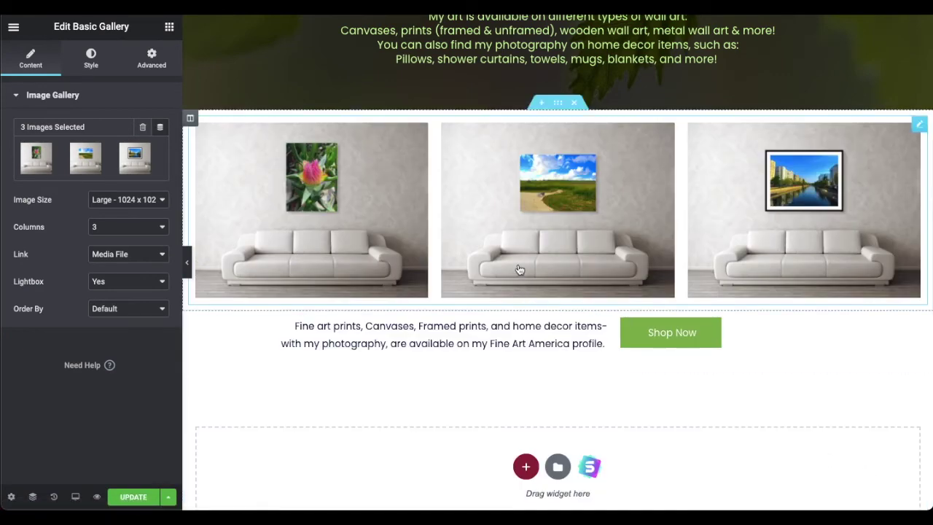
# - Add a new single-column section and move it above the gallery
pyautogui.scroll(2, 513, 174)
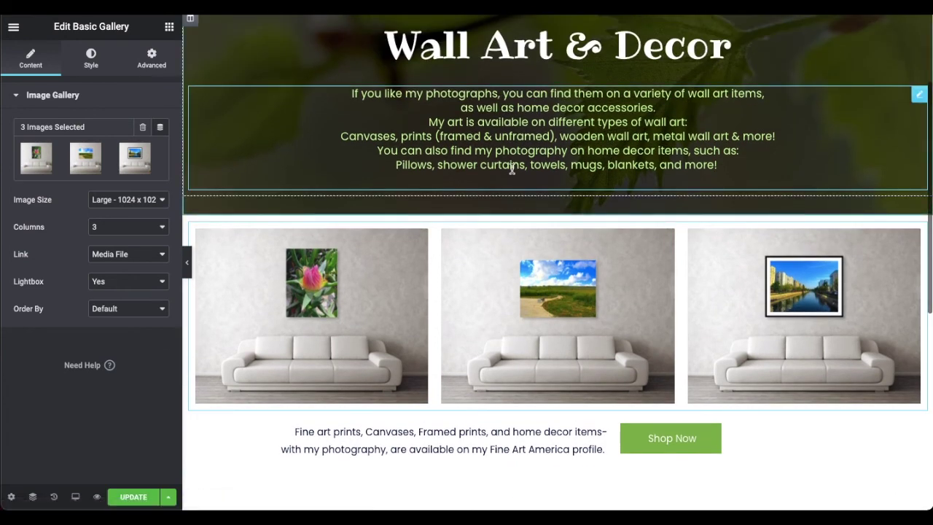
pyautogui.scroll(-2, 512, 169)
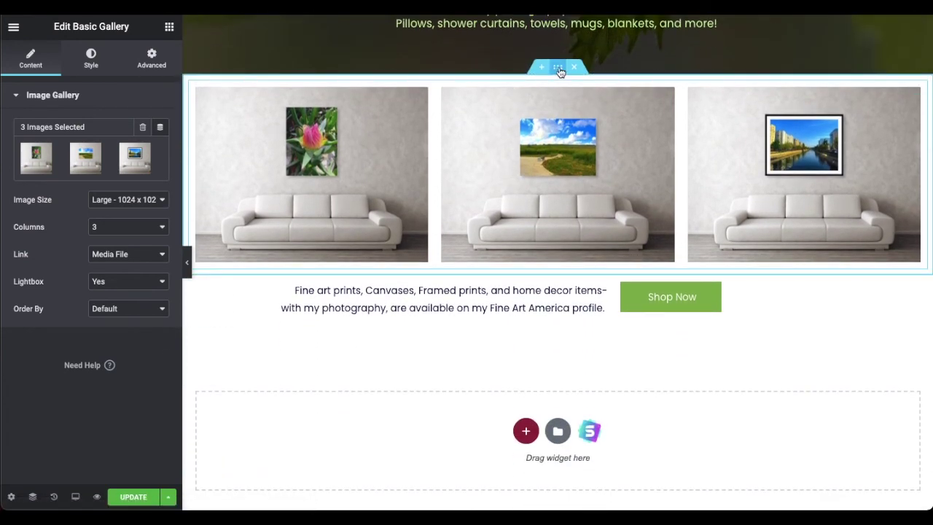
pyautogui.click(525, 431)
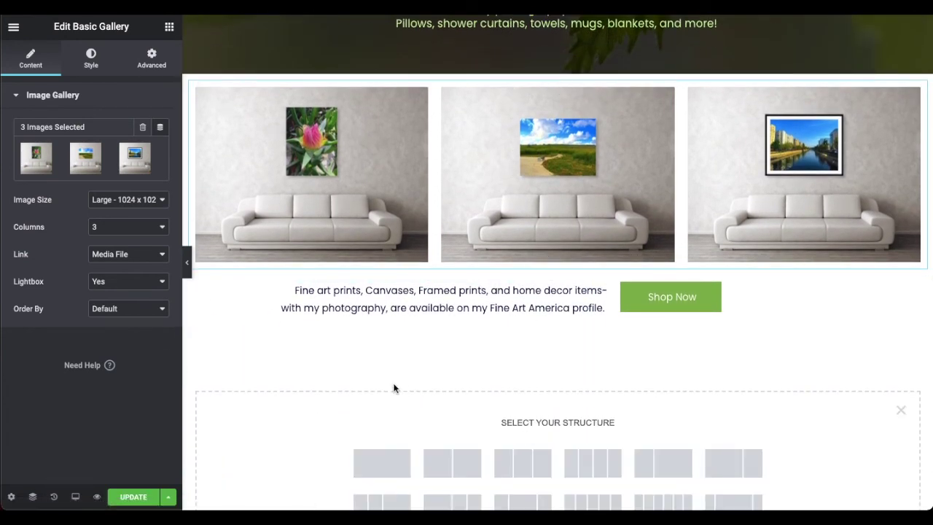
pyautogui.scroll(-1, 394, 386)
pyautogui.click(379, 416)
pyautogui.moveTo(558, 349); pyautogui.dragTo(560, 119)
pyautogui.moveTo(559, 123); pyautogui.dragTo(559, 124)
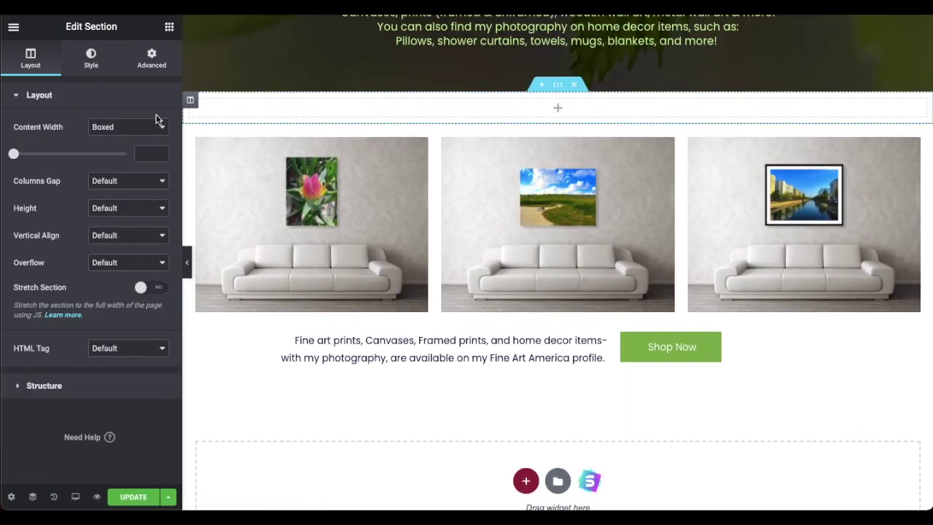
# - Place a centred 'Photography Wall Art' heading in it and start editing the section's top padding
pyautogui.click(169, 29)
pyautogui.moveTo(202, 135); pyautogui.dragTo(505, 110)
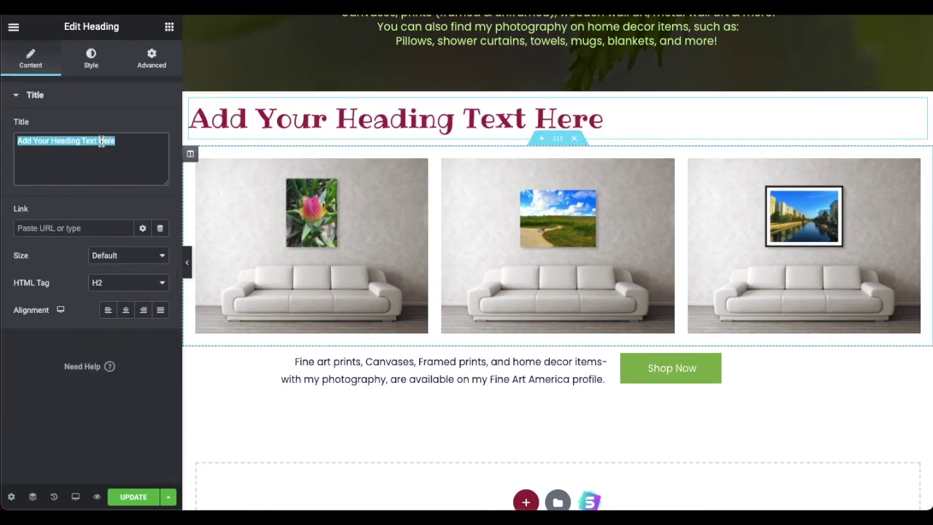
pyautogui.write('Photography Wall Art')
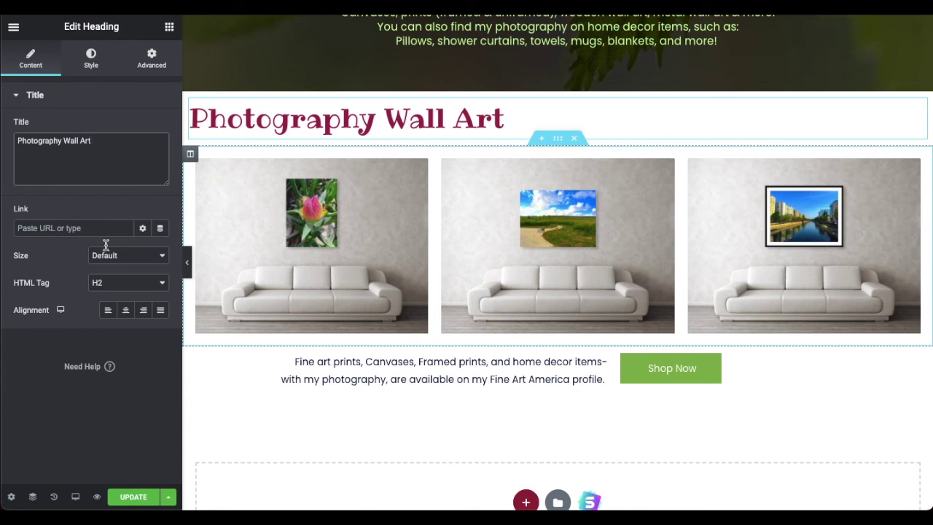
pyautogui.click(125, 310)
pyautogui.click(558, 84)
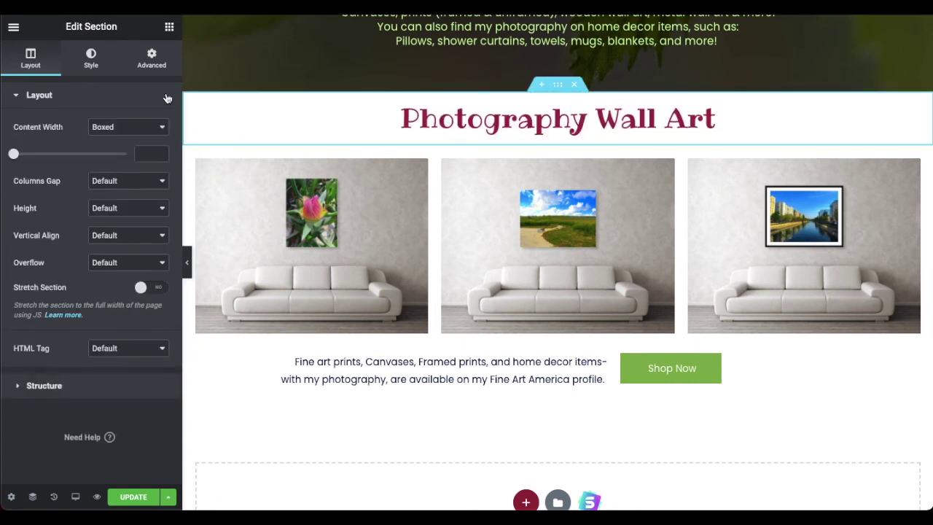
pyautogui.click(152, 59)
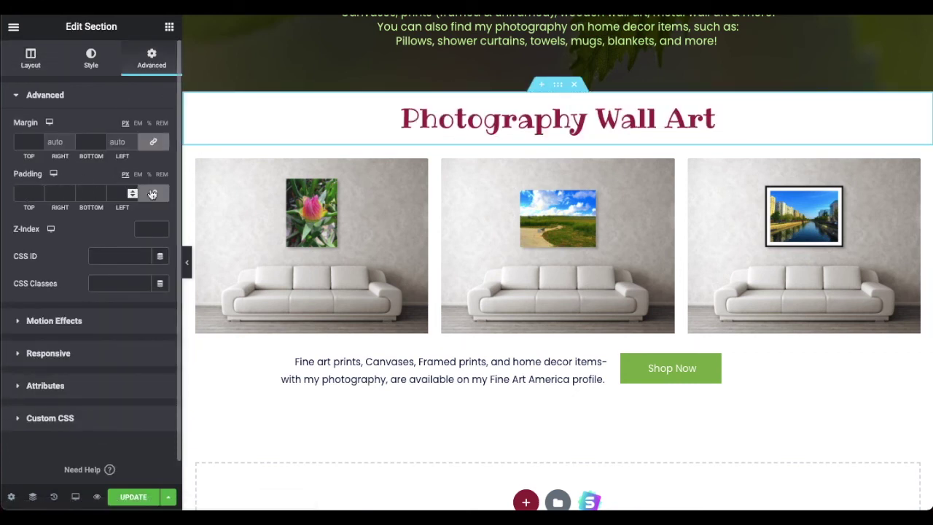
pyautogui.click(22, 194)
# - Set the heading section's top padding to 30 and duplicate the sofa gallery
pyautogui.write('30')
pyautogui.scroll(-1, 620, 129)
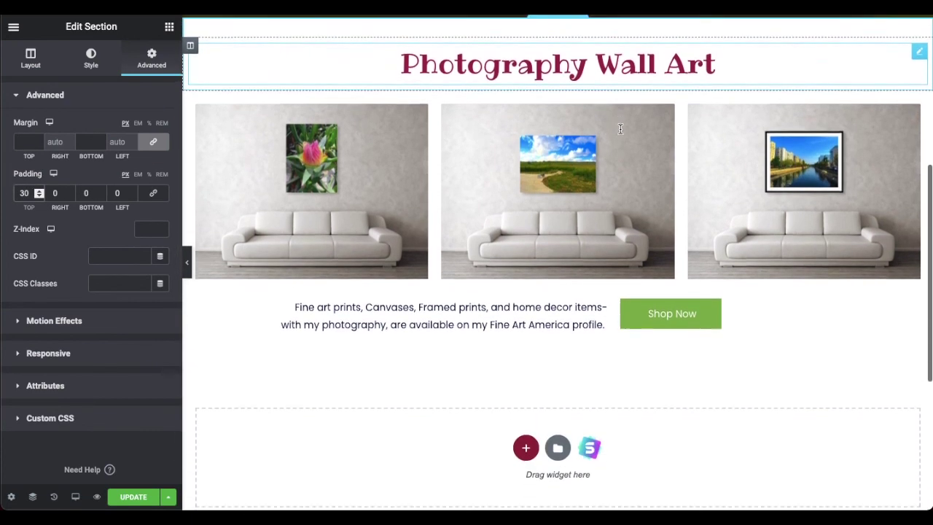
pyautogui.rightClick(920, 106)
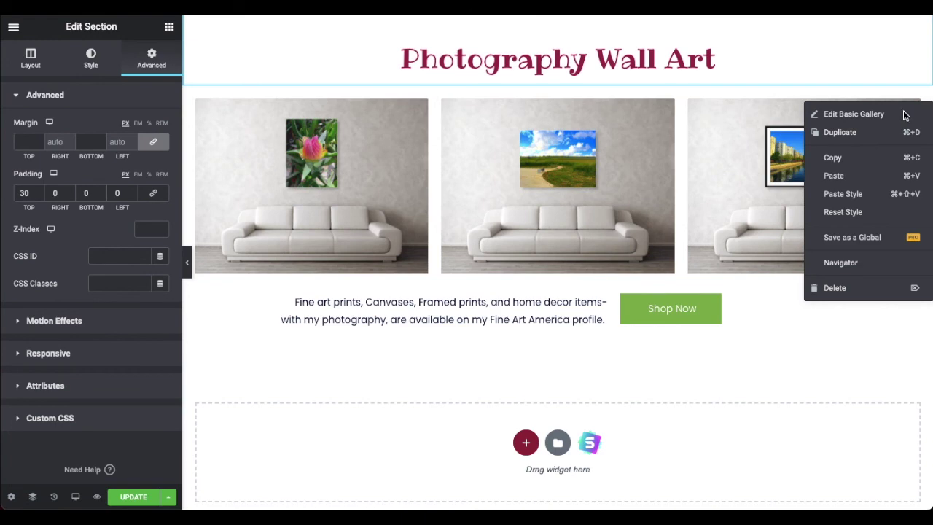
pyautogui.click(848, 132)
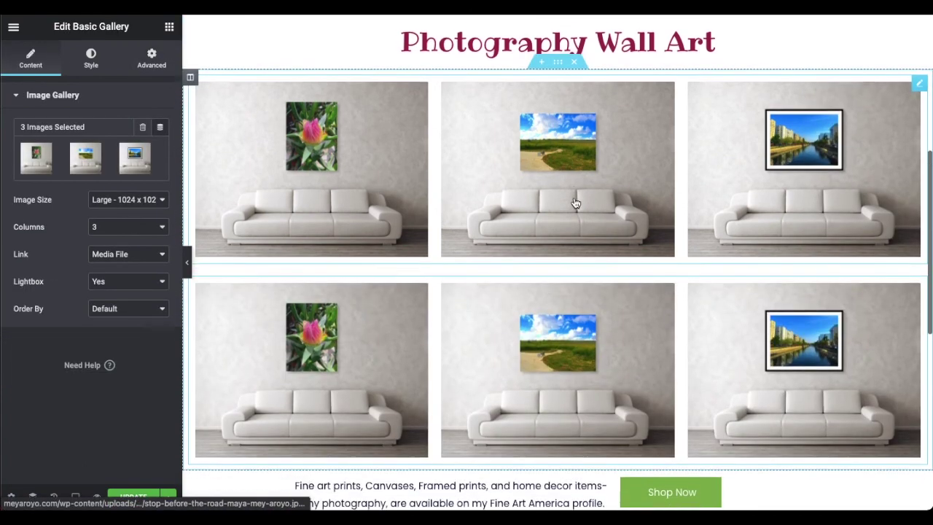
# - Preview the page with the panel hidden, then select the Shop Now button
pyautogui.scroll(-1, 198, 278)
pyautogui.click(188, 261)
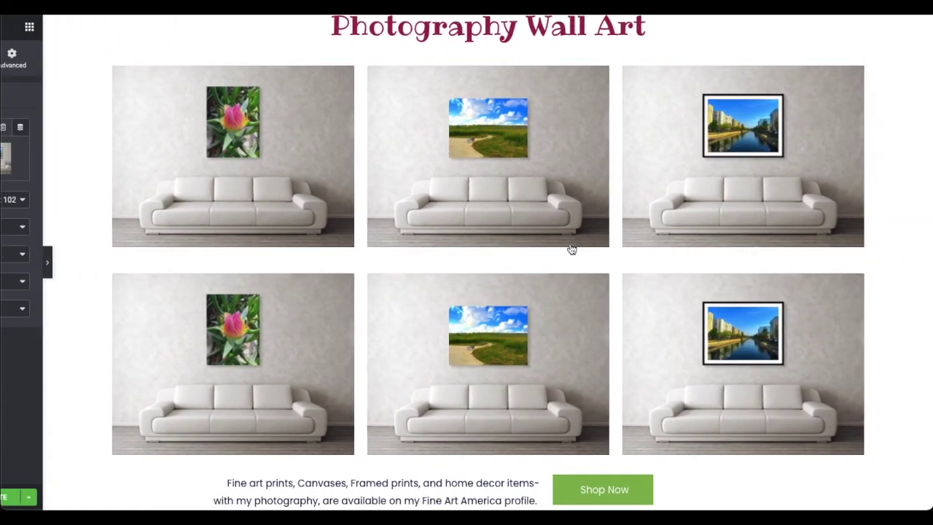
pyautogui.scroll(5, 325, 167)
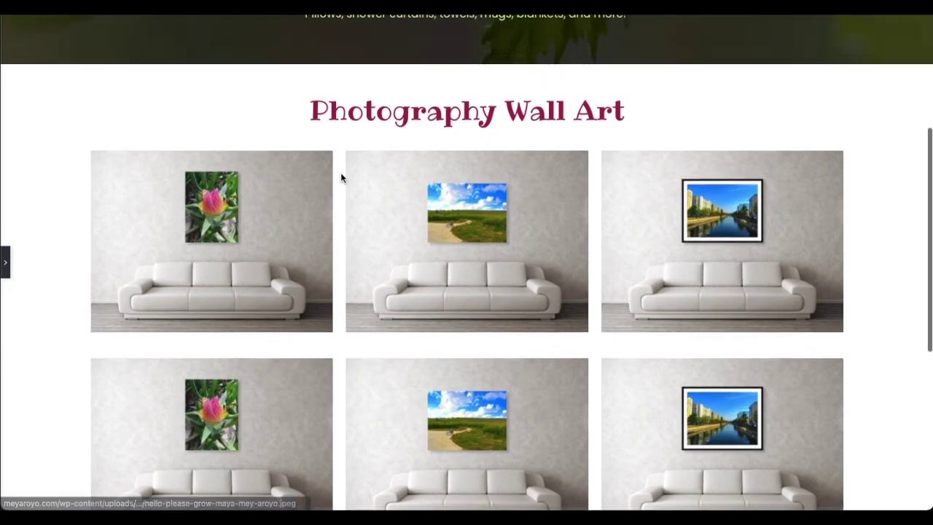
pyautogui.scroll(-5, 437, 241)
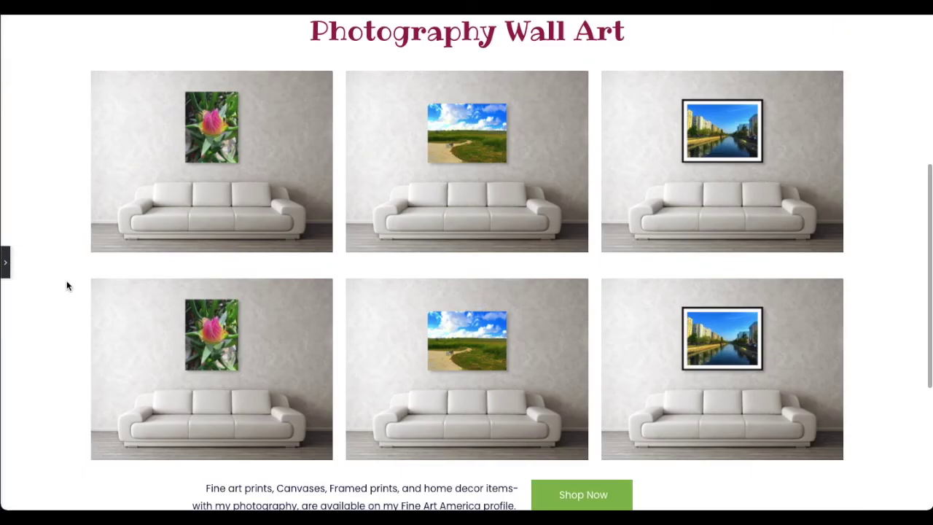
pyautogui.click(7, 262)
pyautogui.scroll(-2, 722, 307)
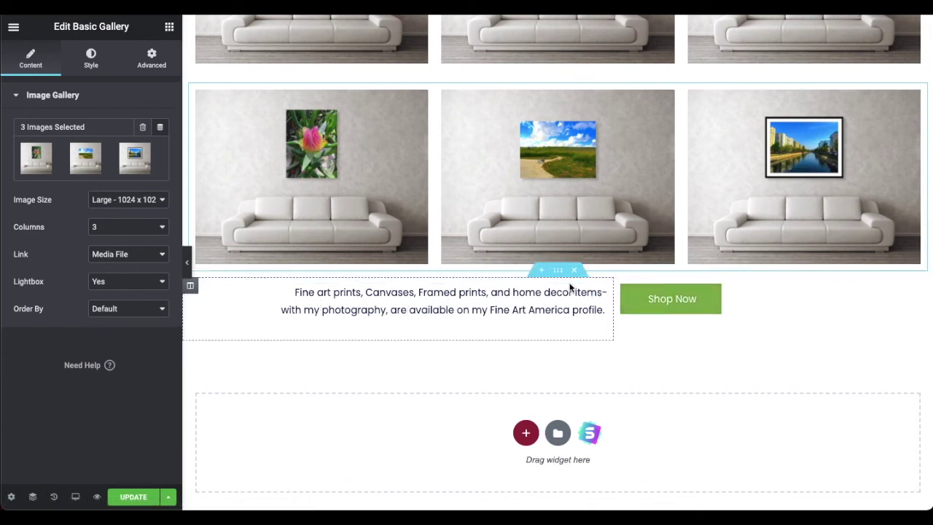
pyautogui.click(704, 306)
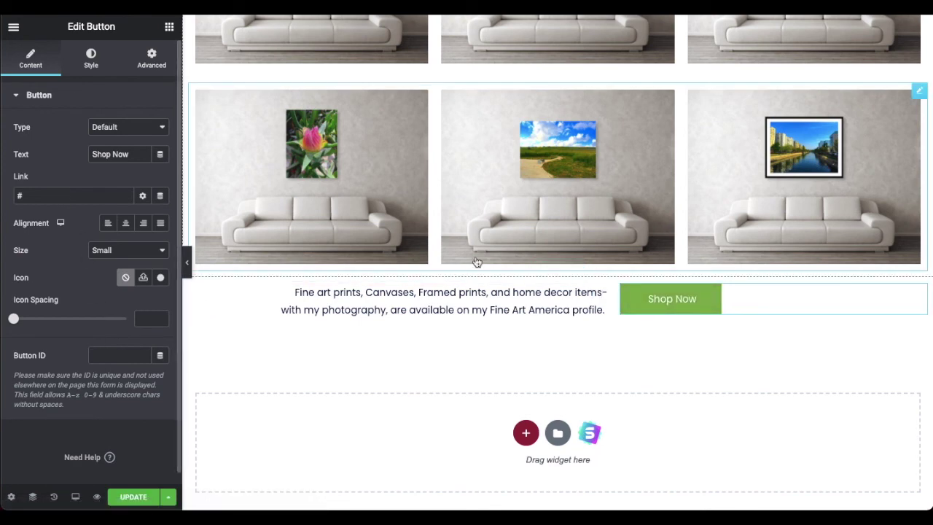
pyautogui.scroll(5, 477, 266)
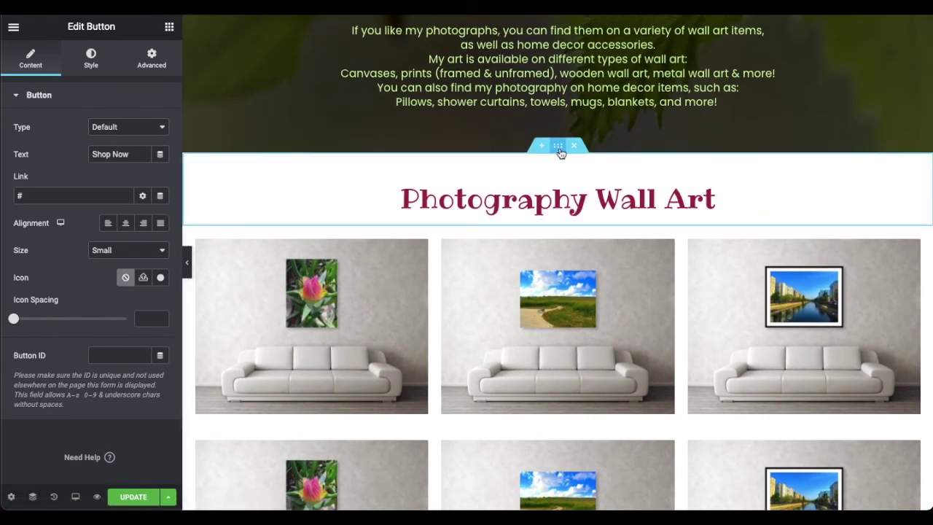
# - Duplicate the heading, gallery, and Fine art prints / Shop Now sections
pyautogui.click(559, 147)
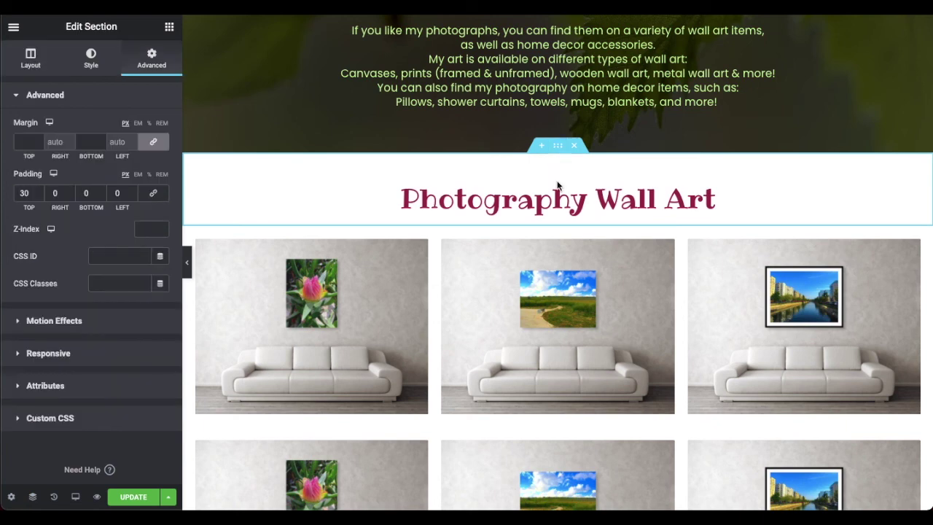
pyautogui.click(558, 220)
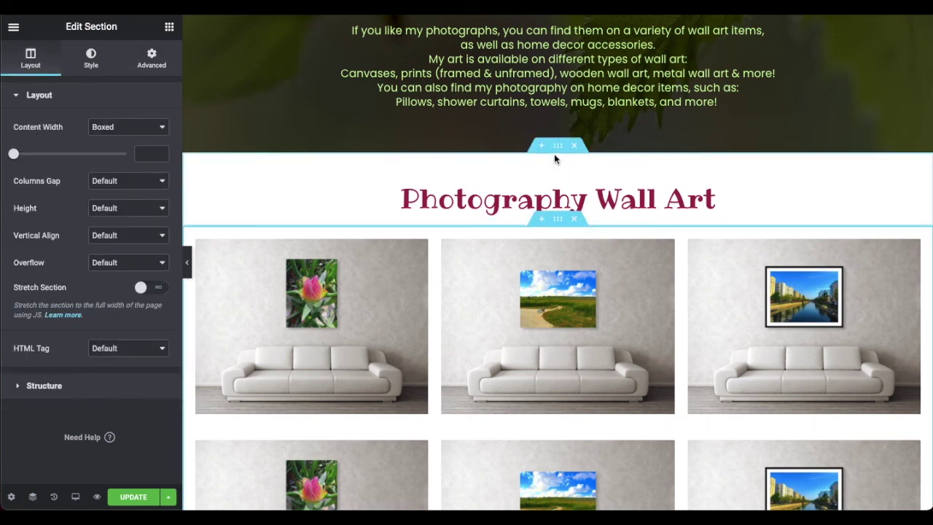
pyautogui.rightClick(556, 148)
pyautogui.click(587, 175)
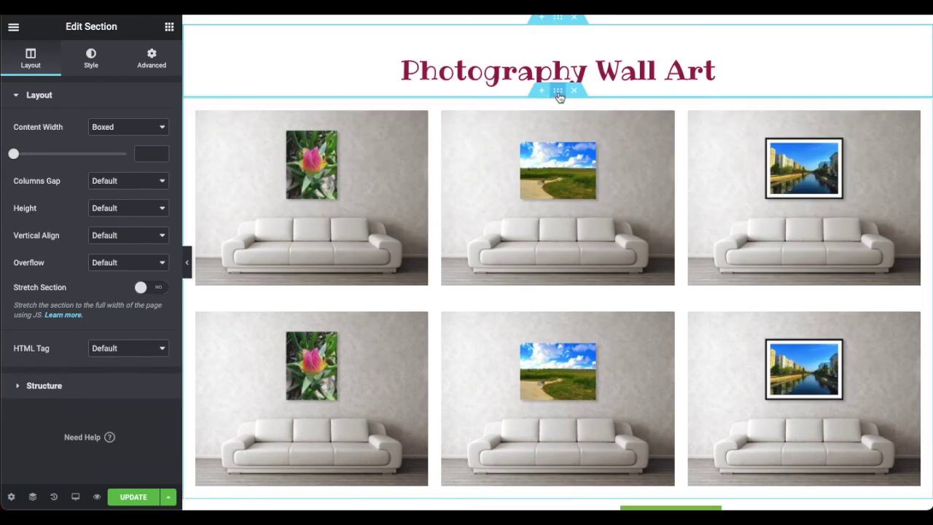
pyautogui.rightClick(558, 92)
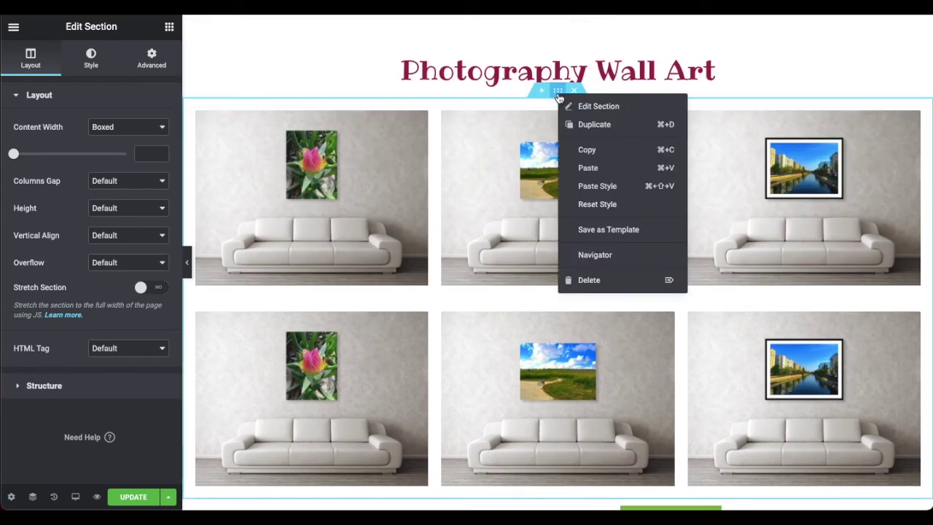
pyautogui.click(573, 123)
pyautogui.scroll(-10, 561, 190)
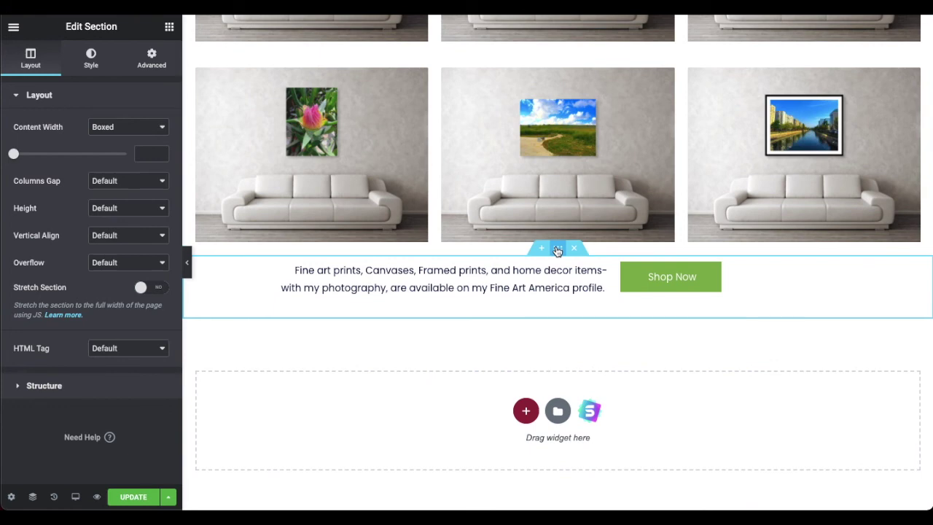
pyautogui.rightClick(559, 248)
pyautogui.click(590, 278)
# - Drag the duplicated sections below the first block's Shop Now text and check the layout
pyautogui.scroll(10, 581, 280)
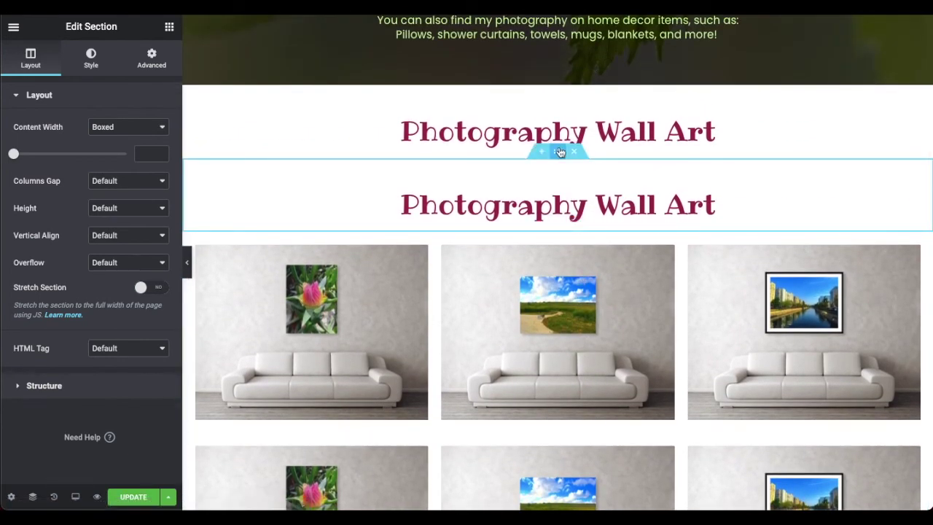
pyautogui.moveTo(559, 155); pyautogui.dragTo(550, 30)
pyautogui.moveTo(565, 88); pyautogui.dragTo(596, 198)
pyautogui.scroll(-5, 596, 198)
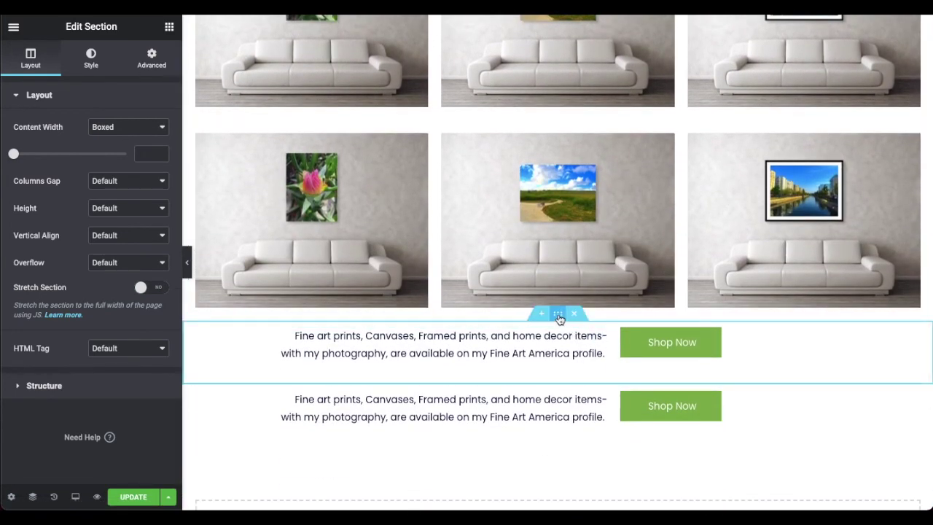
pyautogui.moveTo(558, 314); pyautogui.dragTo(591, 223)
pyautogui.scroll(-10, 592, 223)
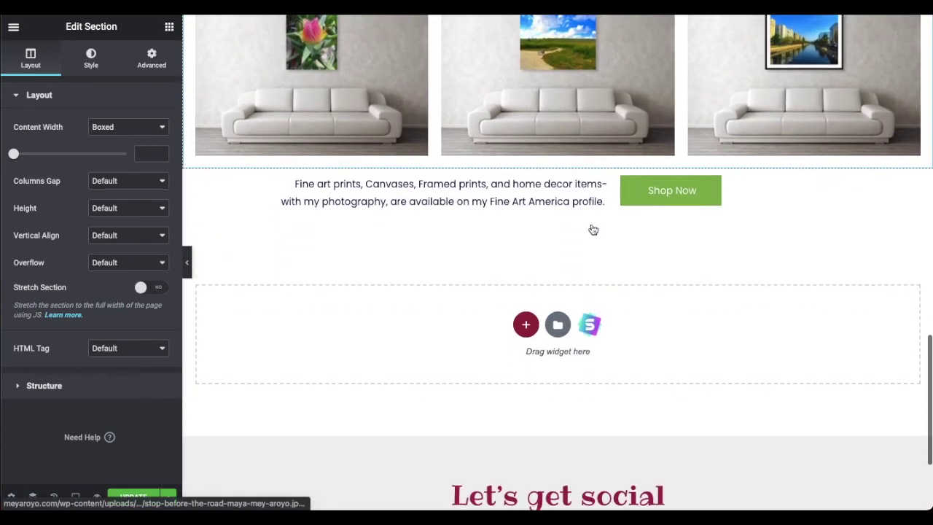
pyautogui.scroll(10, 592, 223)
pyautogui.scroll(9, 591, 223)
pyautogui.scroll(-7, 549, 98)
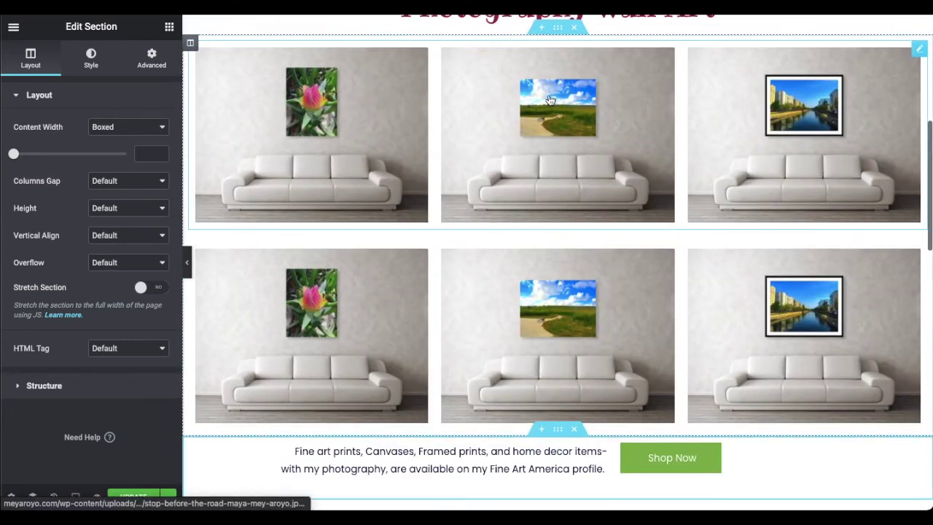
pyautogui.scroll(-3, 549, 98)
# - Change the second gallery heading to 'Photography Home Decor' and select its Shop Now button
pyautogui.click(711, 175)
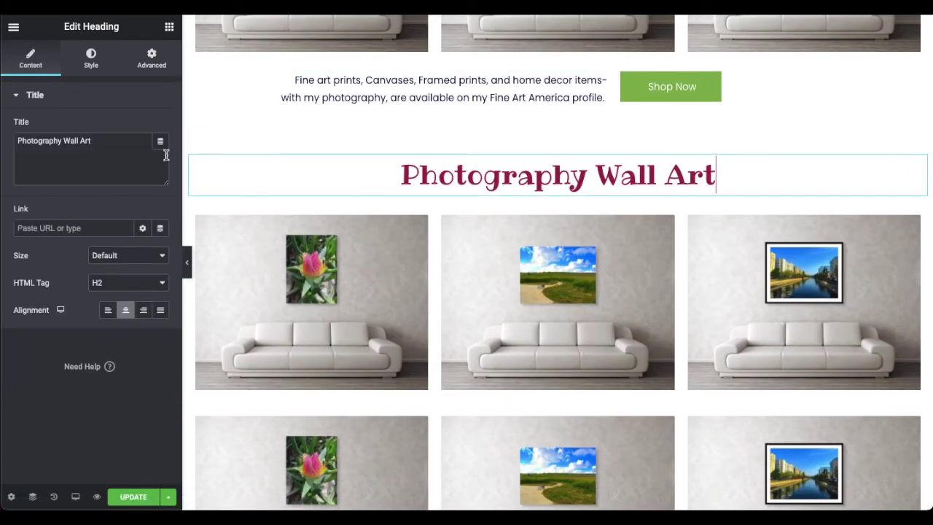
pyautogui.write('Home Decor')
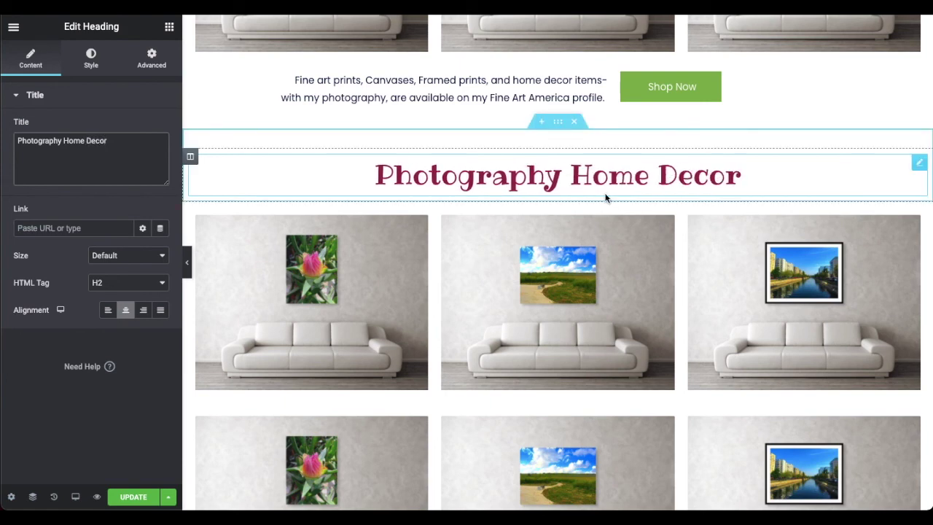
pyautogui.scroll(-2, 605, 197)
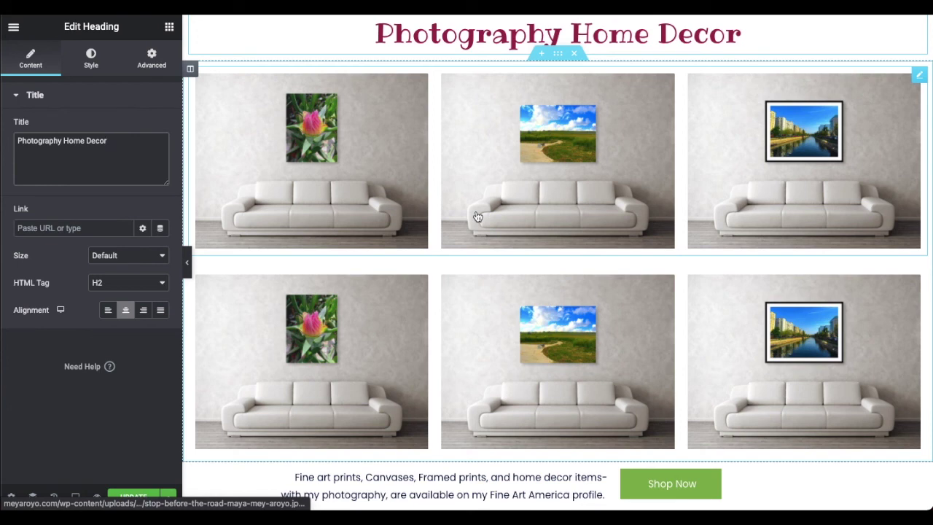
pyautogui.scroll(-2, 741, 235)
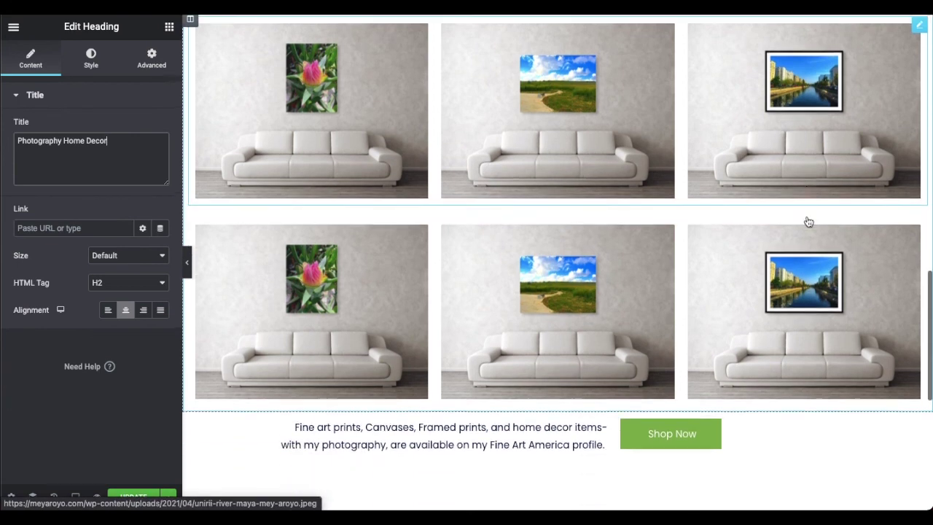
pyautogui.click(667, 345)
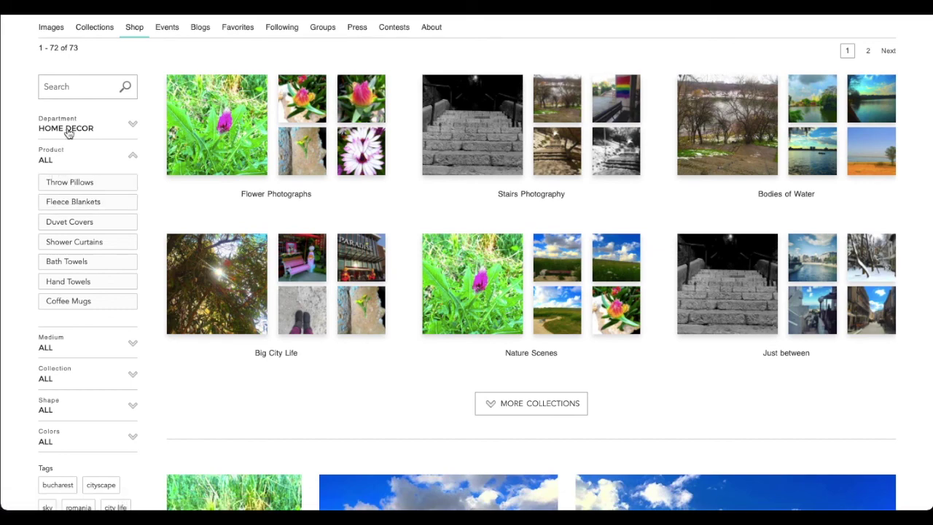
# - Go to the Mey Tribe group's list of pending new images on Fine Art America
pyautogui.scroll(4, 277, 235)
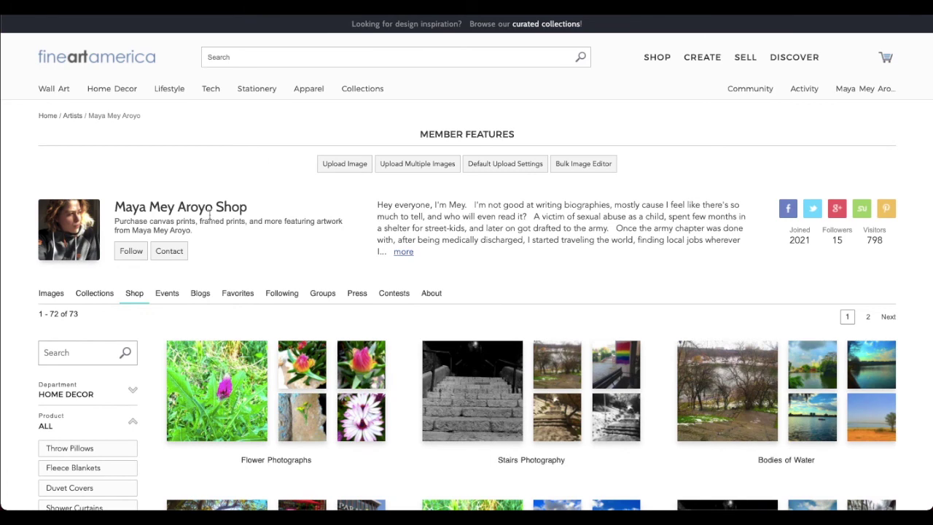
pyautogui.click(323, 295)
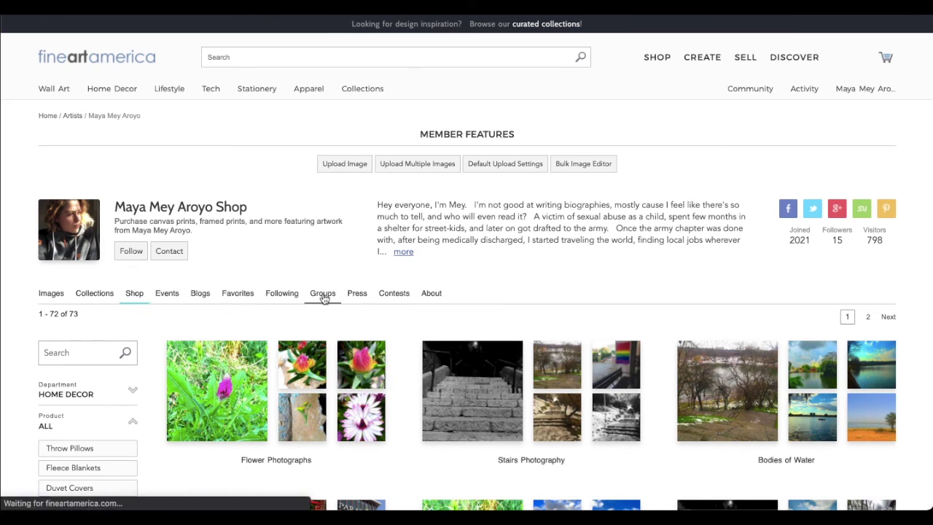
pyautogui.click(440, 383)
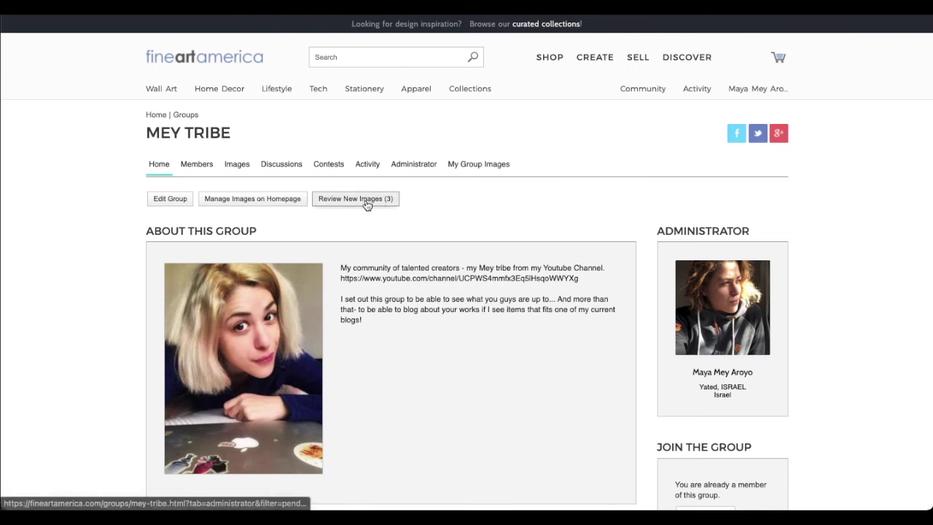
pyautogui.click(367, 201)
# - Approve the selected pending images, including Australian Hibiscus and Gold Horus The Sentinel Amulet, into the group
pyautogui.click(149, 120)
pyautogui.click(150, 180)
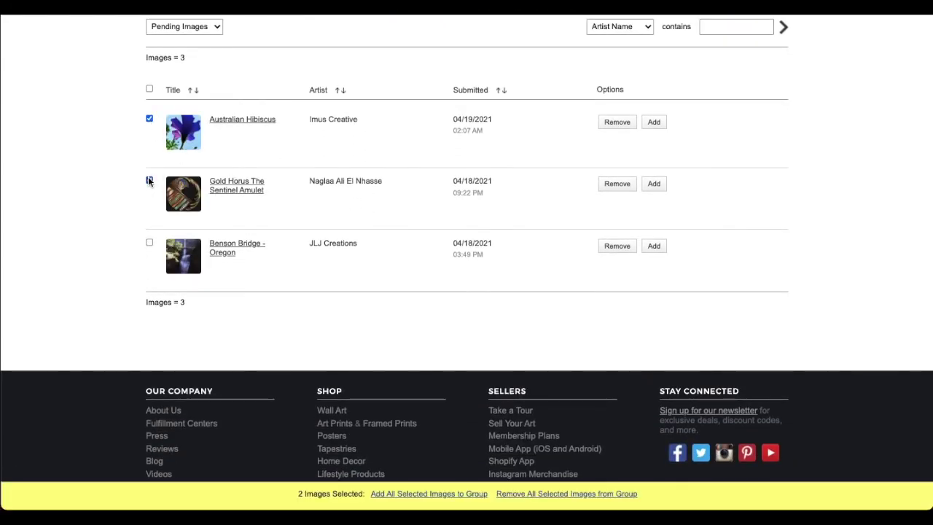
pyautogui.scroll(4, 306, 243)
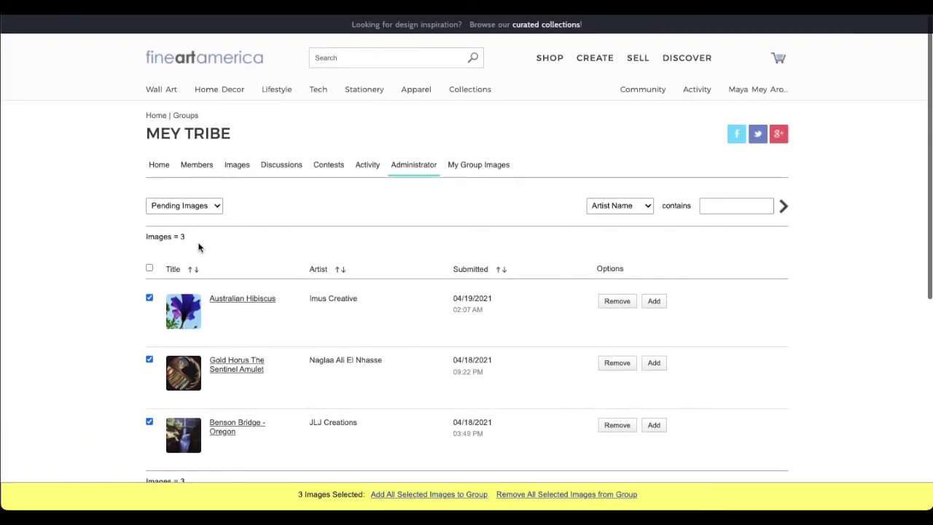
pyautogui.click(202, 207)
pyautogui.click(304, 202)
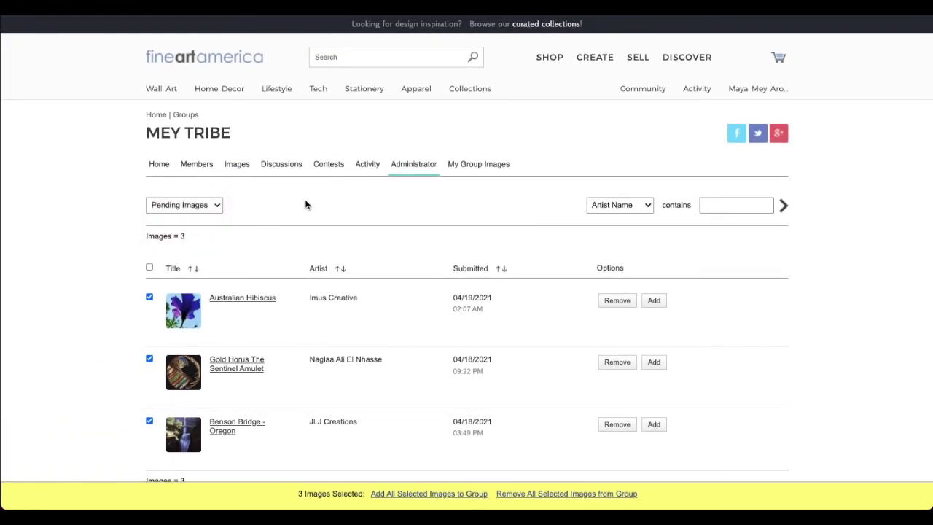
pyautogui.click(434, 493)
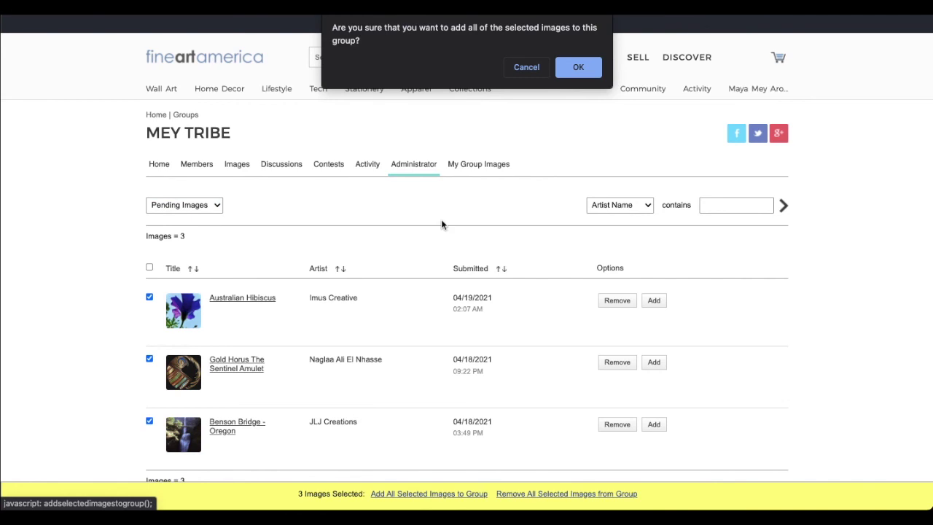
pyautogui.click(582, 73)
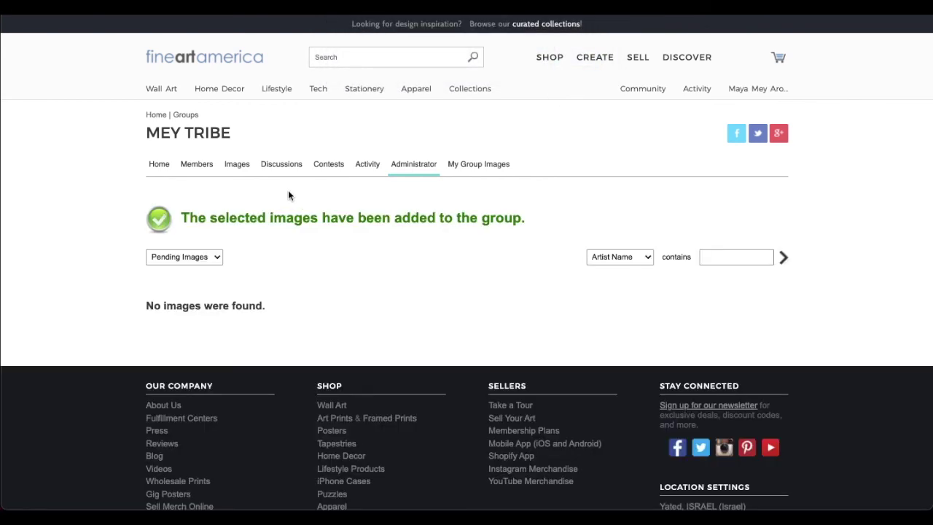
# - Review the Mey Tribe group's images and members, then return to the group's home page
pyautogui.click(233, 164)
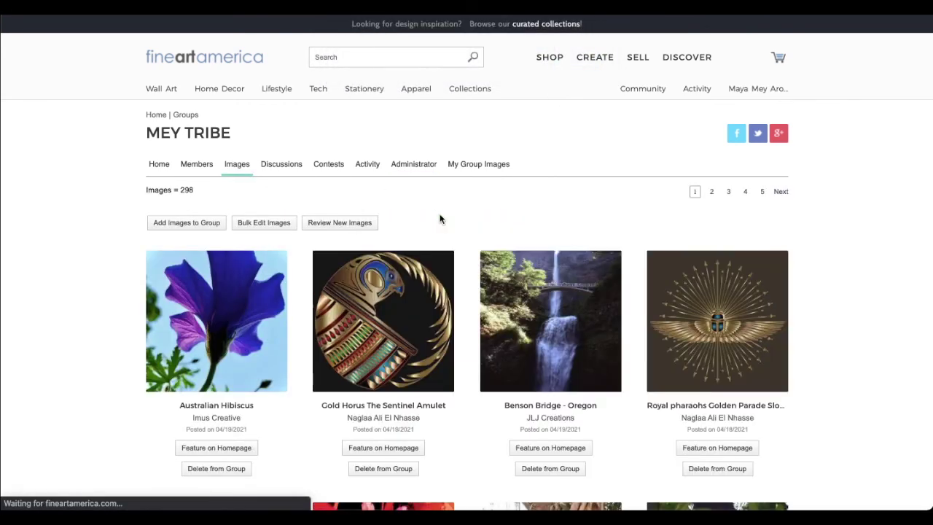
pyautogui.scroll(-8, 439, 219)
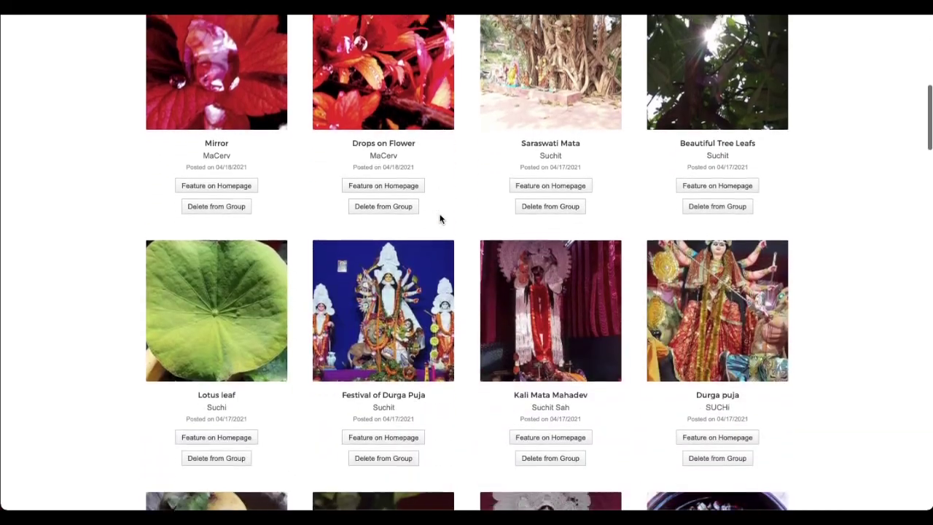
pyautogui.scroll(-11, 439, 218)
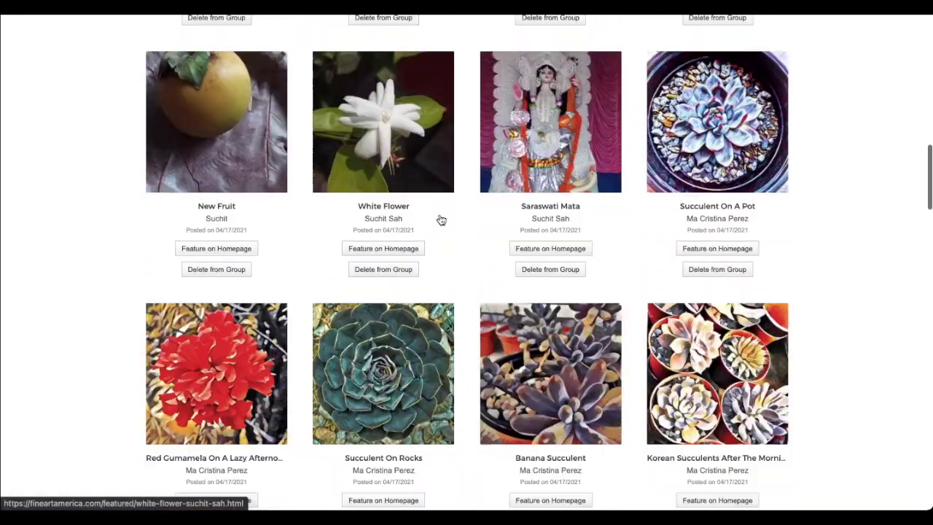
pyautogui.scroll(20, 440, 219)
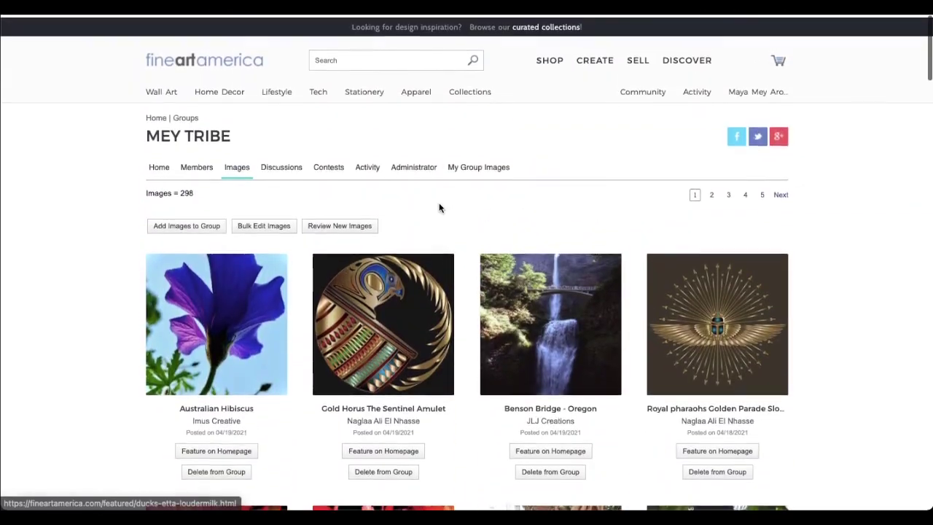
pyautogui.click(196, 164)
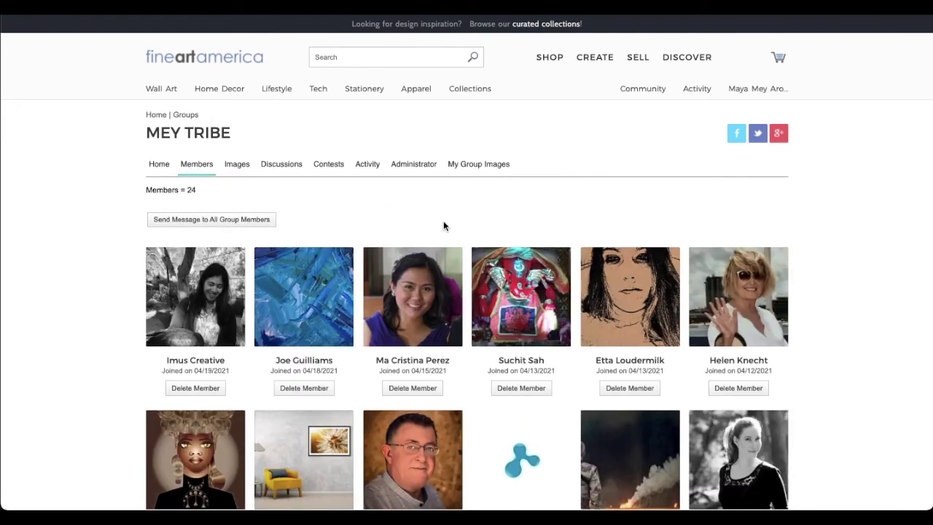
pyautogui.scroll(-1, 444, 222)
pyautogui.scroll(-1, 444, 226)
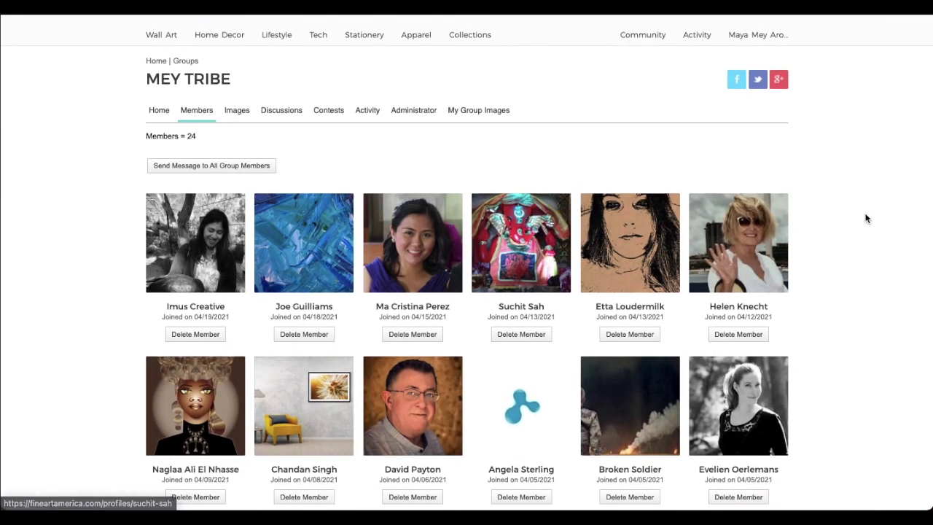
pyautogui.scroll(-3, 815, 224)
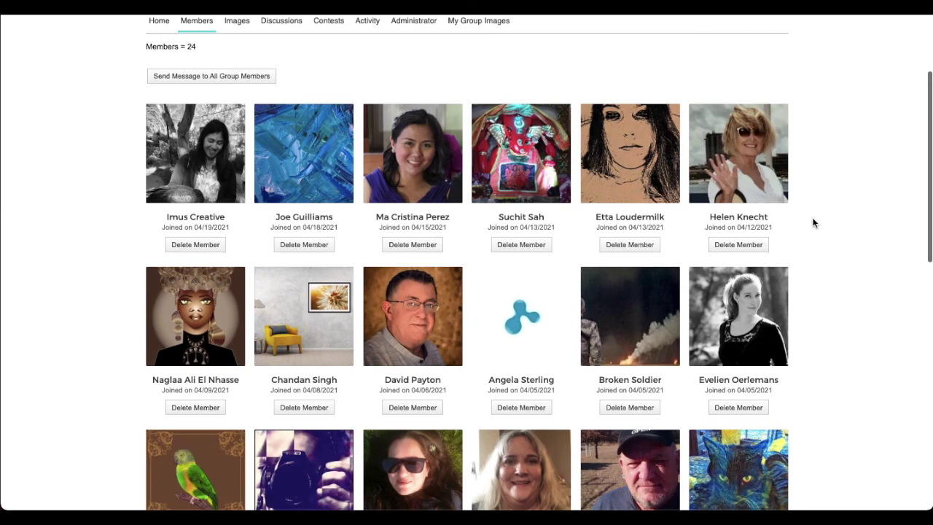
pyautogui.scroll(-3, 815, 223)
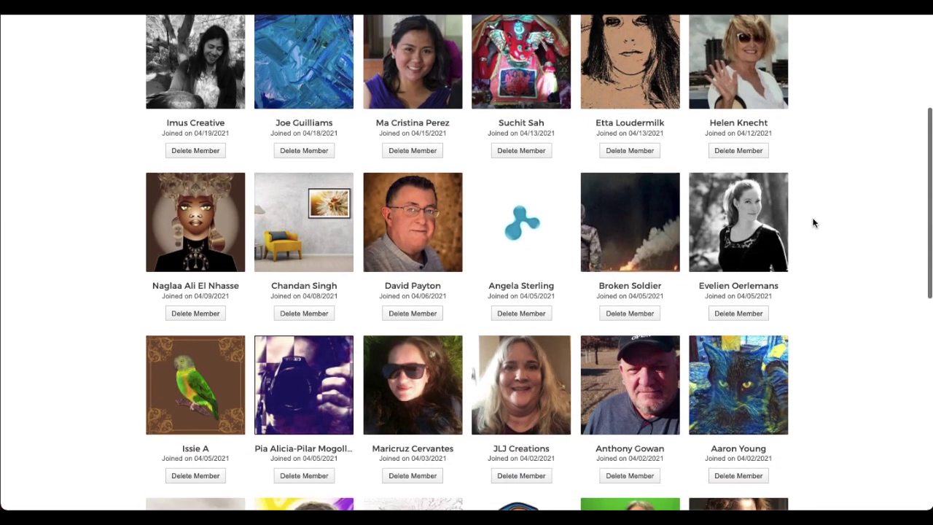
pyautogui.scroll(-6, 815, 226)
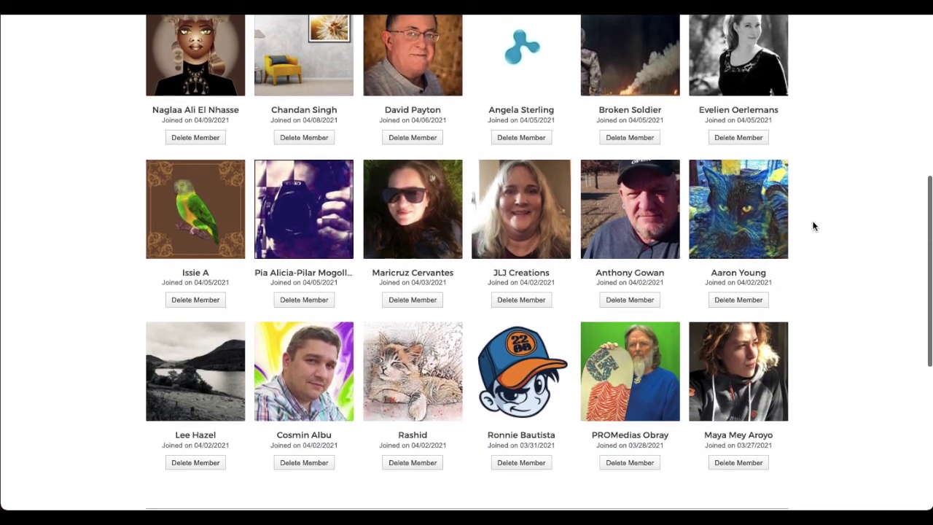
pyautogui.scroll(-4, 814, 226)
pyautogui.scroll(-4, 815, 226)
pyautogui.scroll(20, 814, 226)
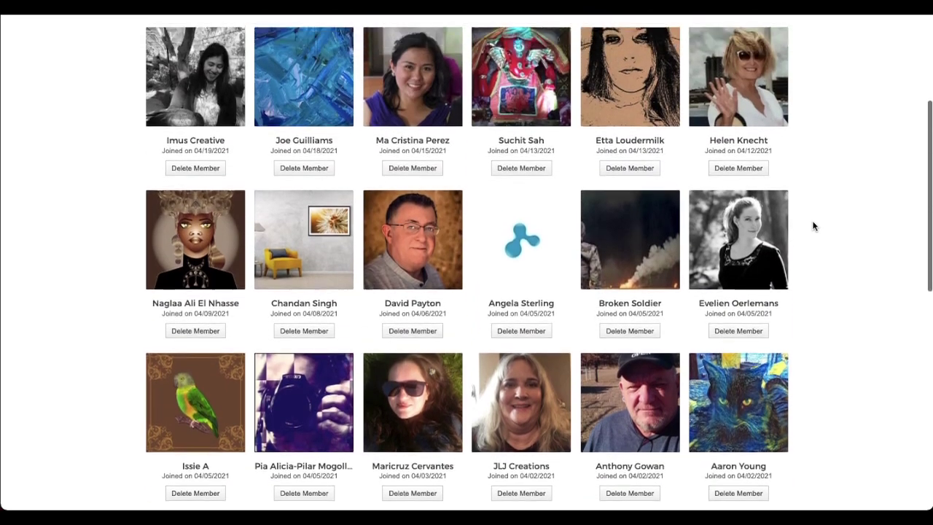
pyautogui.scroll(1, 815, 226)
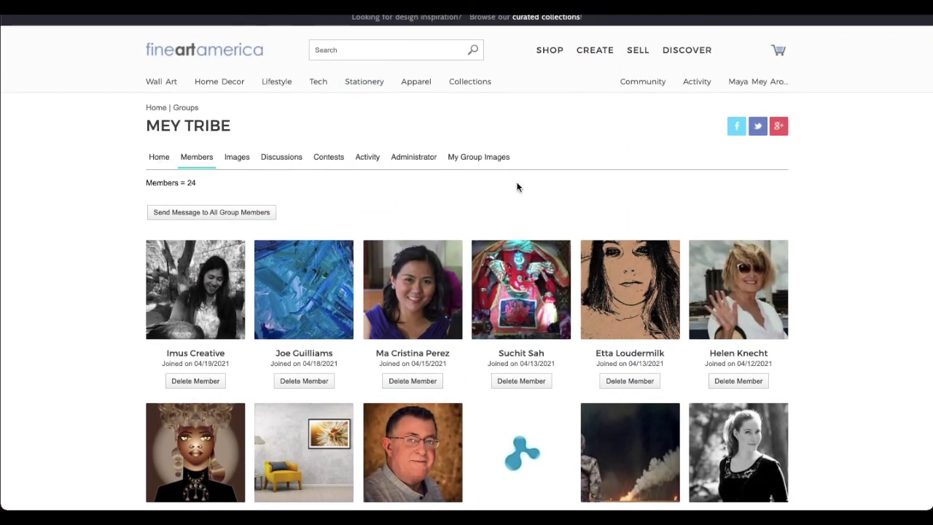
pyautogui.scroll(-4, 837, 222)
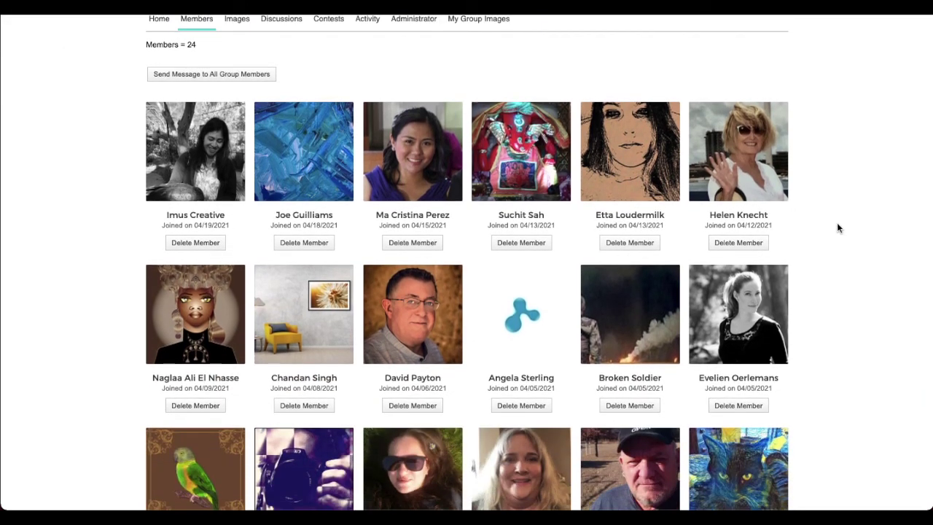
pyautogui.scroll(4, 842, 301)
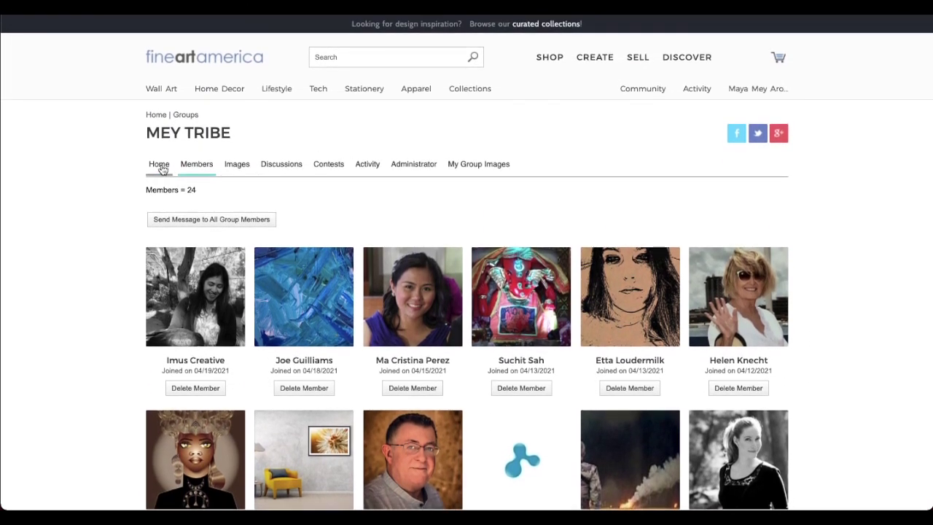
pyautogui.click(159, 166)
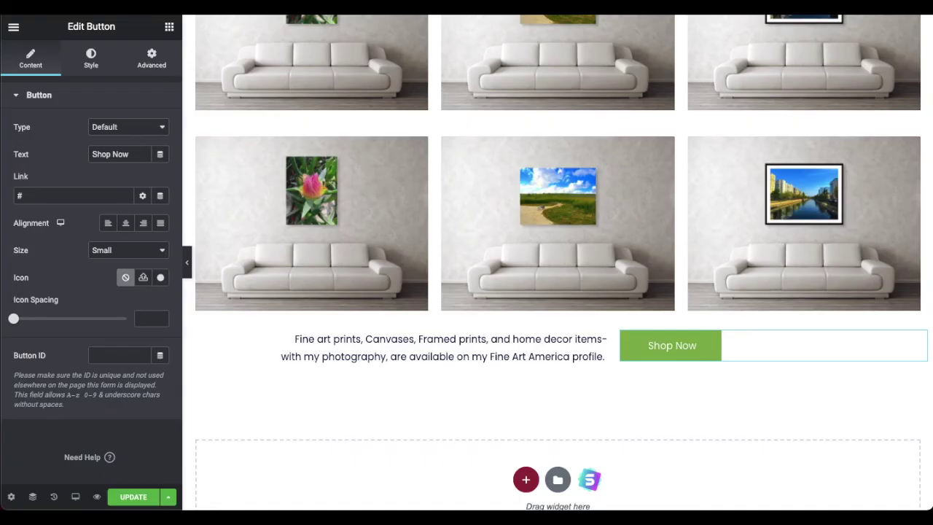
pyautogui.scroll(5, 385, 277)
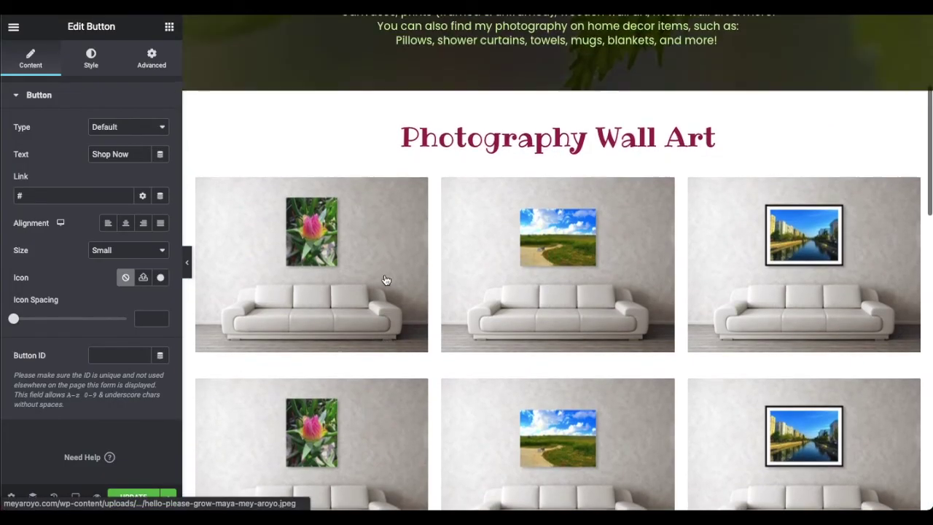
# - Save the Wall Art & Decor page as an Elementor template named 'Products page'
pyautogui.scroll(3, 626, 278)
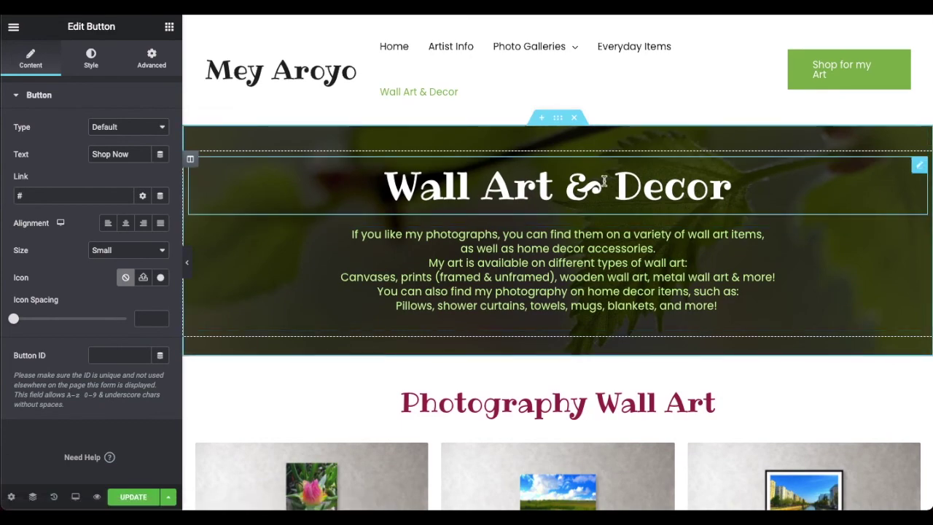
pyautogui.scroll(-5, 603, 181)
pyautogui.scroll(-5, 603, 181)
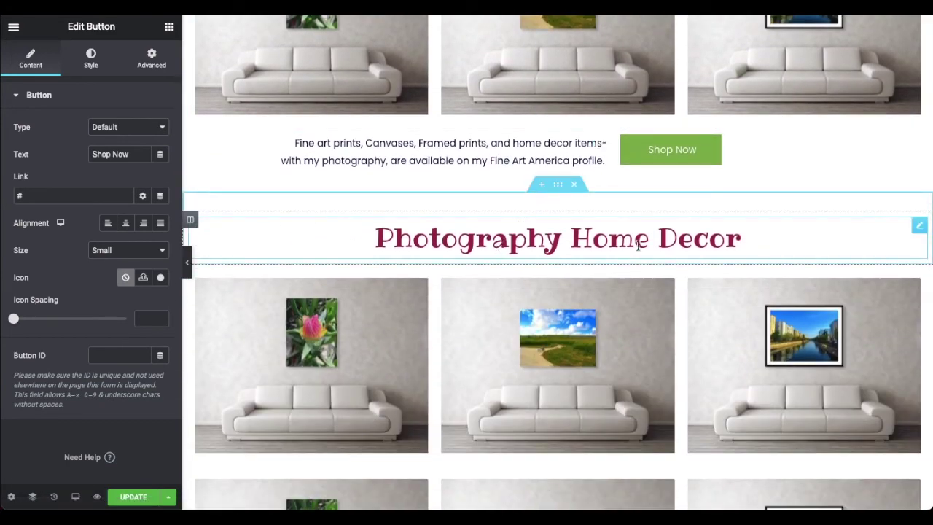
pyautogui.scroll(-5, 661, 254)
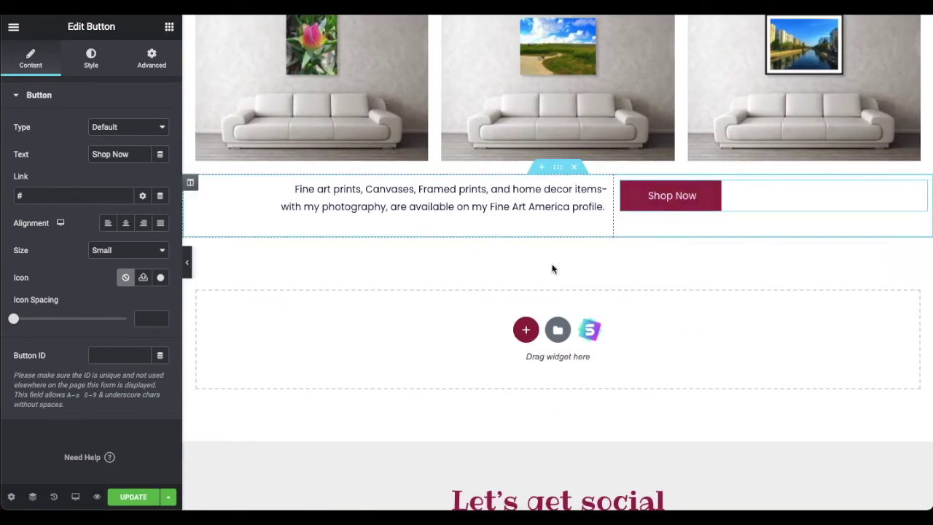
pyautogui.scroll(7, 541, 281)
pyautogui.scroll(-3, 543, 154)
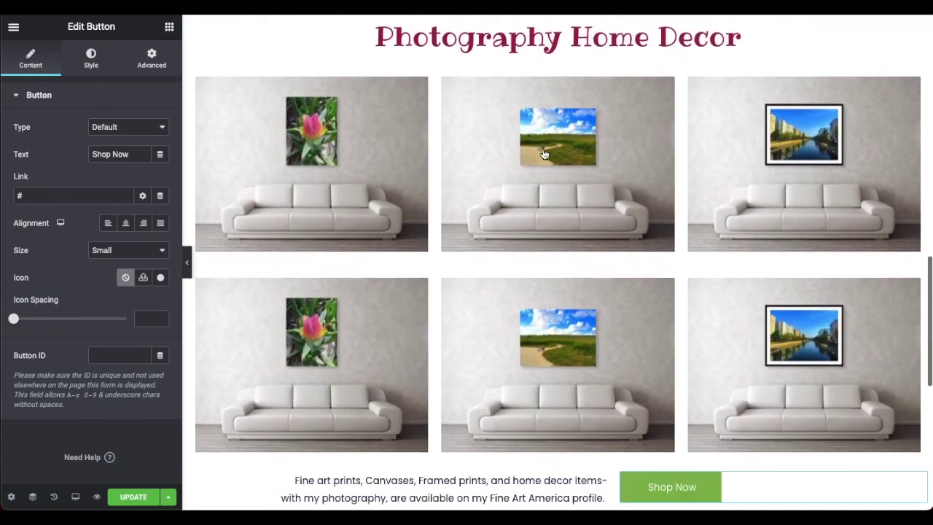
pyautogui.scroll(-4, 543, 154)
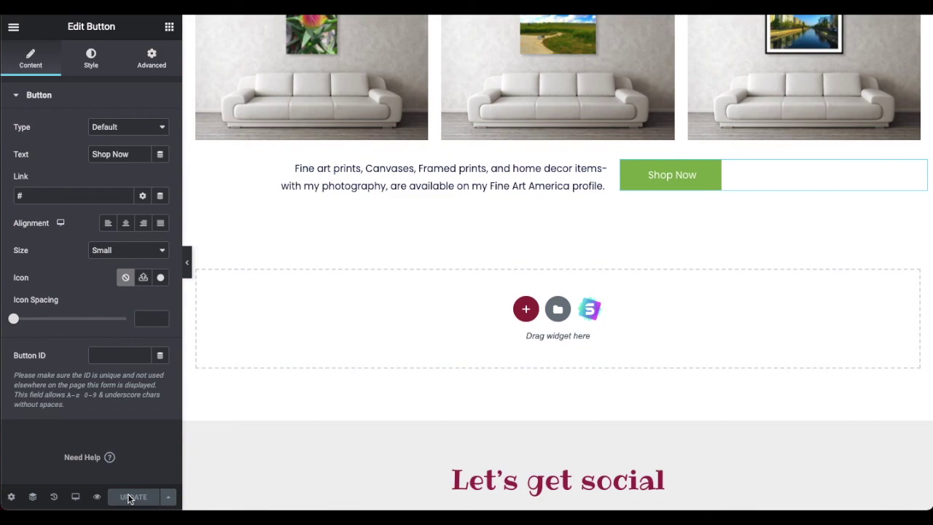
pyautogui.click(165, 501)
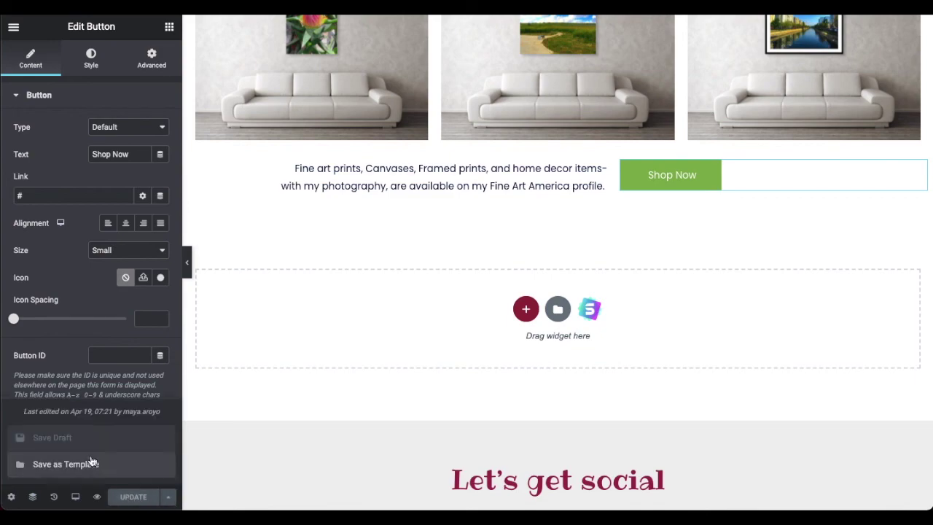
pyautogui.click(65, 465)
pyautogui.click(365, 277)
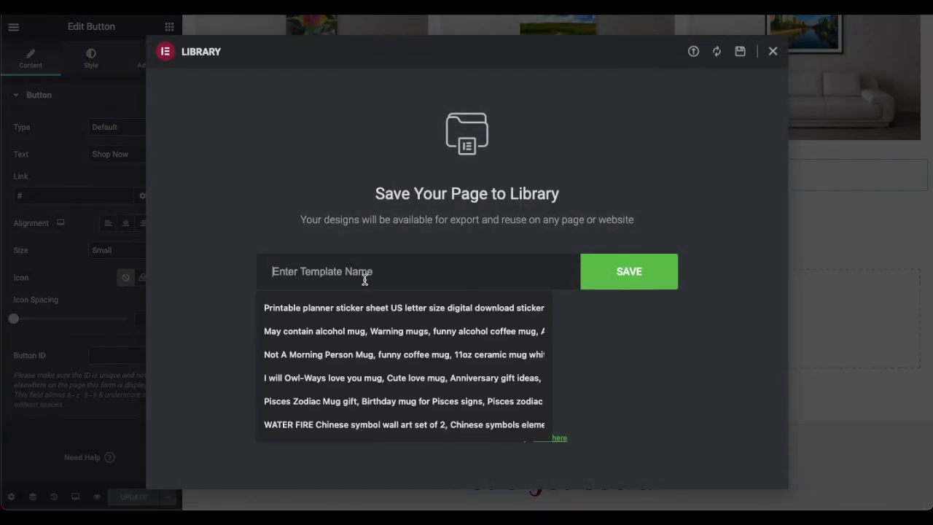
pyautogui.write('Products')
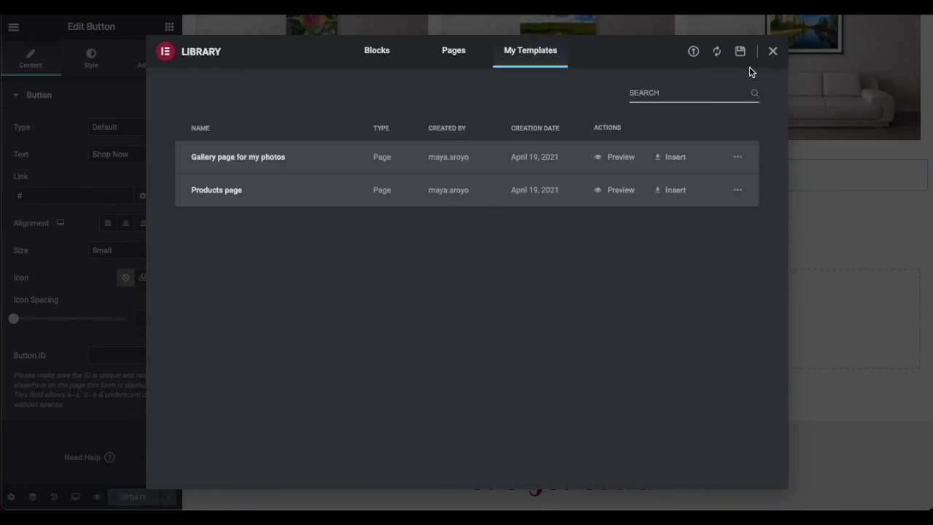
pyautogui.click(773, 51)
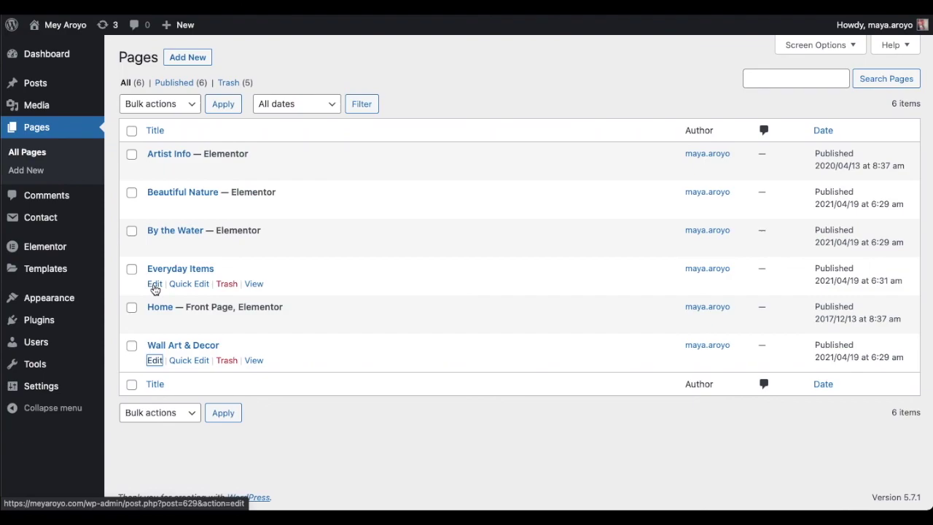
# - Insert the 'Products page' template into the Everyday Items page, importing its document settings
pyautogui.click(154, 284)
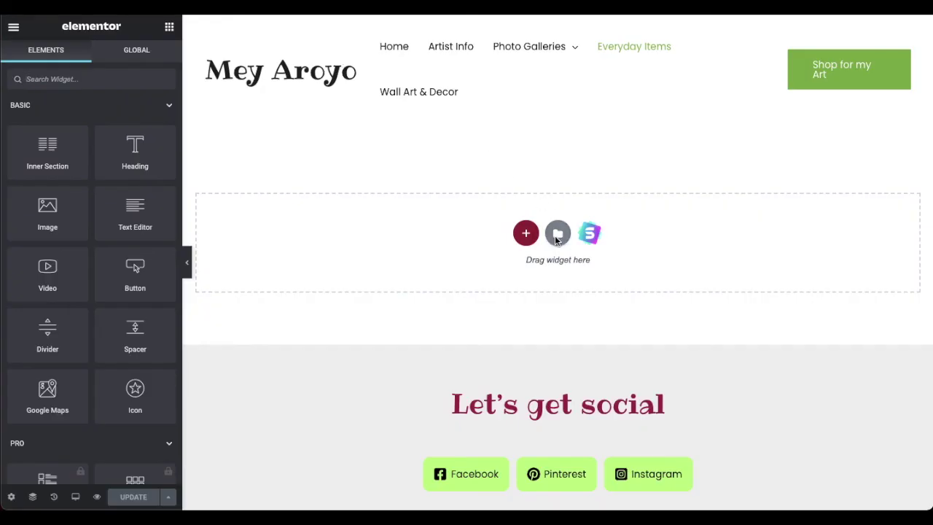
pyautogui.click(557, 234)
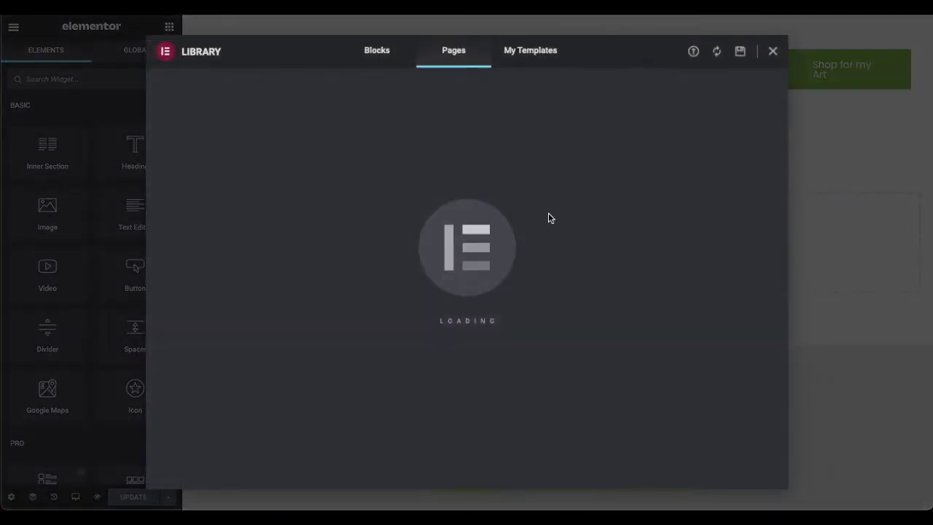
pyautogui.click(529, 52)
pyautogui.click(675, 190)
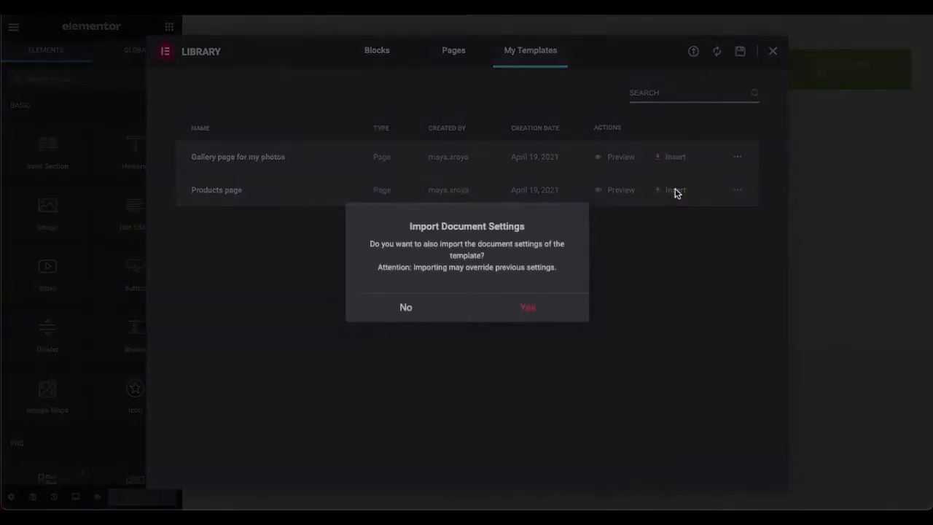
pyautogui.click(553, 306)
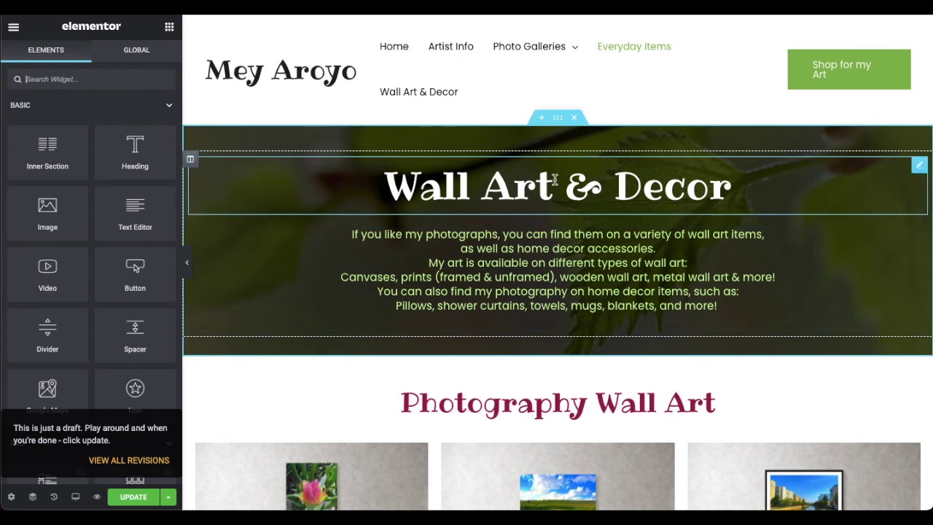
pyautogui.click(11, 497)
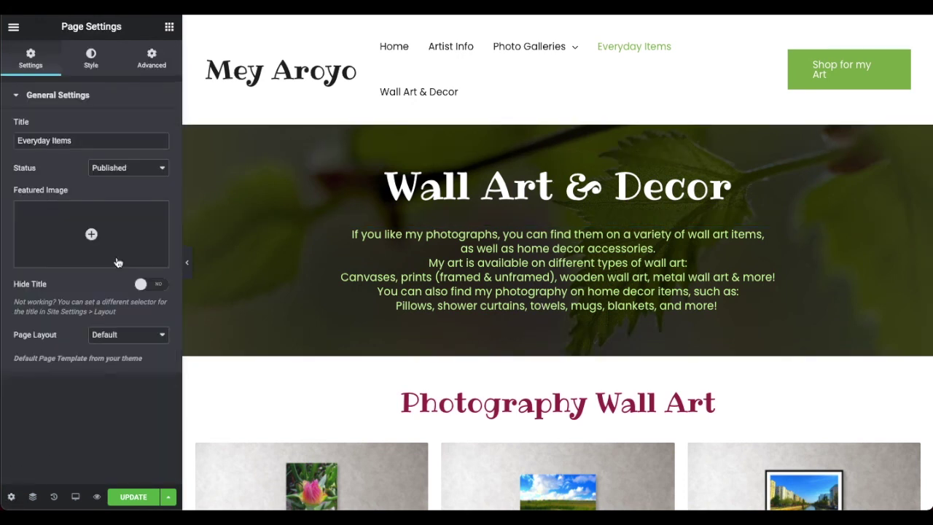
# - Change the banner heading from Wall Art & Decor to 'Everyday Items'
pyautogui.click(493, 186)
pyautogui.tripleClick(95, 159)
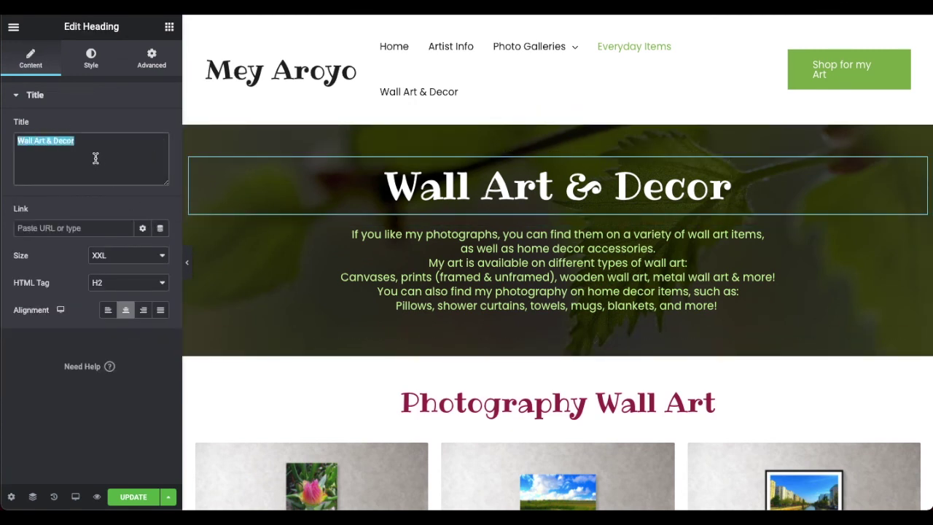
pyautogui.write('Everyday items')
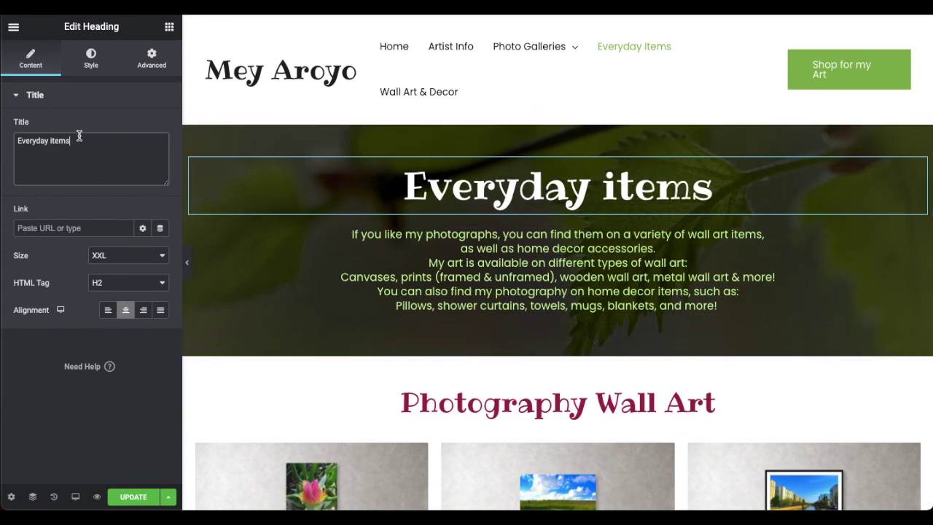
pyautogui.click(51, 141)
pyautogui.press('BackSpace')
pyautogui.write('I')
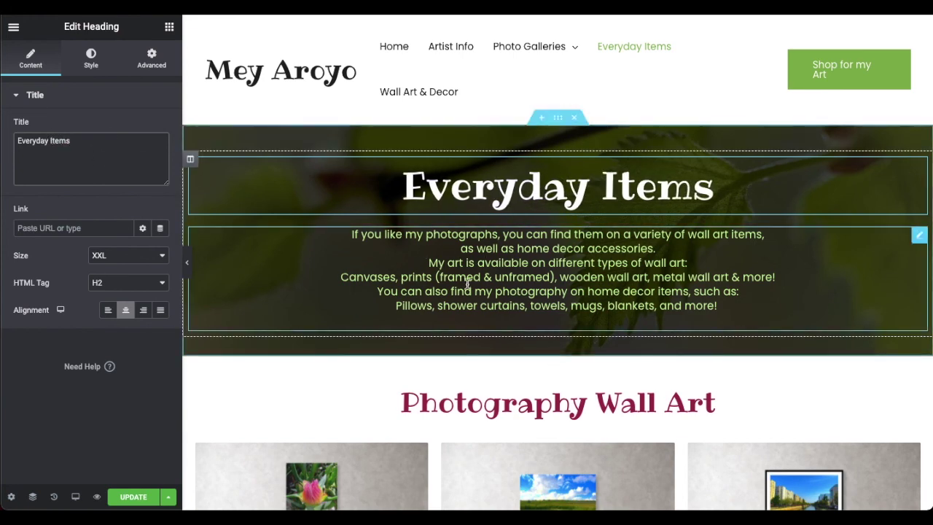
# - Replace the banner's intro paragraph with new text about everyday items like tote bags and pouches
pyautogui.click(379, 270)
pyautogui.doubleClick(33, 241)
pyautogui.hotkey('ctrl', 'a')
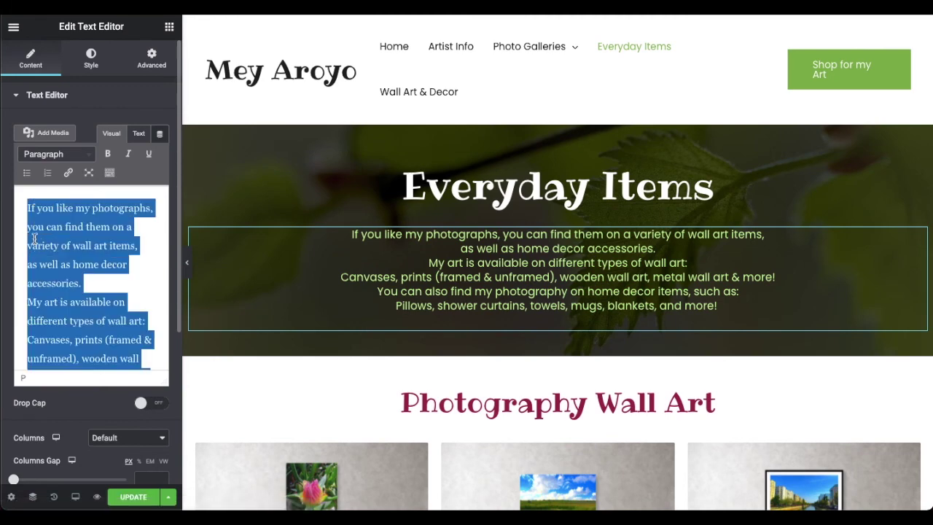
pyautogui.write('My photography- on everyday items')
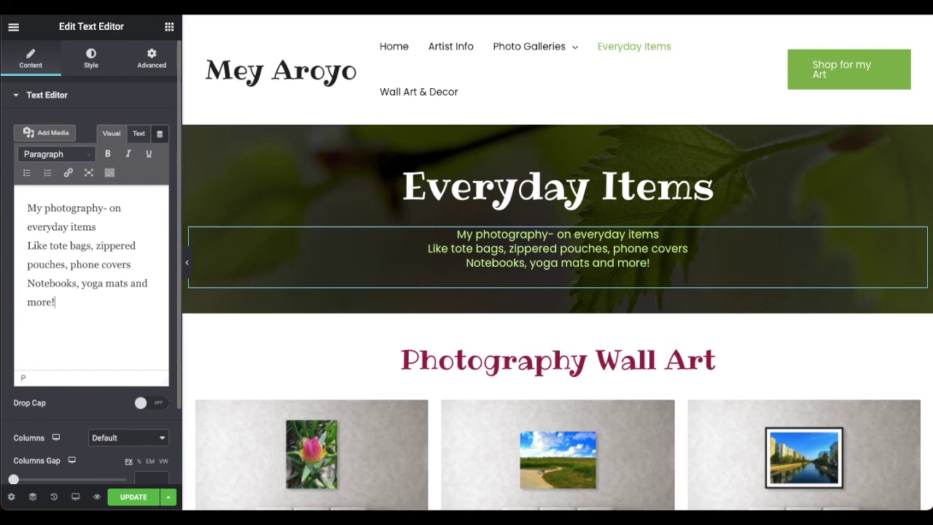
pyautogui.scroll(-3, 562, 240)
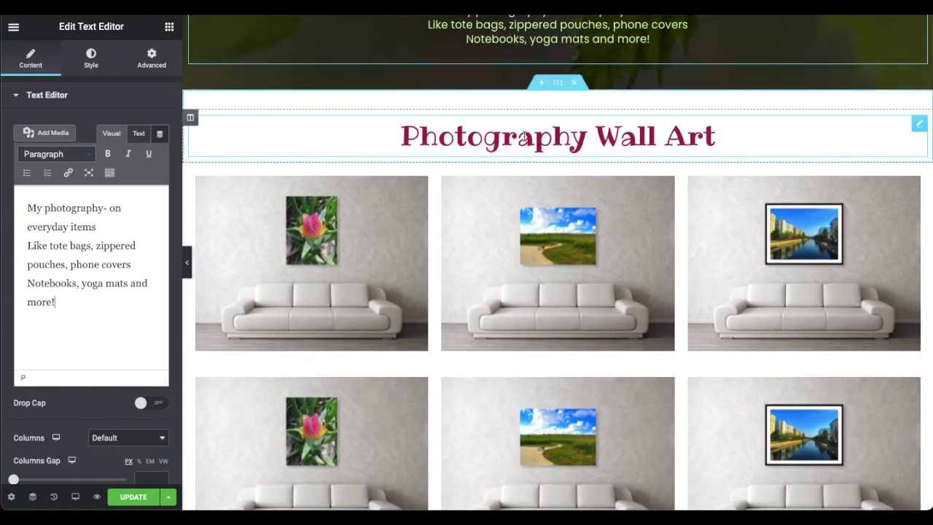
# - Retitle the two gallery headings 'Photography Bags' and 'Photography Mugs'
pyautogui.click(714, 136)
pyautogui.moveTo(93, 140); pyautogui.dragTo(66, 140)
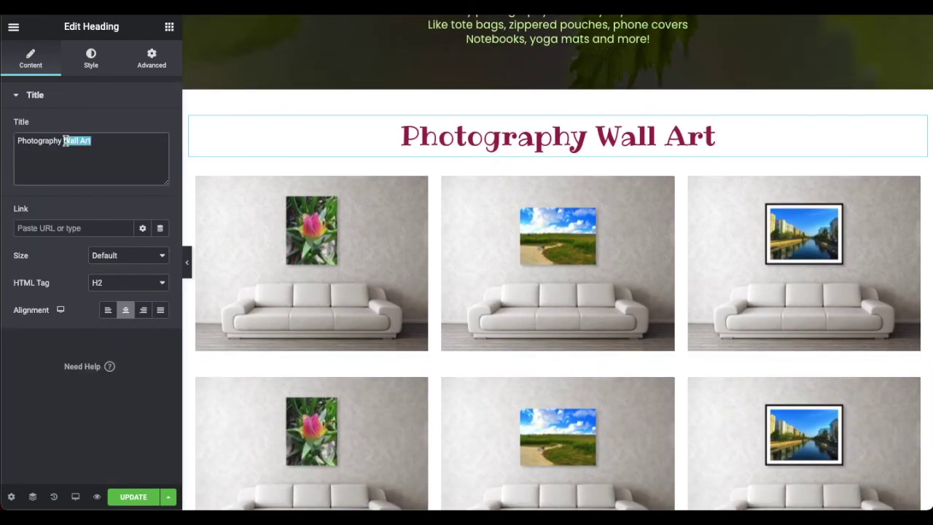
pyautogui.write('Bags')
pyautogui.scroll(-2, 383, 117)
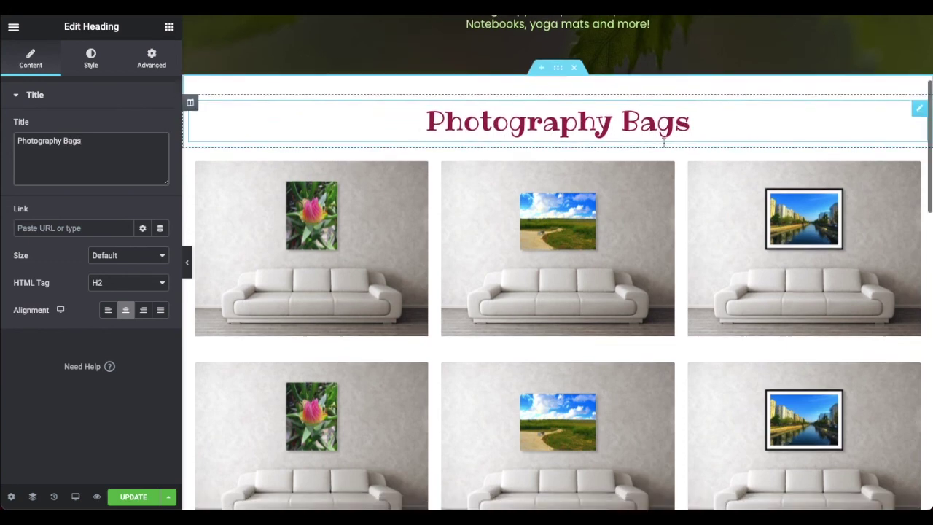
pyautogui.scroll(-2, 650, 217)
pyautogui.click(649, 201)
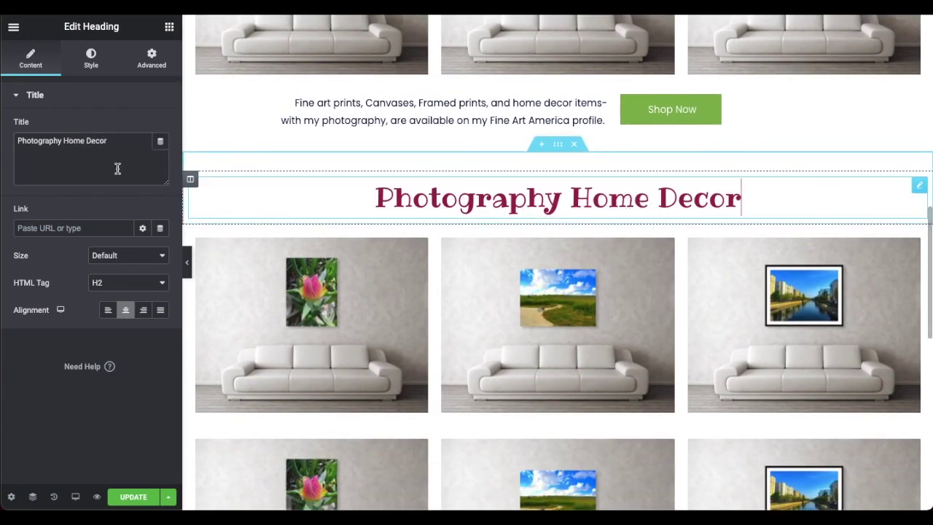
pyautogui.moveTo(121, 138); pyautogui.dragTo(86, 141)
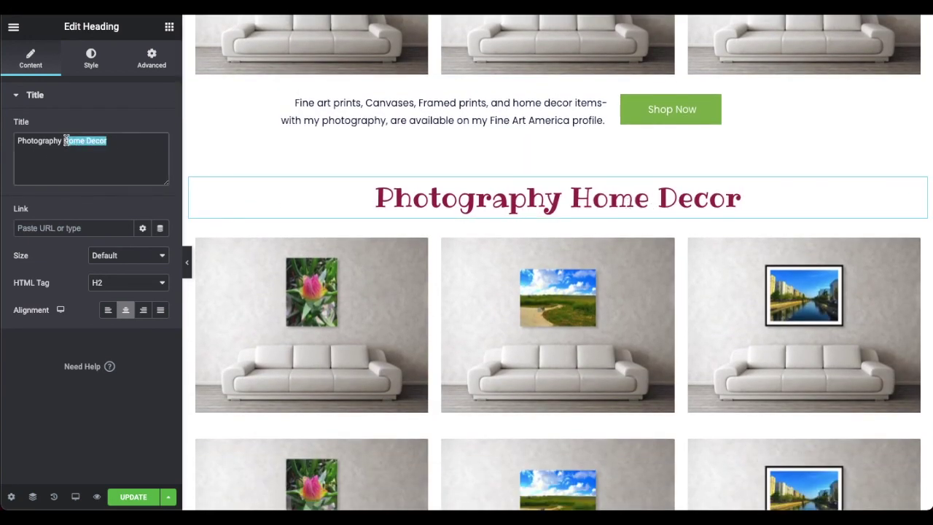
pyautogui.press('BackSpace')
pyautogui.write('Mugs')
pyautogui.scroll(10, 539, 271)
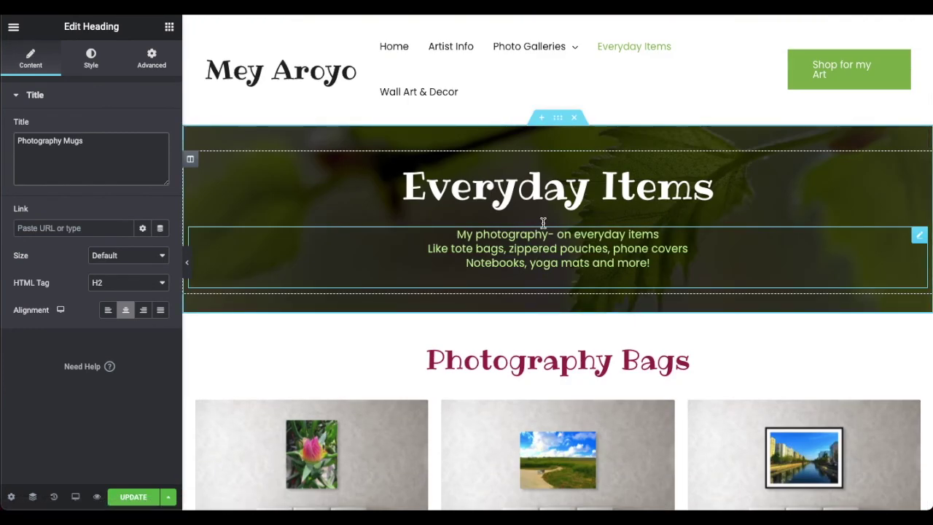
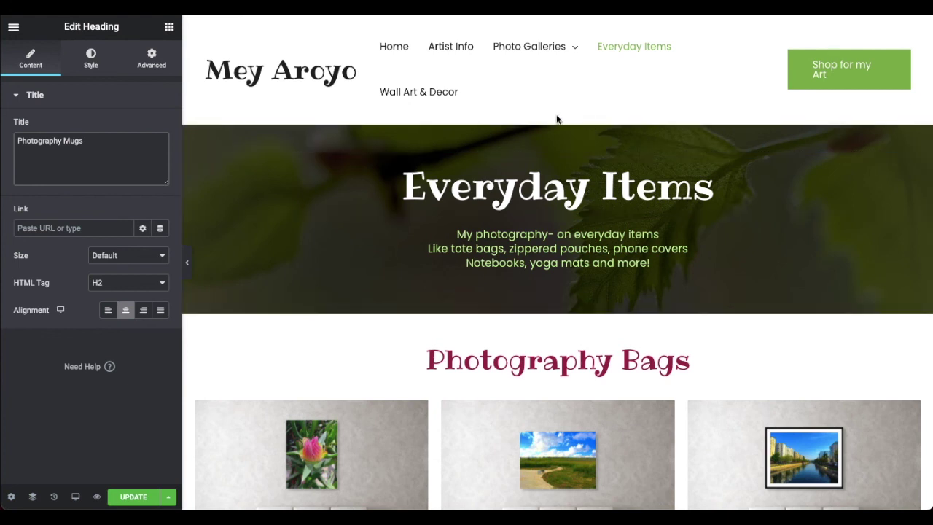
# - Open the Pixabay free image browser for the Everyday Items hero section background
pyautogui.click(557, 119)
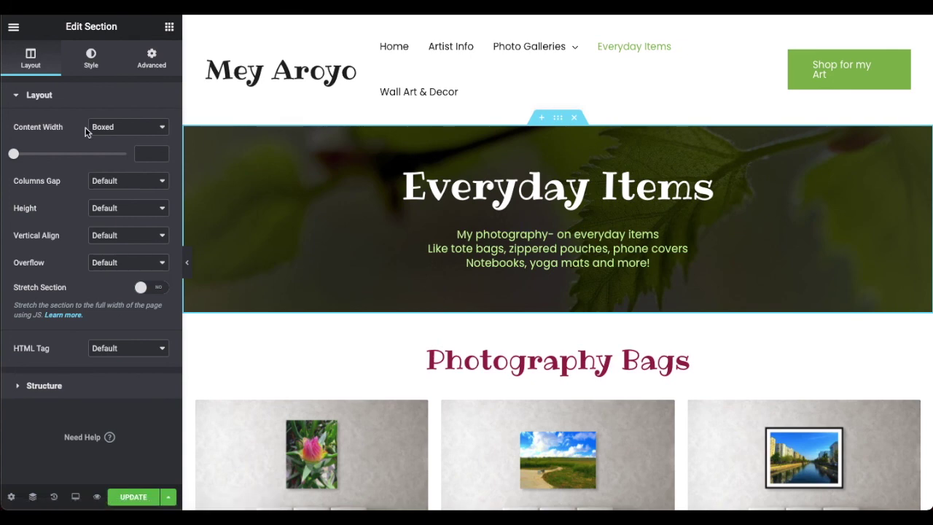
pyautogui.click(91, 59)
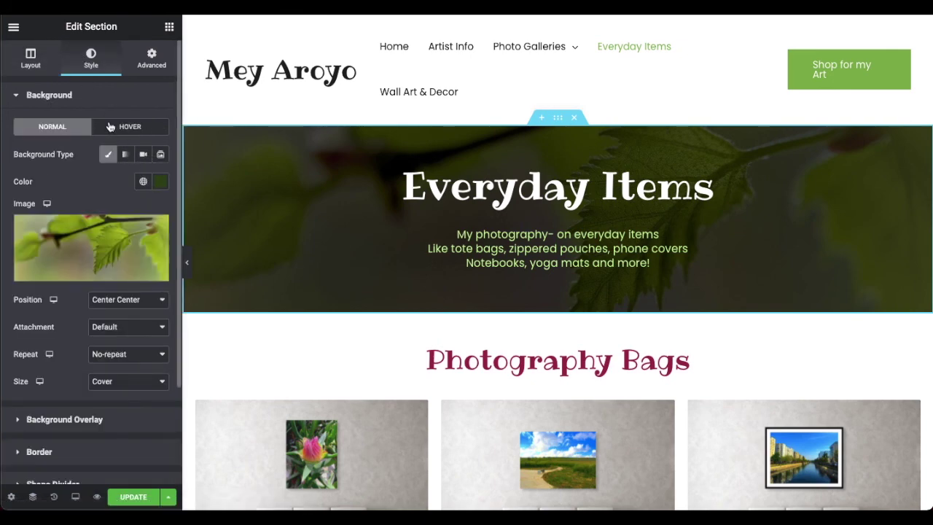
pyautogui.click(111, 245)
pyautogui.click(209, 78)
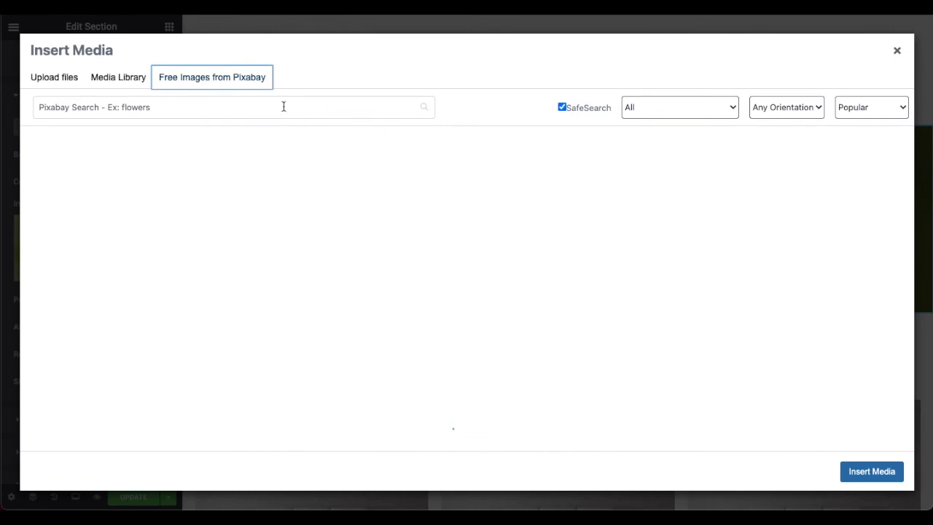
# - Search Pixabay for 'interior design' and insert the grey sofa photo as the hero background
pyautogui.click(283, 107)
pyautogui.write('interior design')
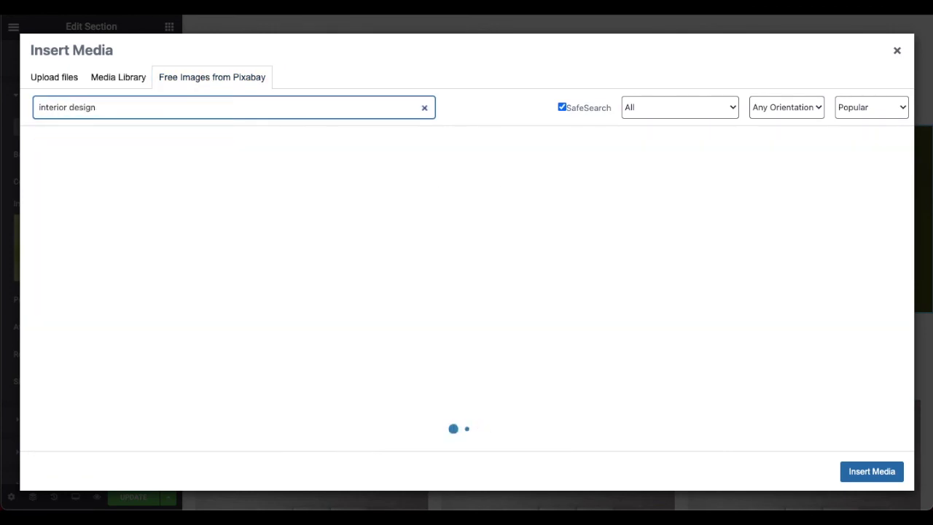
pyautogui.scroll(-5, 573, 160)
pyautogui.scroll(-1, 572, 159)
pyautogui.scroll(1, 573, 159)
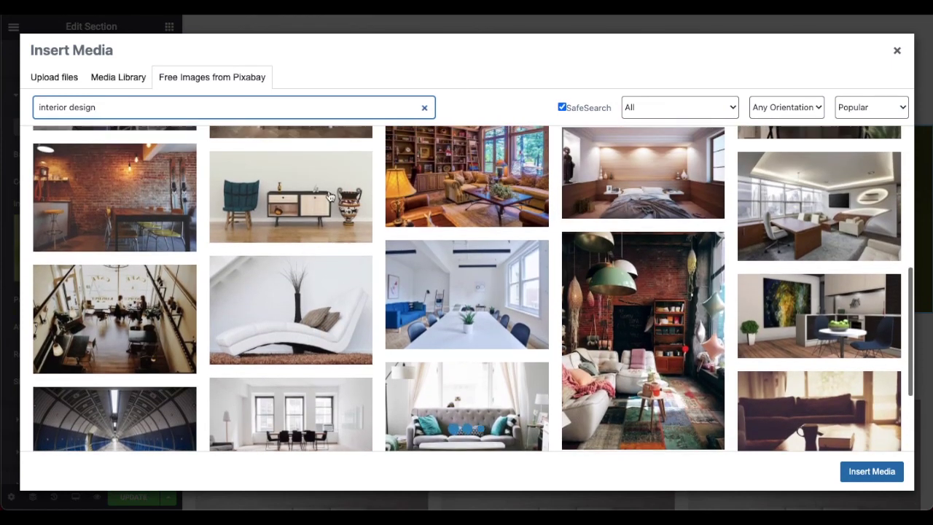
pyautogui.scroll(-1, 379, 204)
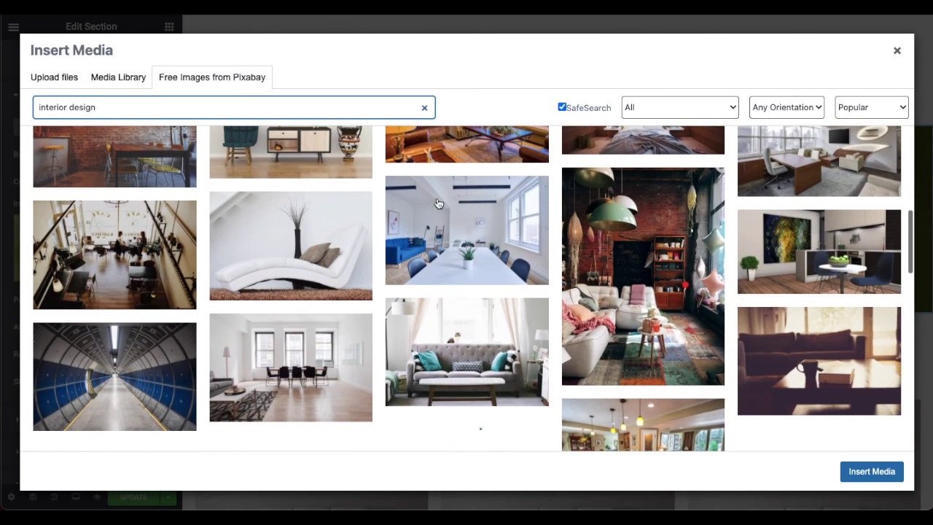
pyautogui.scroll(-2, 470, 219)
pyautogui.click(460, 269)
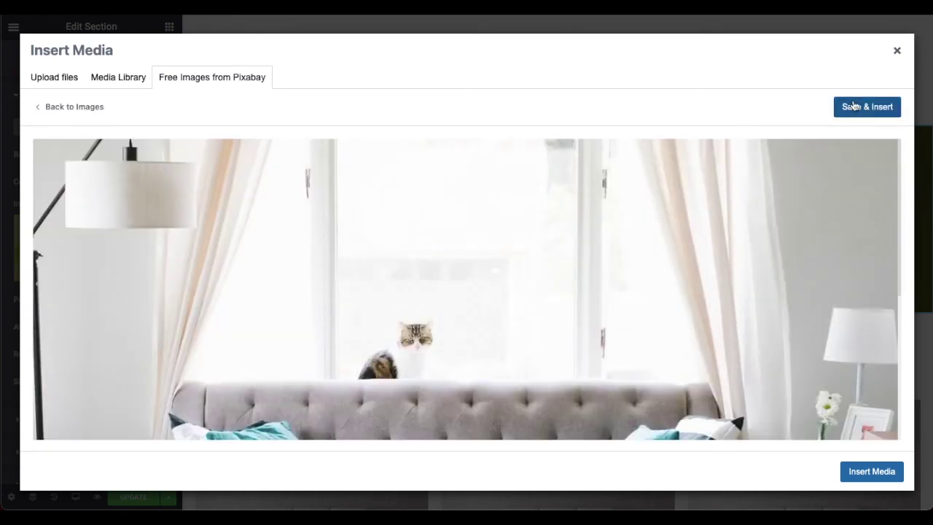
pyautogui.click(855, 106)
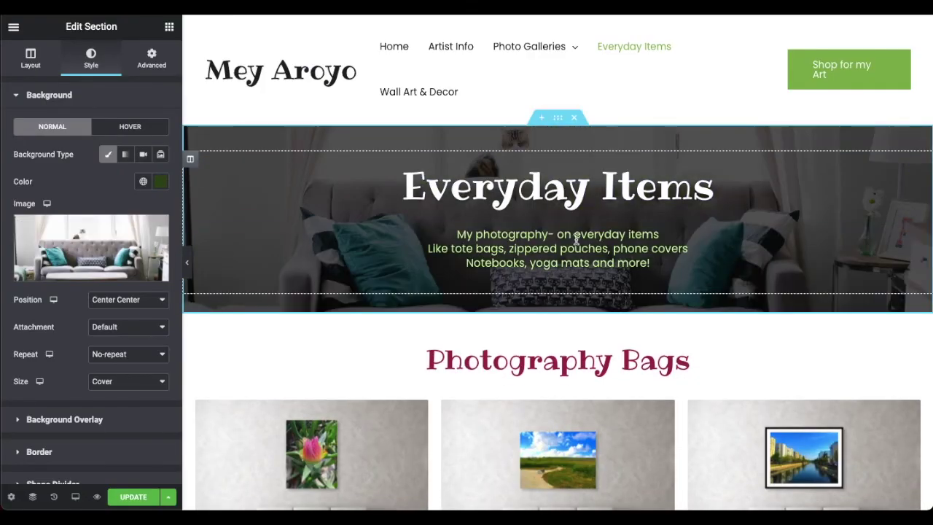
# - Recolour the three-line Everyday Items subtitle text to light cyan (#8EF2FF)
pyautogui.click(645, 263)
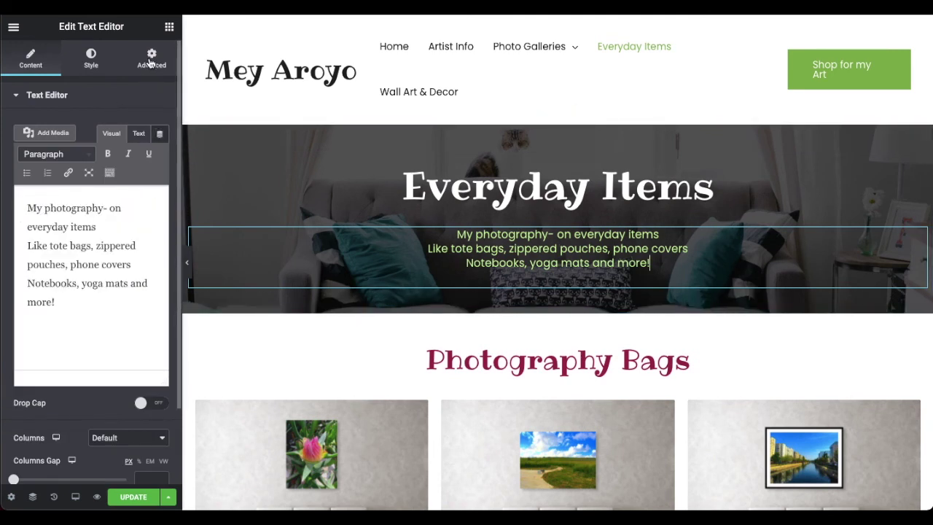
pyautogui.click(92, 60)
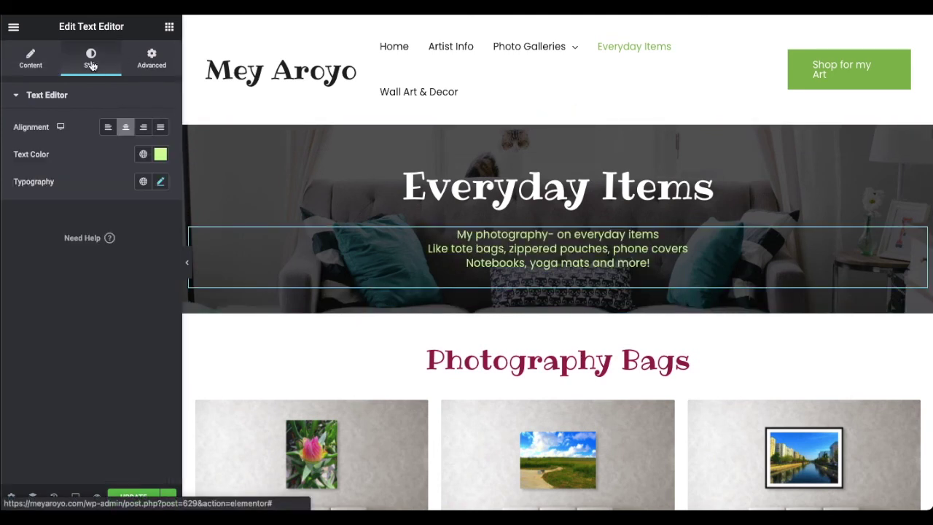
pyautogui.click(160, 154)
pyautogui.click(170, 323)
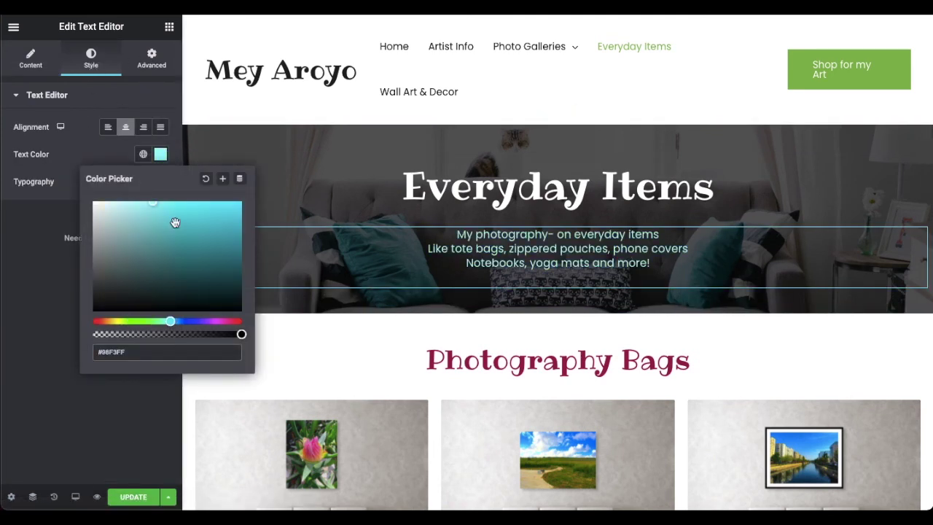
pyautogui.click(19, 251)
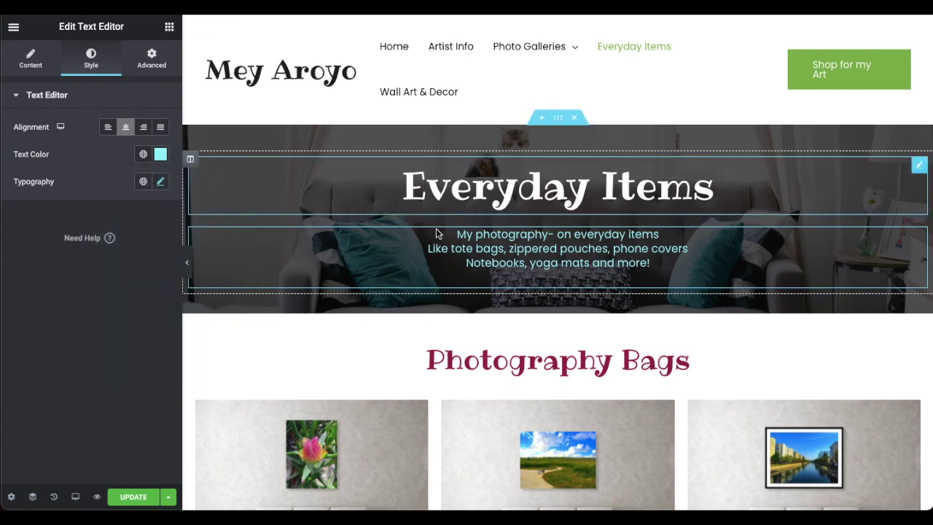
pyautogui.click(558, 119)
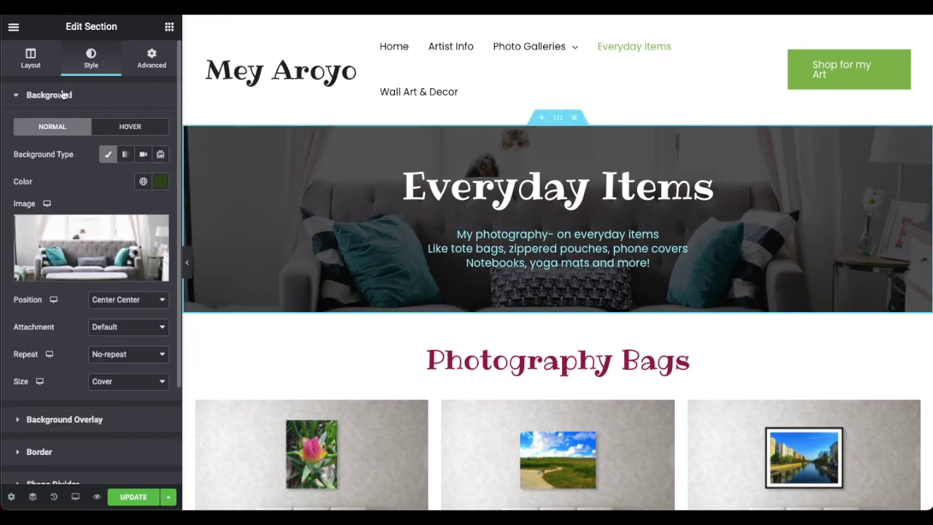
# - Darken the Everyday Items hero overlay to 0.86 opacity and save the page
pyautogui.click(76, 410)
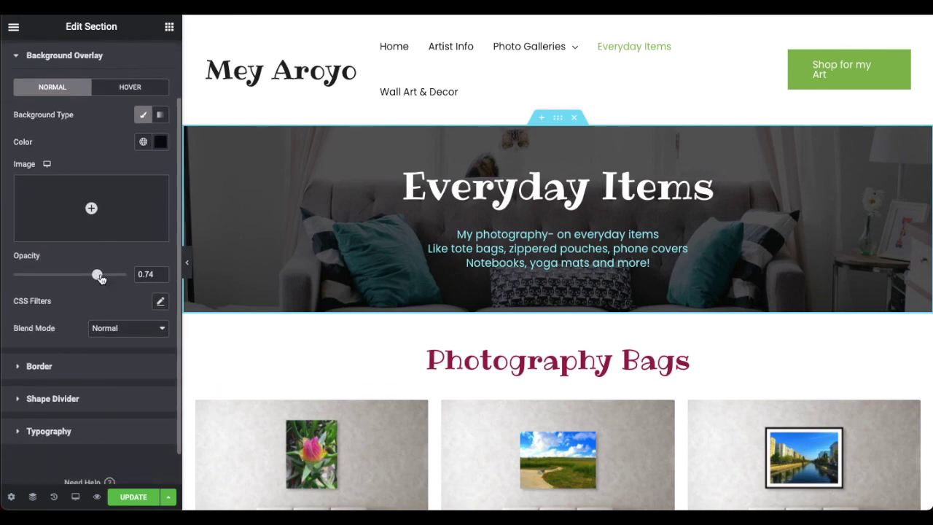
pyautogui.moveTo(100, 276); pyautogui.dragTo(114, 278)
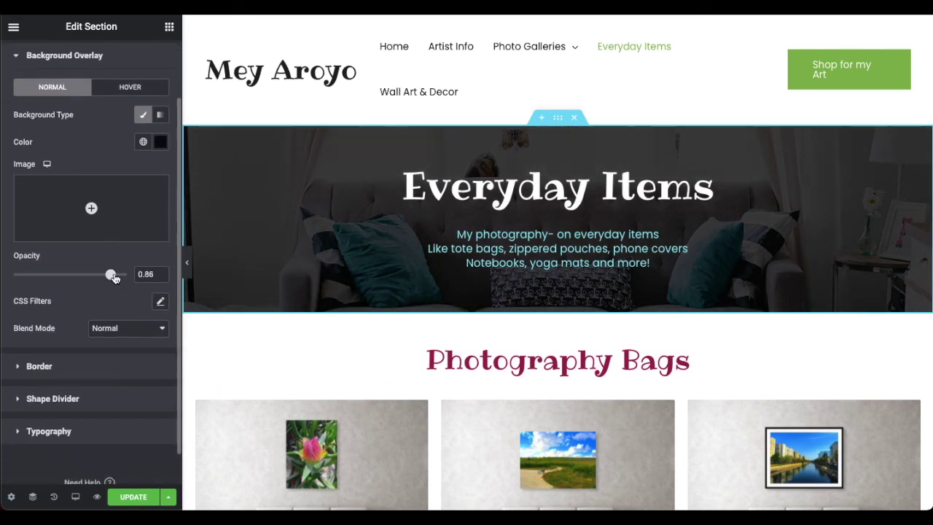
pyautogui.click(430, 341)
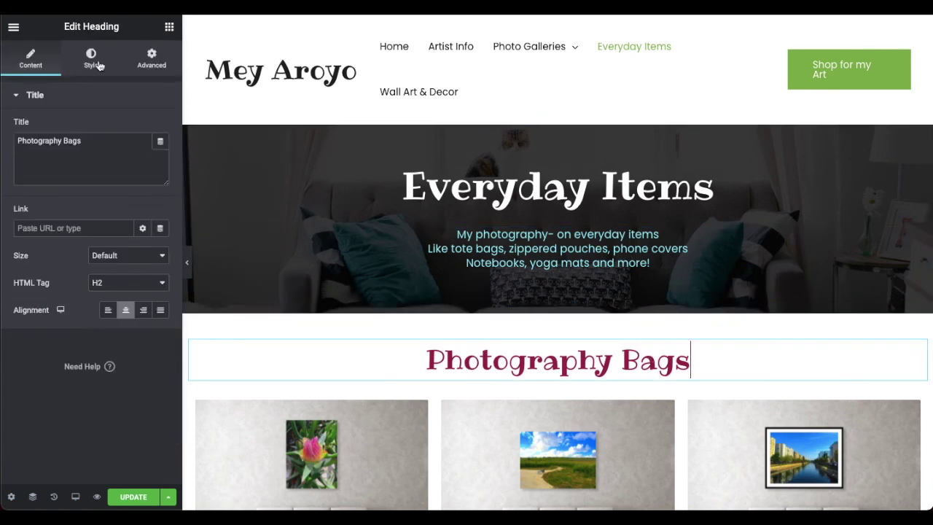
pyautogui.click(95, 60)
pyautogui.click(135, 496)
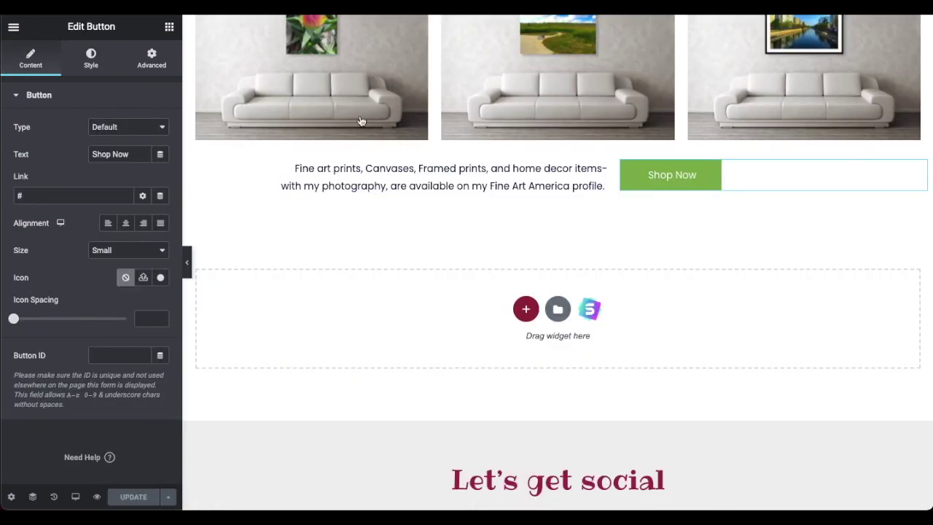
# - Start replacing the Wall Art & Decor hero section's background image
pyautogui.scroll(15, 463, 285)
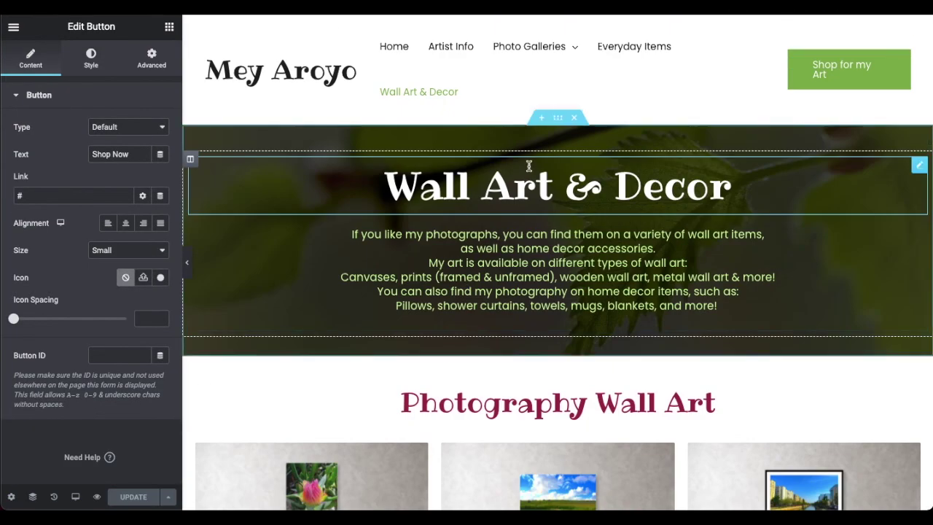
pyautogui.click(558, 117)
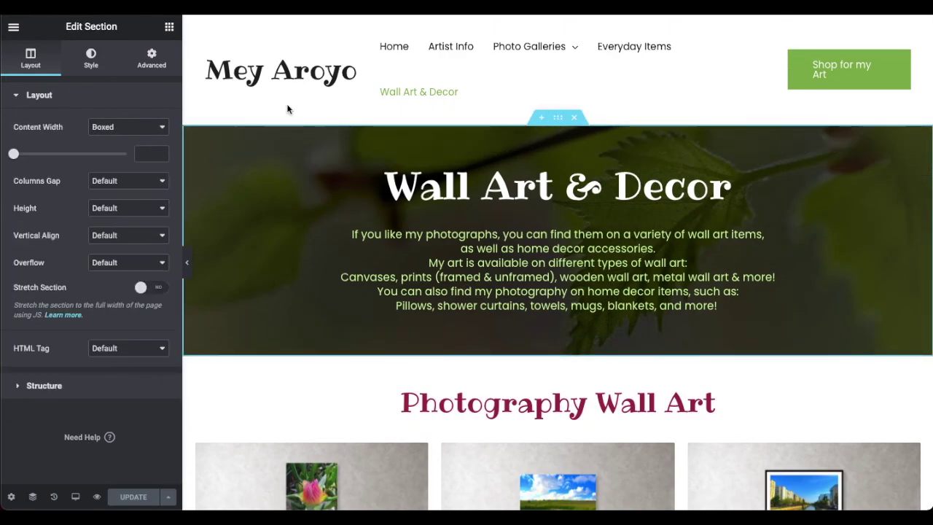
pyautogui.click(90, 60)
pyautogui.click(86, 240)
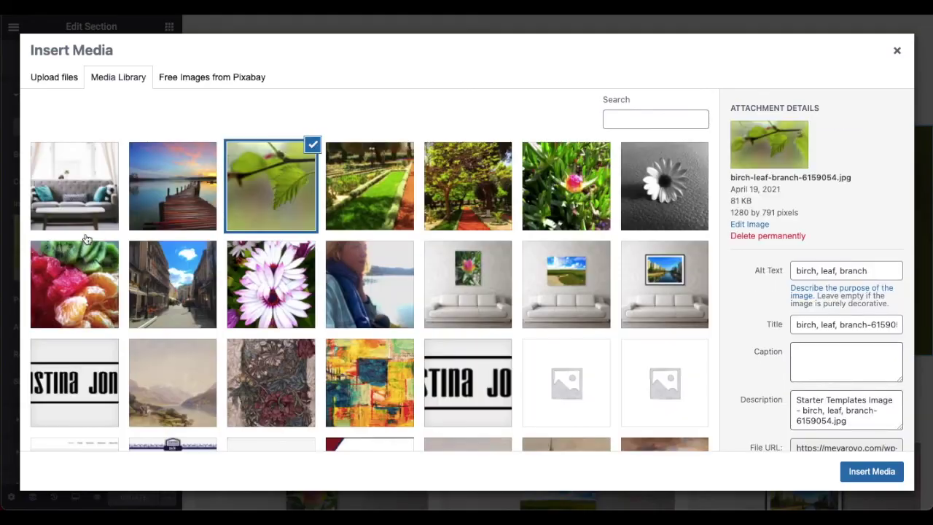
# - Search Pixabay for 'wall' and insert the purple-brown brick wall photo as background
pyautogui.click(190, 78)
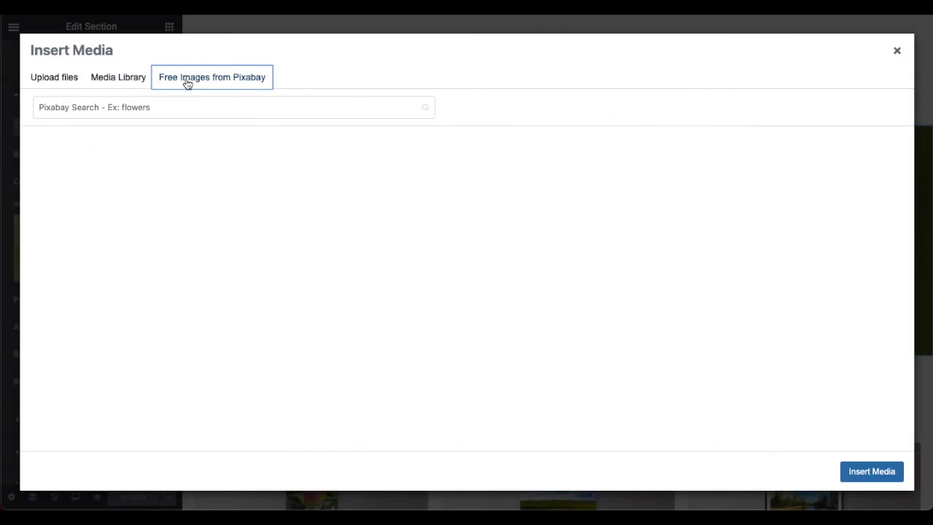
pyautogui.click(219, 107)
pyautogui.write('wall ary')
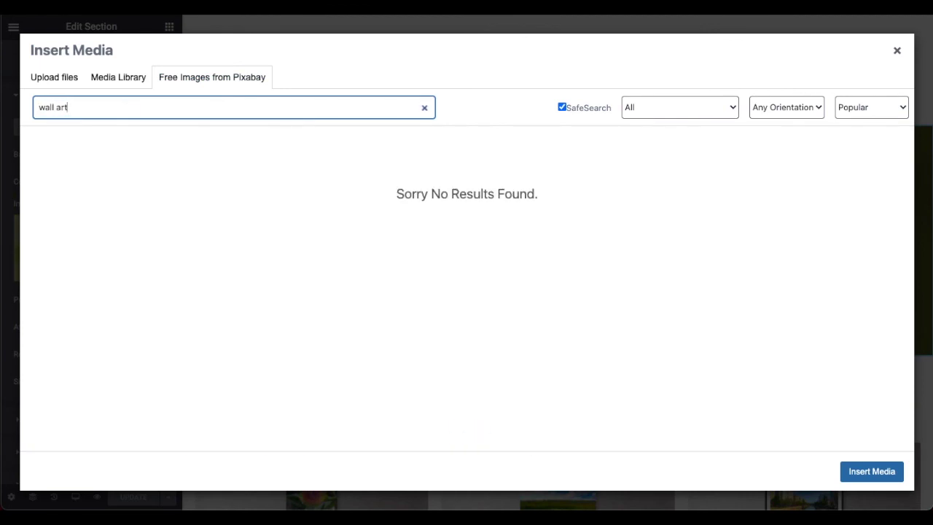
pyautogui.press('BackSpace')
pyautogui.press('BackSpace')
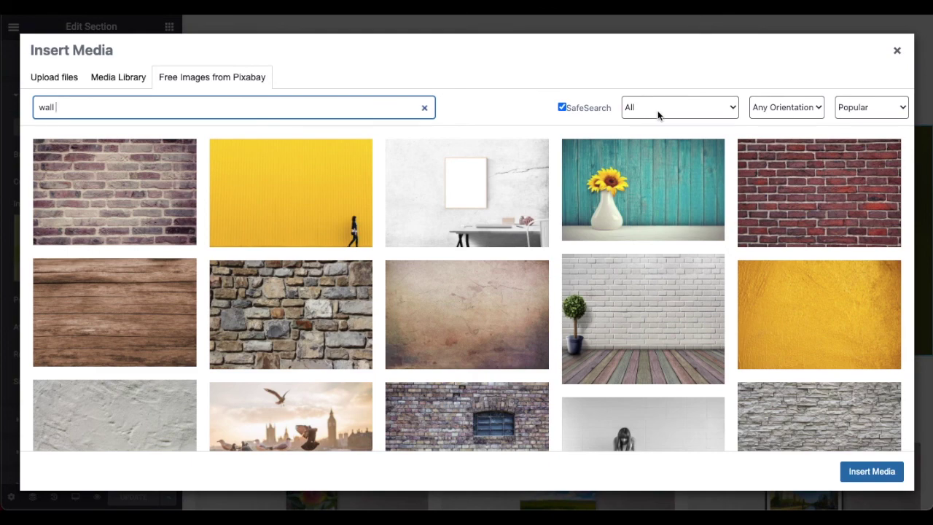
pyautogui.scroll(-5, 540, 228)
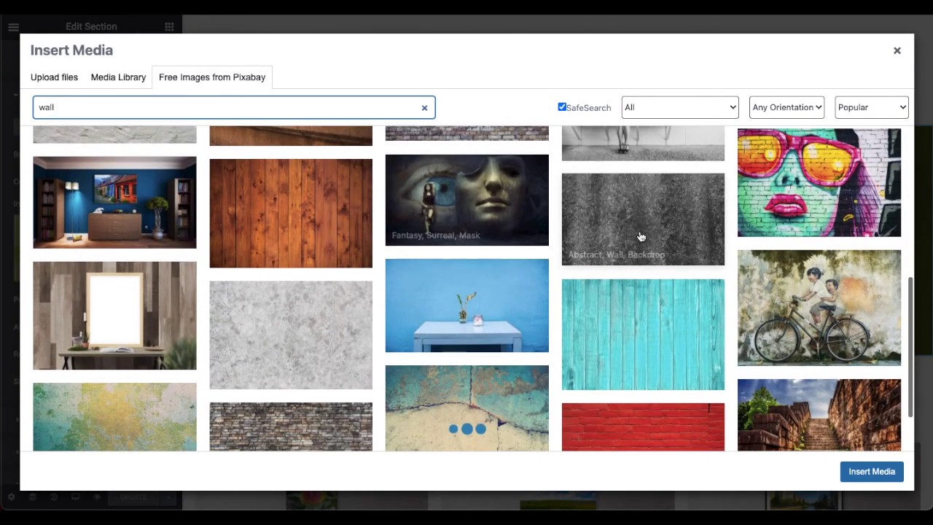
pyautogui.scroll(4, 367, 265)
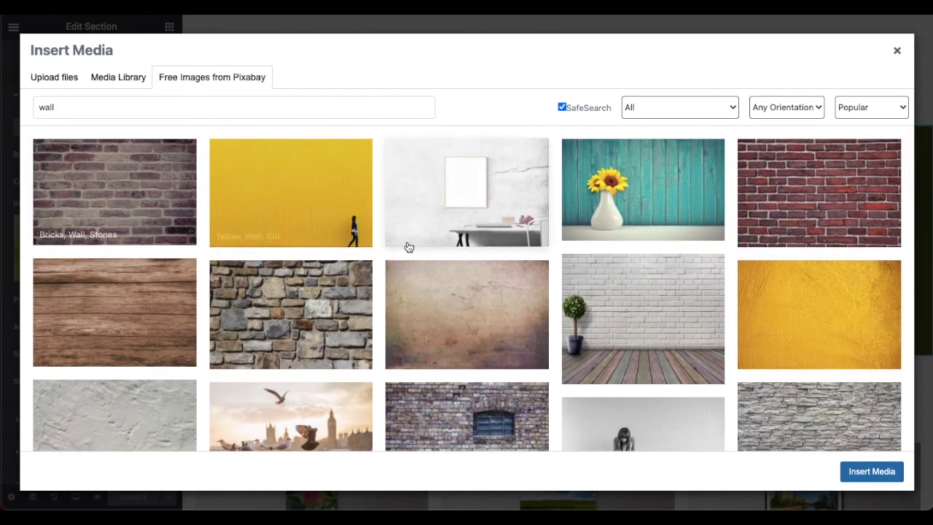
pyautogui.click(94, 173)
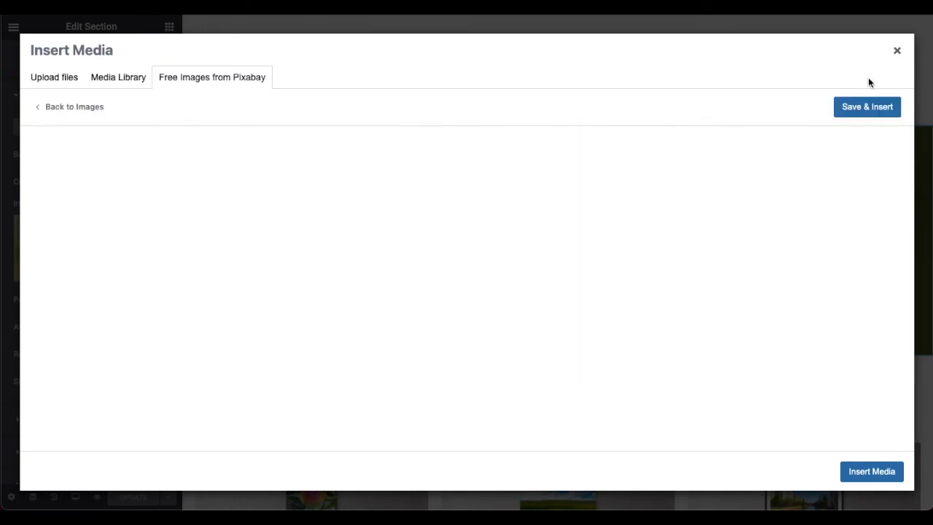
pyautogui.click(865, 109)
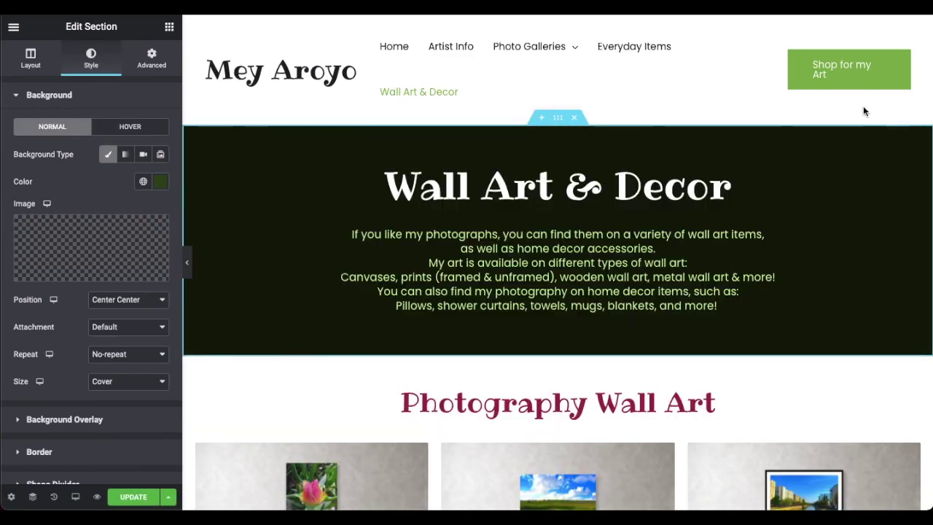
# - Raise the brick background's overlay opacity to 0.92
pyautogui.scroll(-2, 65, 402)
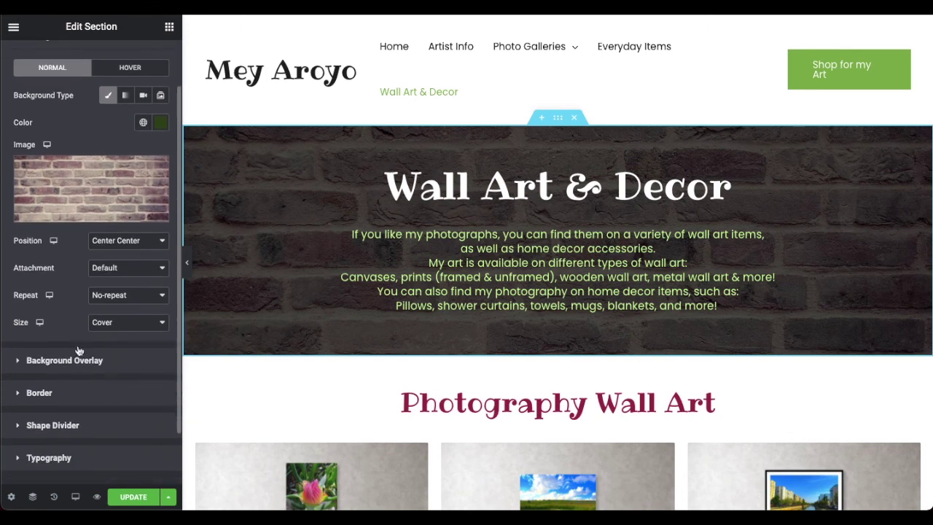
pyautogui.click(75, 360)
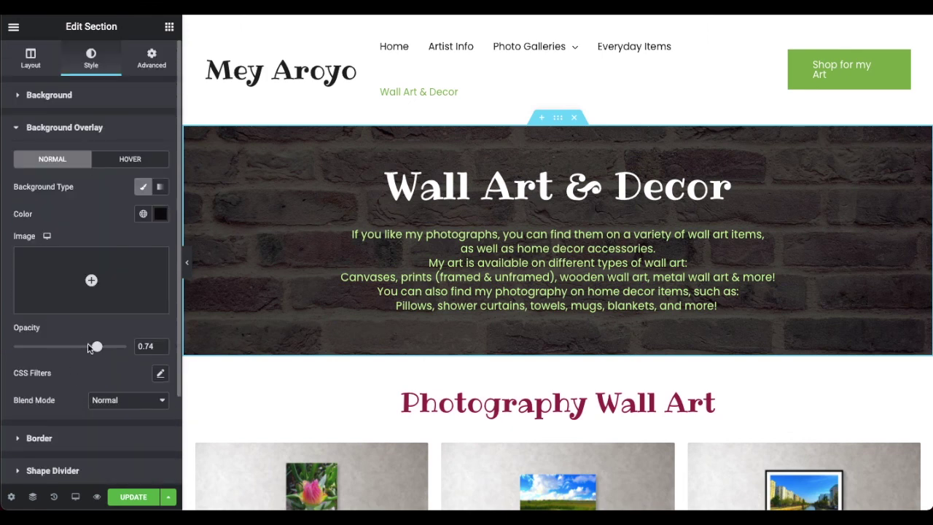
pyautogui.moveTo(108, 351)
pyautogui.mouseDown()
pyautogui.moveTo(97, 348)
pyautogui.moveTo(117, 347)
pyautogui.mouseUp()
# - Set the Wall Art & Decor paragraph text colour to #FFD498 and save the page
pyautogui.click(920, 241)
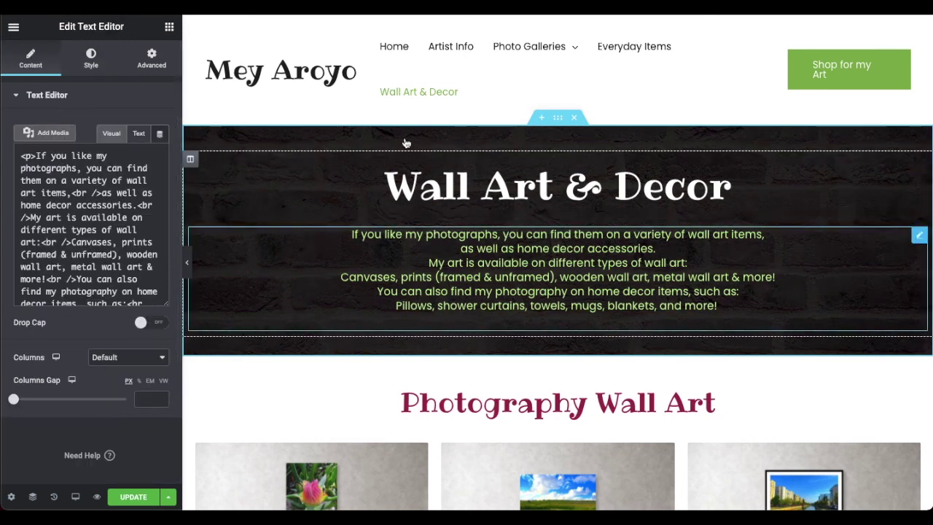
pyautogui.click(87, 62)
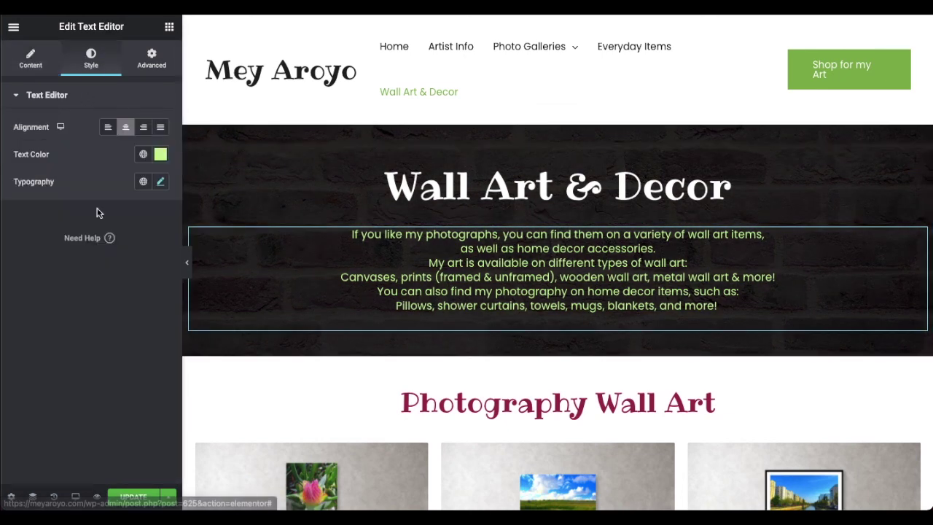
pyautogui.click(160, 155)
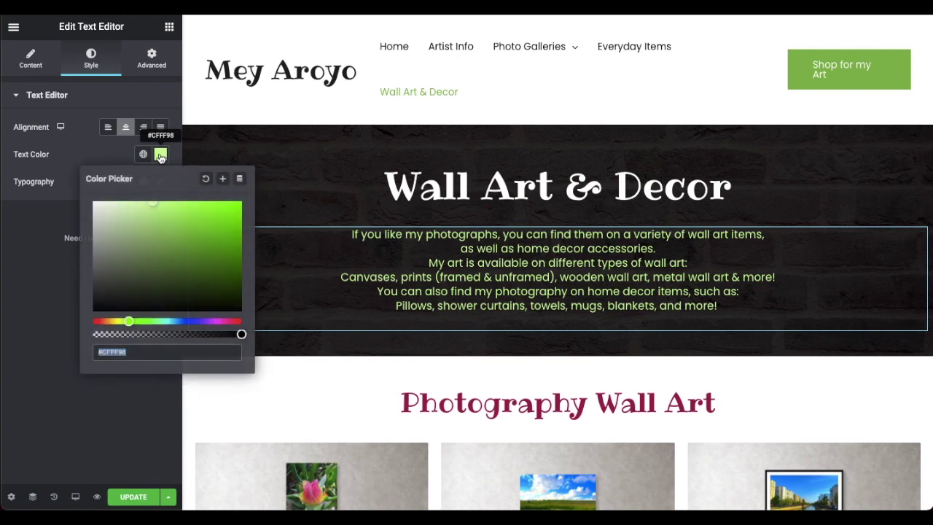
pyautogui.click(107, 322)
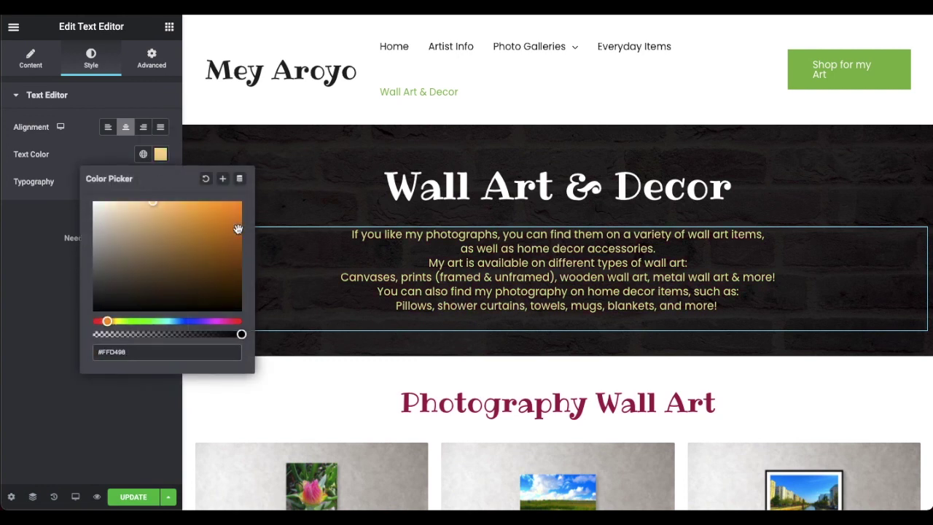
pyautogui.click(84, 150)
pyautogui.click(131, 497)
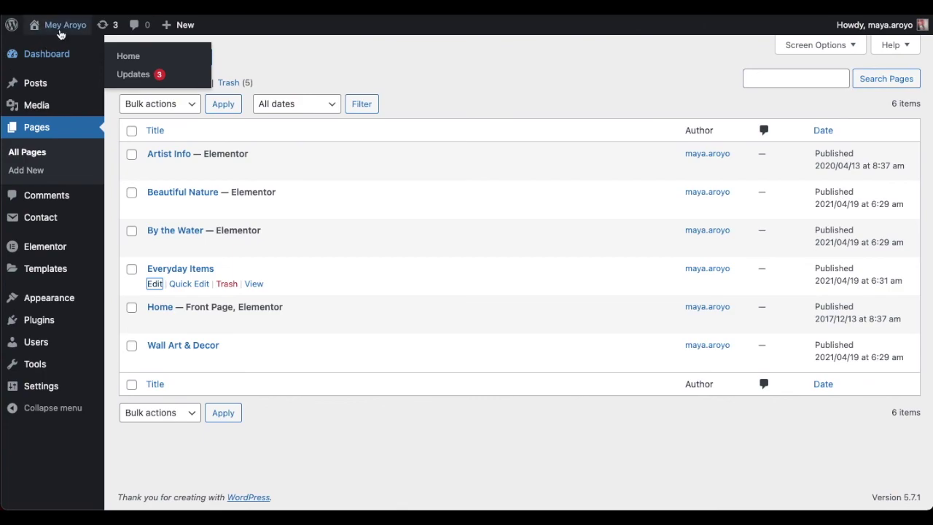
# - View the live site's home page
pyautogui.click(64, 26)
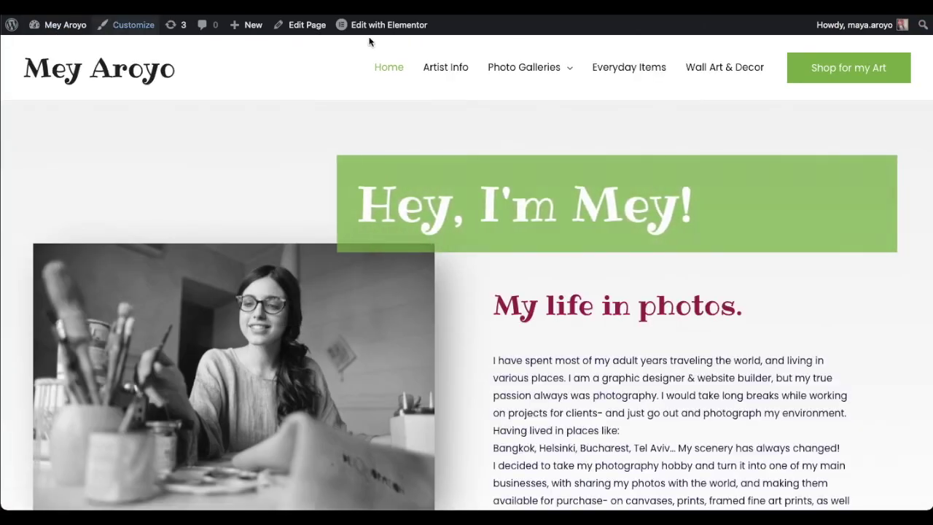
pyautogui.moveTo(522, 57)
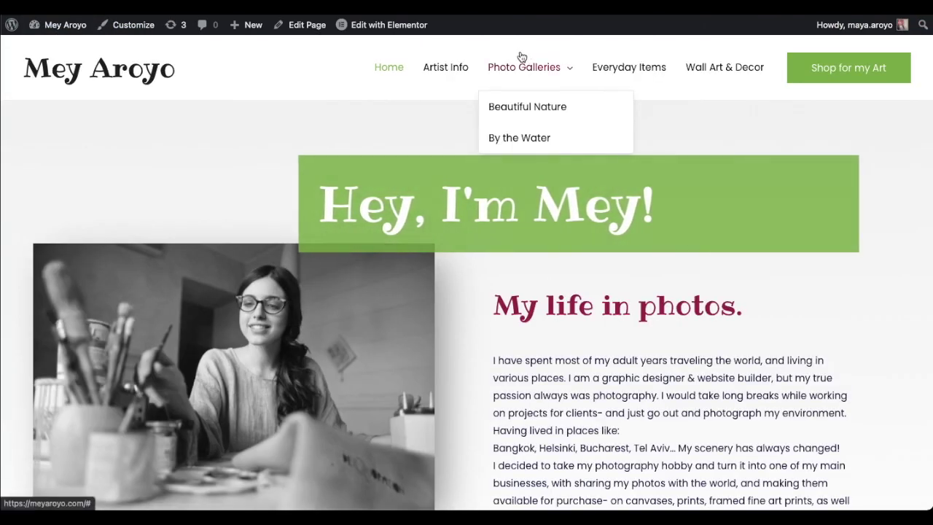
pyautogui.scroll(-10, 386, 160)
pyautogui.scroll(6, 386, 160)
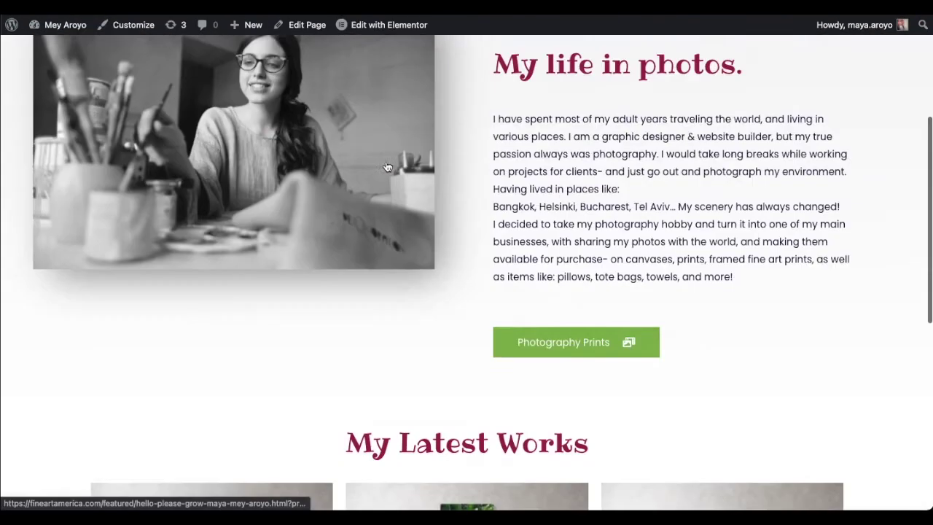
pyautogui.scroll(5, 387, 167)
# - Open the Artist Info page and scroll through its About Me content
pyautogui.click(444, 67)
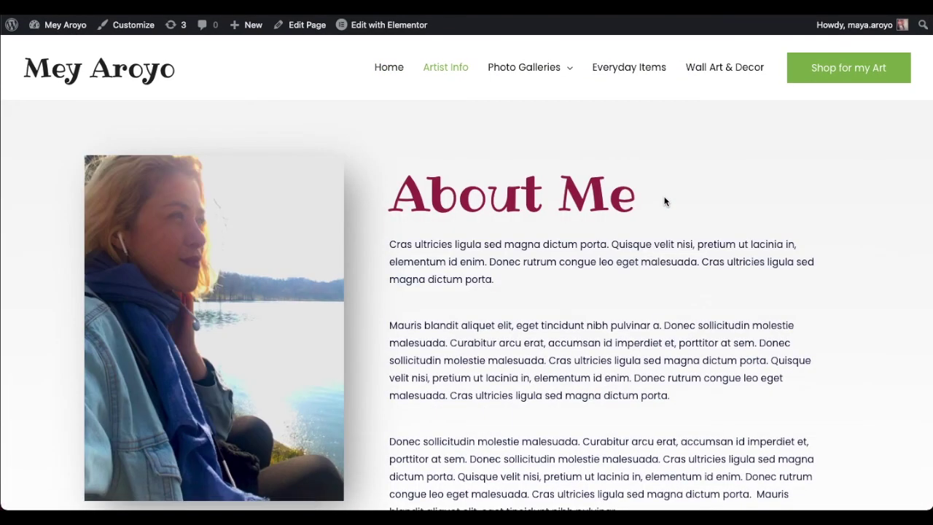
pyautogui.scroll(-1, 665, 201)
pyautogui.scroll(-6, 665, 202)
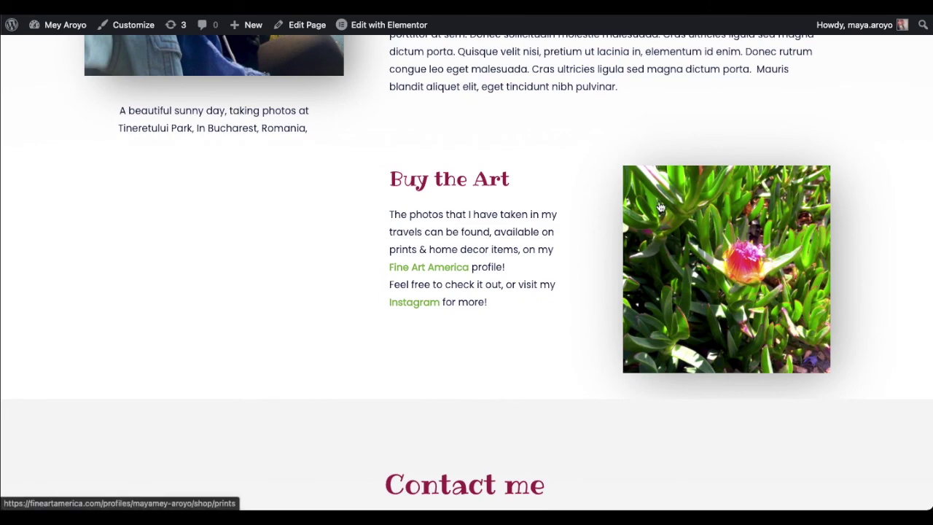
pyautogui.scroll(-5, 381, 177)
pyautogui.scroll(-5, 460, 394)
pyautogui.scroll(15, 461, 393)
pyautogui.scroll(-1, 459, 350)
# - Scroll through the live Everyday Items page with its new sofa hero
pyautogui.click(616, 65)
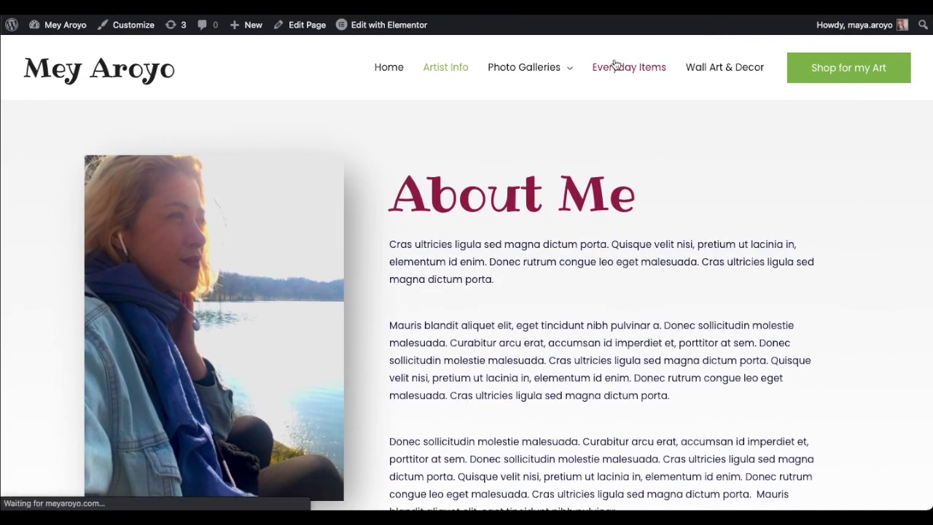
pyautogui.scroll(-6, 616, 65)
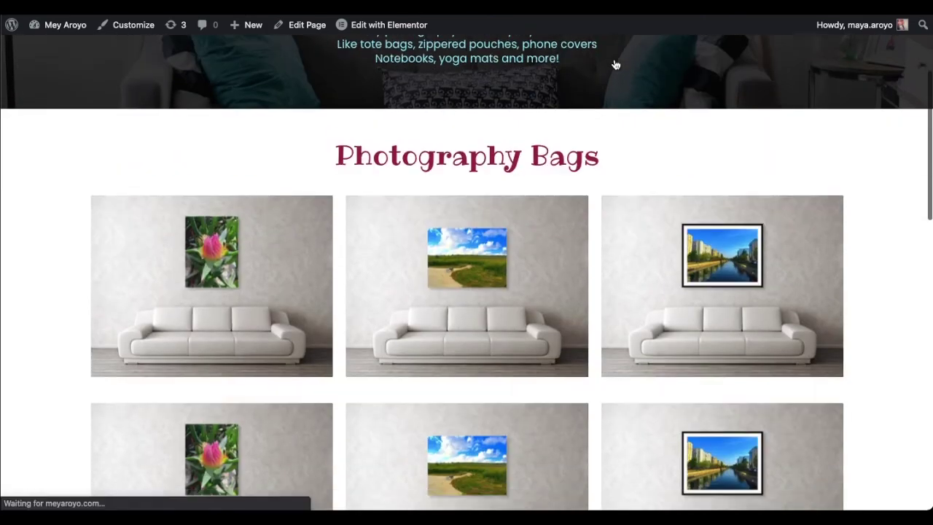
pyautogui.scroll(-4, 616, 65)
pyautogui.scroll(5, 616, 65)
pyautogui.scroll(-3, 616, 65)
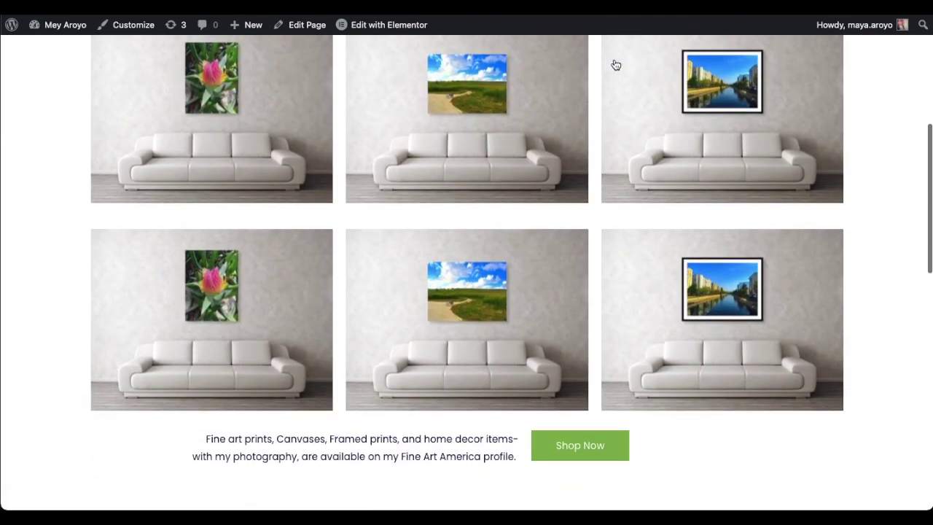
pyautogui.scroll(-3, 616, 65)
pyautogui.scroll(-5, 616, 65)
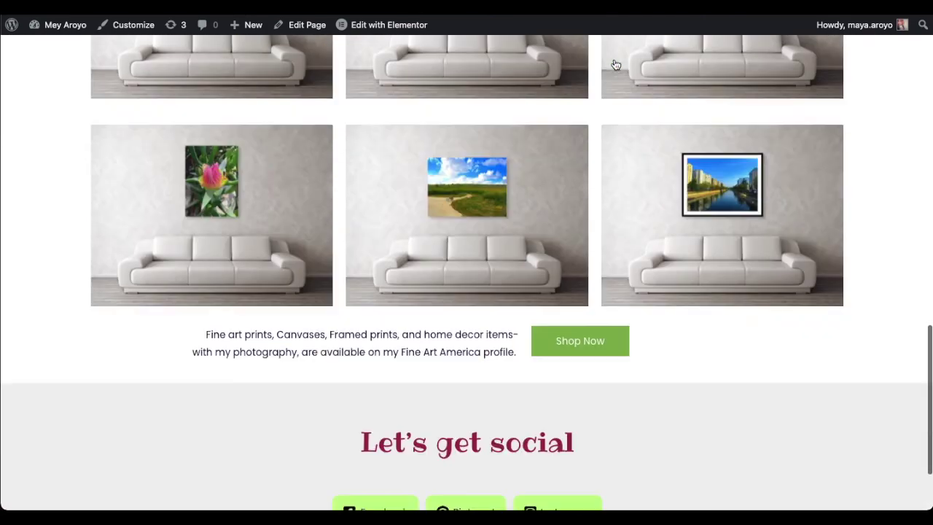
pyautogui.scroll(15, 617, 65)
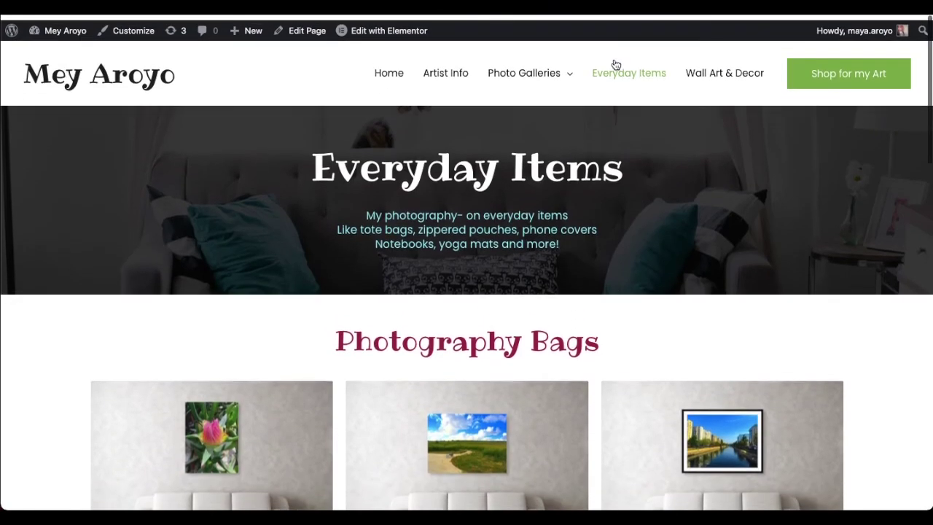
# - Check the live Wall Art & Decor page's dark brick hero and peach text
pyautogui.click(729, 68)
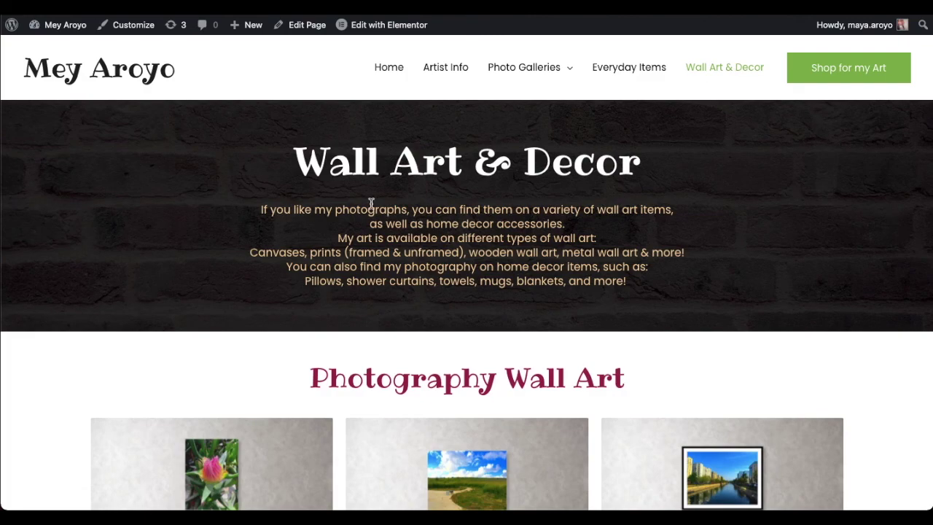
pyautogui.scroll(-10, 372, 204)
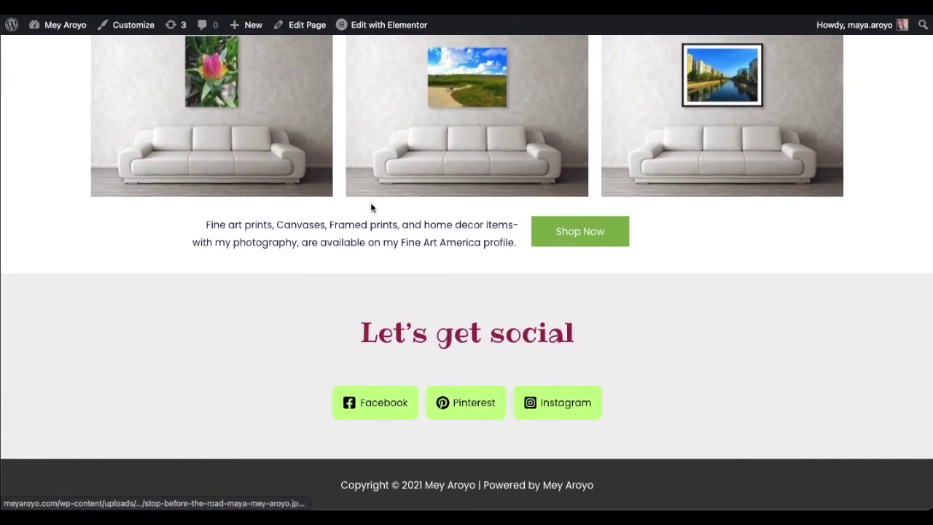
pyautogui.scroll(10, 370, 208)
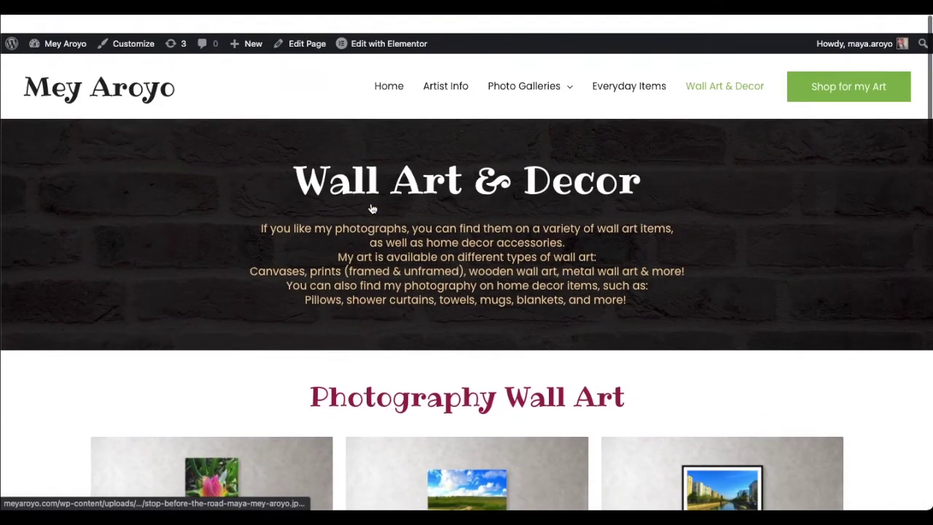
pyautogui.moveTo(572, 82)
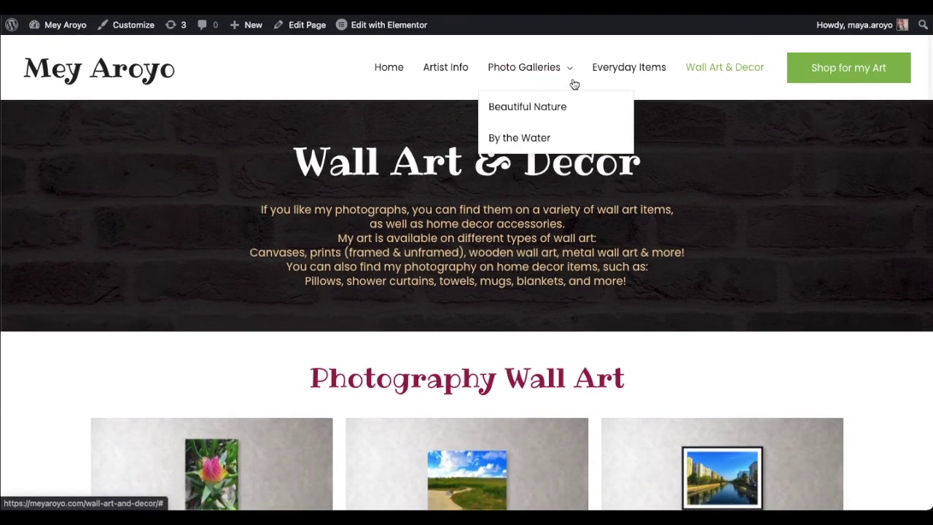
# - Browse the Beautiful Nature gallery photos down to the Shop Now footer
pyautogui.click(526, 110)
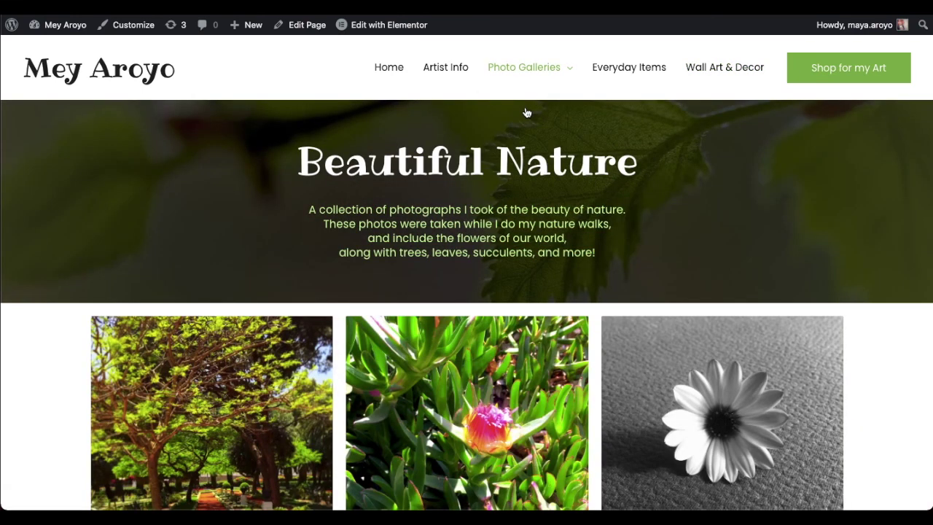
pyautogui.scroll(-8, 549, 227)
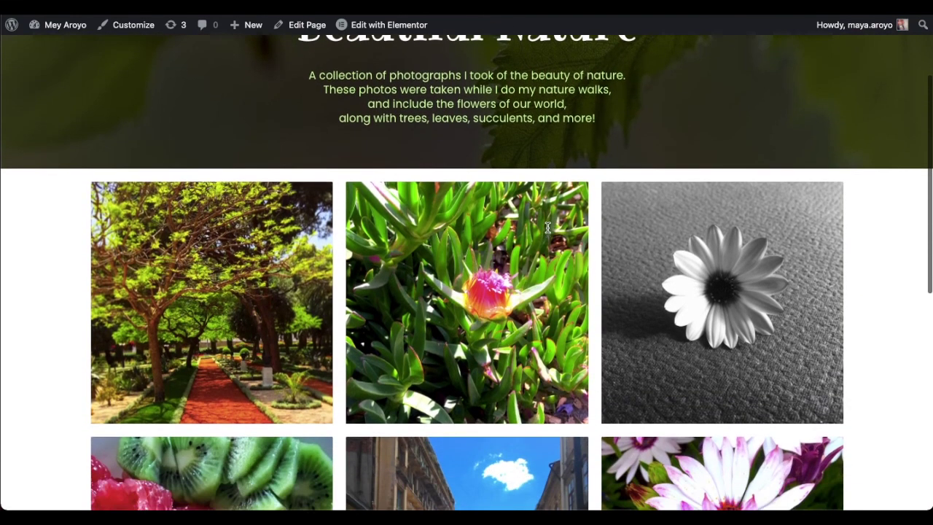
pyautogui.scroll(10, 548, 232)
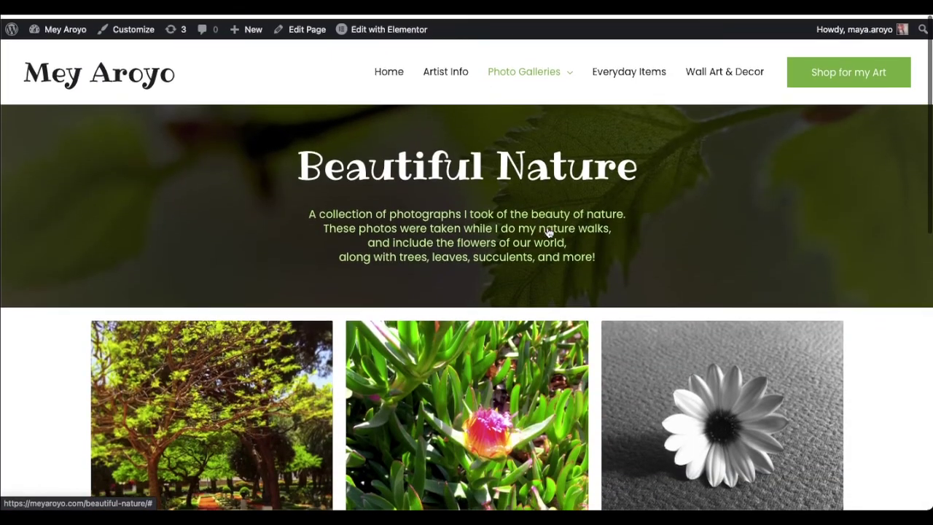
pyautogui.moveTo(508, 72)
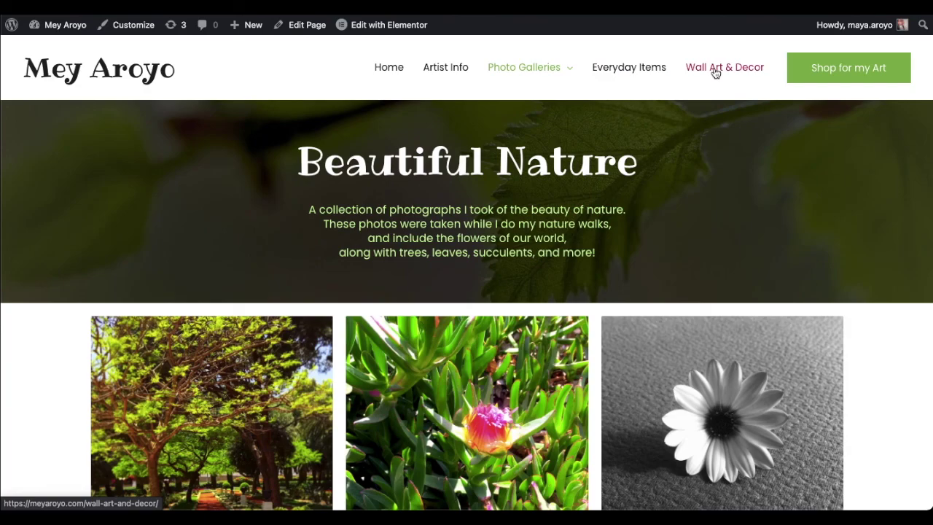
pyautogui.scroll(-15, 489, 157)
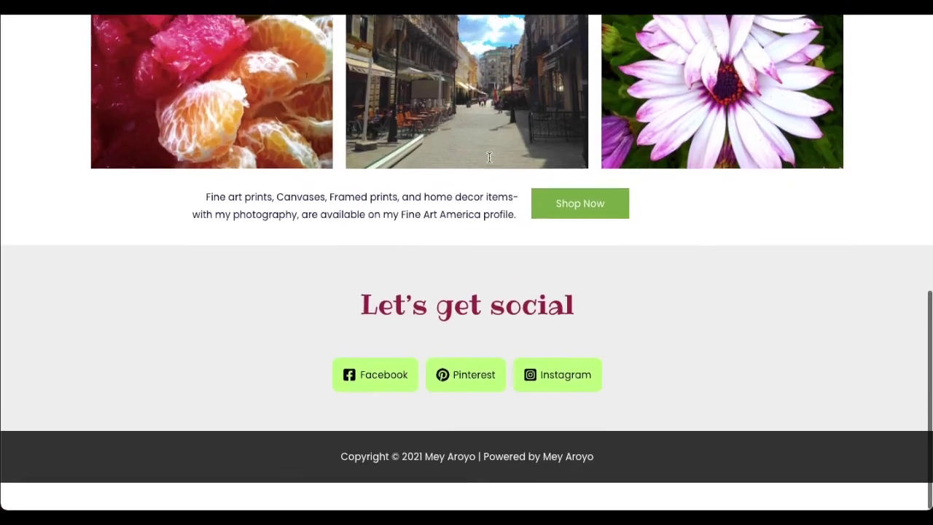